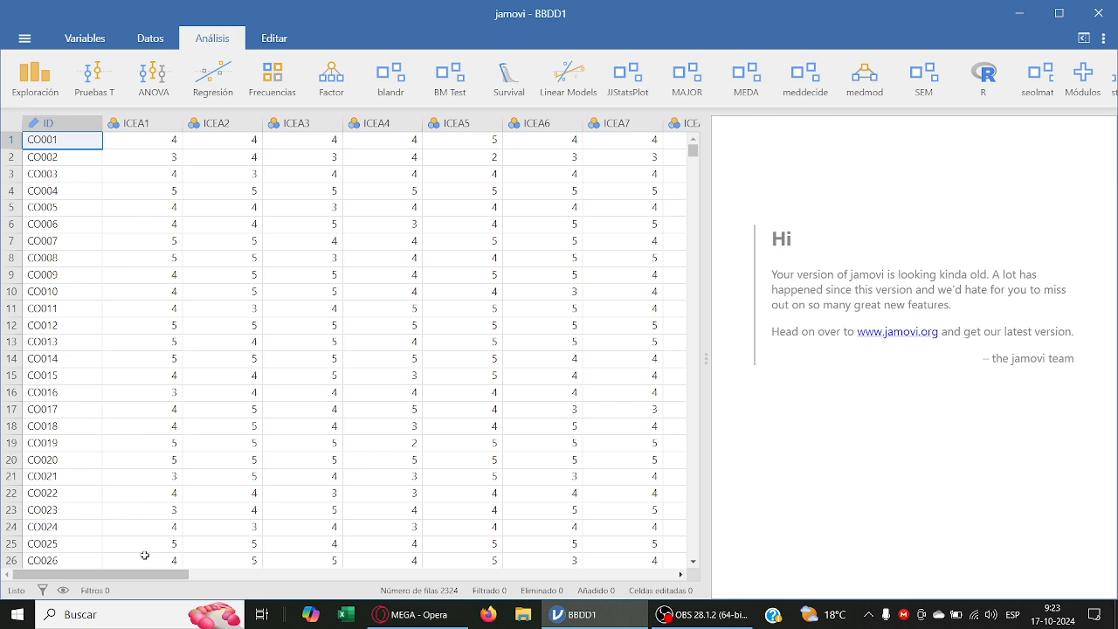
Step: Review the measure type and data type options of the ID variable, then close its setup
click(78, 122)
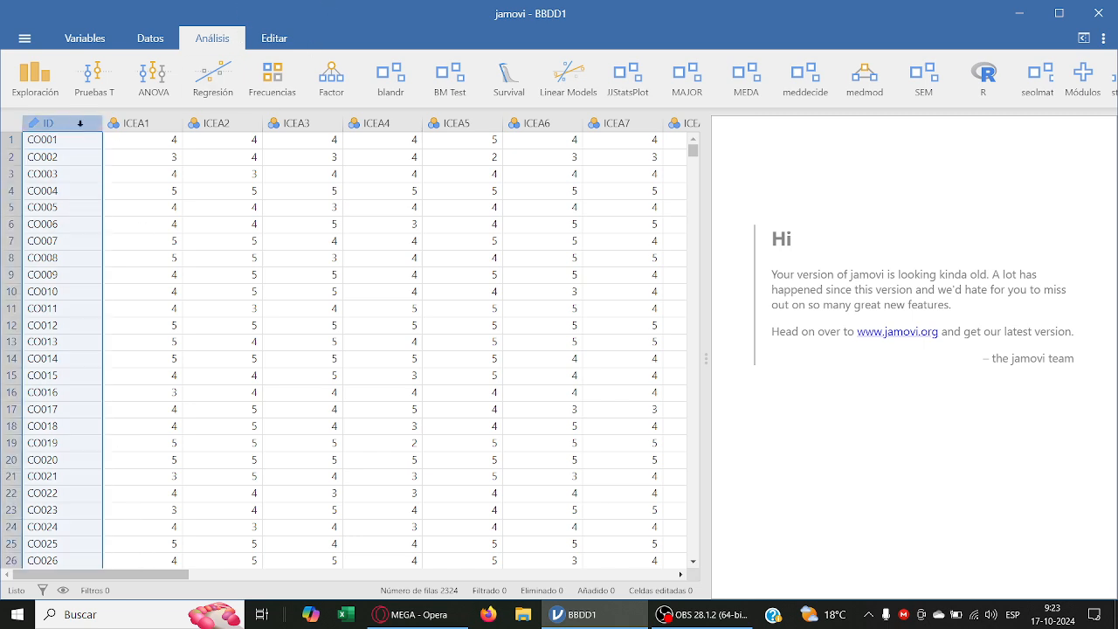
double_click(66, 123)
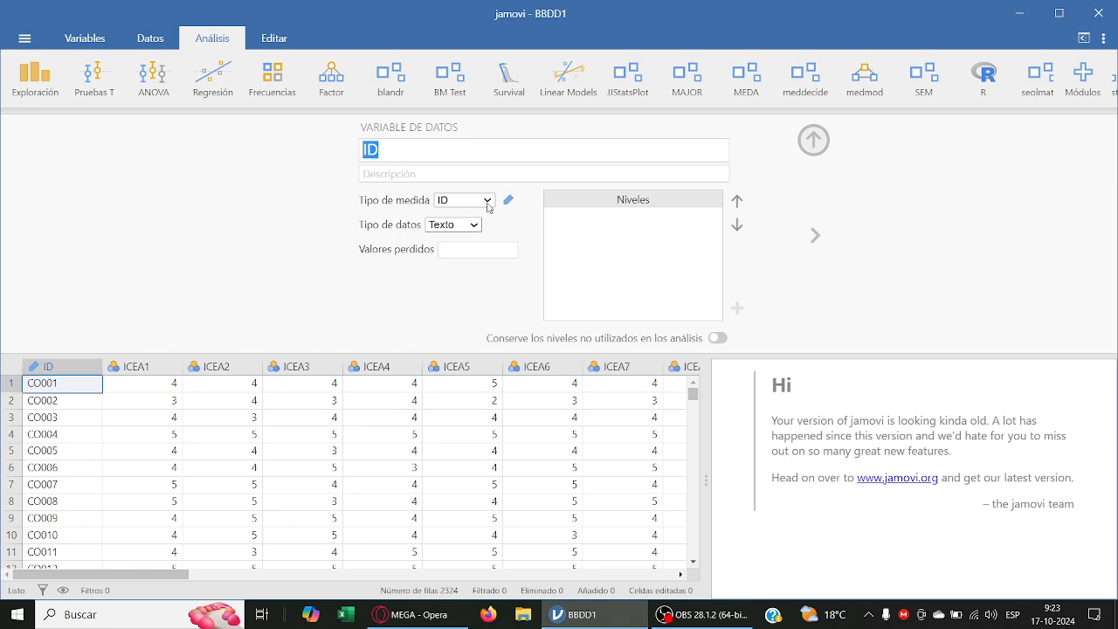
click(472, 231)
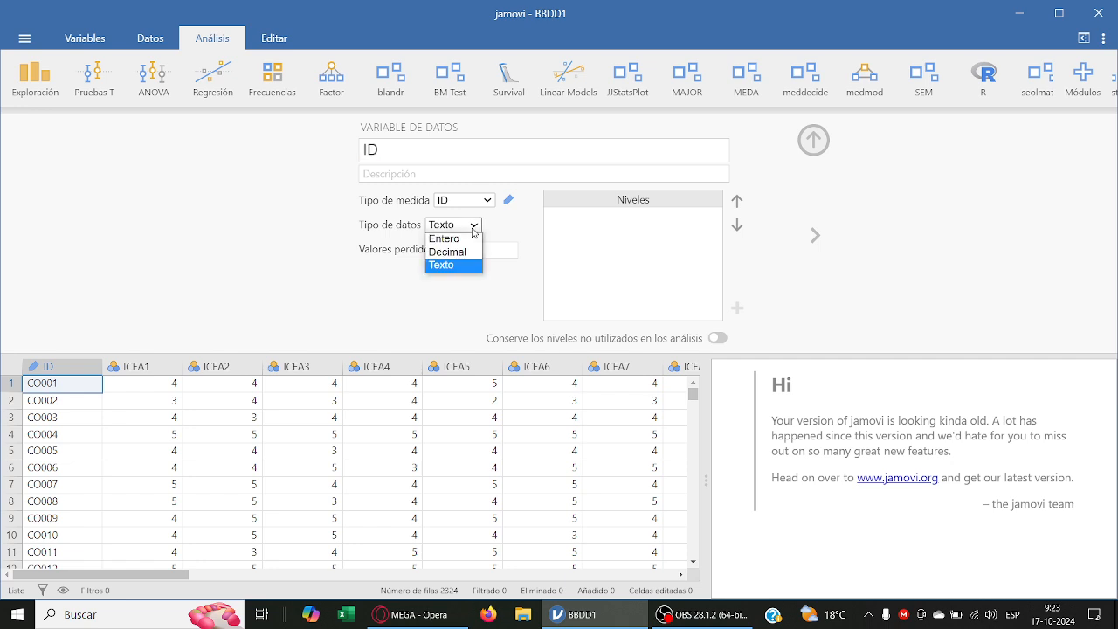
click(441, 262)
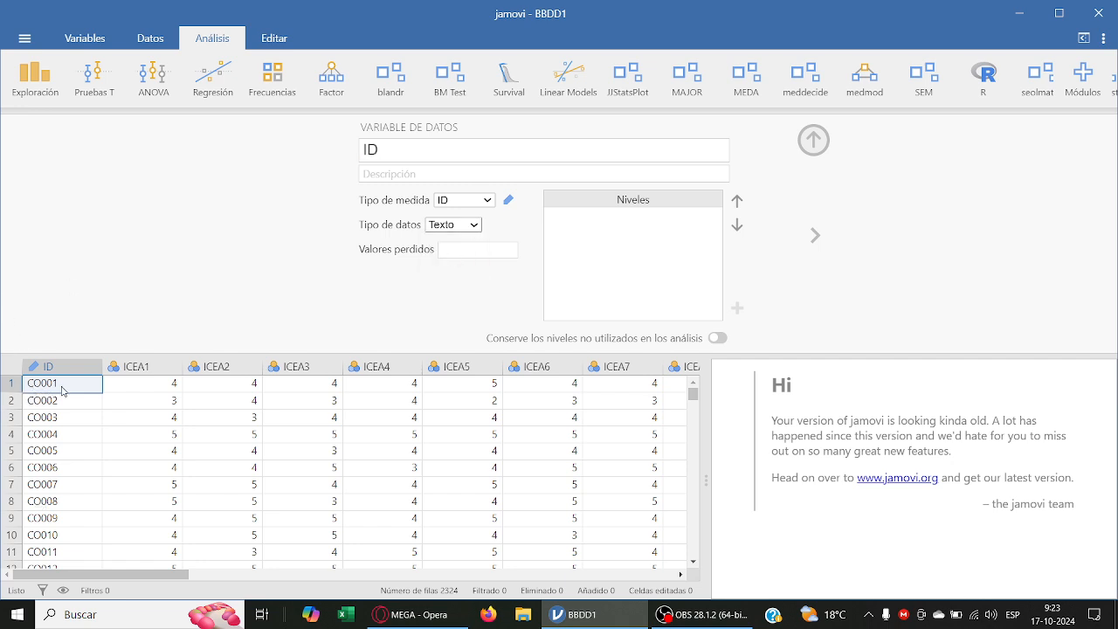
click(813, 140)
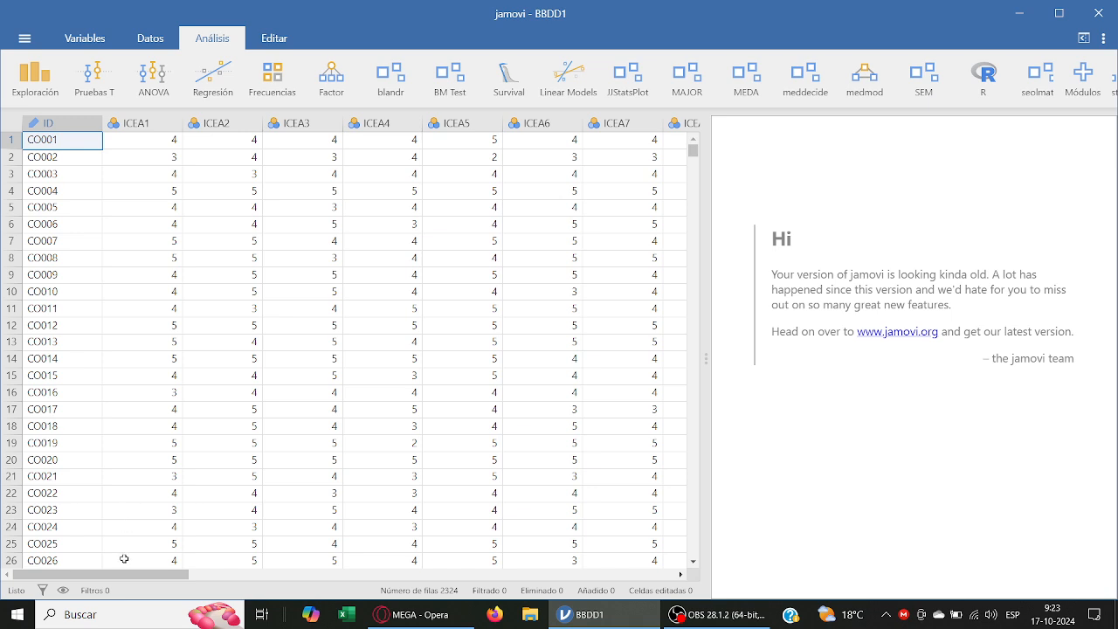
Step: Look over the item columns ICEA1 to ICEA23 and the demographic columns that follow them
click(134, 124)
drag(134, 124, 606, 158)
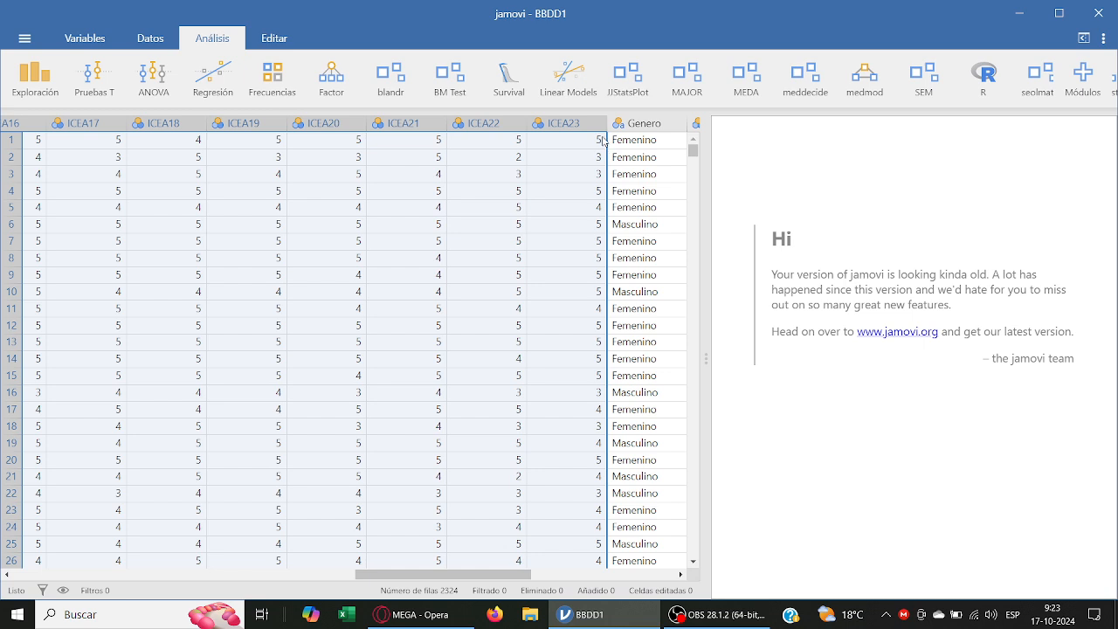
drag(445, 575, 460, 552)
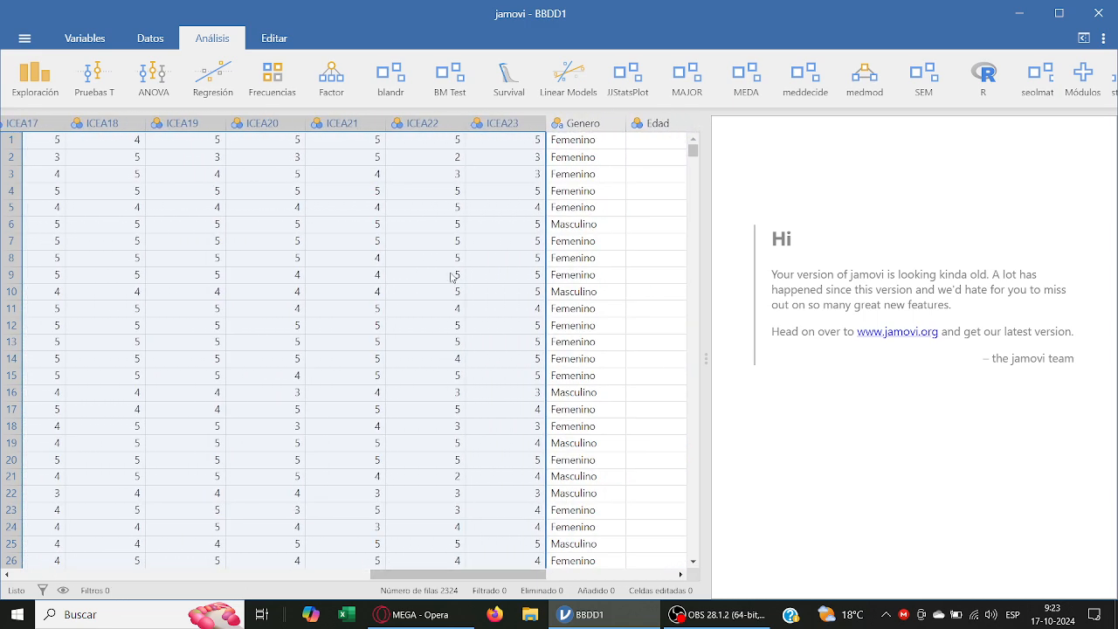
click(516, 127)
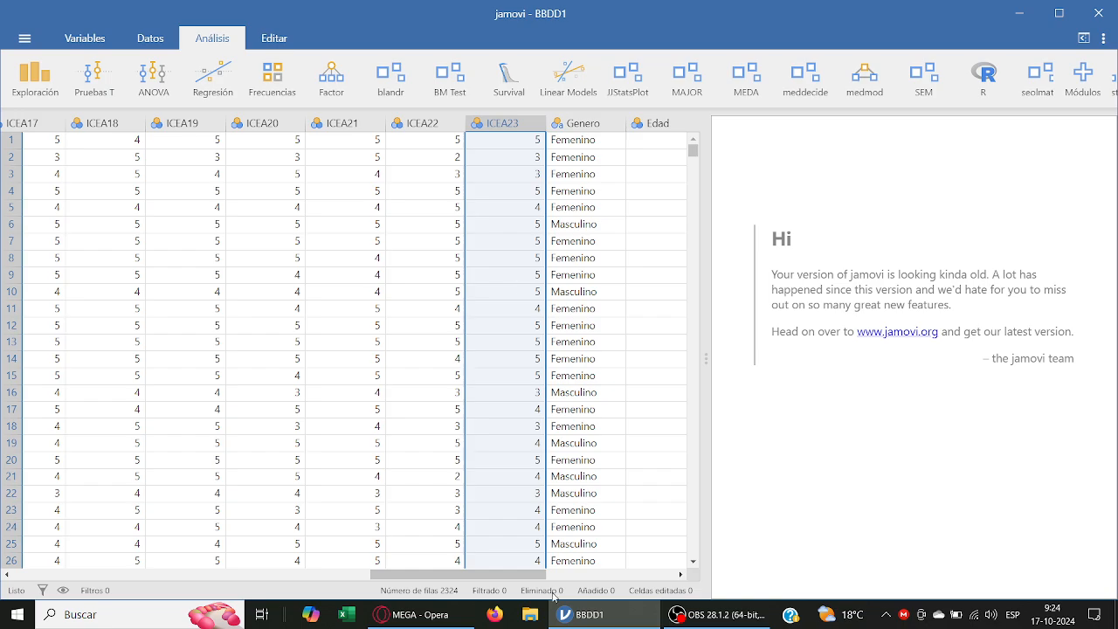
drag(523, 575, 538, 577)
Step: Switch to the MEGA folder in Opera, open Cuestionario ICEA.pdf and read its title and introductory paragraph
click(411, 614)
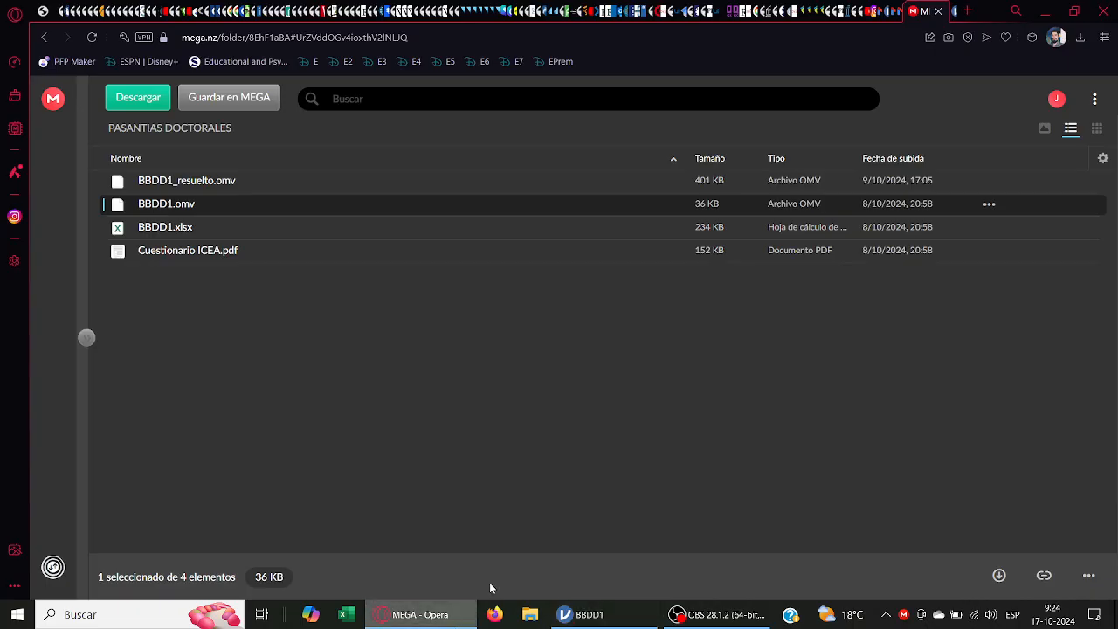
double_click(253, 256)
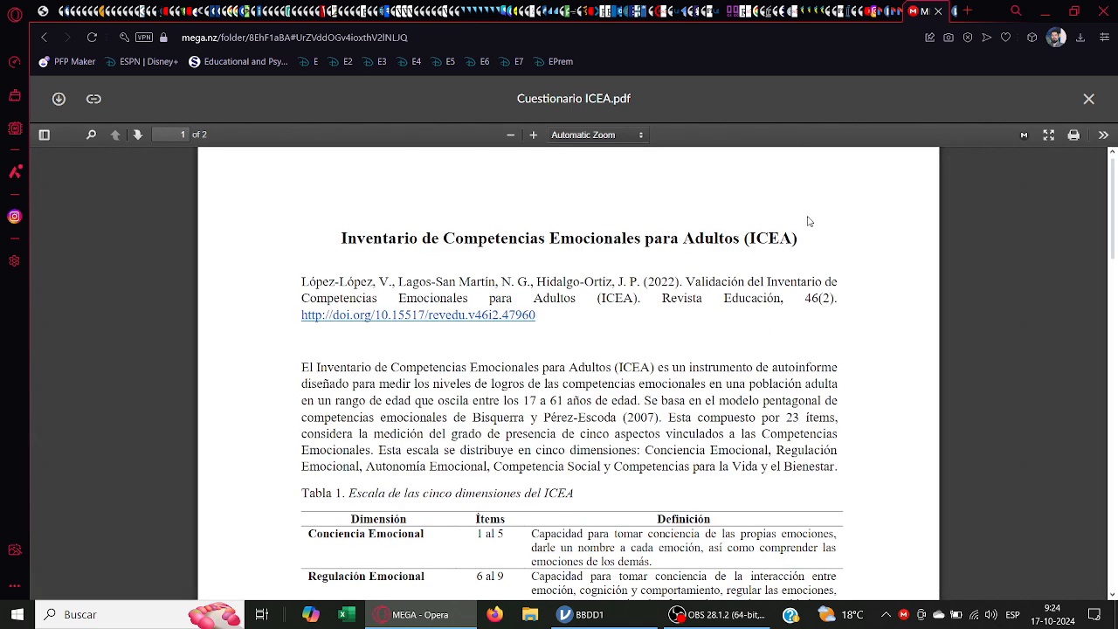
drag(749, 239, 783, 238)
click(671, 256)
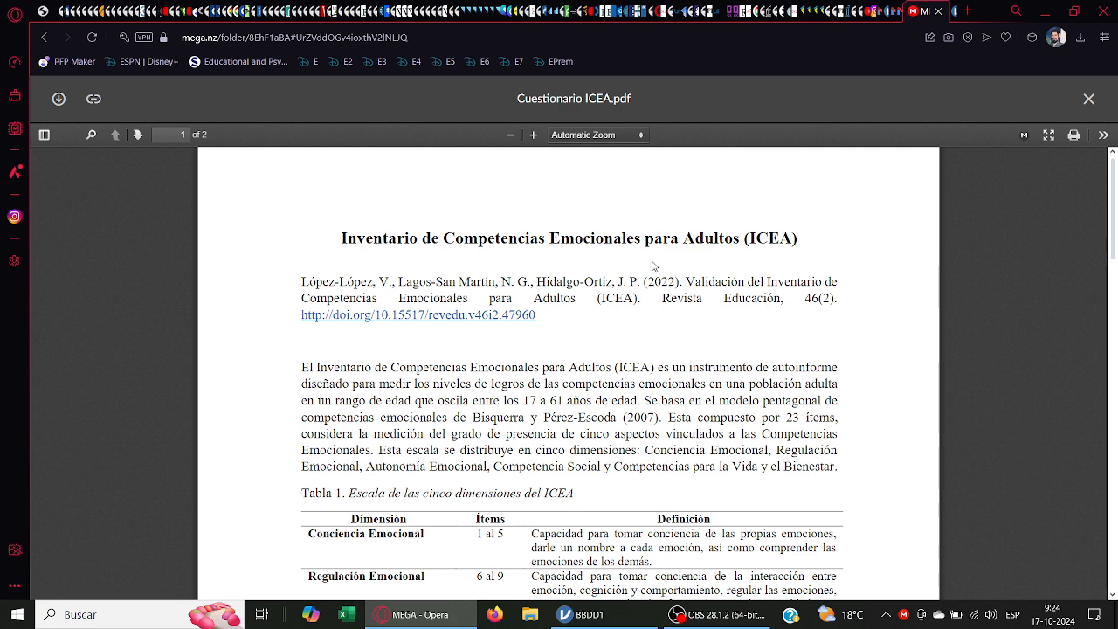
scroll(271, 309, down, 1)
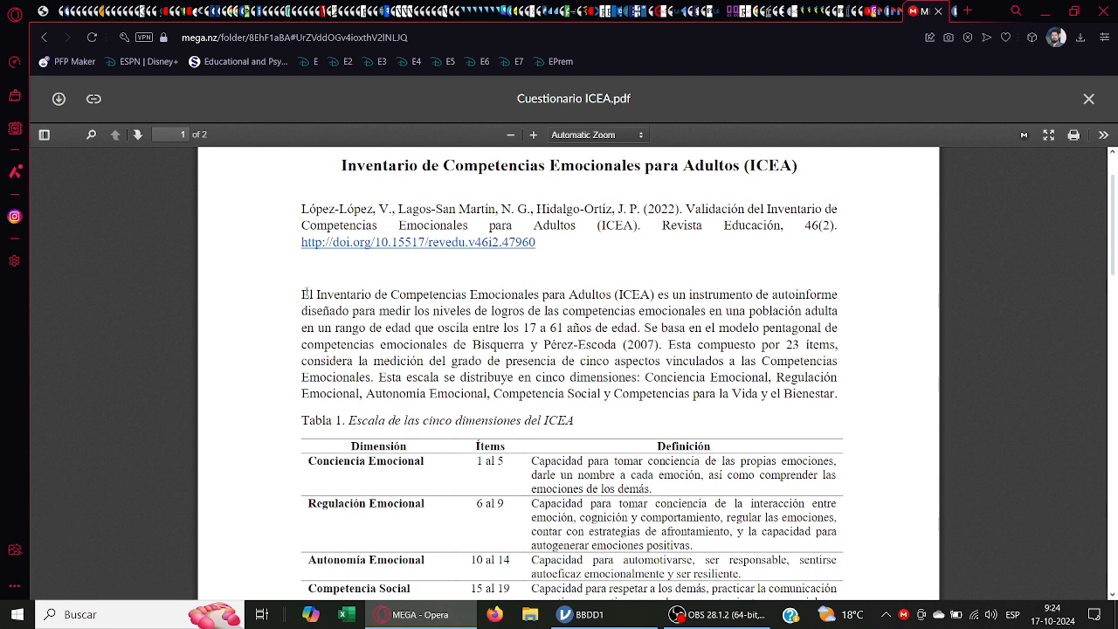
drag(308, 295, 854, 402)
click(851, 393)
Step: Examine the table of ICEA dimensions with their items and the evaluation criteria on the questionnaire's first page
scroll(447, 353, down, 1)
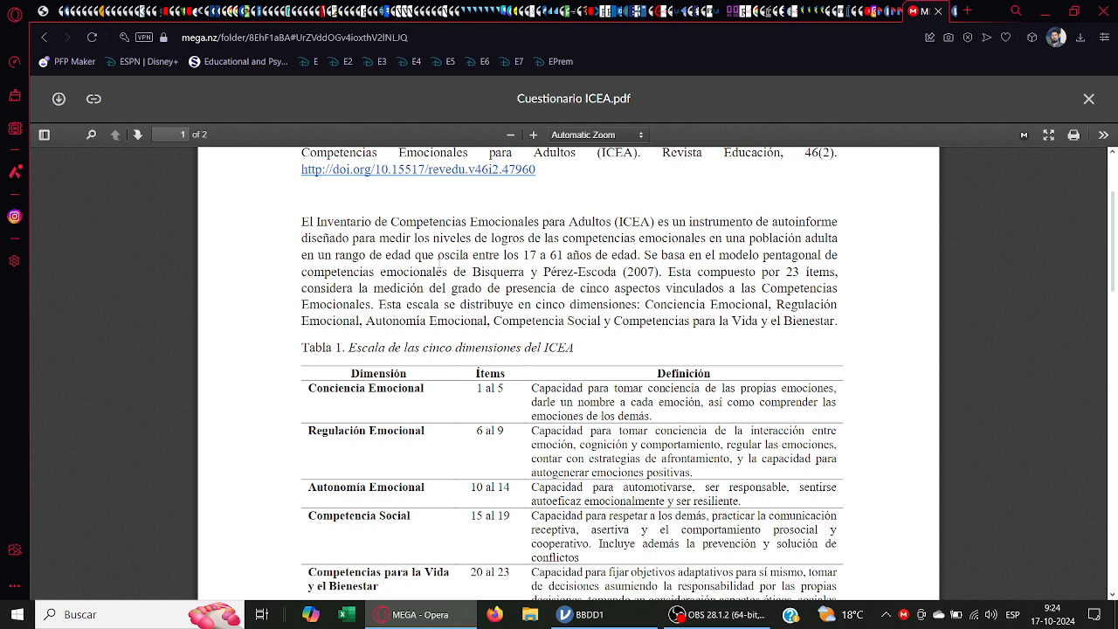
scroll(612, 258, down, 1)
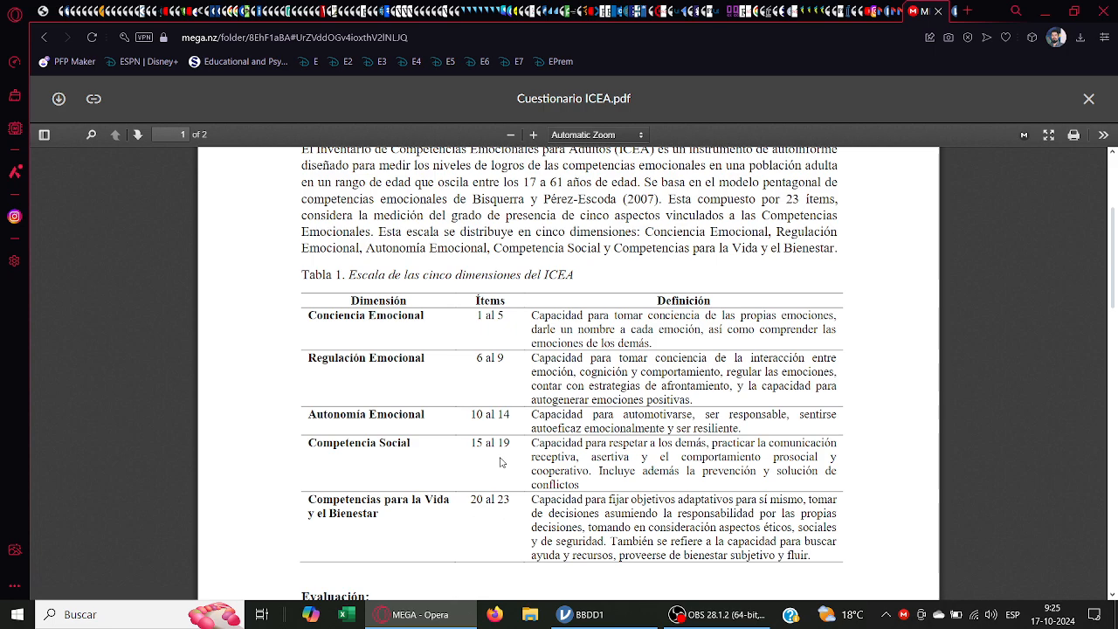
scroll(349, 430, down, 1)
scroll(344, 429, down, 3)
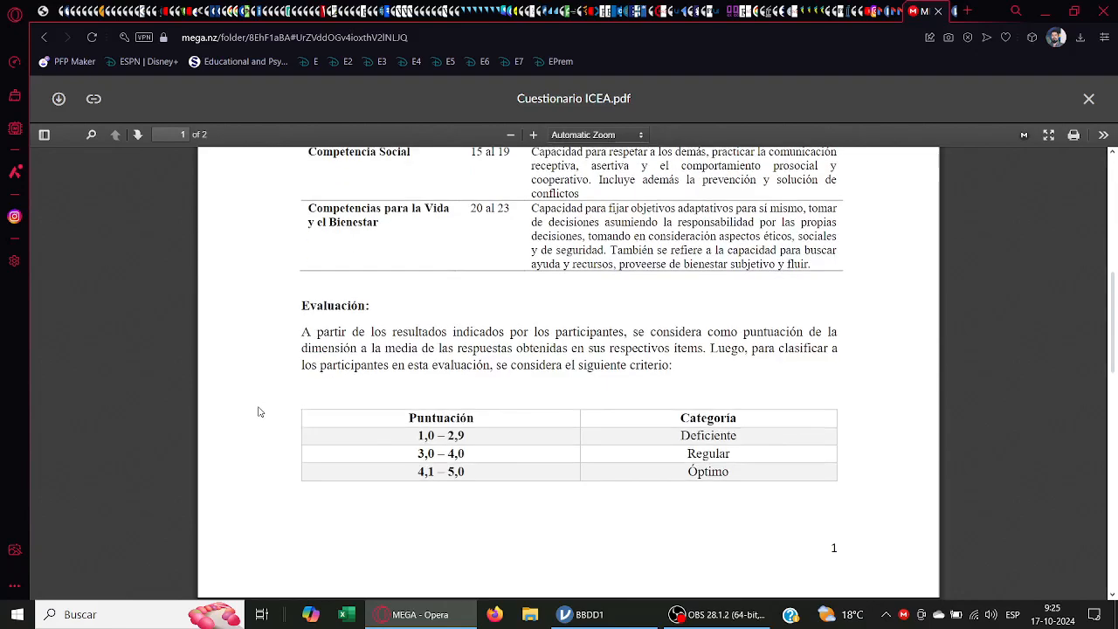
scroll(266, 404, down, 1)
scroll(266, 404, up, 1)
scroll(267, 406, down, 6)
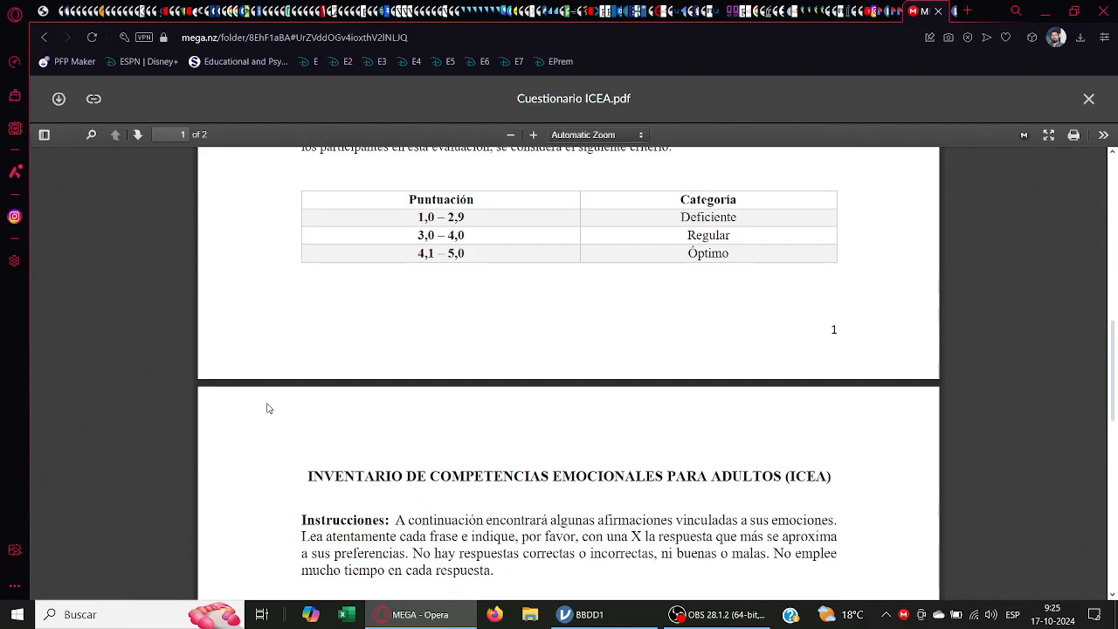
Step: Read the instructions, response scale and questions grouped by dimension on the questionnaire's second page
scroll(269, 410, down, 3)
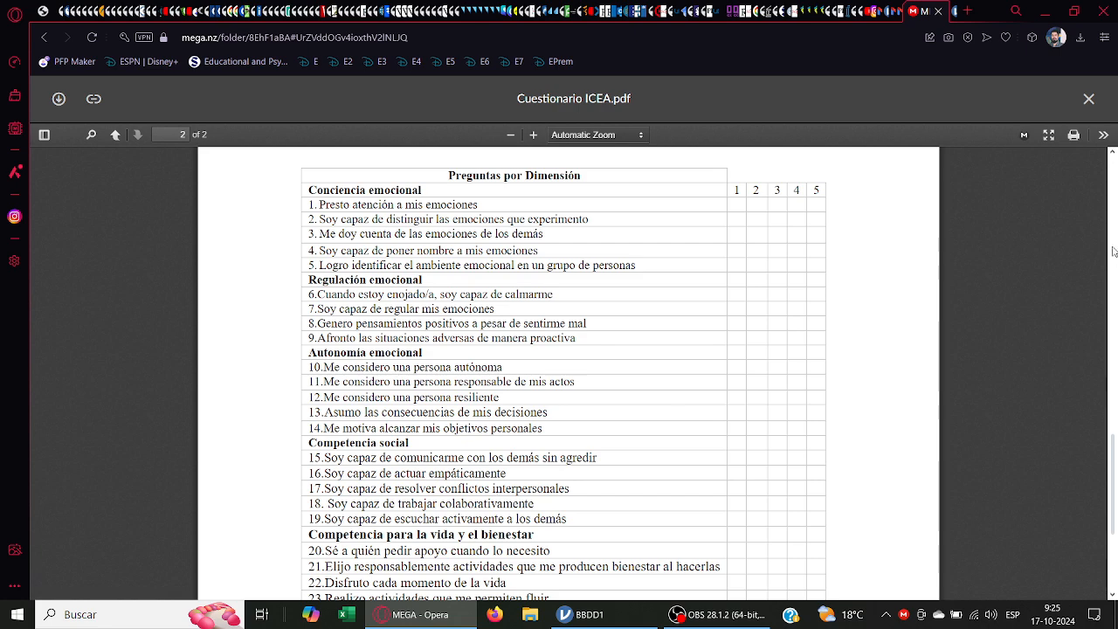
scroll(374, 327, down, 2)
scroll(373, 337, up, 2)
scroll(734, 218, up, 2)
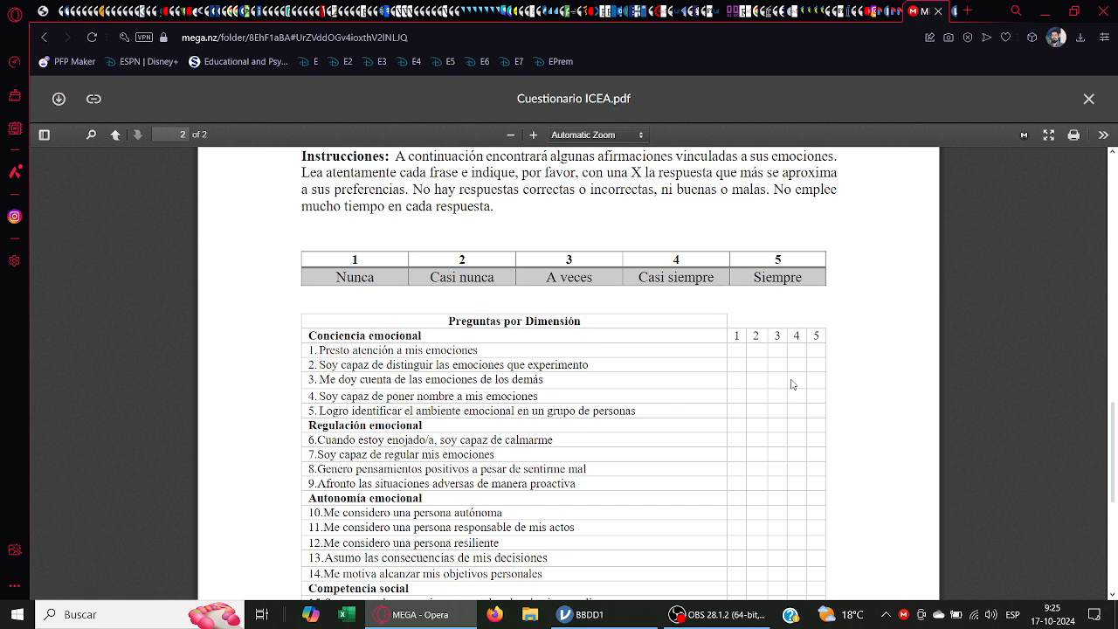
scroll(792, 384, down, 1)
scroll(686, 450, up, 4)
scroll(694, 483, up, 4)
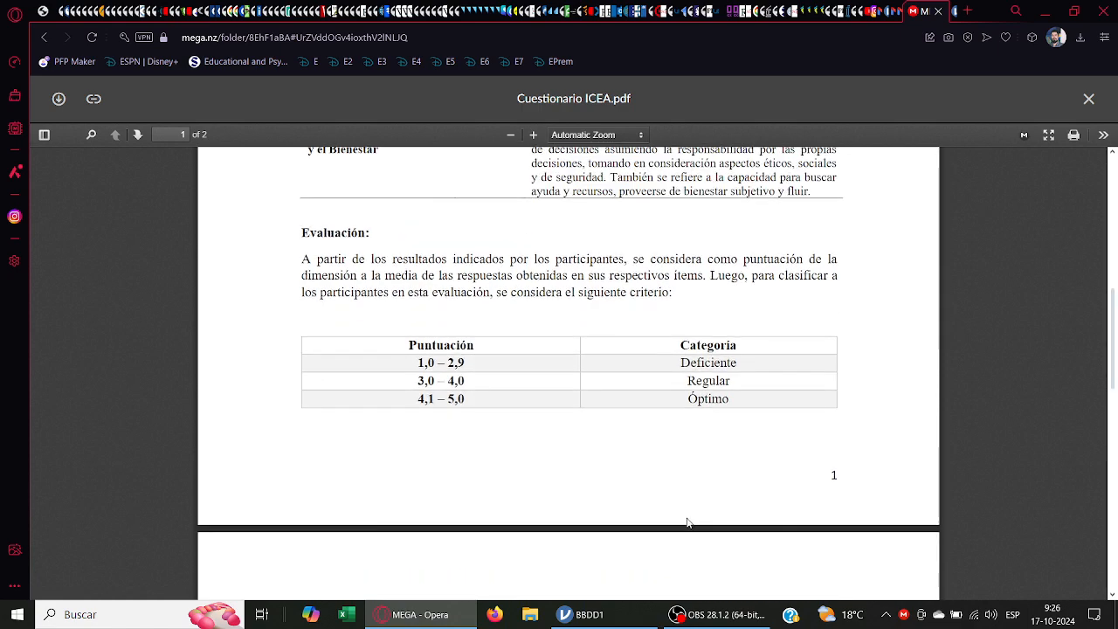
scroll(527, 254, down, 8)
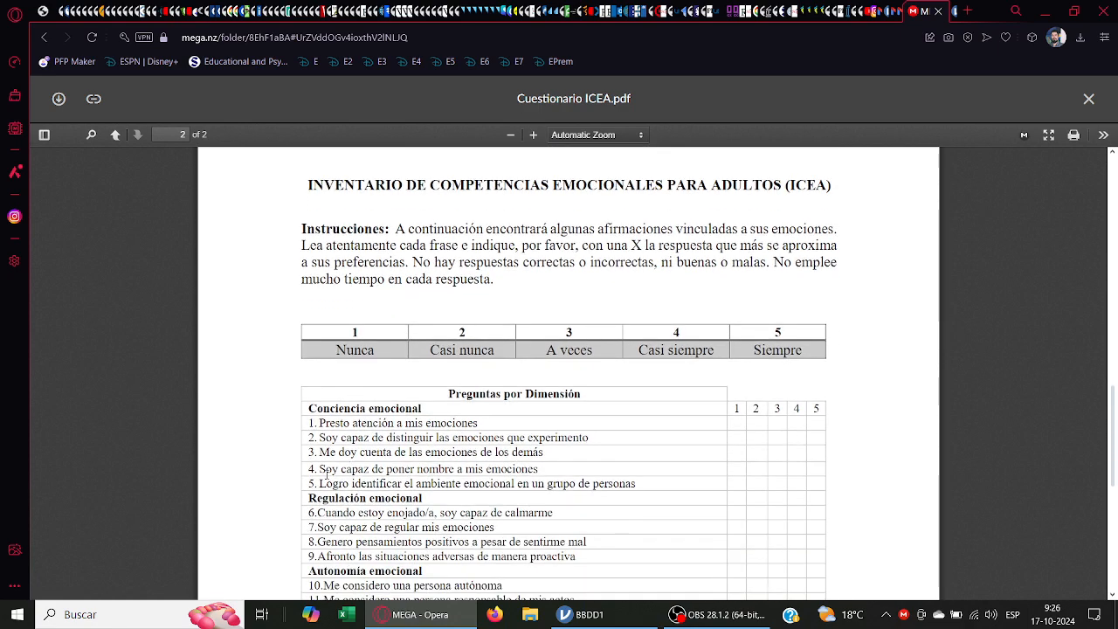
scroll(321, 479, down, 1)
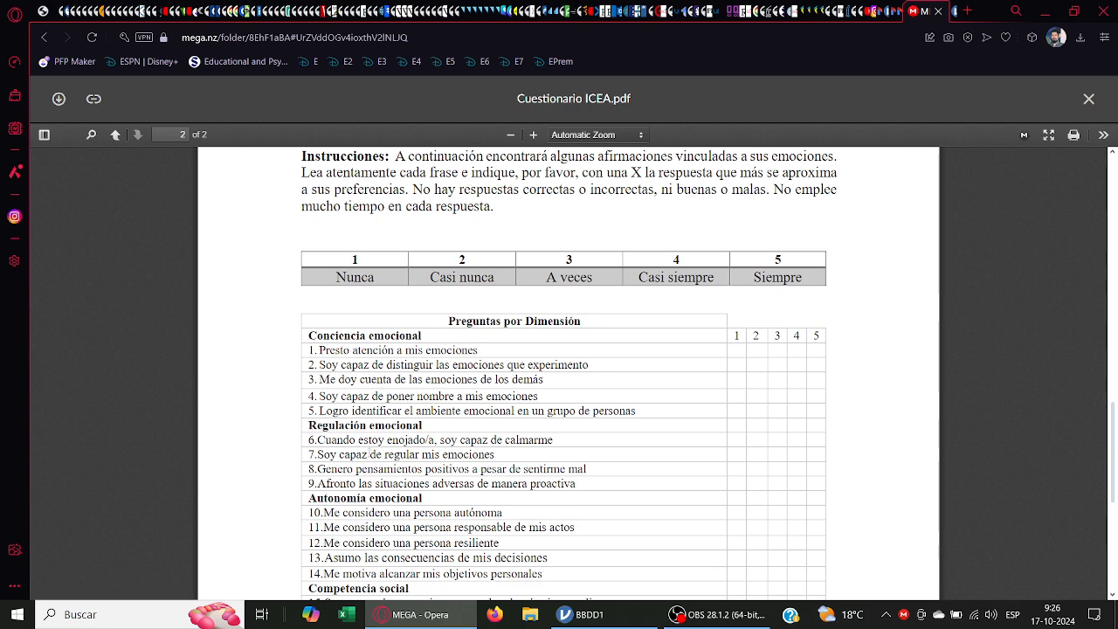
scroll(387, 469, down, 1)
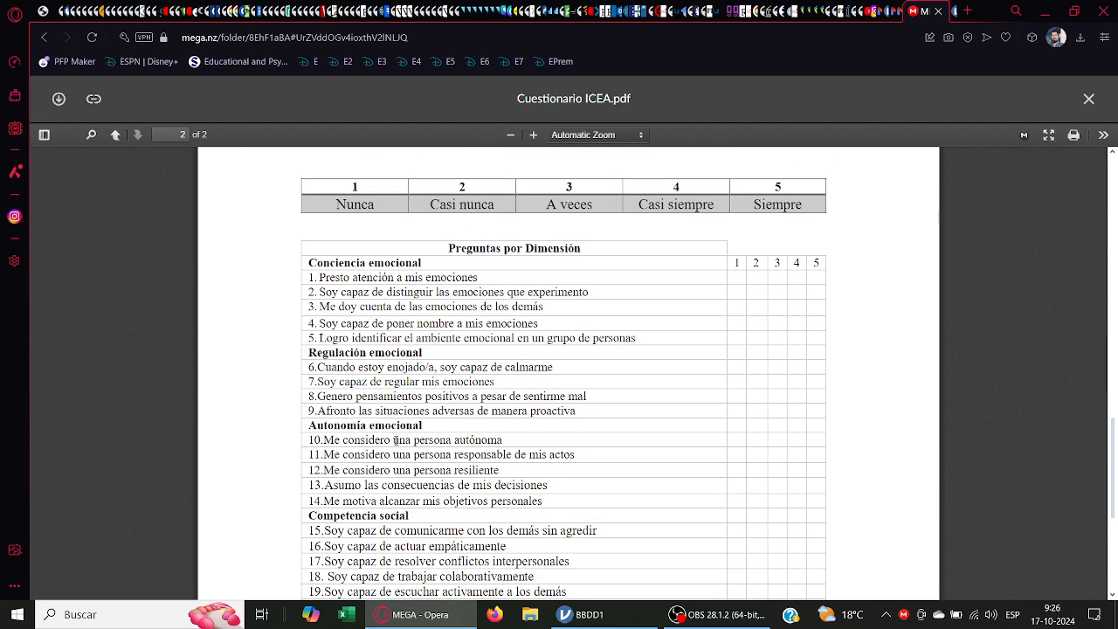
scroll(392, 451, down, 1)
scroll(379, 458, down, 1)
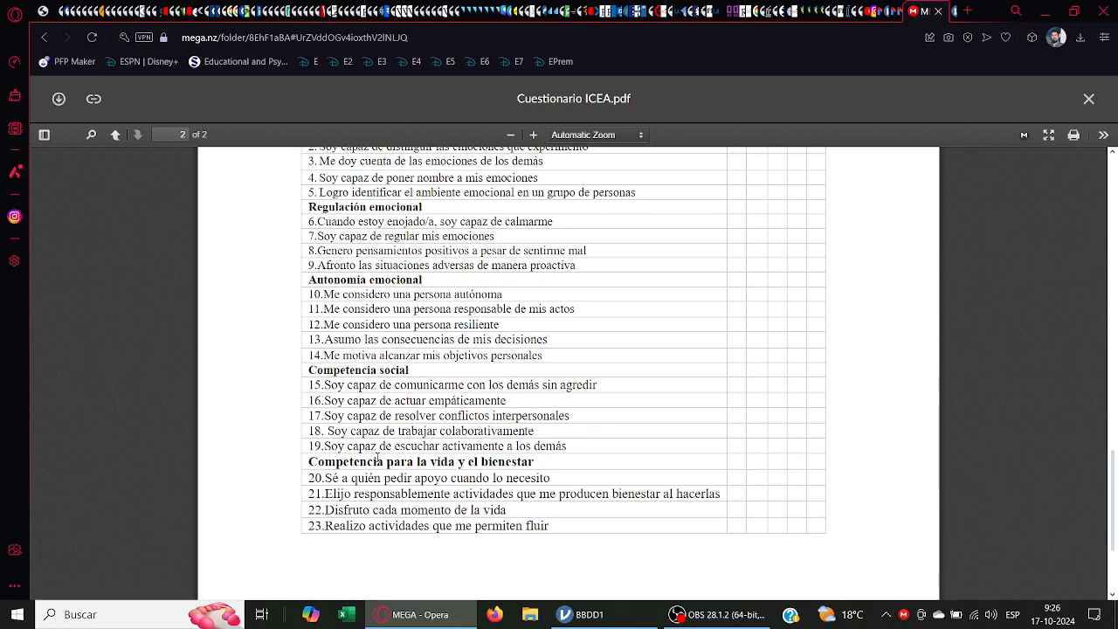
Step: Go back over the scoring categories and the dimensions table to the beginning of the questionnaire document
scroll(385, 478, up, 11)
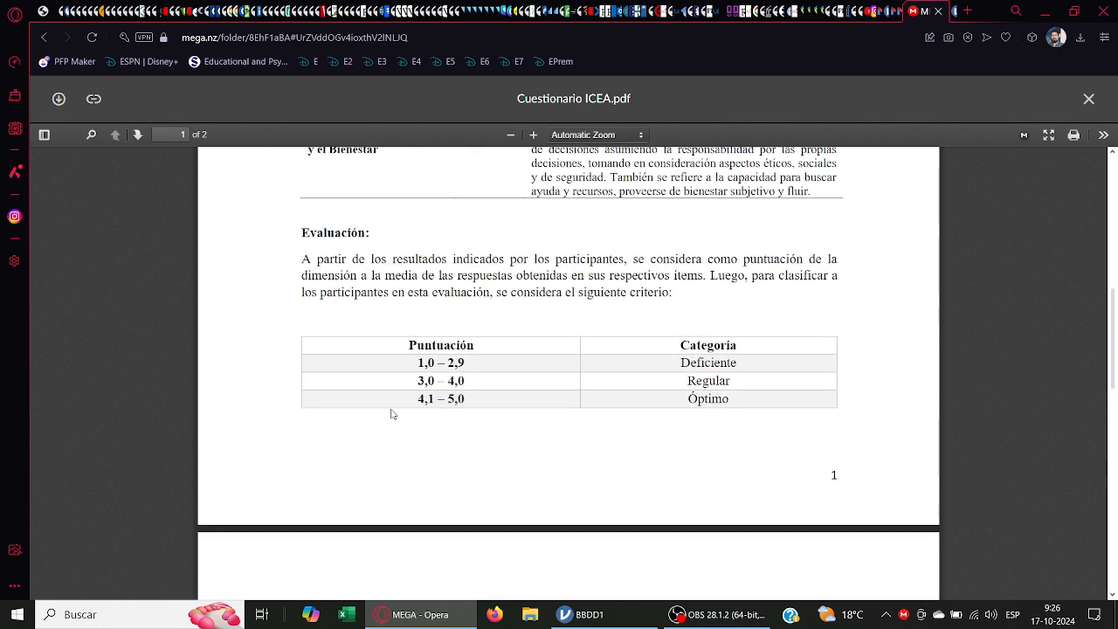
scroll(392, 415, up, 1)
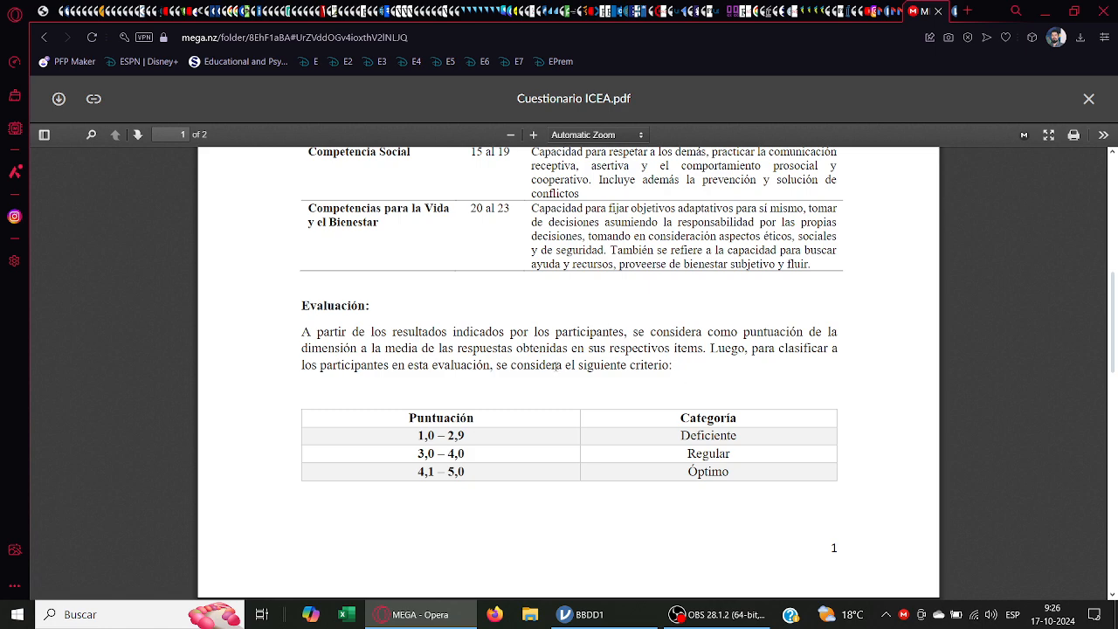
scroll(553, 431, up, 5)
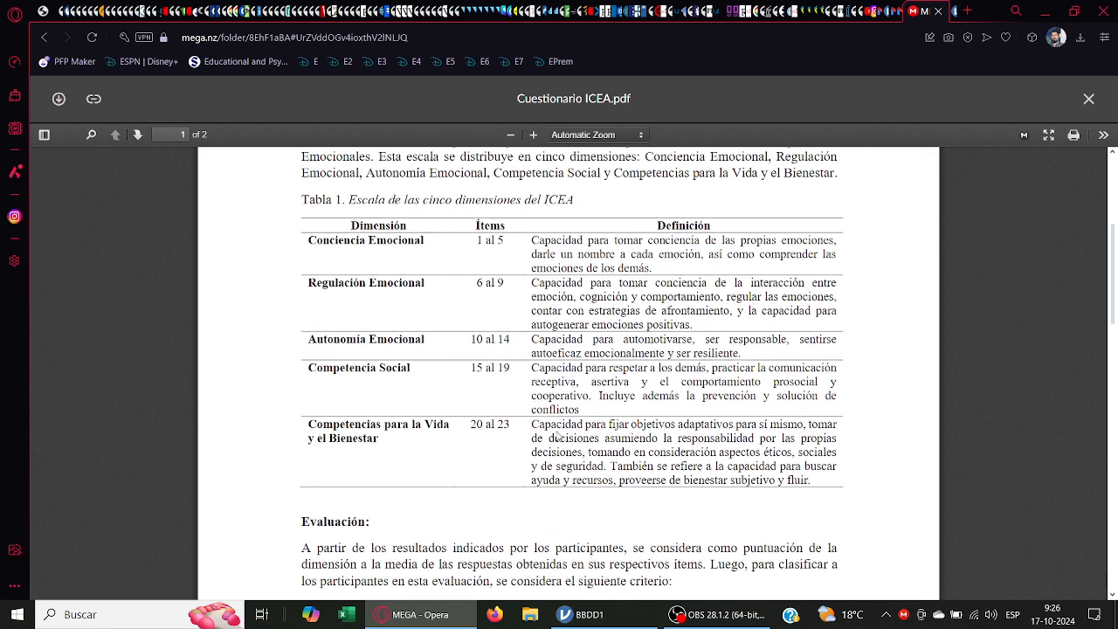
scroll(559, 435, up, 4)
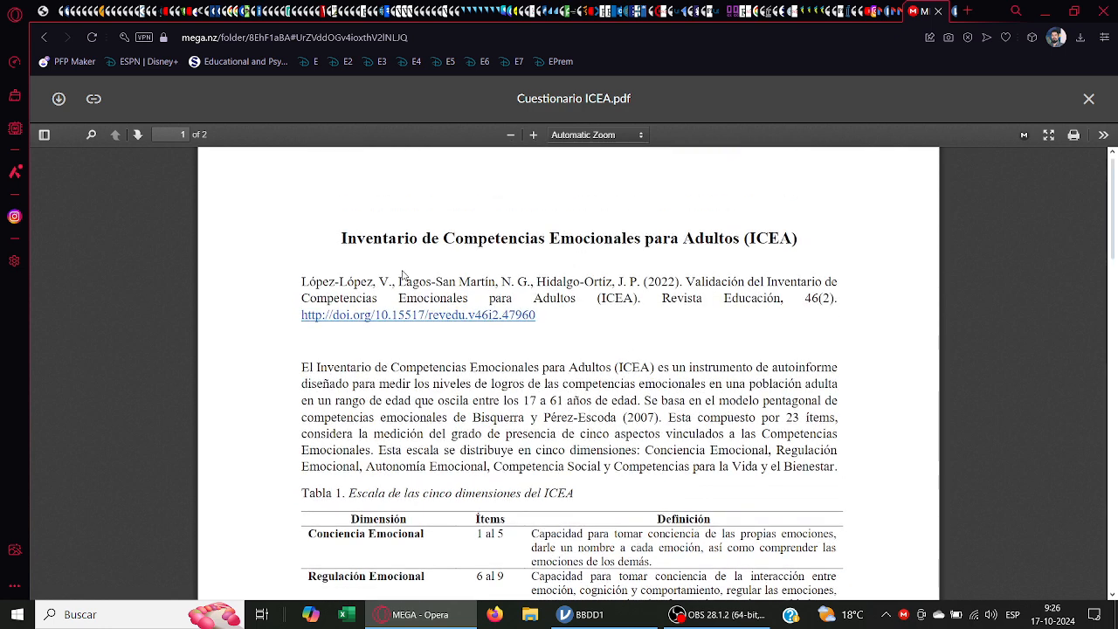
Step: Highlight the authors in the questionnaire's citation, clear the selection and return to the evaluation section
drag(395, 281, 303, 286)
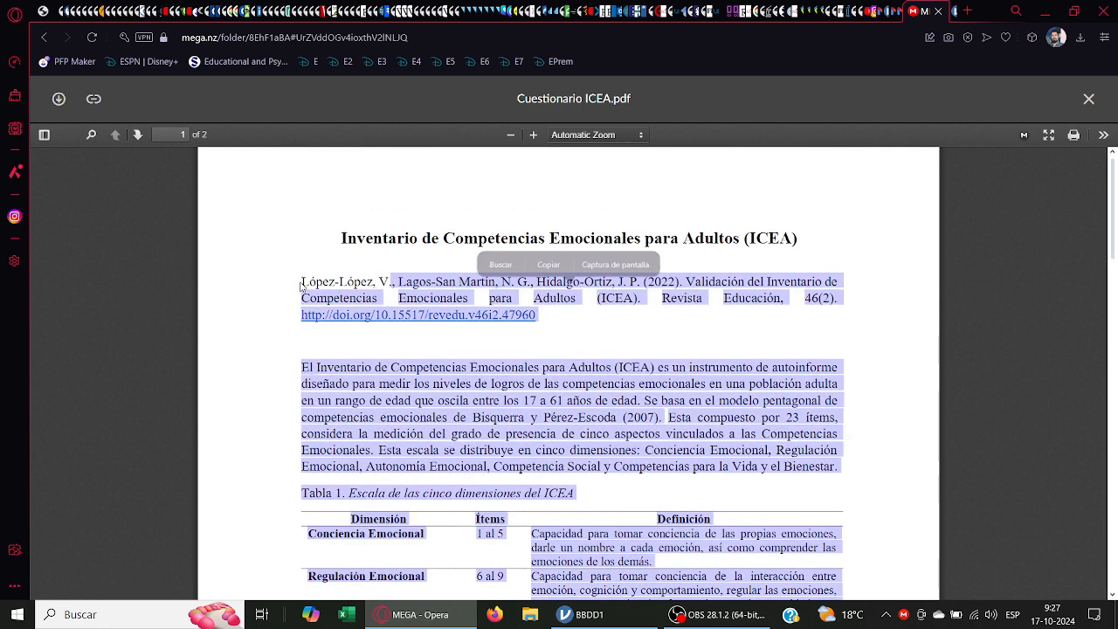
click(305, 283)
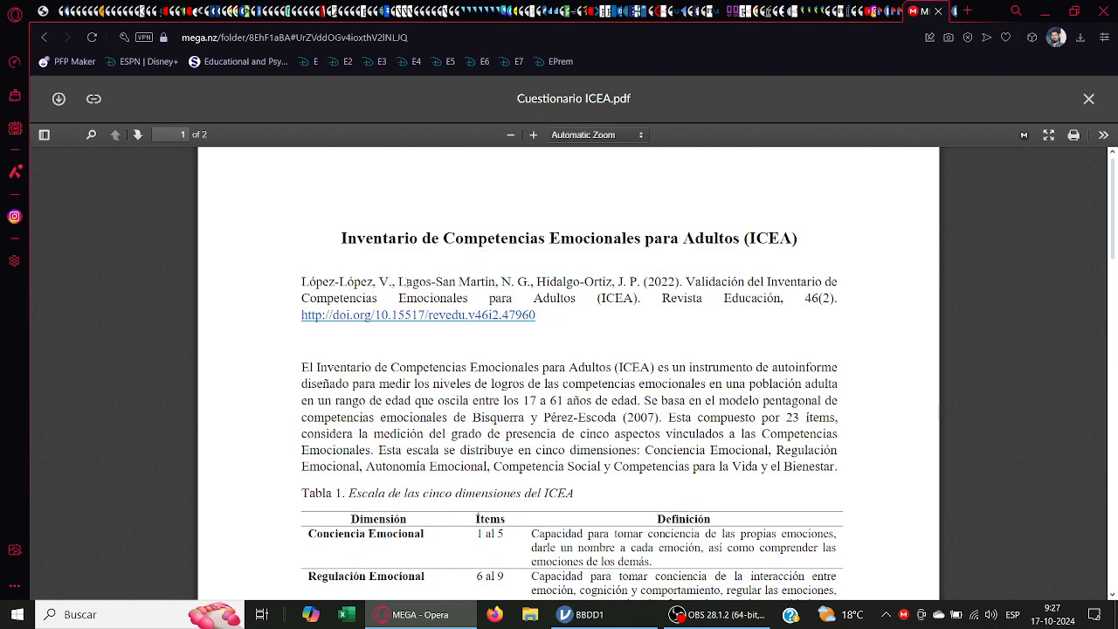
drag(534, 282, 647, 286)
click(647, 285)
scroll(725, 301, down, 2)
scroll(889, 354, down, 5)
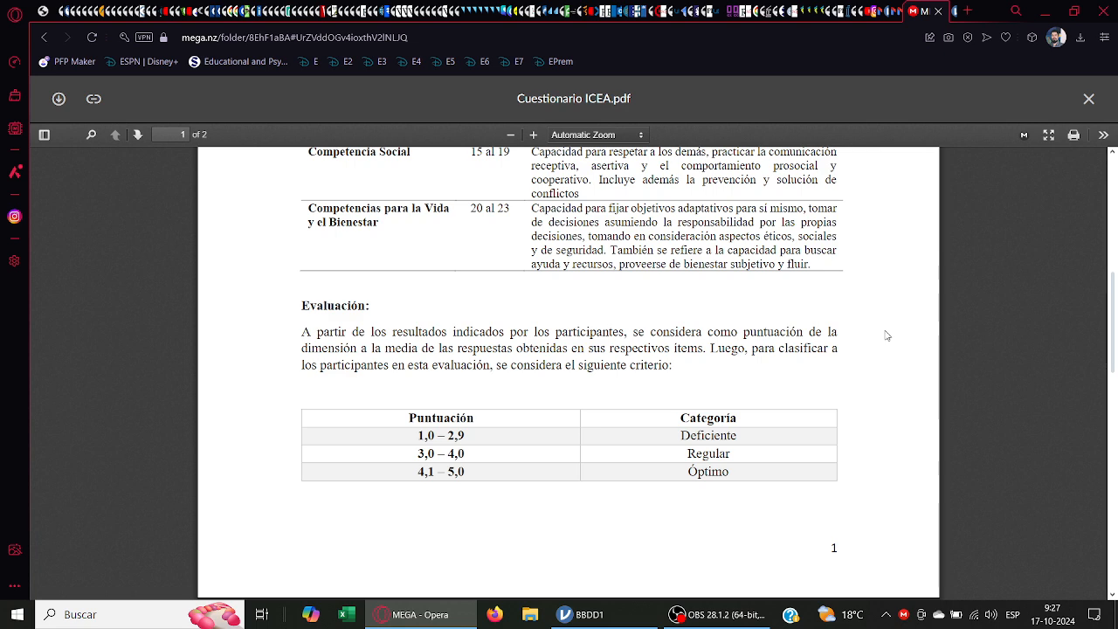
Step: Switch back to BBDD1 in jamovi and inspect the Genero variable's measure type options and its Femenino and Masculino levels
click(605, 623)
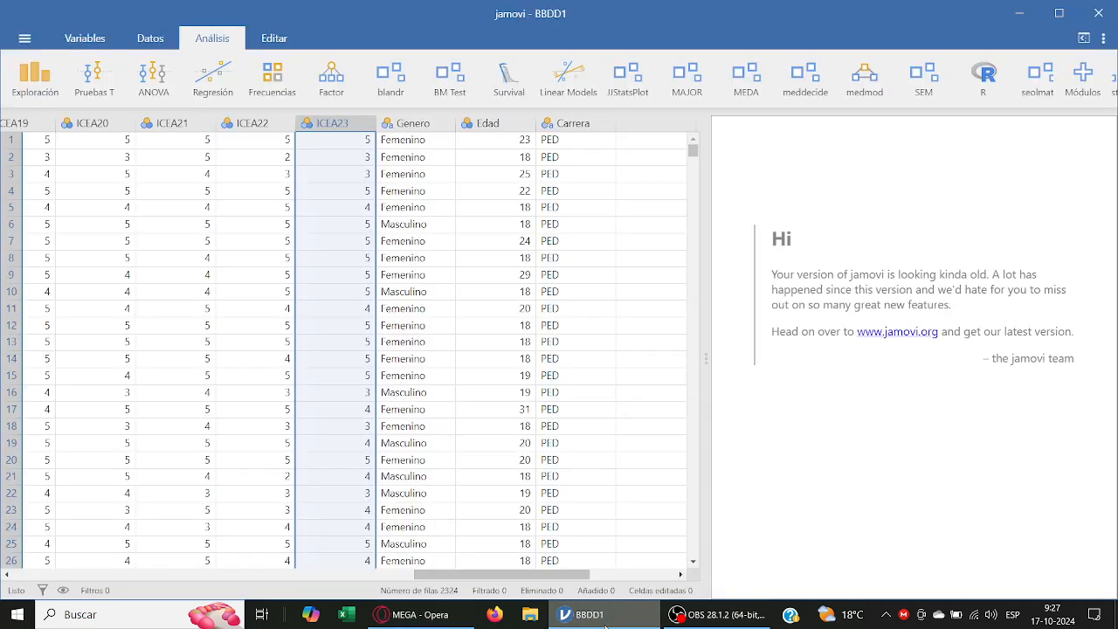
click(431, 125)
double_click(432, 125)
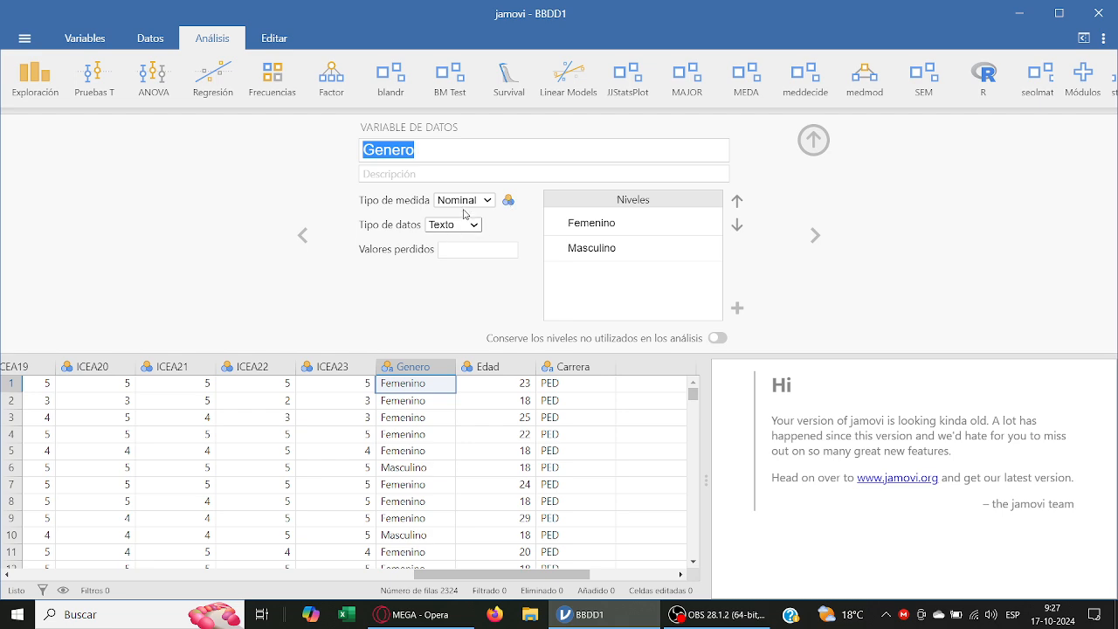
click(484, 201)
click(491, 202)
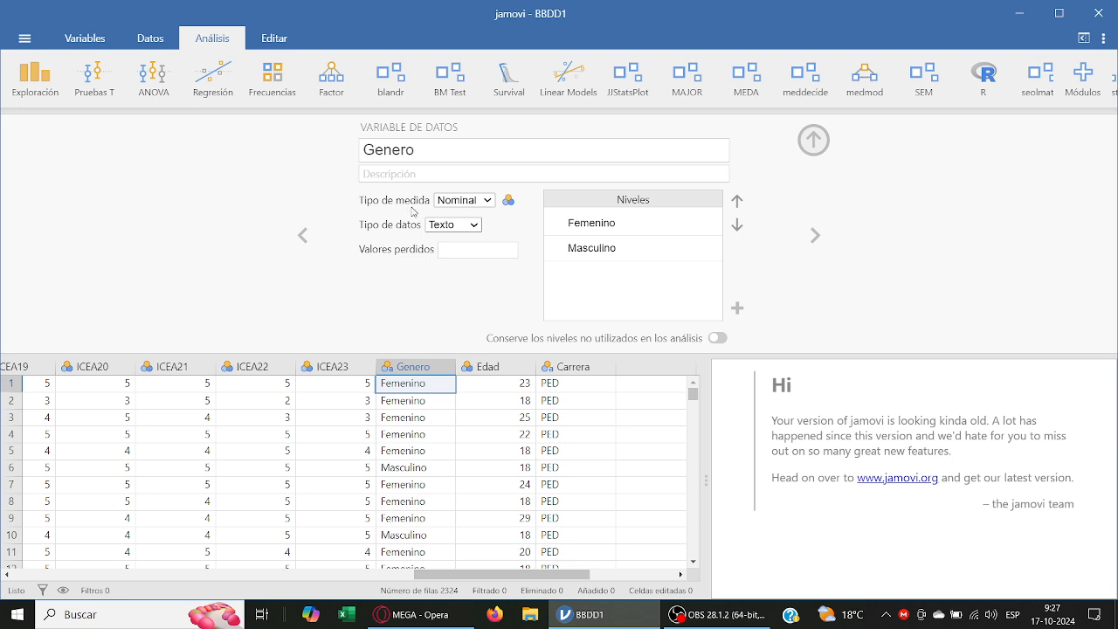
click(478, 202)
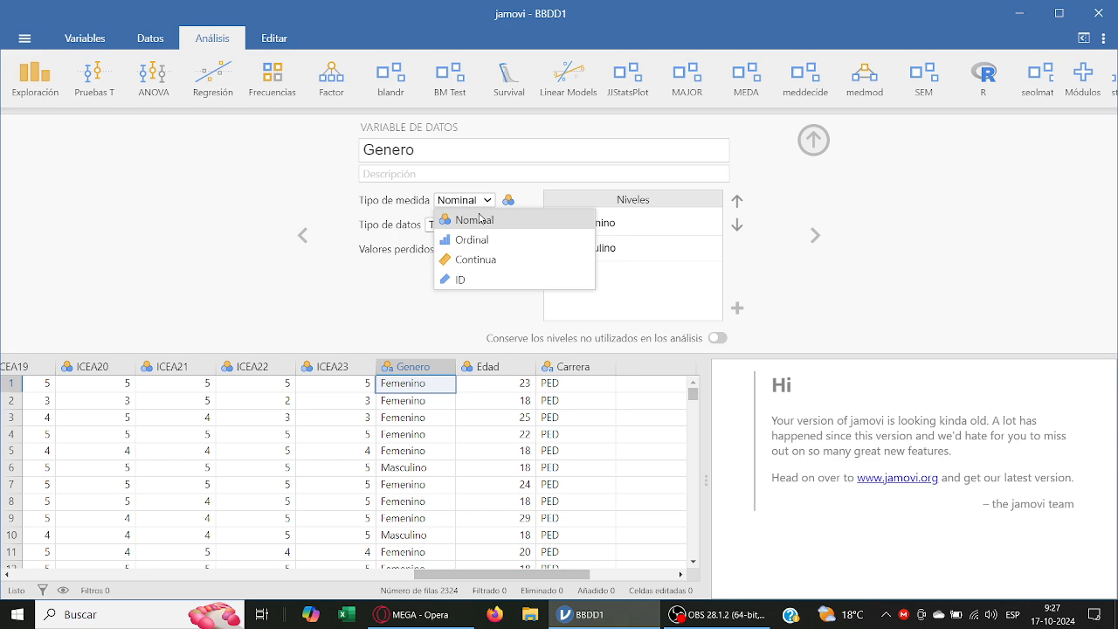
click(636, 224)
click(637, 245)
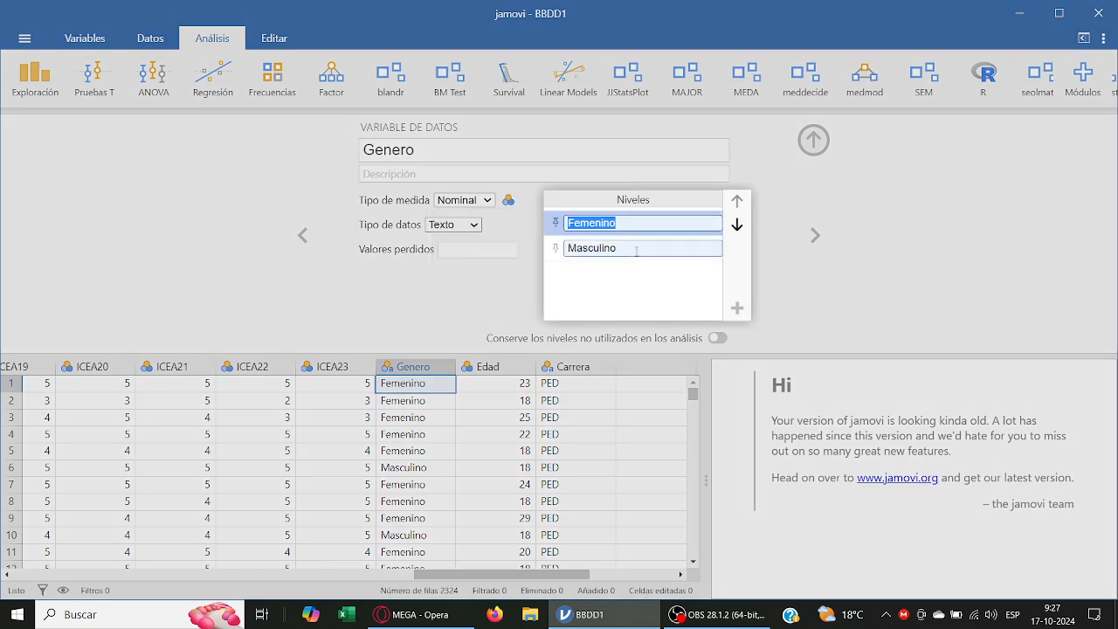
Step: Review the Femenino and Masculino levels of Genero and show its available measure types
click(638, 225)
click(646, 260)
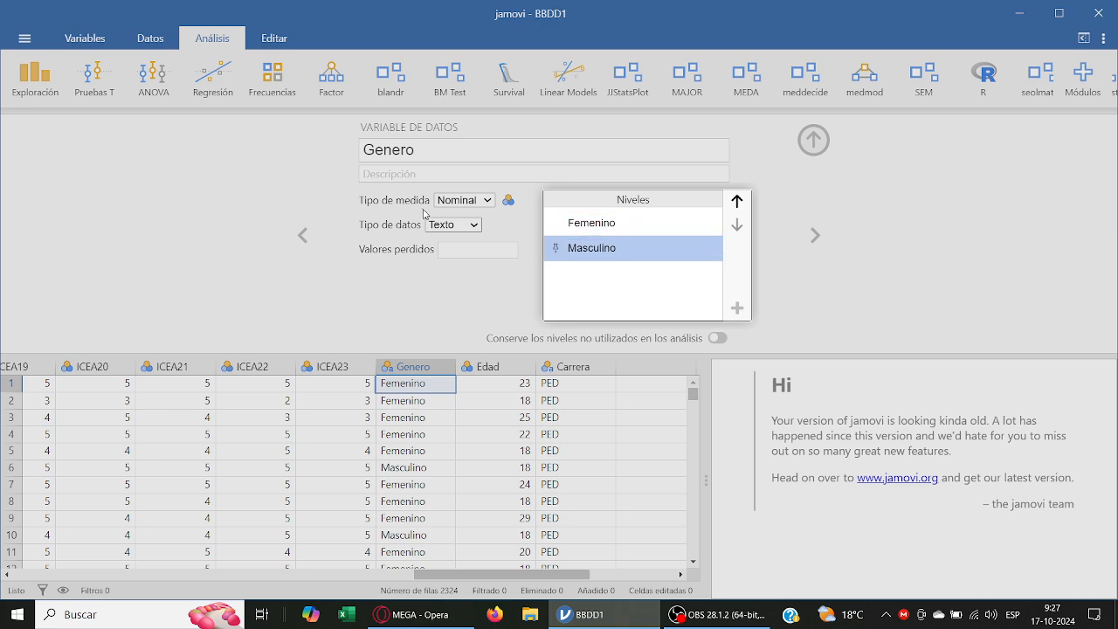
click(450, 205)
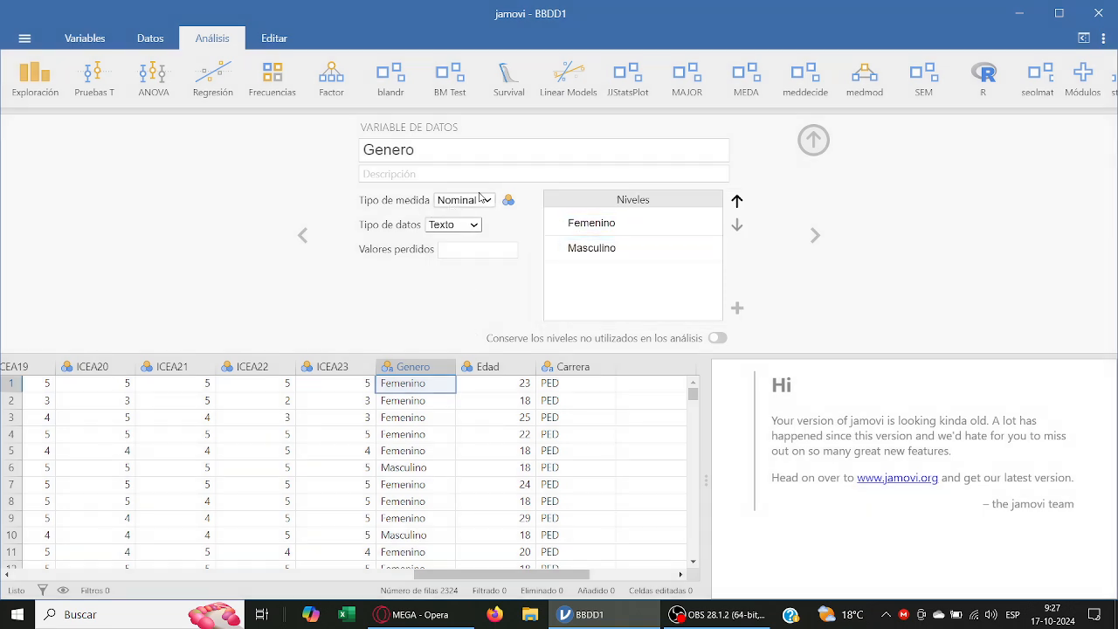
click(480, 199)
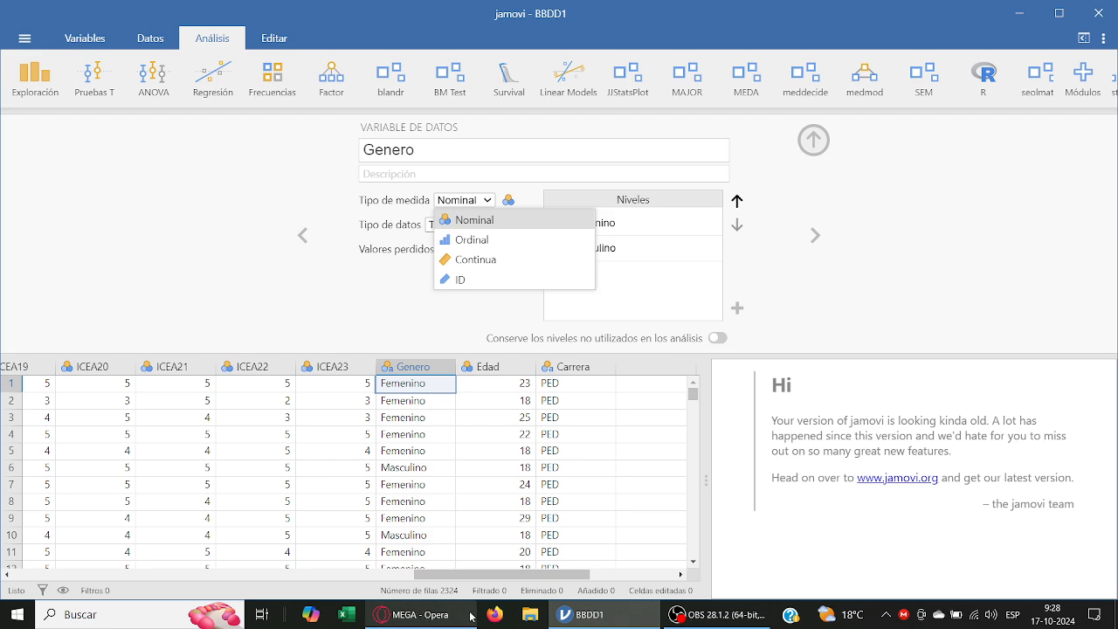
Step: Check the scoring categories in the questionnaire in Opera, return to BBDD1 in jamovi and dismiss Genero's measure type options
click(415, 614)
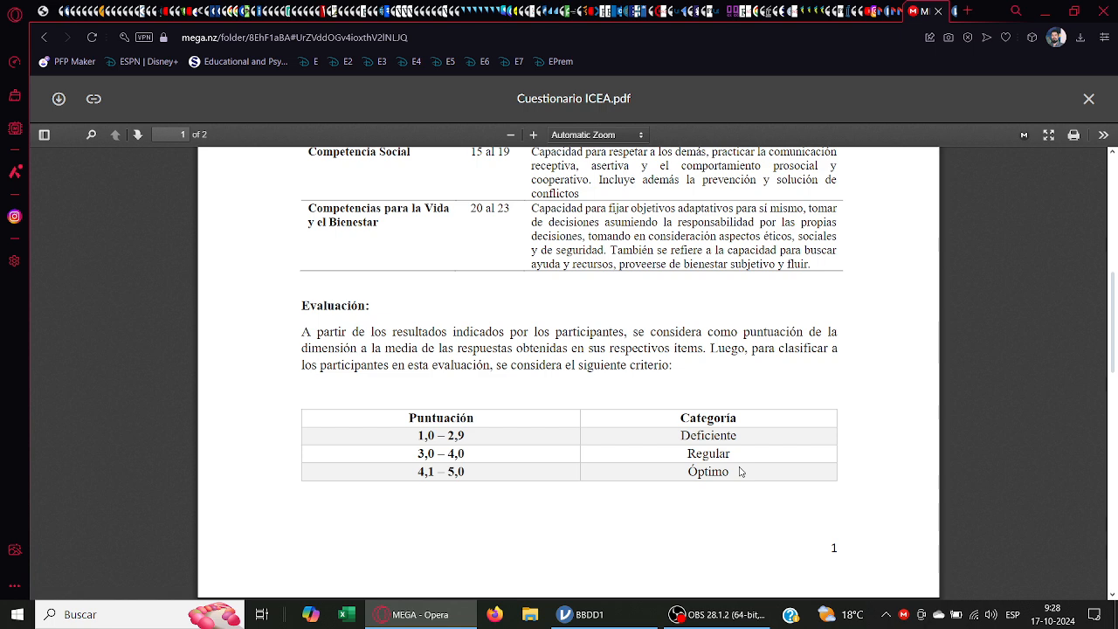
click(581, 614)
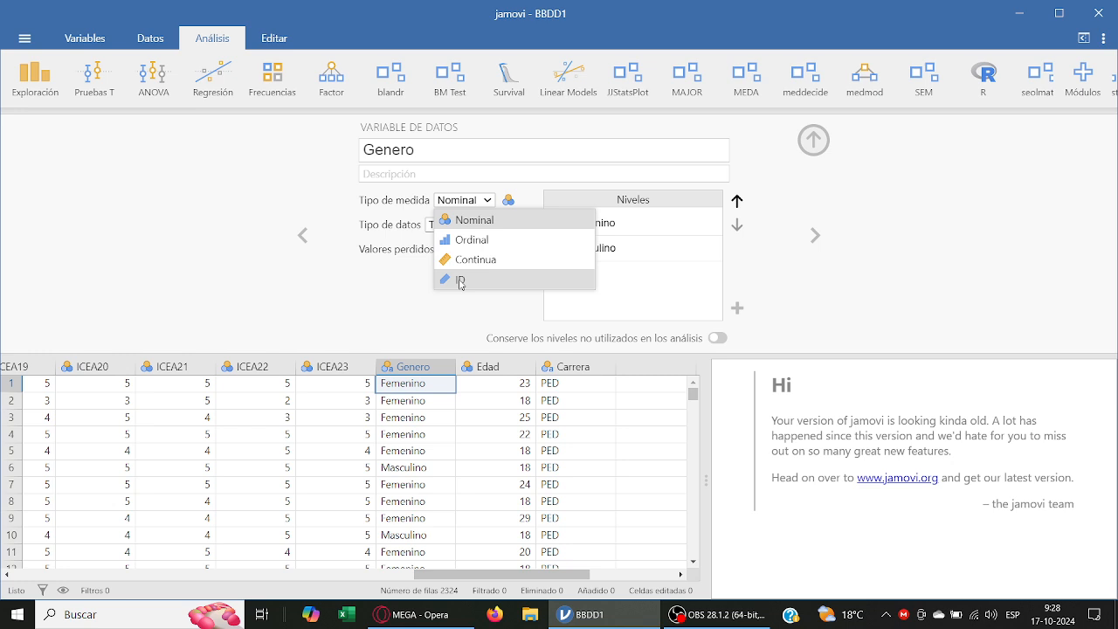
click(322, 288)
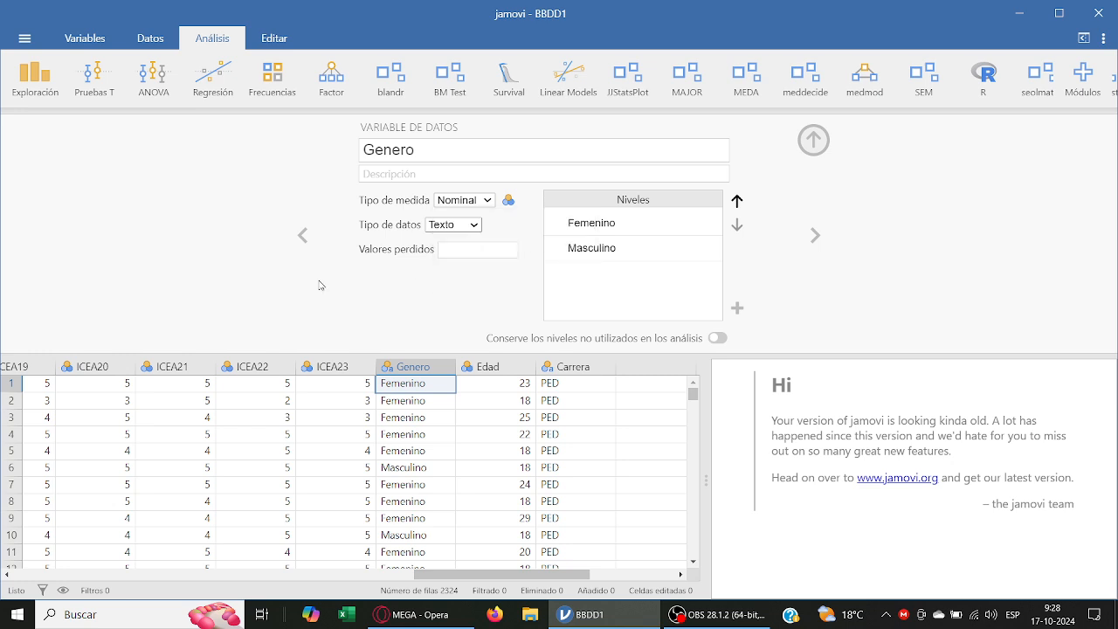
Step: Inspect the Edad variable's settings, followed by the Carrera variable's settings and its full list of levels
click(489, 368)
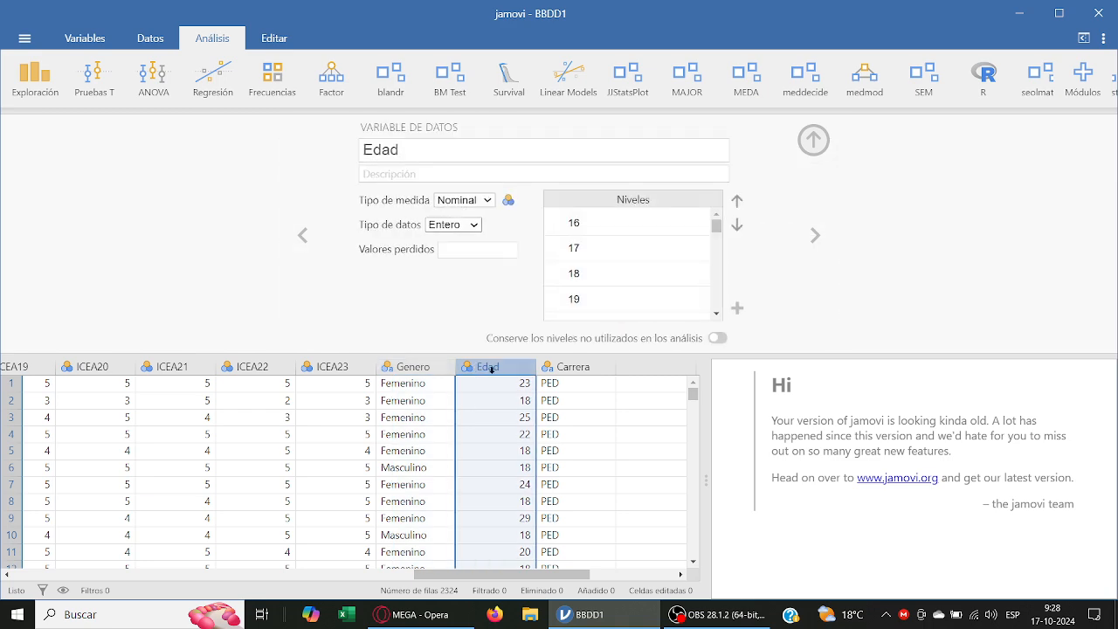
click(573, 367)
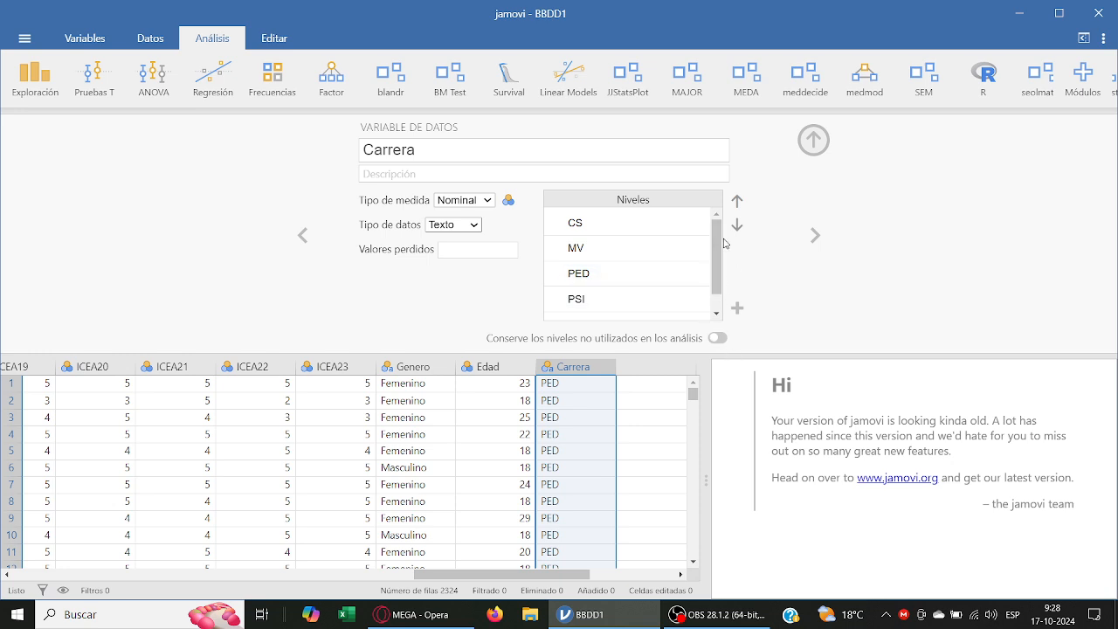
scroll(724, 243, down, 1)
scroll(722, 237, up, 1)
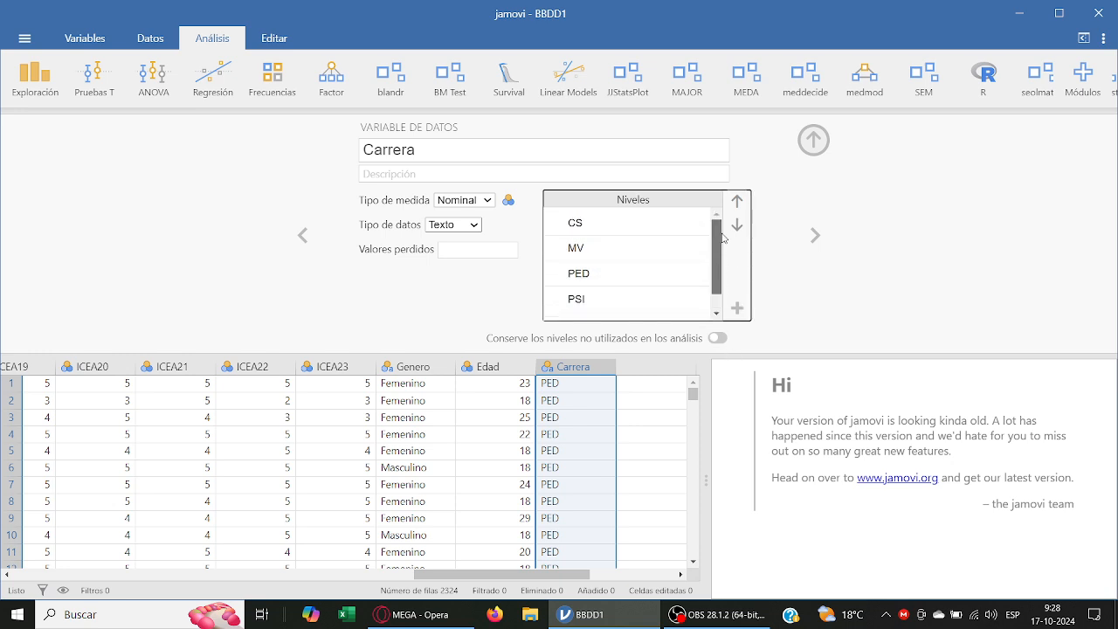
scroll(722, 237, down, 1)
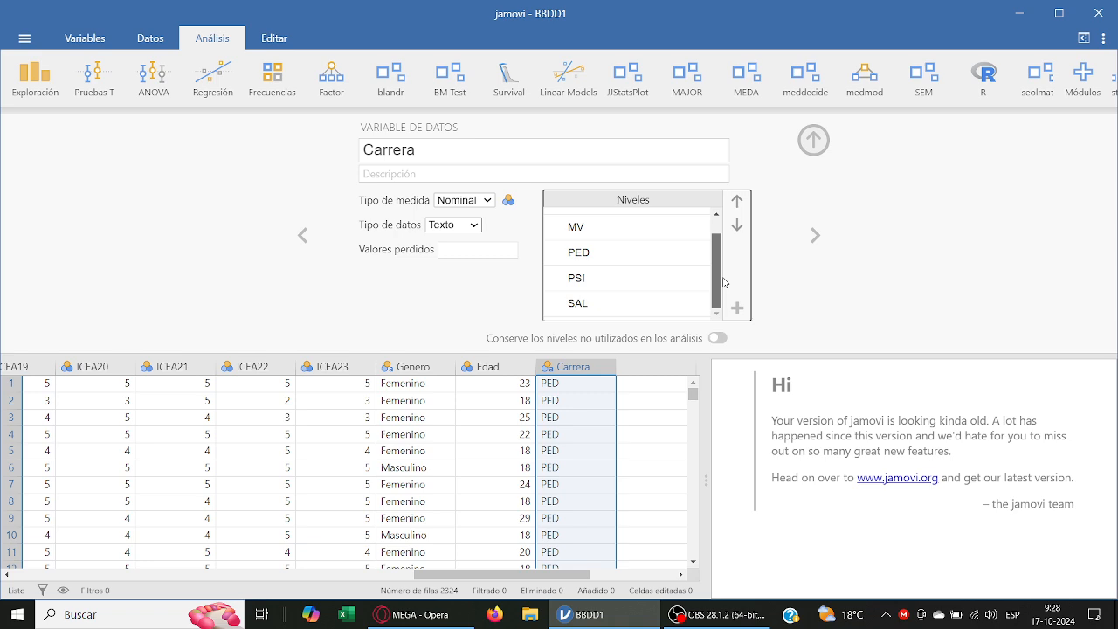
scroll(723, 282, up, 1)
Step: Go through the Carrera levels CS, MV, PED, PSI and SAL one by one without renaming any of them
click(594, 241)
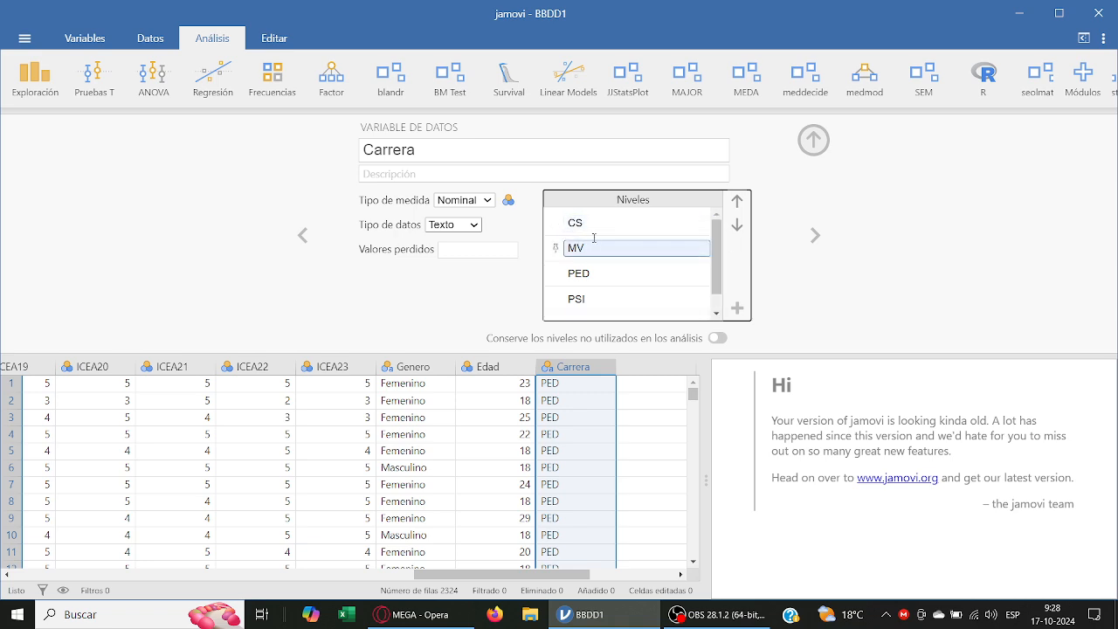
click(593, 223)
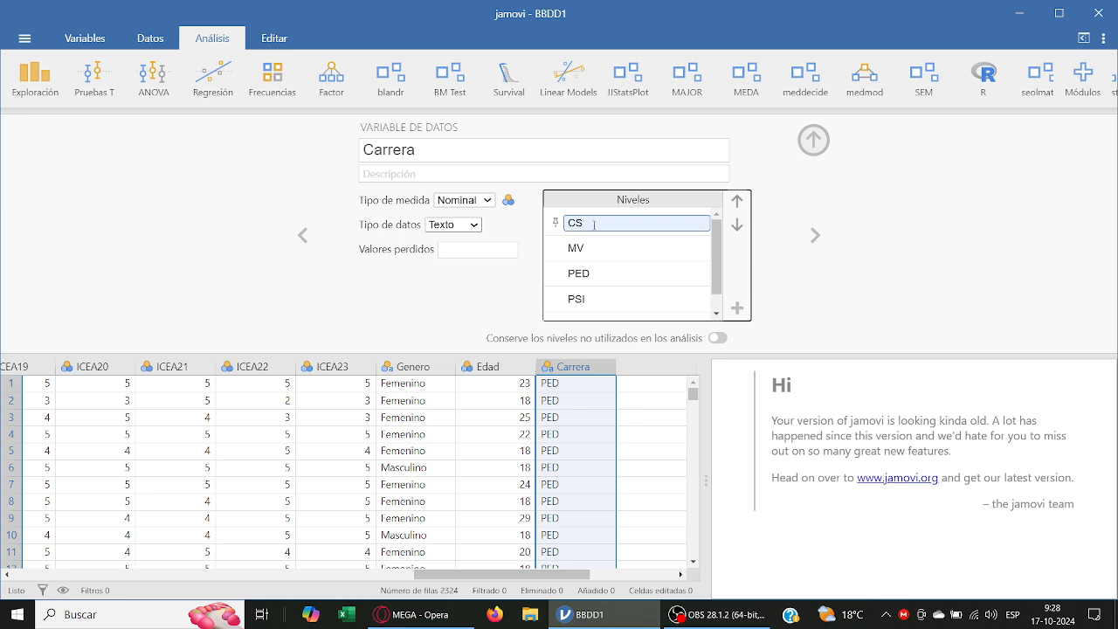
double_click(594, 225)
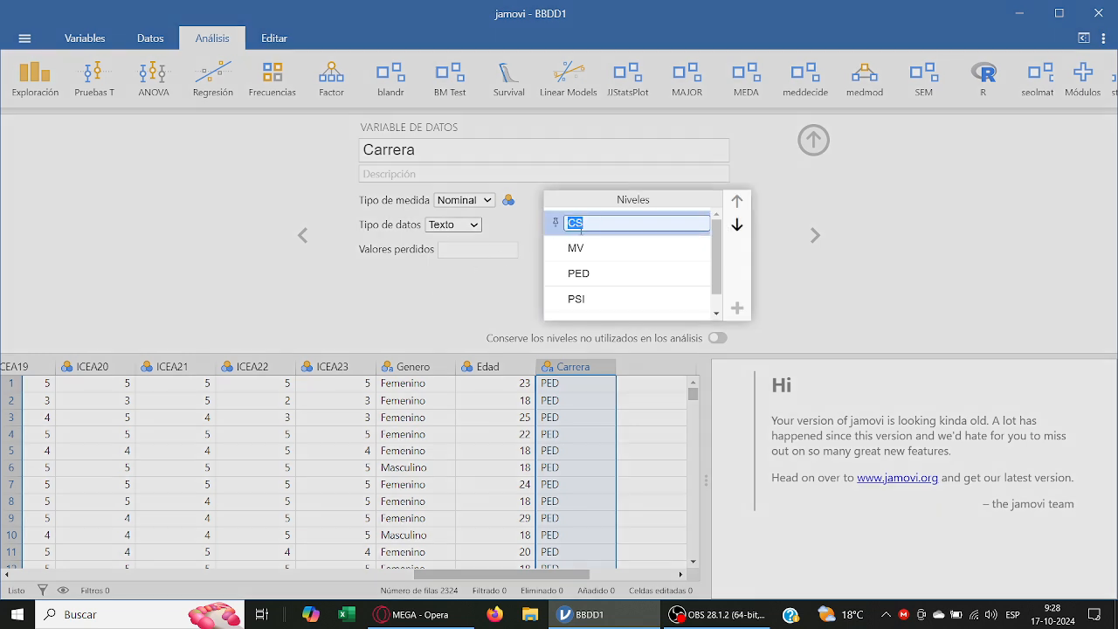
scroll(599, 301, down, 1)
scroll(594, 305, up, 1)
scroll(715, 280, down, 1)
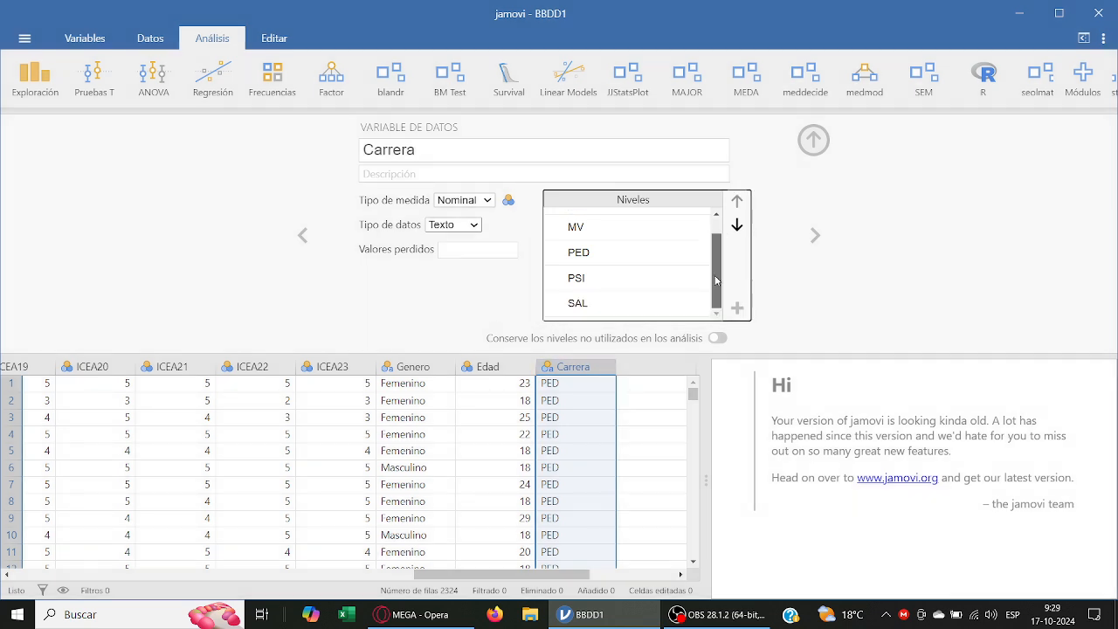
scroll(716, 280, up, 1)
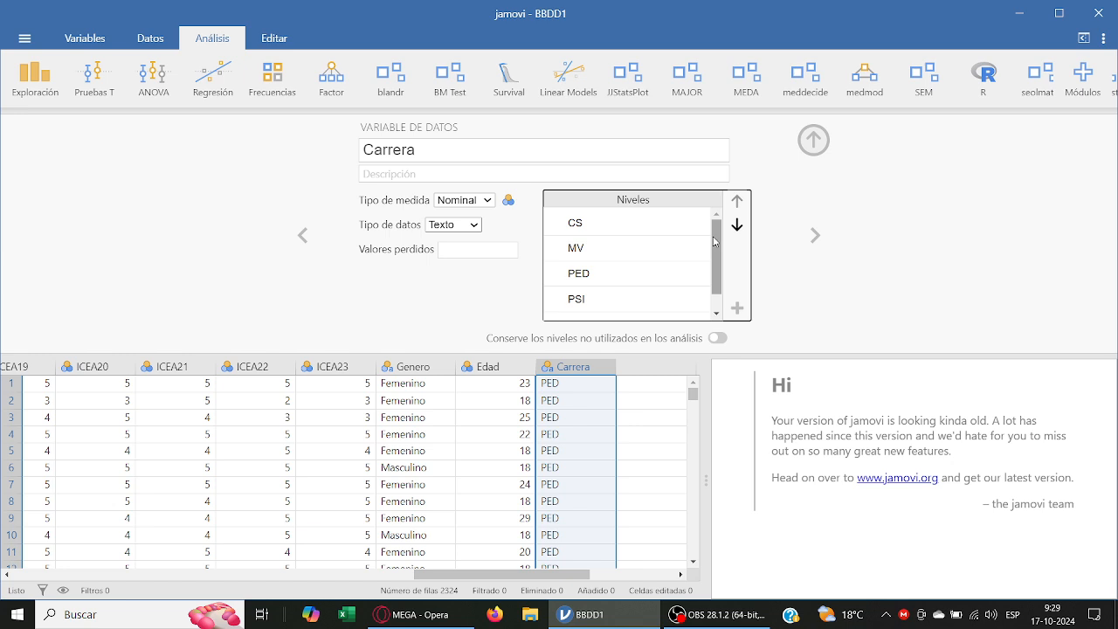
click(637, 222)
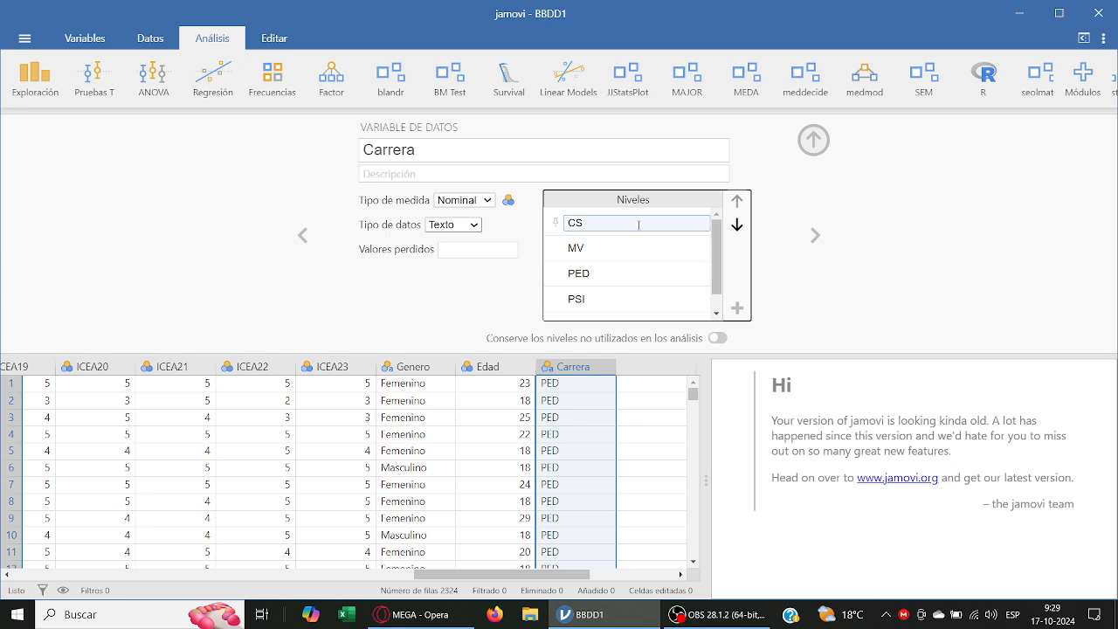
click(610, 248)
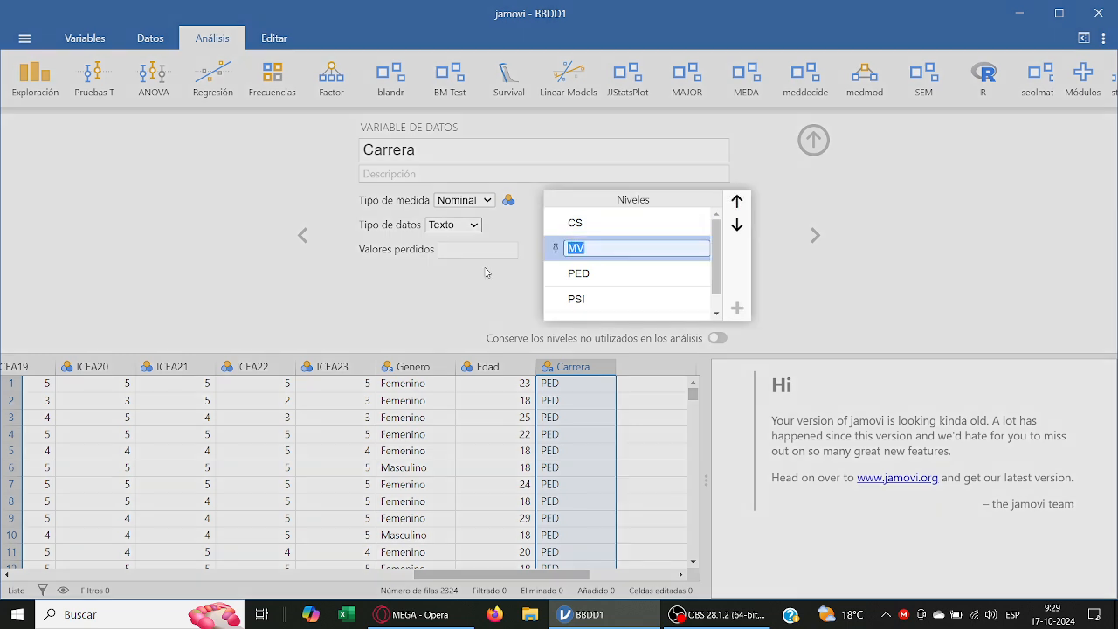
click(488, 296)
scroll(720, 261, down, 1)
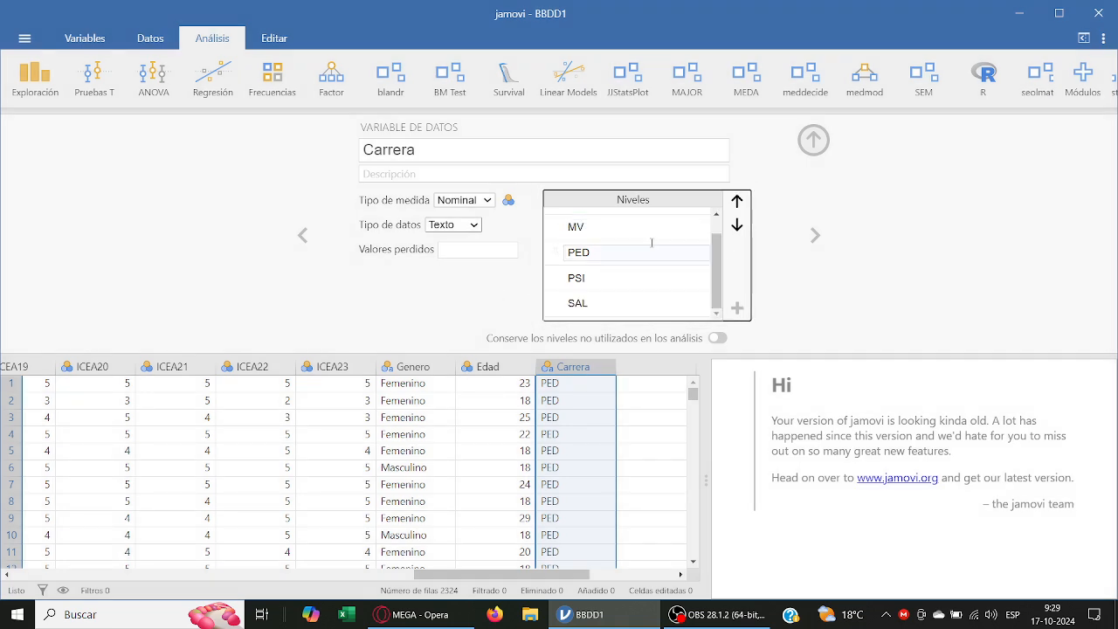
click(609, 279)
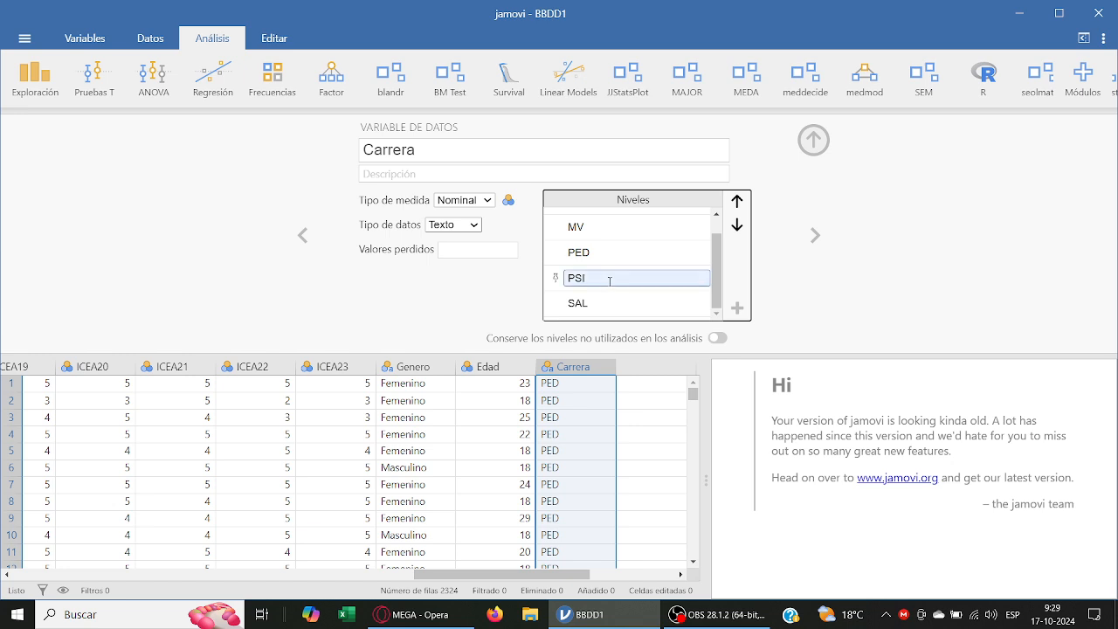
click(606, 306)
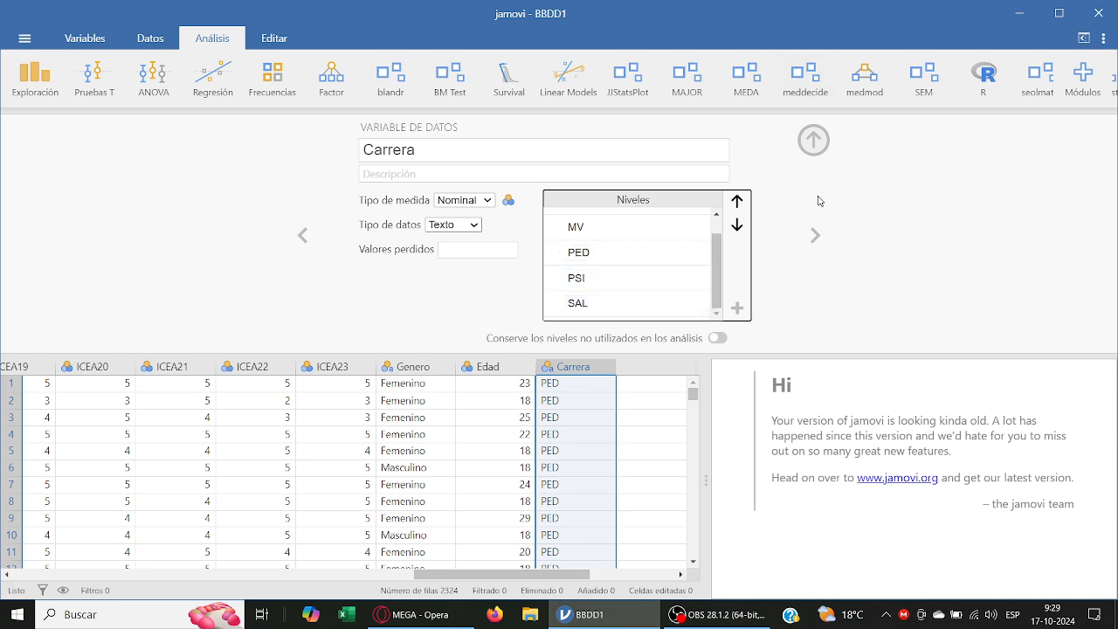
Step: Close the variable editor, highlight the Genero, Edad and Carrera columns together and clear the selection
click(818, 147)
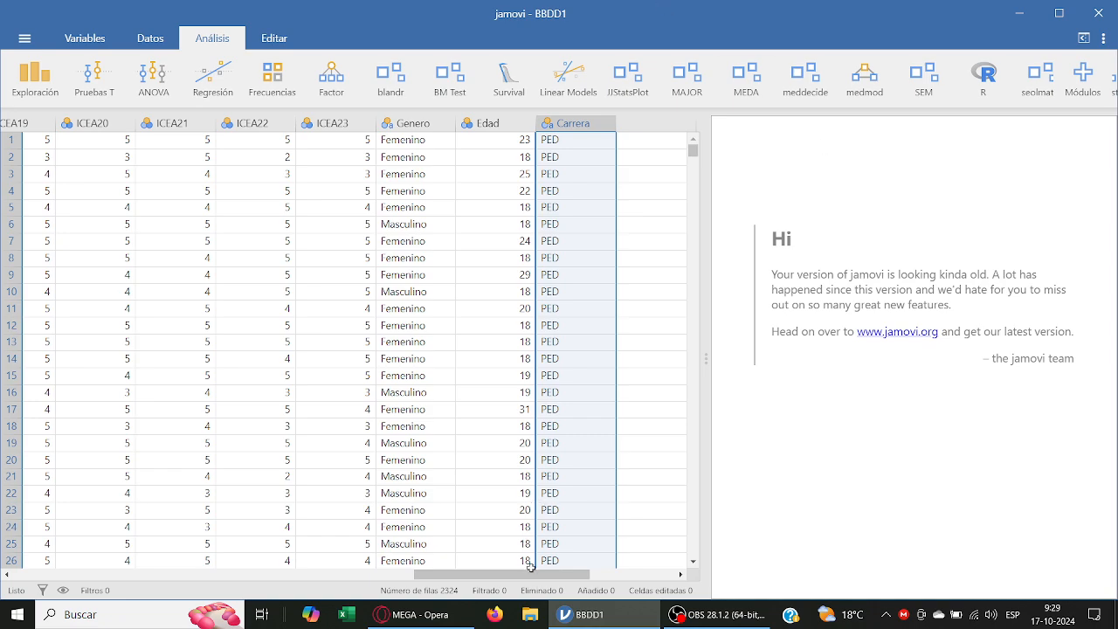
drag(530, 568, 575, 568)
click(412, 123)
drag(256, 123, 393, 123)
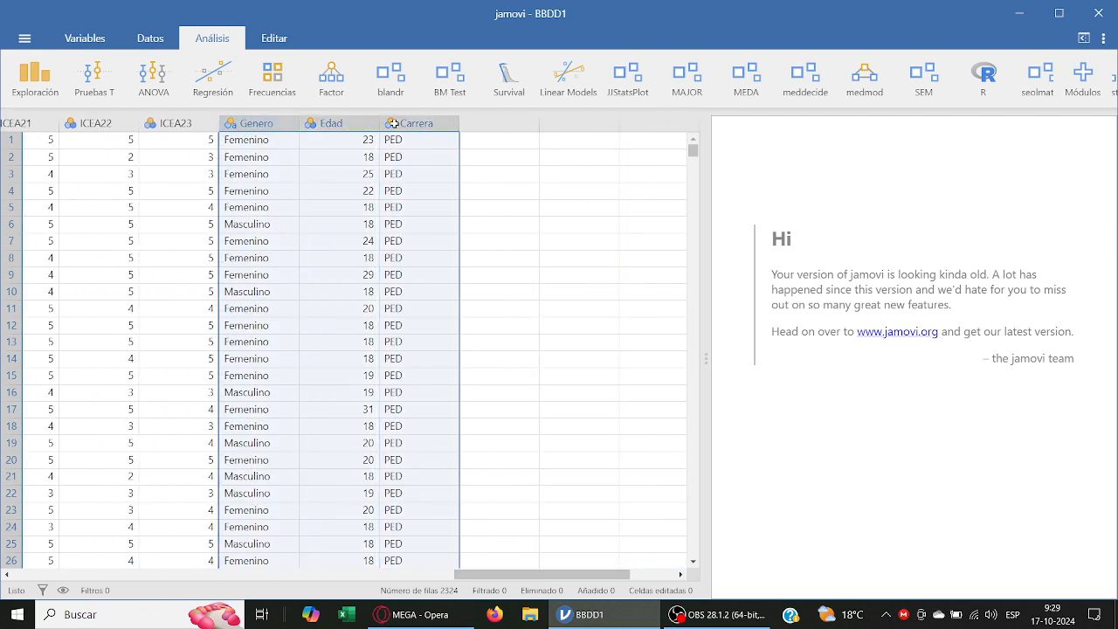
click(512, 143)
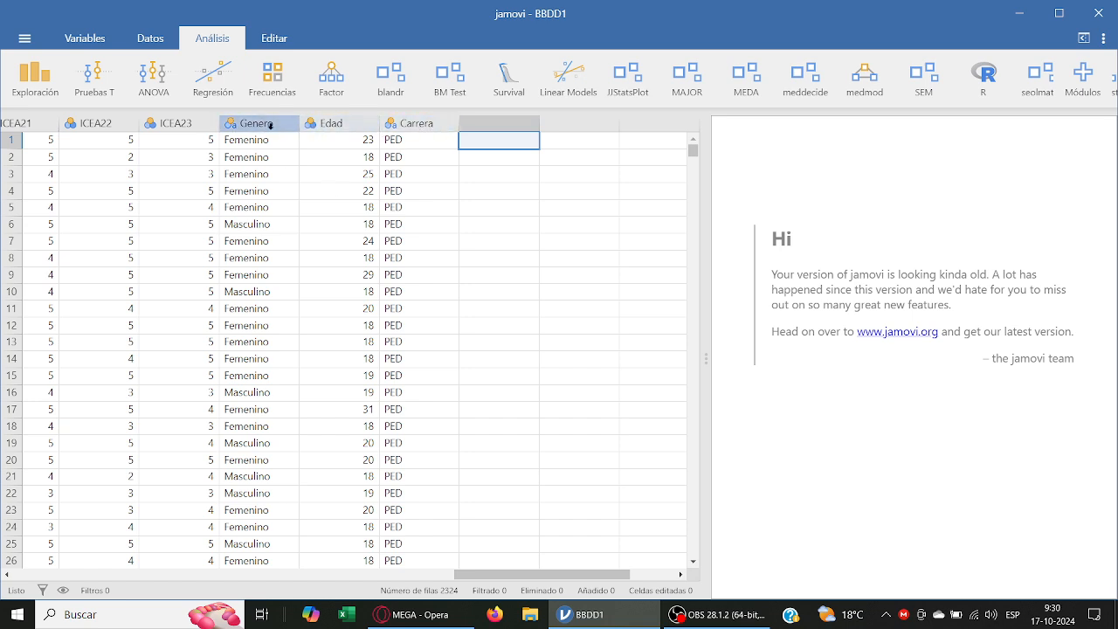
Step: Create a Descriptivas analysis of Genero, Edad and Carrera with frequency tables included
click(26, 70)
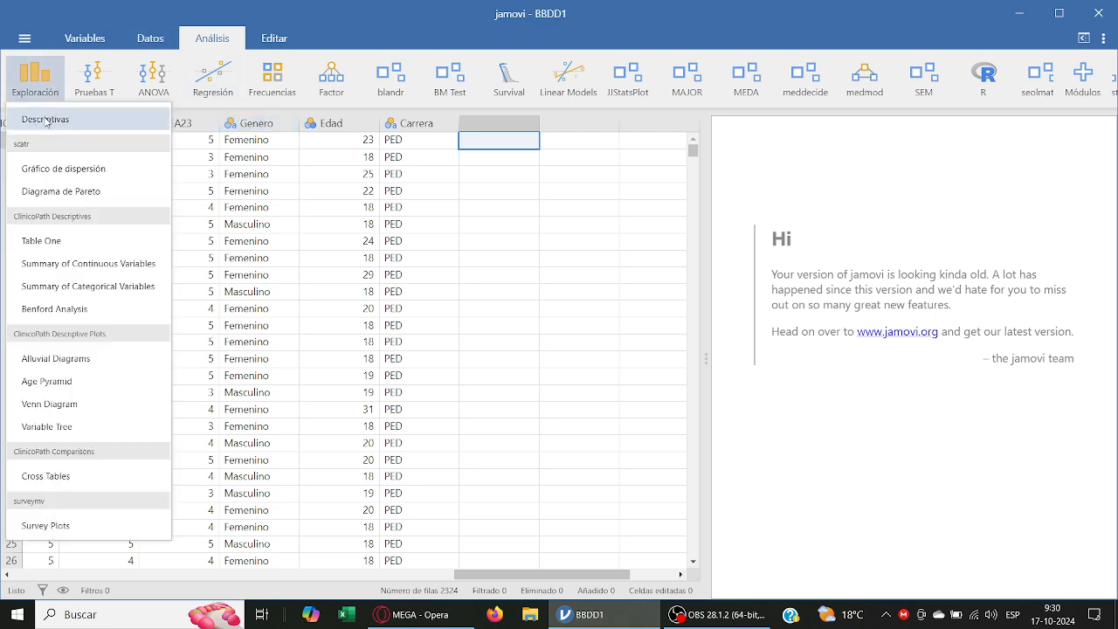
click(49, 122)
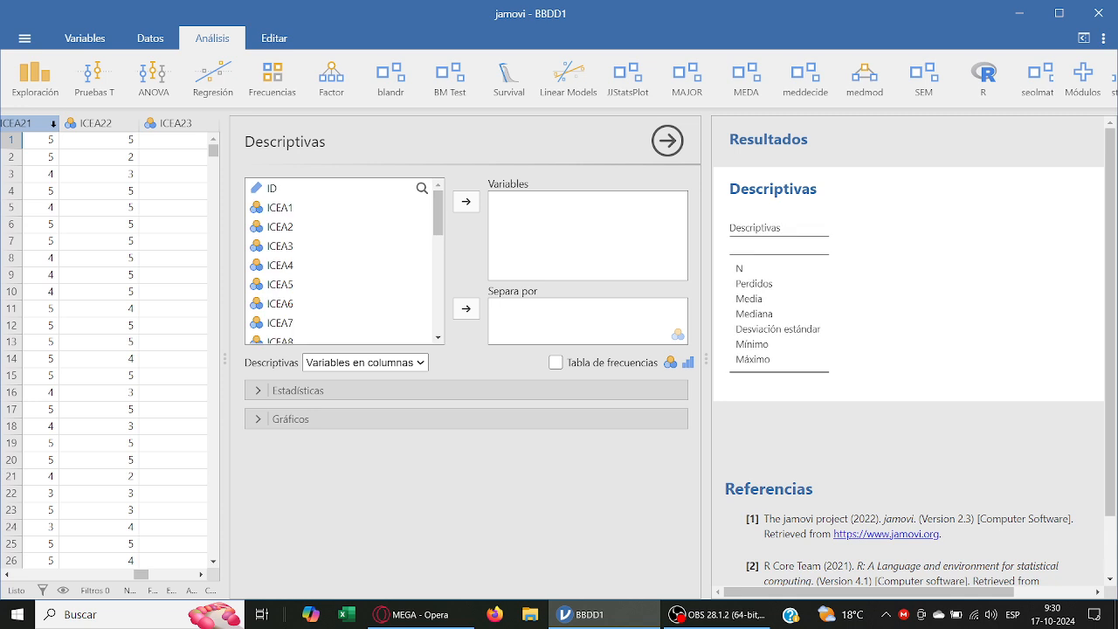
drag(435, 208, 437, 305)
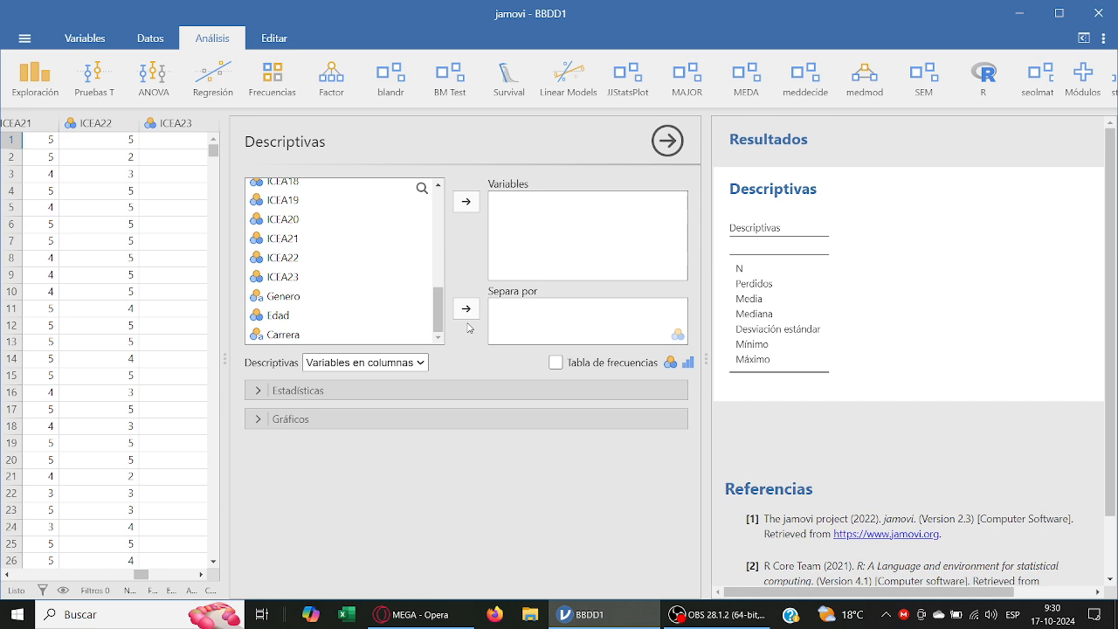
click(359, 299)
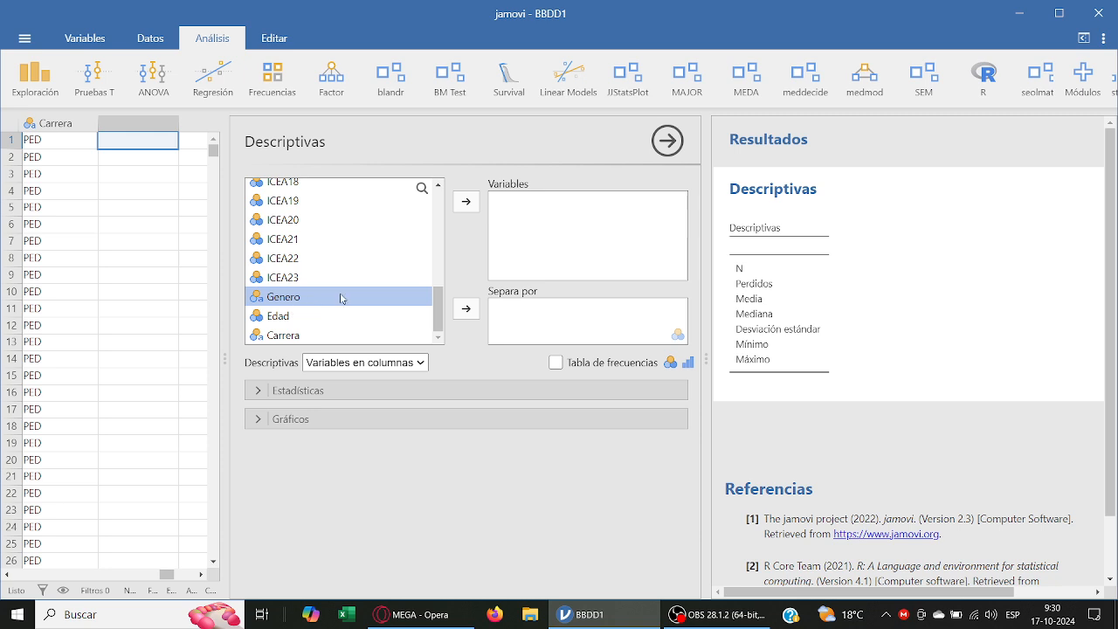
click(467, 204)
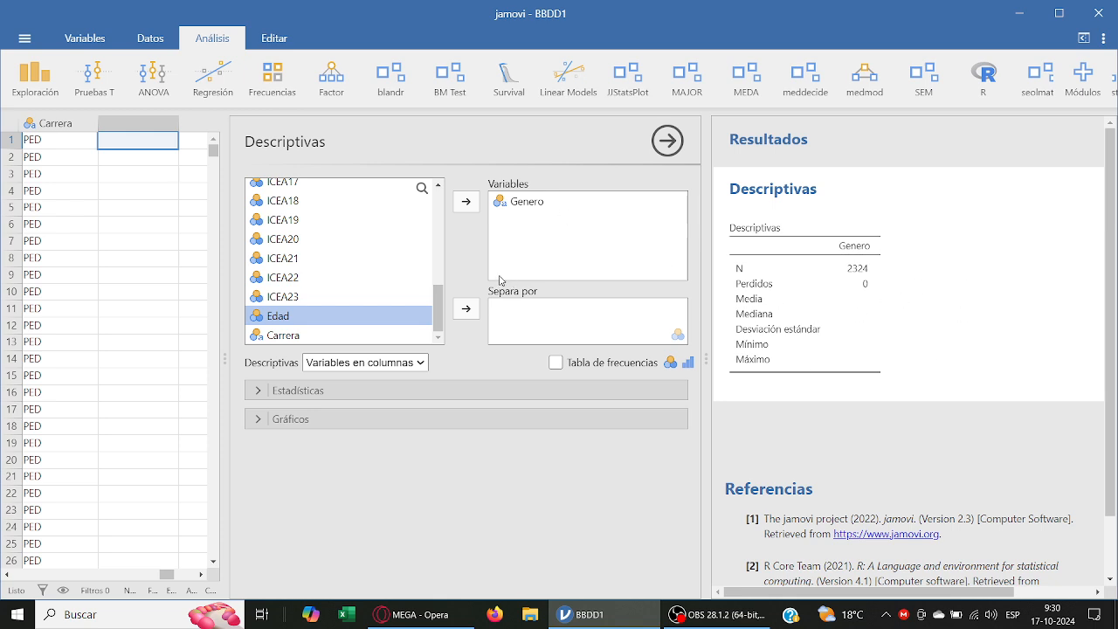
click(466, 202)
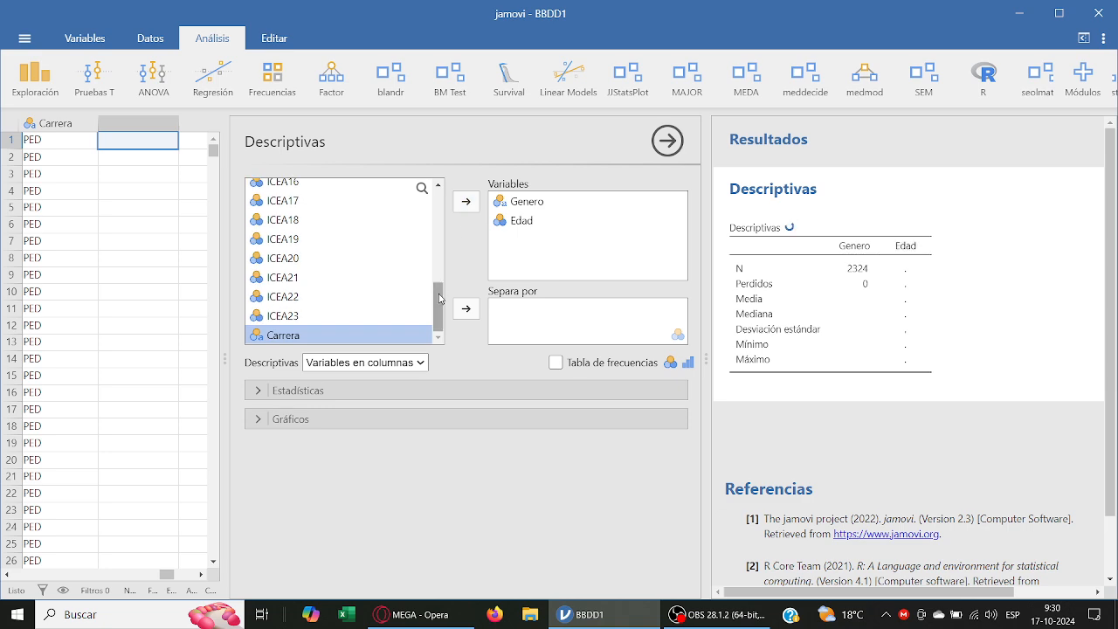
click(466, 202)
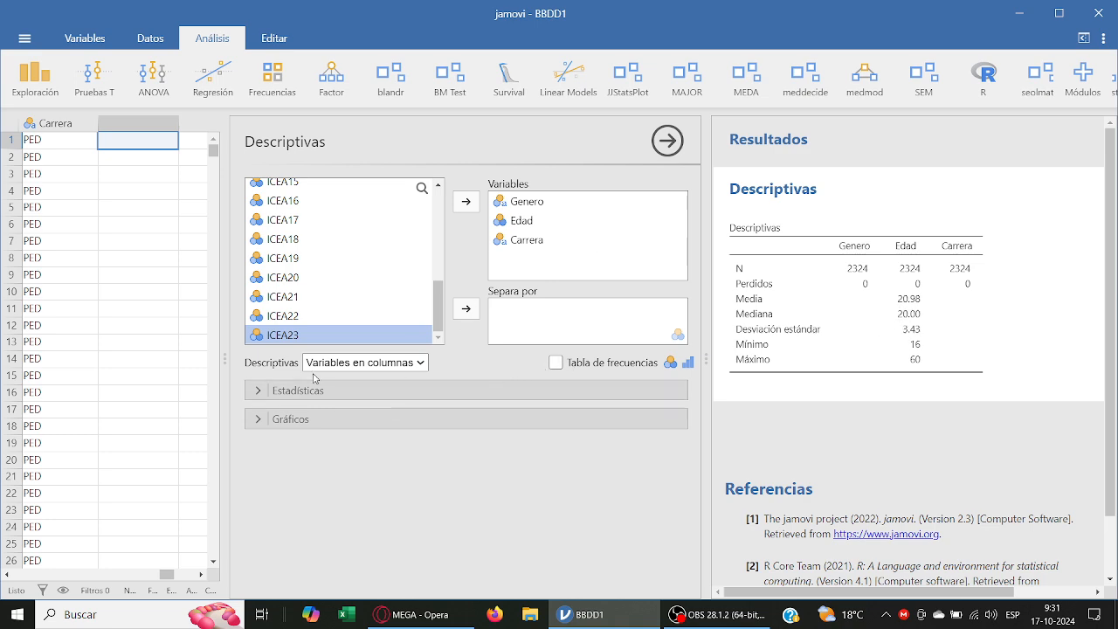
click(556, 362)
scroll(860, 363, down, 3)
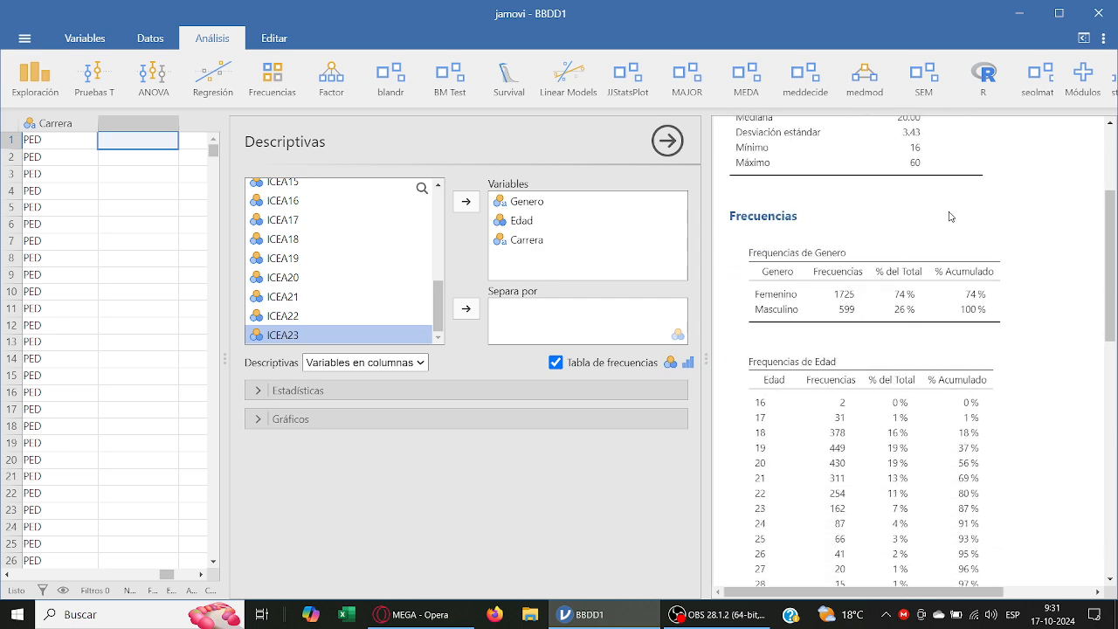
Step: Increase the interface zoom by one level and widen the results area to read the Genero and Edad frequency tables
click(1104, 45)
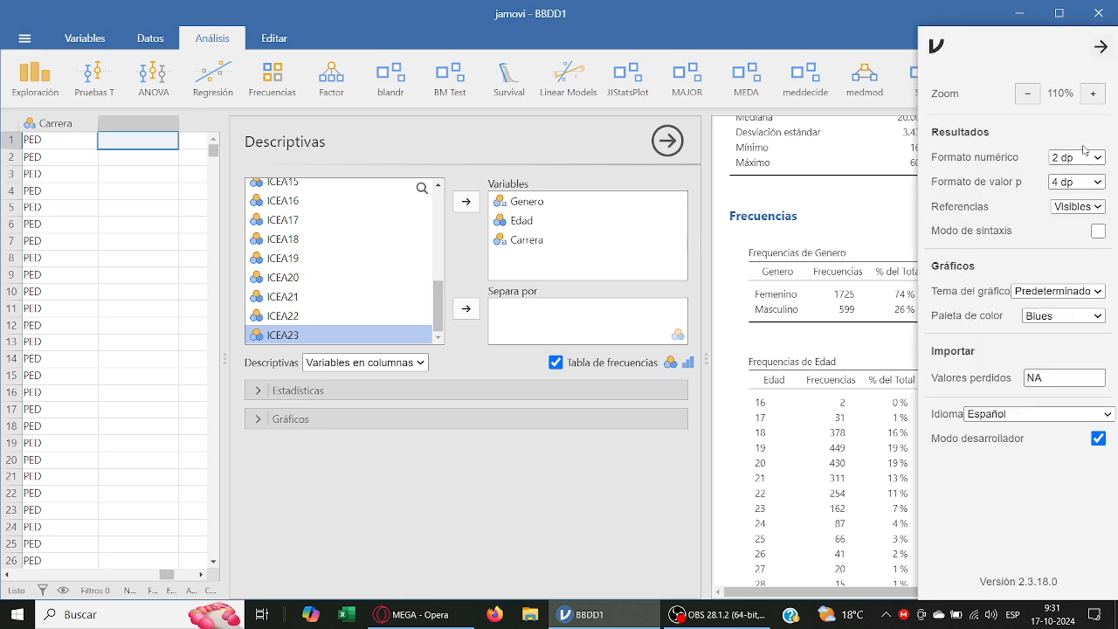
click(1092, 94)
click(644, 78)
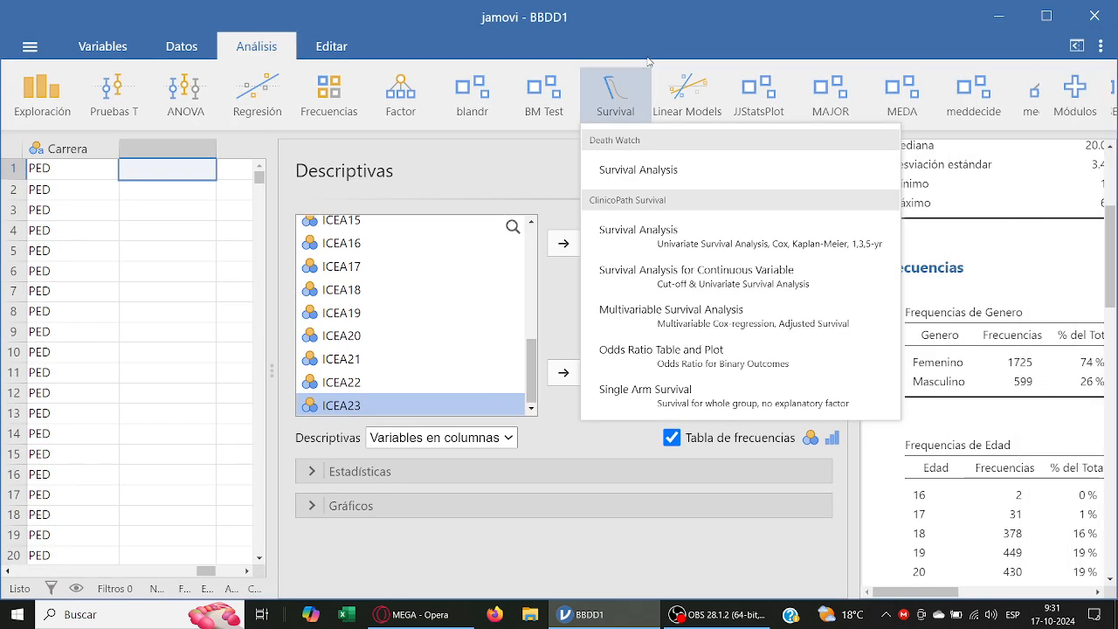
click(640, 102)
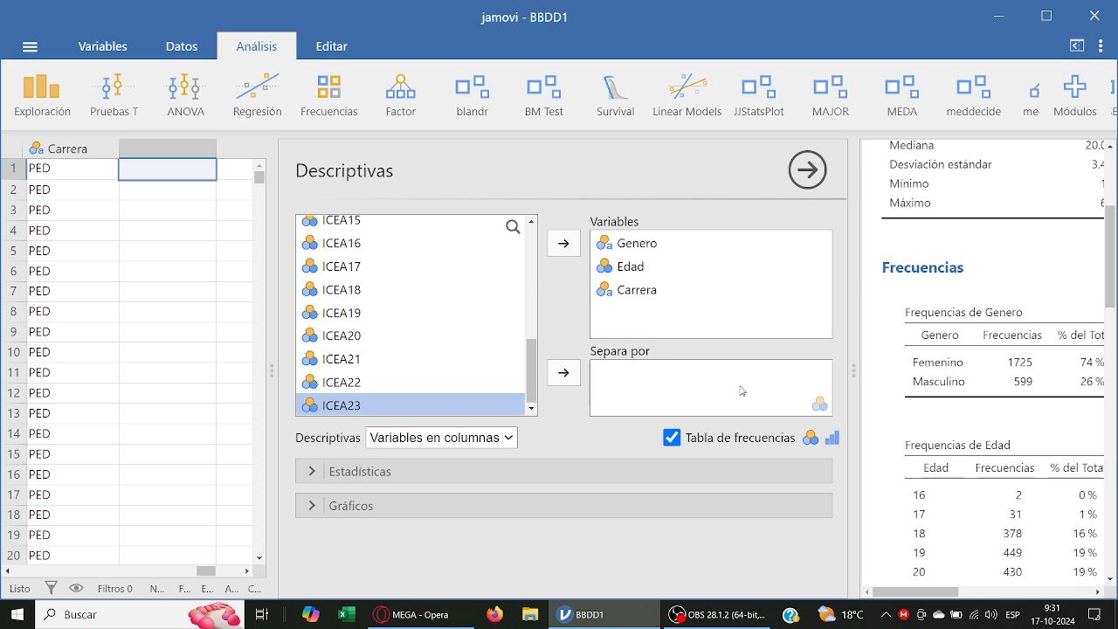
drag(853, 377, 508, 383)
scroll(875, 393, down, 1)
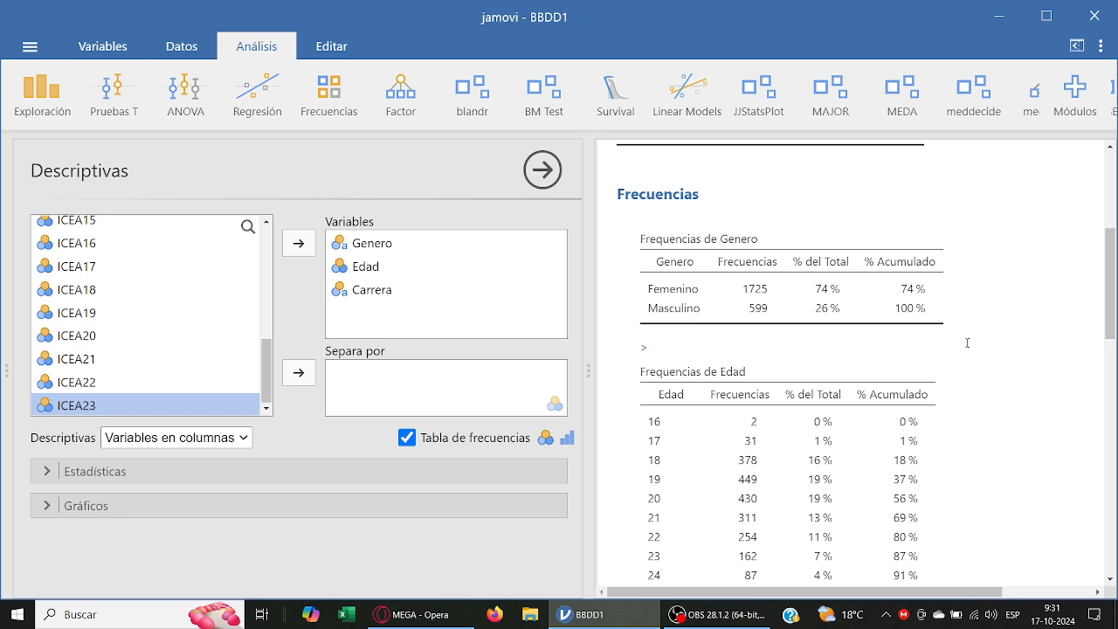
Step: Copy the Genero frequency table from the jamovi results and paste it into a new blank Word document
right_click(885, 298)
click(913, 303)
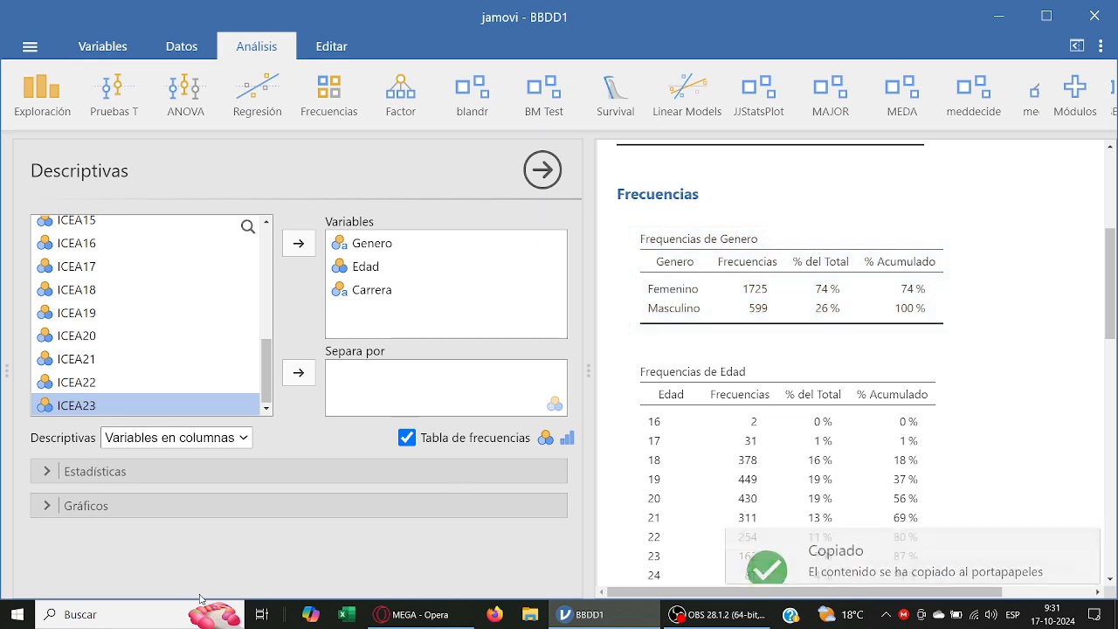
click(185, 612)
text(word)
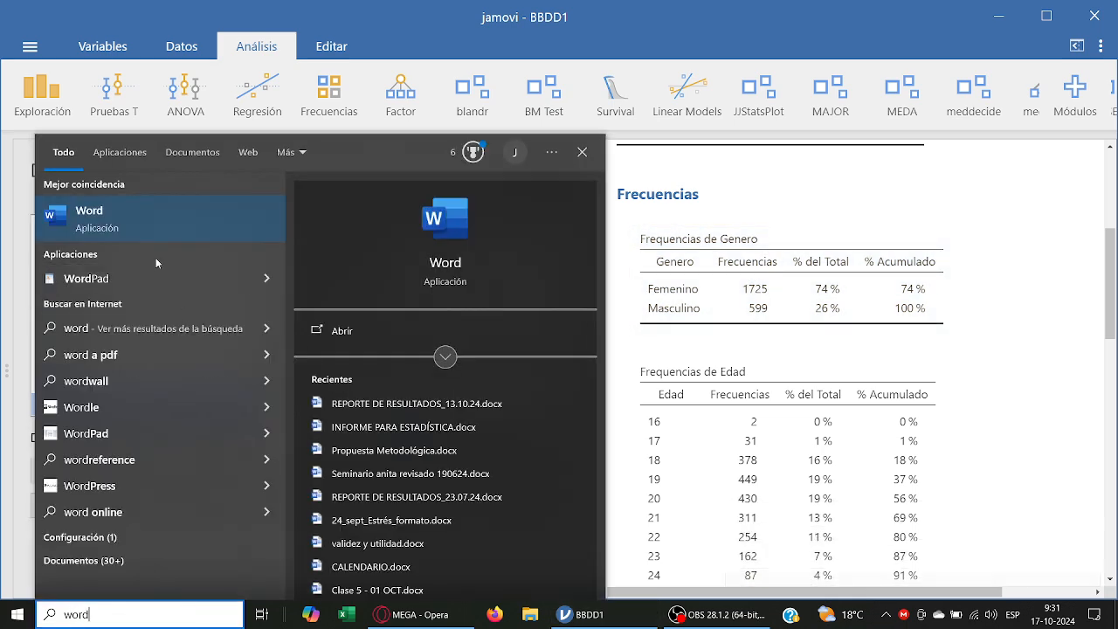
key(Return)
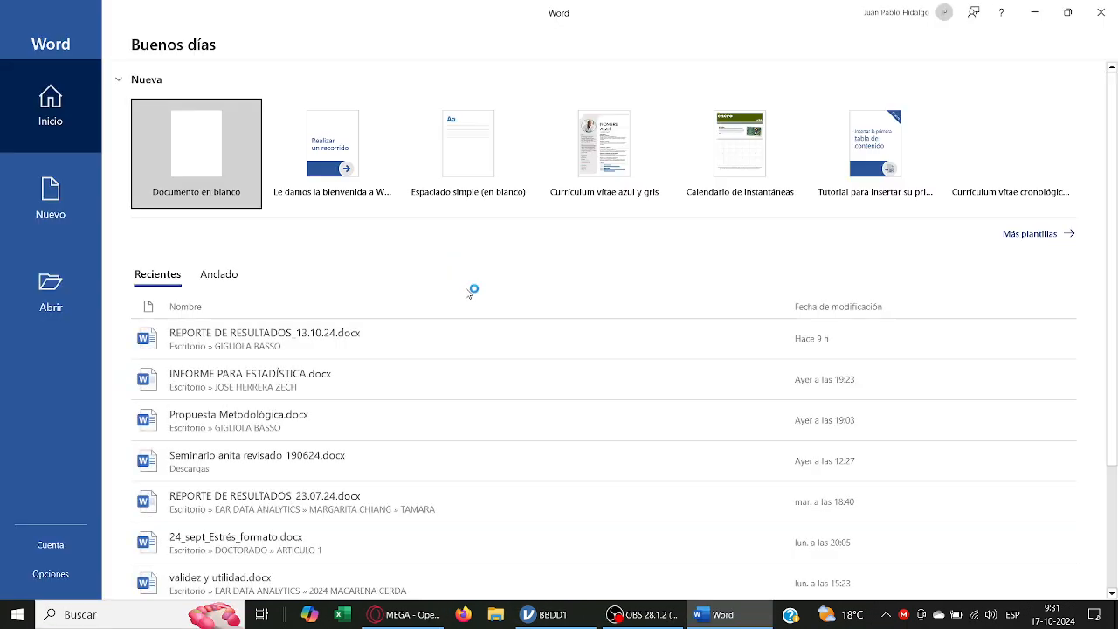
click(209, 149)
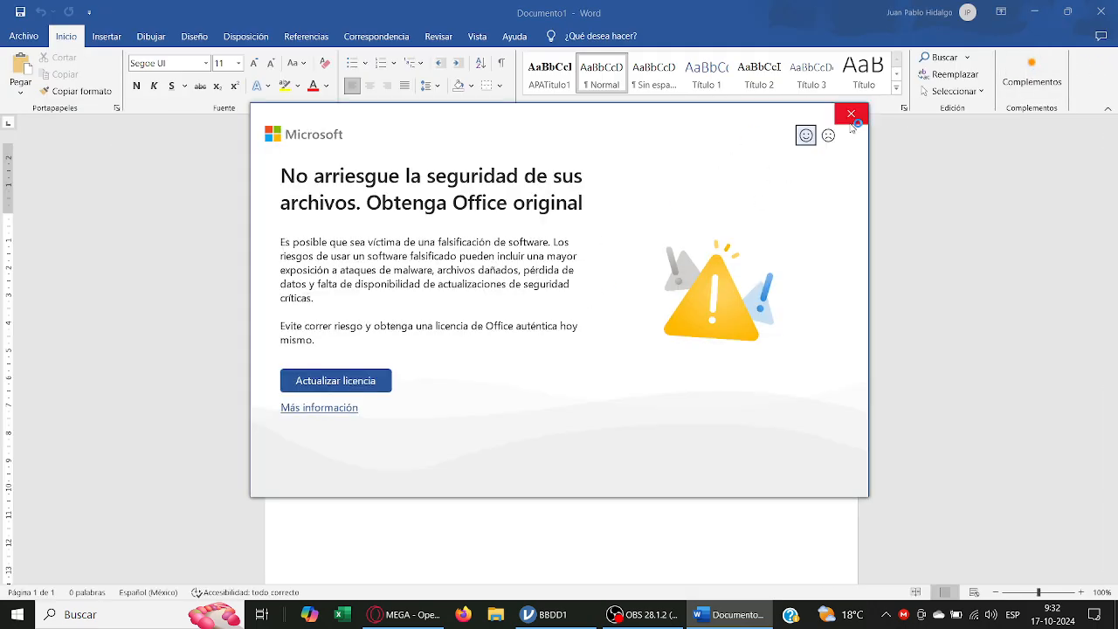
click(850, 113)
click(1107, 127)
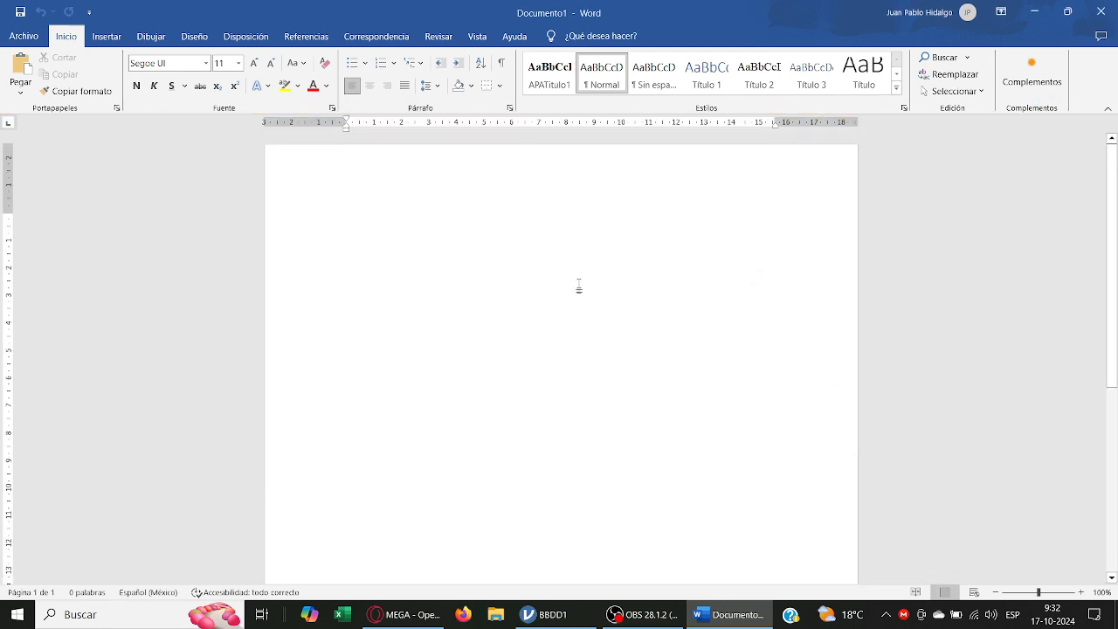
key(ctrl+v)
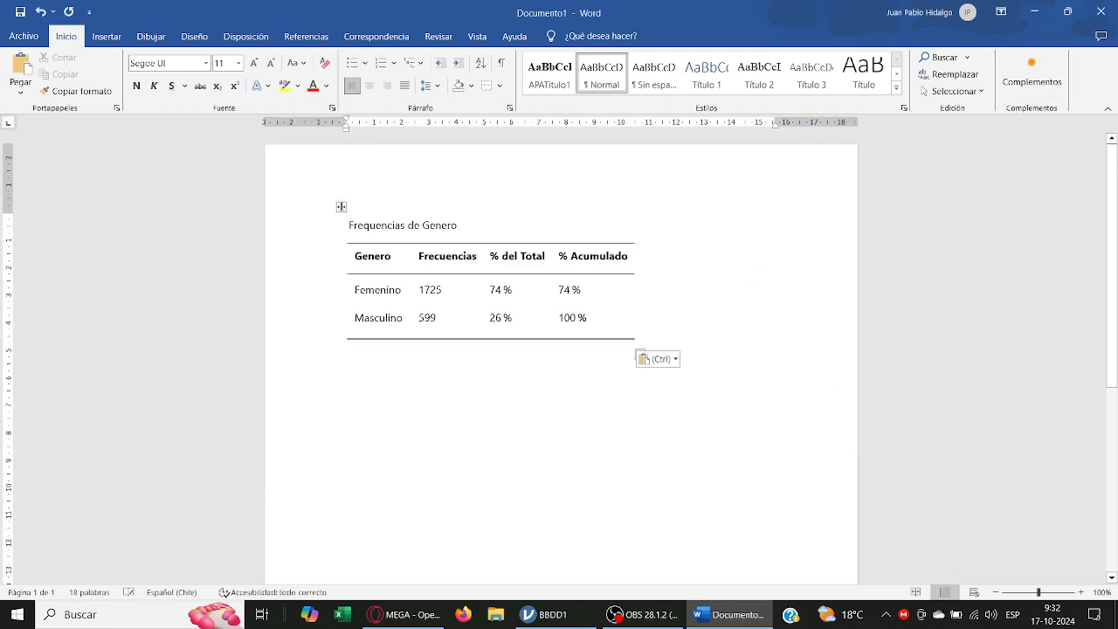
Step: Apply all borders to the pasted Genero table, and close the Word document without saving it
click(341, 207)
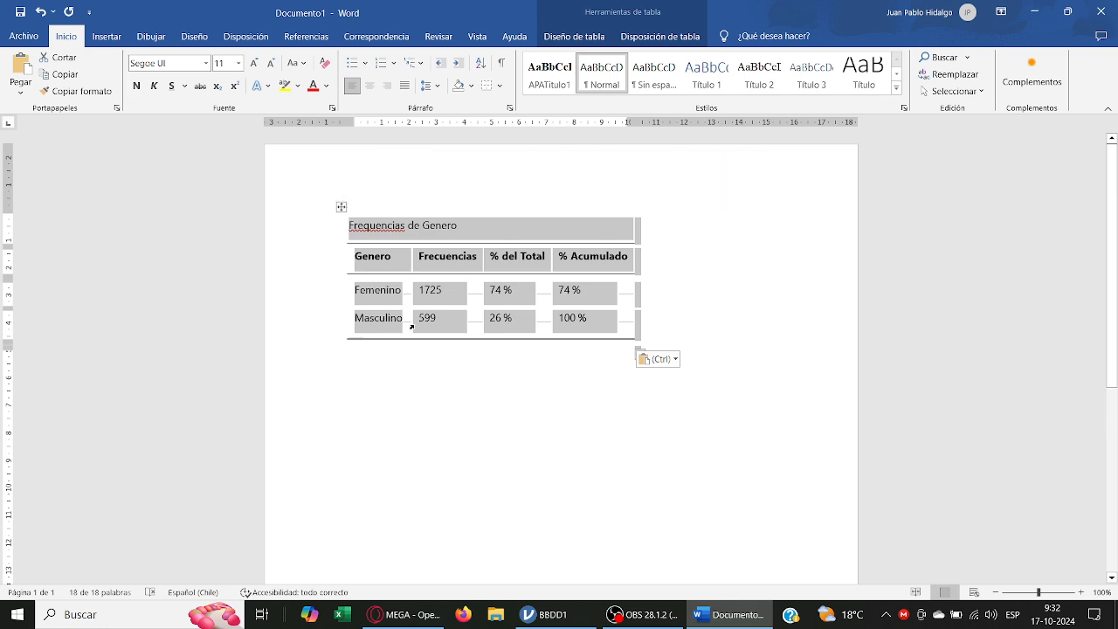
click(499, 85)
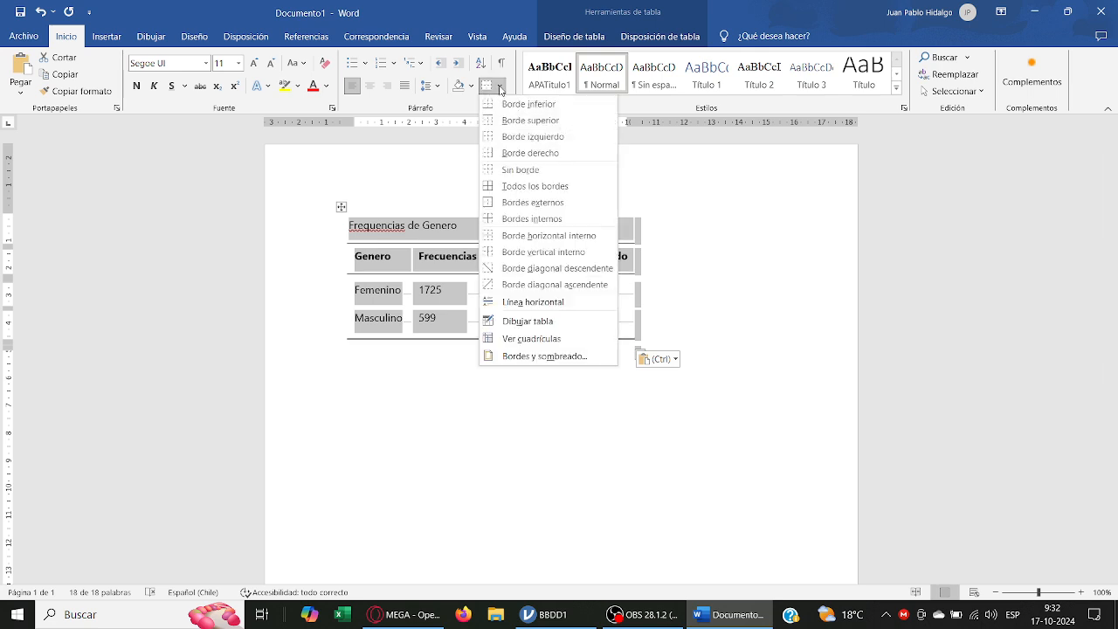
click(528, 186)
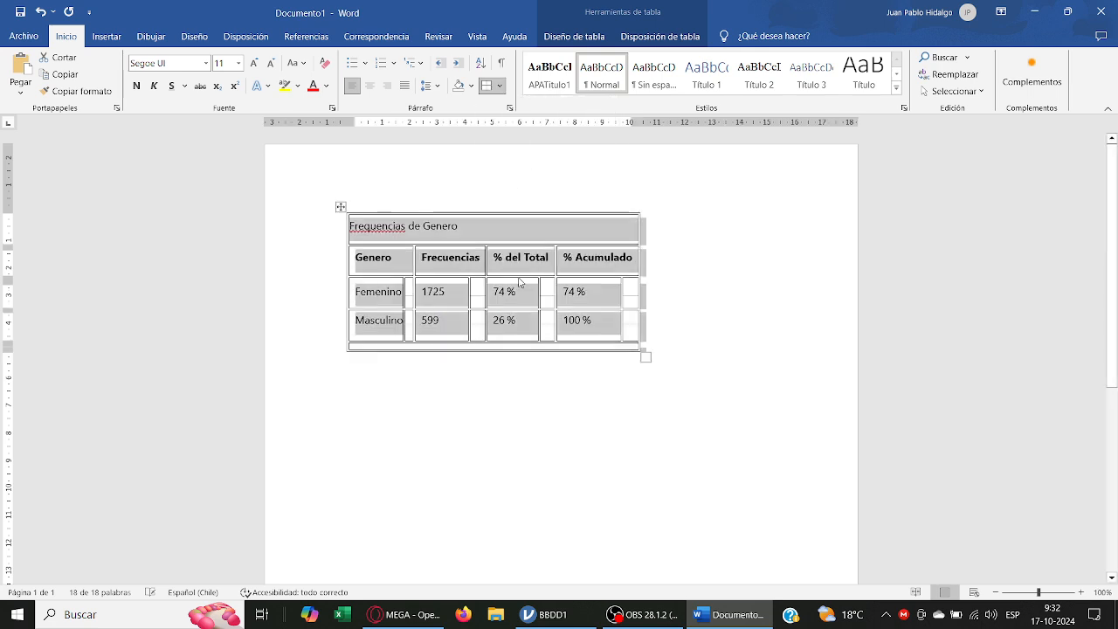
click(544, 379)
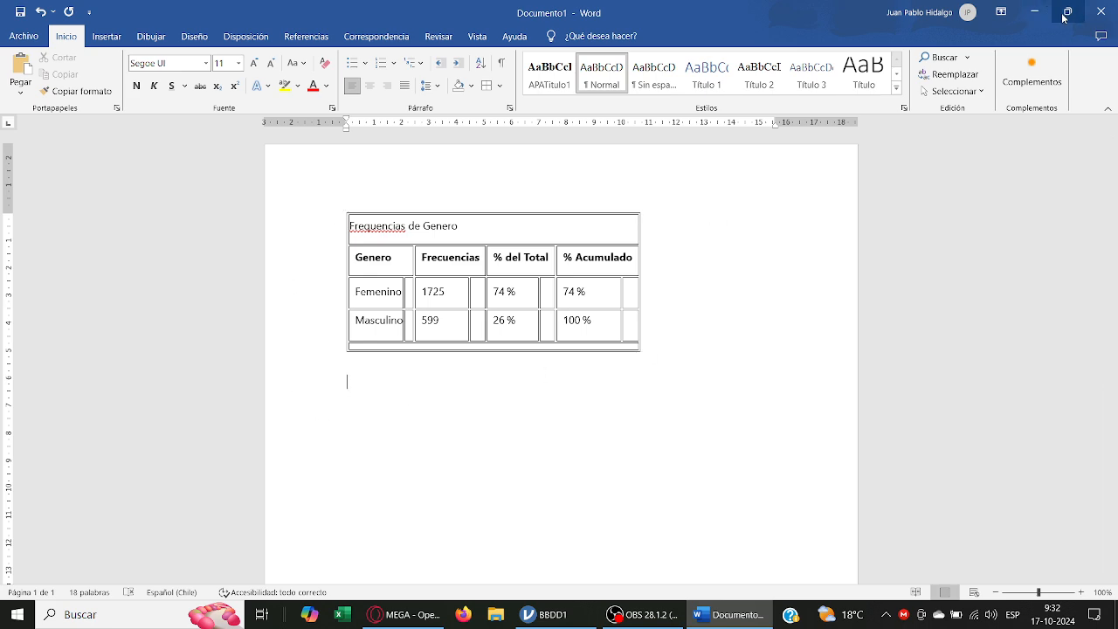
click(1101, 13)
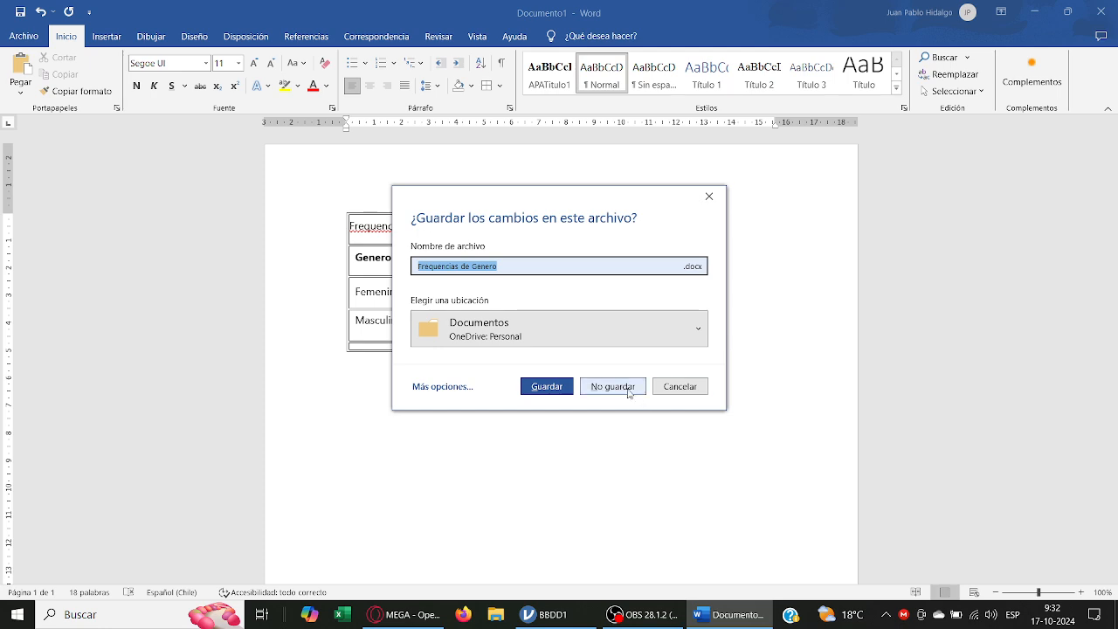
click(612, 386)
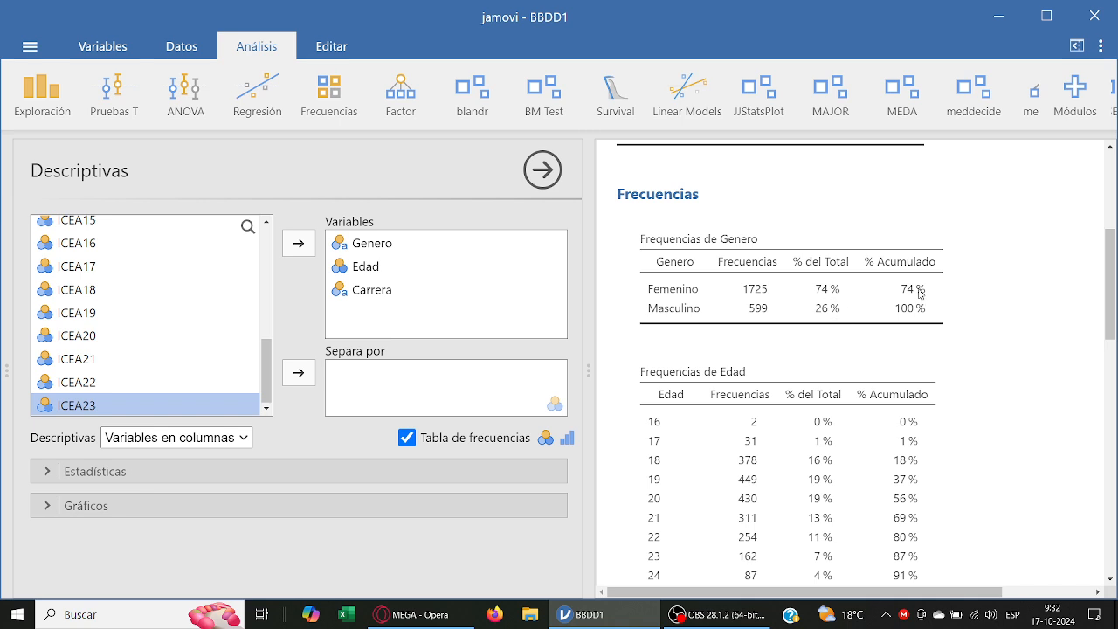
Step: Read through the Edad frequency table in the jamovi results, including its percentage and cumulative percentage columns
scroll(926, 293, down, 3)
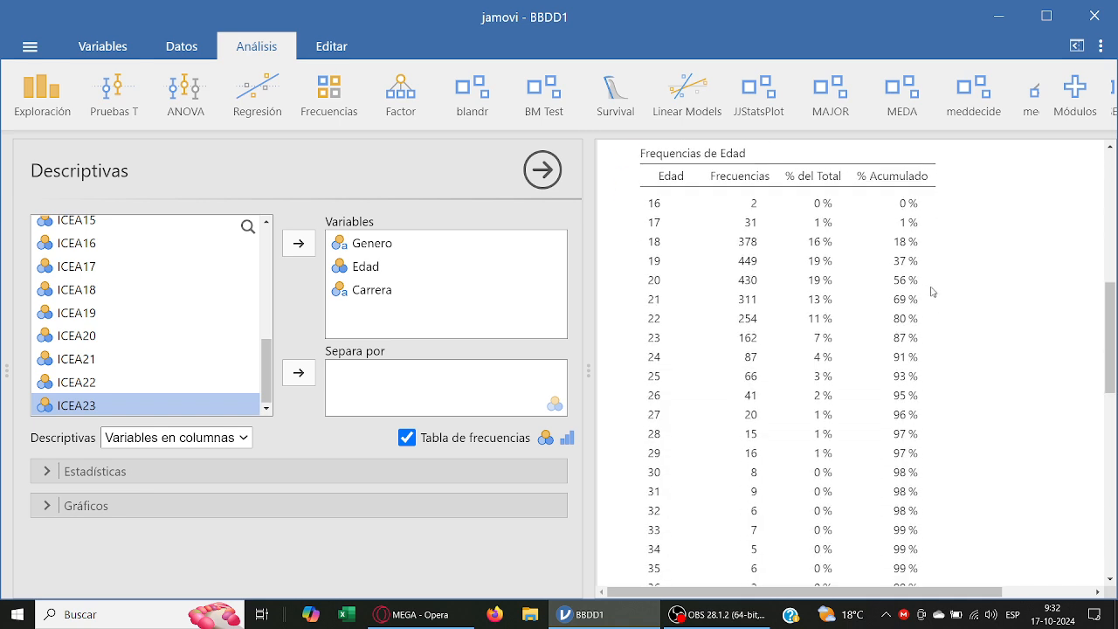
scroll(630, 463, down, 4)
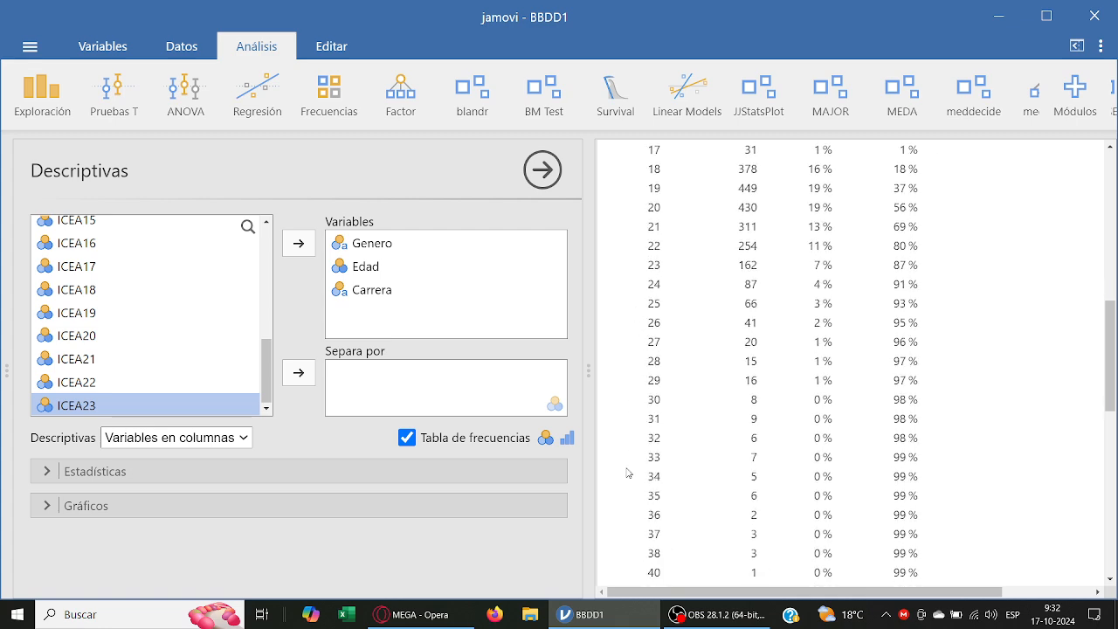
scroll(632, 460, up, 4)
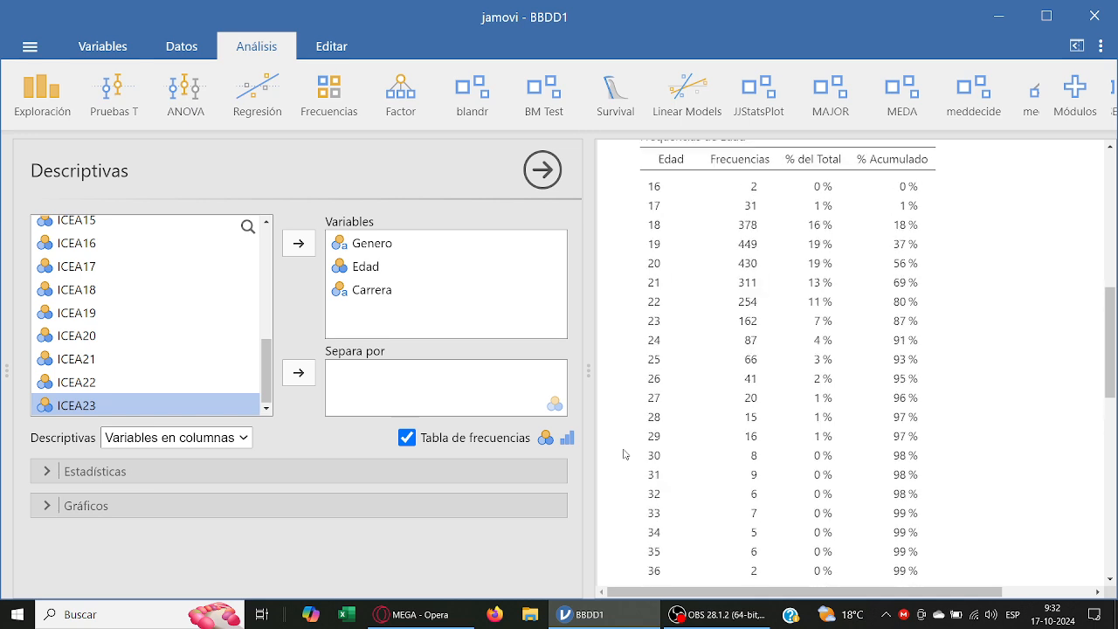
scroll(624, 455, down, 1)
scroll(624, 454, down, 1)
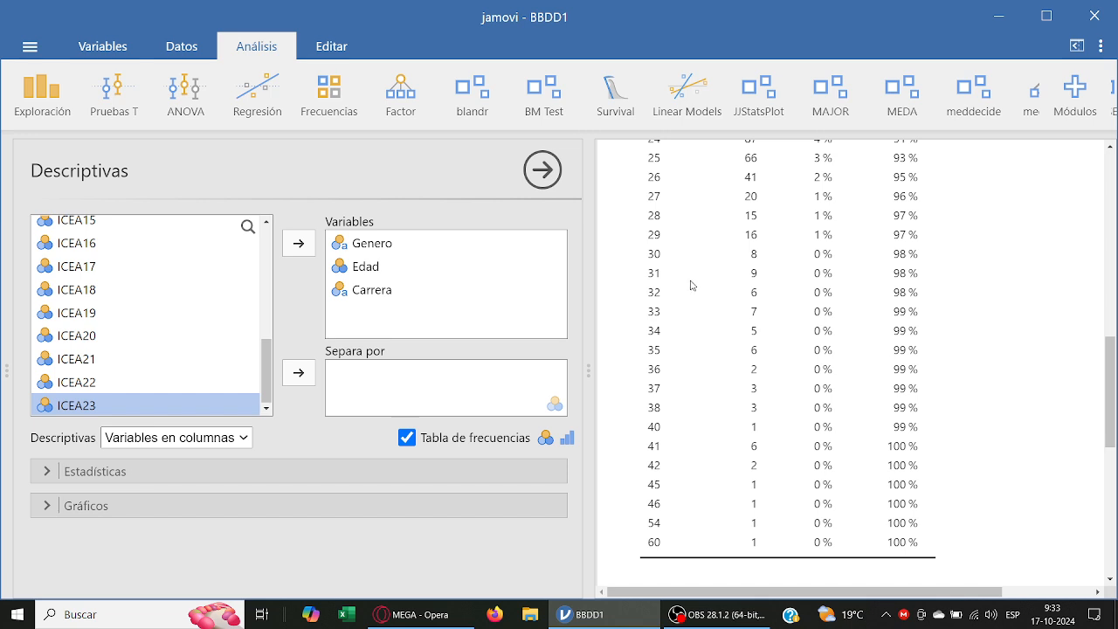
Step: Set the number format of the results to 3 significant figures (3 sf) and close the settings
click(1102, 50)
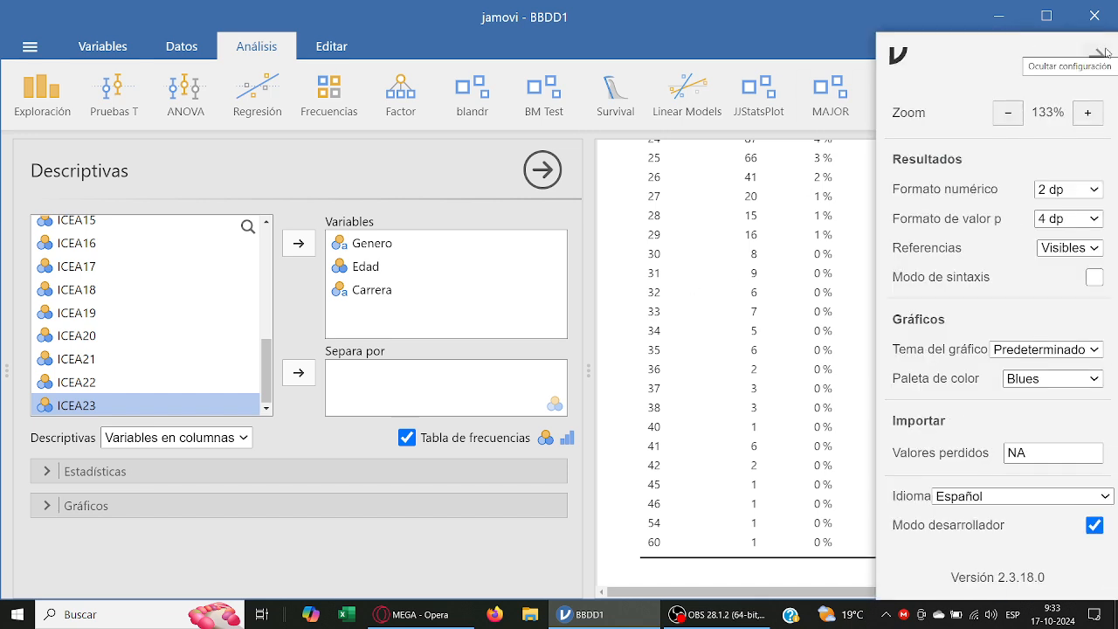
click(1102, 54)
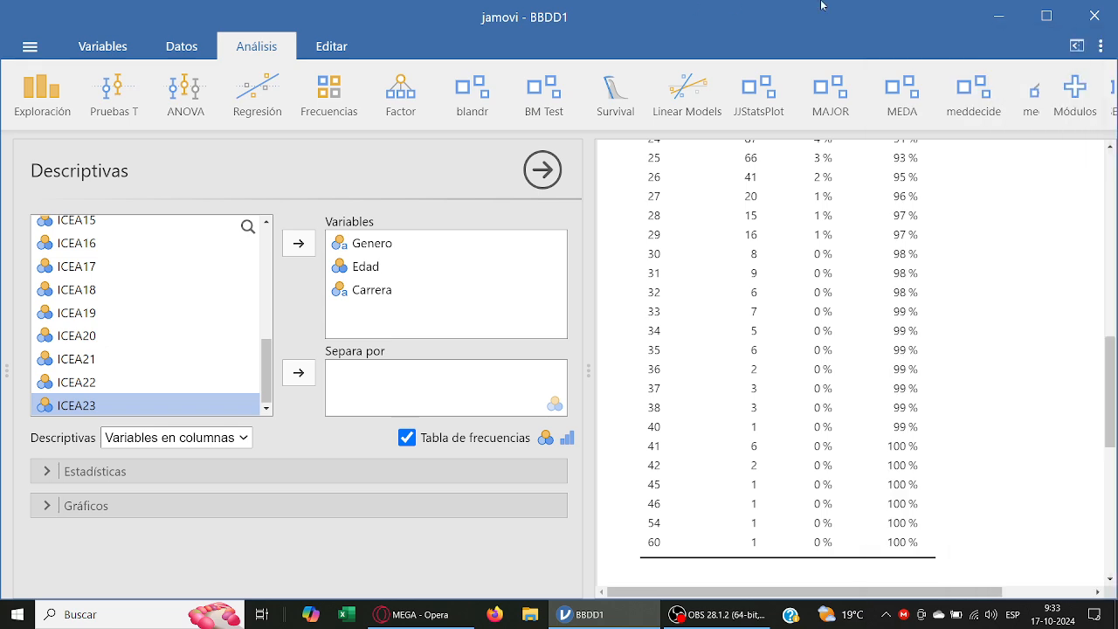
click(1100, 51)
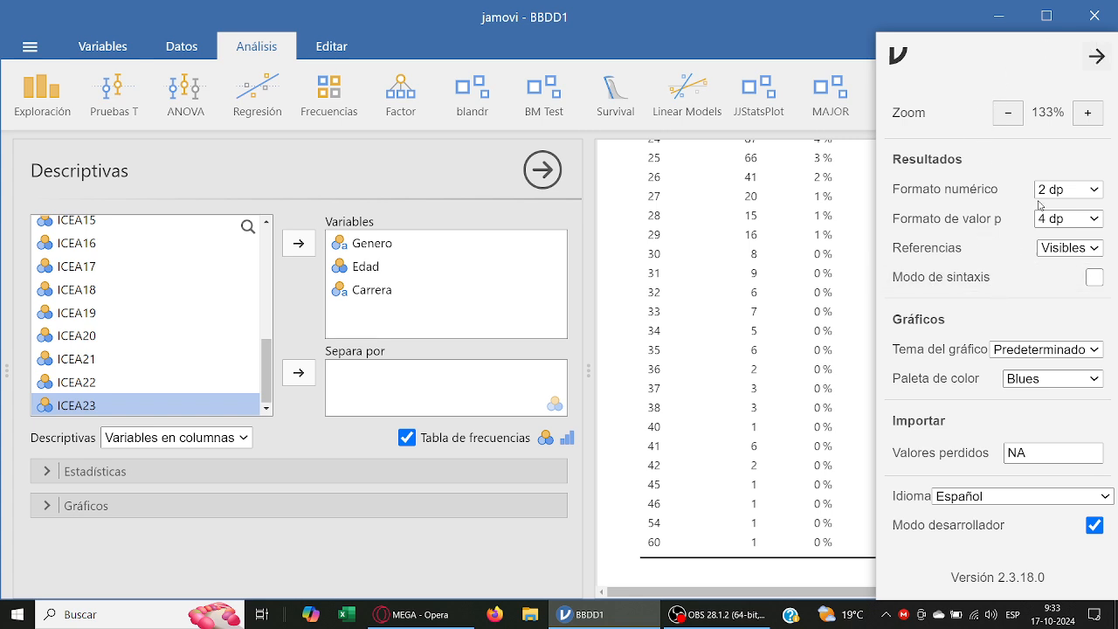
click(1091, 192)
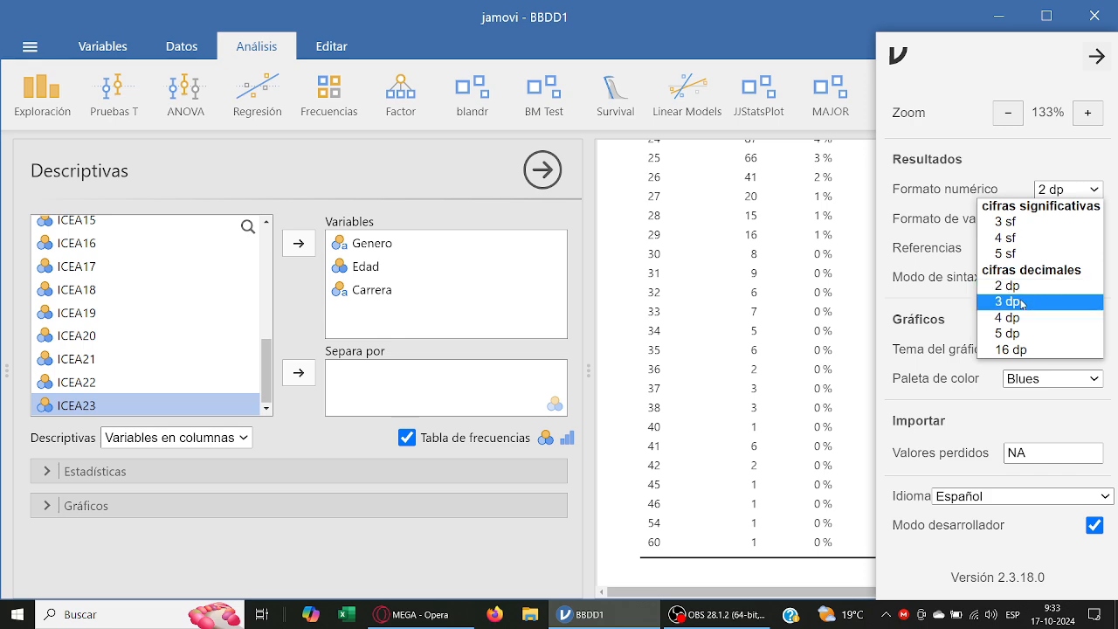
click(1023, 224)
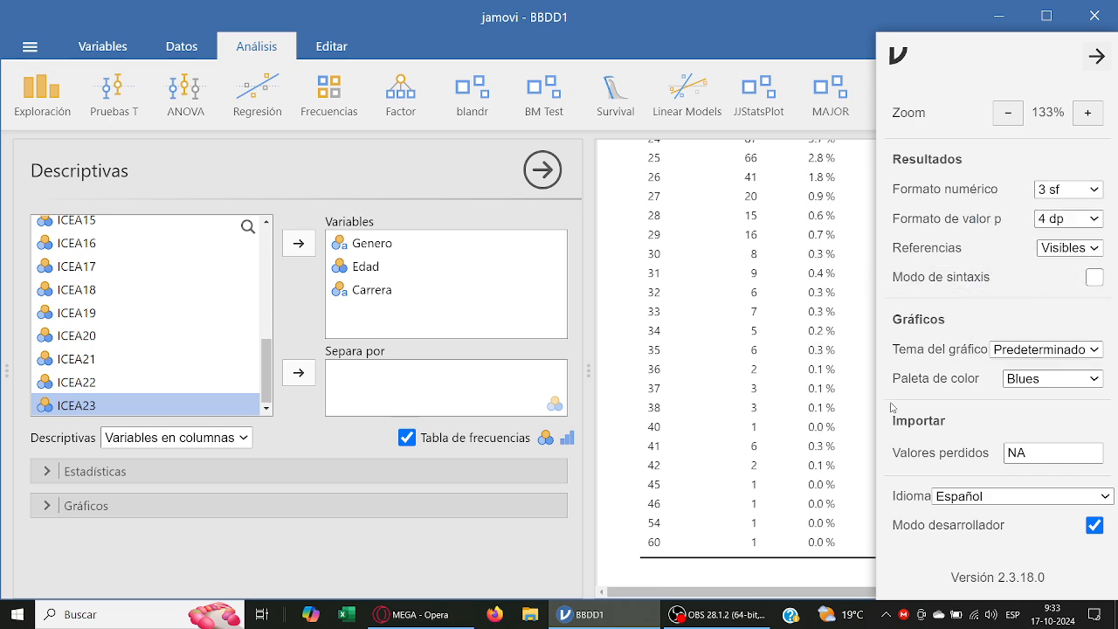
click(1058, 193)
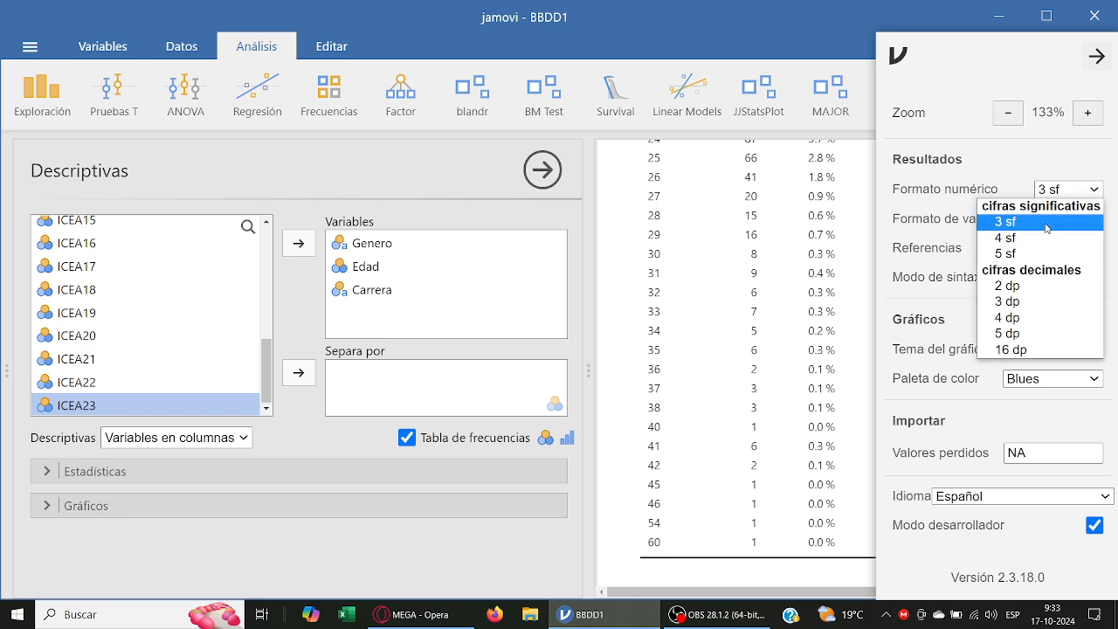
click(970, 180)
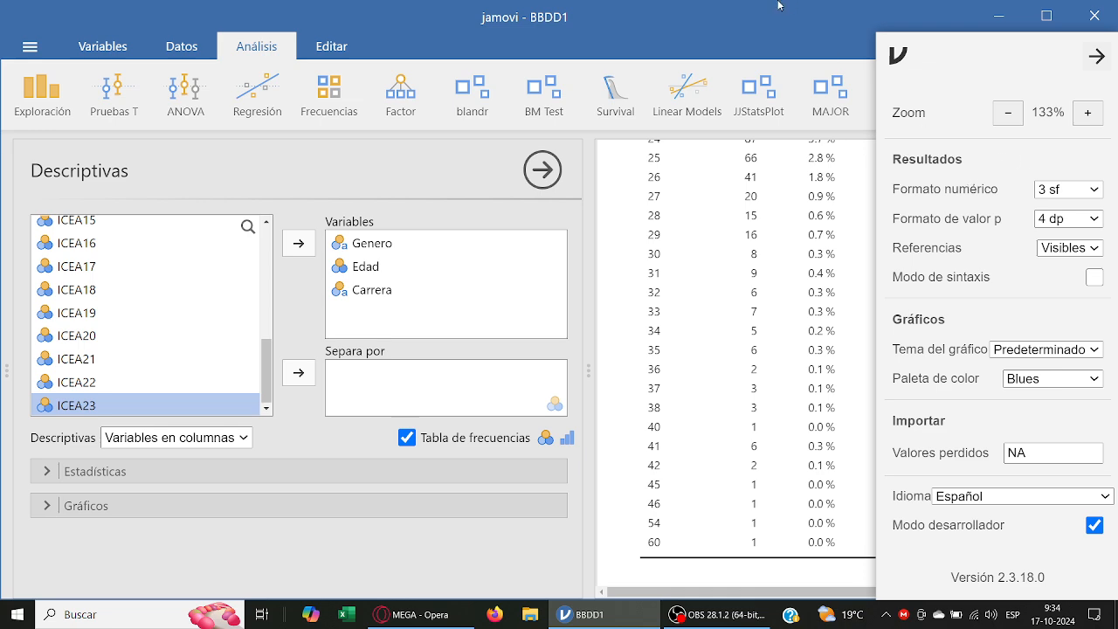
click(830, 381)
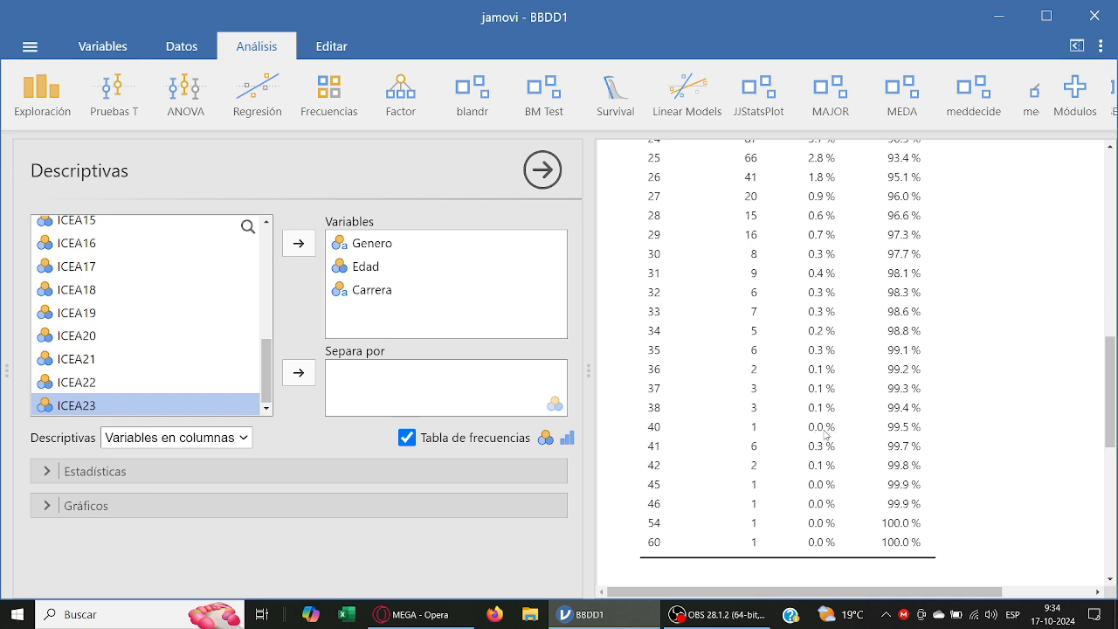
Step: Set the number format of the results to 4 significant figures (4 sf) and close the settings
click(1104, 44)
click(1042, 185)
click(1062, 236)
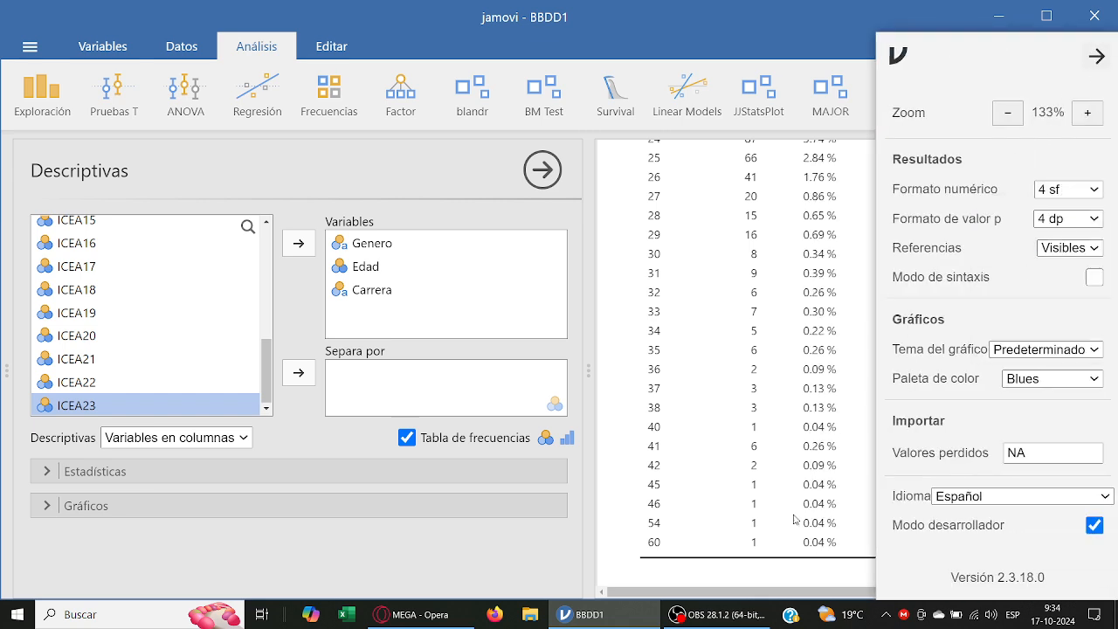
click(791, 448)
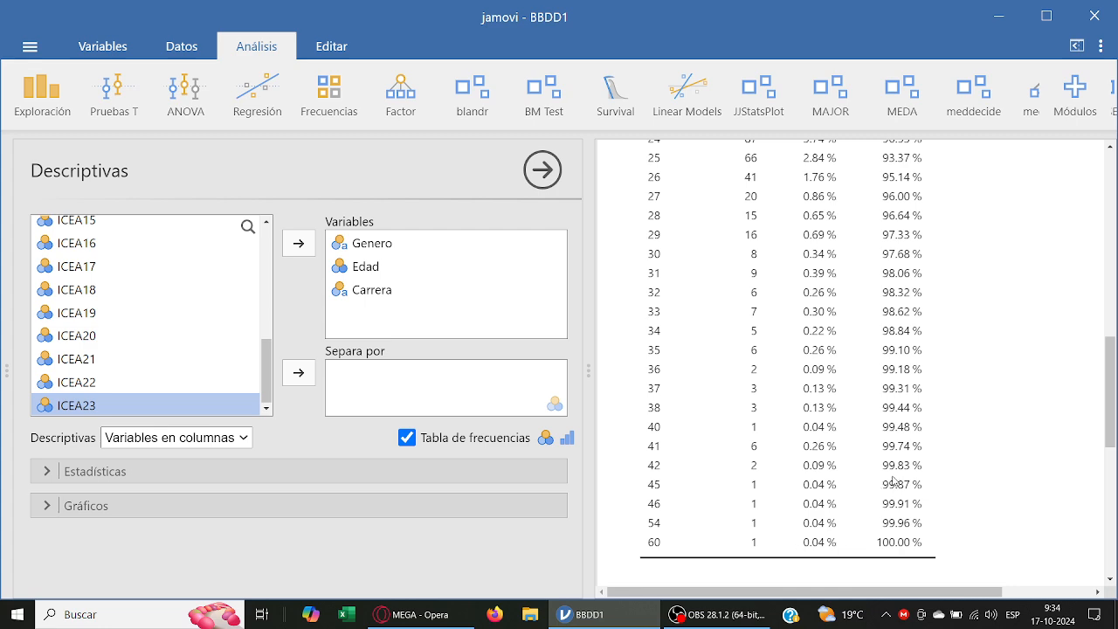
Step: Examine the reformatted percentages in the Edad frequency table, comparing the youngest and oldest ages
scroll(893, 480, up, 5)
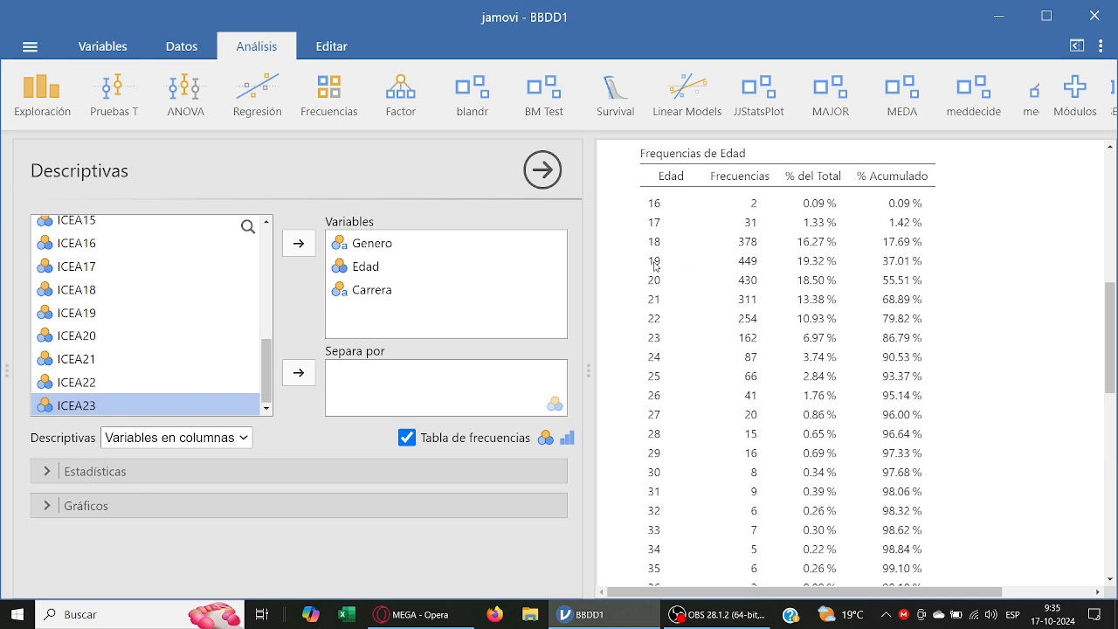
scroll(736, 298, down, 3)
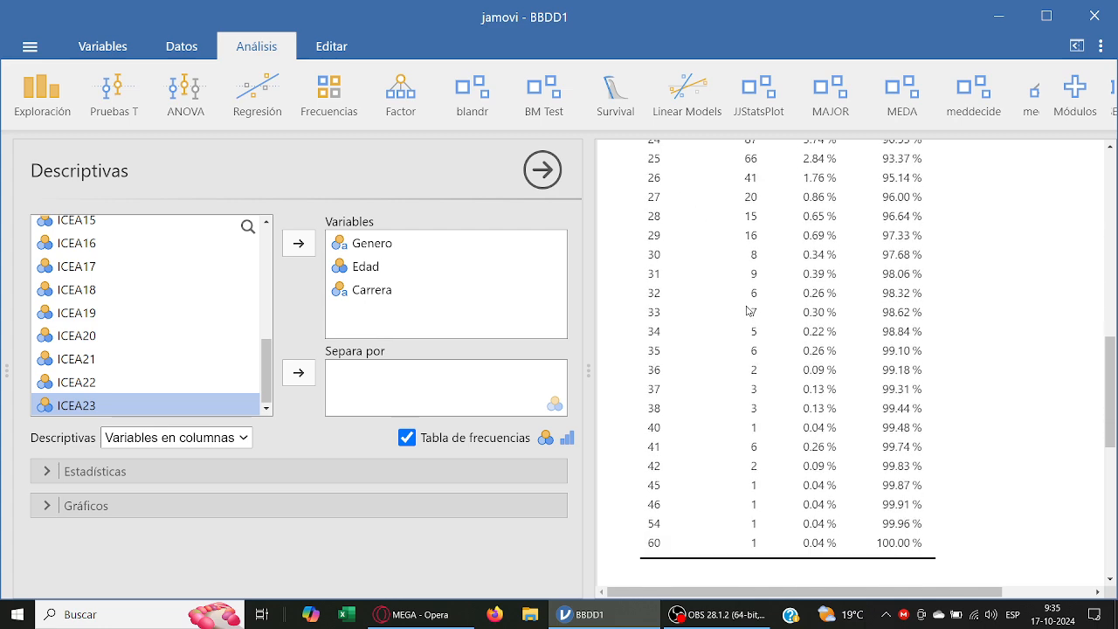
scroll(747, 309, down, 2)
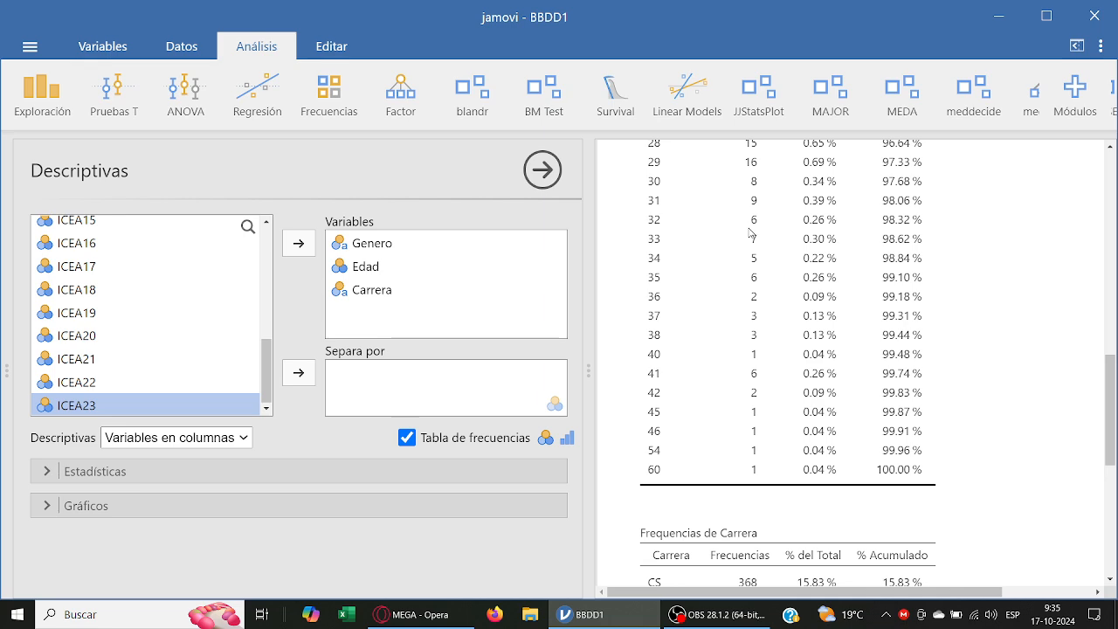
scroll(738, 318, up, 10)
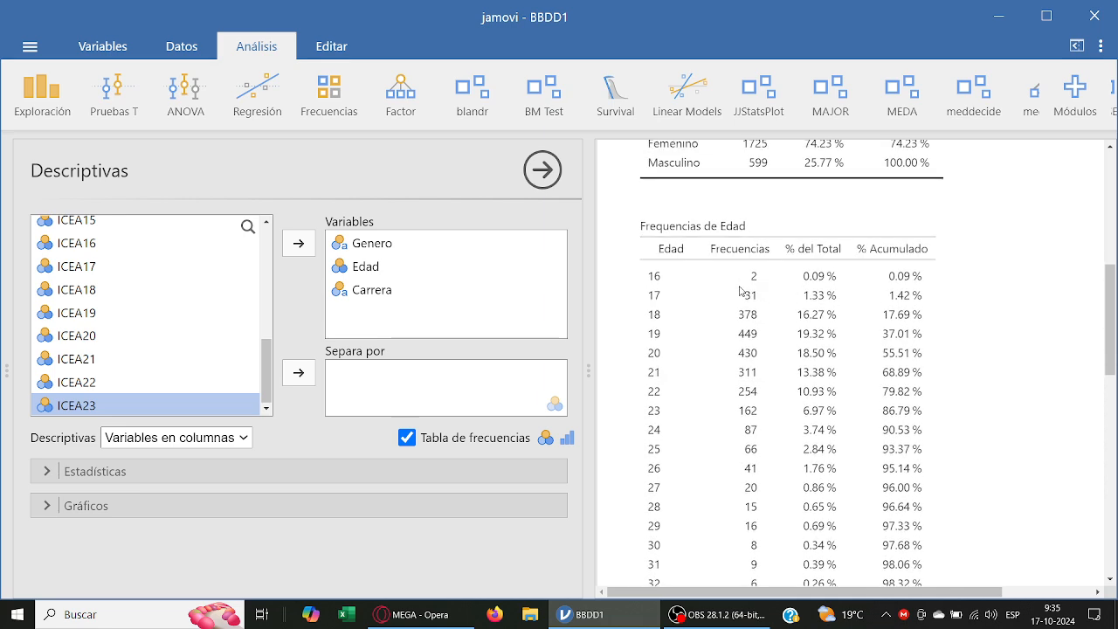
scroll(739, 291, down, 6)
scroll(738, 295, down, 2)
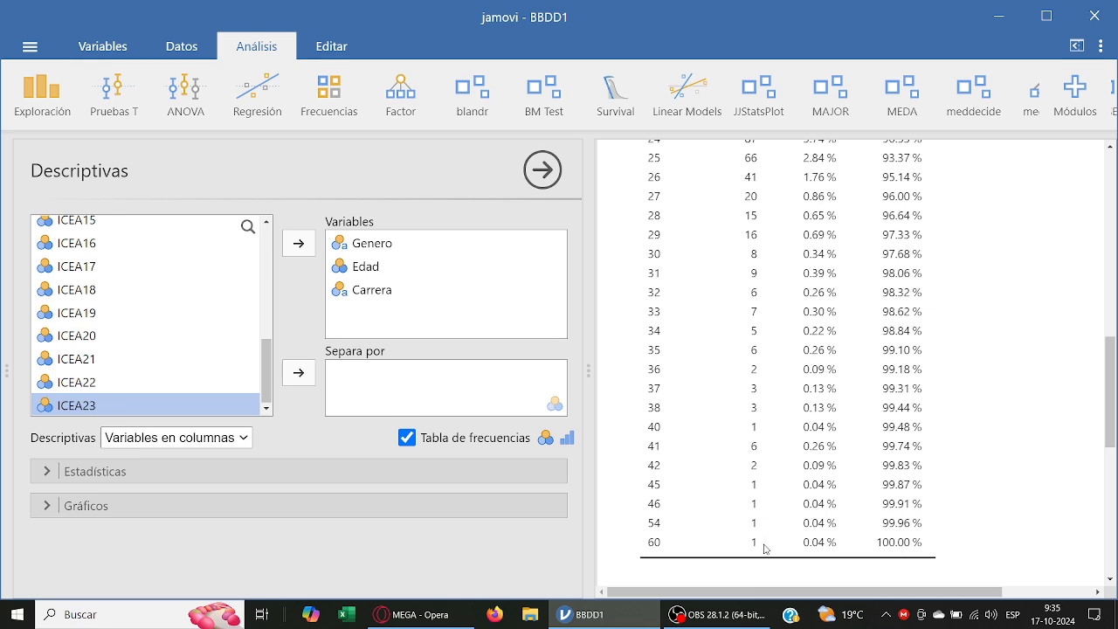
scroll(751, 257, up, 2)
scroll(730, 258, up, 6)
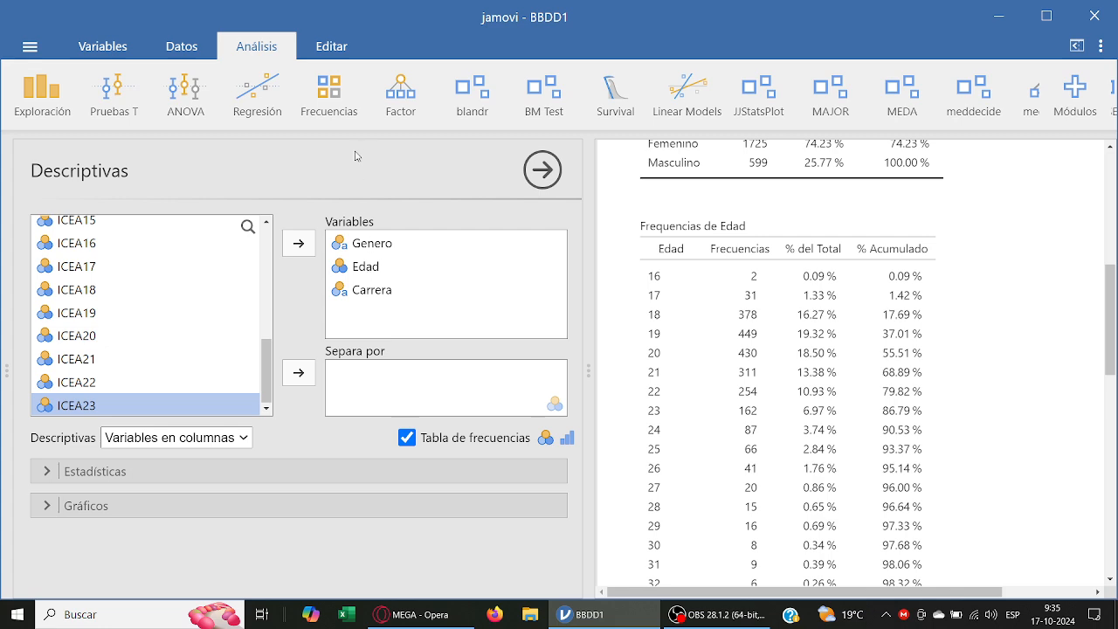
Step: Look over the data sheet and the variable list, and return to the Descriptivas analysis options
click(191, 53)
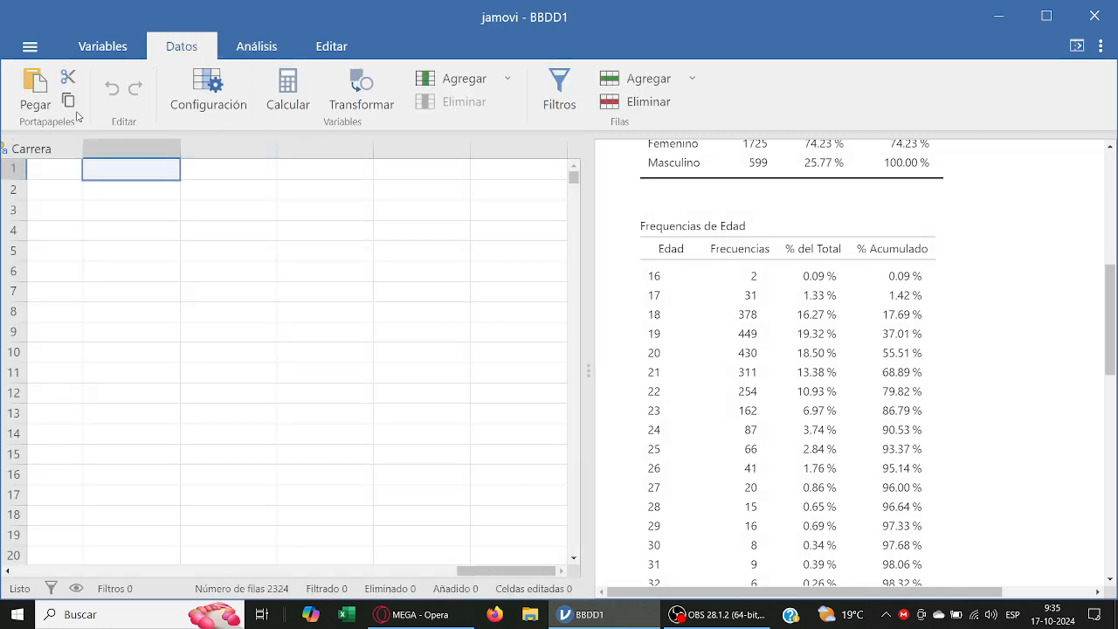
click(93, 49)
click(185, 50)
click(239, 53)
click(181, 47)
click(98, 48)
scroll(292, 274, up, 2)
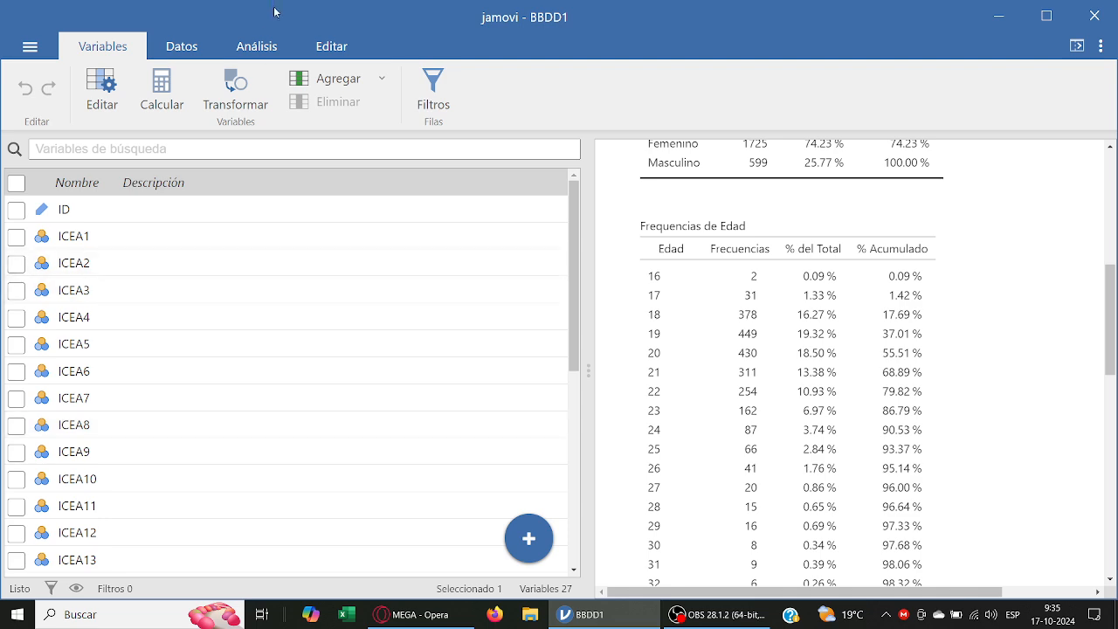
click(262, 50)
click(673, 251)
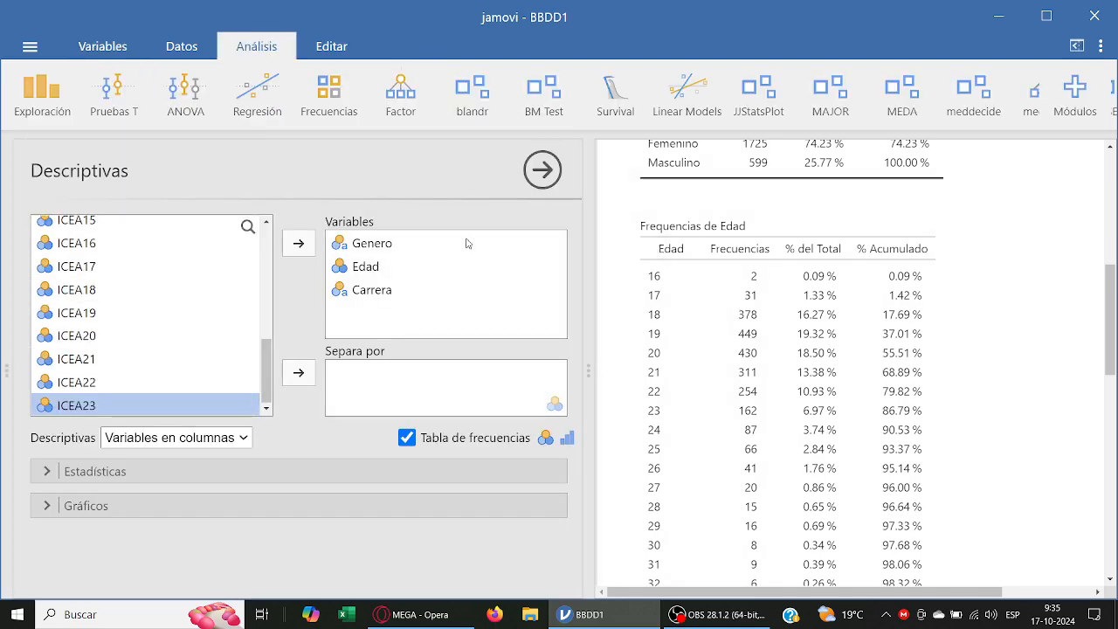
Step: Set the measure type of the Edad variable to Continua in the data sheet and close the variable setup
scroll(276, 307, up, 2)
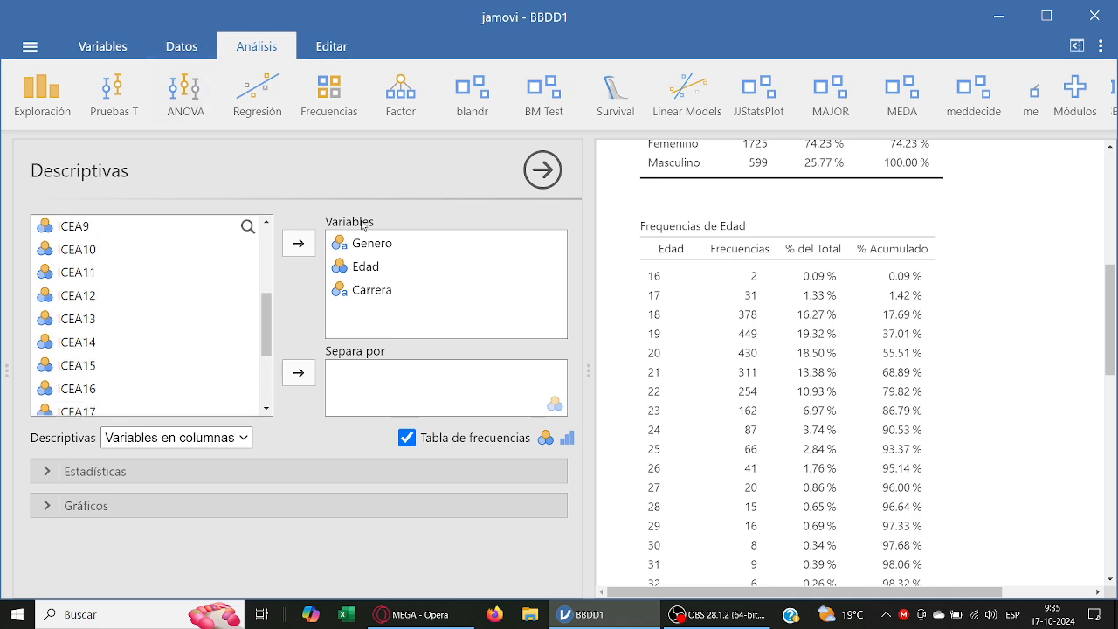
click(190, 52)
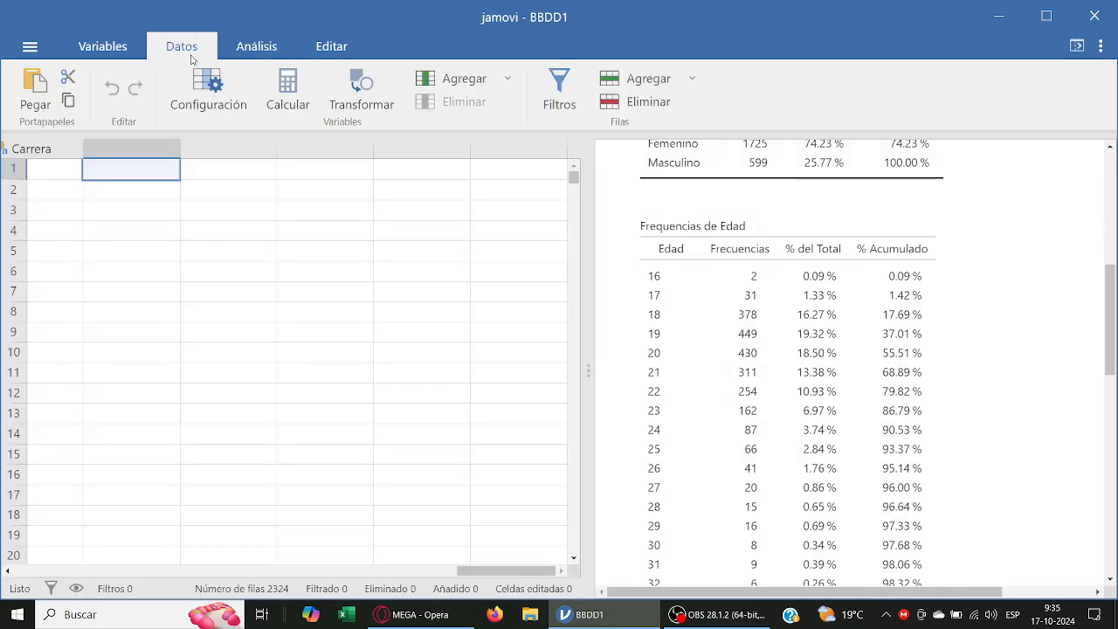
drag(489, 572, 434, 572)
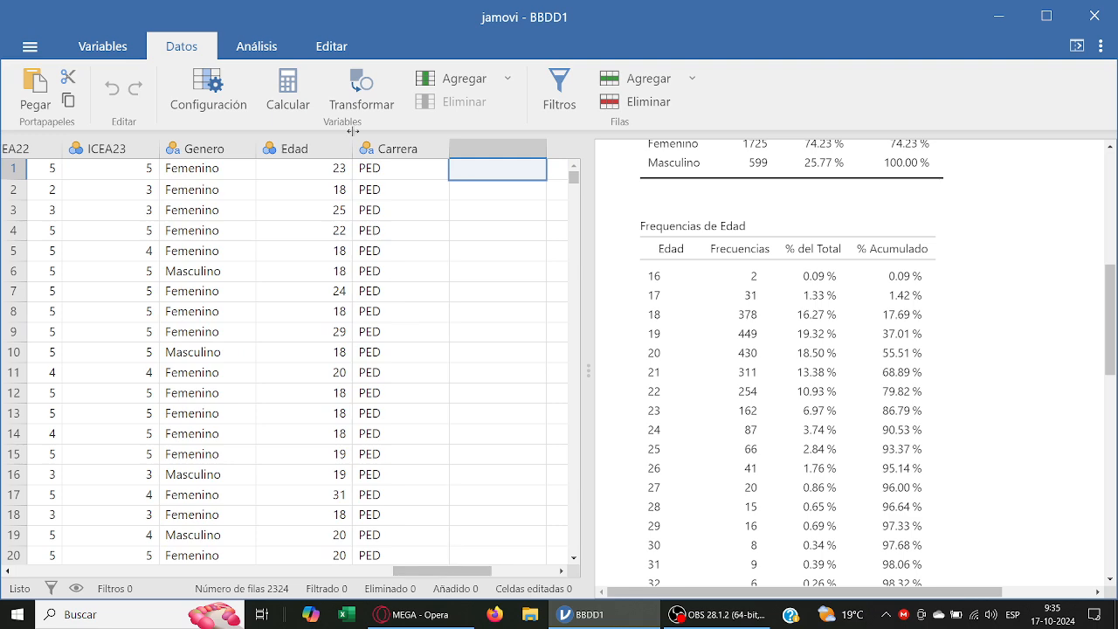
click(311, 150)
double_click(311, 151)
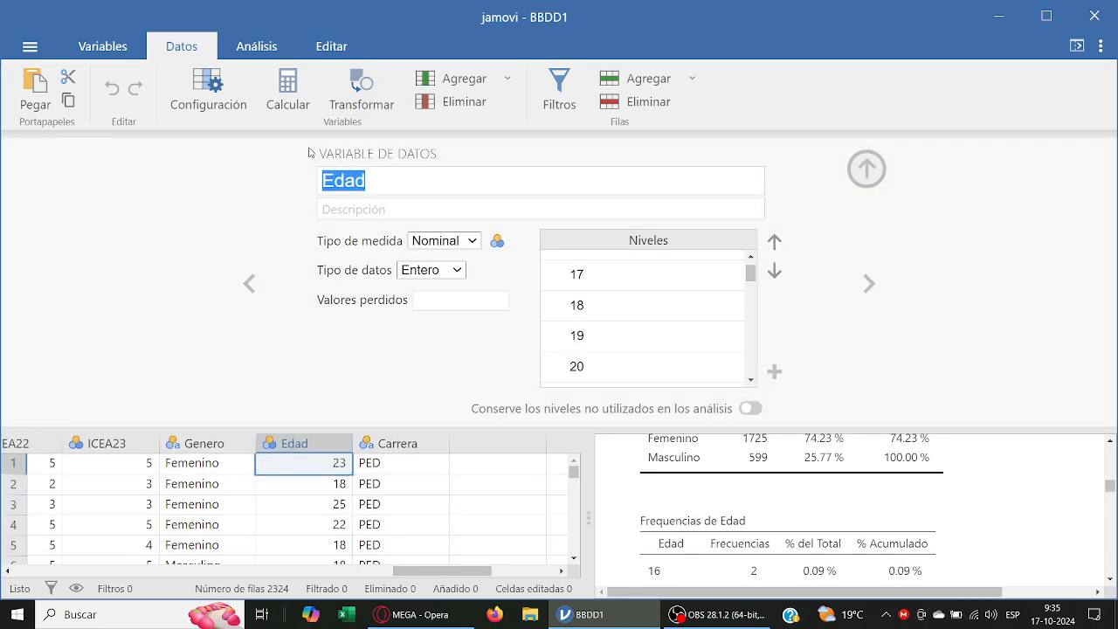
click(462, 249)
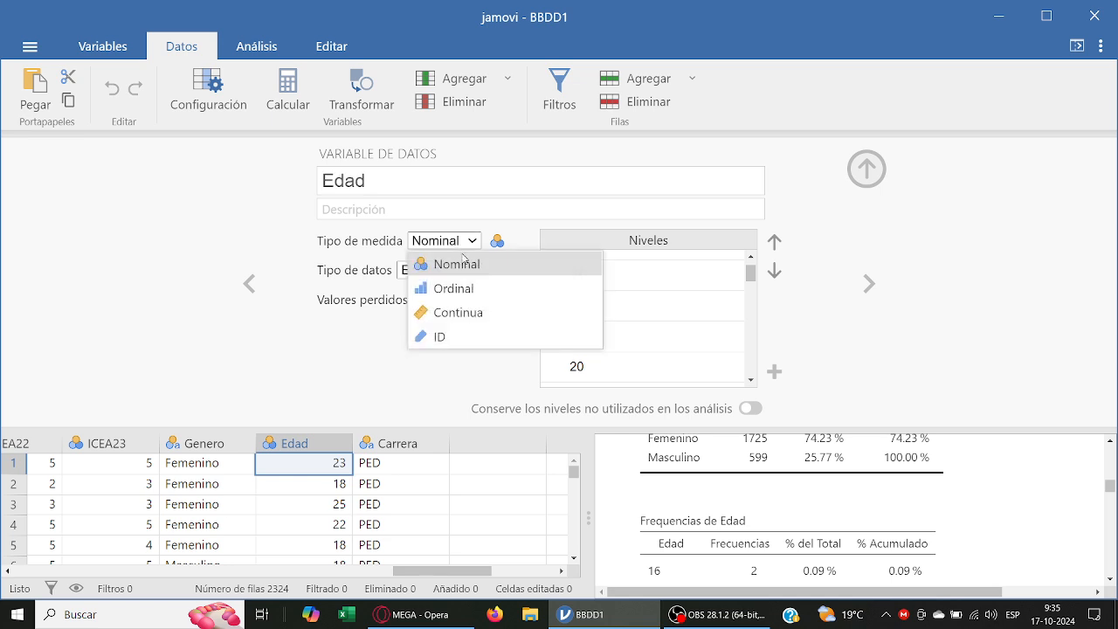
click(491, 317)
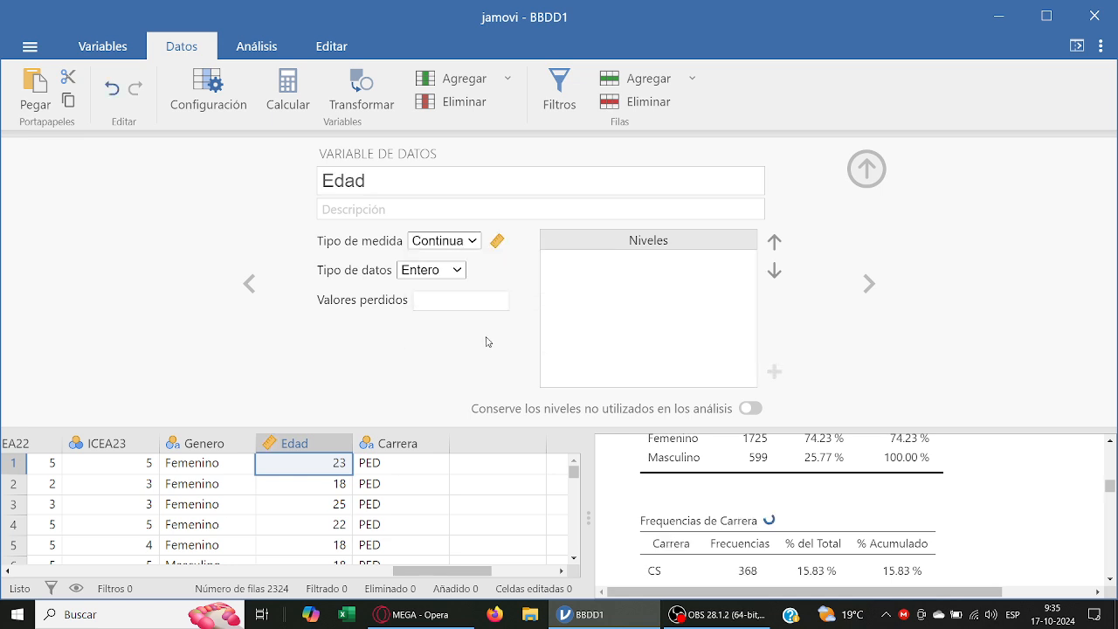
click(867, 171)
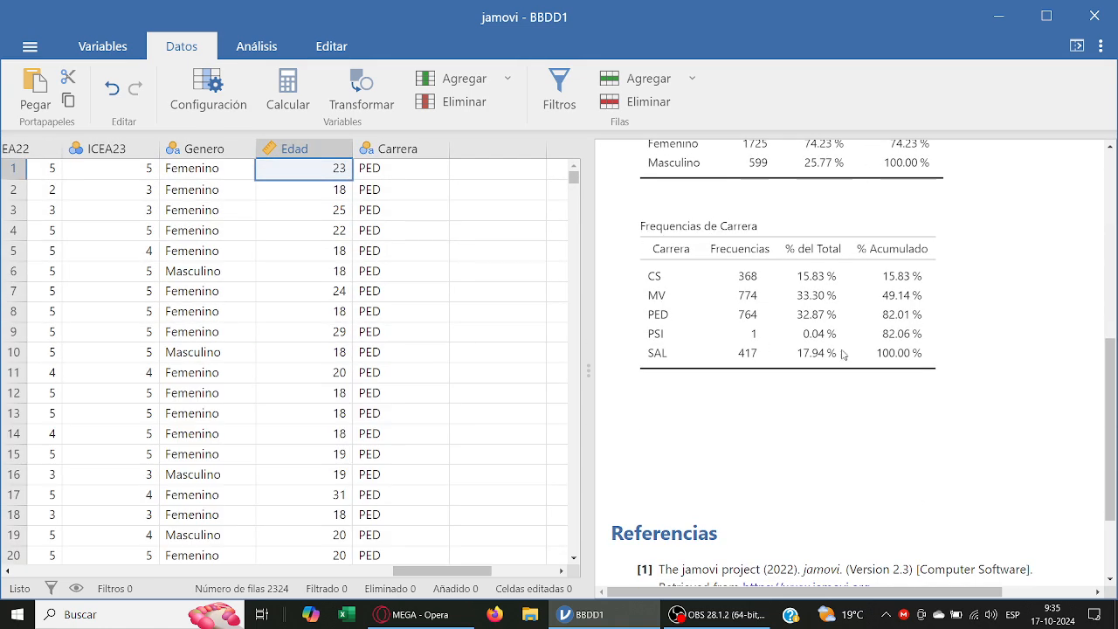
Step: Change Edad's measure type to Ordinal, close its setup, and look through the Edad frequency table
click(103, 45)
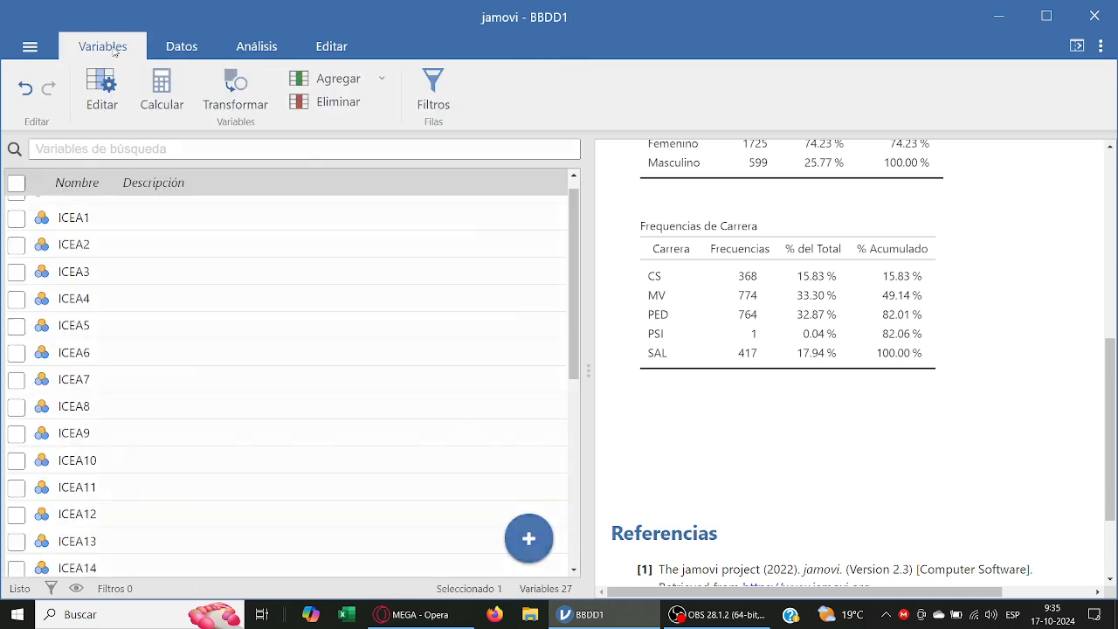
click(180, 45)
click(299, 148)
double_click(299, 148)
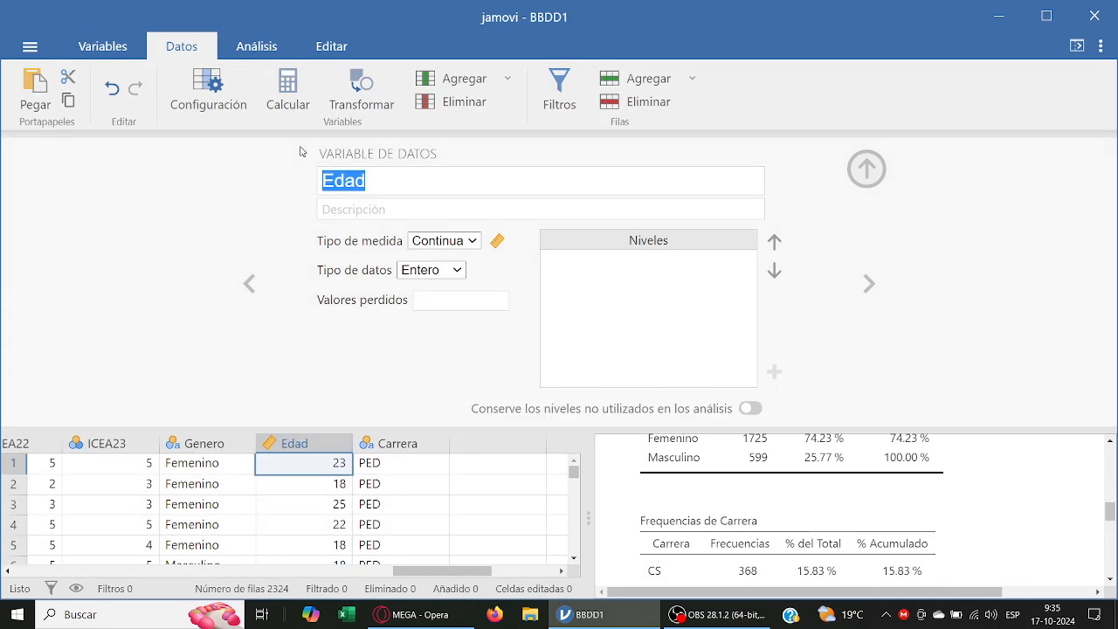
click(472, 241)
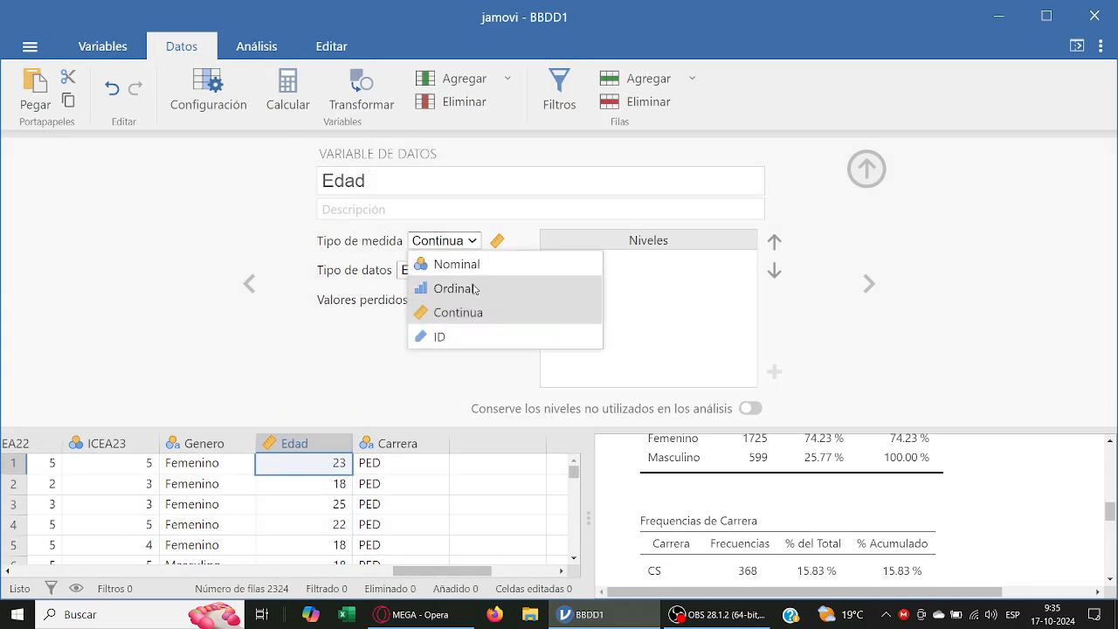
click(473, 288)
click(861, 175)
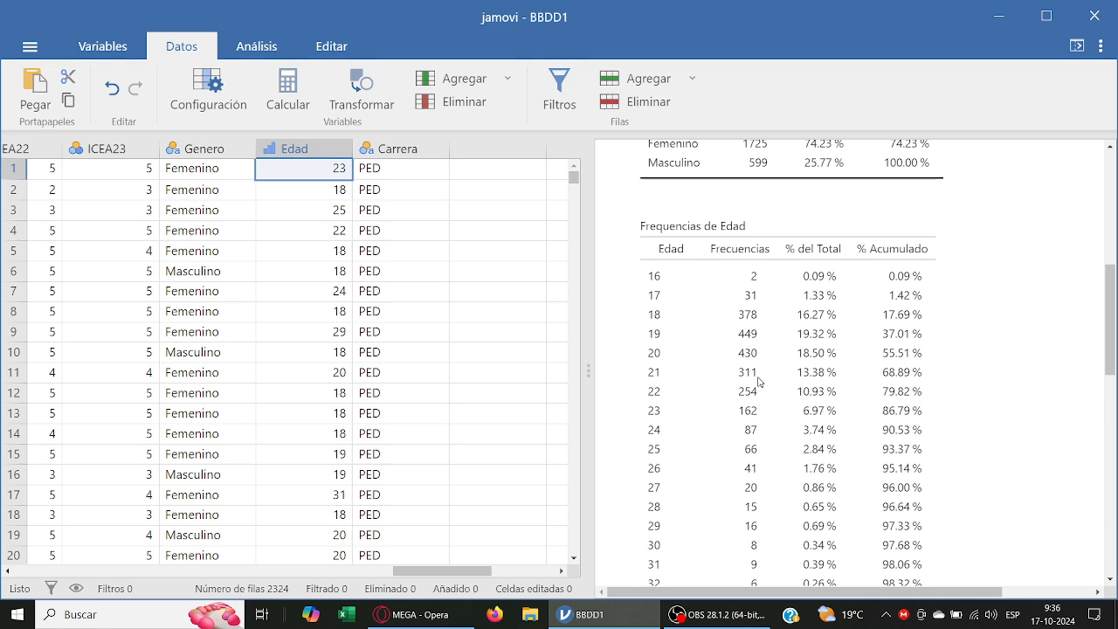
scroll(757, 380, down, 5)
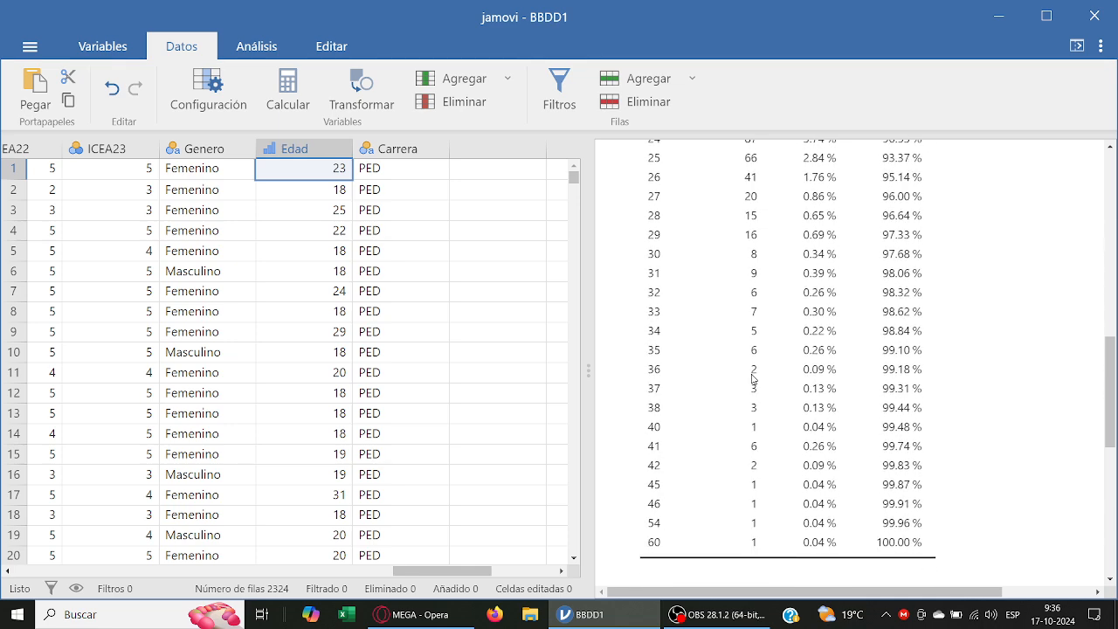
scroll(752, 378, up, 5)
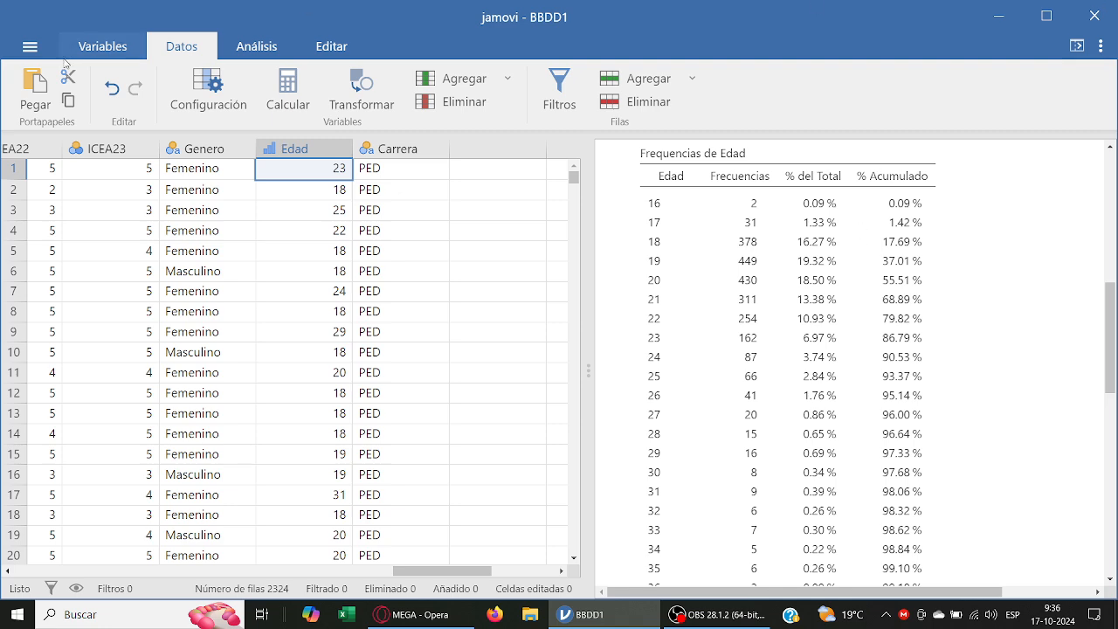
Step: Switch Edad's measure type from Ordinal to Continua and close the variable setup
click(282, 149)
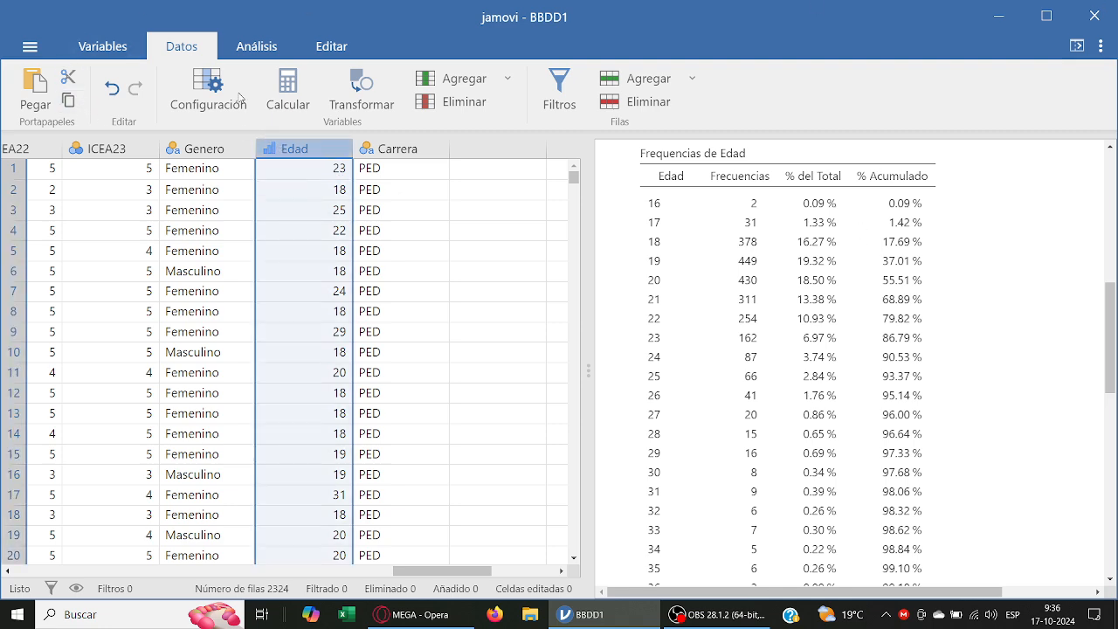
double_click(313, 151)
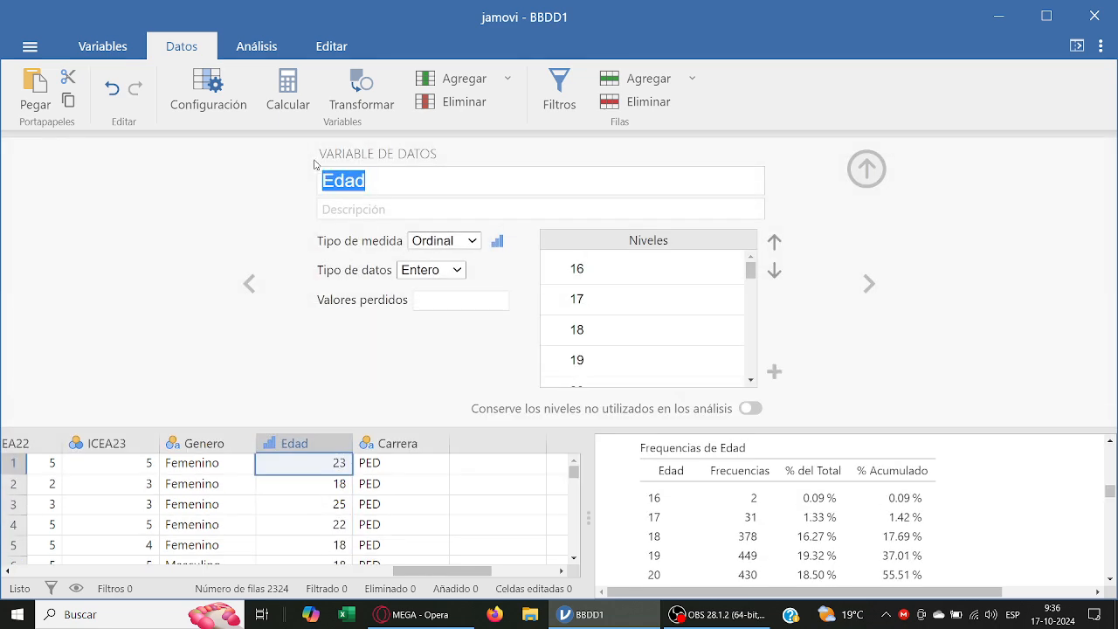
click(466, 245)
click(467, 312)
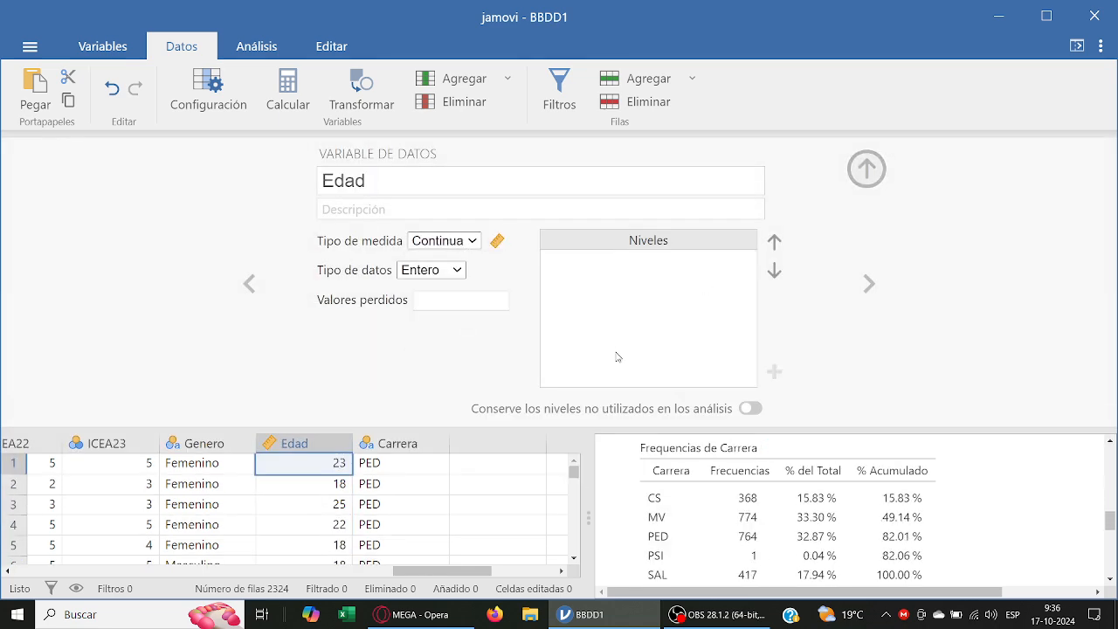
click(867, 168)
Step: Examine the Descriptivas table's statistics for Edad and the frequency tables of Genero and Carrera
scroll(818, 316, up, 5)
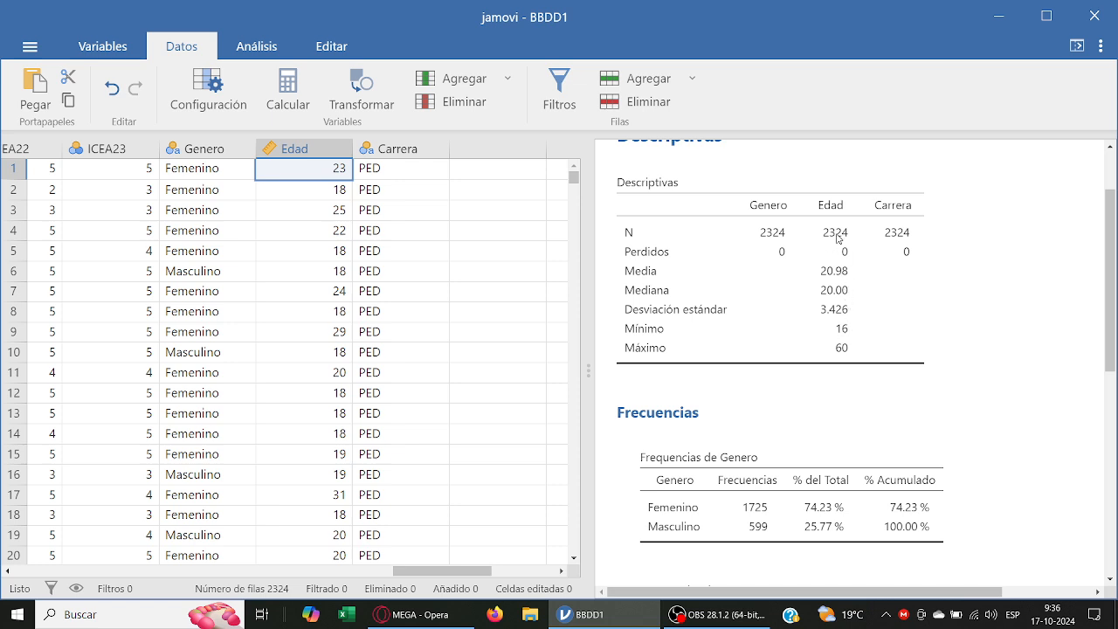
scroll(852, 293, down, 1)
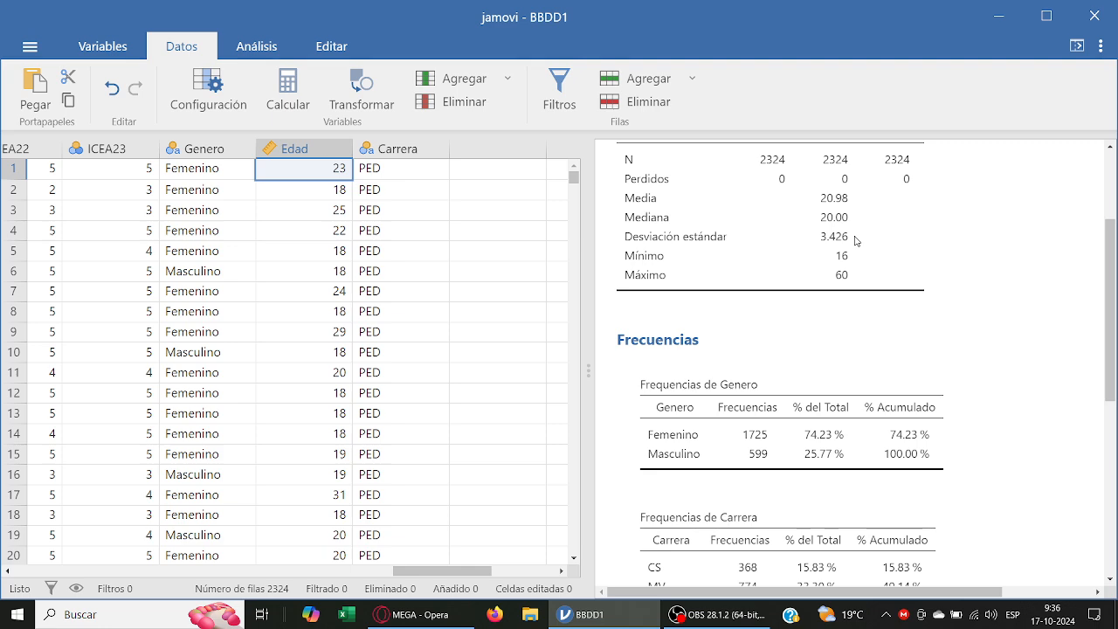
scroll(796, 376, up, 3)
scroll(823, 341, down, 1)
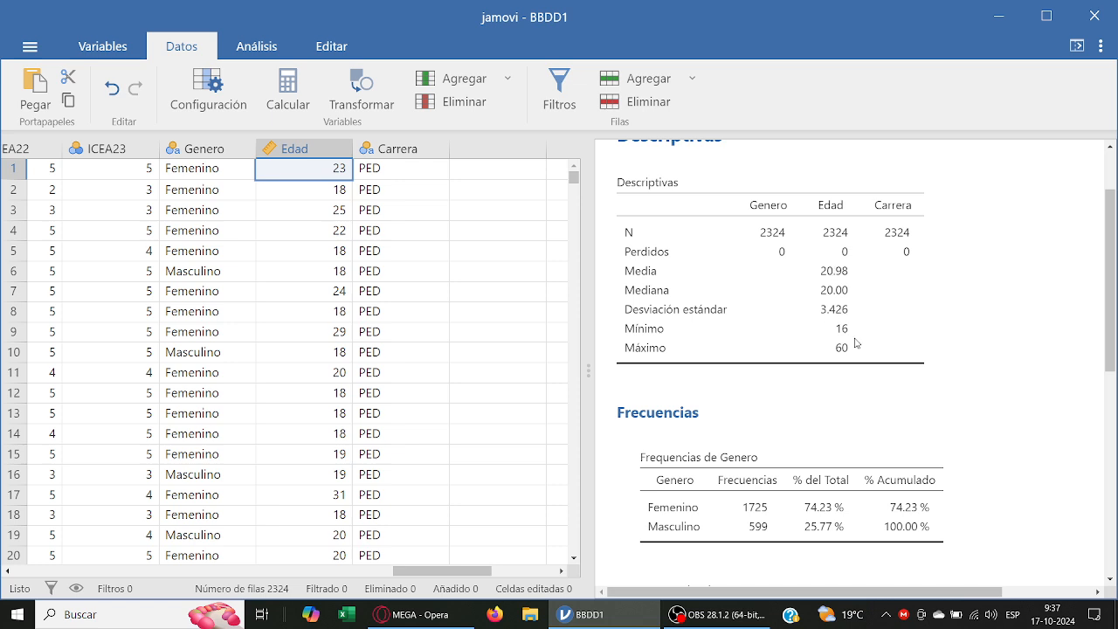
scroll(762, 516, down, 1)
scroll(772, 497, up, 1)
scroll(773, 496, down, 3)
scroll(773, 495, up, 3)
scroll(783, 491, down, 3)
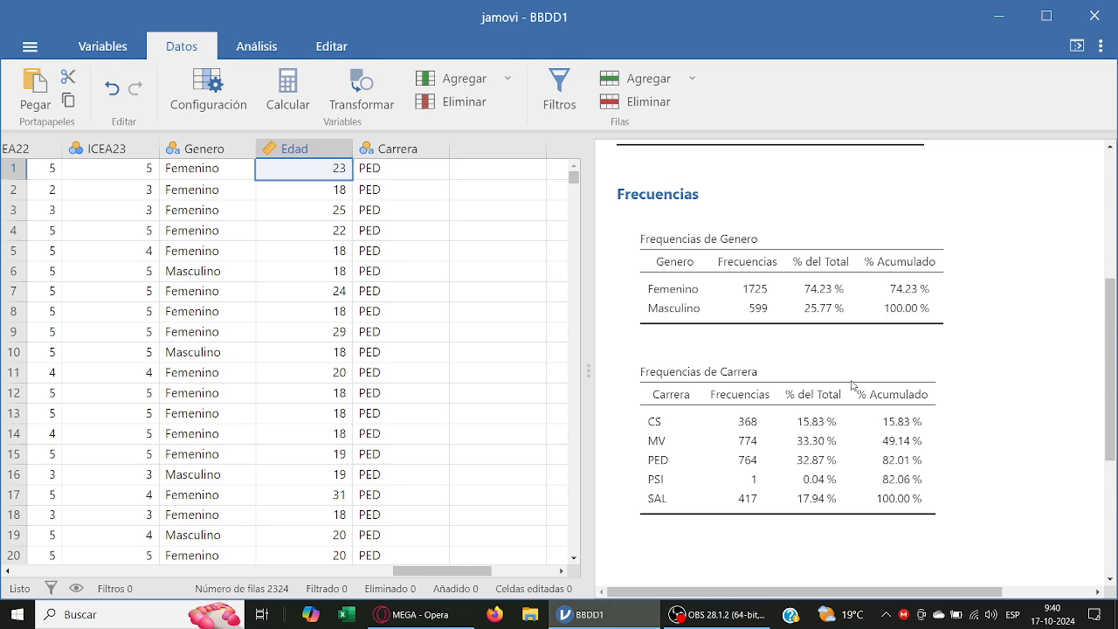
scroll(852, 385, down, 2)
scroll(839, 384, up, 5)
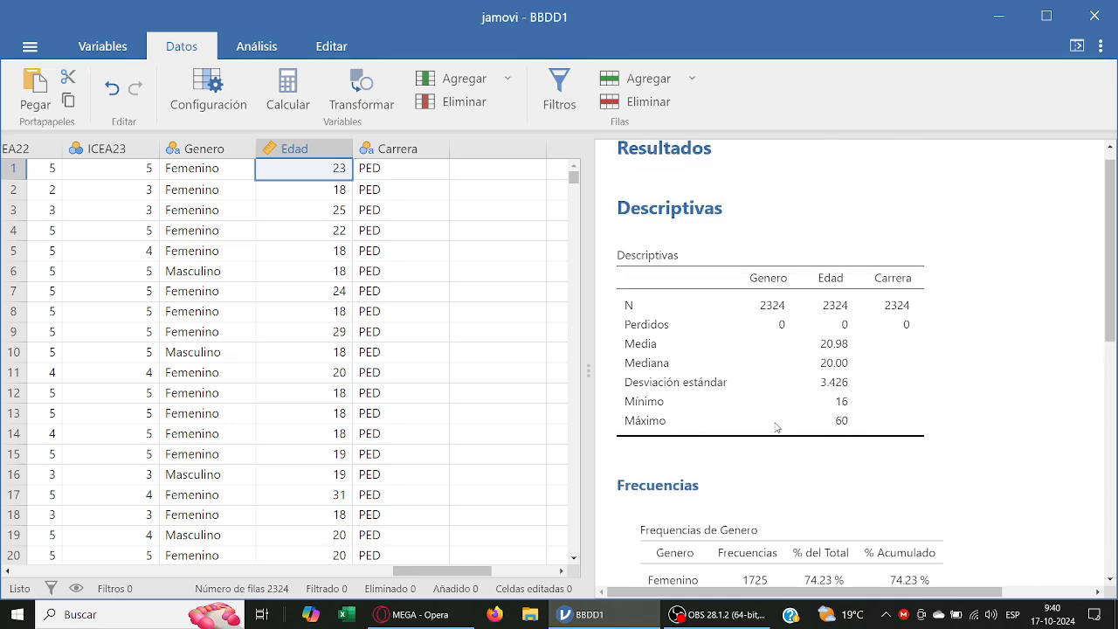
Step: Reopen the Descriptivas analysis options and remove N and Perdidos from its Estadísticas
click(808, 384)
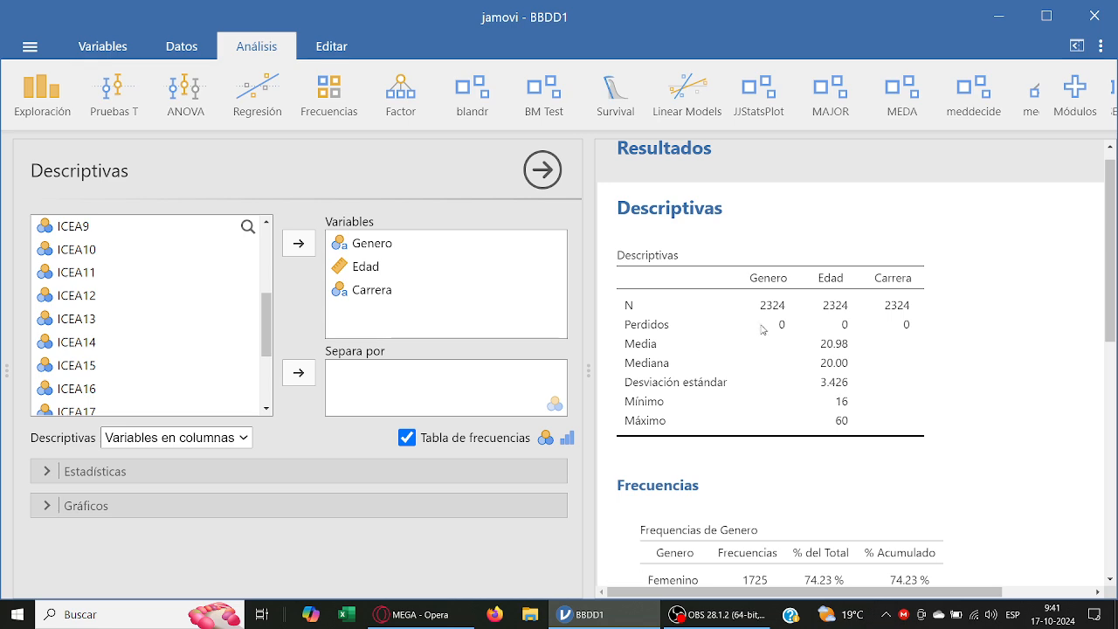
click(252, 471)
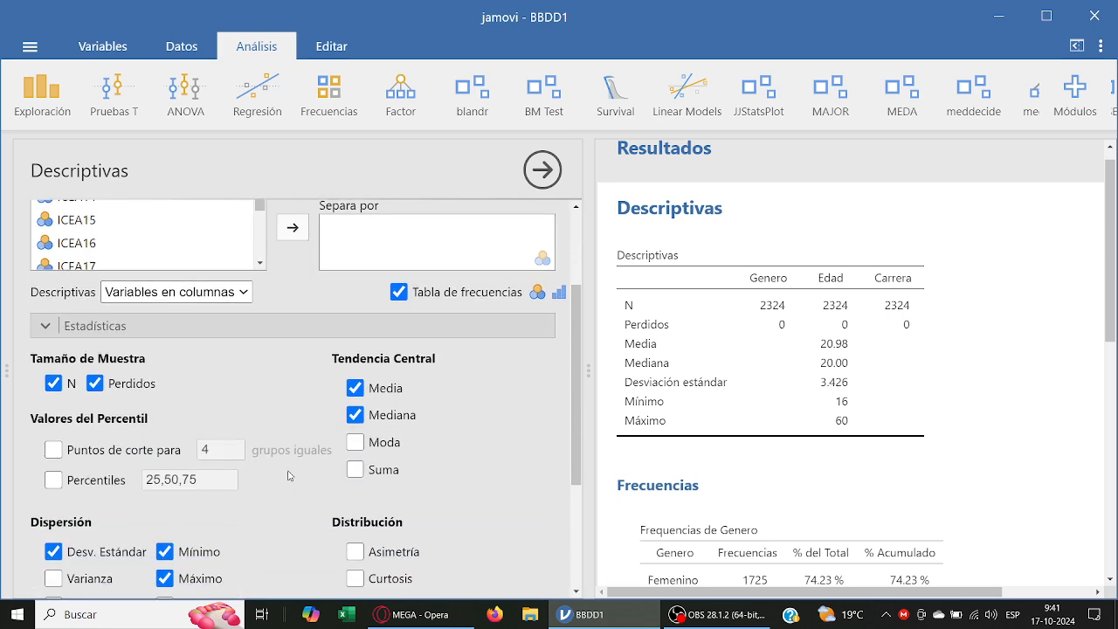
drag(571, 410, 572, 447)
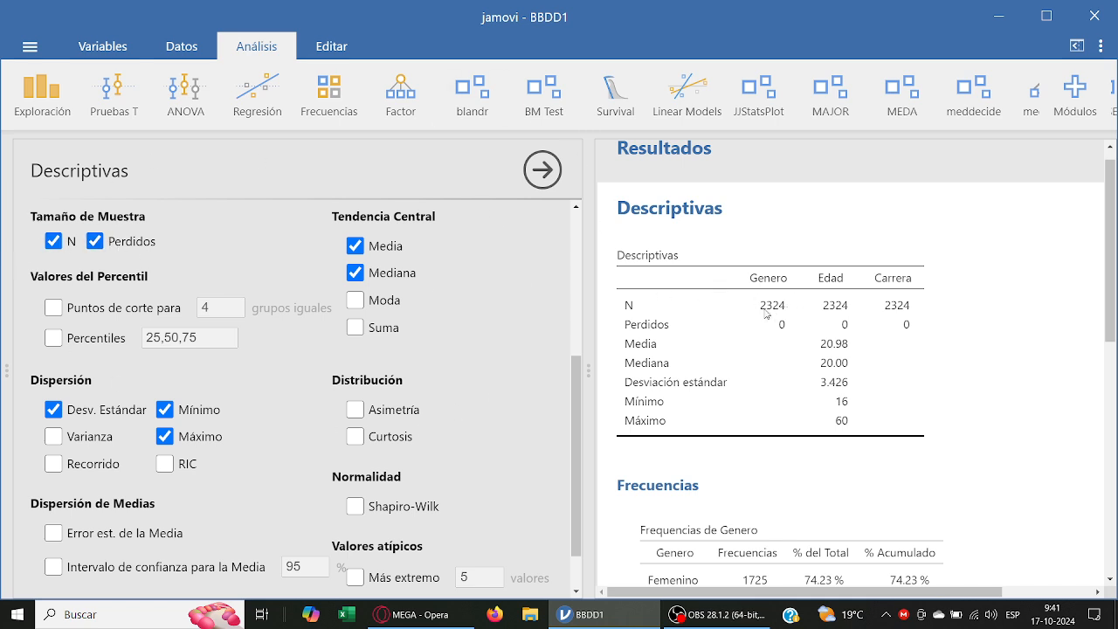
click(94, 242)
click(53, 243)
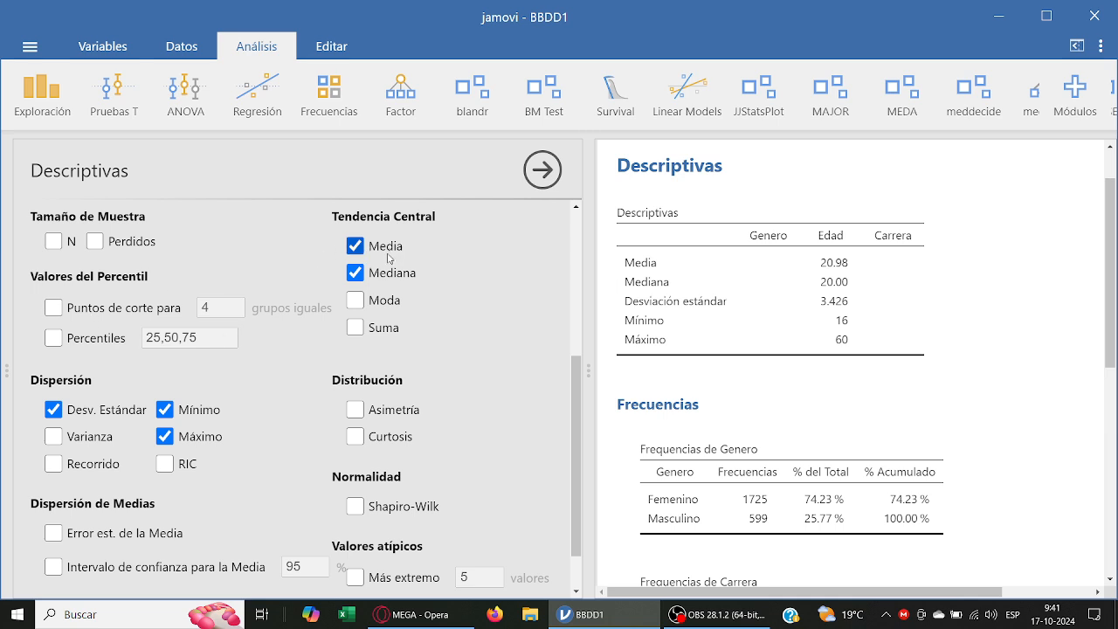
Step: Try out Moda and Suma in the central tendency statistics, and leave only Media selected
click(387, 302)
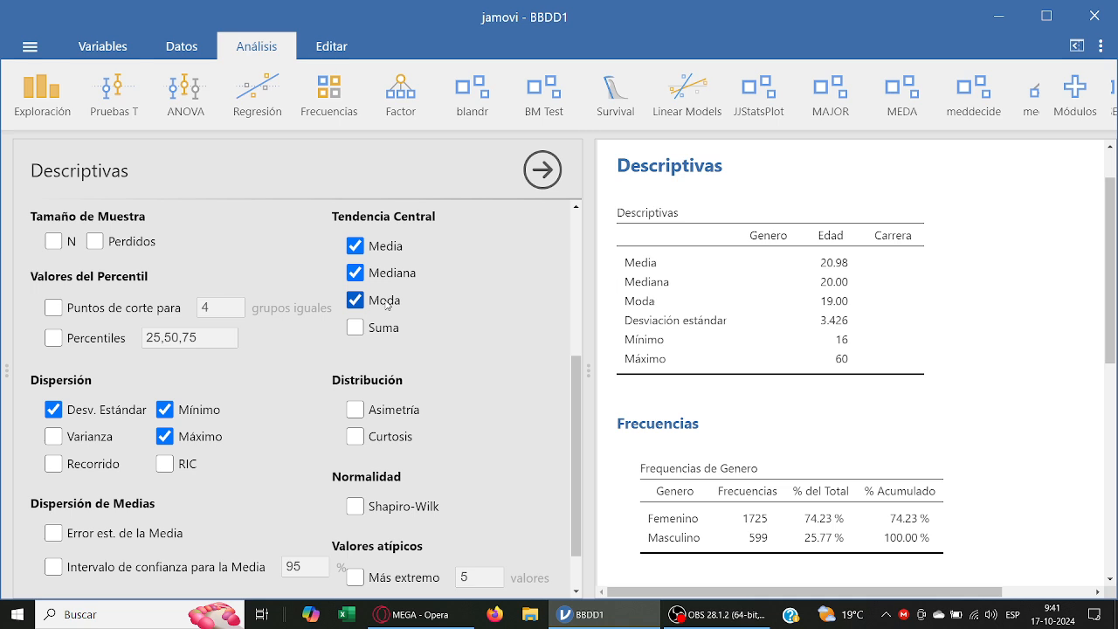
click(384, 329)
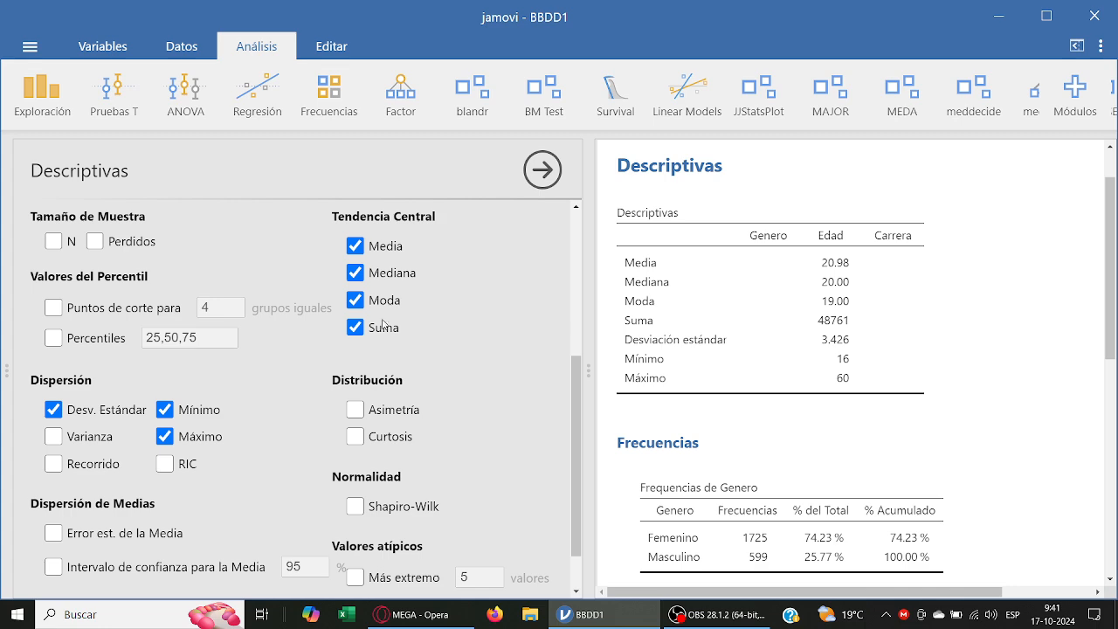
click(382, 325)
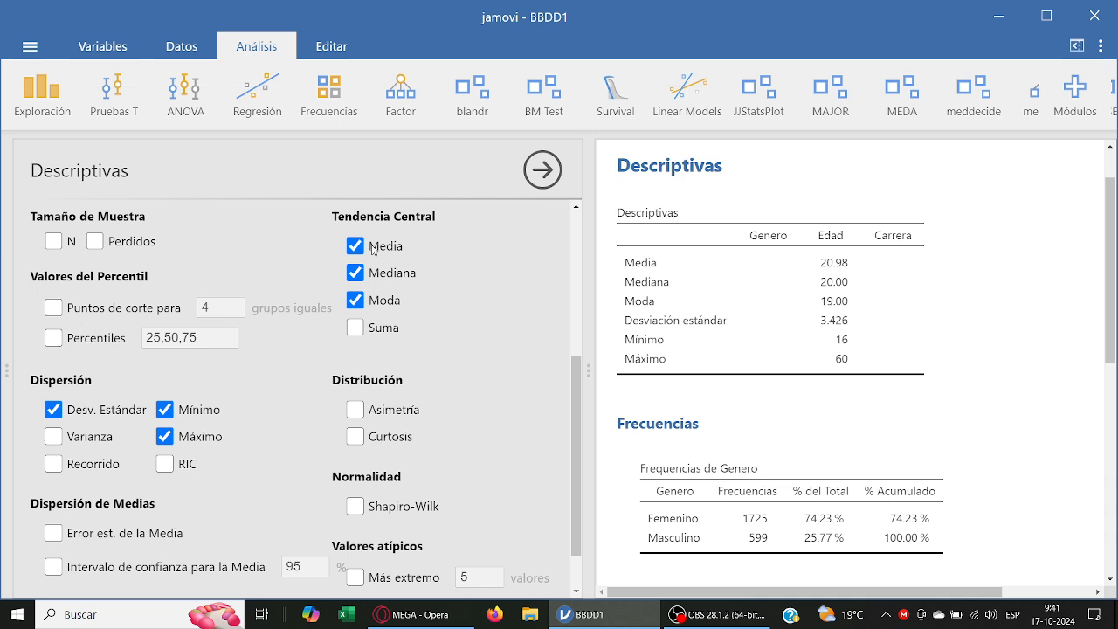
click(374, 297)
click(374, 272)
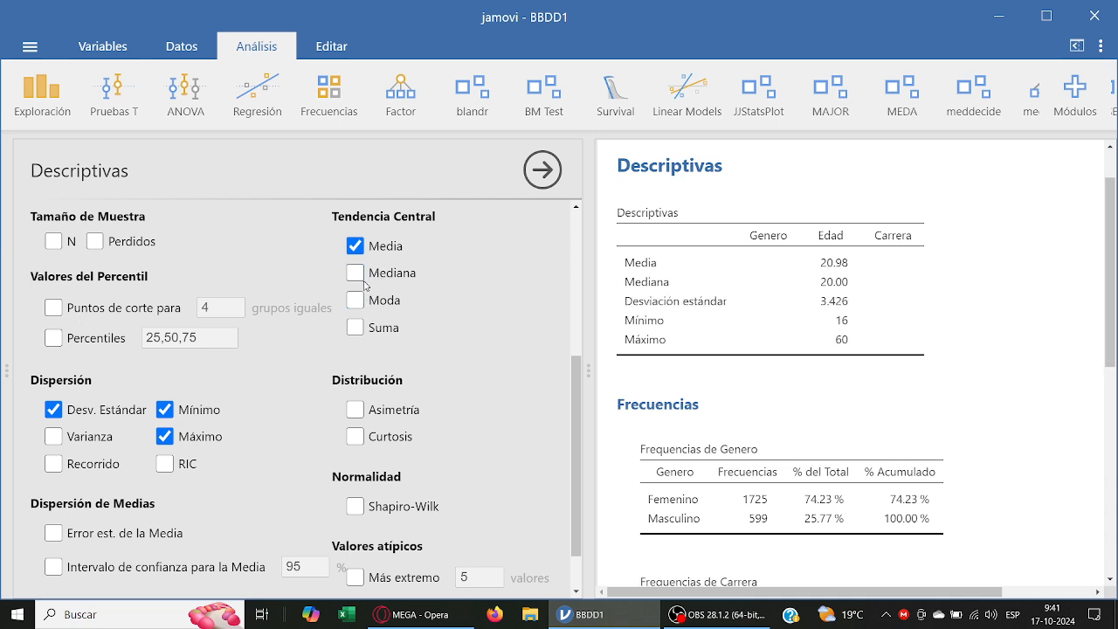
Step: Try the 25, 50 and 75 percentiles, and replace them with cut points for 5 equal groups
click(53, 338)
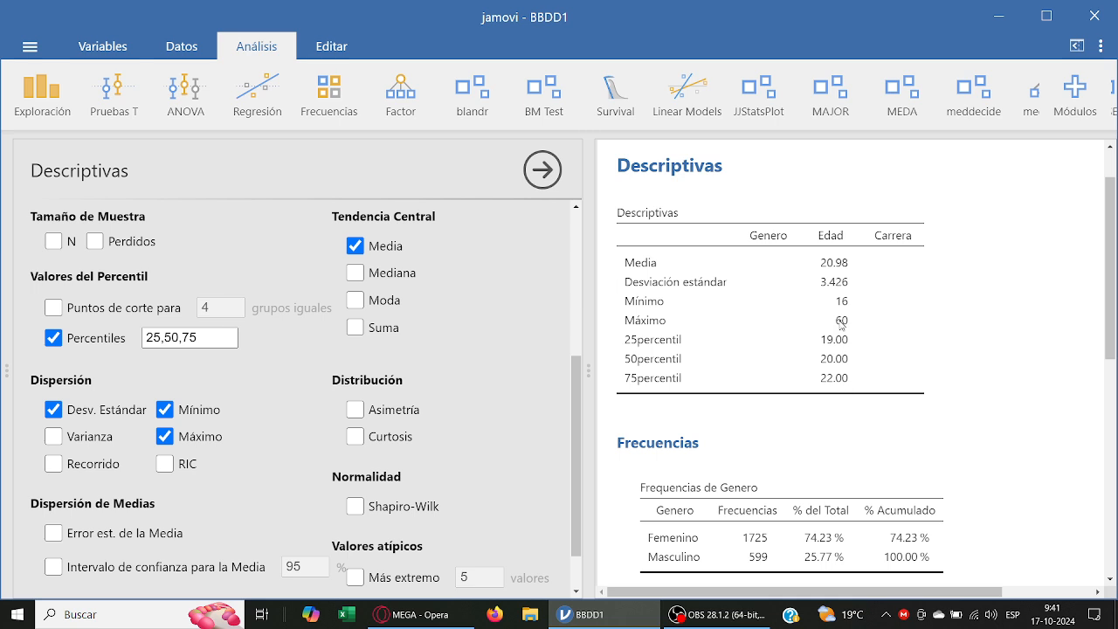
click(84, 337)
click(107, 308)
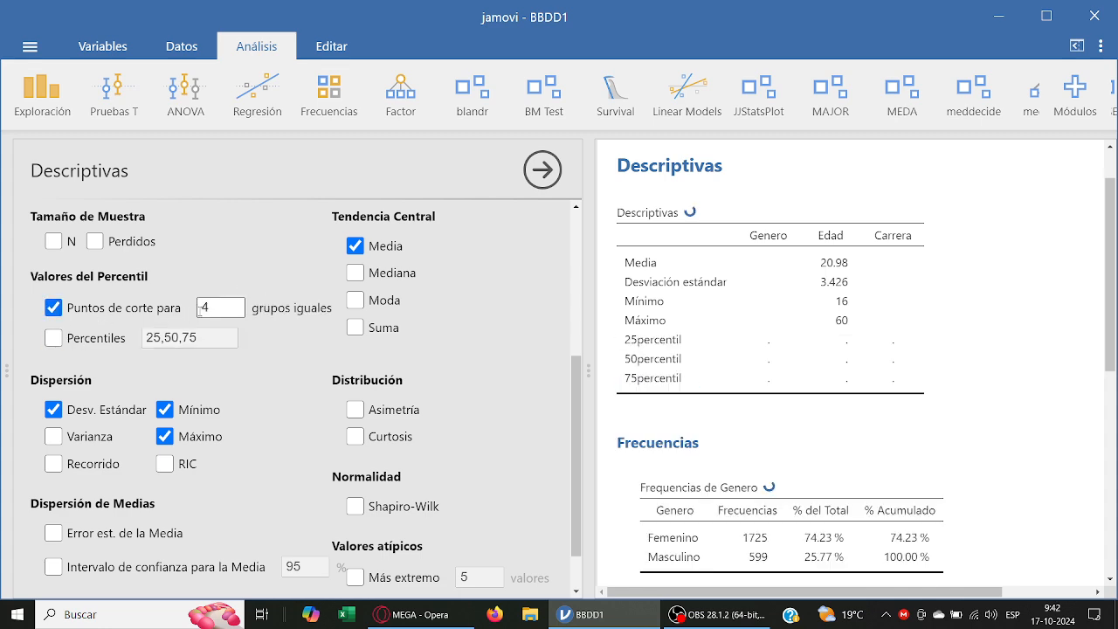
double_click(215, 307)
text(5)
key(Return)
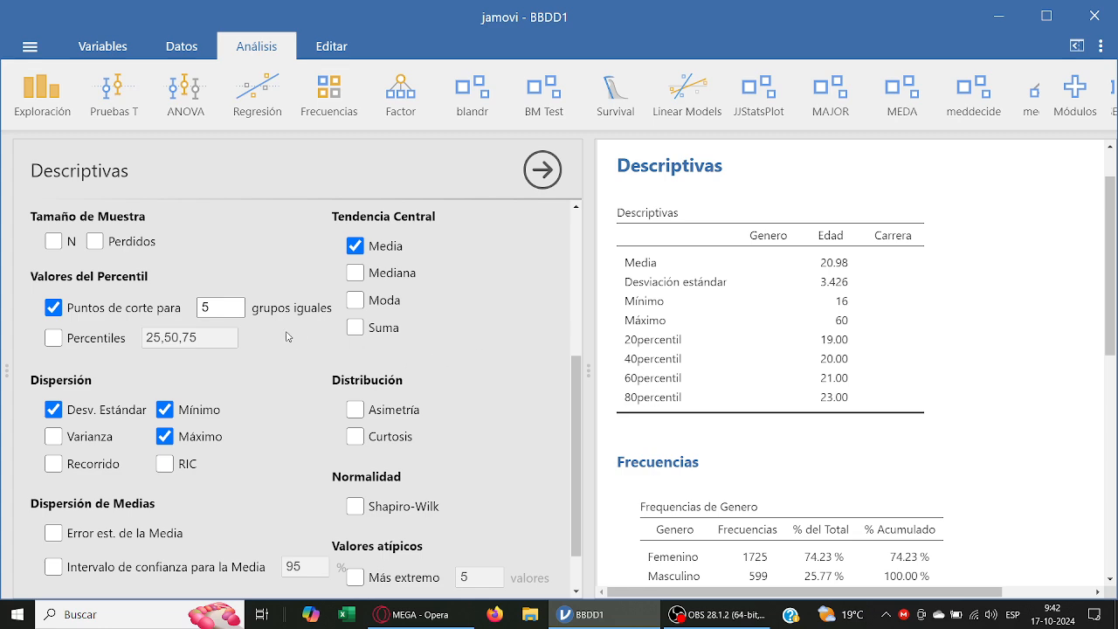
Step: Set the percentile cut points to 10 equal groups, and turn the cut points off
text(10)
key(Return)
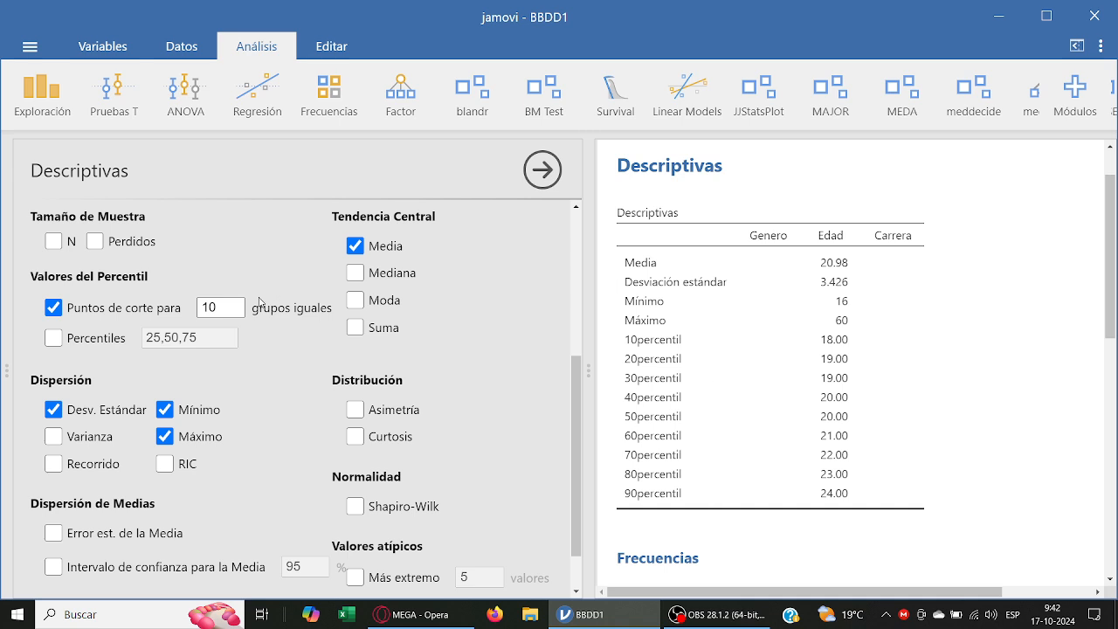
drag(241, 306, 210, 304)
click(54, 307)
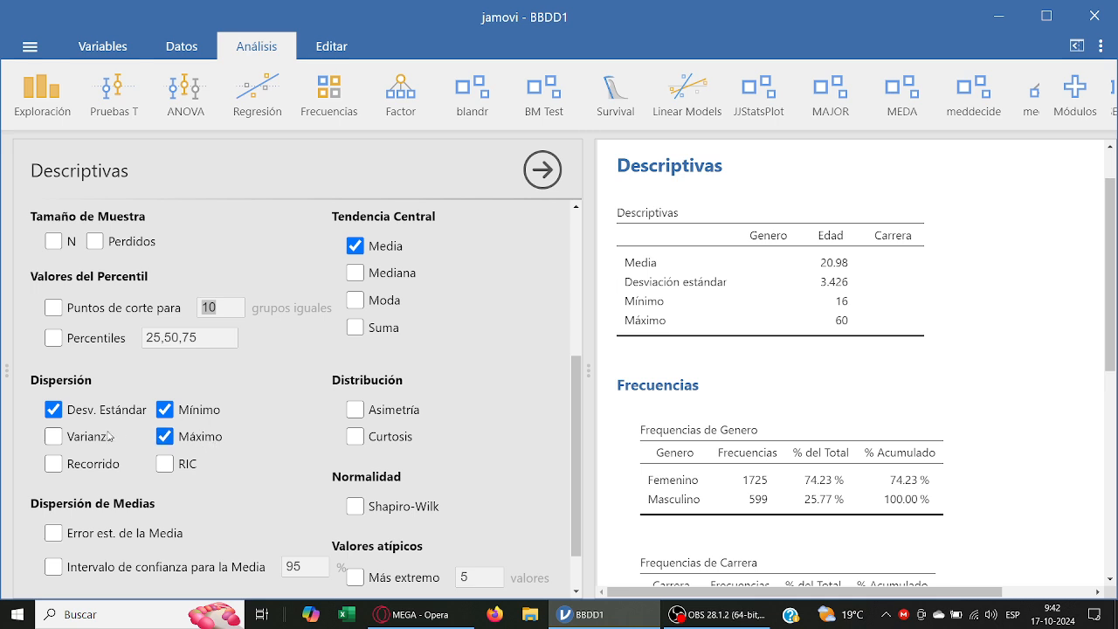
Step: Add Recorrido to the dispersion statistics of the Descriptivas table
click(75, 471)
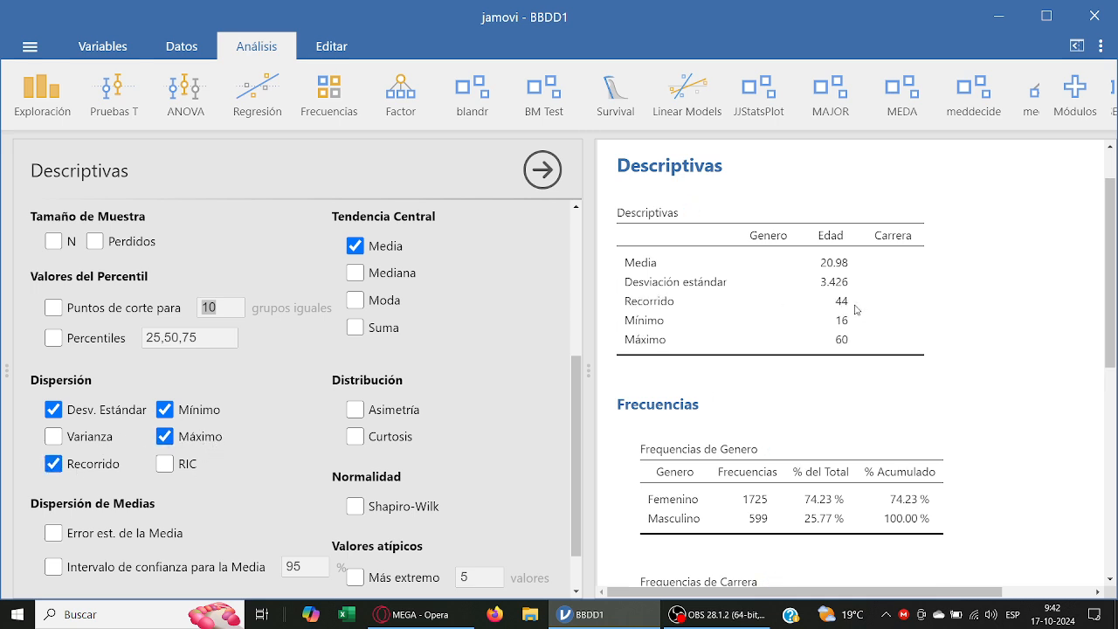
Step: Remove Recorrido from the dispersion statistics, add the 25, 50 and 75 percentiles, and try out RIC without keeping it
click(102, 467)
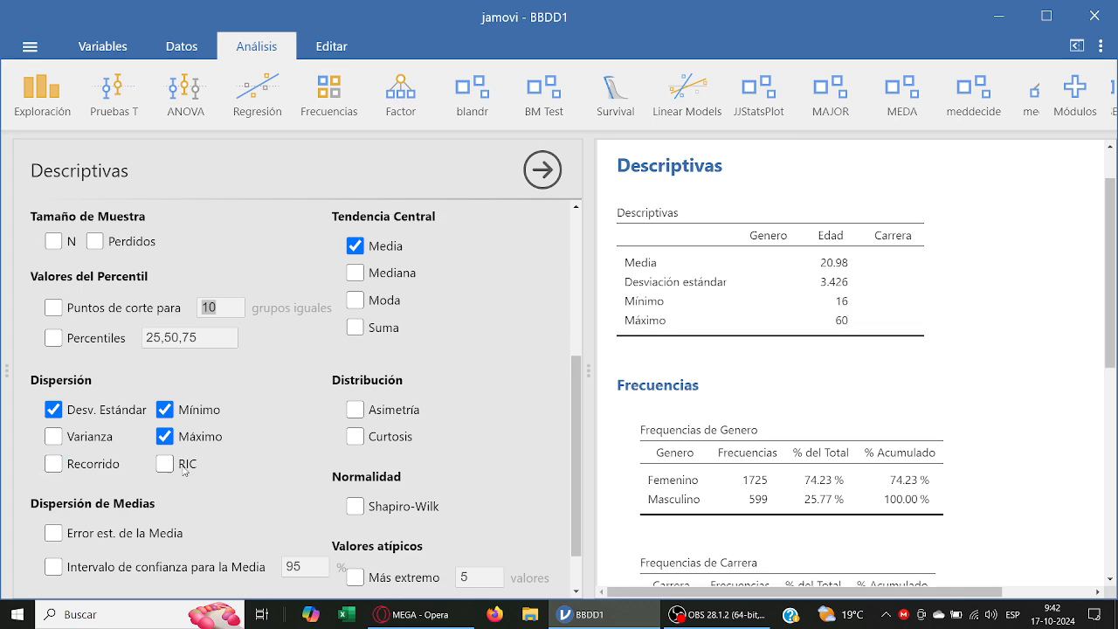
click(182, 467)
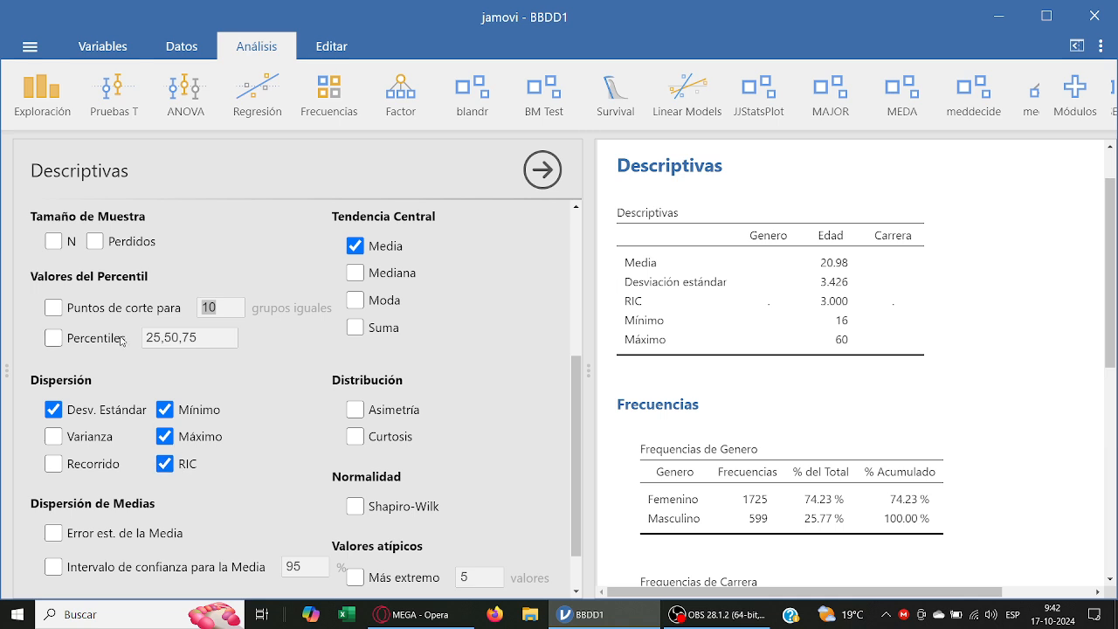
click(94, 343)
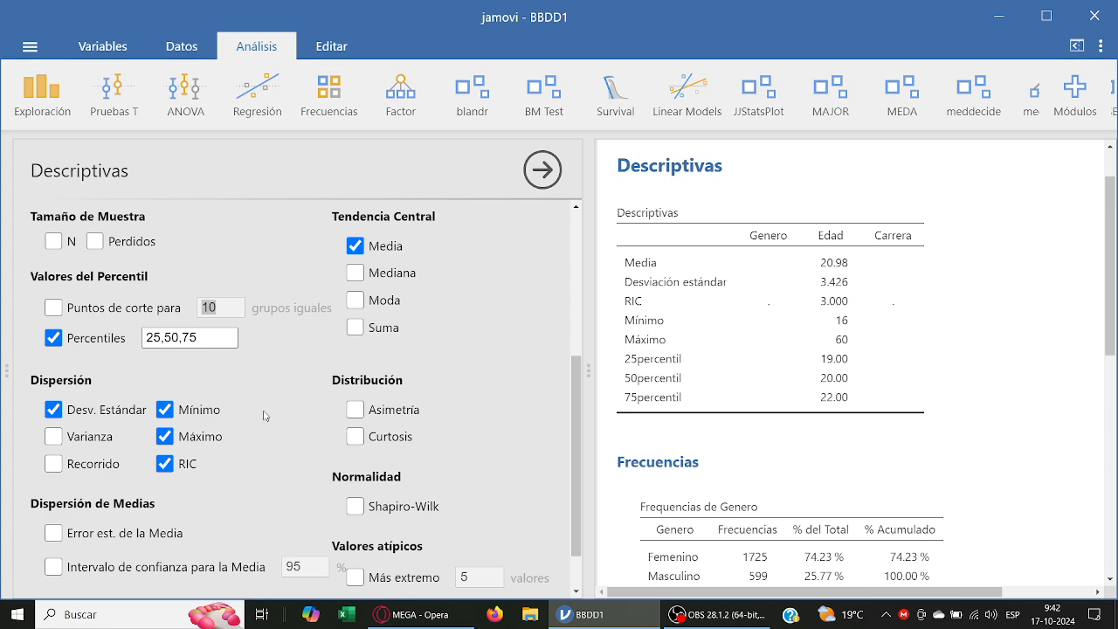
click(175, 463)
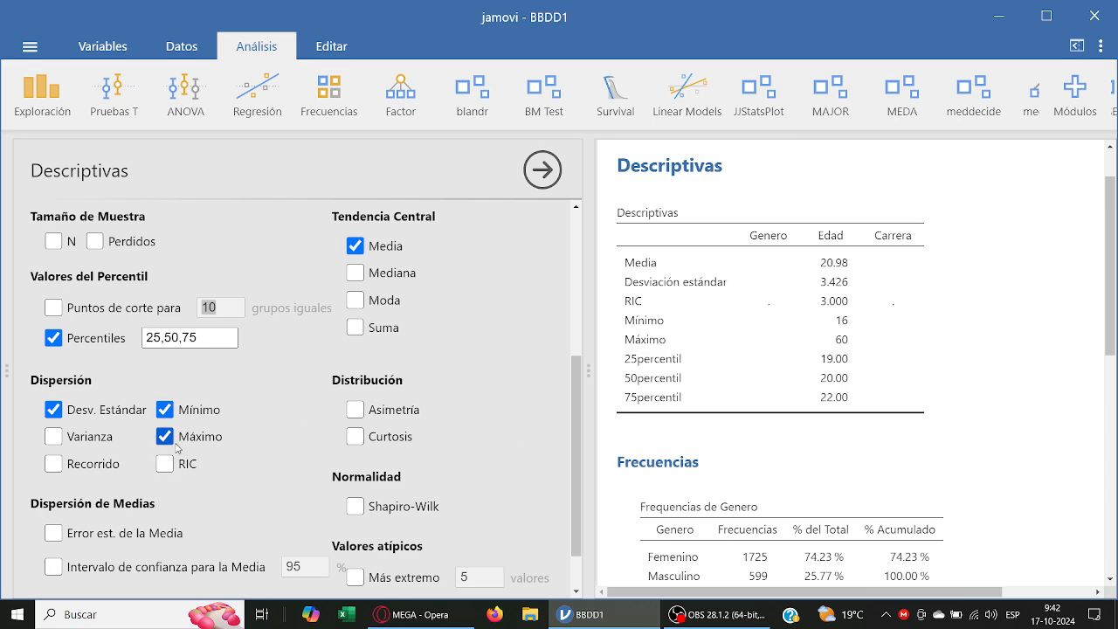
Step: Remove the standard deviation and the Media from the Descriptivas statistics
click(125, 413)
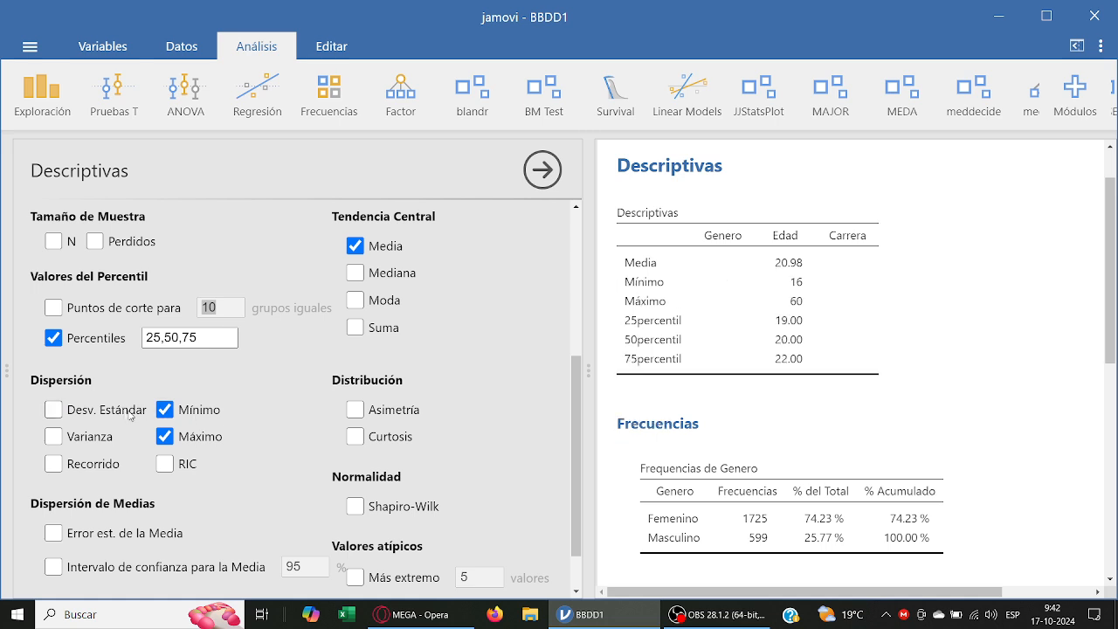
click(81, 414)
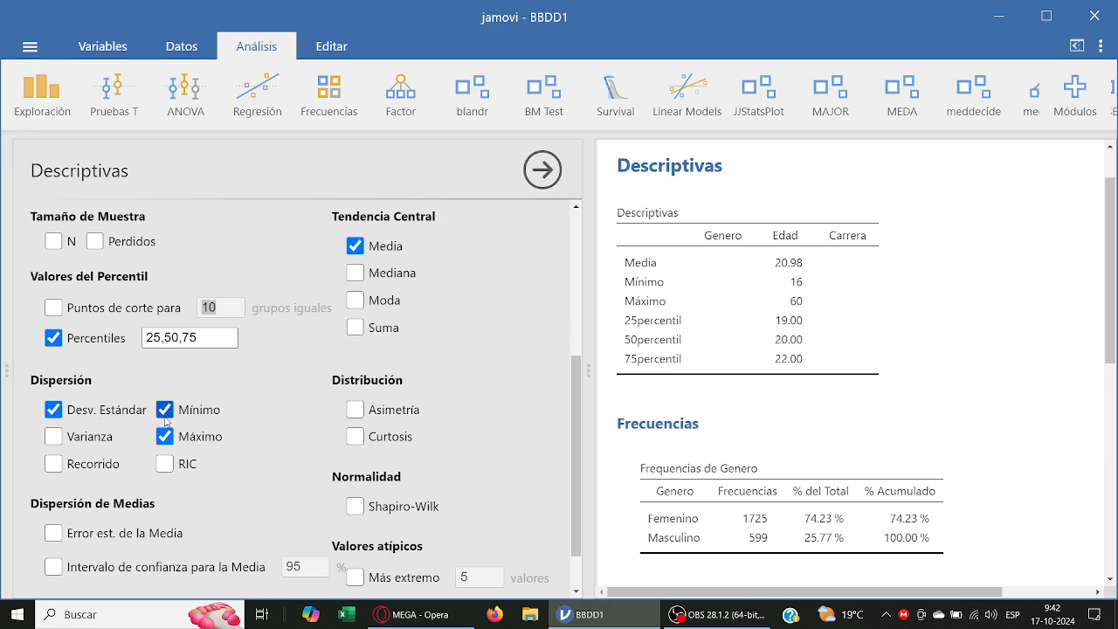
click(123, 412)
click(356, 248)
Step: Try out Mediana and RIC in the Descriptivas table, and turn both off again
click(357, 273)
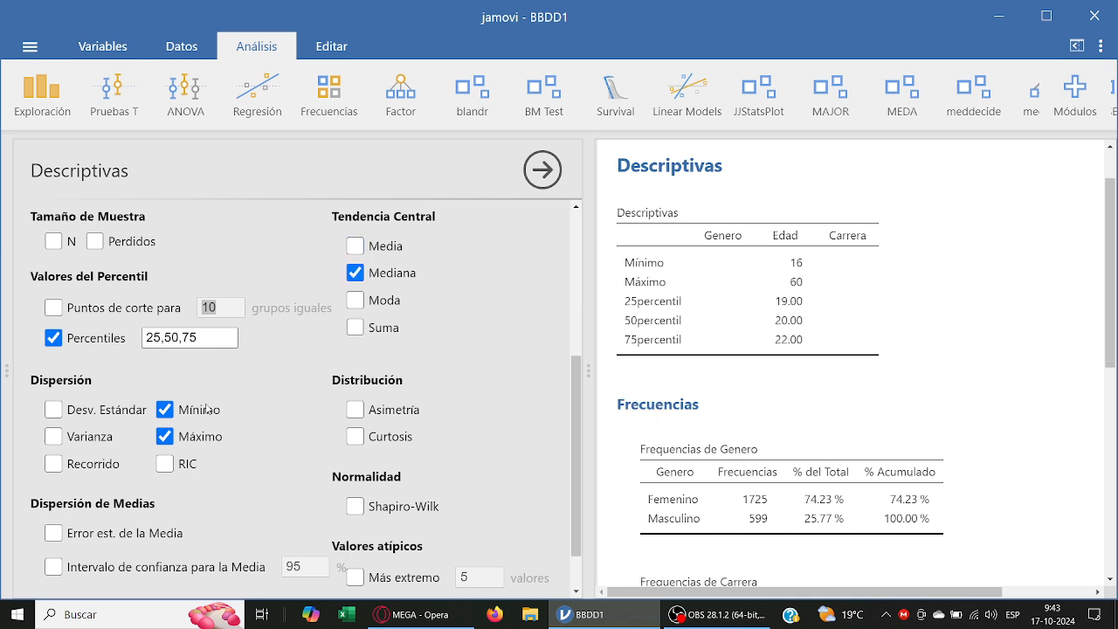
click(165, 464)
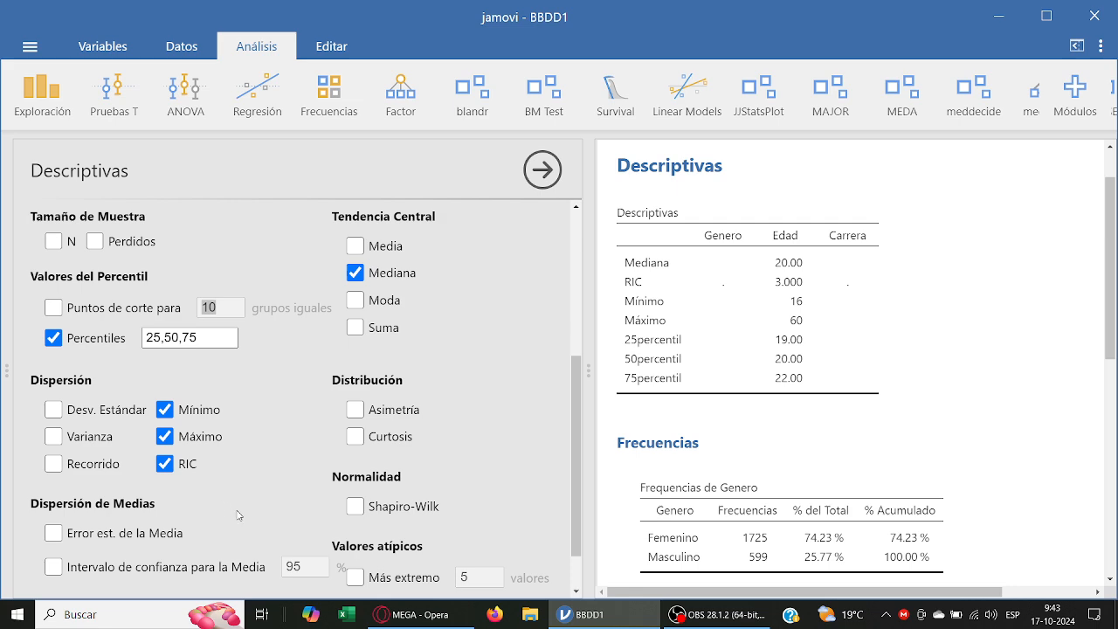
click(164, 464)
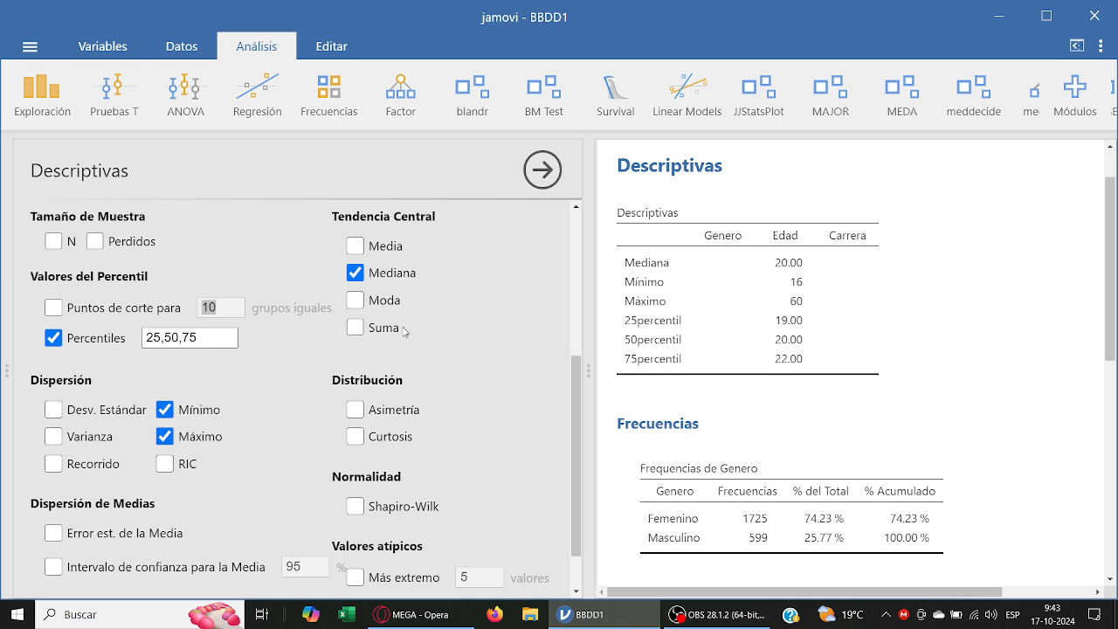
click(354, 272)
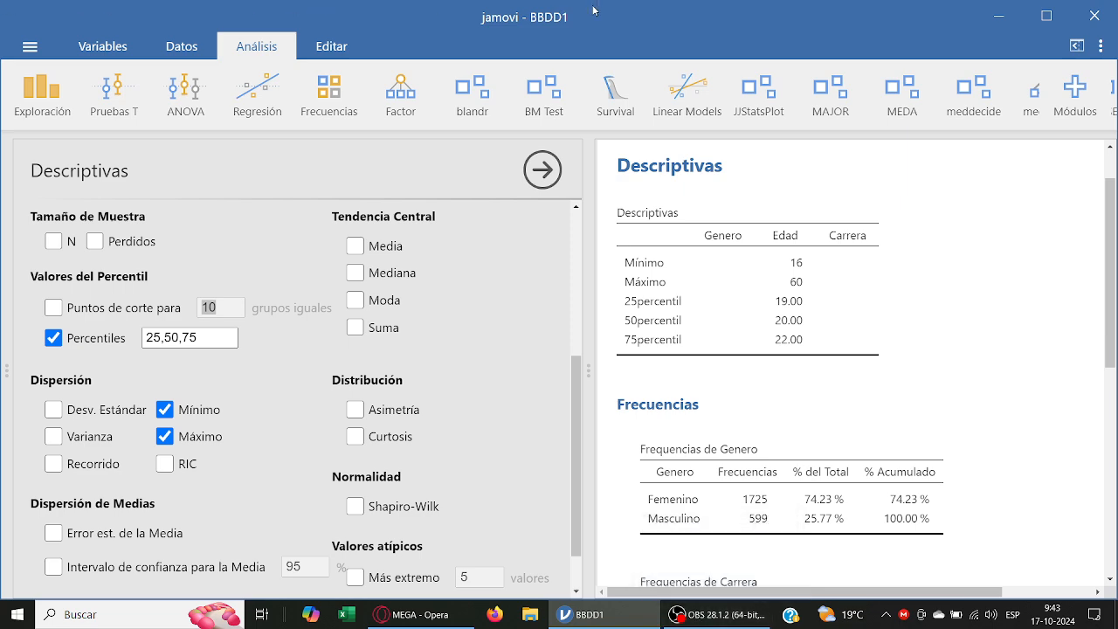
Step: Try out the Asimetría and Curtosis distribution statistics, and turn both off again
scroll(445, 434, down, 3)
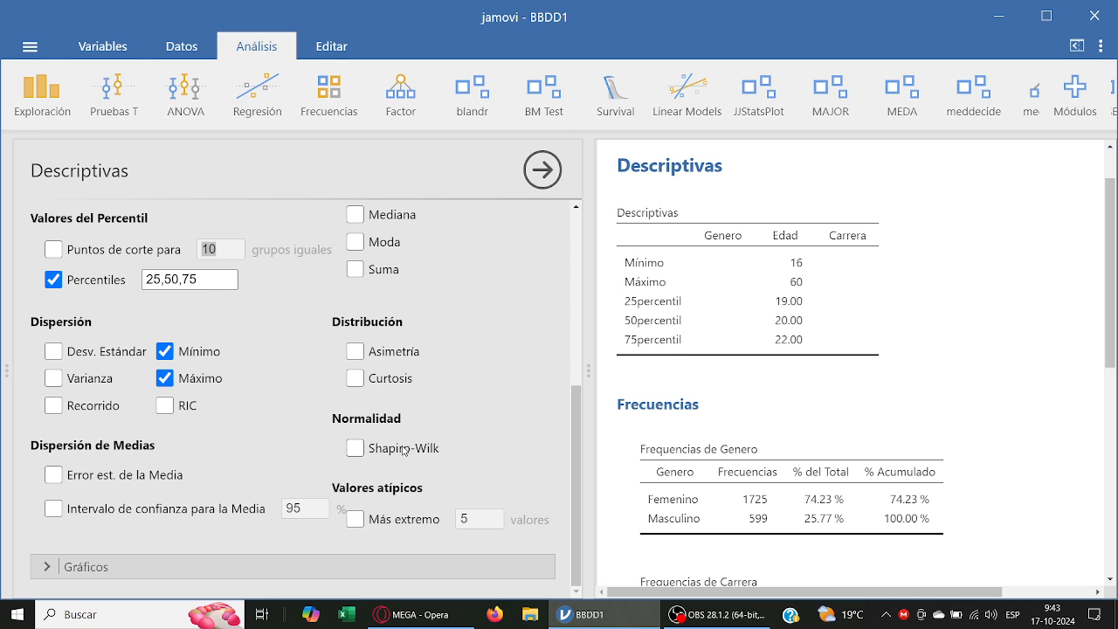
scroll(381, 358, up, 1)
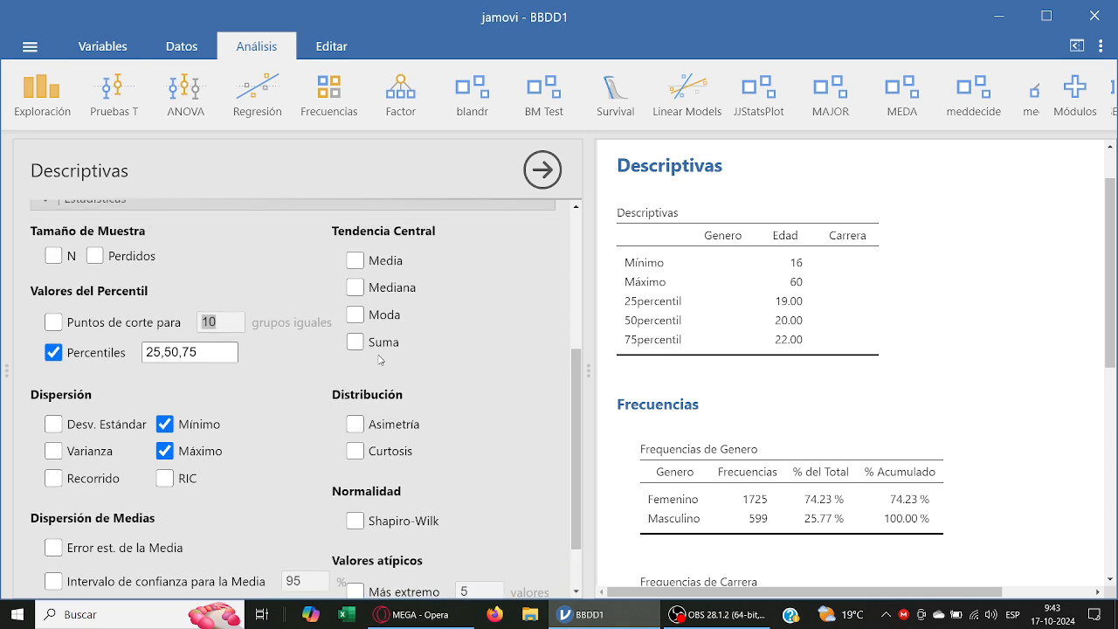
click(356, 424)
click(354, 451)
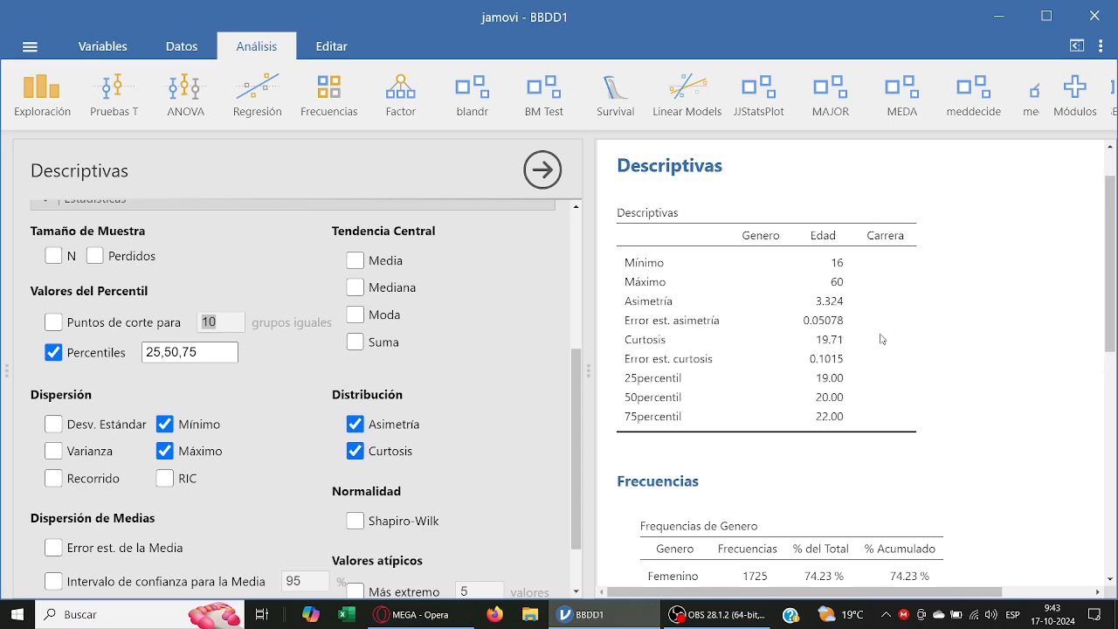
click(355, 424)
click(354, 451)
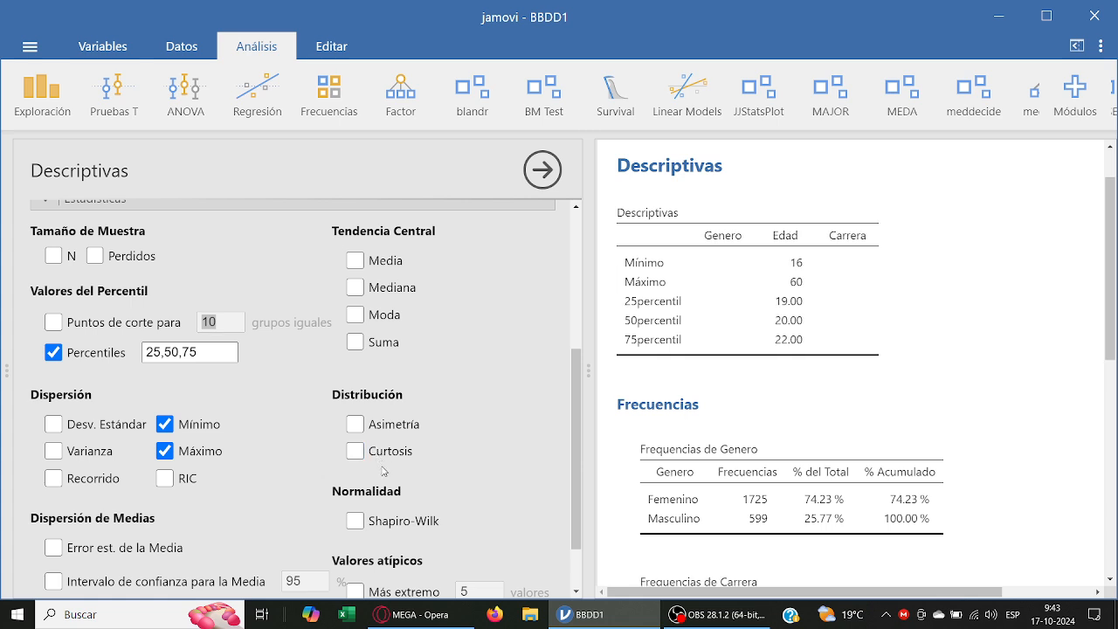
Step: Add the Shapiro-Wilk normality test and review the Descriptivas and frequency tables
scroll(385, 472, down, 1)
click(355, 449)
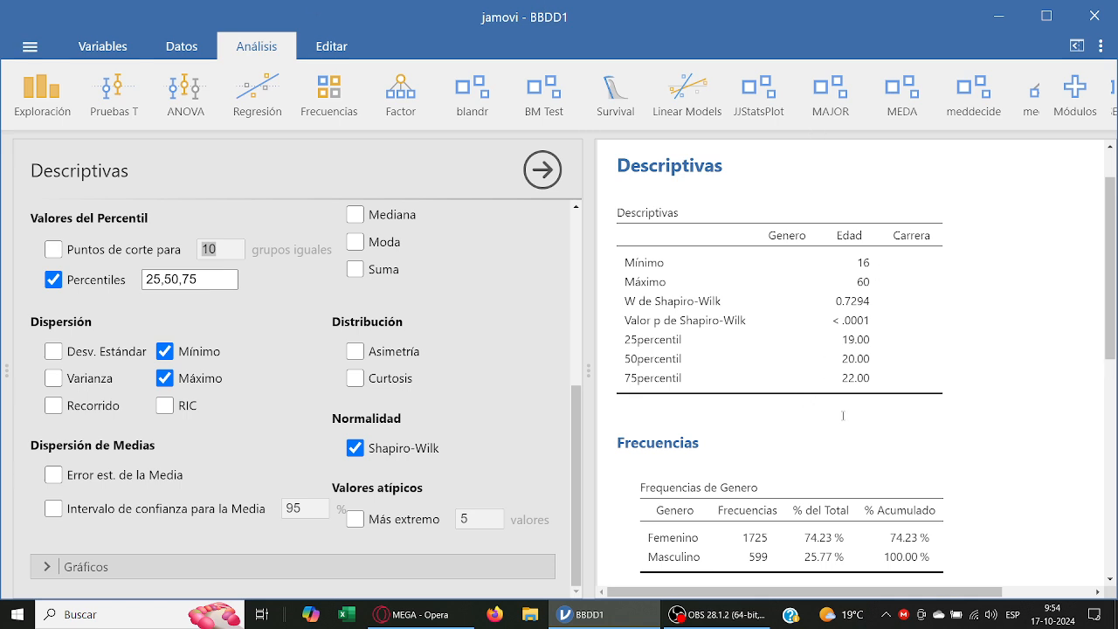
scroll(843, 419, down, 5)
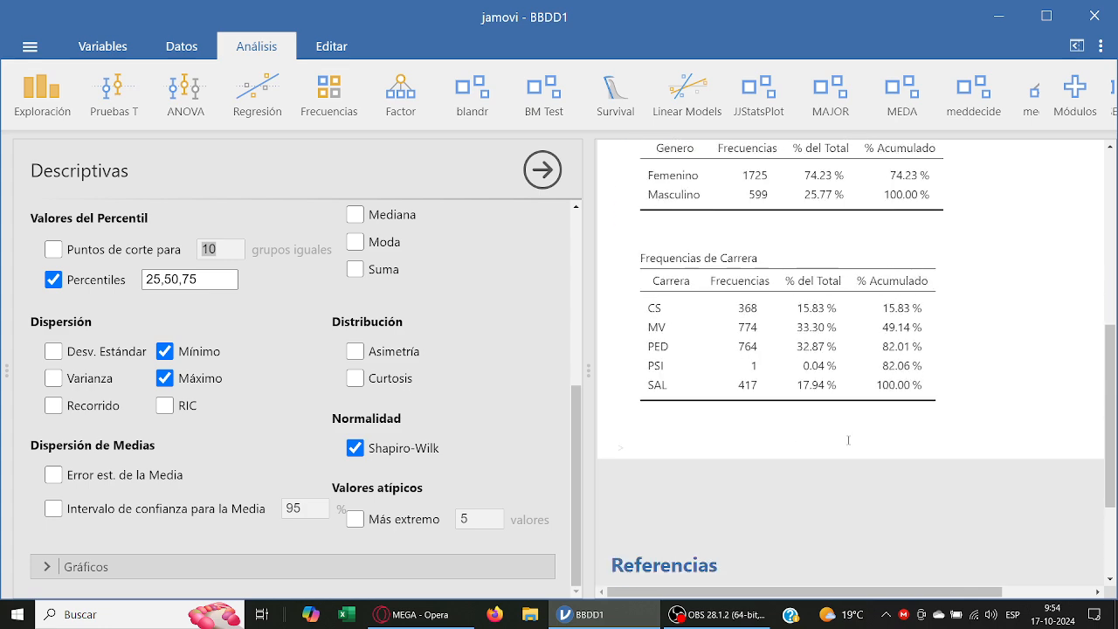
scroll(848, 440, up, 4)
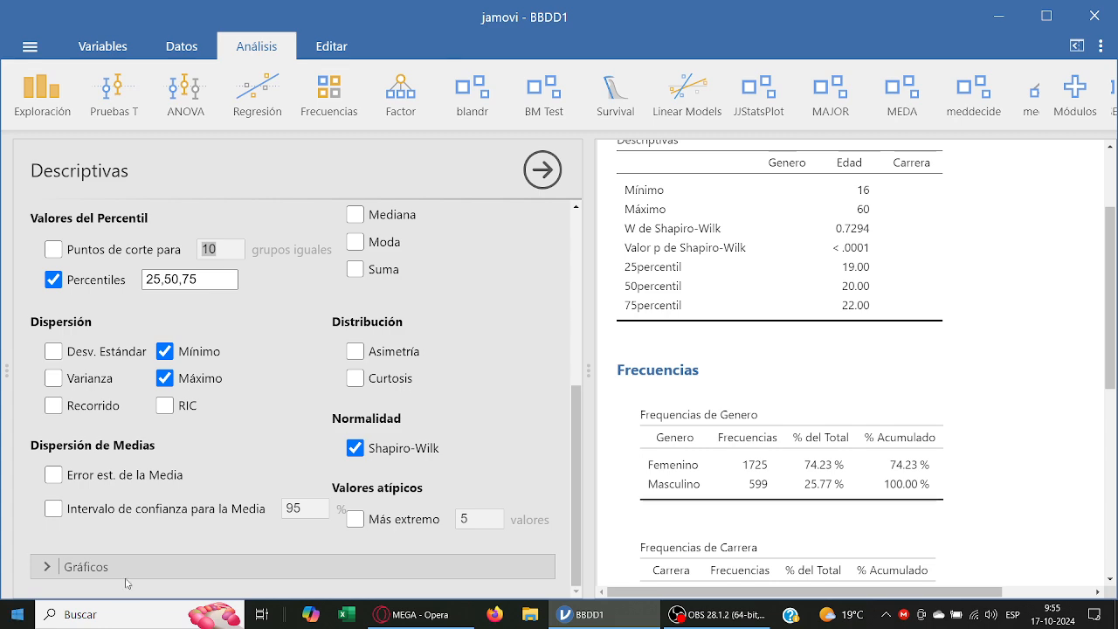
scroll(681, 288, down, 3)
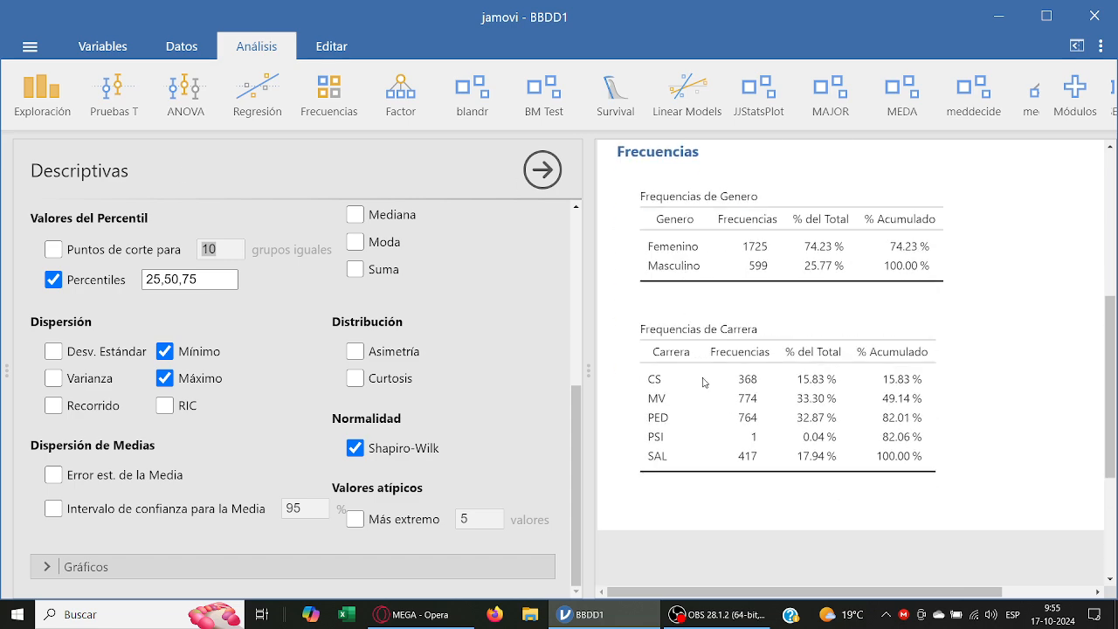
scroll(716, 382, up, 3)
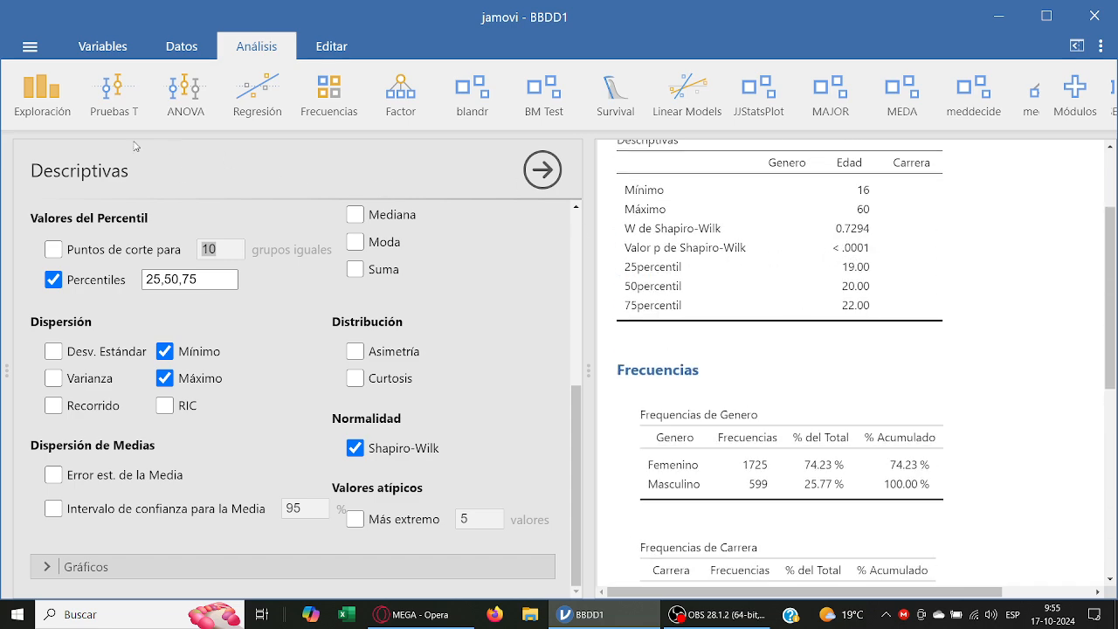
Step: Add a histogram to the descriptives and view the plot for Edad
click(131, 567)
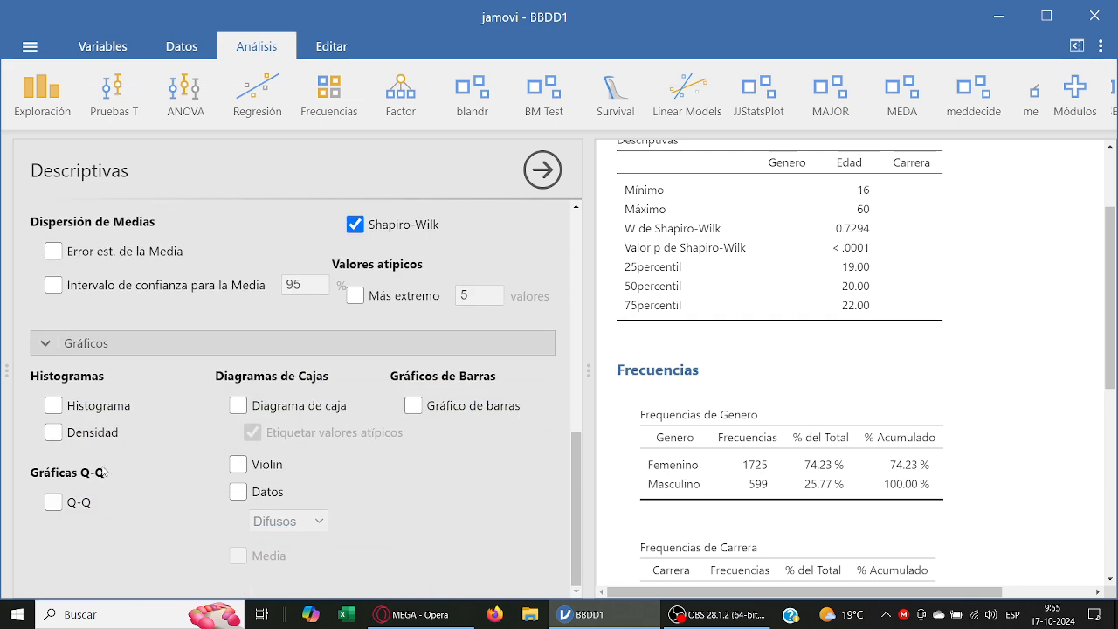
click(52, 407)
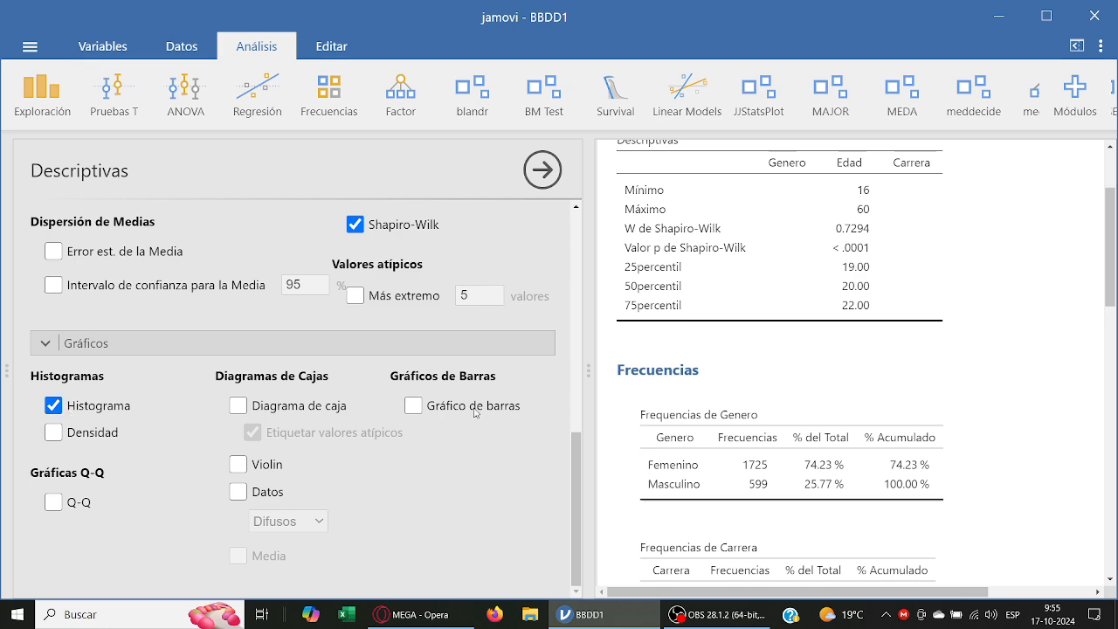
scroll(741, 362, down, 7)
scroll(741, 362, down, 2)
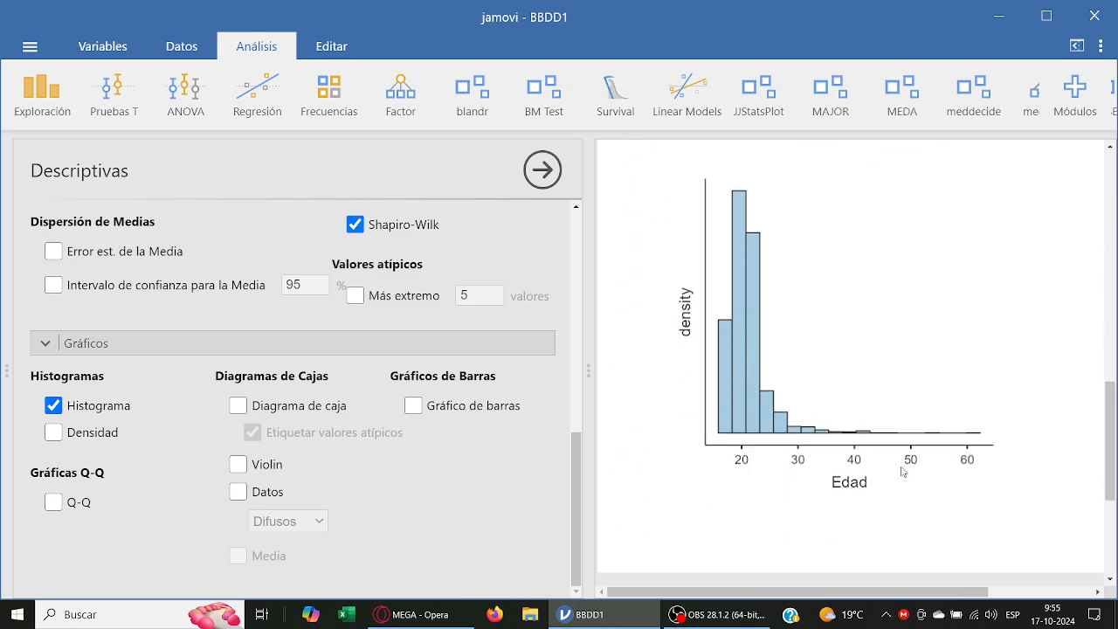
scroll(900, 472, up, 1)
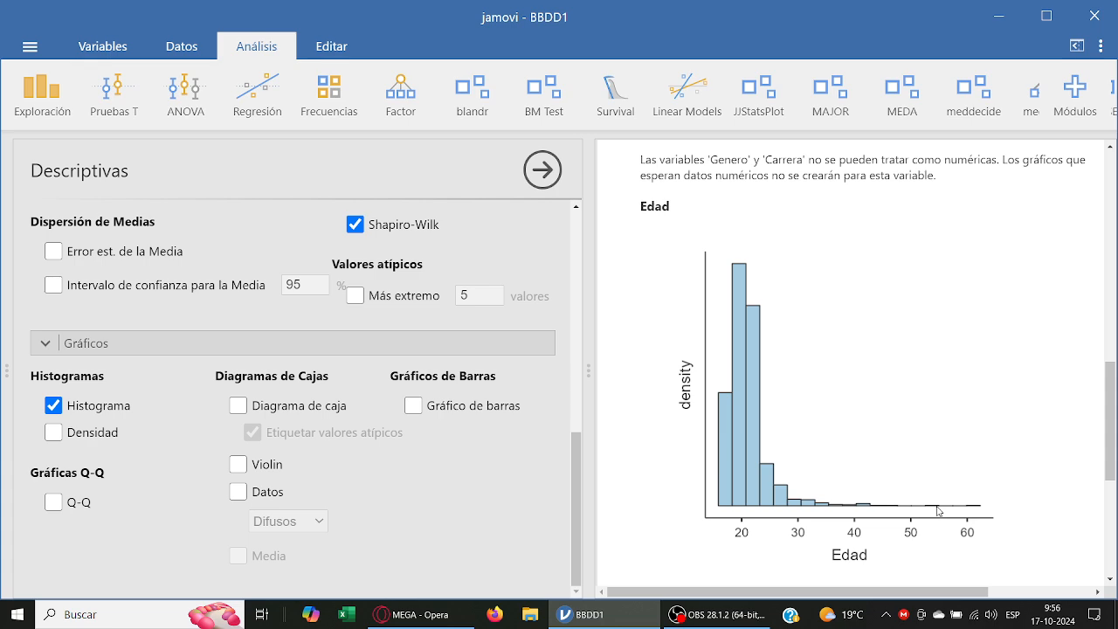
Step: Create a row filter on the data with the condition Edad < 30, and close the filter editor
click(182, 47)
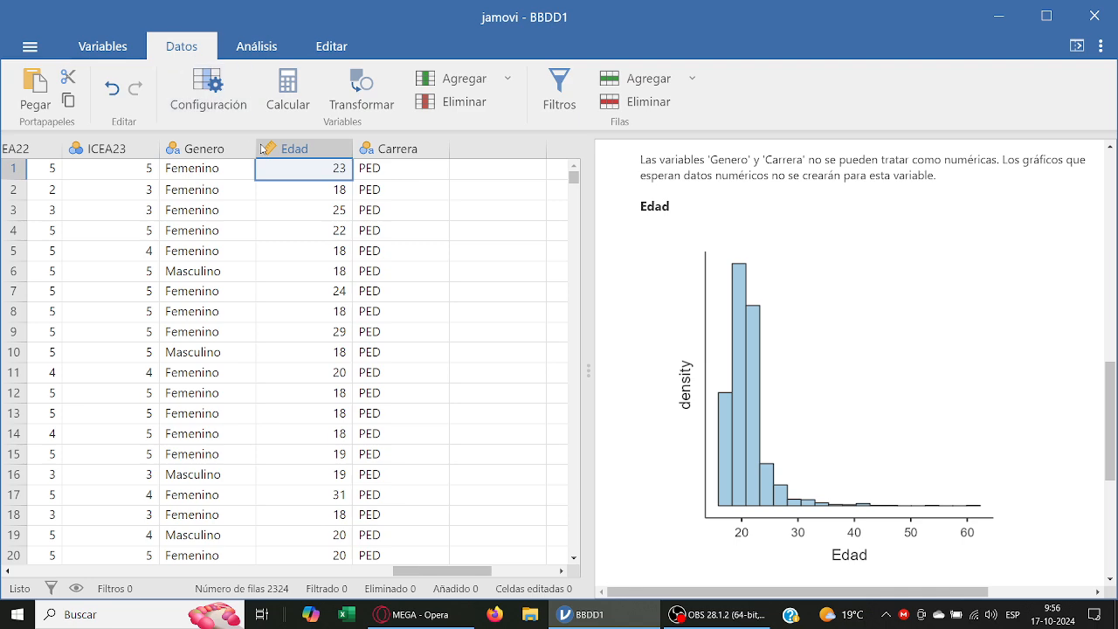
drag(474, 571, 70, 580)
click(559, 87)
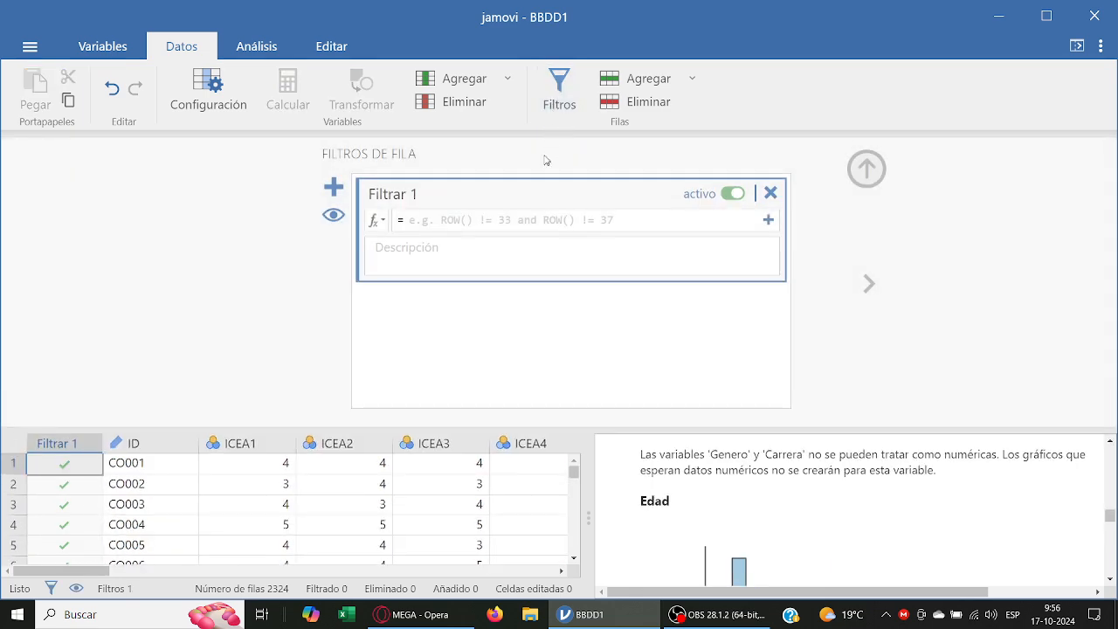
click(494, 225)
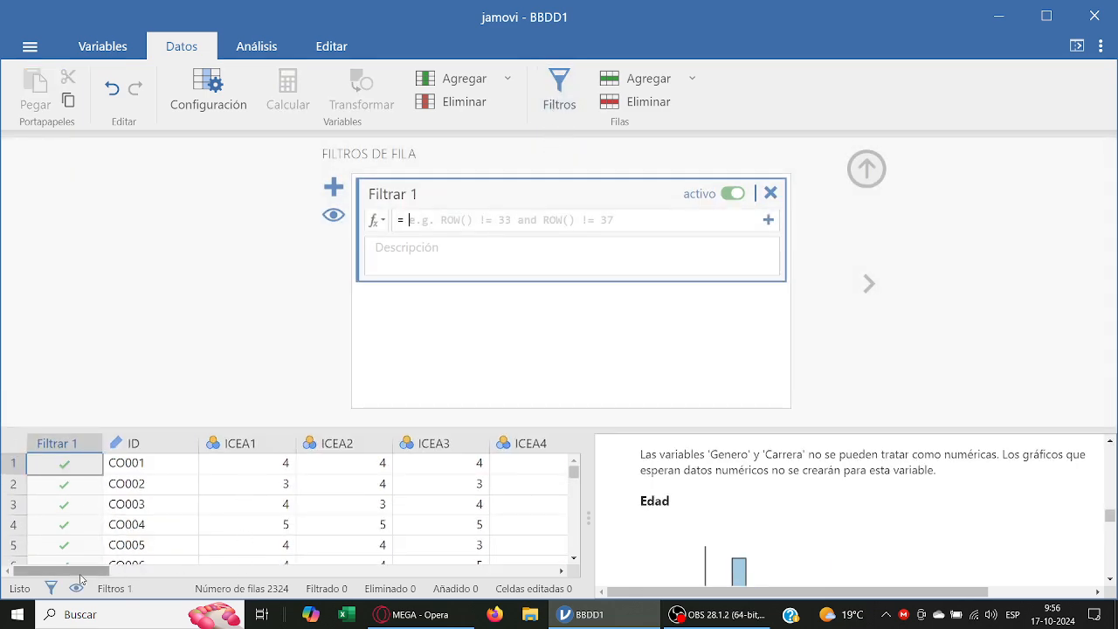
drag(85, 576, 463, 560)
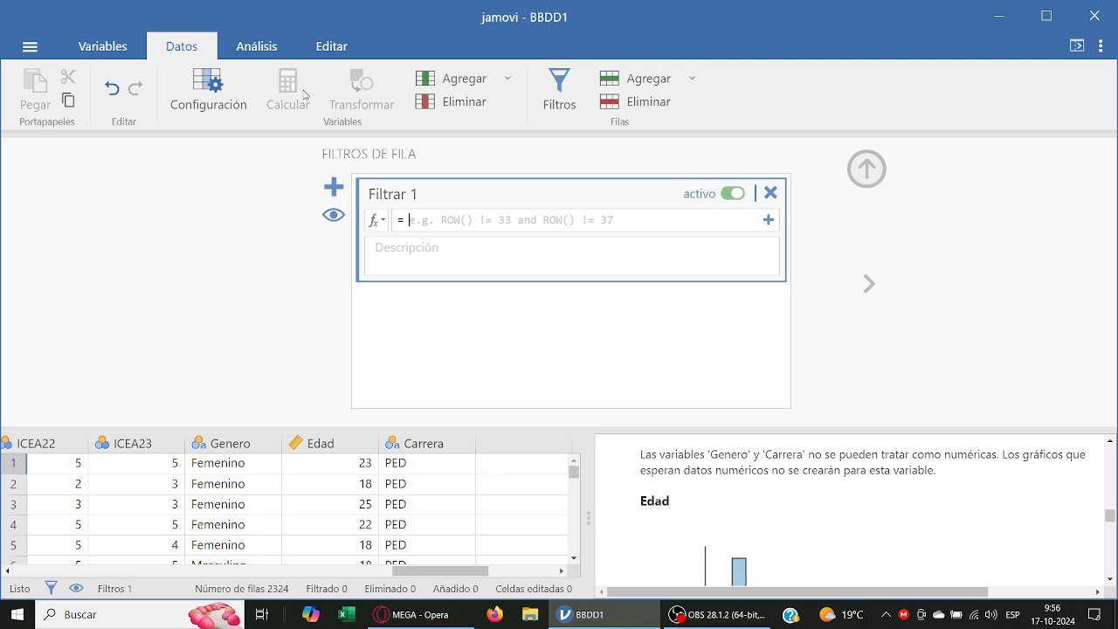
click(467, 226)
text(Edad)
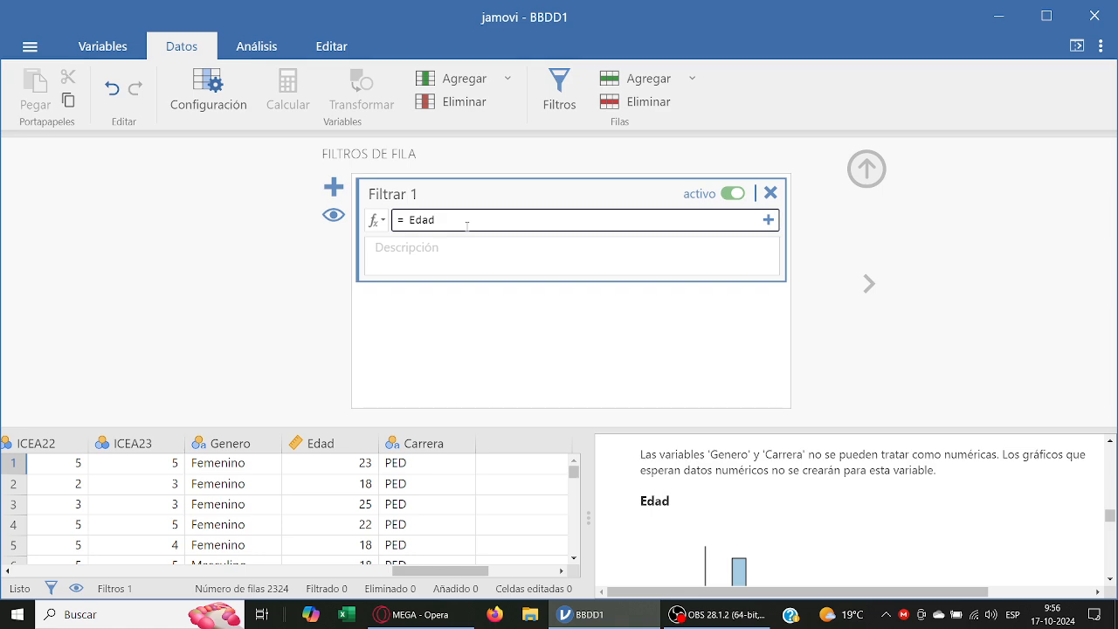
text( < 30)
key(Return)
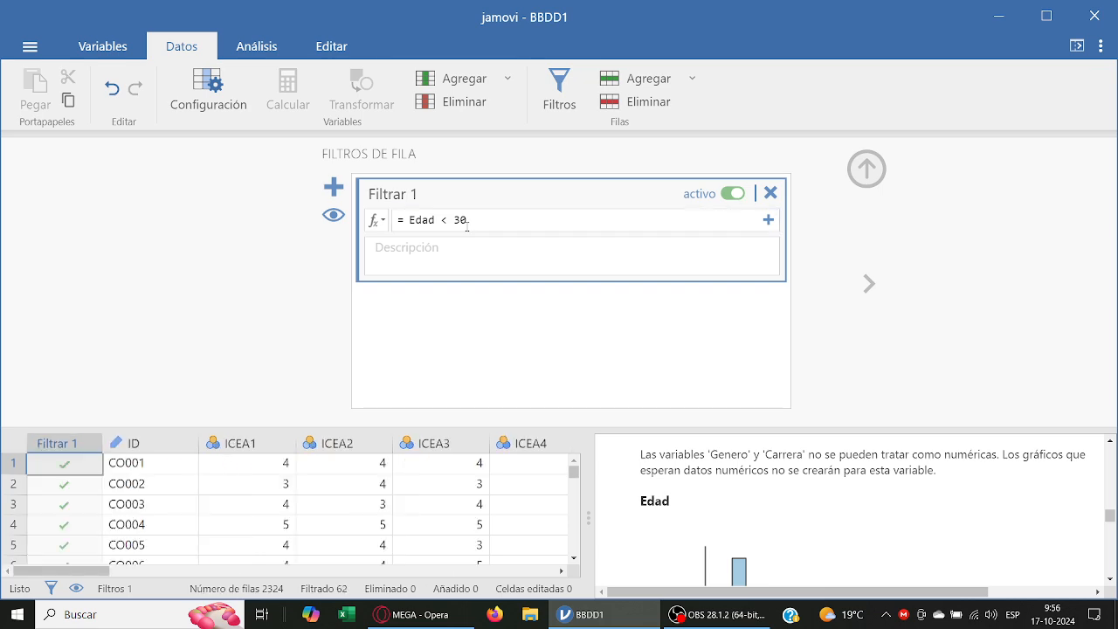
click(867, 170)
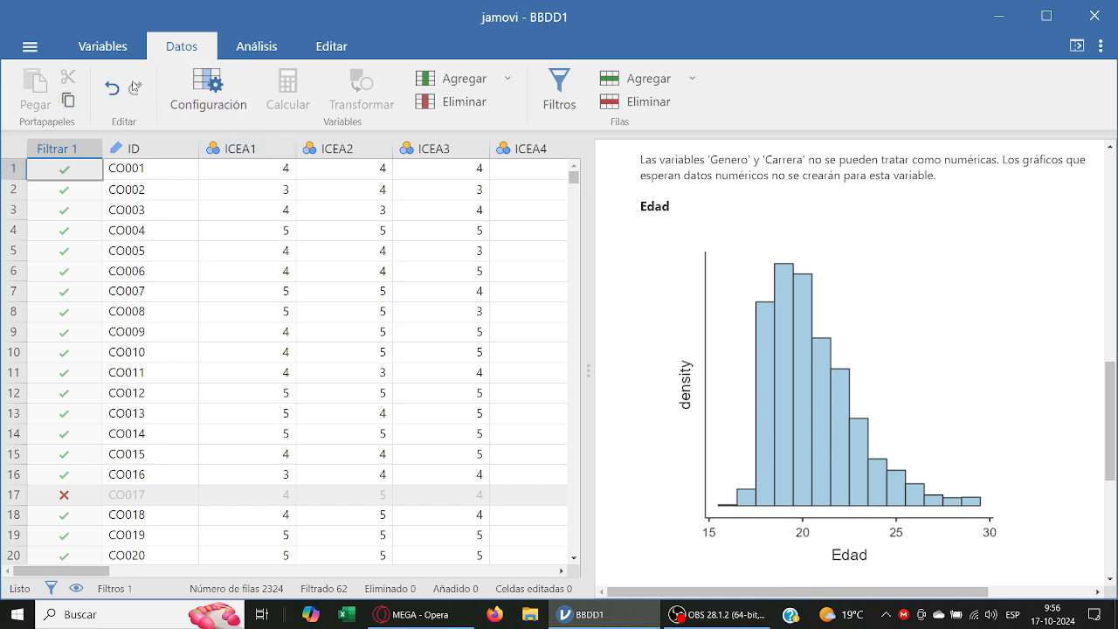
Step: Change the row filter condition to Edad < 25 and close the filter editor
double_click(61, 149)
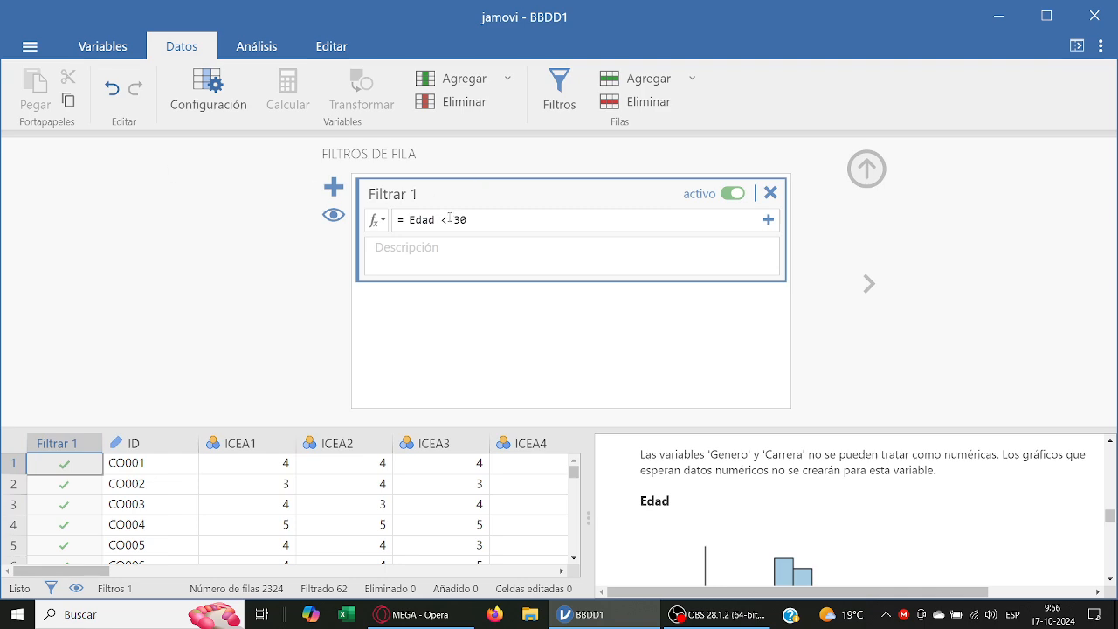
drag(450, 218, 470, 220)
text(25)
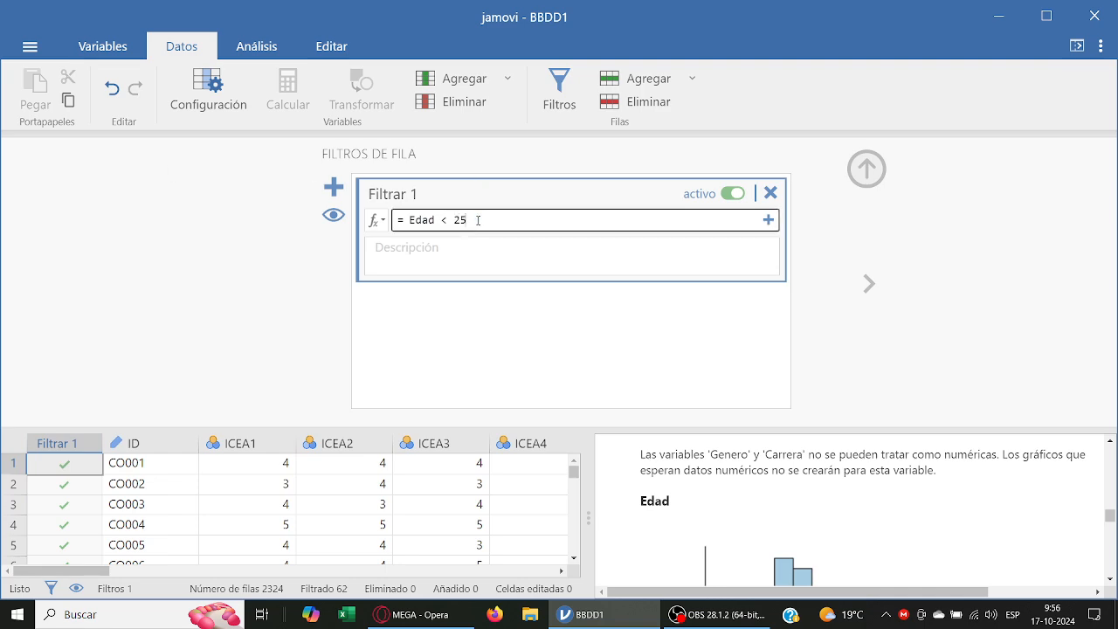
key(Return)
click(871, 183)
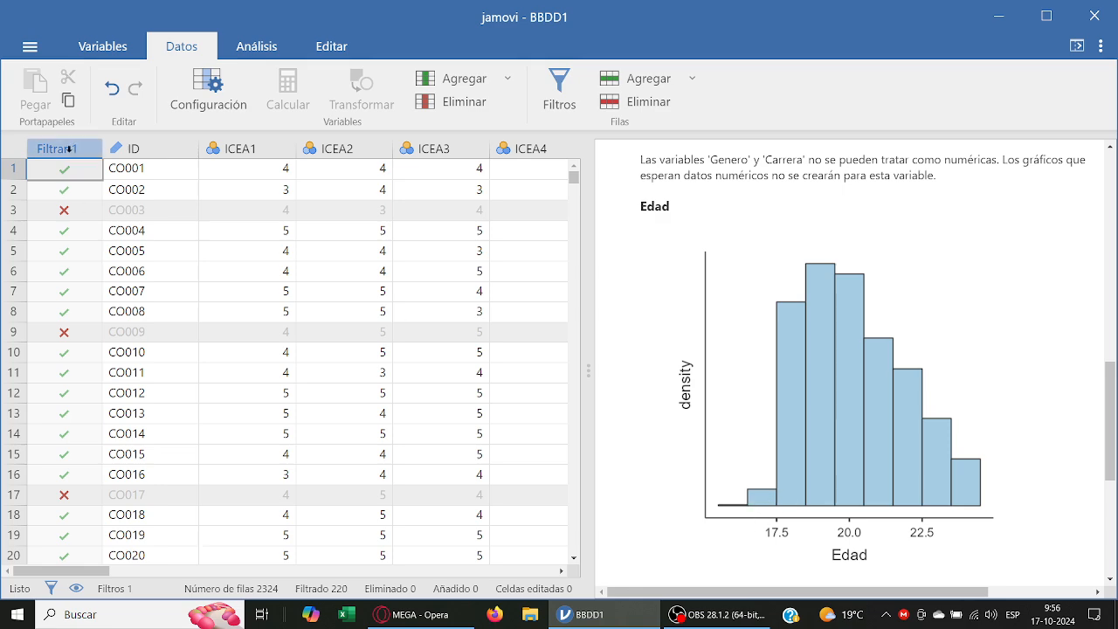
Step: Change the row filter condition to 17 < Edad < 25, close the editor and review the Descriptivas table and Edad histogram
double_click(57, 148)
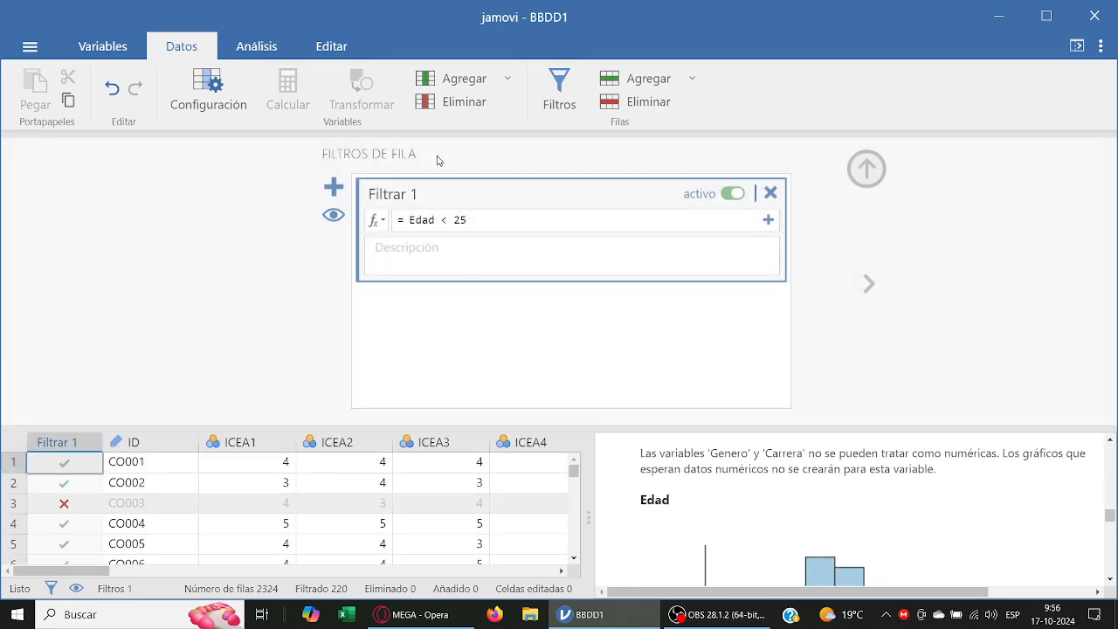
click(423, 211)
text(17)
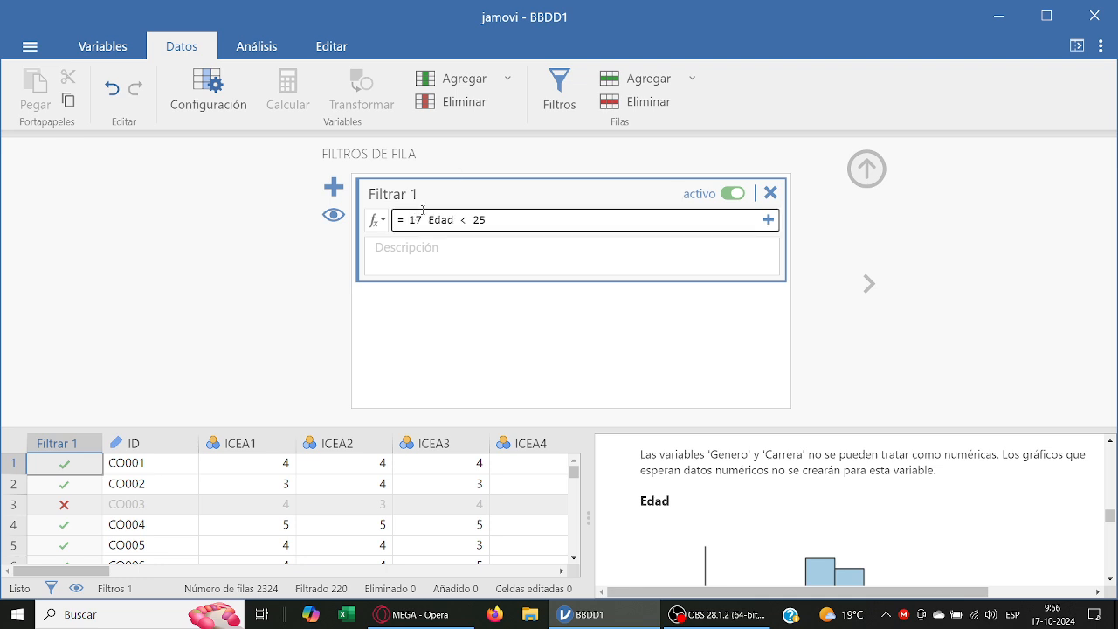
key(BackSpace)
key(BackSpace)
text(7 <)
key(Return)
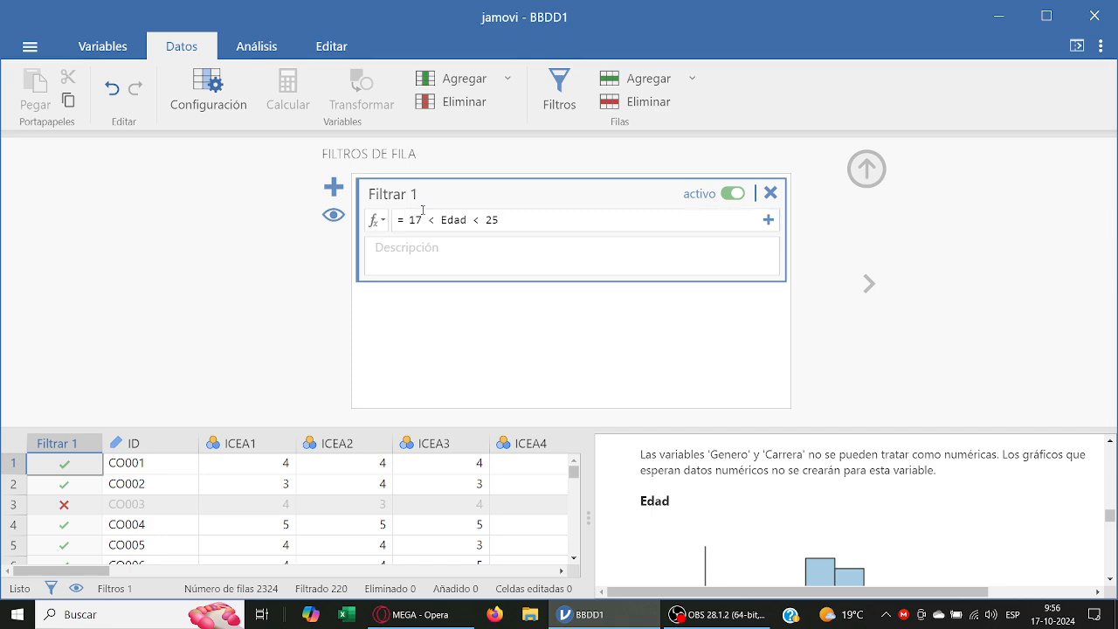
click(867, 168)
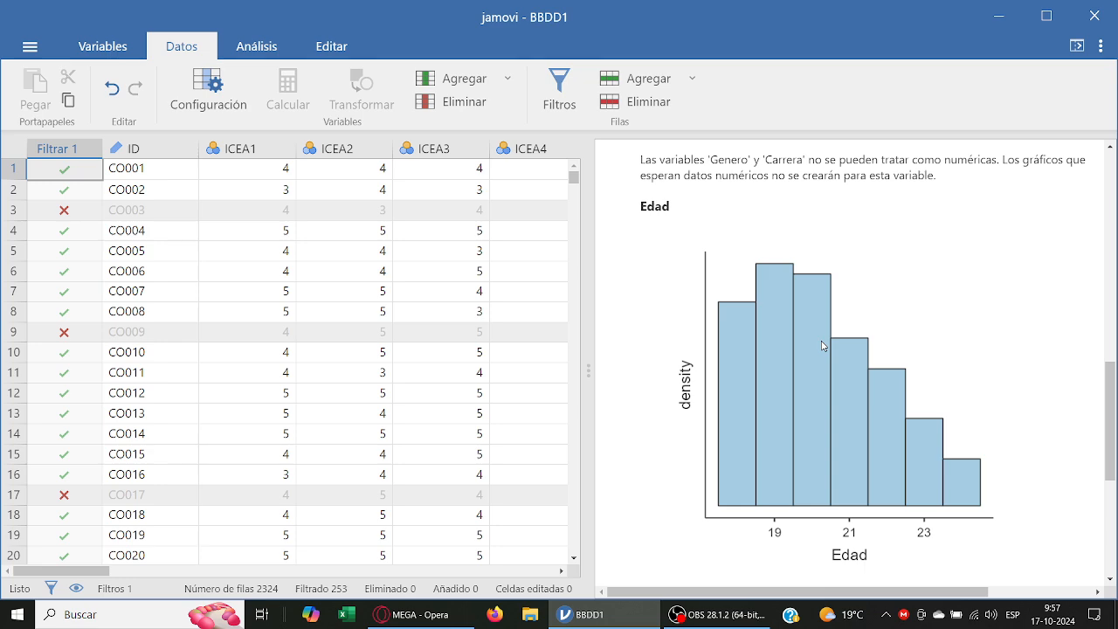
scroll(870, 413, up, 10)
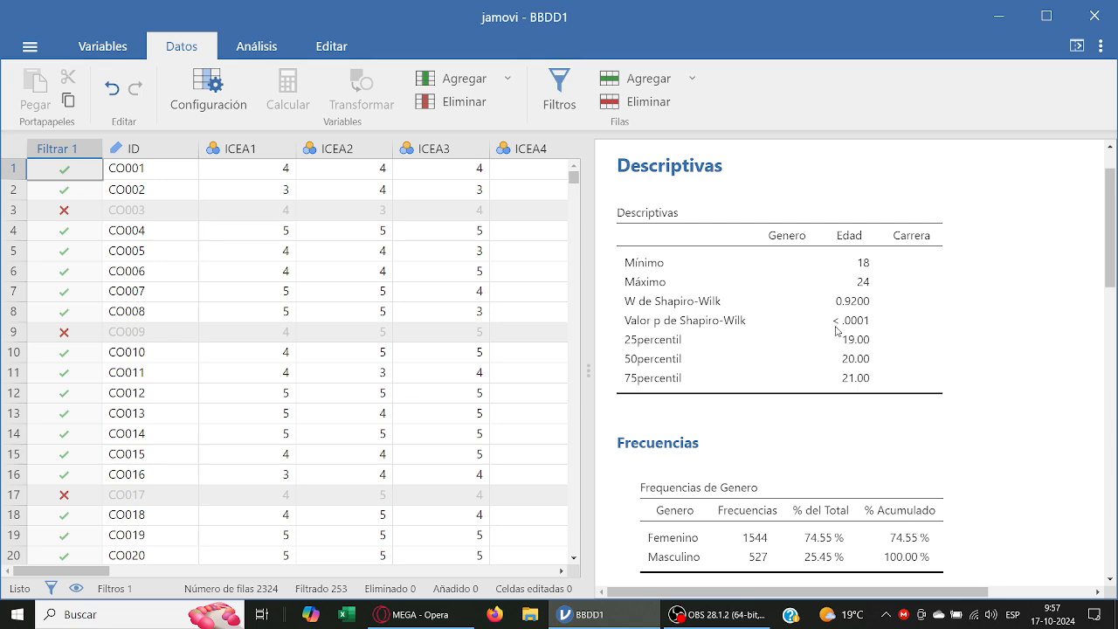
scroll(843, 367, down, 6)
scroll(833, 405, down, 2)
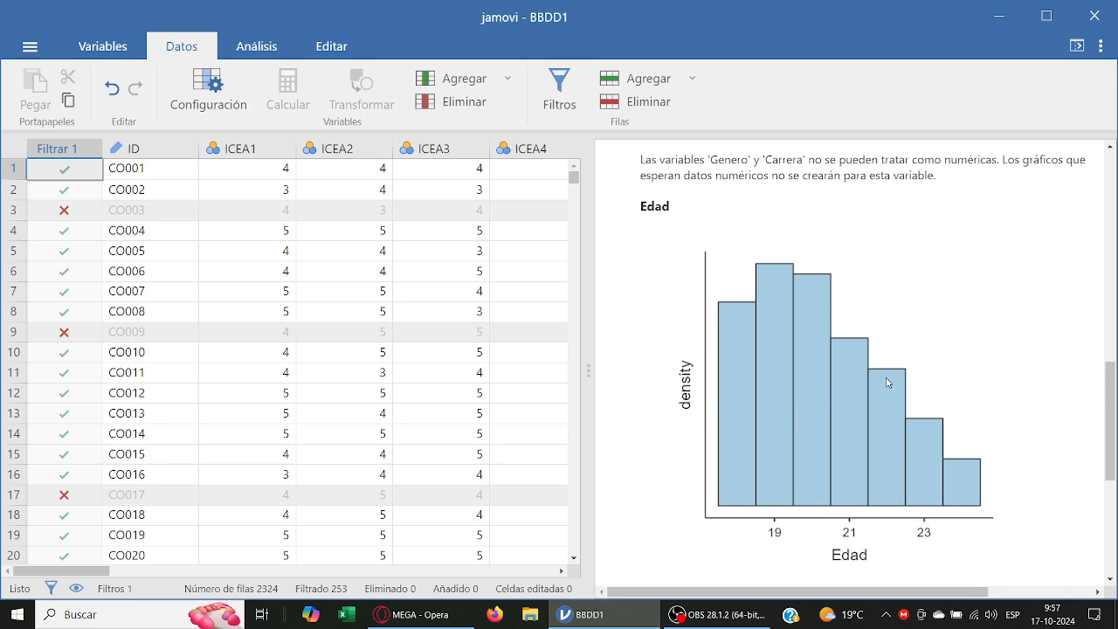
Step: Deactivate the Edad row filter and close the filter editor
double_click(46, 154)
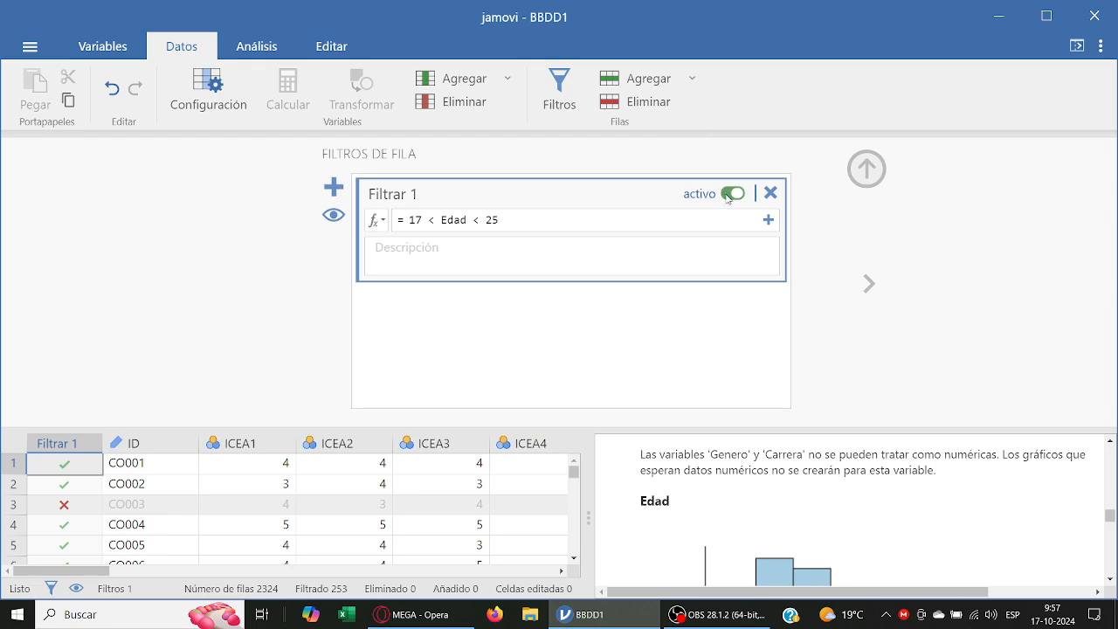
click(730, 193)
click(866, 169)
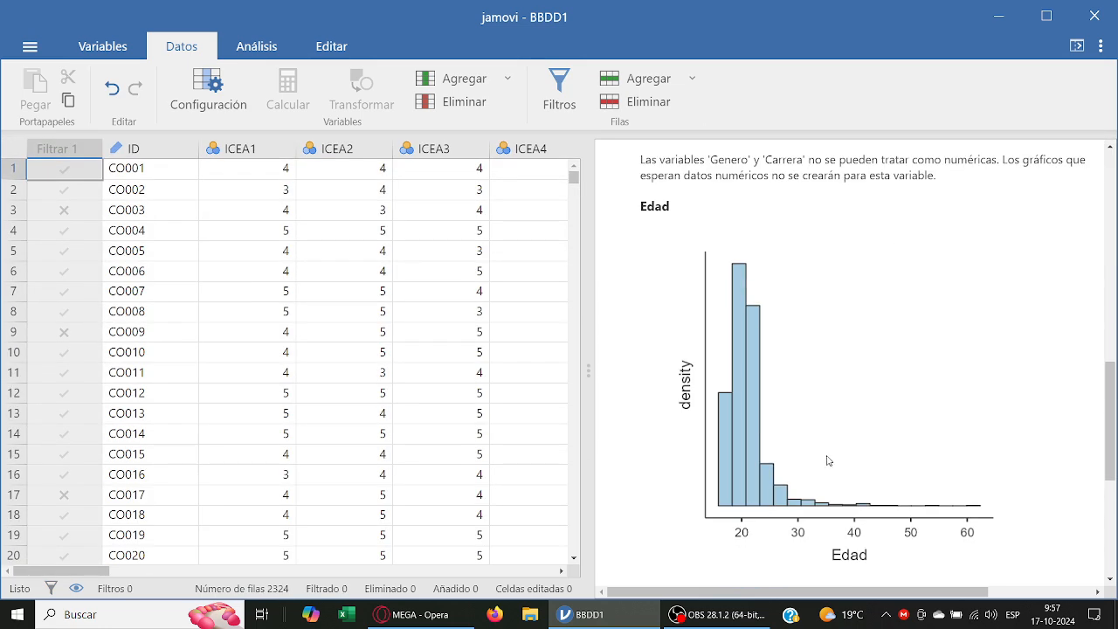
Step: Add box plots with labelled outliers and bar plots to the descriptives, and view the Edad and Carrera charts
click(830, 447)
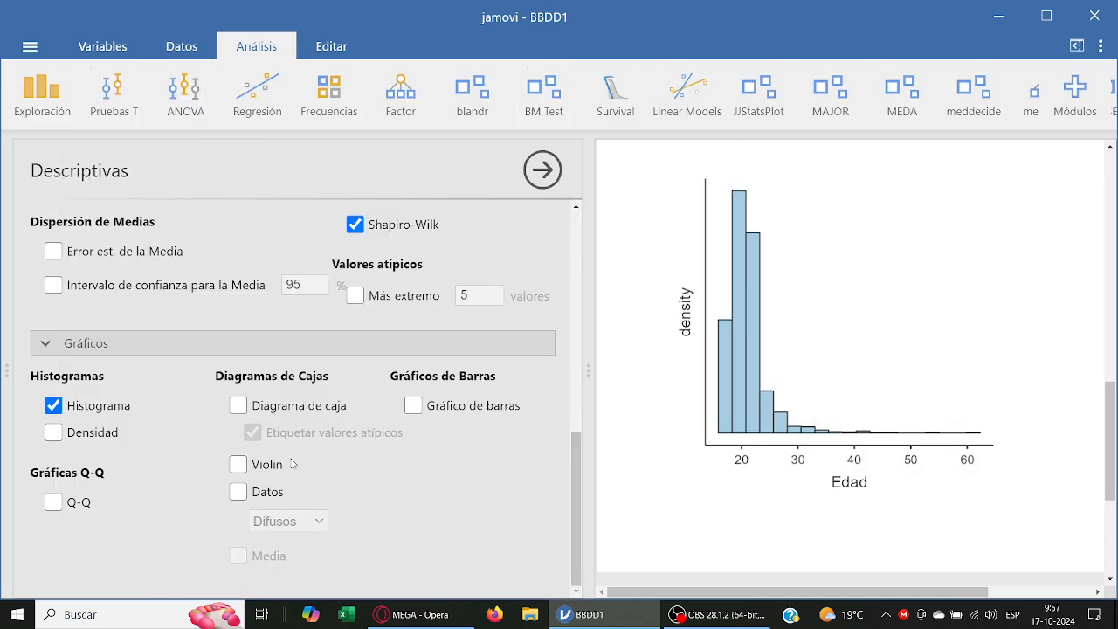
click(238, 406)
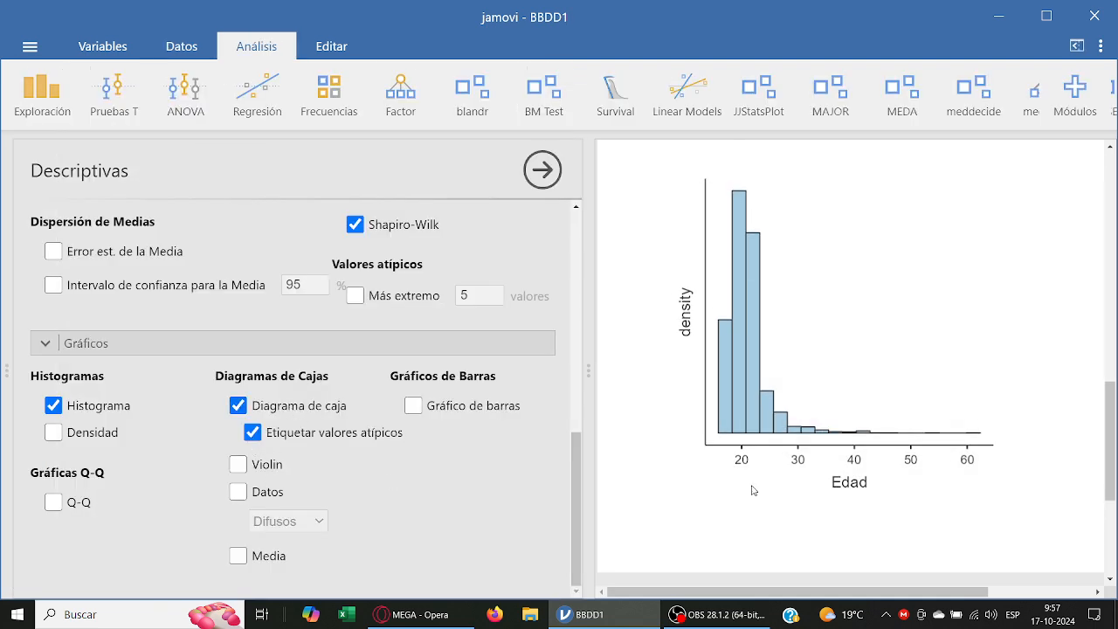
scroll(860, 465, down, 4)
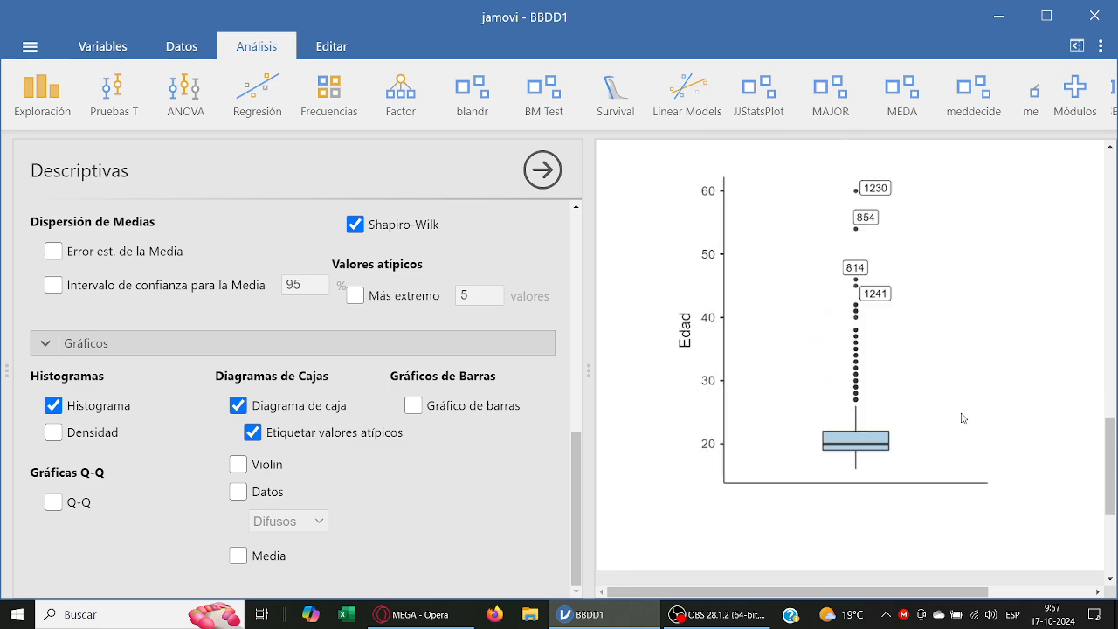
scroll(931, 437, up, 1)
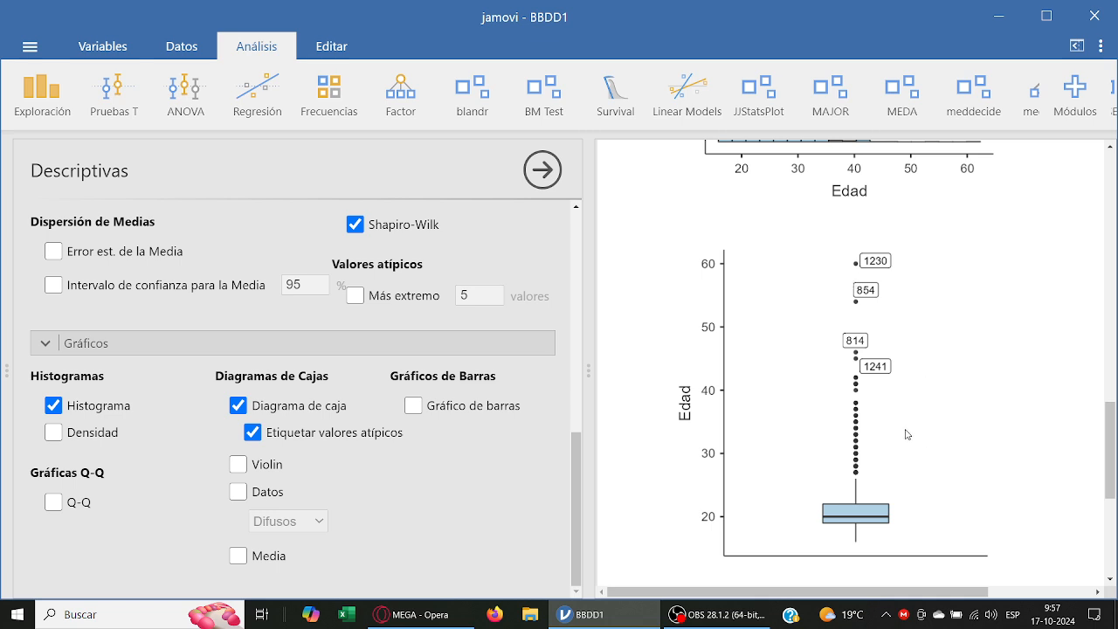
click(412, 406)
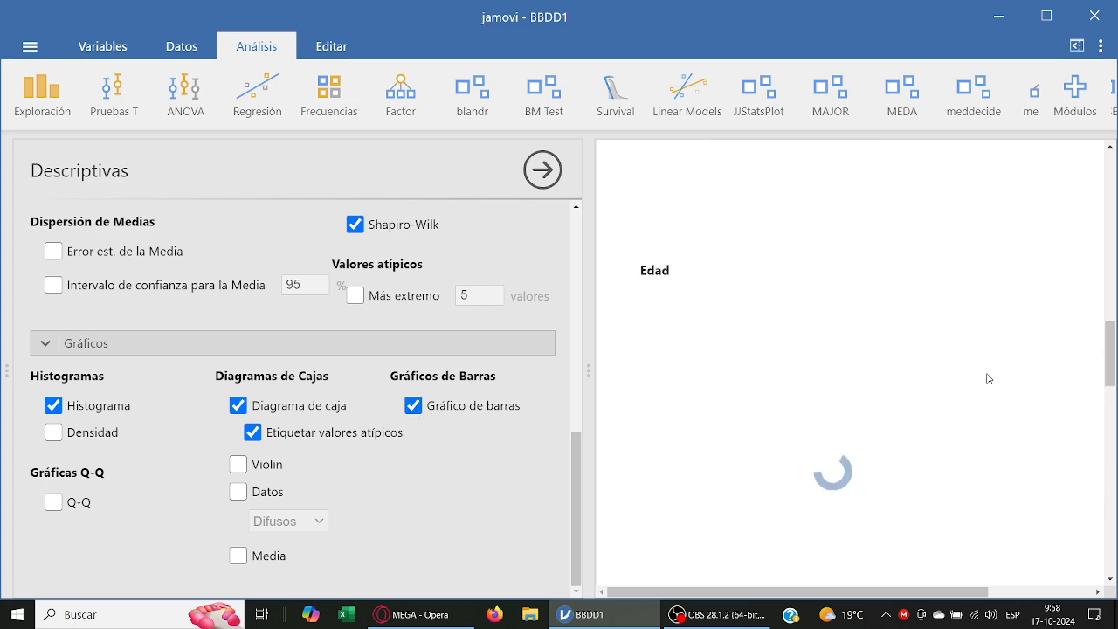
drag(1104, 307, 1107, 503)
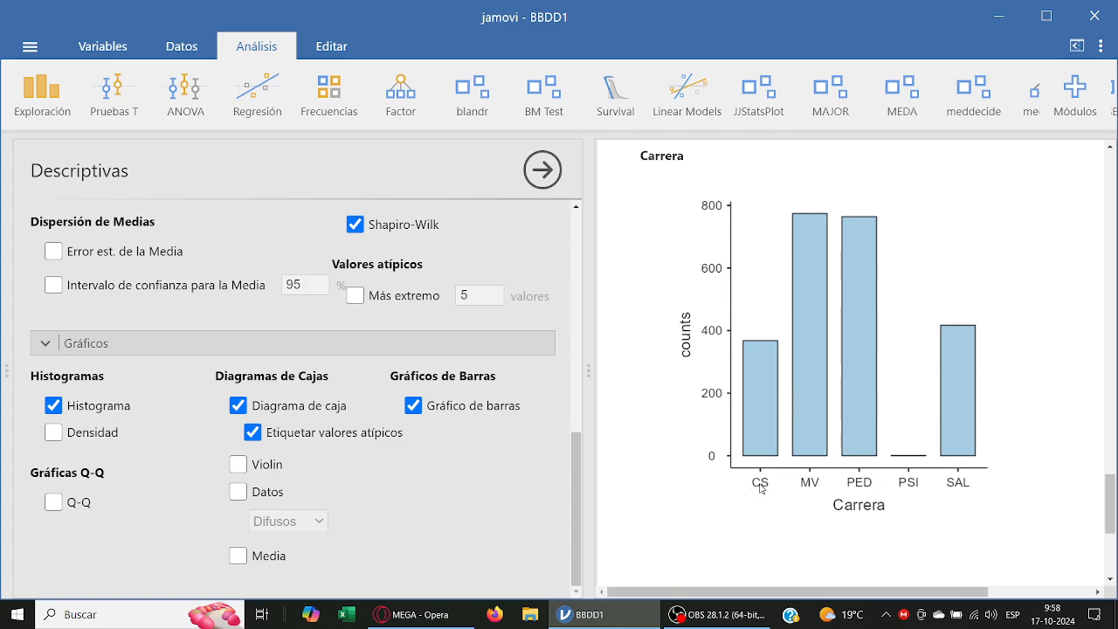
Step: Relabel the CS level of the Carrera variable as Ciencias Sociales and close the variable editor
click(191, 46)
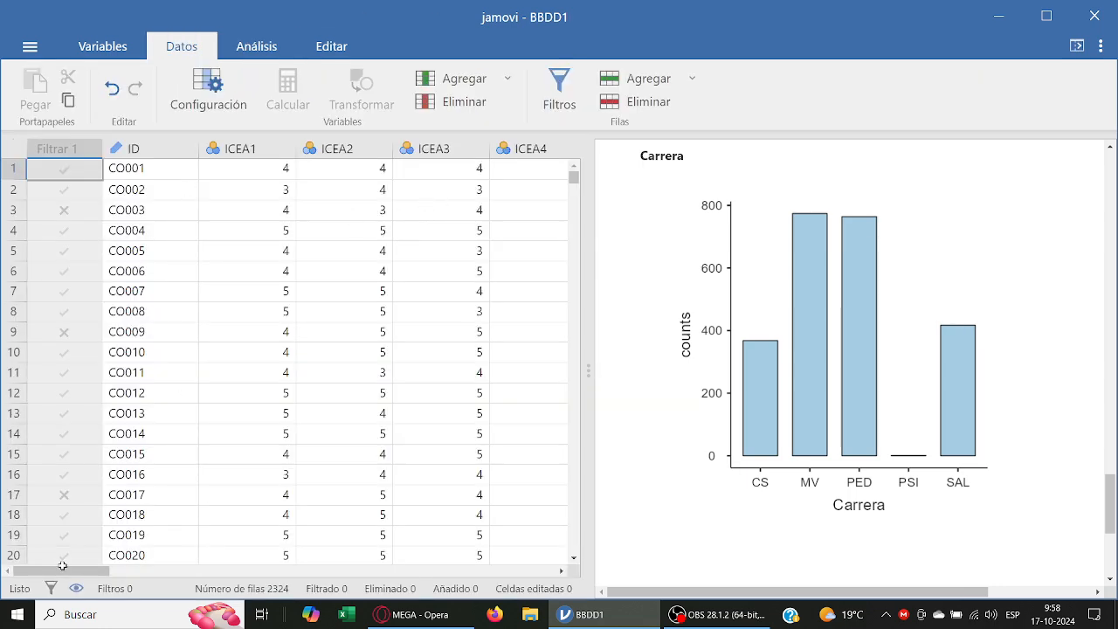
drag(63, 570, 439, 579)
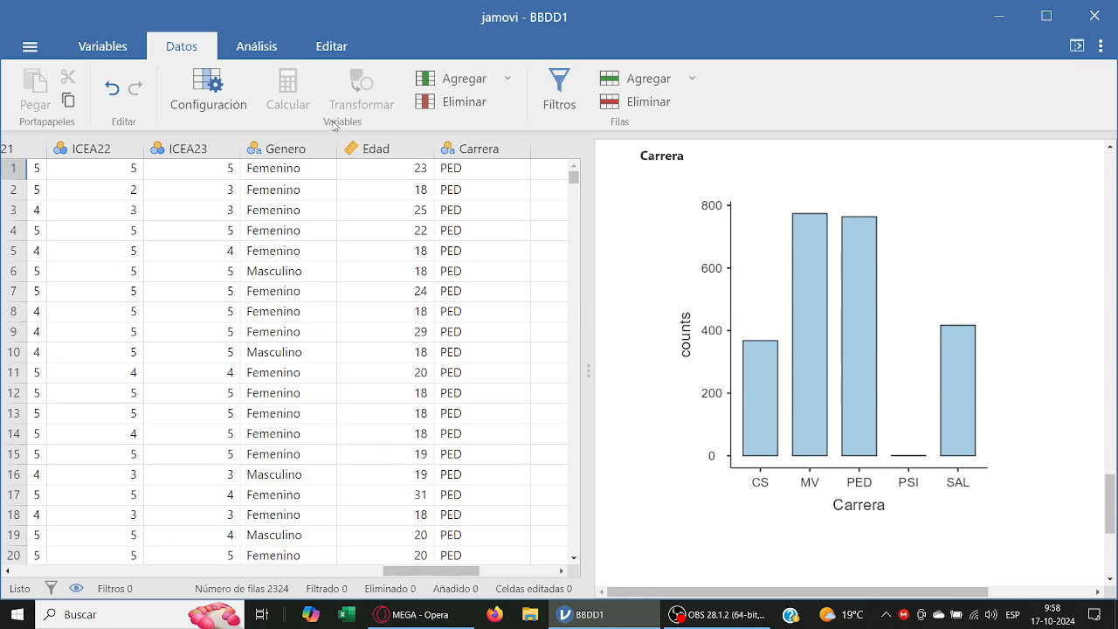
double_click(441, 146)
double_click(634, 267)
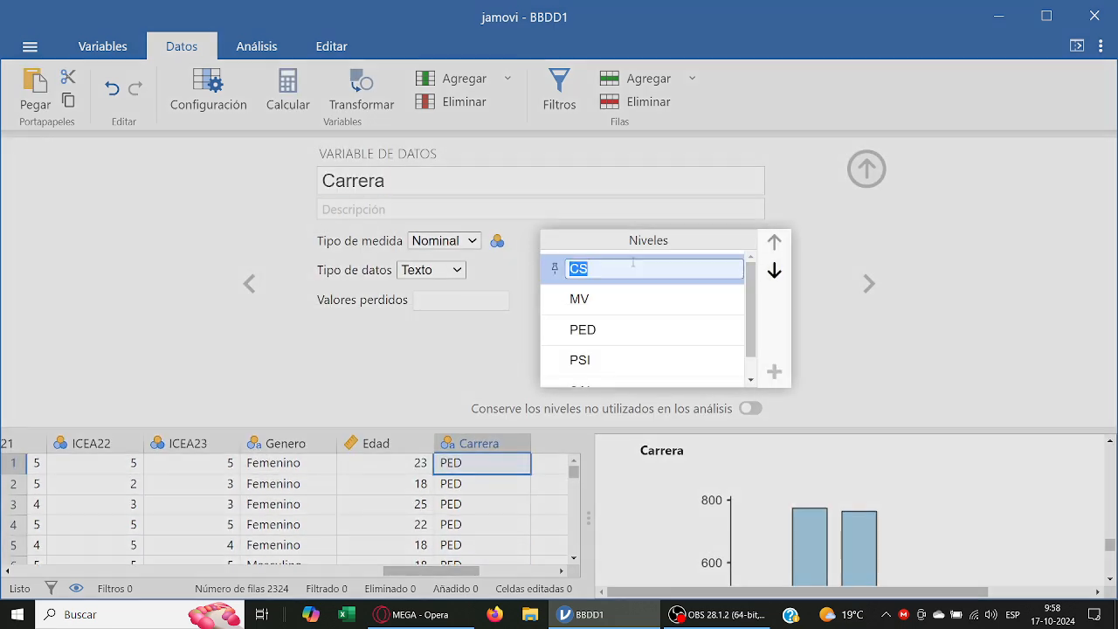
text(Ciencias Sociales)
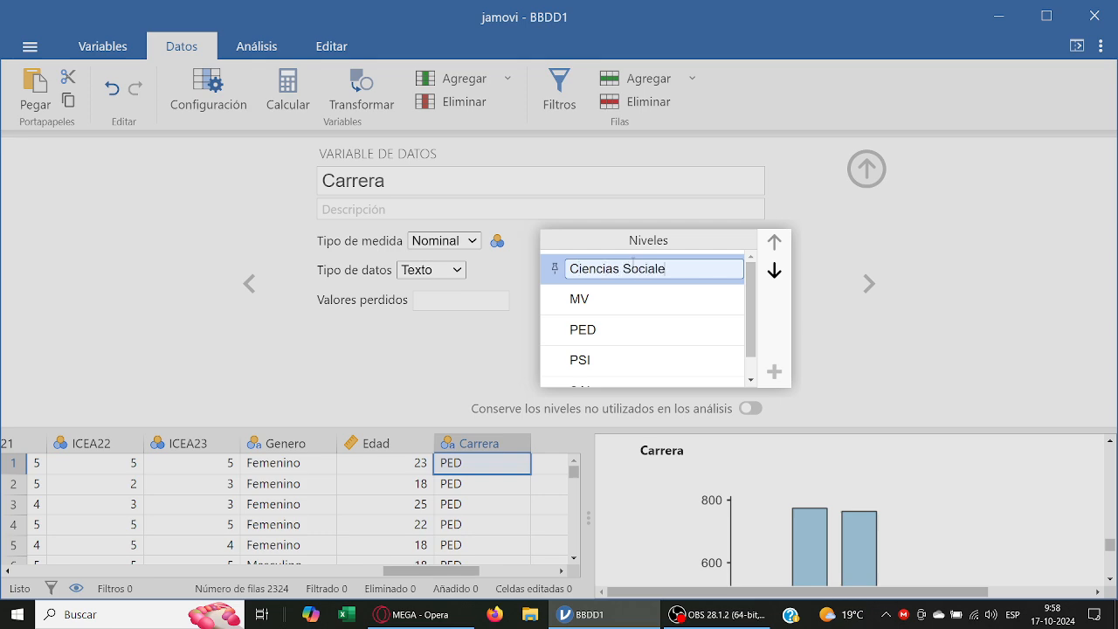
key(Return)
click(866, 169)
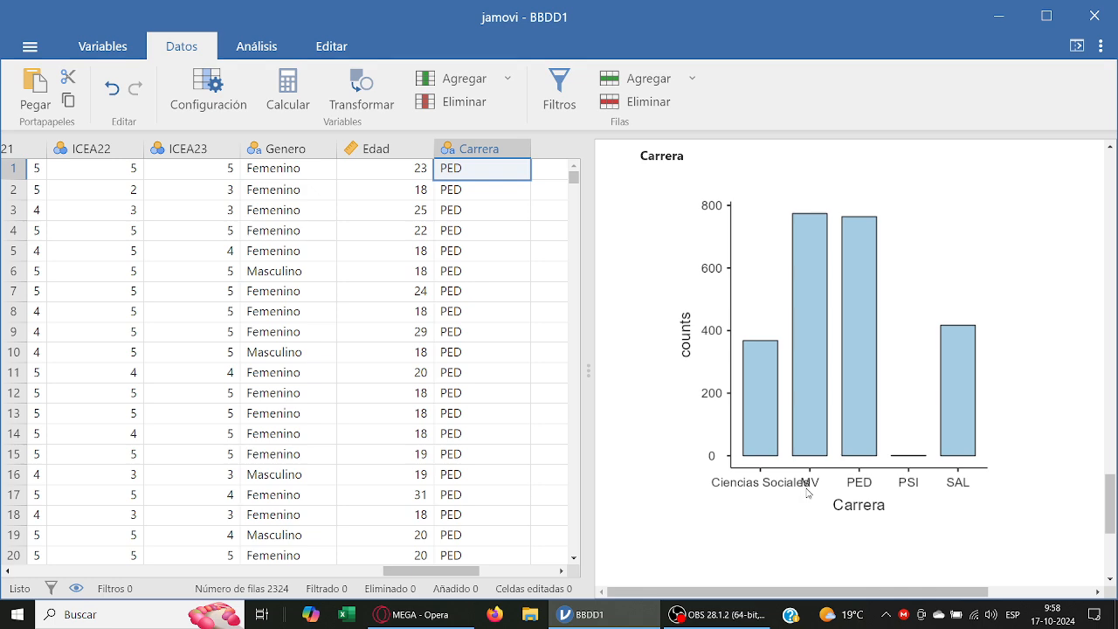
click(852, 413)
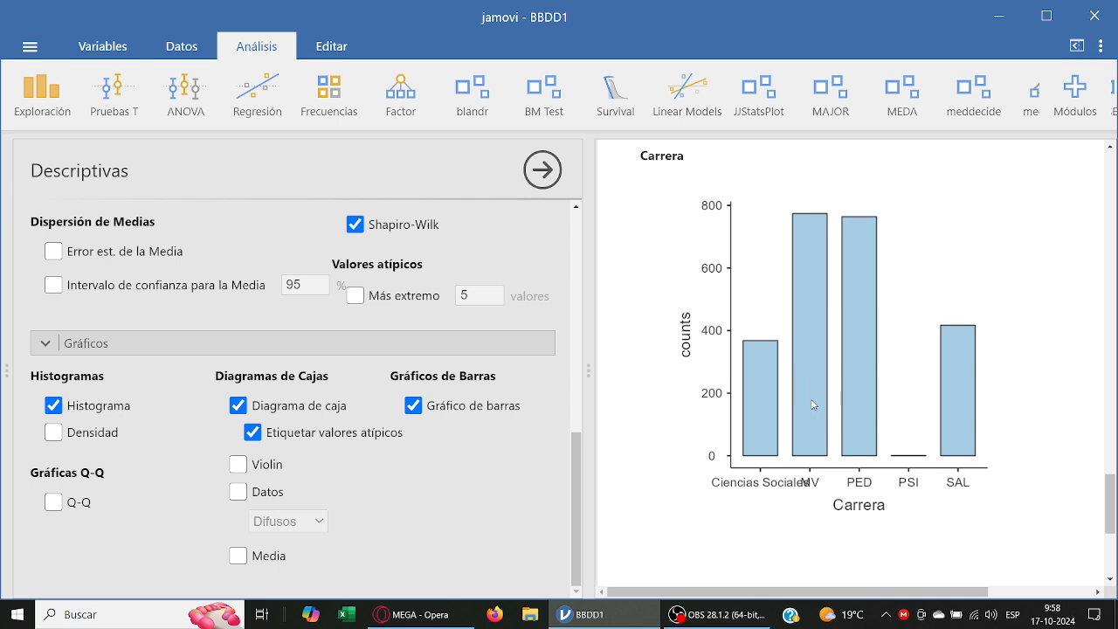
right_click(832, 358)
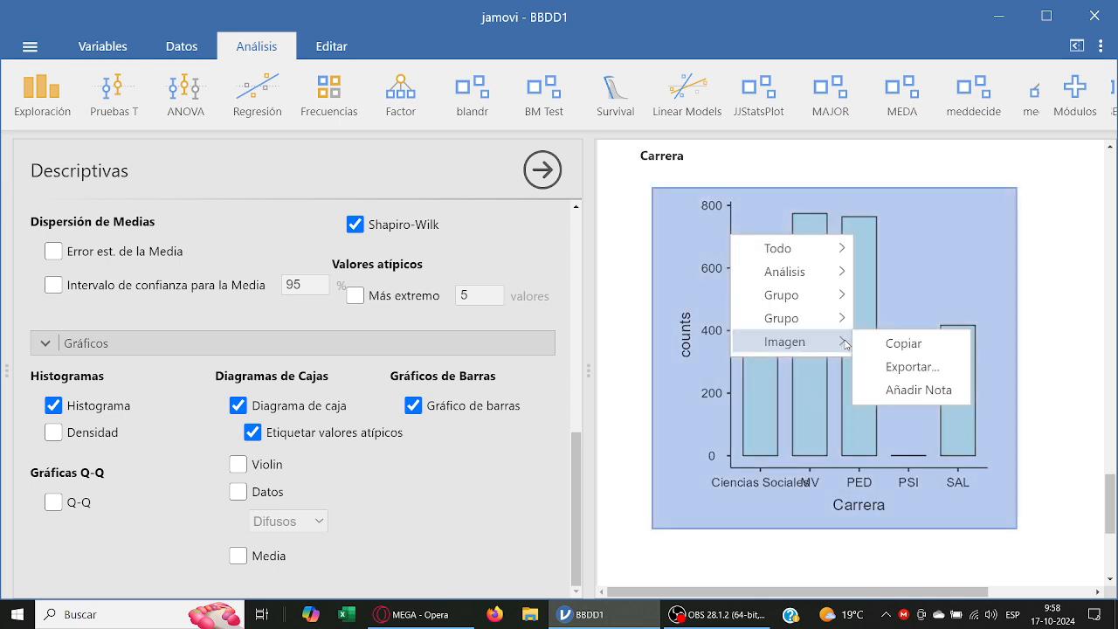
click(834, 448)
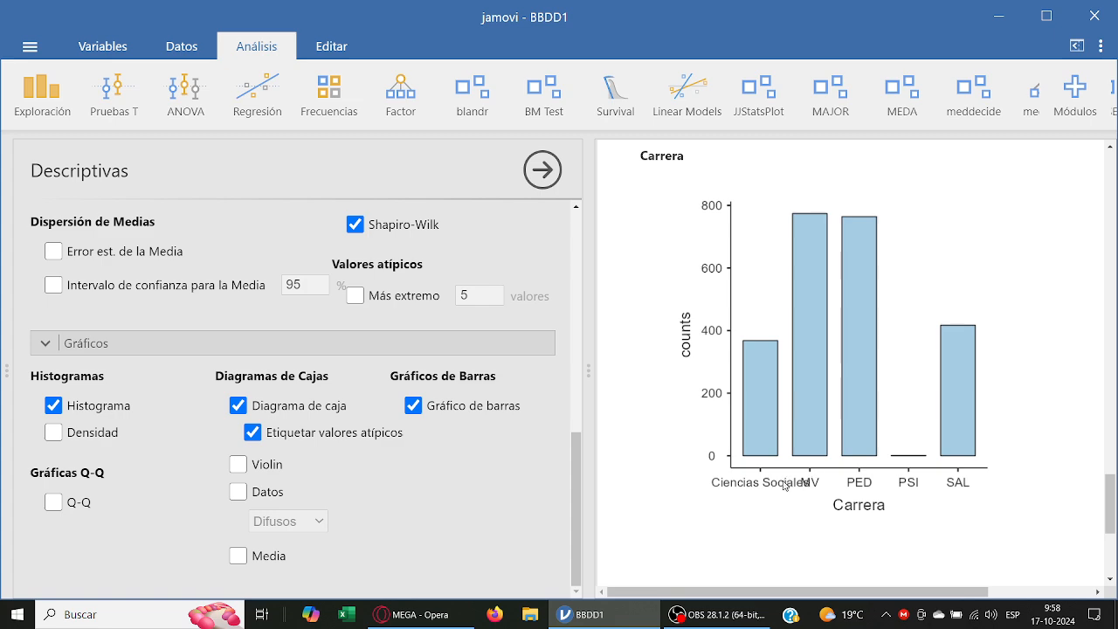
Step: Change the label of Carrera's Ciencias Sociales level back to CS and close the variable editor
click(183, 46)
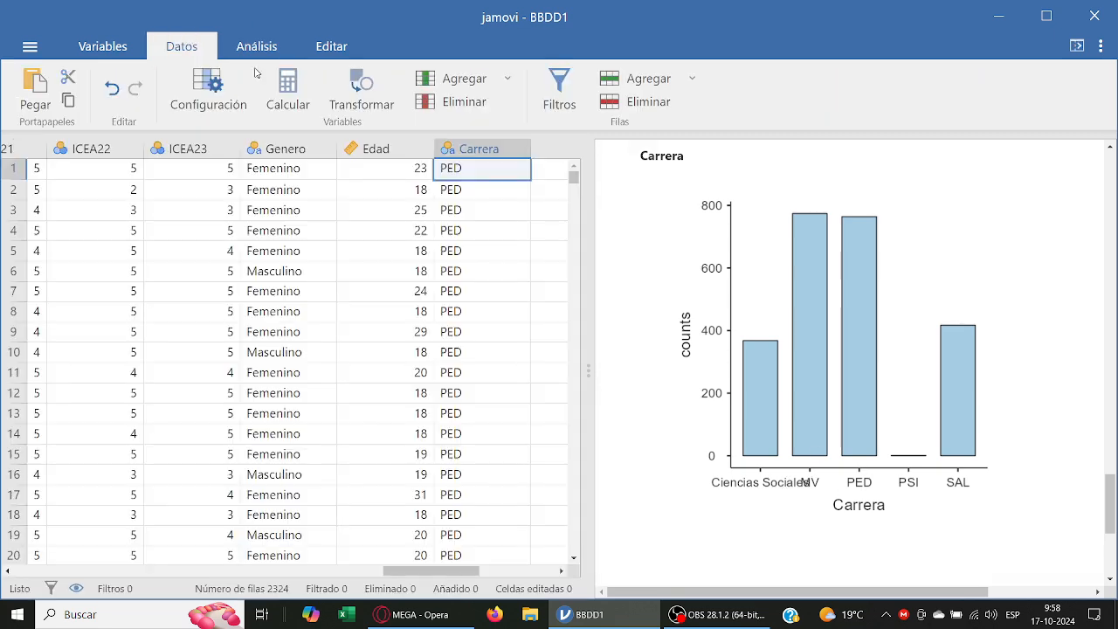
double_click(466, 157)
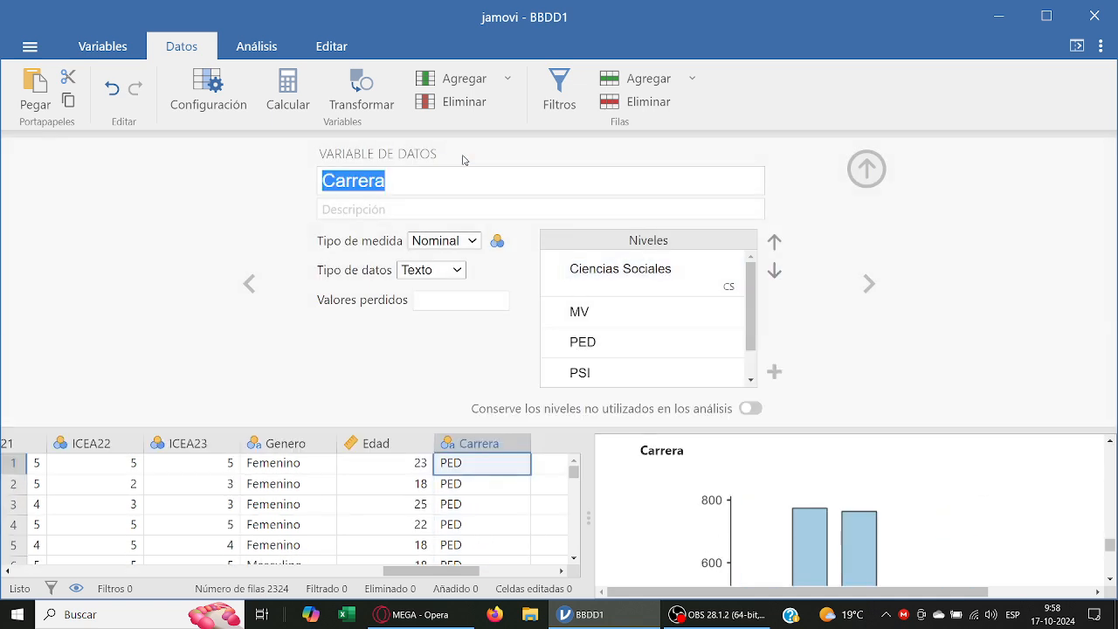
click(583, 275)
text(CS)
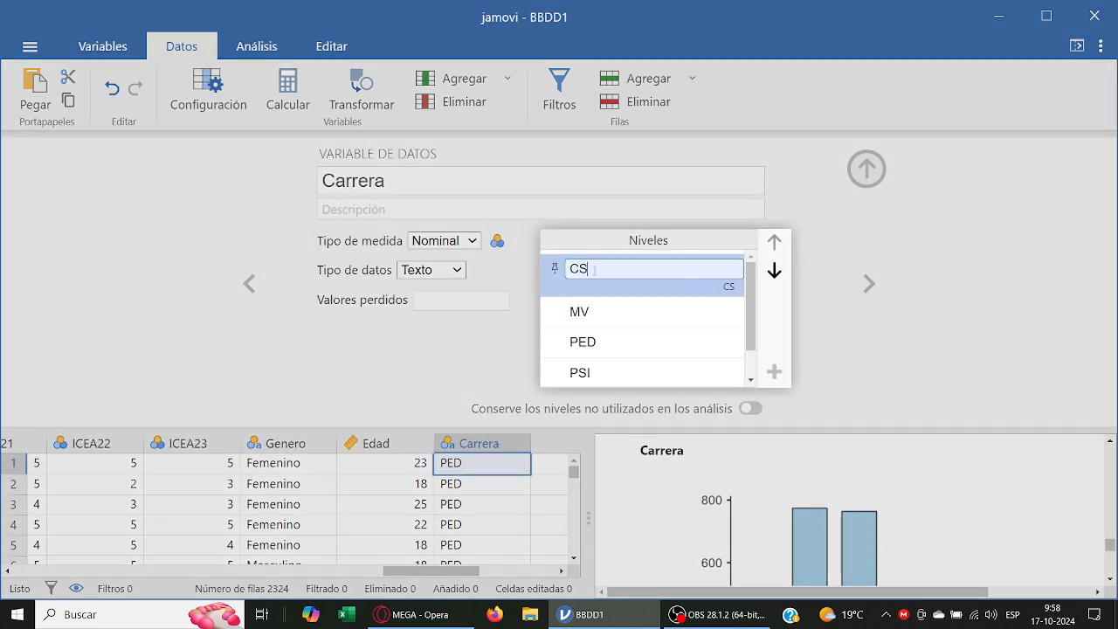
key(Return)
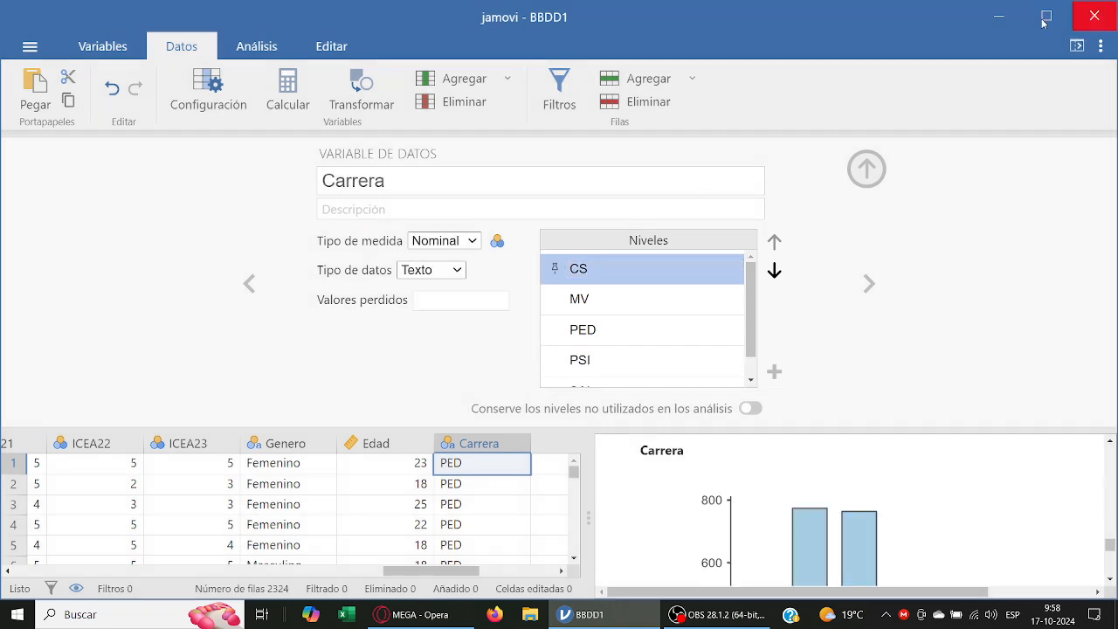
click(866, 169)
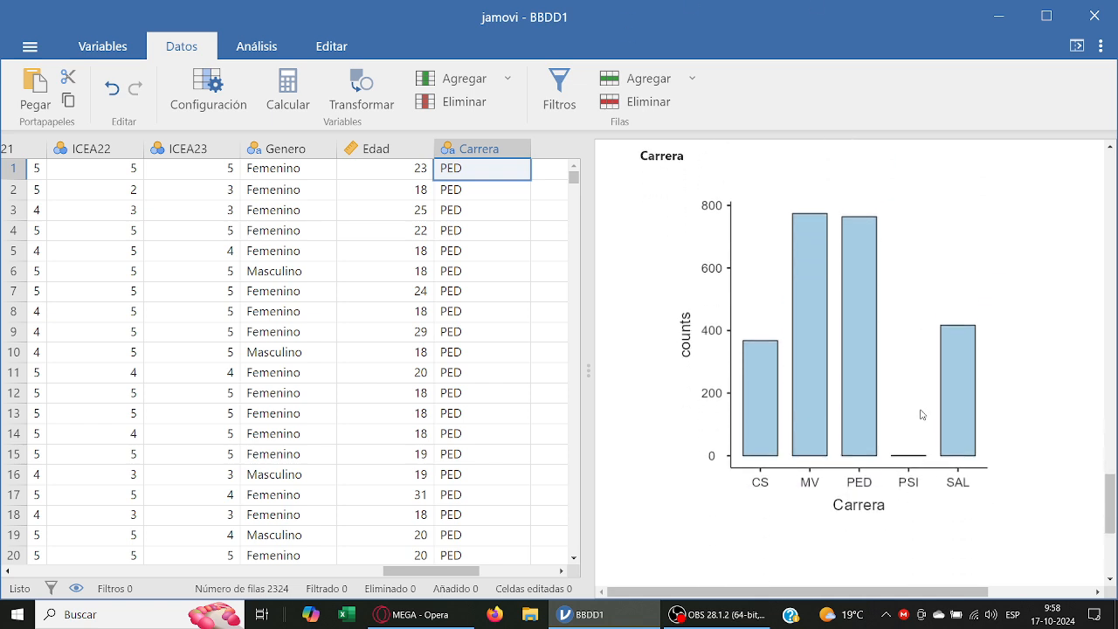
Step: Create a Survey Plots analysis with Genero and Edad as variables, view the plots and return to the data sheet
click(867, 399)
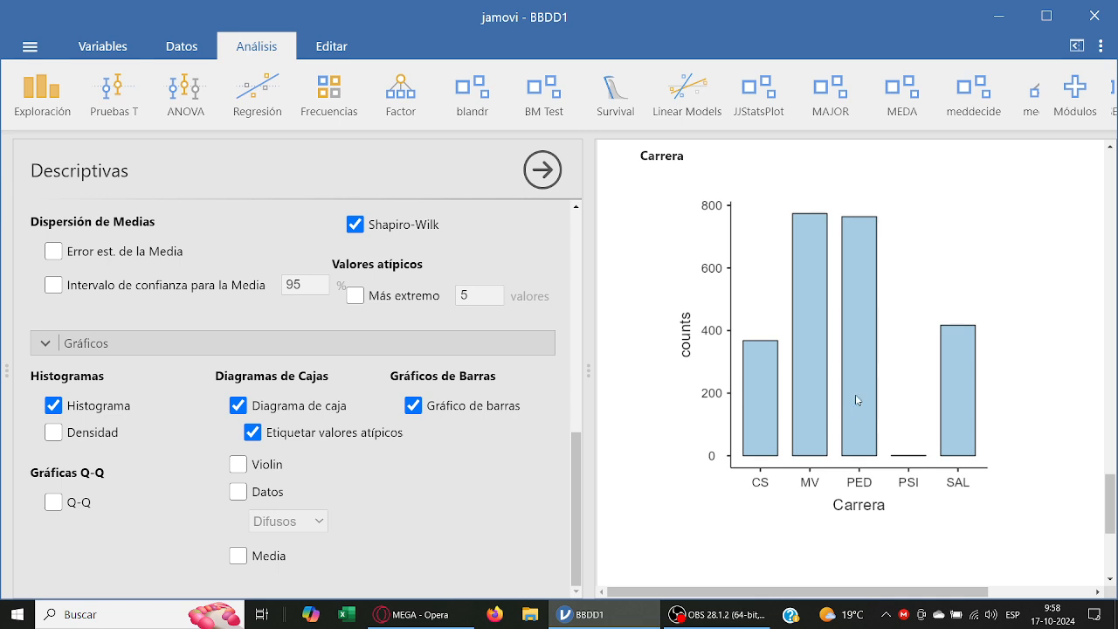
click(44, 91)
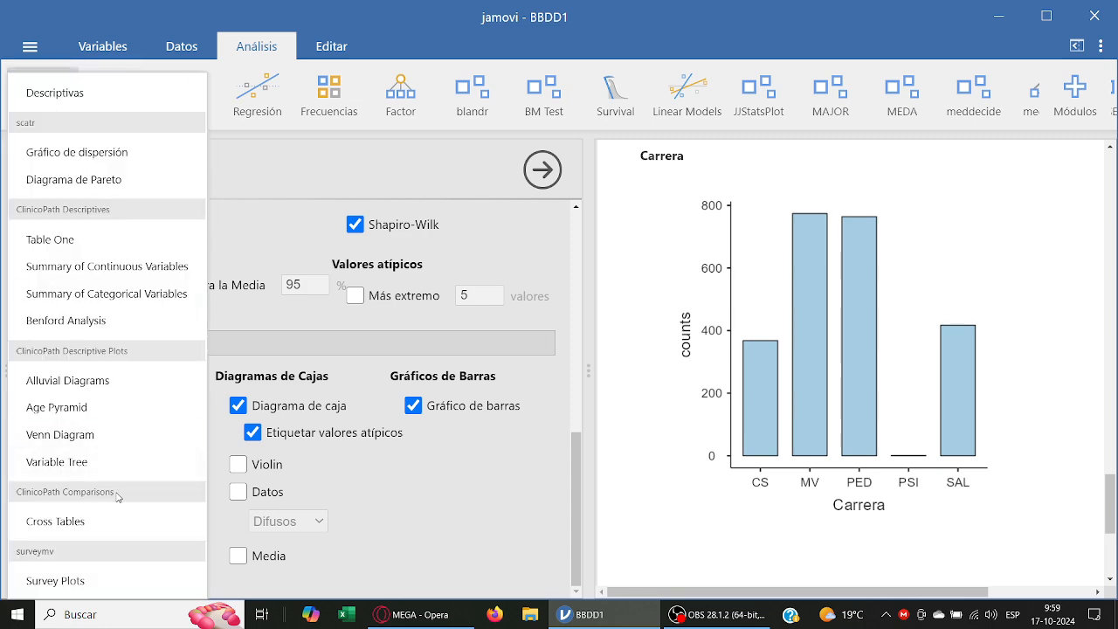
click(96, 583)
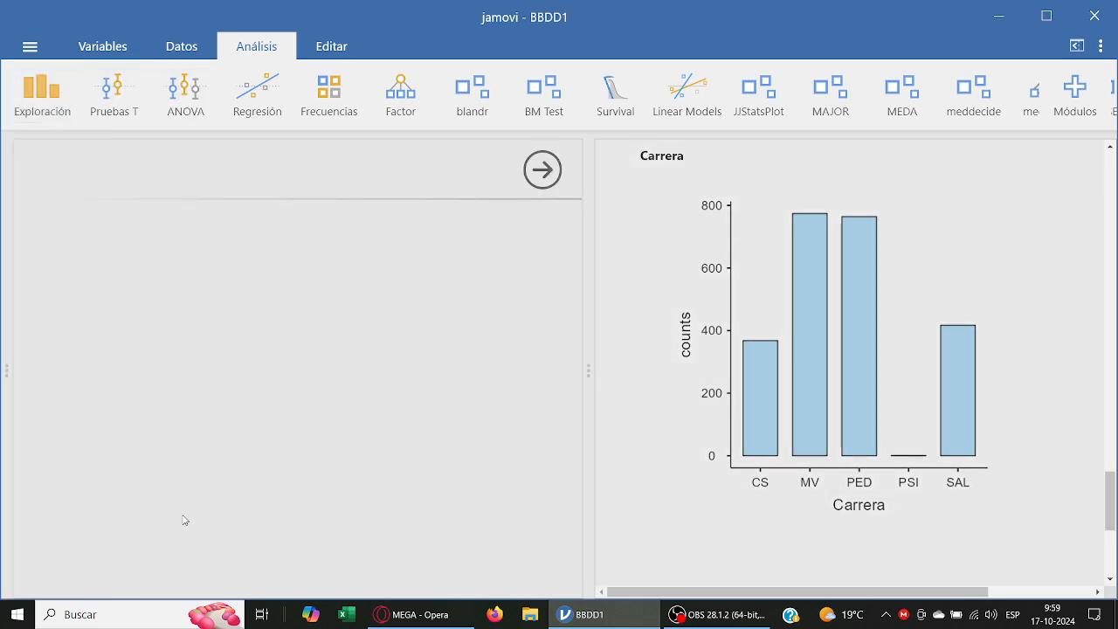
drag(266, 262, 259, 437)
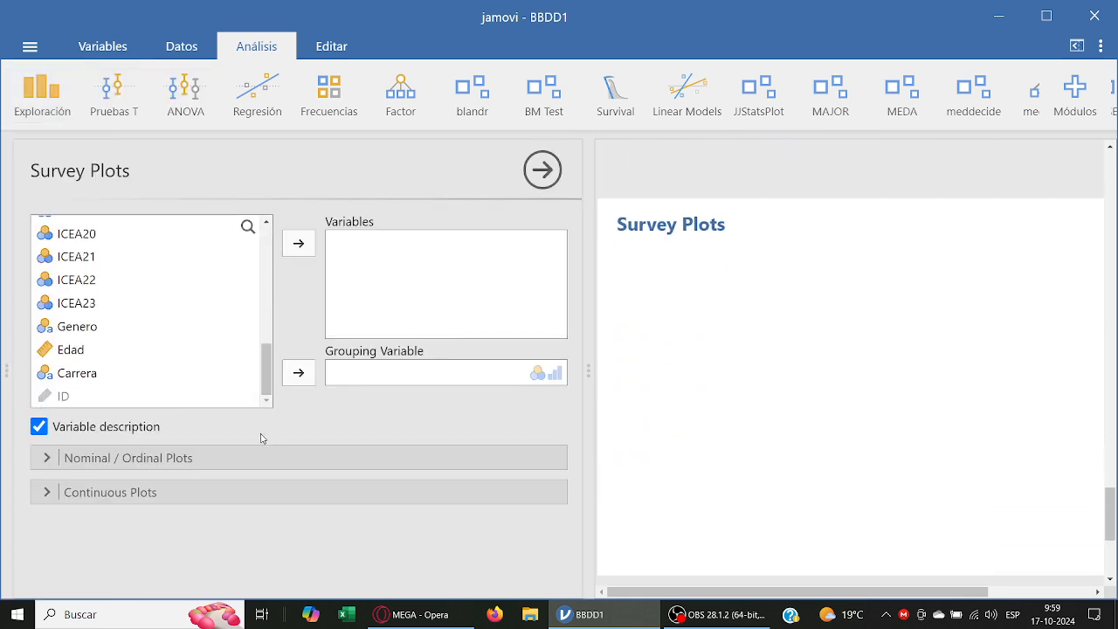
click(78, 332)
click(298, 243)
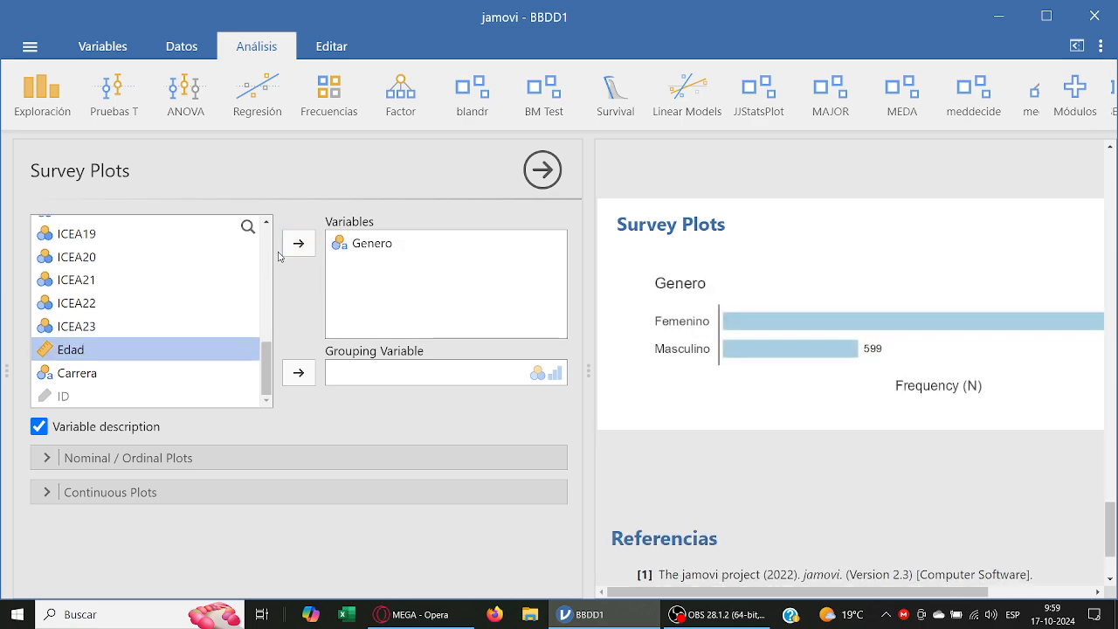
click(298, 243)
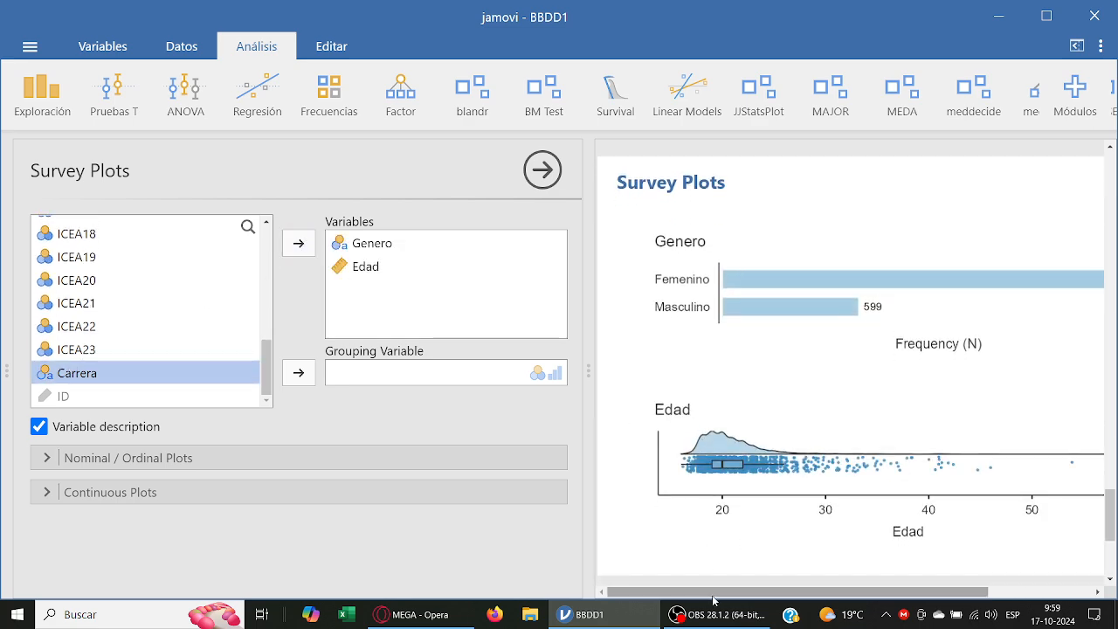
drag(709, 591, 756, 591)
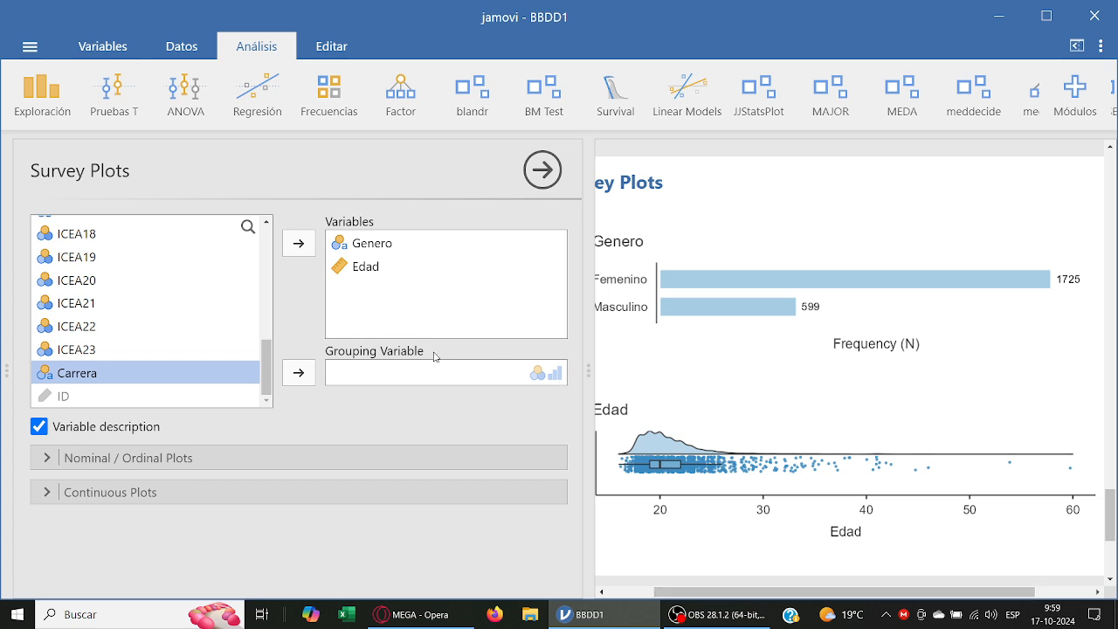
click(172, 50)
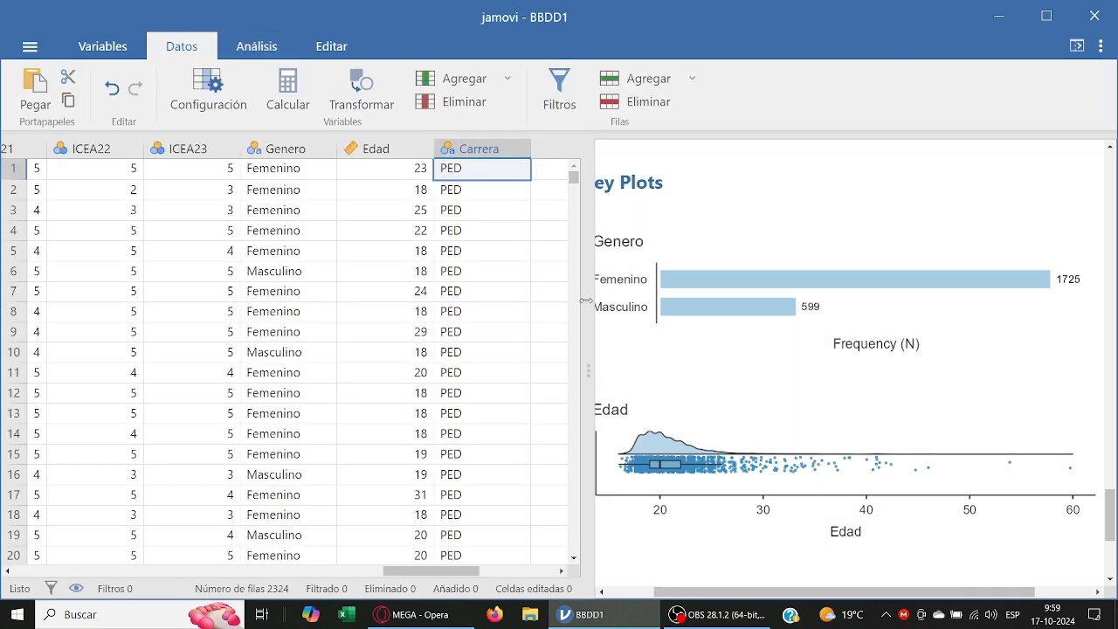
Step: Remove the individual data points from the continuous survey plots, keeping the violin and box plot elements, and view the Edad plot
drag(585, 301, 381, 304)
click(256, 47)
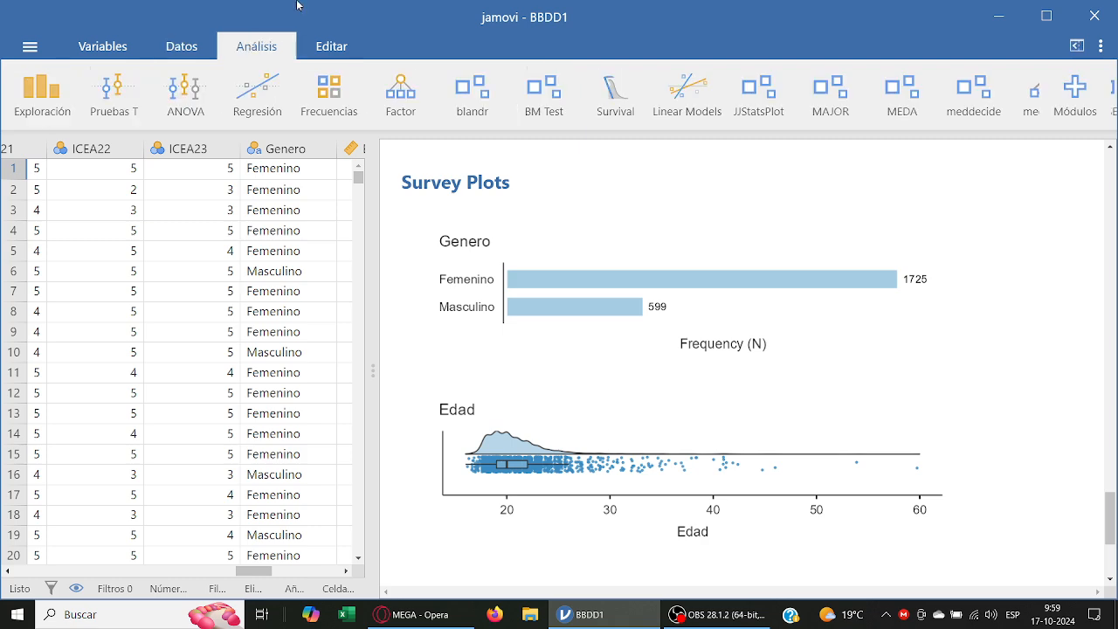
click(437, 443)
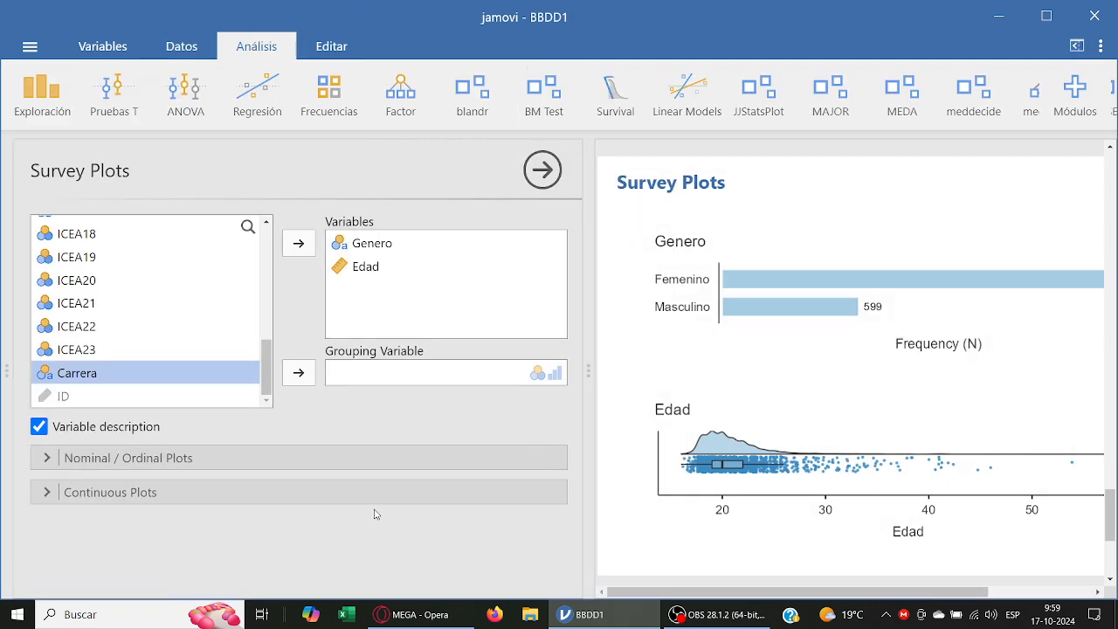
click(140, 493)
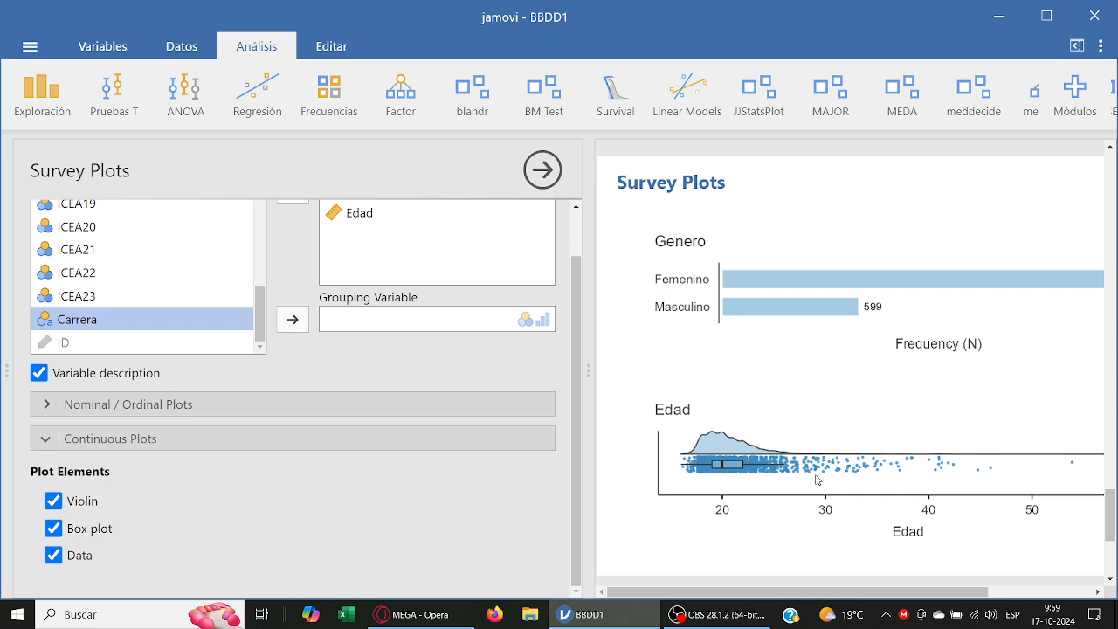
click(59, 561)
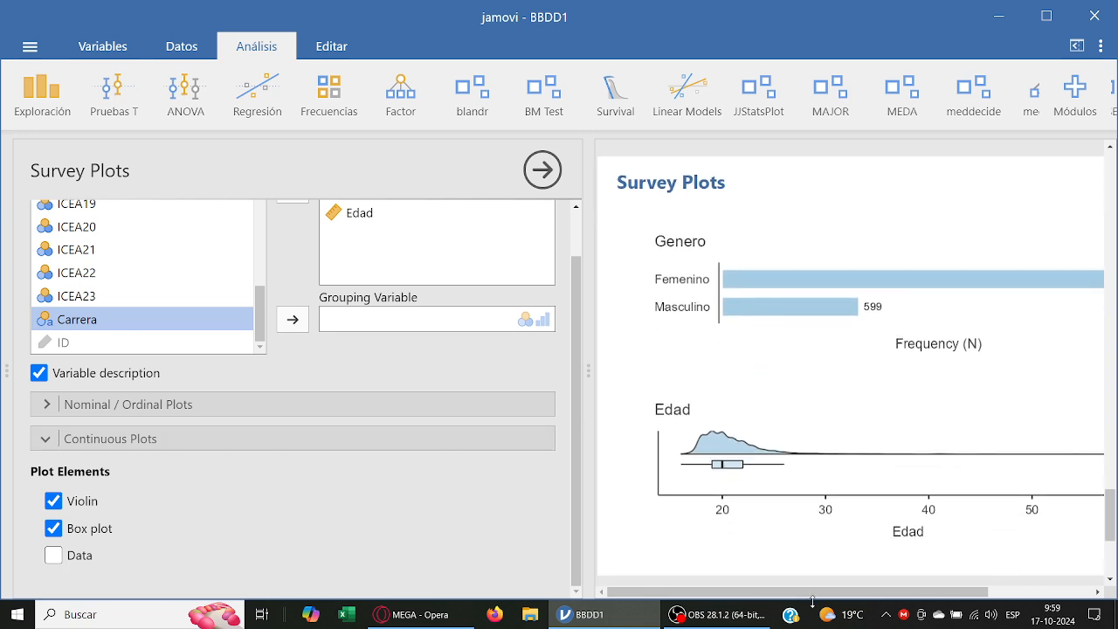
drag(815, 592, 840, 592)
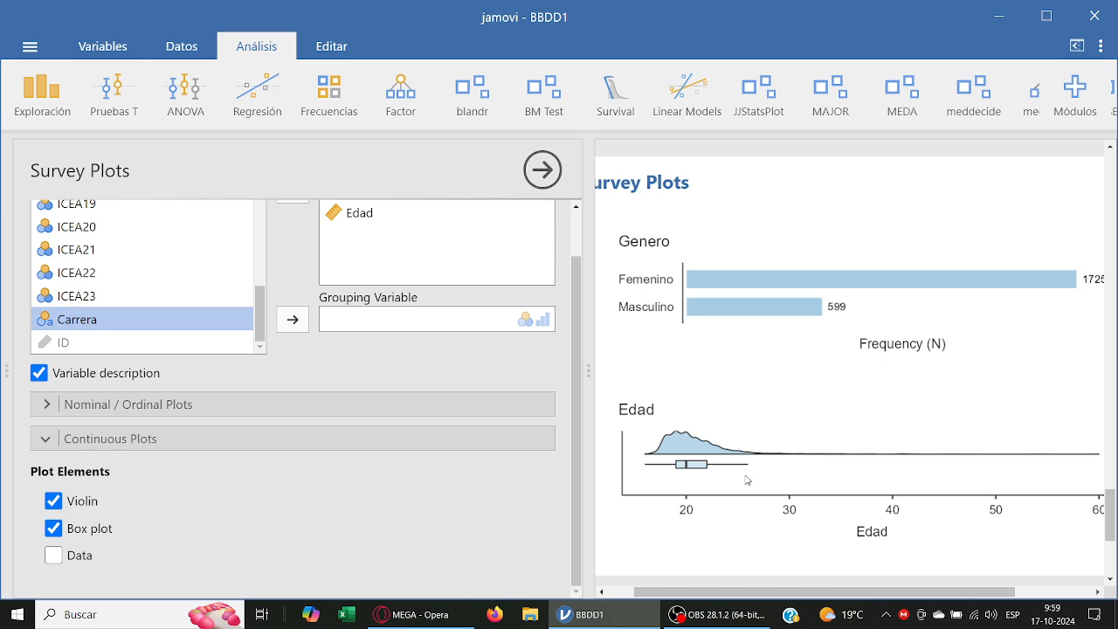
Step: Use Genero as the grouping variable of the survey plots and view the Edad distribution for each gender
scroll(302, 260, up, 2)
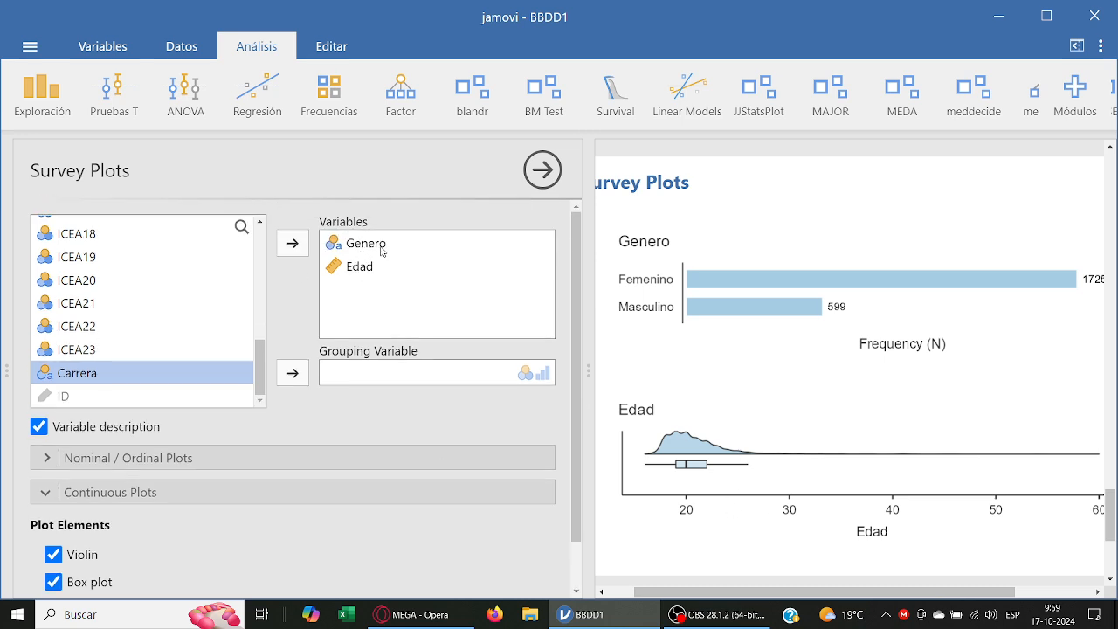
click(391, 254)
drag(392, 255, 392, 381)
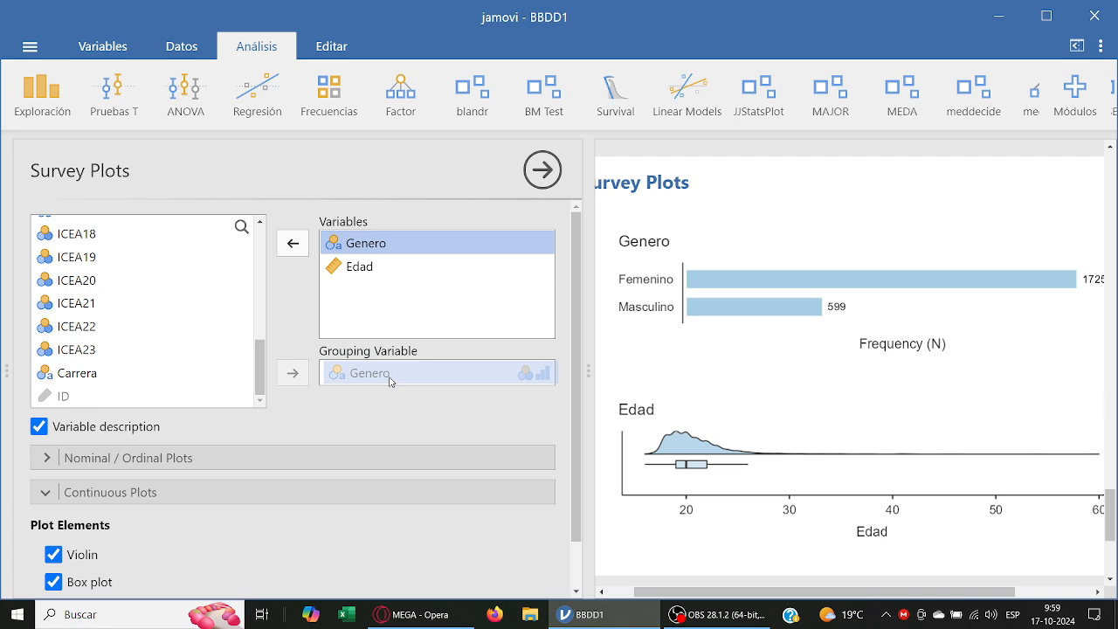
drag(390, 381, 389, 381)
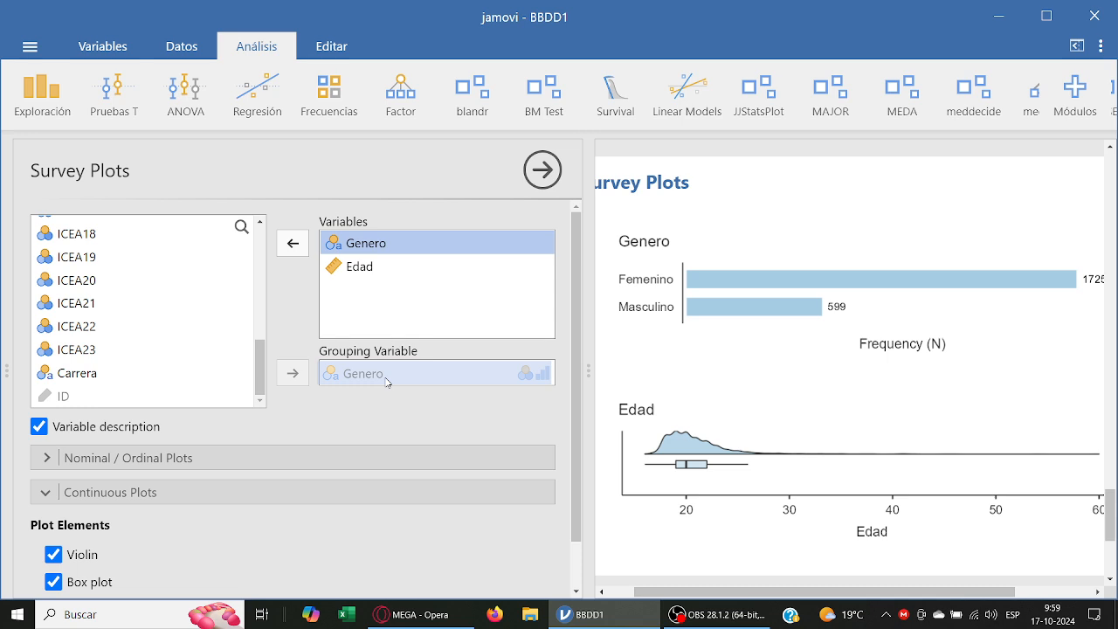
drag(387, 382, 387, 382)
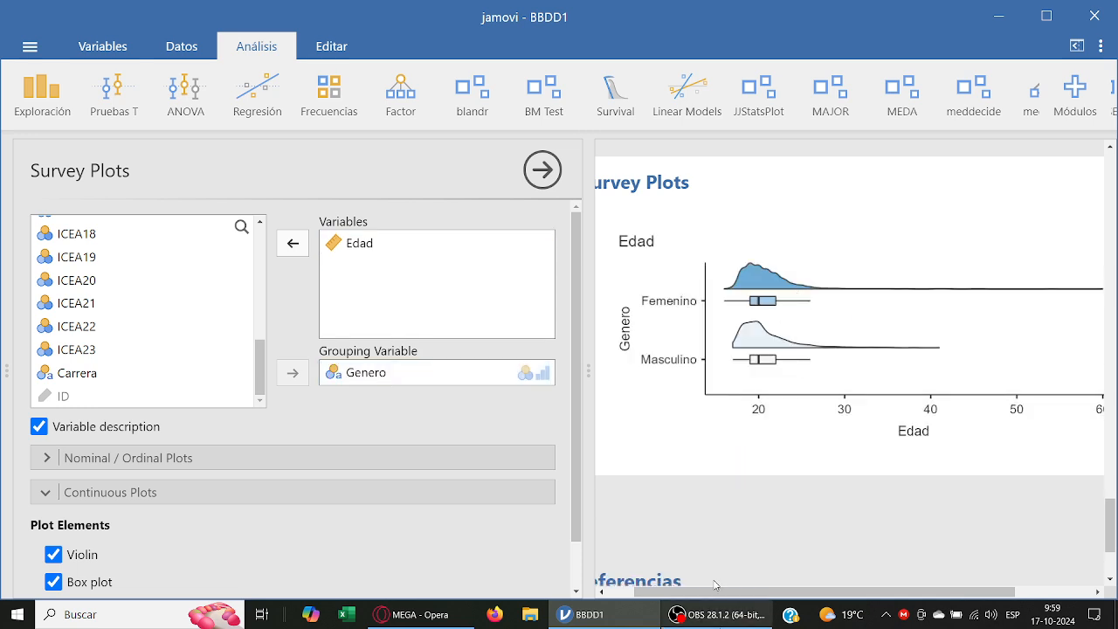
mouse_move(717, 592)
mouse_down()
mouse_move(768, 598)
mouse_move(715, 599)
mouse_up()
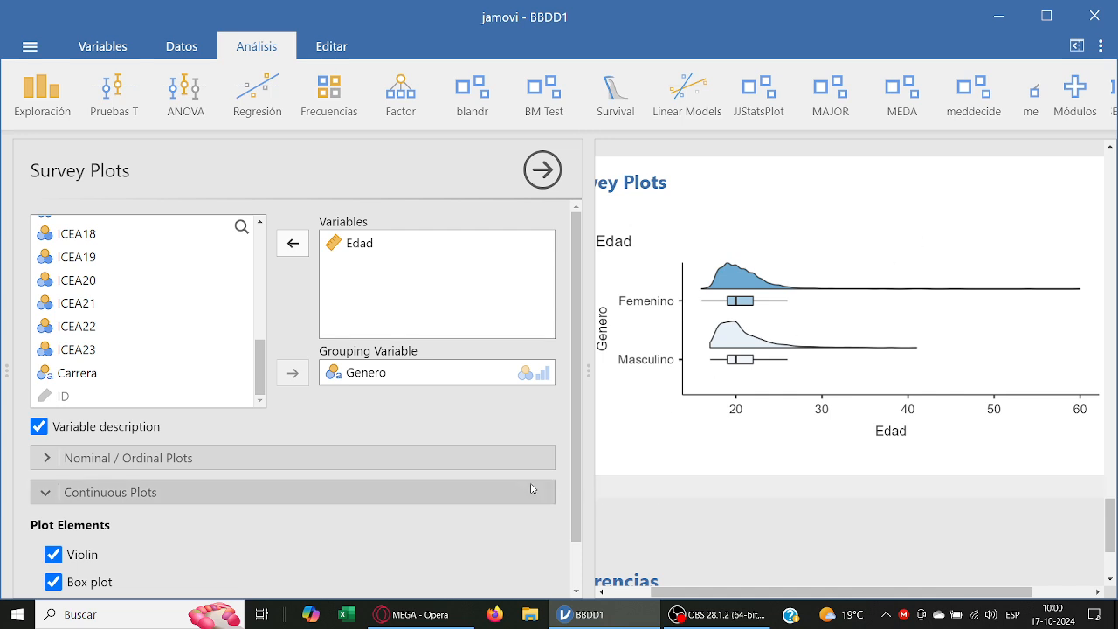
Step: Return Genero to the analysed variables, group the survey plots by Carrera and view the Edad distributions per career
drag(347, 377, 347, 304)
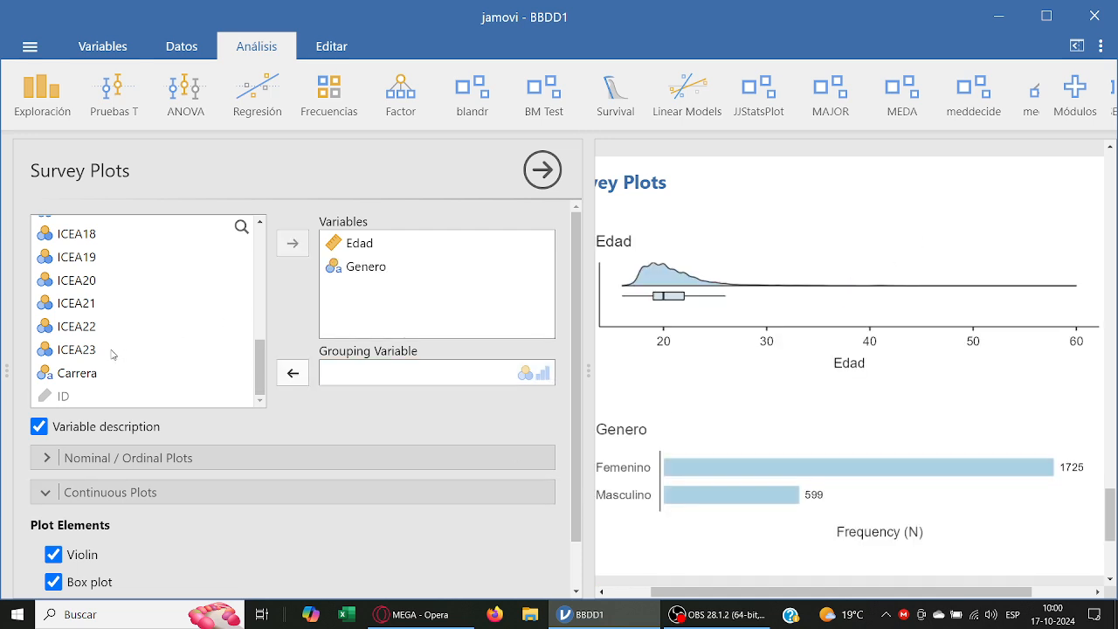
drag(80, 373, 361, 373)
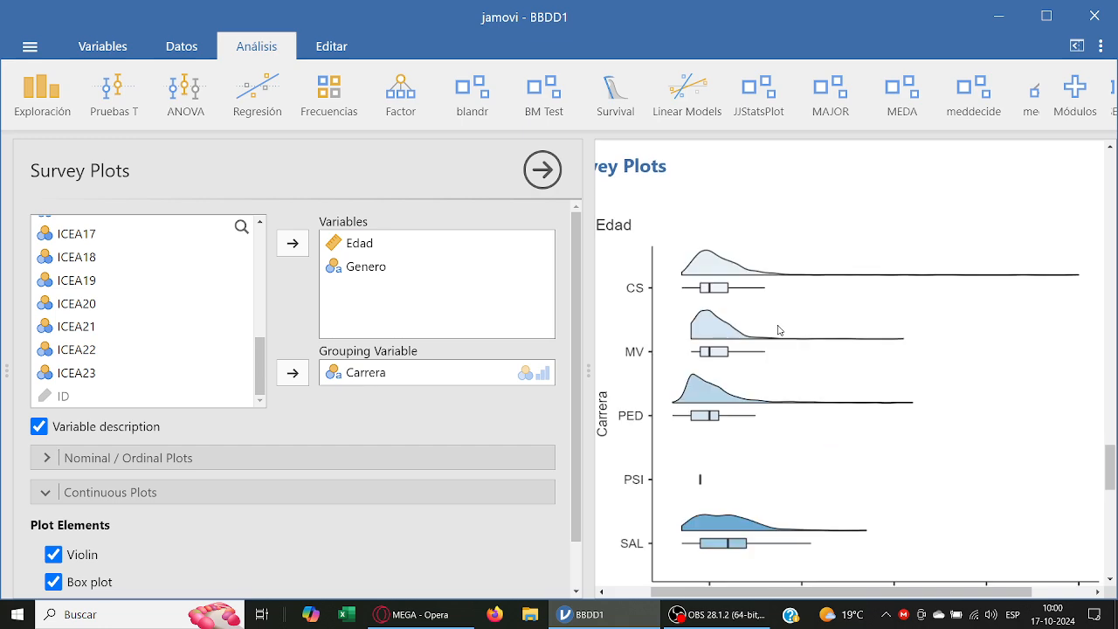
scroll(800, 308, down, 2)
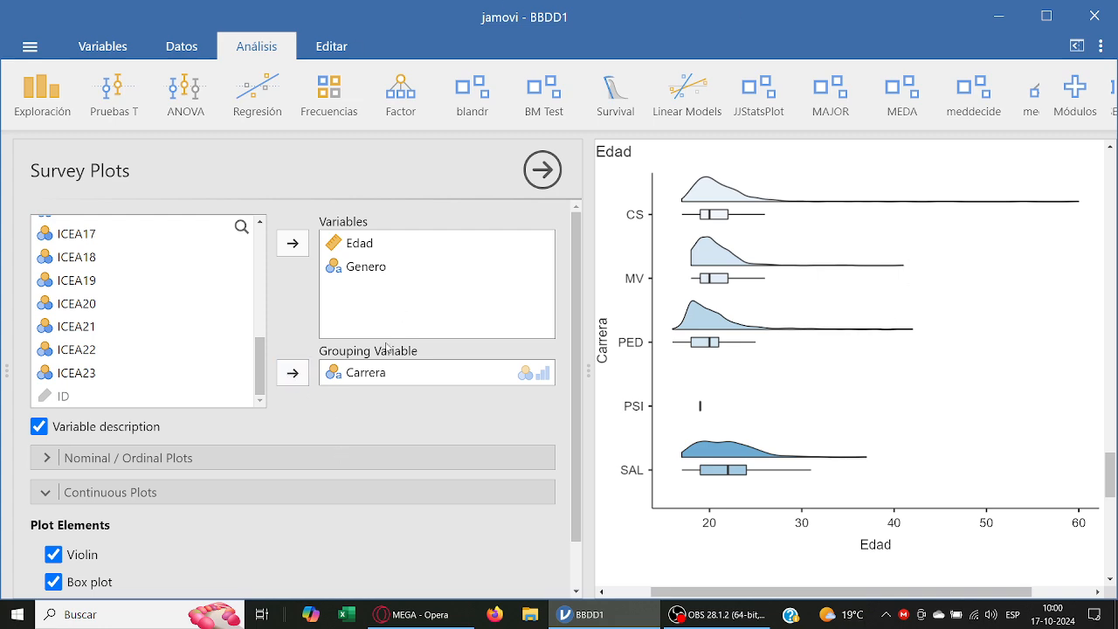
Step: Make Carrera an analysed variable instead of the grouping variable, and set the nominal plots to stacked bars
drag(403, 378, 419, 315)
scroll(807, 358, down, 3)
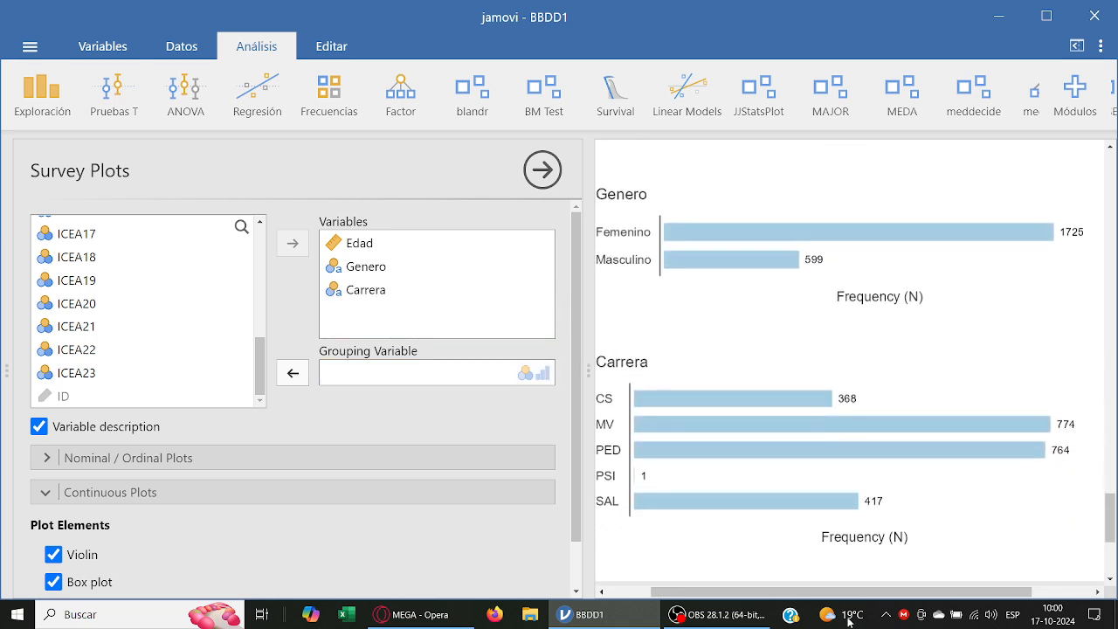
scroll(410, 529, down, 1)
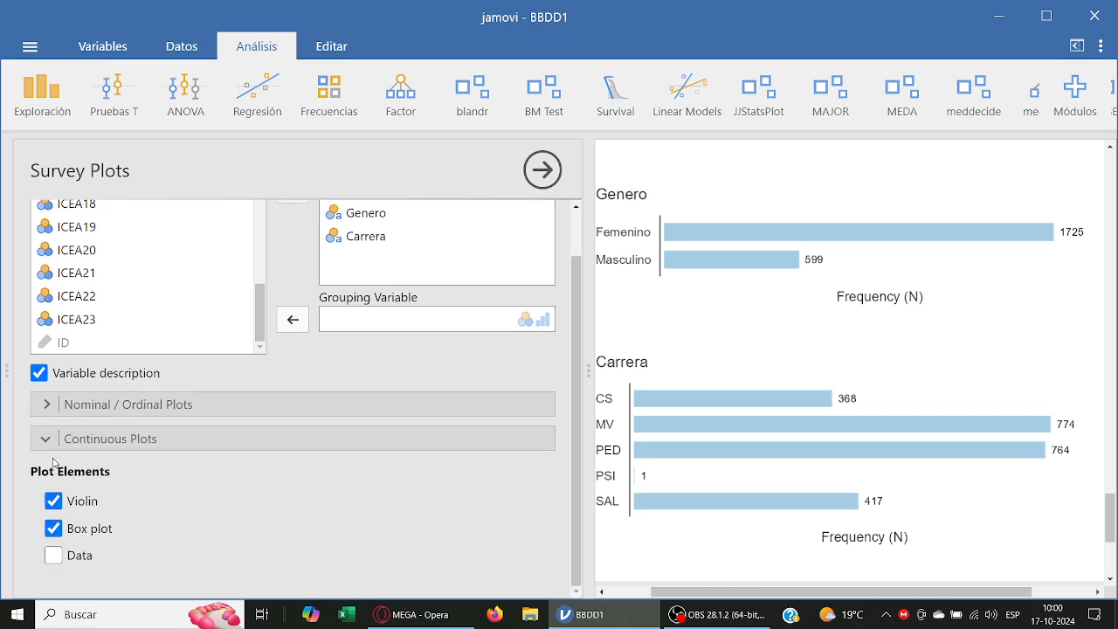
click(64, 406)
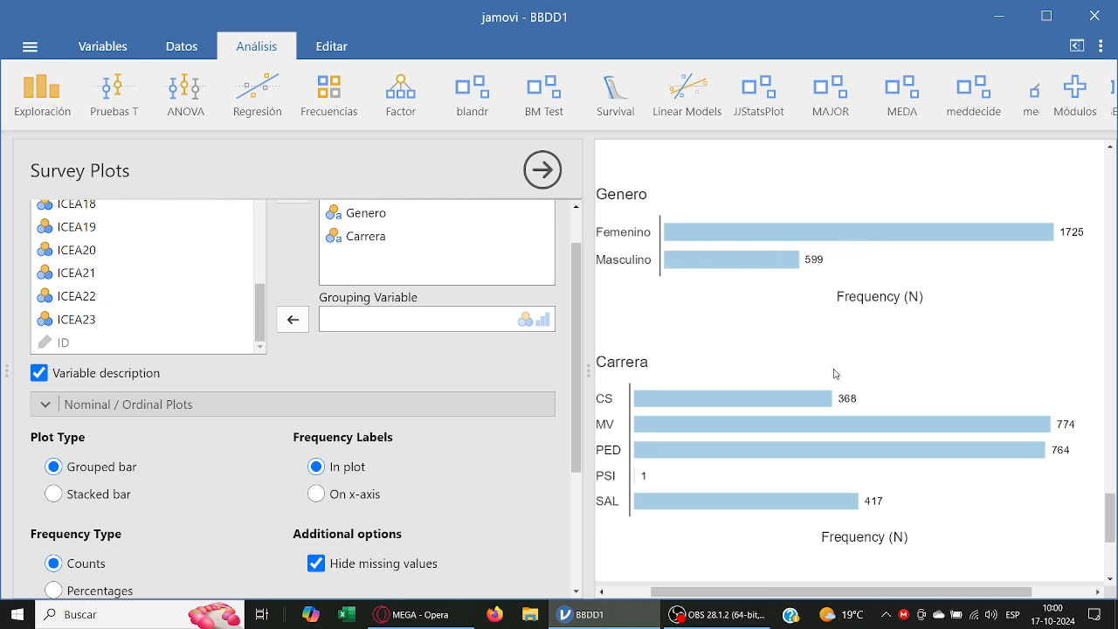
click(64, 494)
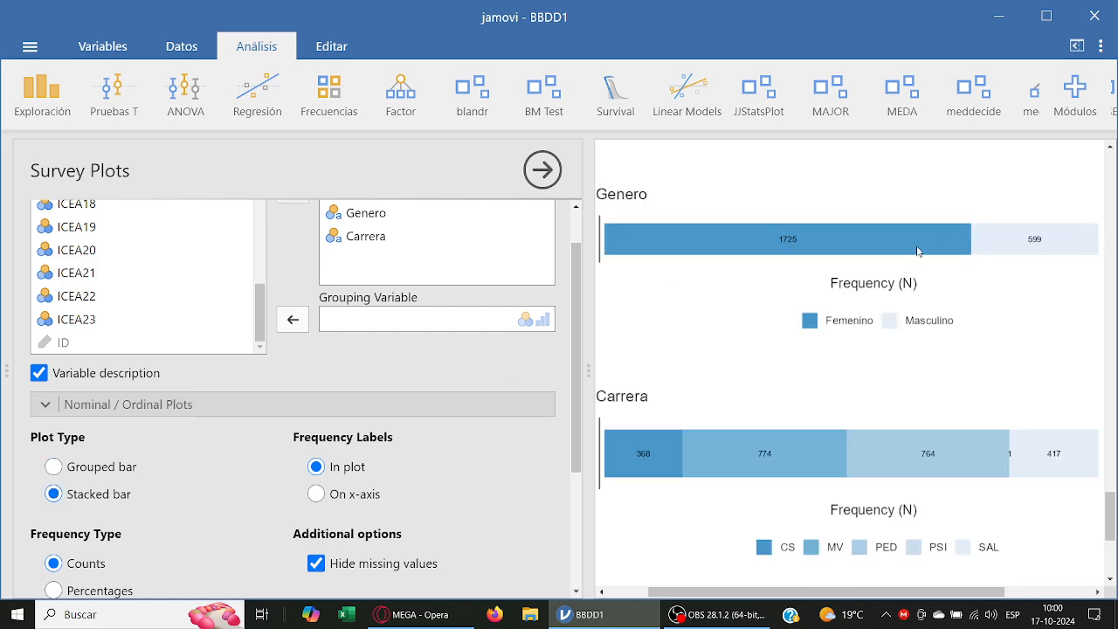
Step: Group the survey plots by Carrera again and show the bar frequencies as percentages
click(365, 242)
drag(365, 242, 374, 320)
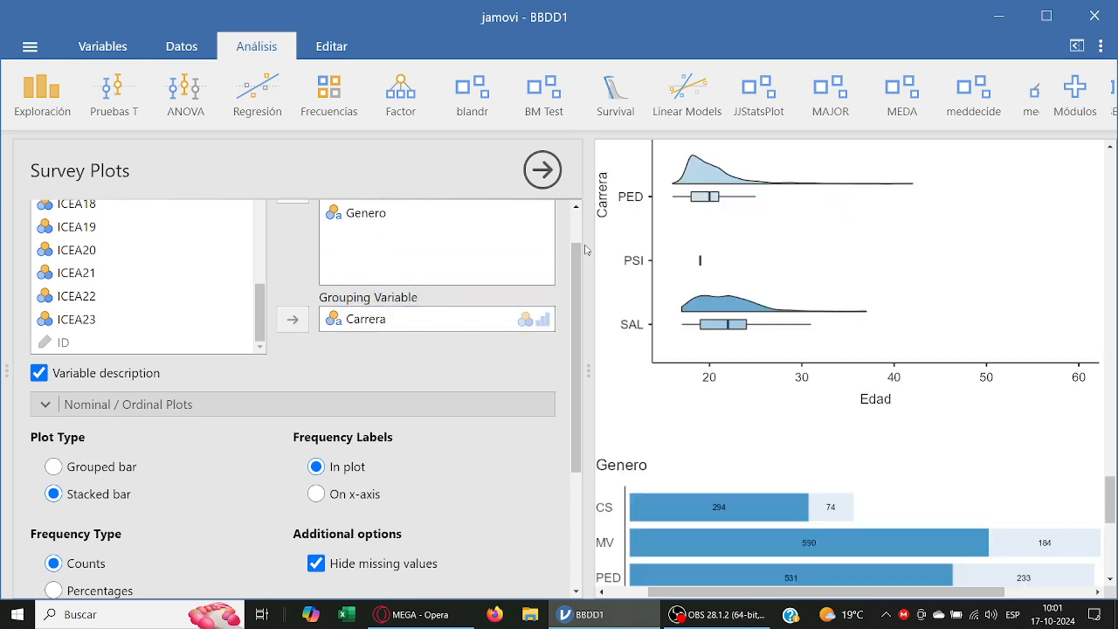
scroll(846, 399, down, 3)
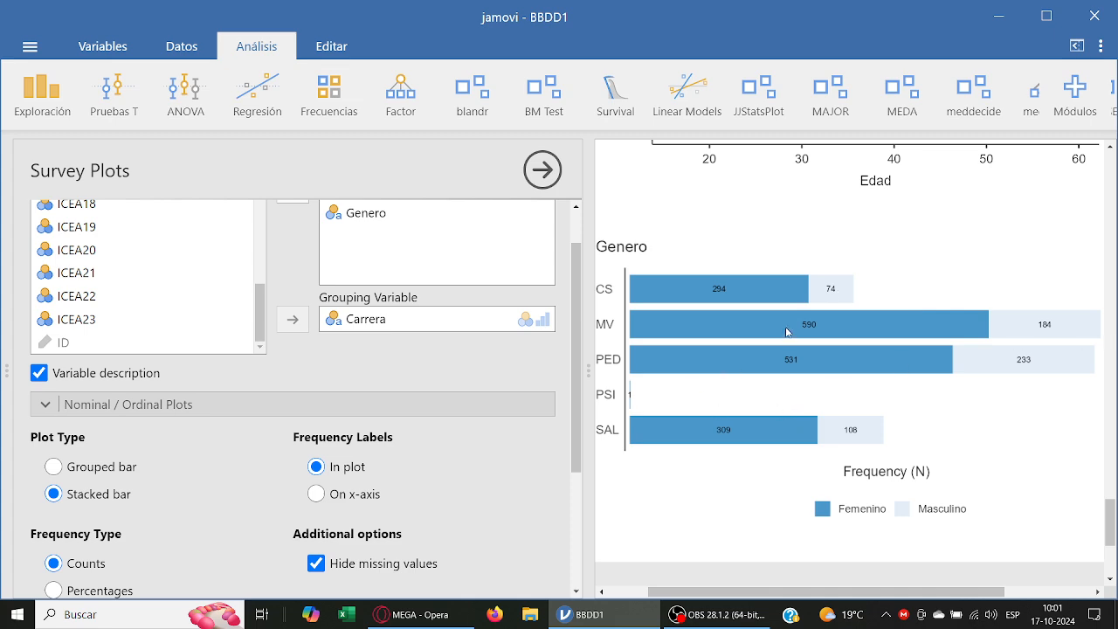
scroll(253, 502, down, 1)
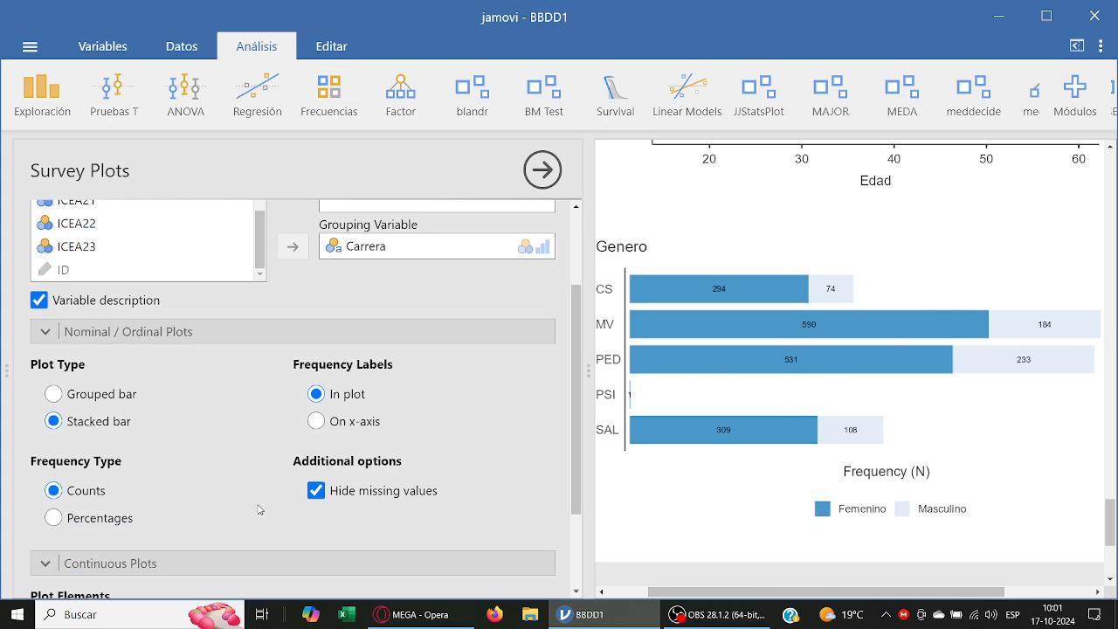
click(110, 518)
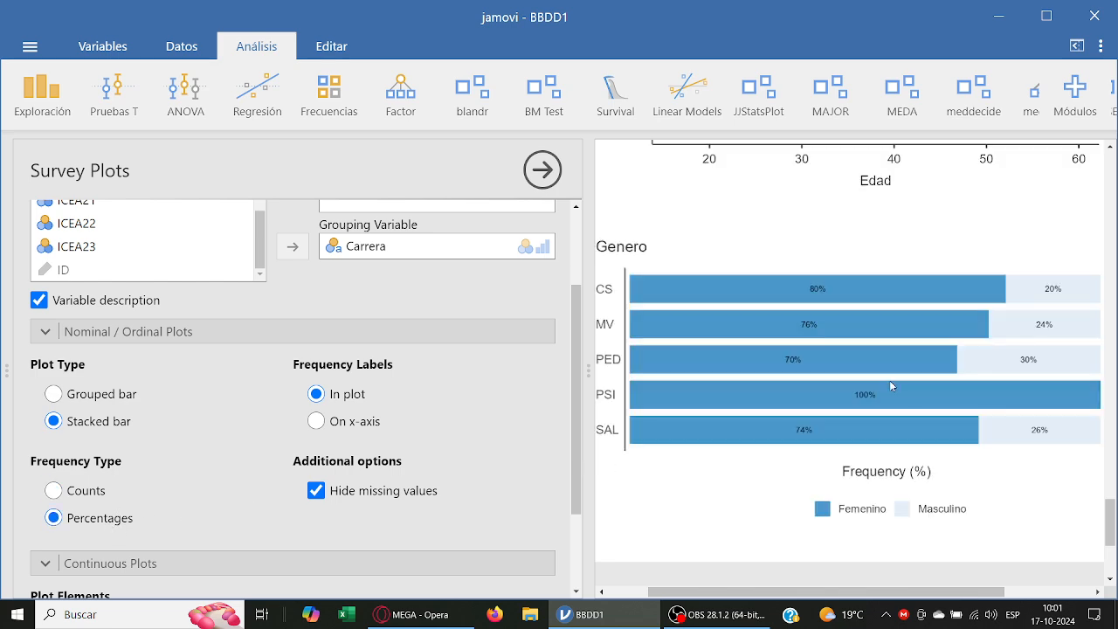
Step: Try the Greys colour palette for the charts, switch it to Greens and enlarge the results area to view the Genero plot
click(231, 47)
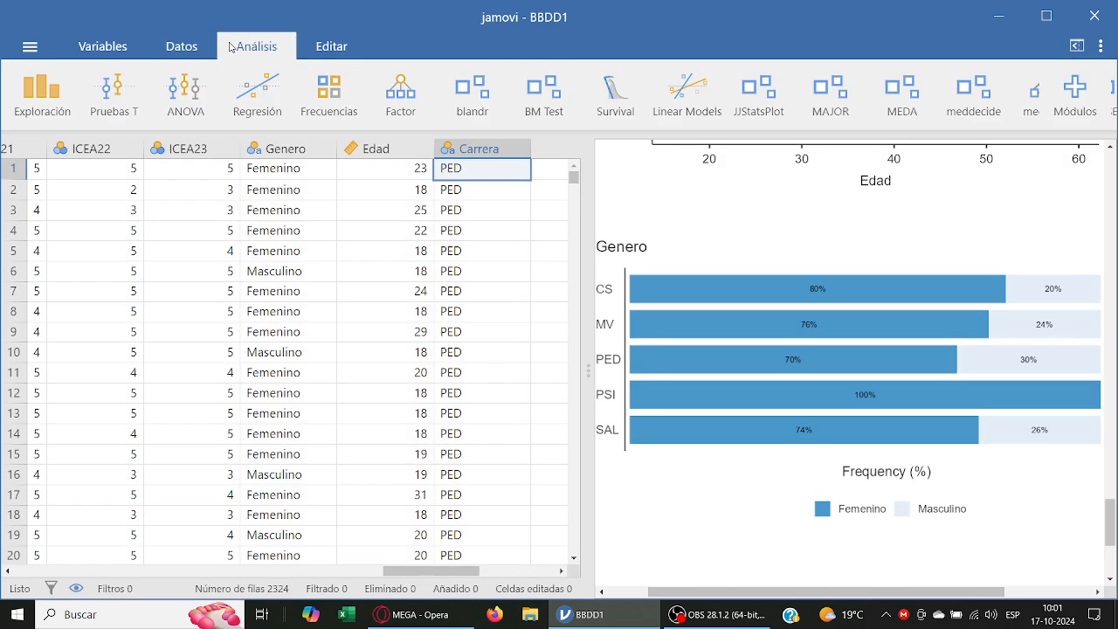
drag(588, 282, 334, 278)
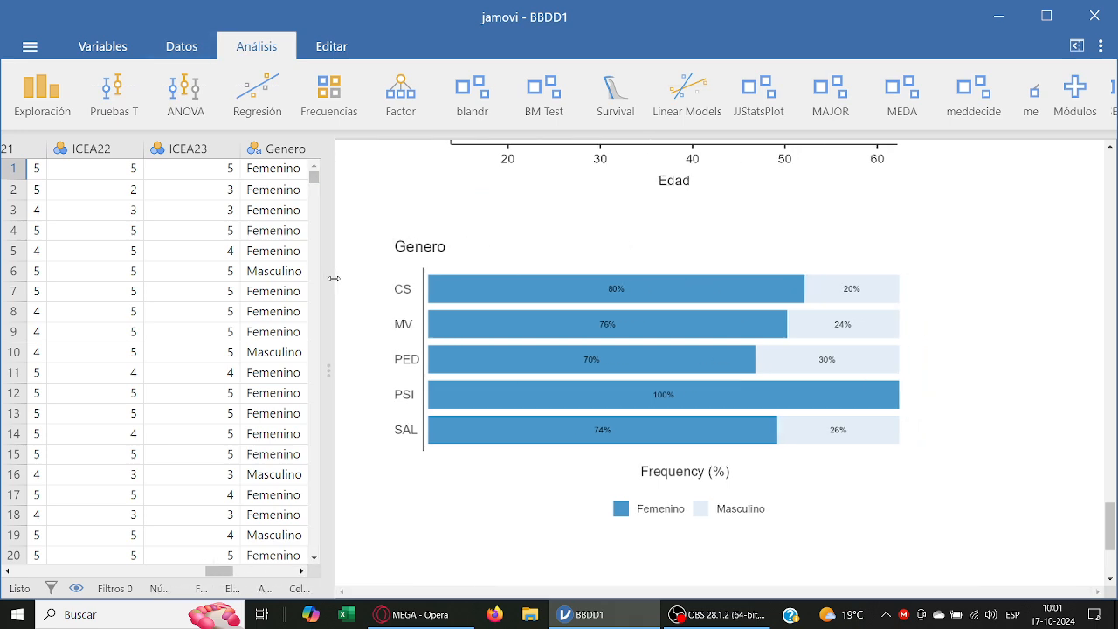
click(1100, 46)
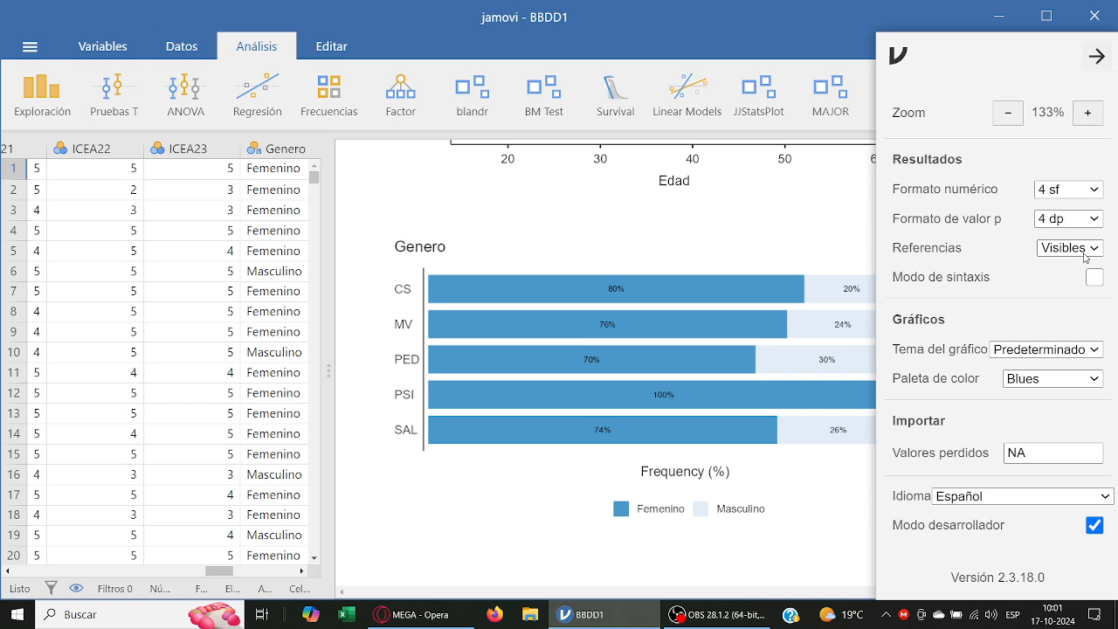
click(1049, 374)
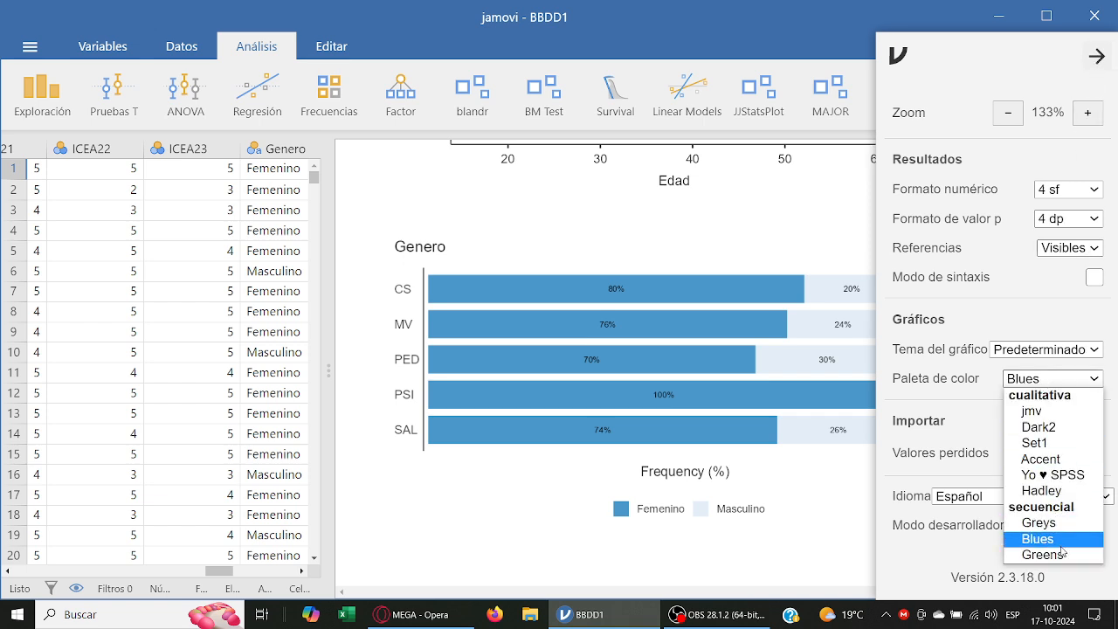
click(1061, 524)
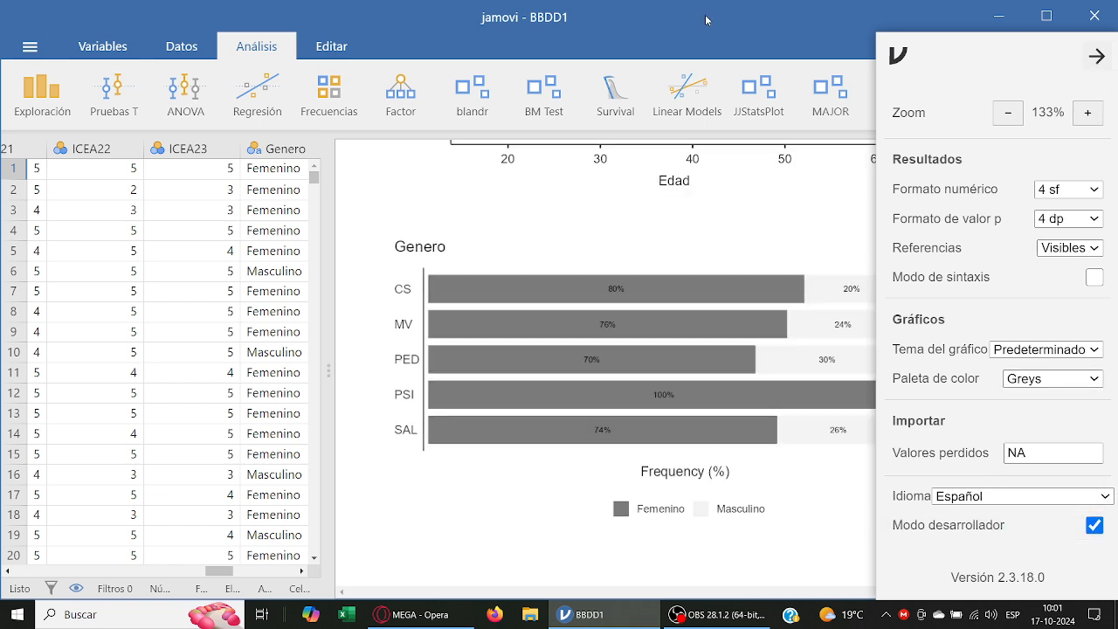
click(1052, 378)
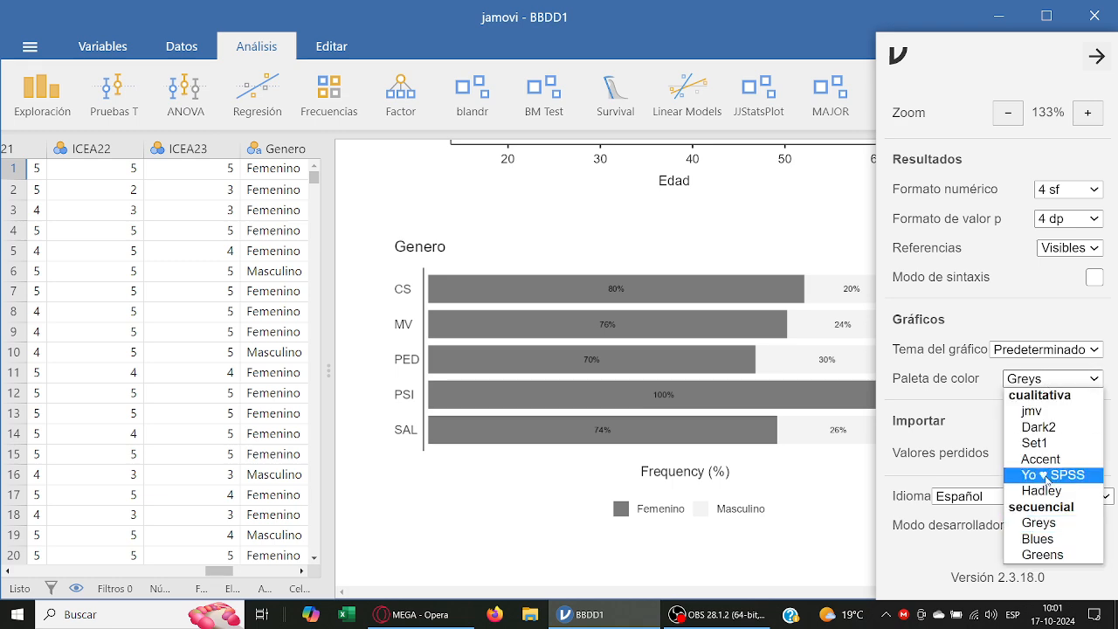
click(1058, 552)
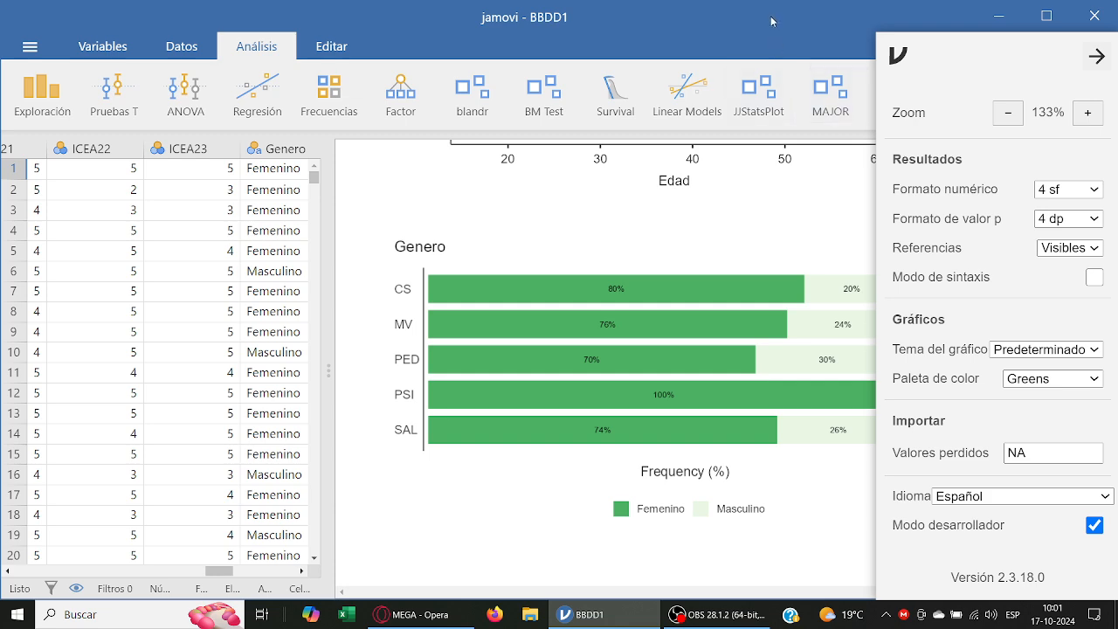
click(732, 307)
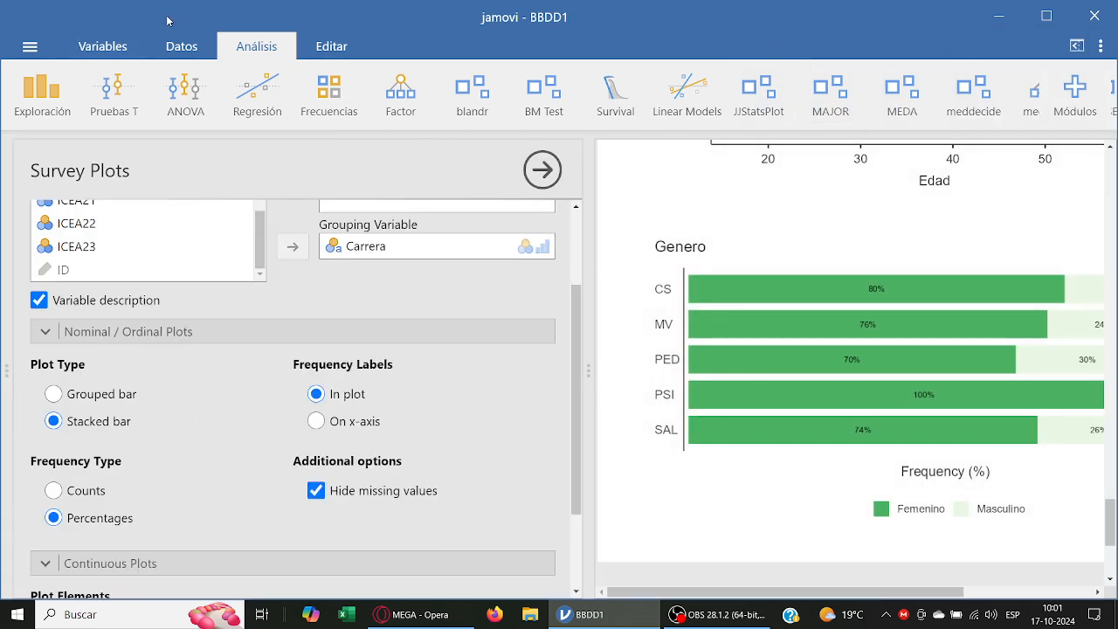
click(231, 48)
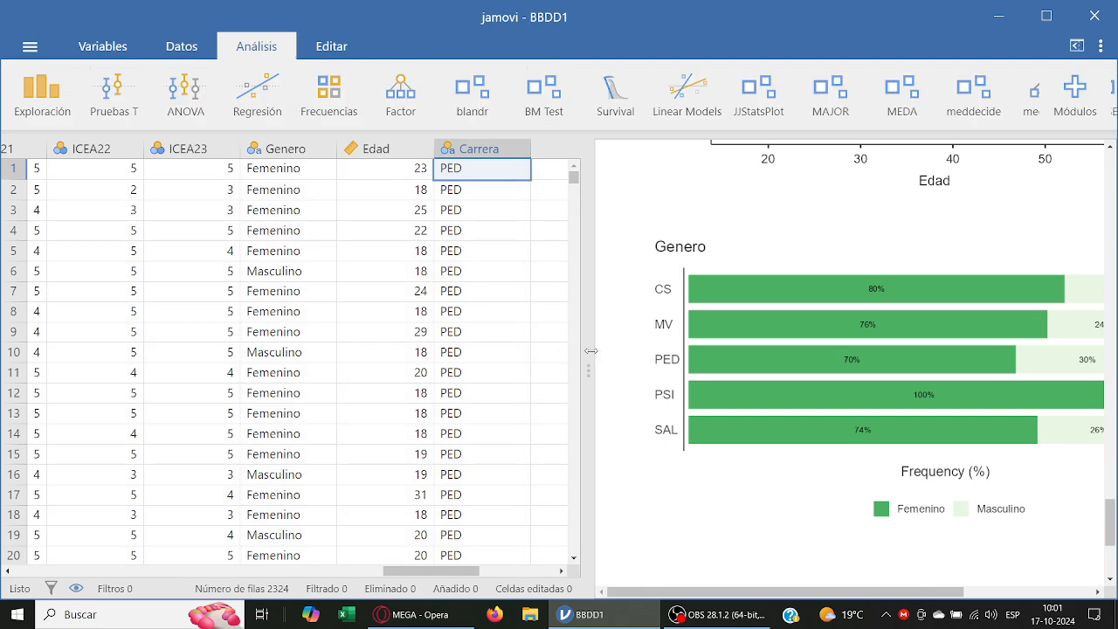
drag(588, 353, 281, 336)
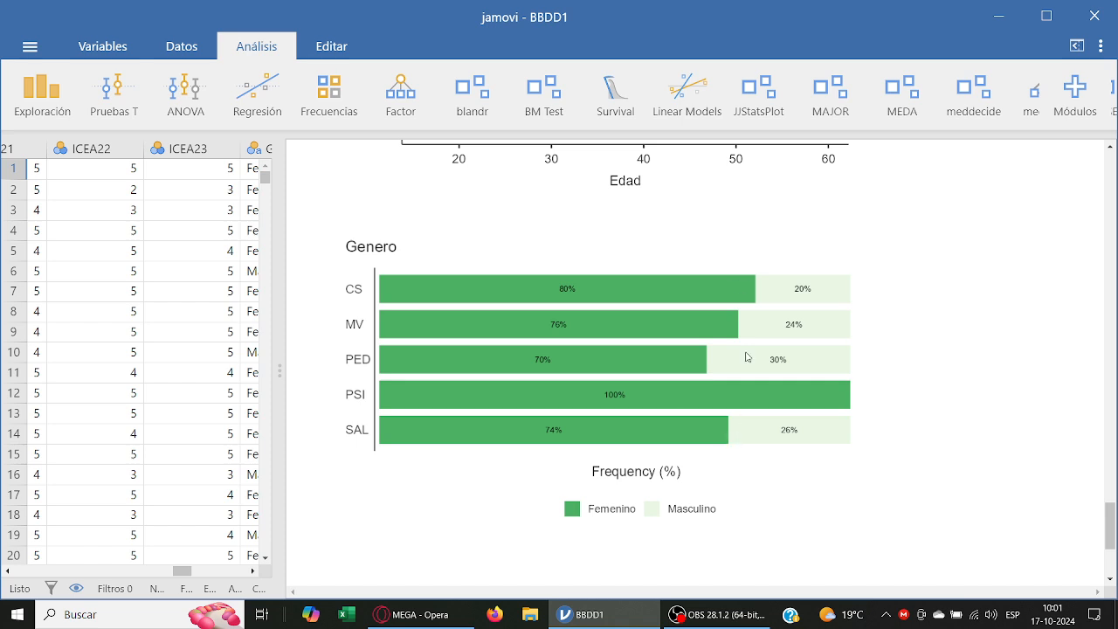
Step: Swap the survey plot roles so Genero is the grouping variable and Carrera is analysed, and view the enlarged results
click(741, 404)
scroll(524, 297, up, 2)
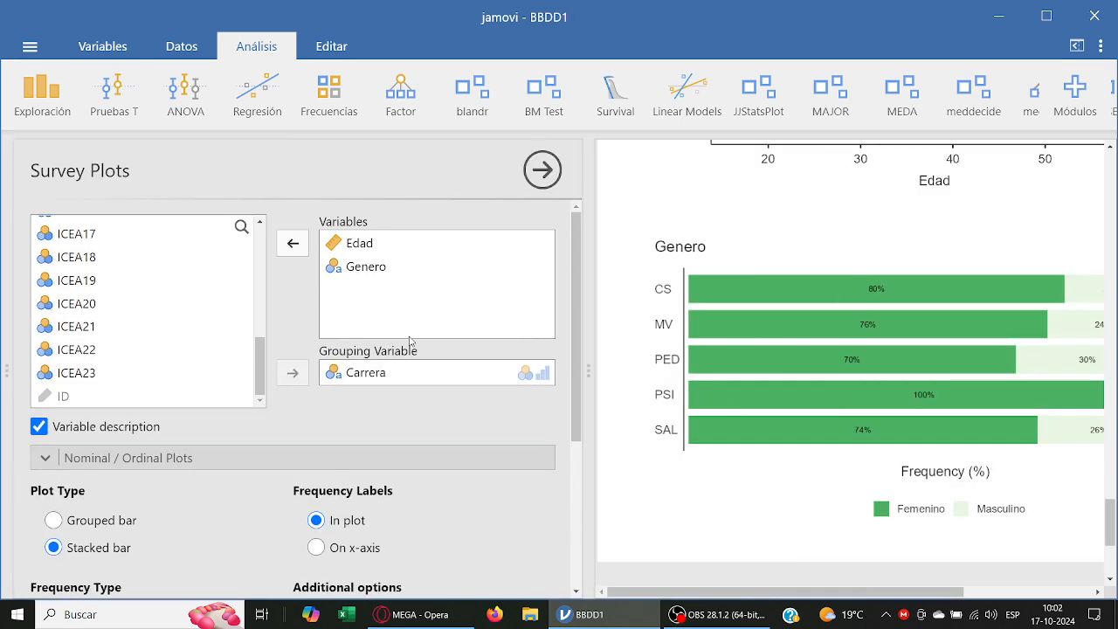
drag(398, 380, 419, 374)
click(400, 268)
click(181, 47)
click(256, 46)
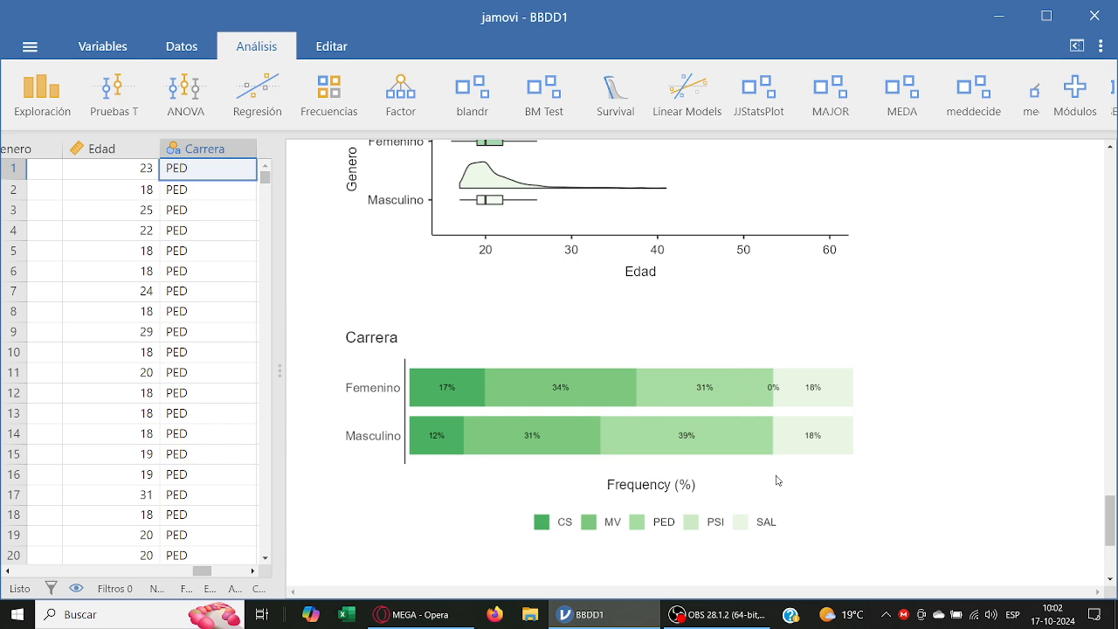
Step: Restore Carrera as the grouping variable with Edad and Genero as the analysed variables, and view the resulting plots
click(668, 448)
mouse_move(399, 372)
mouse_down()
mouse_move(391, 286)
mouse_move(407, 377)
mouse_up()
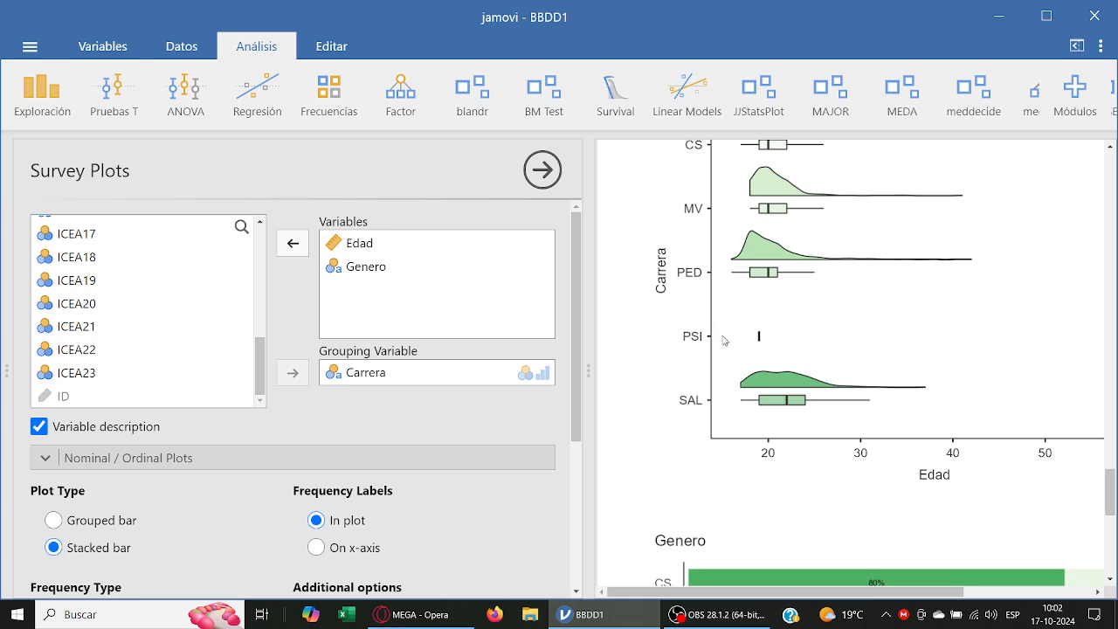
scroll(723, 340, down, 1)
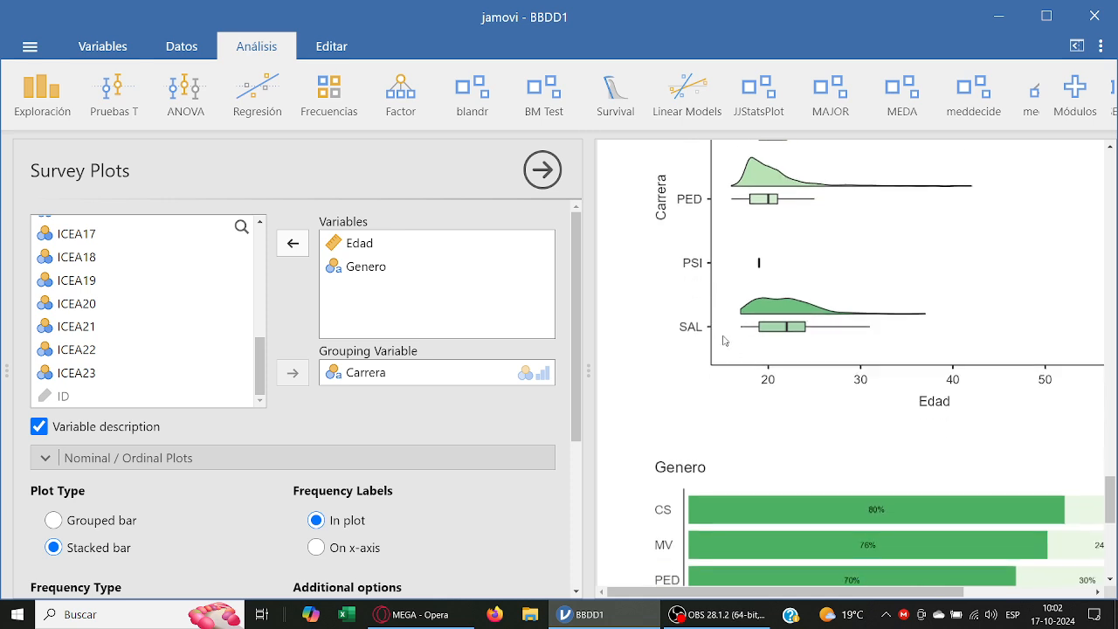
Step: View the Genero percentage bars by Carrera and close the Survey Plots options
scroll(825, 456, down, 3)
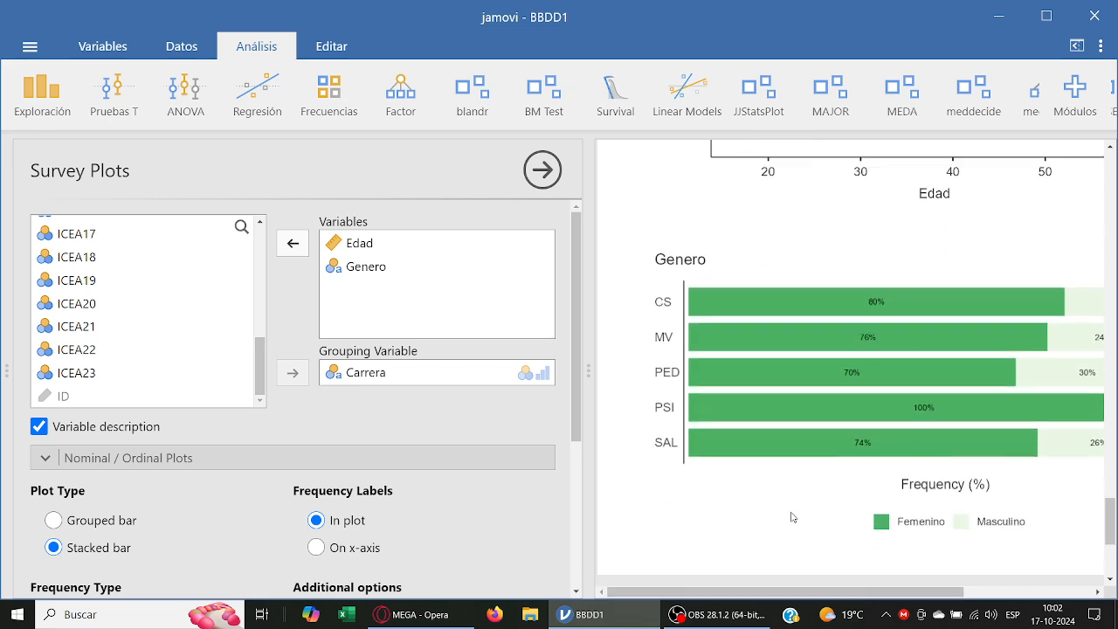
click(181, 46)
click(277, 53)
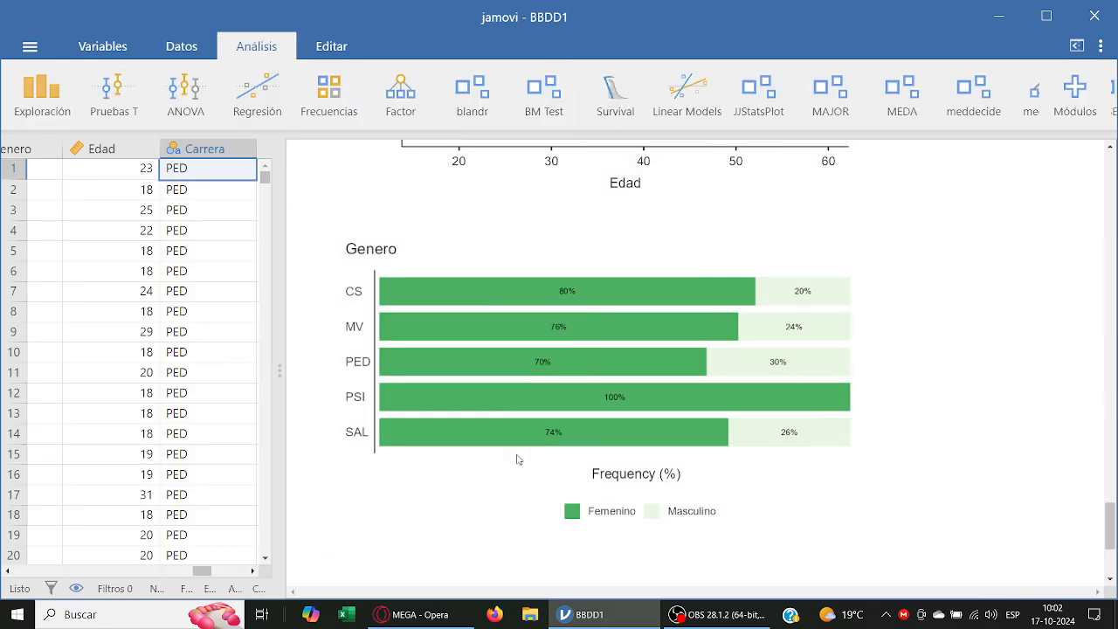
Step: Create a JJStatsPlot histogram with Edad as its variable
click(631, 114)
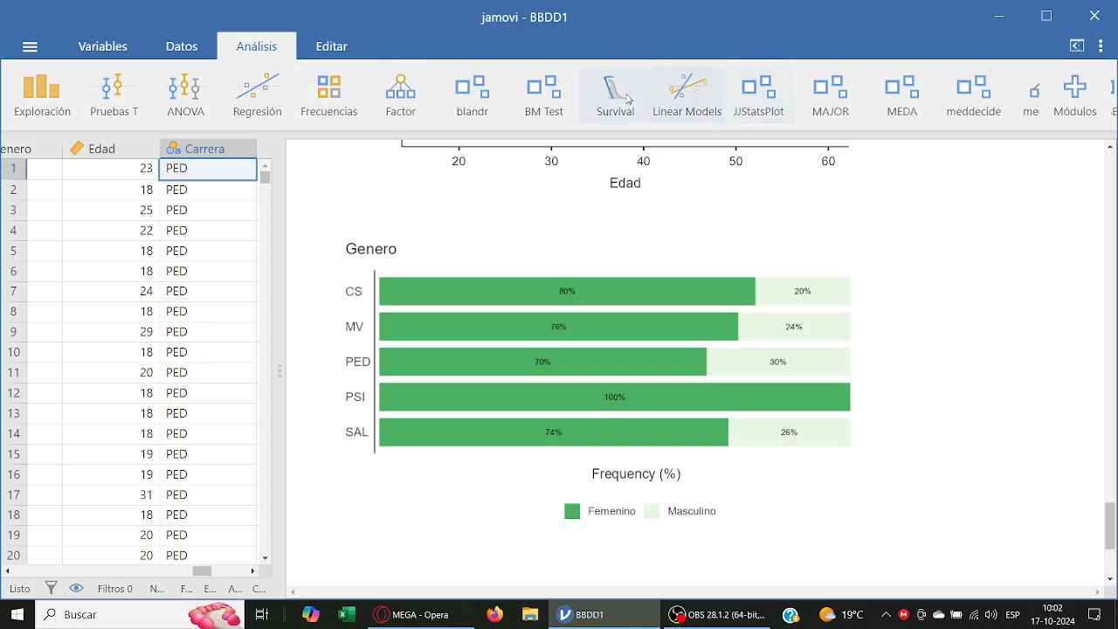
click(760, 88)
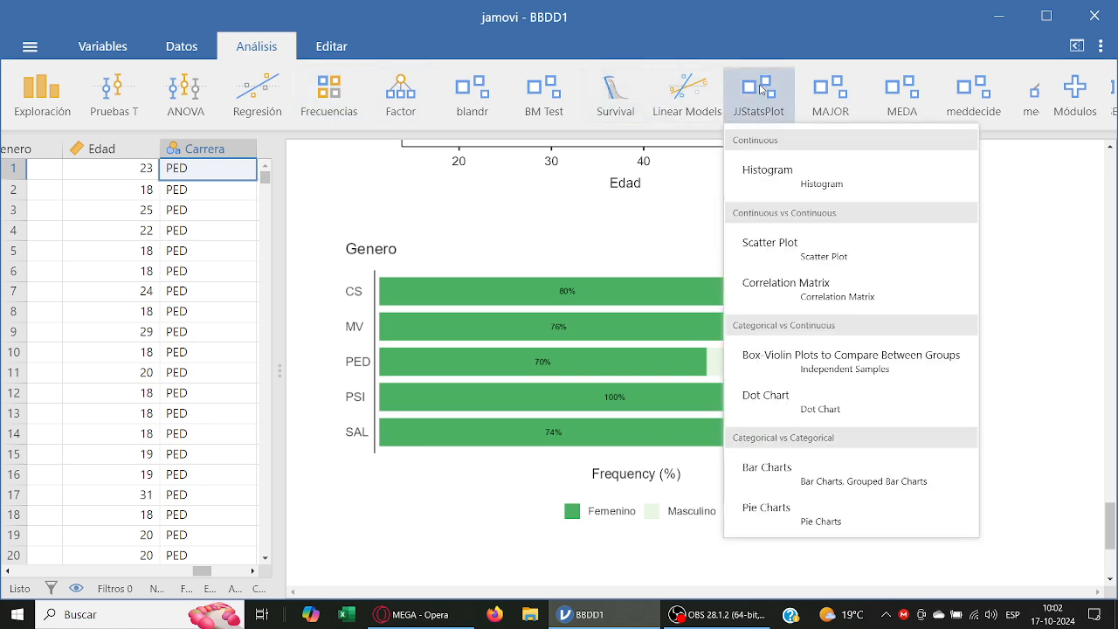
click(769, 170)
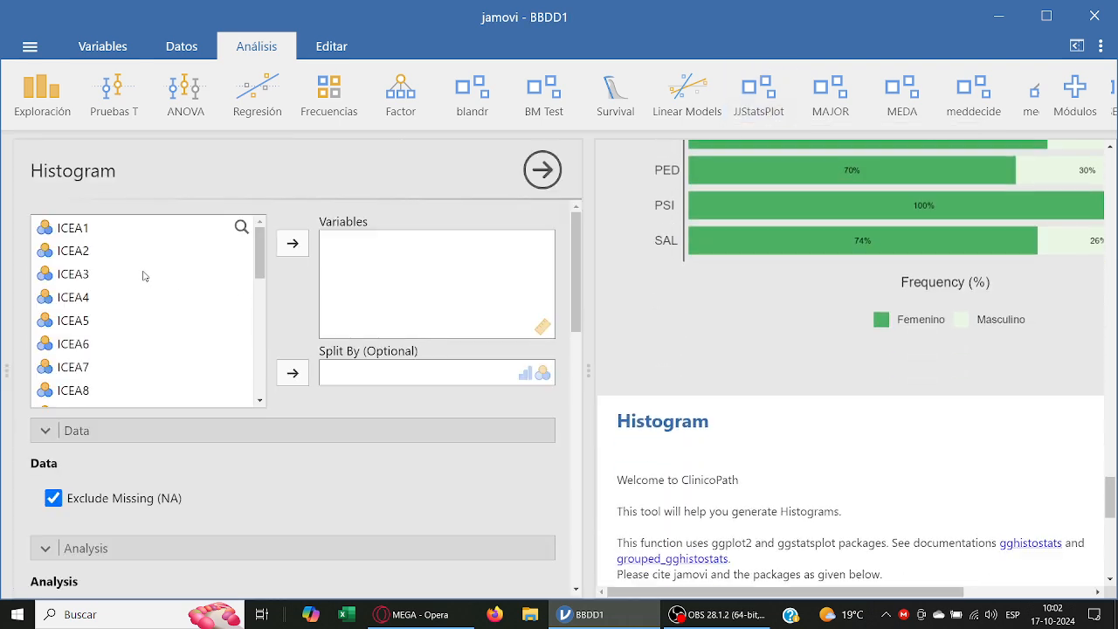
scroll(167, 362, down, 6)
click(169, 349)
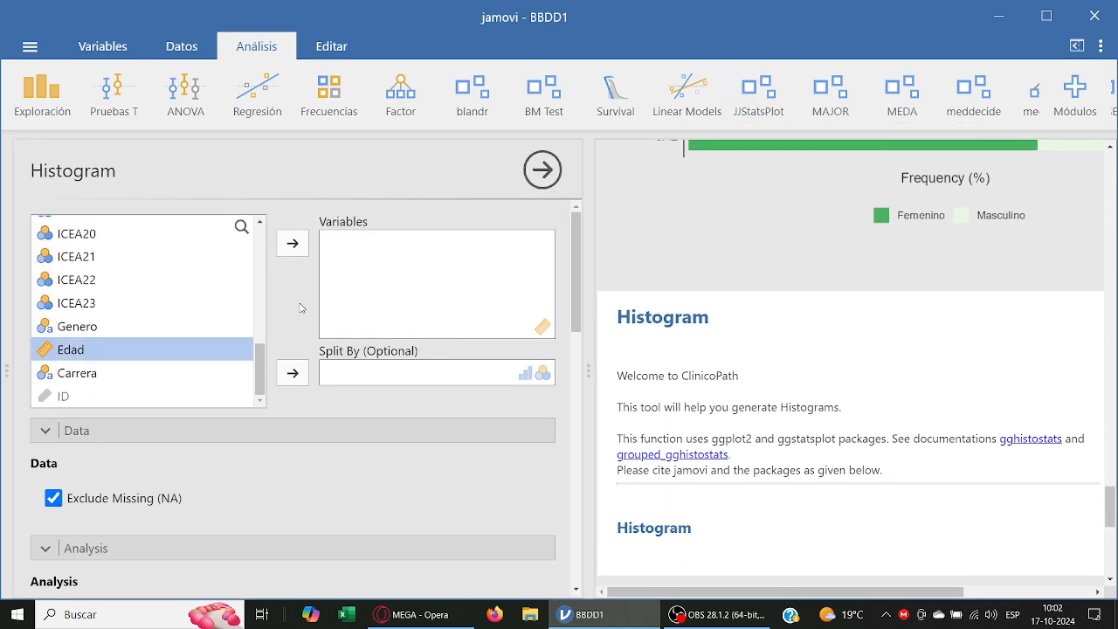
click(282, 250)
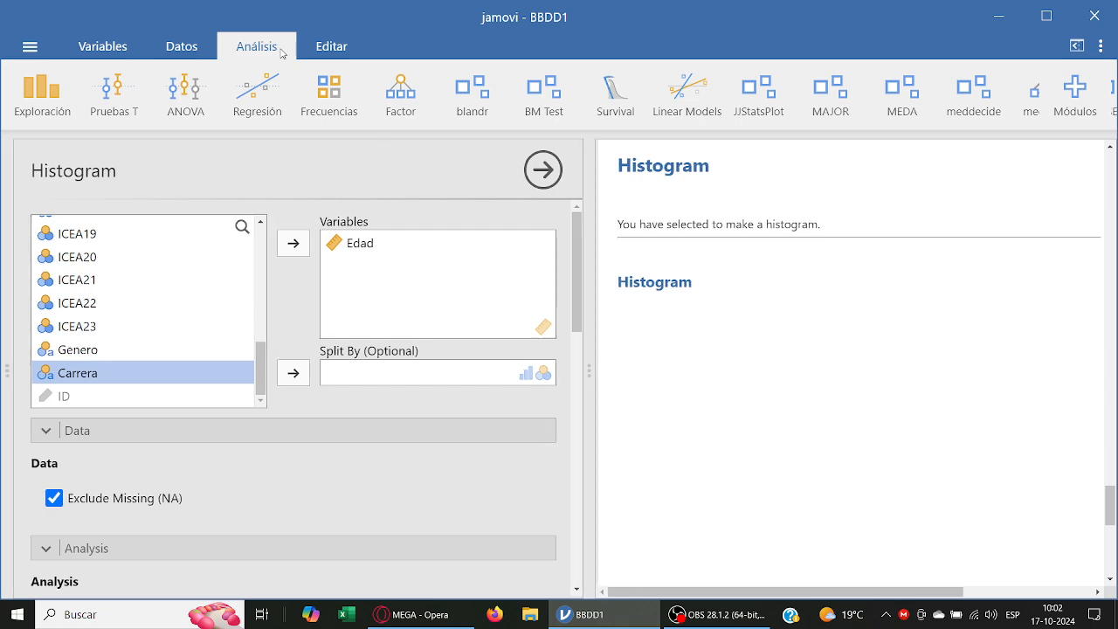
Step: Close the histogram options, widen the results area and compare the new Edad histogram with the earlier plots
click(202, 45)
click(247, 44)
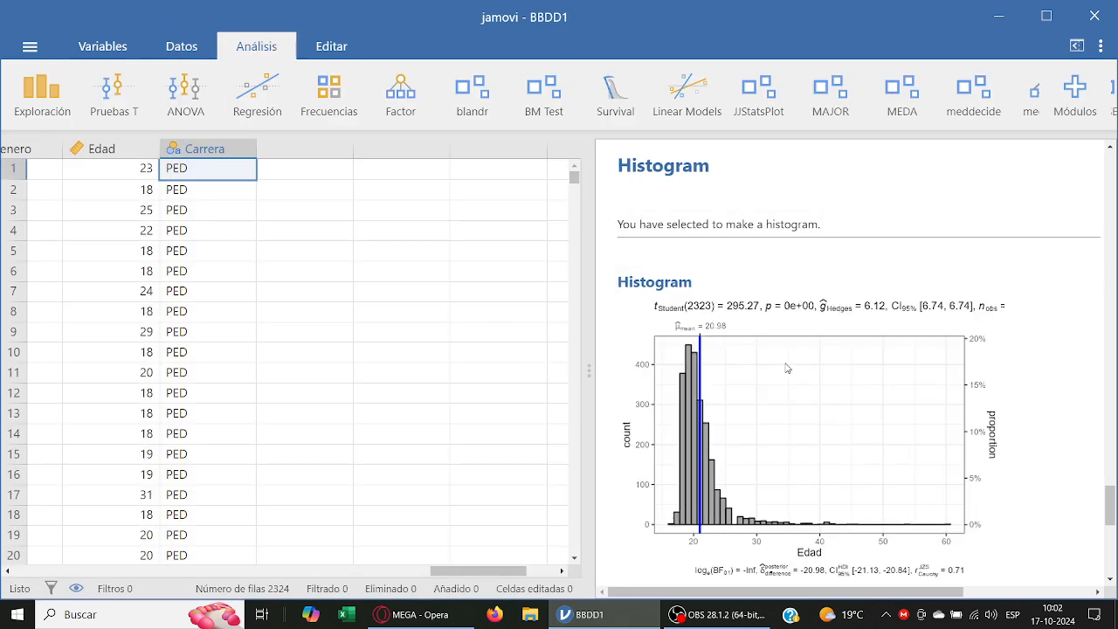
drag(587, 403, 307, 389)
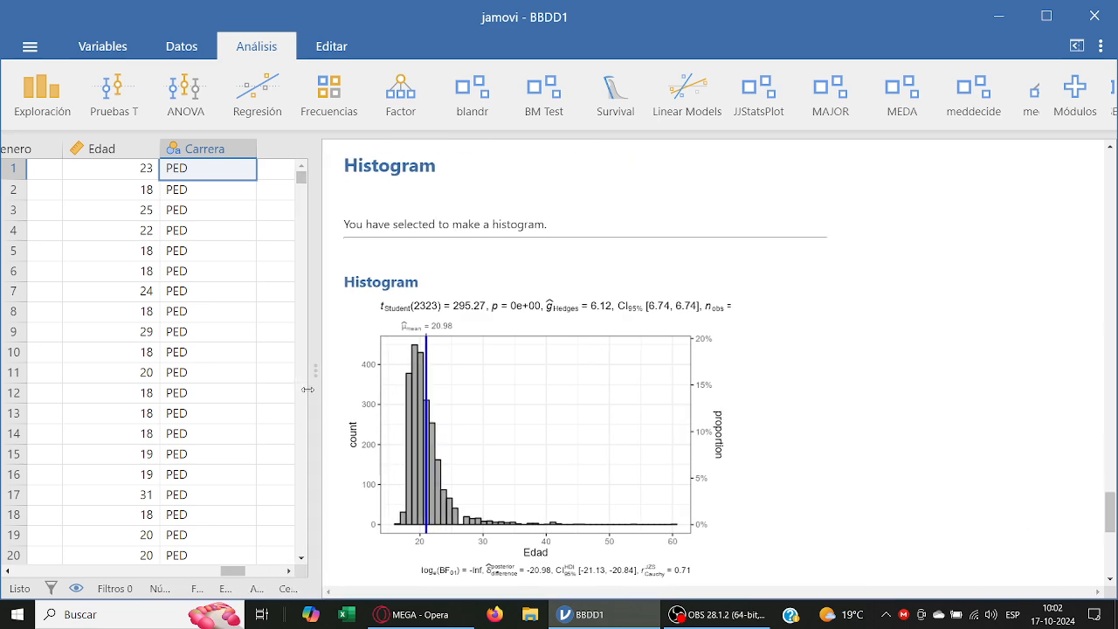
scroll(492, 422, up, 10)
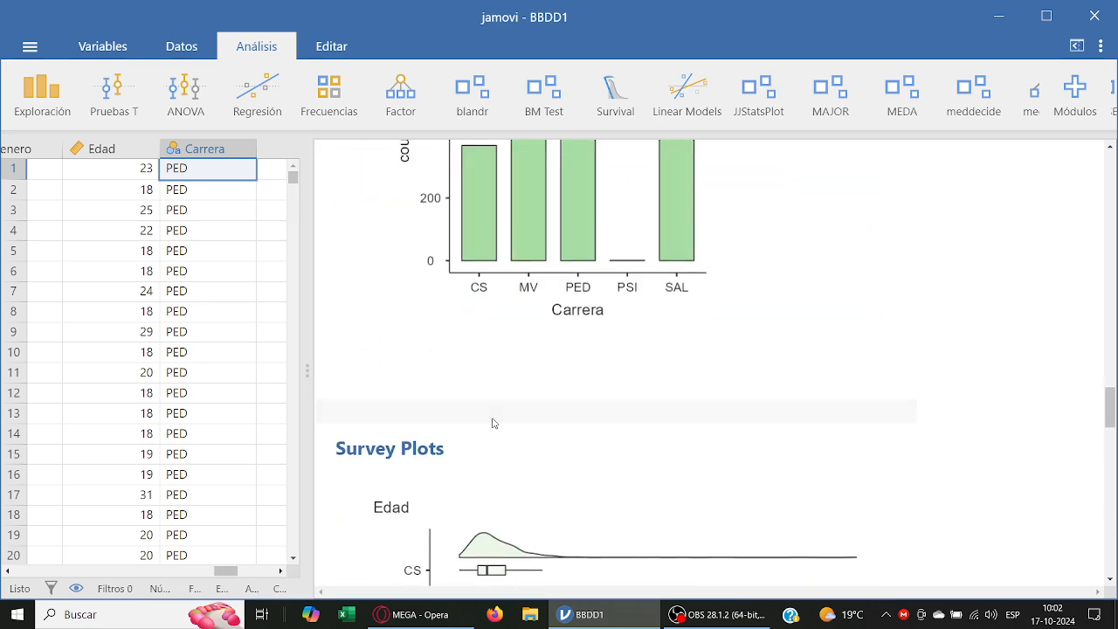
scroll(493, 422, up, 8)
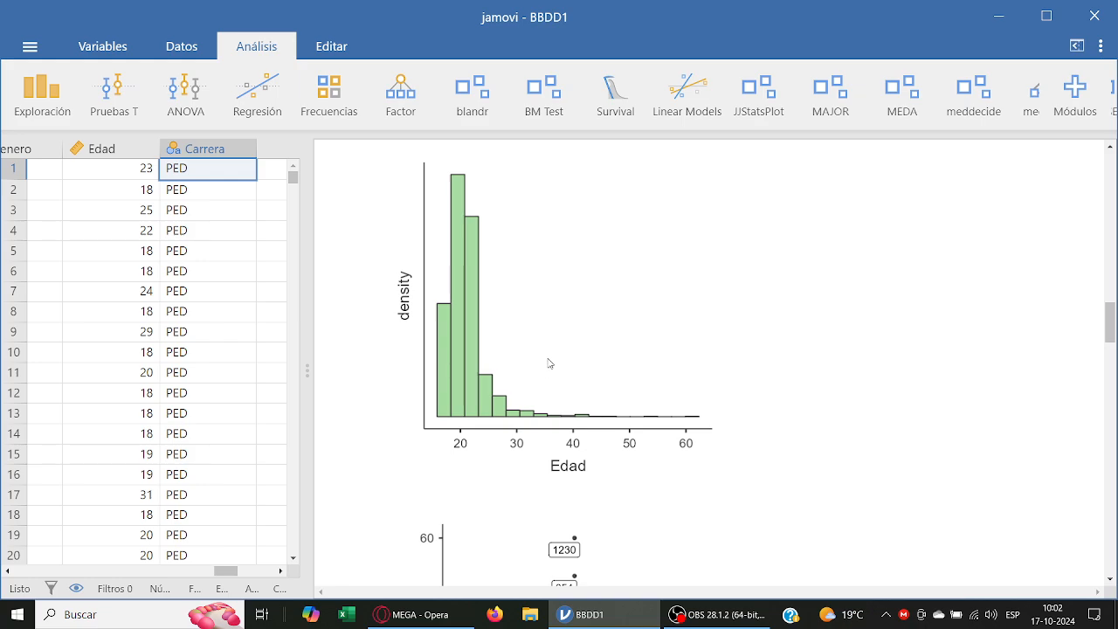
scroll(550, 363, down, 20)
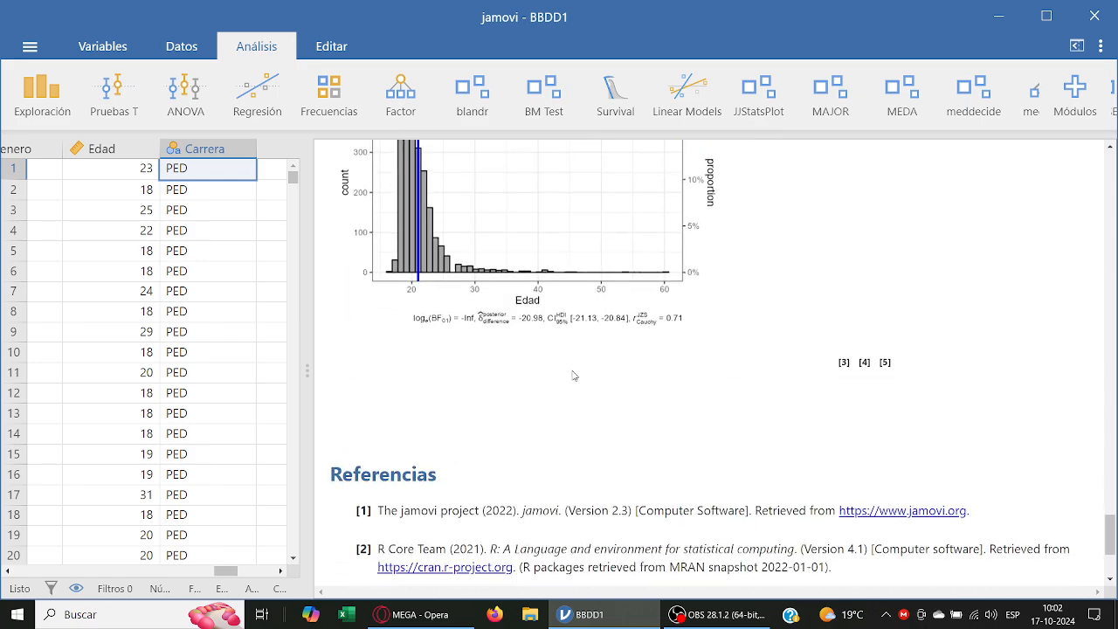
scroll(574, 376, up, 3)
Step: Reopen the Edad histogram's options and review its data and statistic settings
click(561, 312)
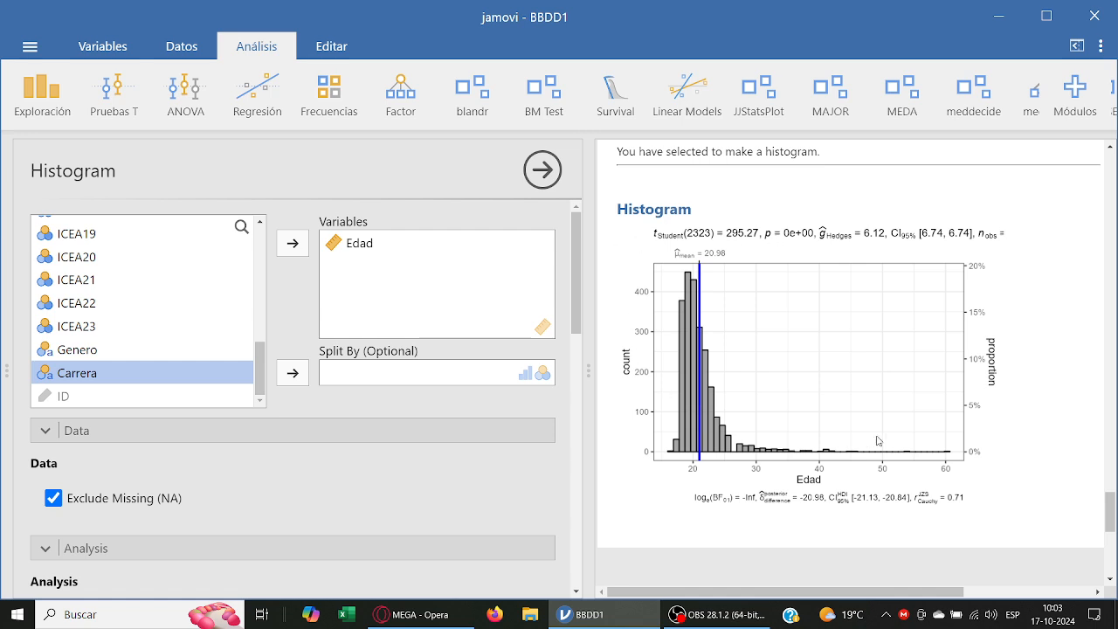
scroll(202, 457, down, 3)
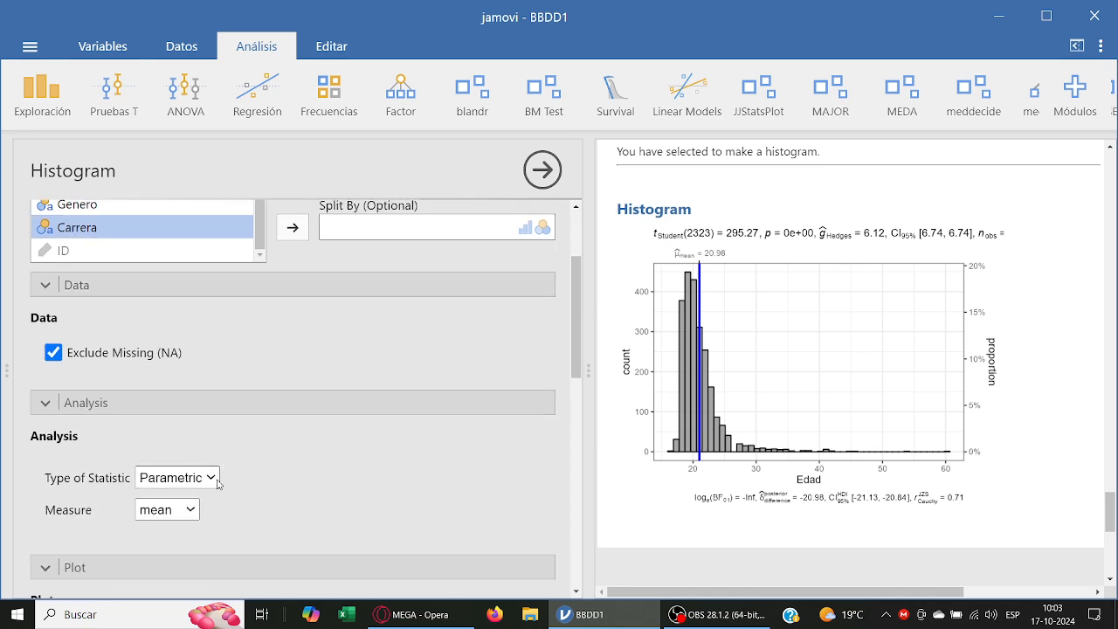
scroll(346, 476, up, 3)
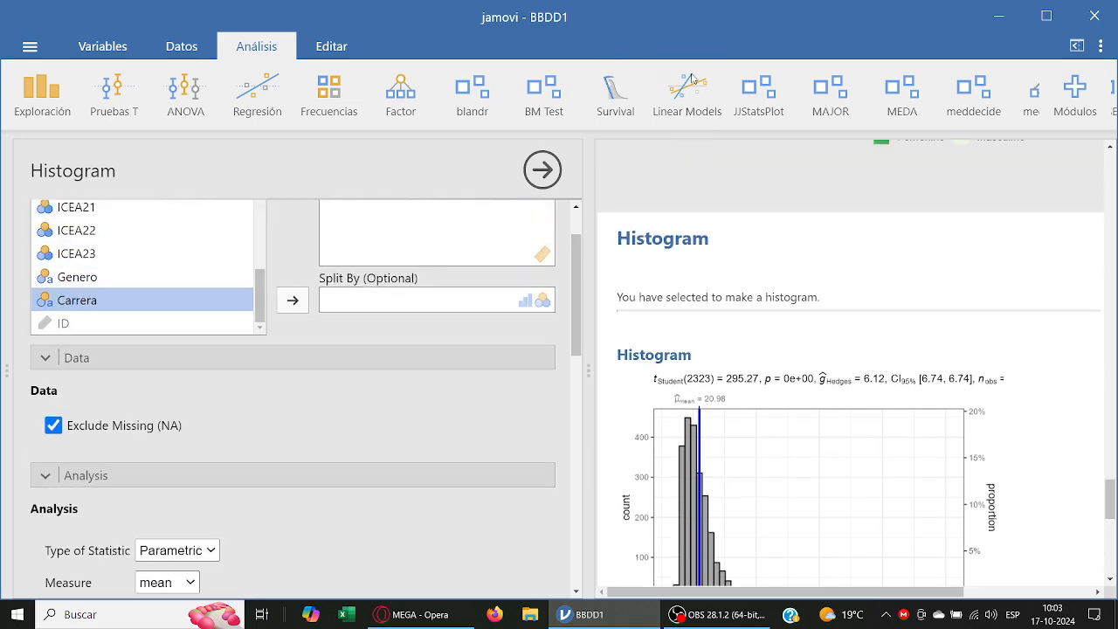
Step: Browse the analyses offered by the MAJOR, meddecide, mediation and SEM modules
click(704, 81)
mouse_move(805, 87)
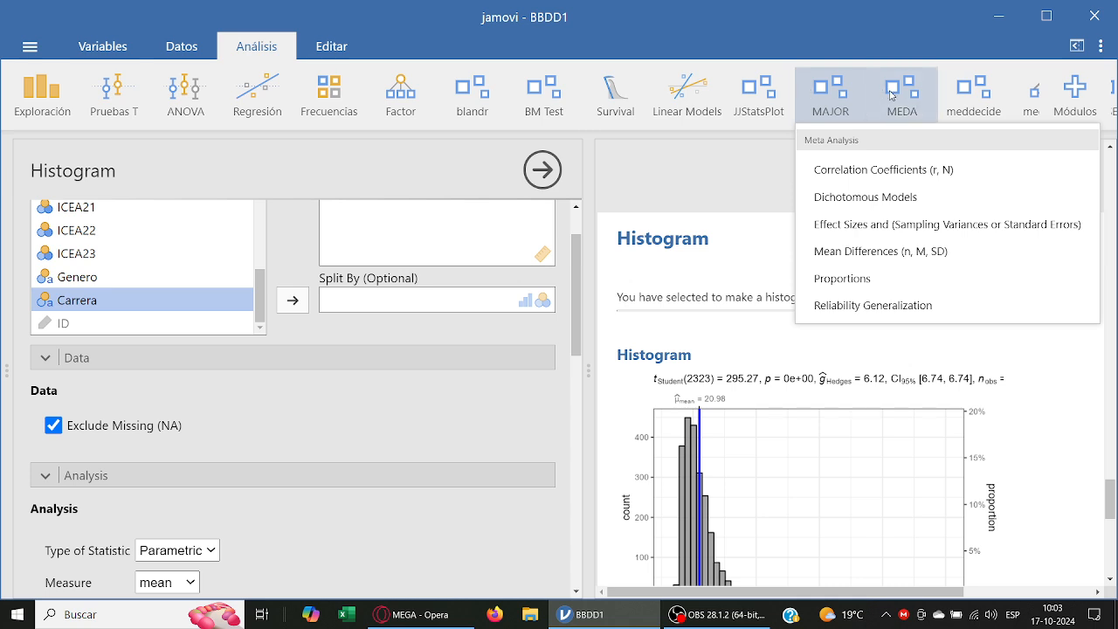
mouse_move(891, 93)
mouse_move(832, 103)
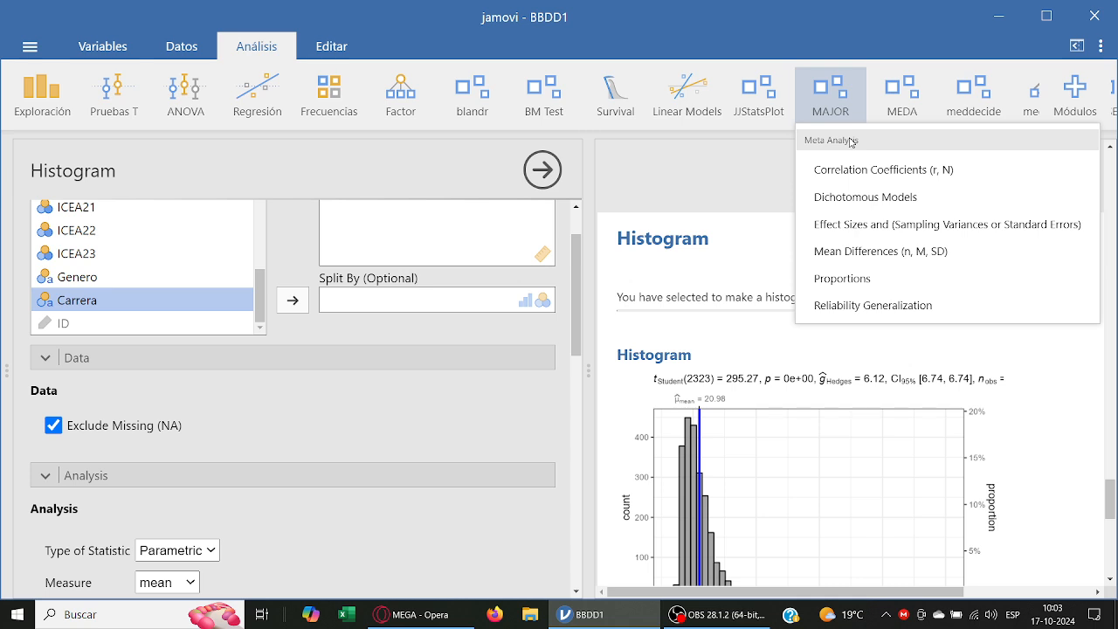
mouse_move(967, 98)
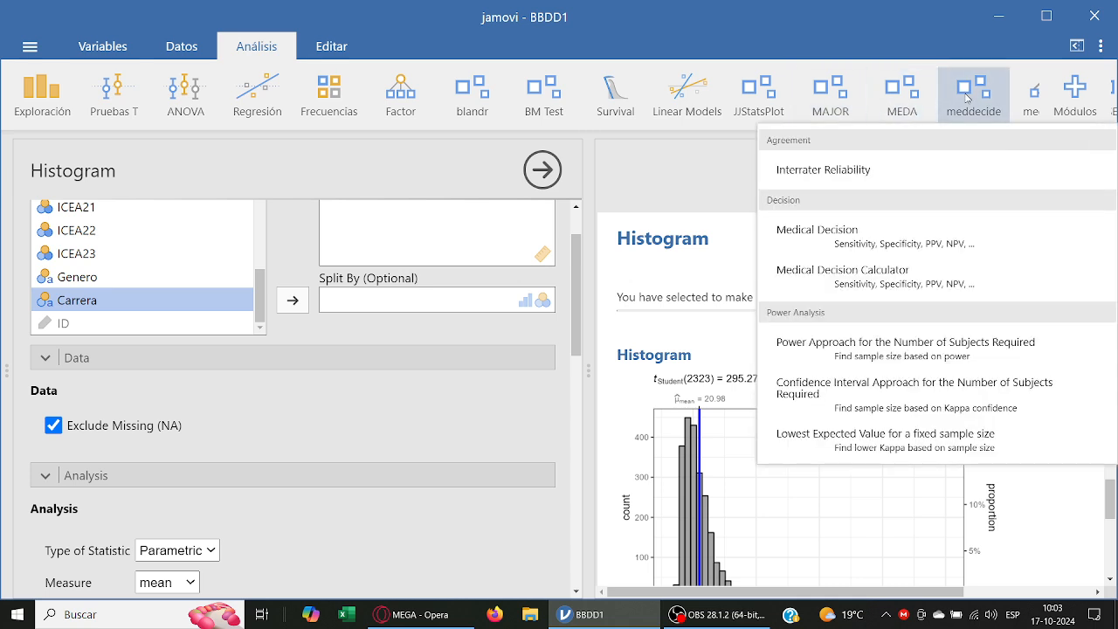
mouse_move(1032, 110)
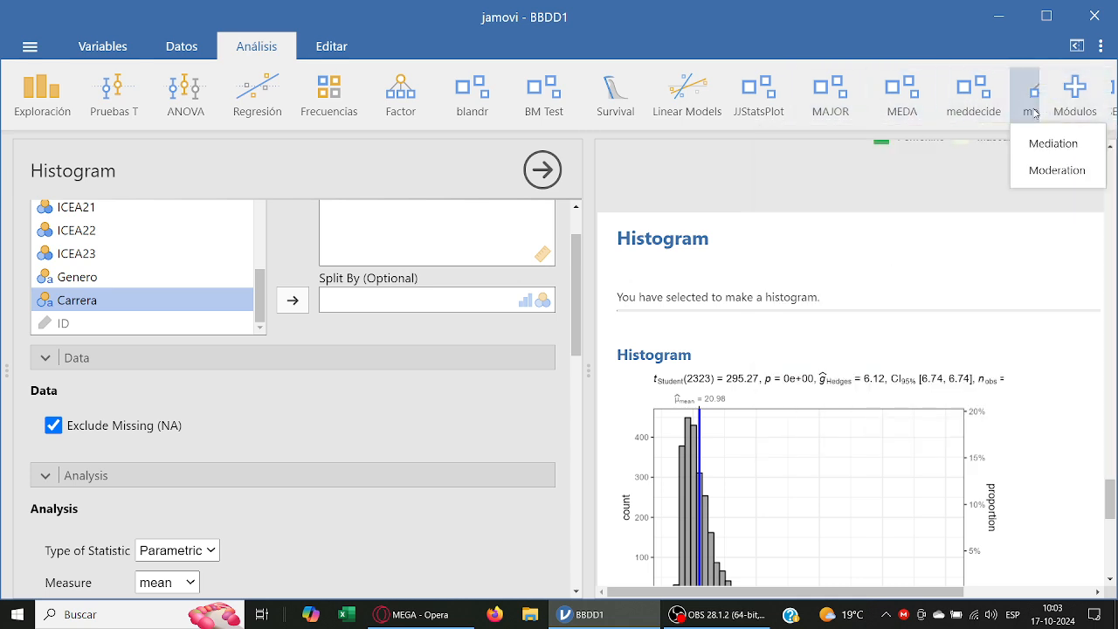
mouse_move(1111, 96)
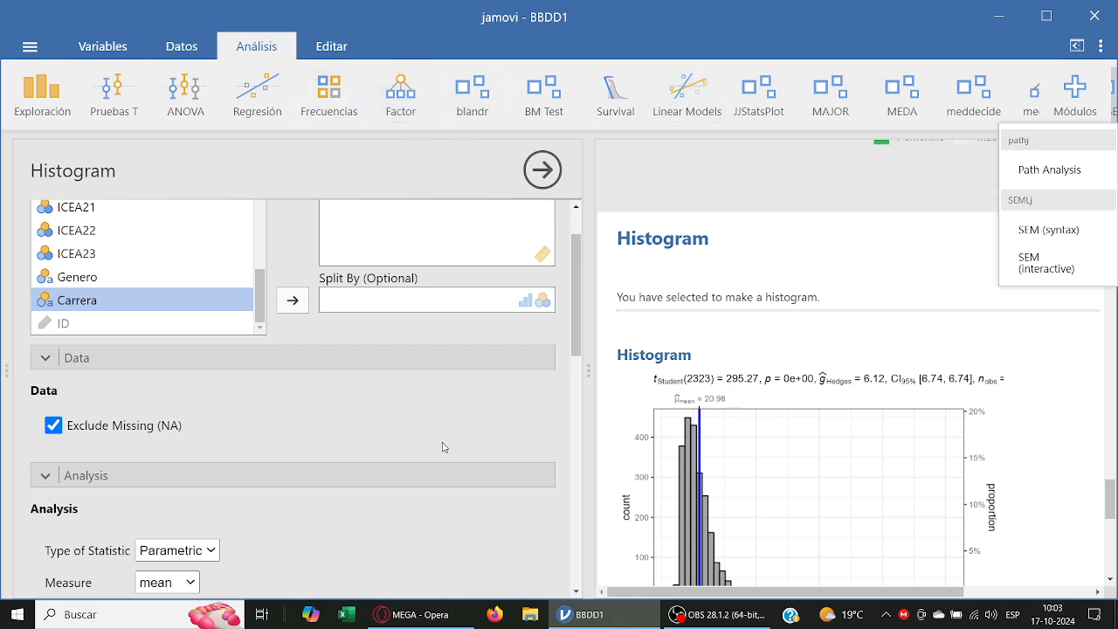
Step: Delete the JJStatsPlot Histogram analysis from the results
click(668, 449)
right_click(661, 242)
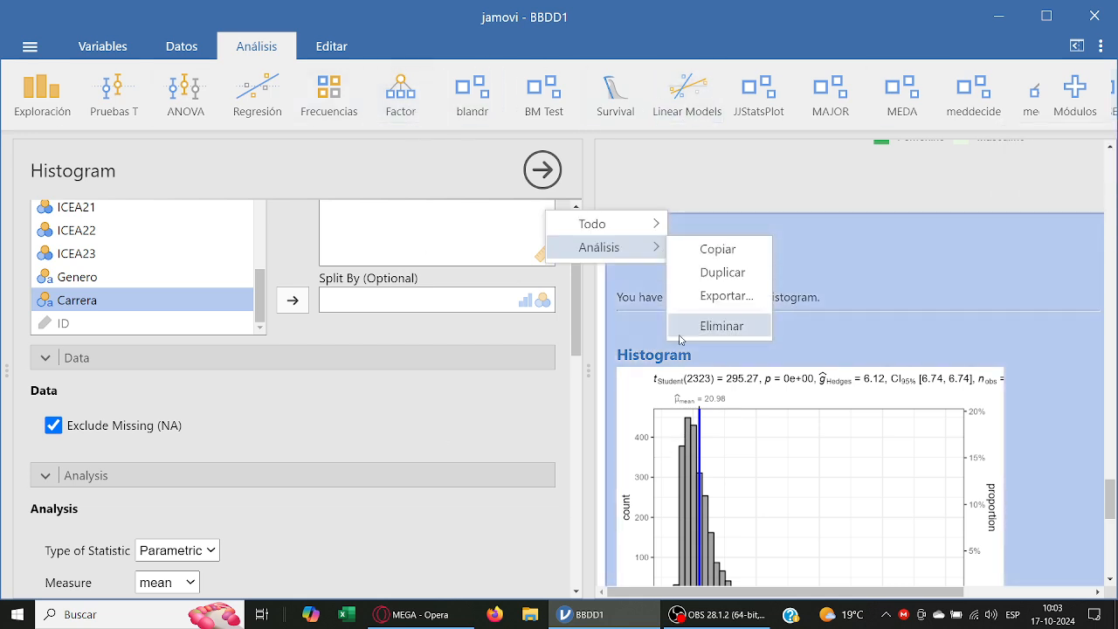
click(718, 324)
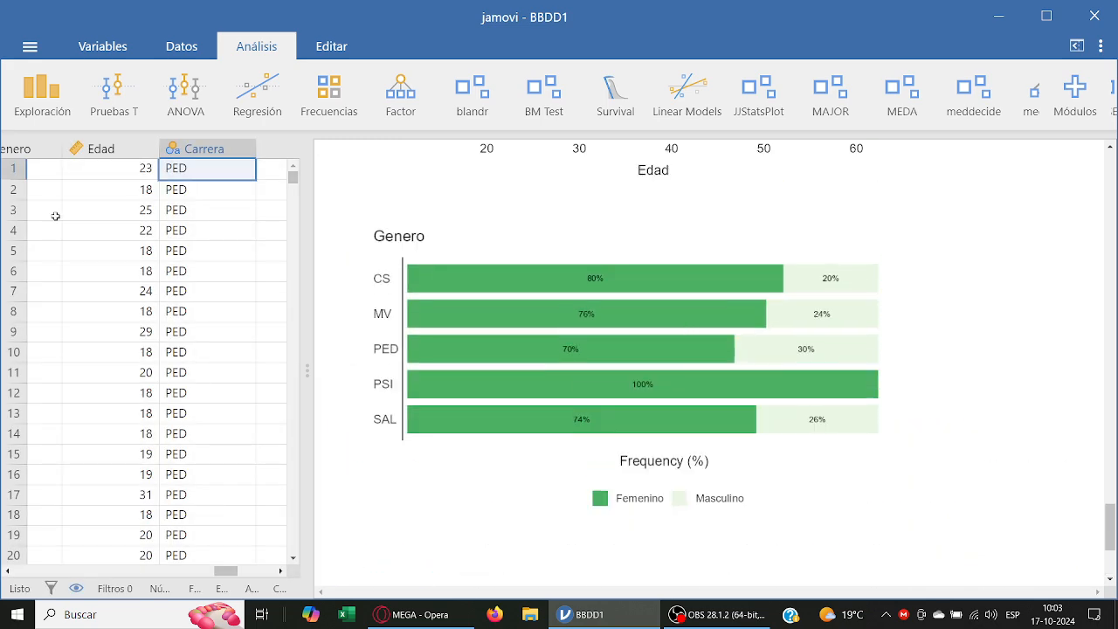
Step: Close the Survey Plots options, widen the data area and look over the demographic and ICEA item columns
click(734, 373)
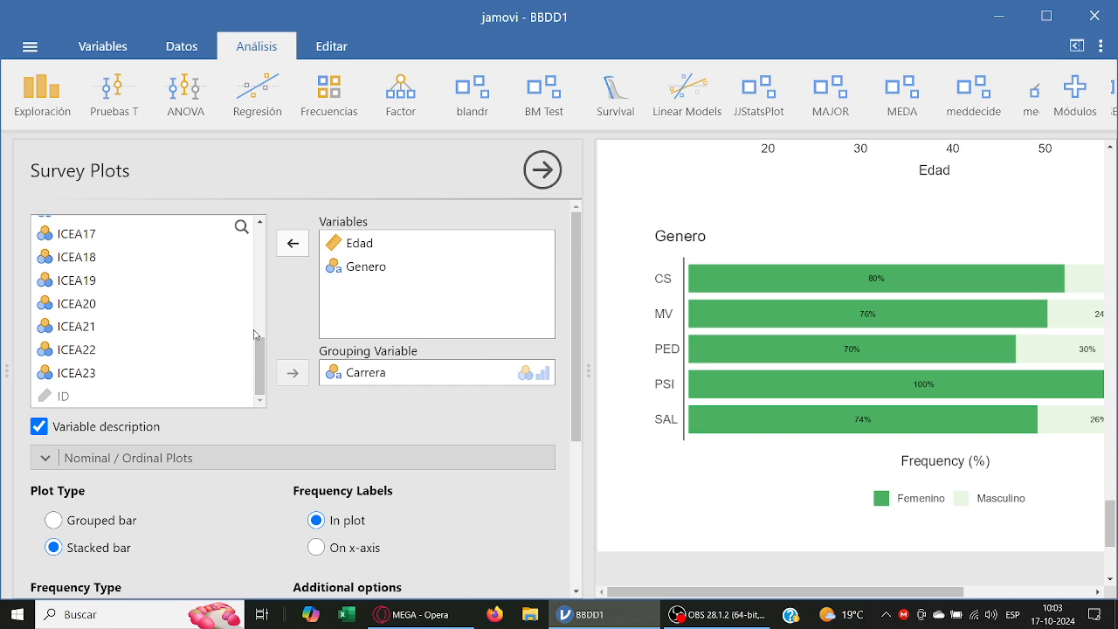
click(182, 46)
click(251, 48)
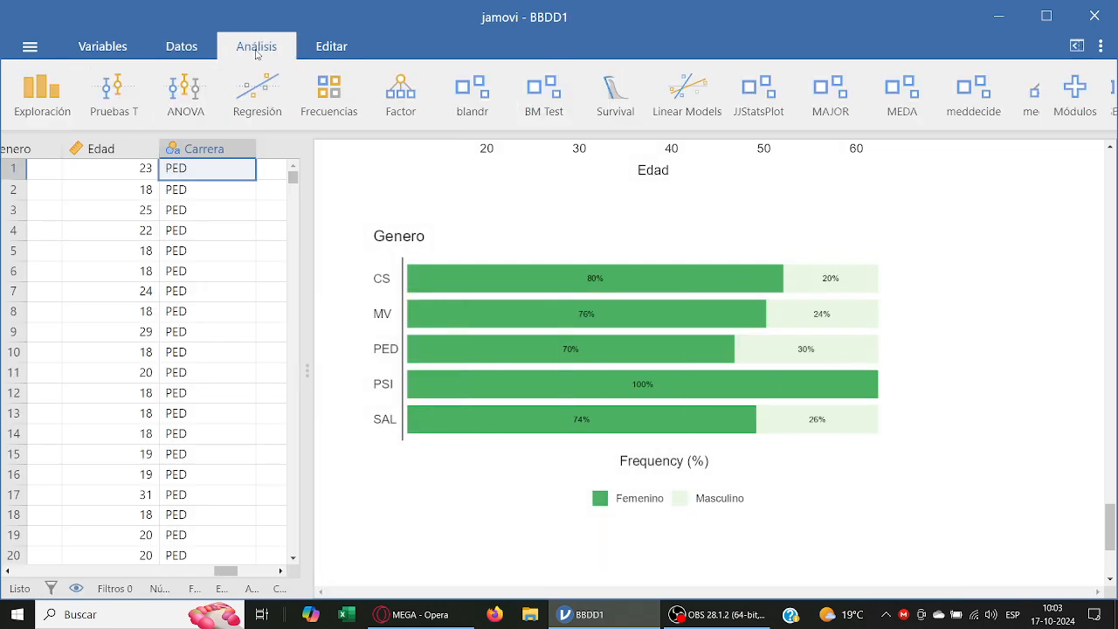
drag(231, 573, 216, 572)
drag(307, 381, 510, 384)
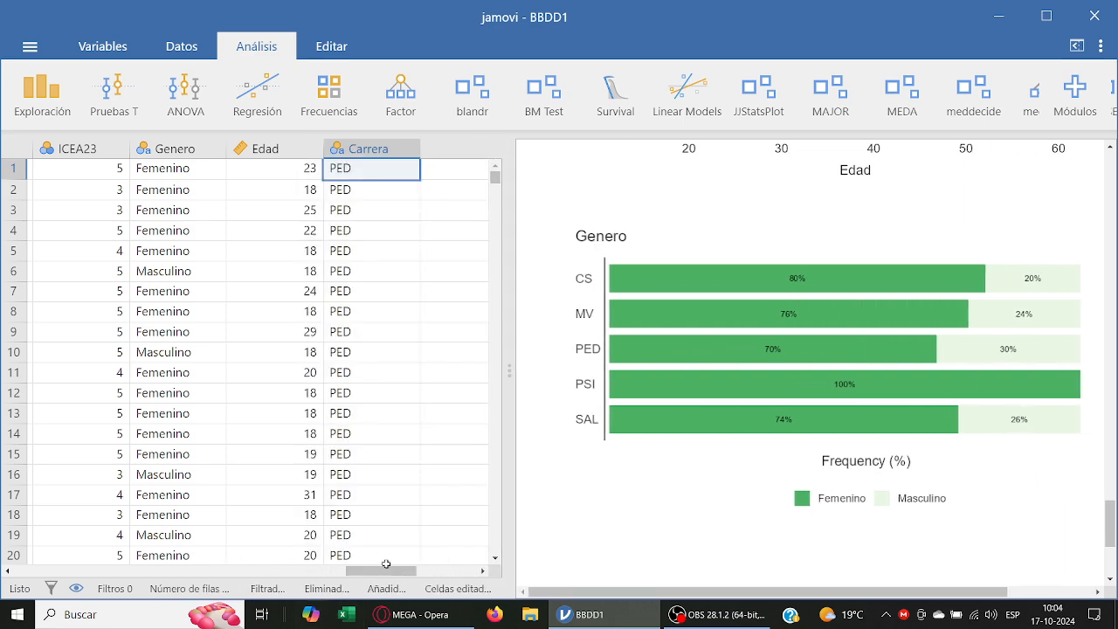
drag(387, 563, 108, 575)
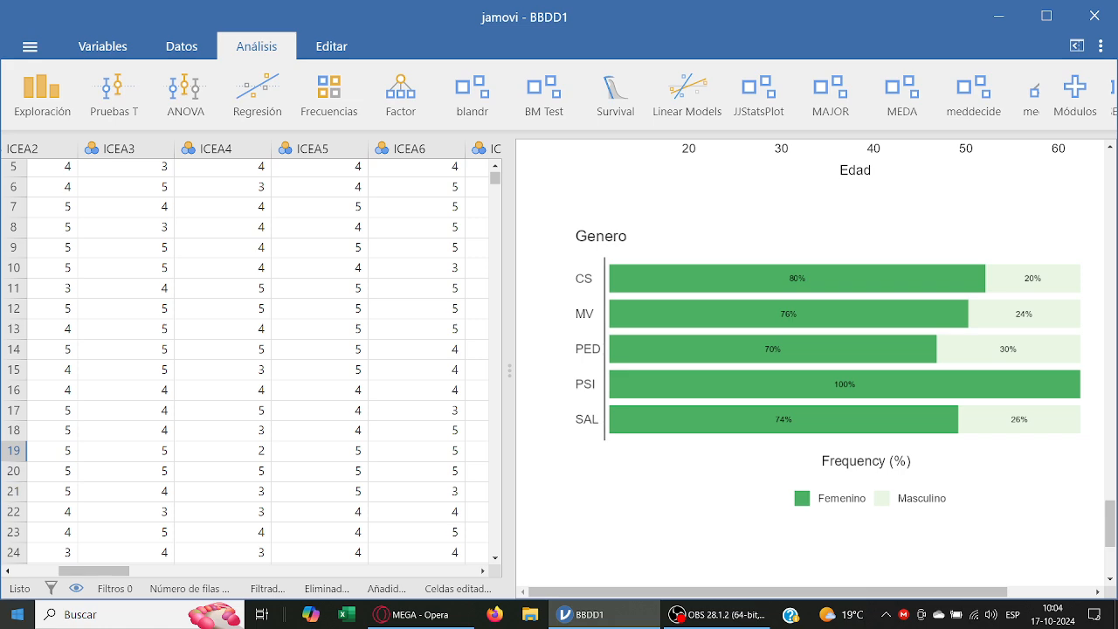
drag(510, 371, 629, 372)
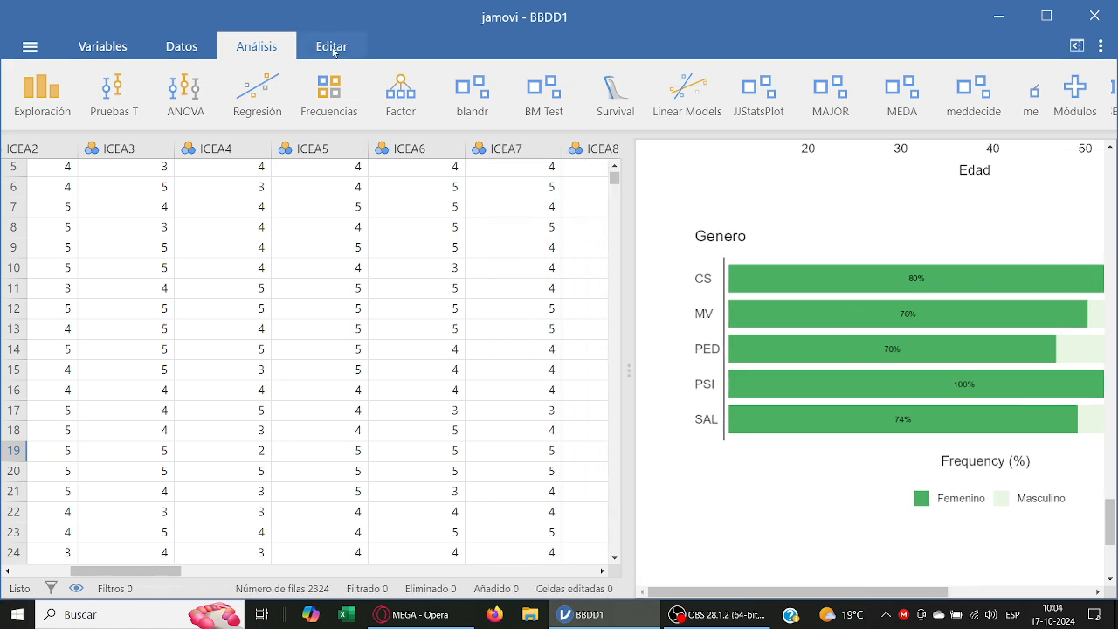
click(332, 46)
click(204, 46)
click(250, 46)
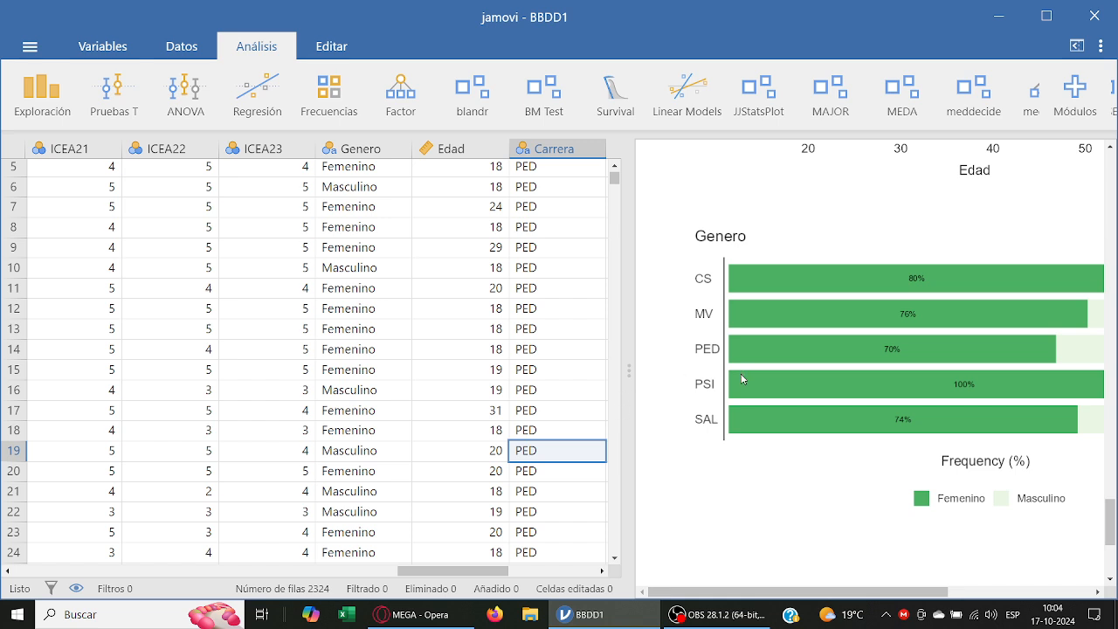
Step: Review the Carrera bar plot and the Edad box plot and histogram, and go to the references at the end of the results
scroll(741, 374, up, 11)
drag(1113, 440, 1111, 425)
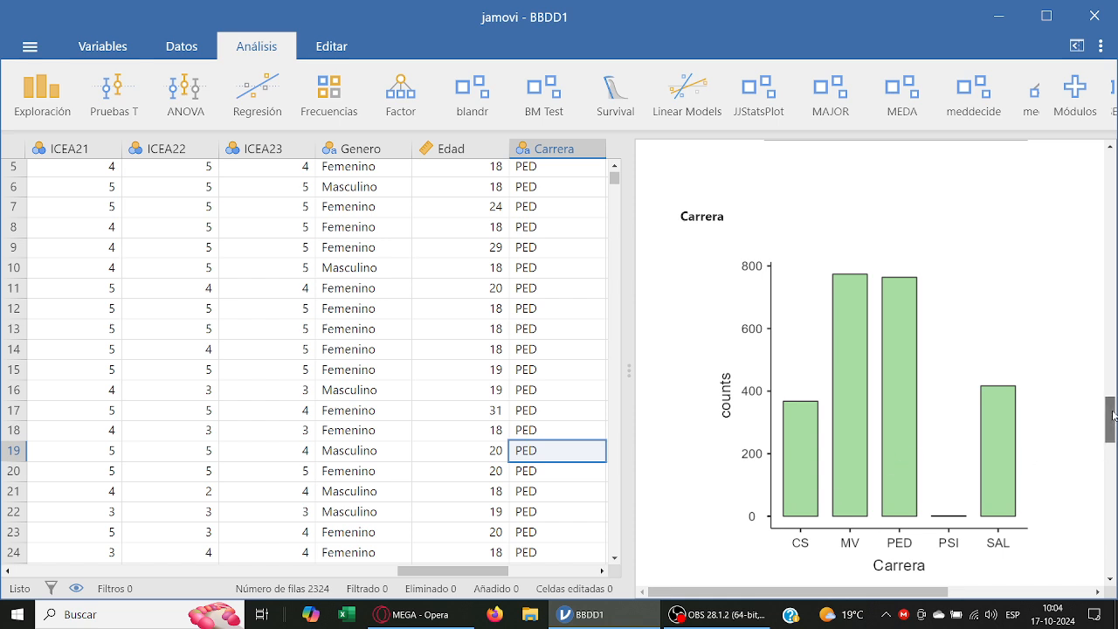
scroll(1109, 424, up, 3)
scroll(1111, 385, up, 3)
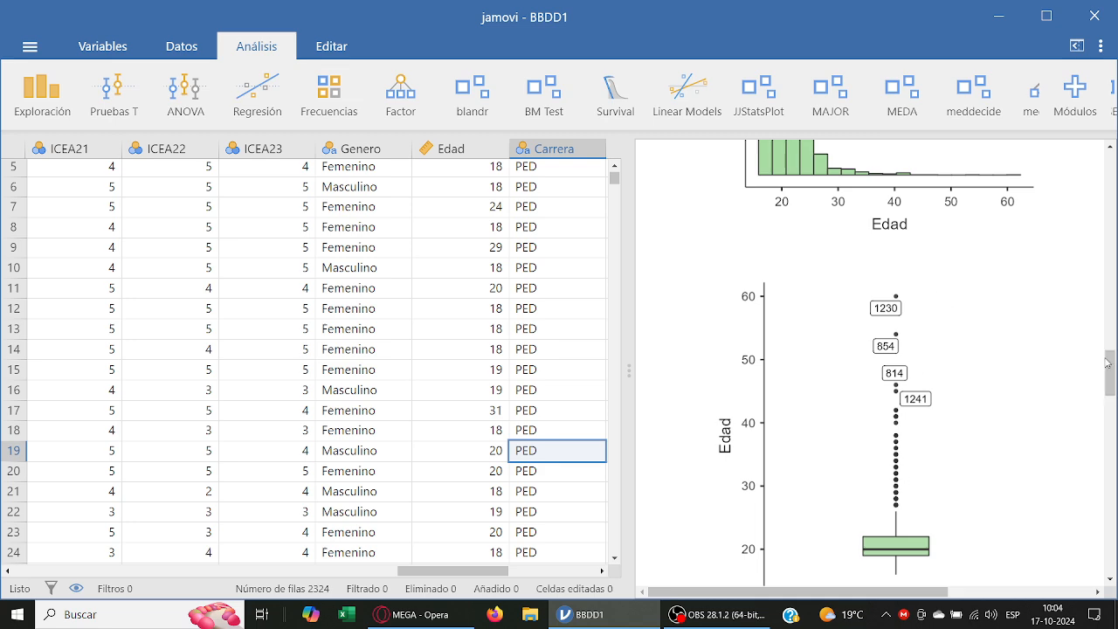
drag(1111, 366, 1110, 550)
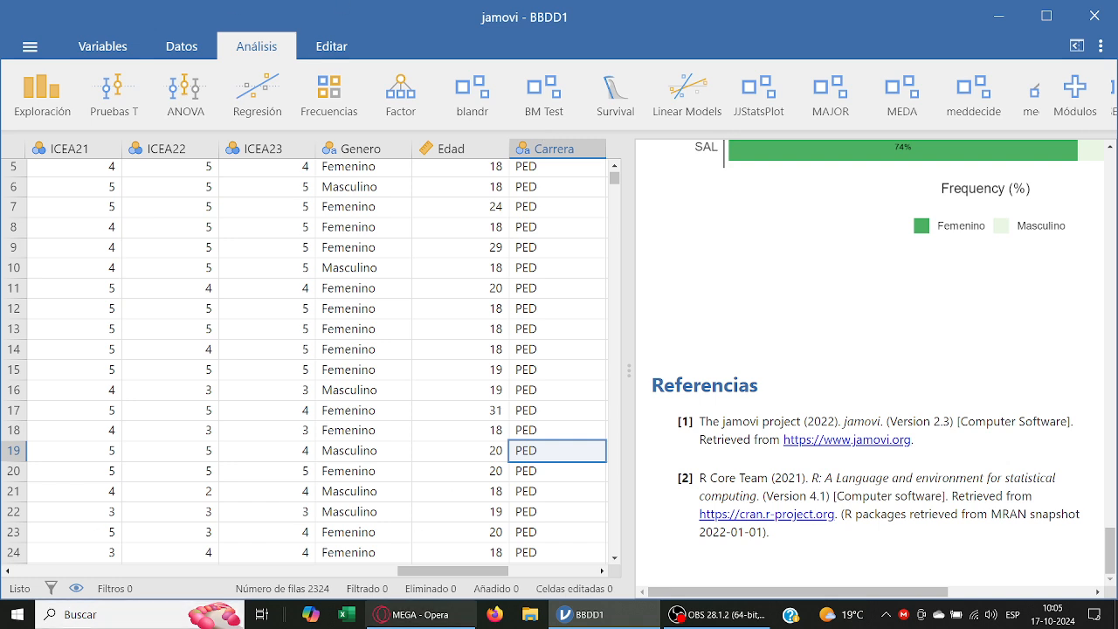
Step: Switch to MEGA in Opera and review the scoring categories and questions by dimension in Cuestionario ICEA.pdf
drag(469, 573, 400, 590)
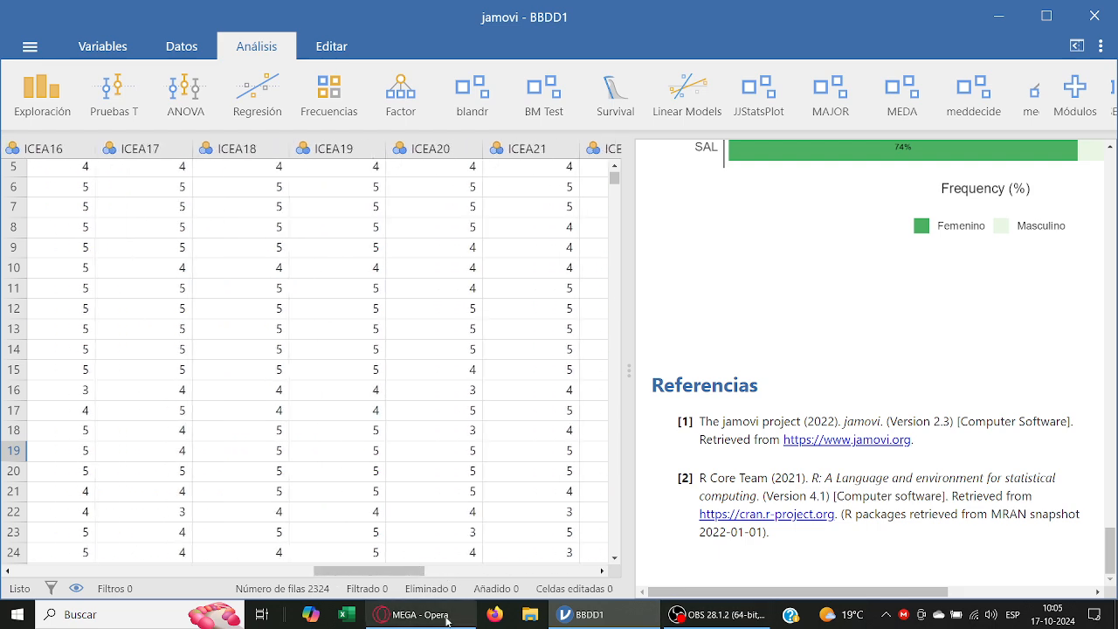
click(393, 616)
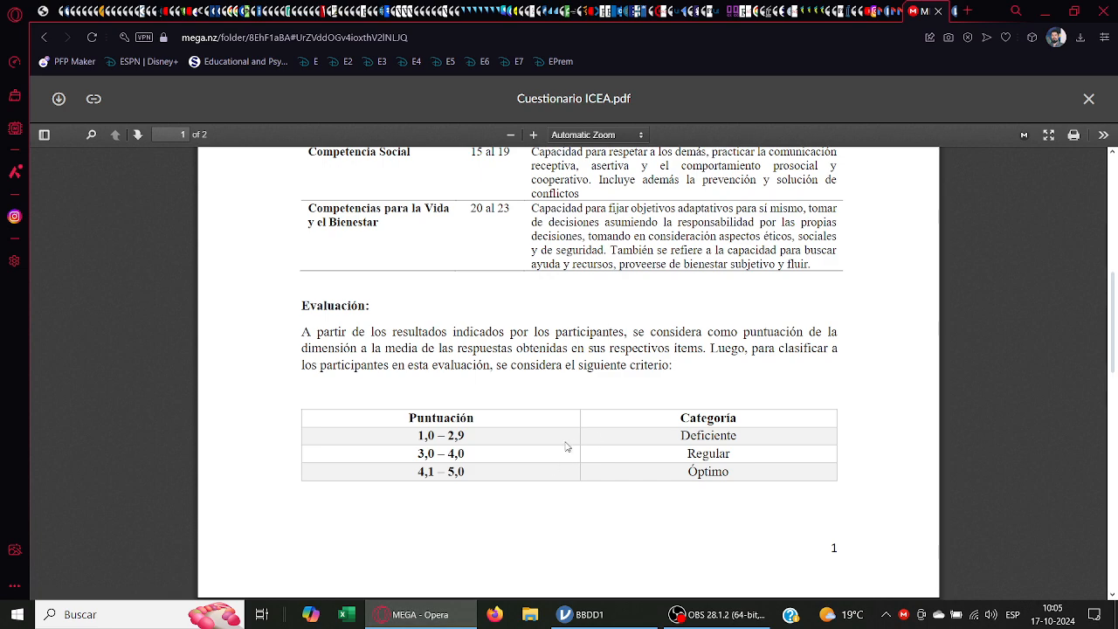
scroll(649, 449, down, 8)
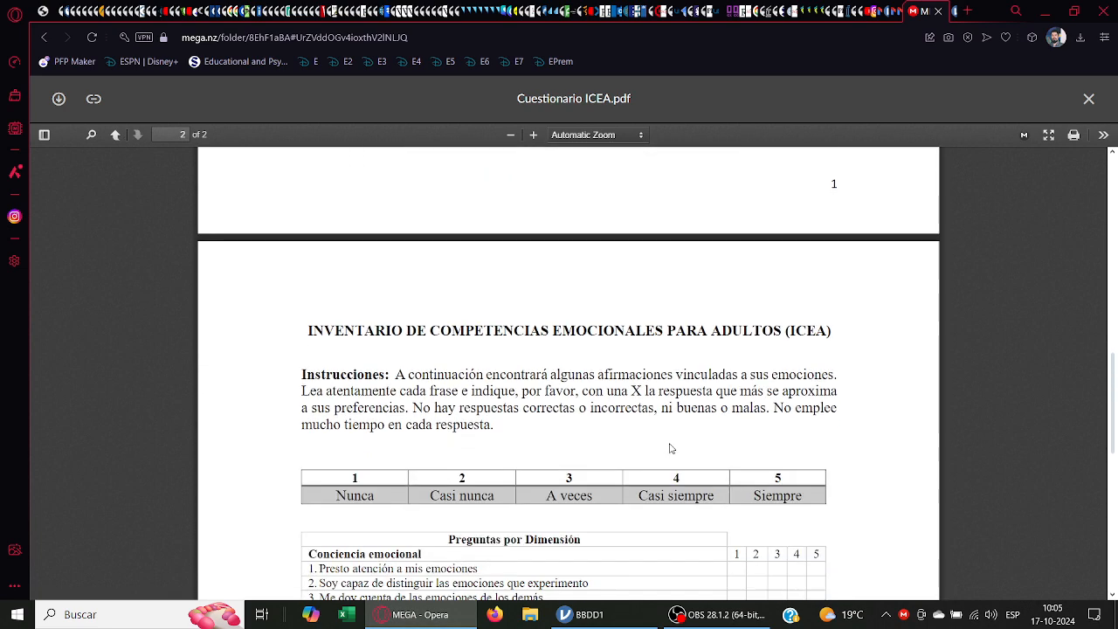
scroll(679, 449, down, 3)
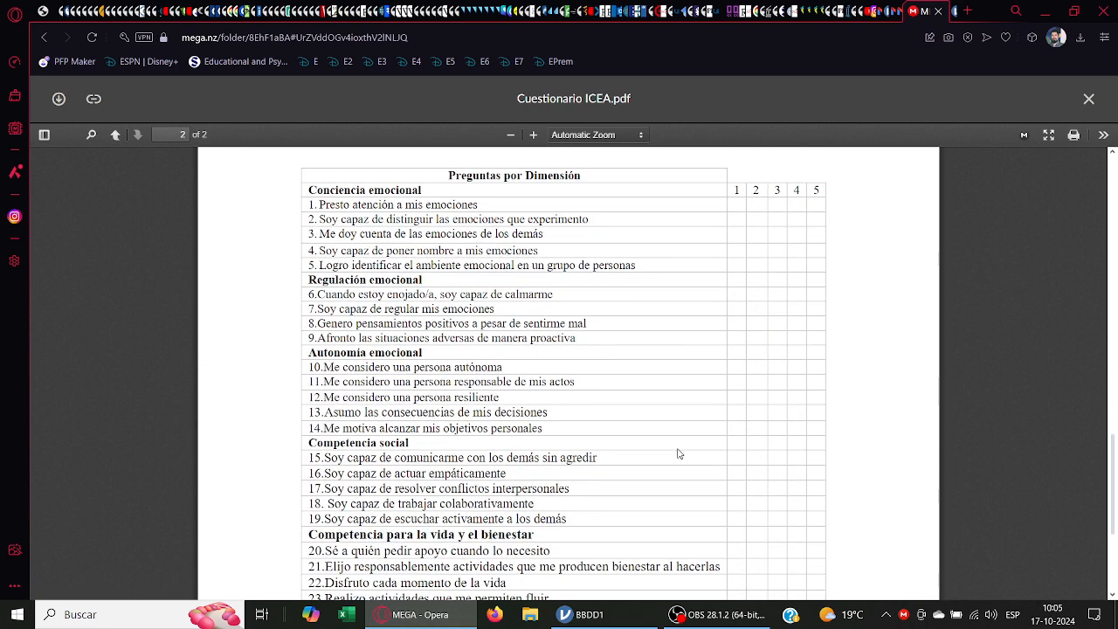
Step: Switch back to jamovi and create a new Descriptives analysis with the Conciencia emocional items ICEA1 to ICEA5 as variables
scroll(679, 454, up, 1)
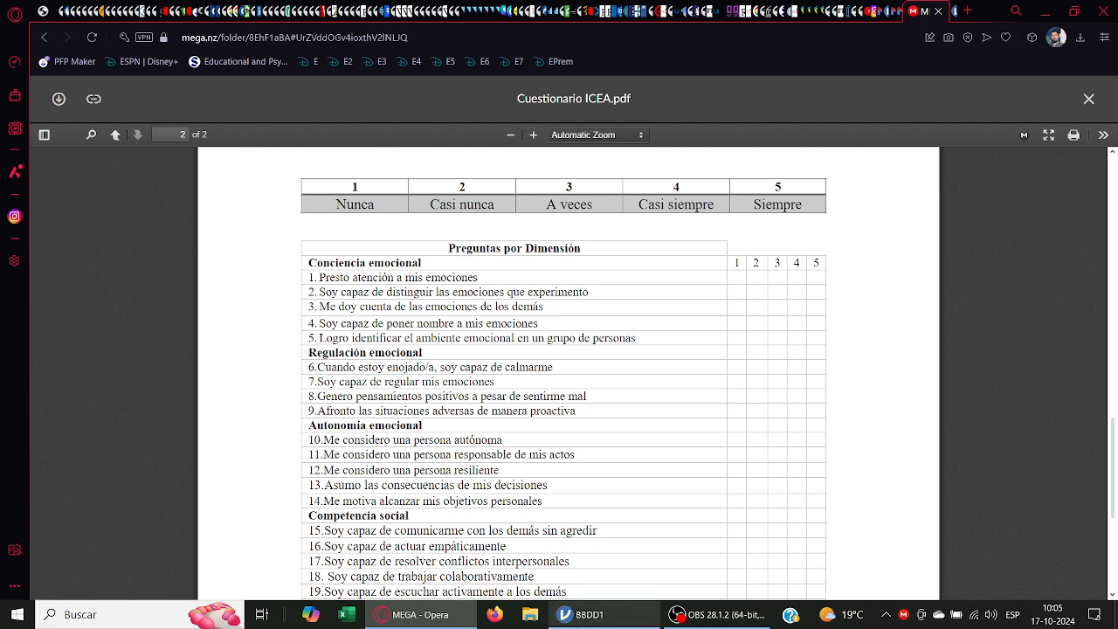
click(583, 614)
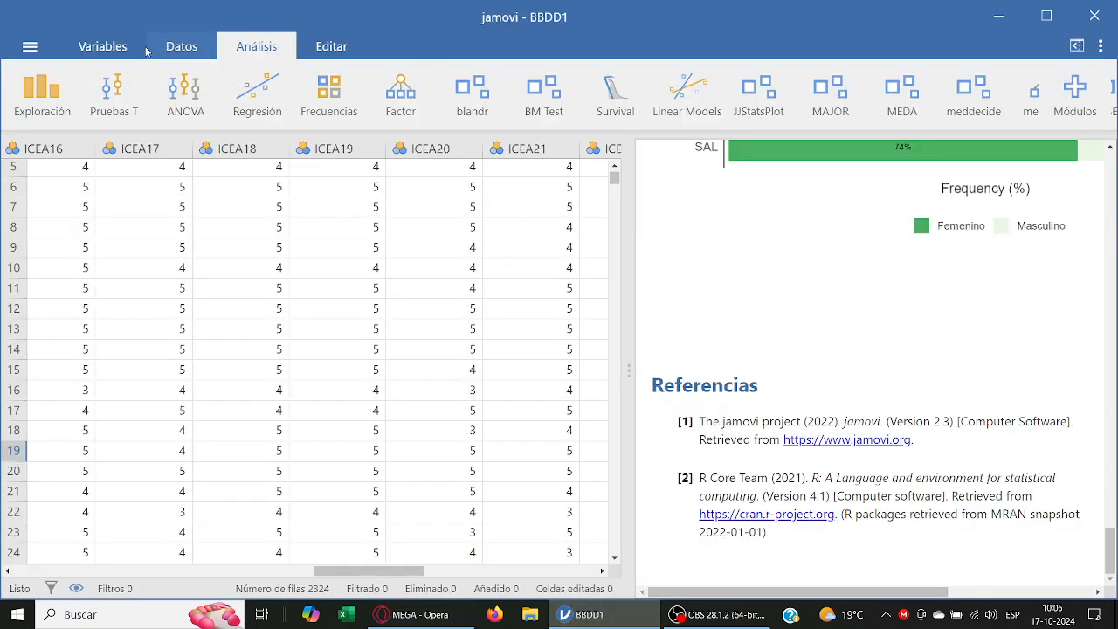
click(42, 94)
click(54, 93)
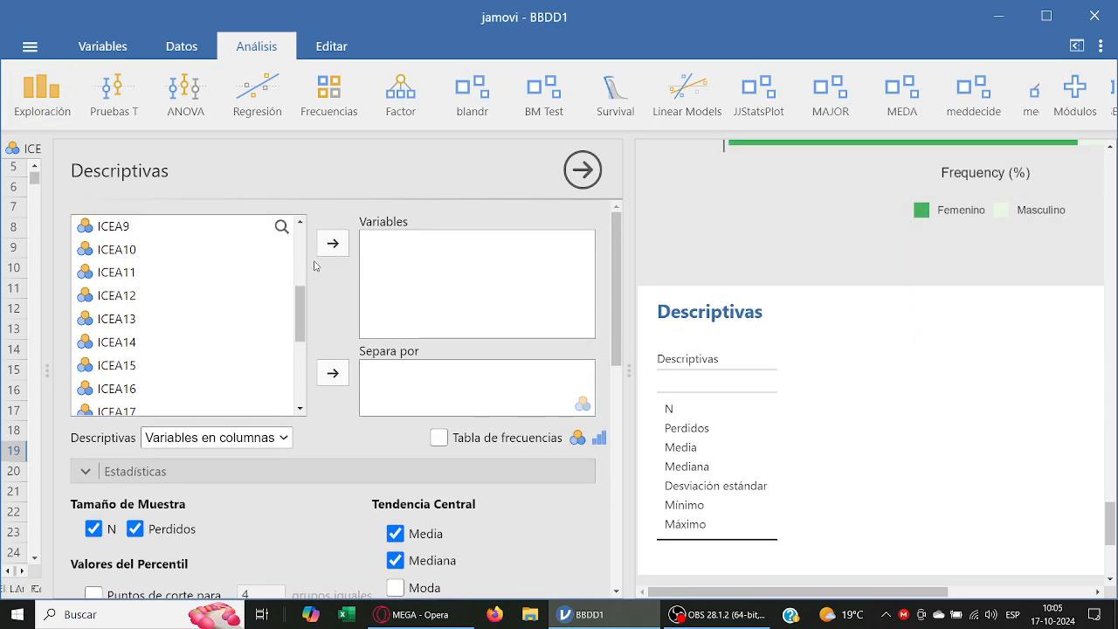
drag(301, 315, 299, 220)
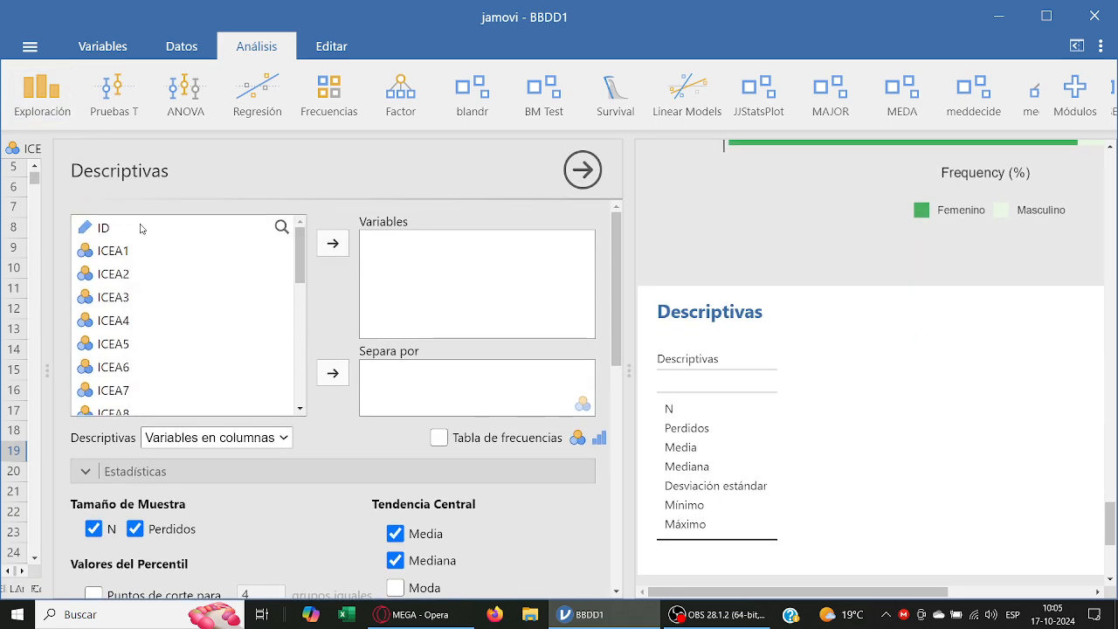
click(154, 251)
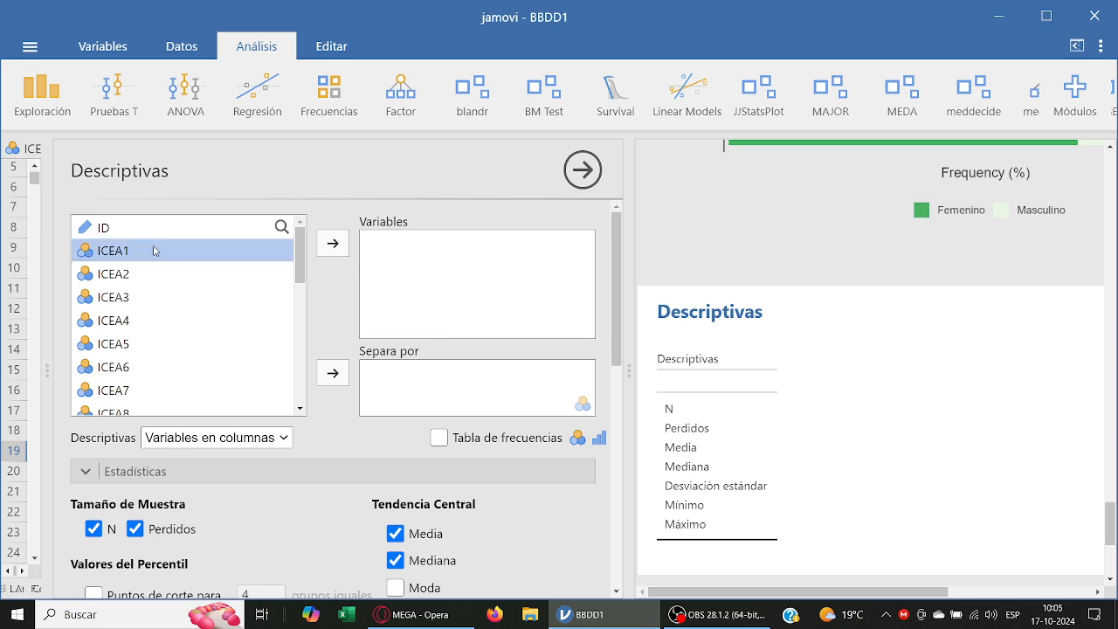
shift+click(165, 345)
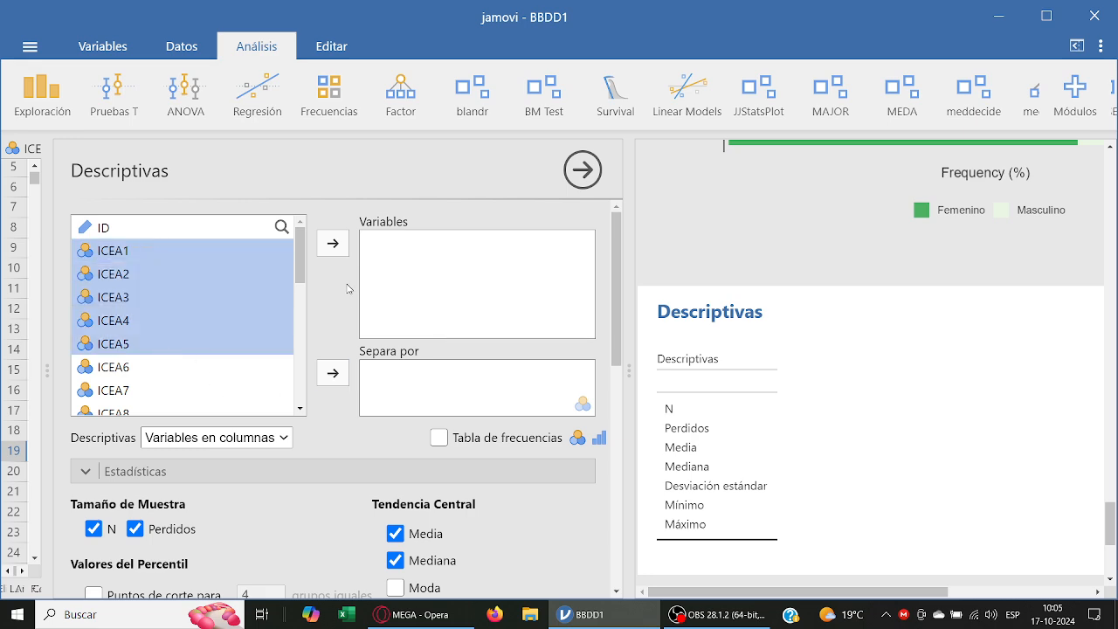
click(333, 244)
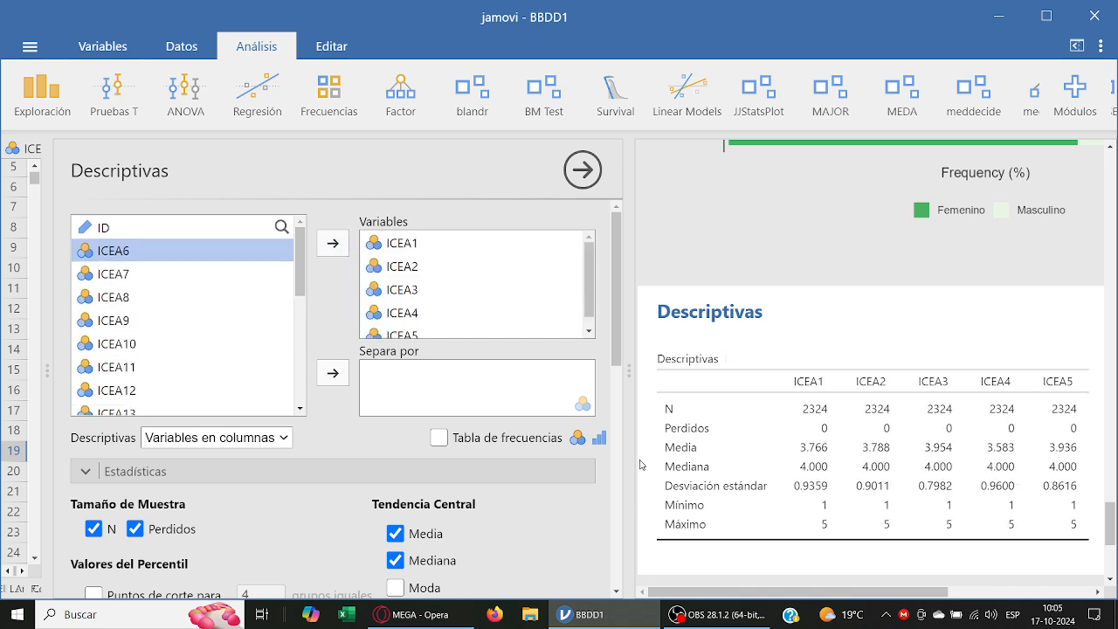
Step: Look over the ICEA1 to ICEA5 descriptives table and open the number format choices for the results
drag(629, 402, 588, 402)
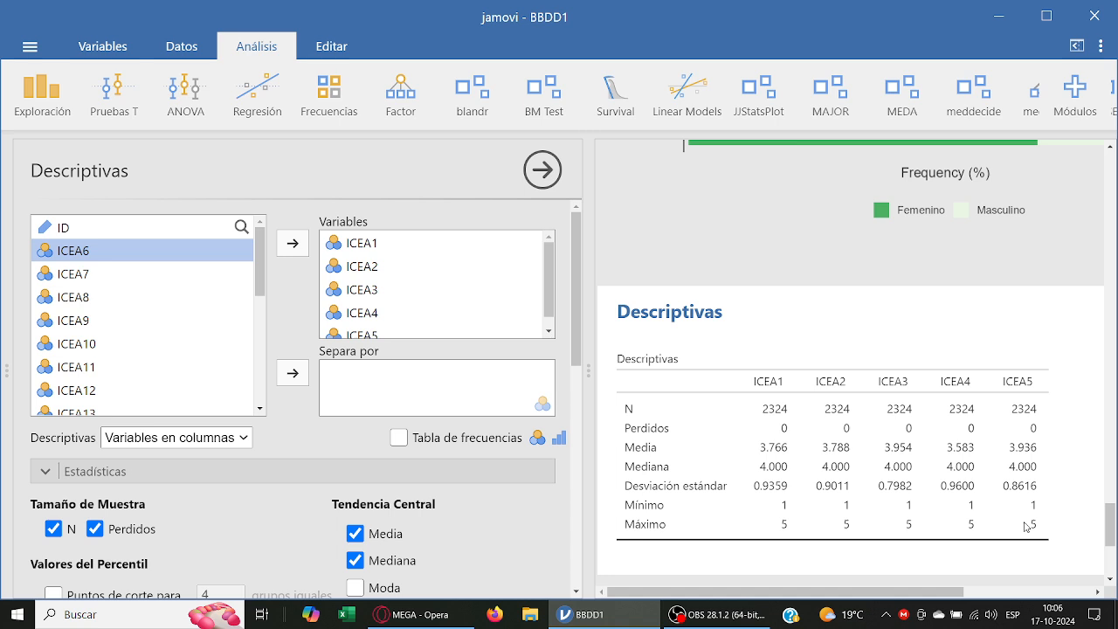
scroll(961, 524, down, 2)
scroll(708, 411, up, 1)
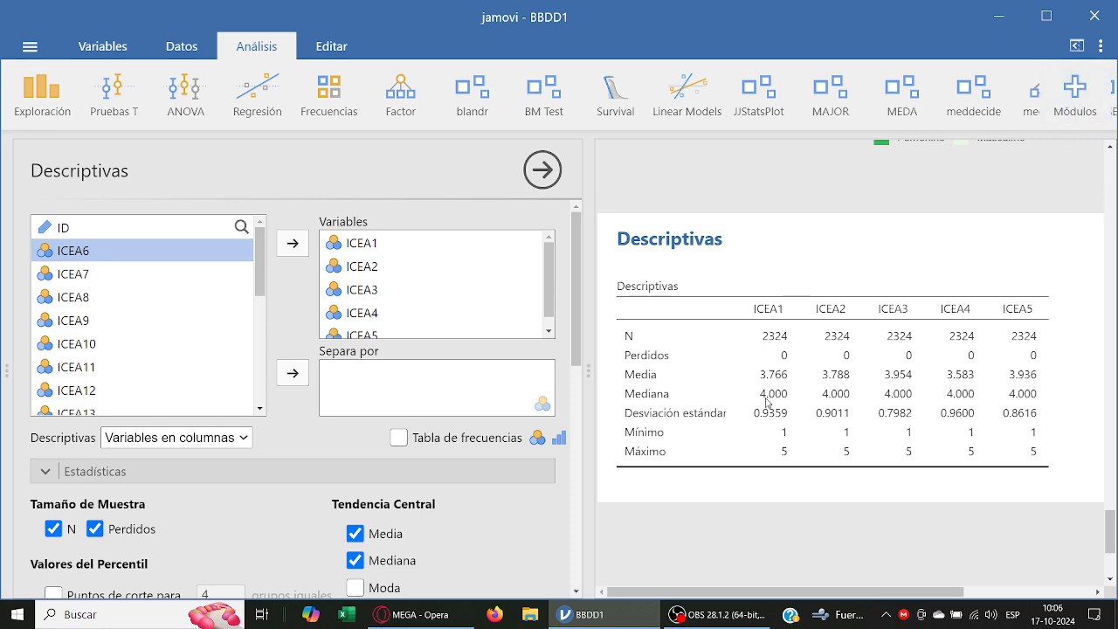
click(1104, 51)
click(1076, 189)
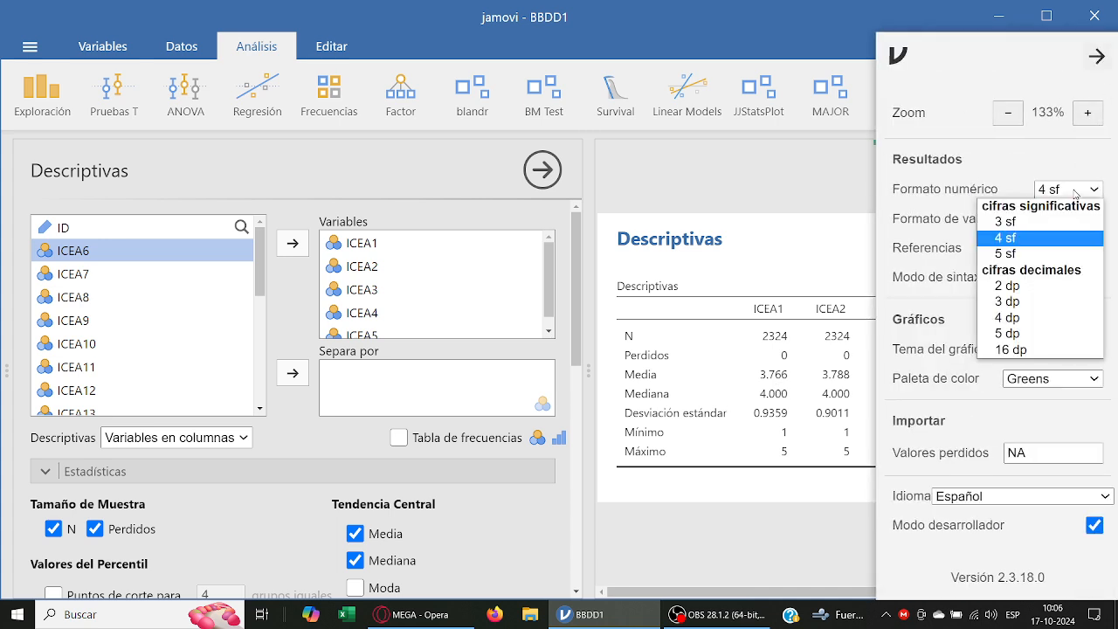
Step: Set the number format of the results to 3 sf and close the settings
click(1054, 223)
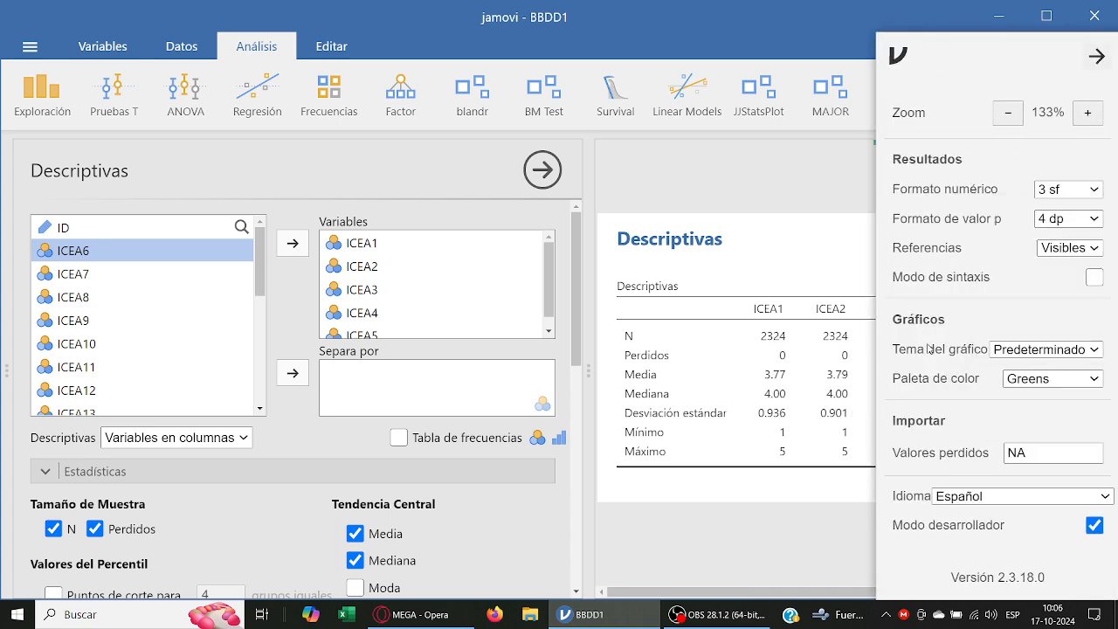
click(805, 394)
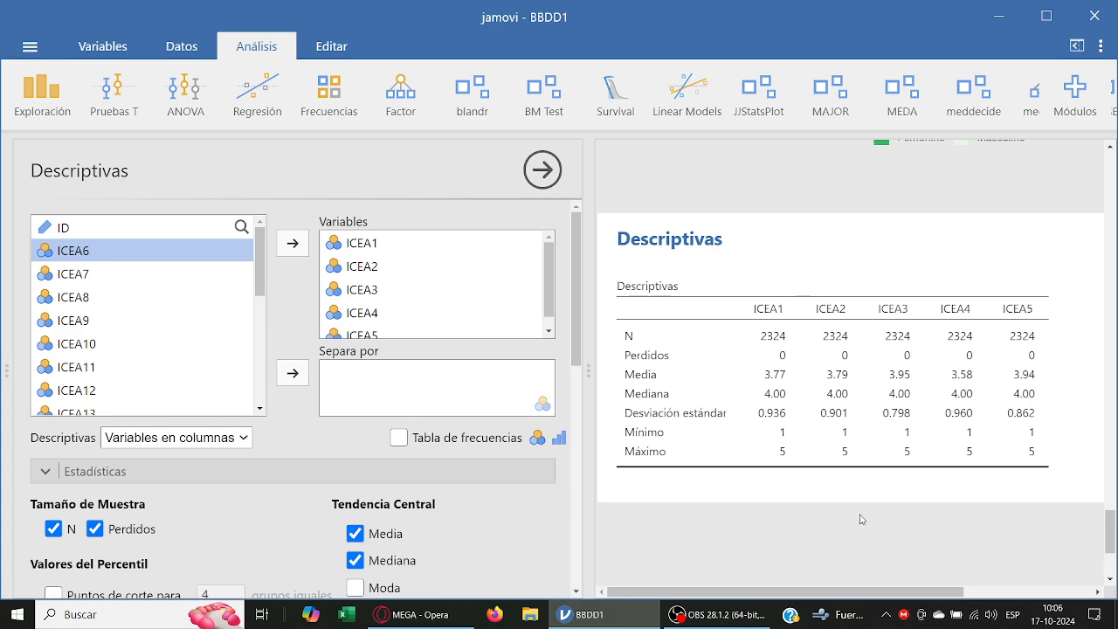
Step: Switch between Cuestionario ICEA.pdf in Opera and jamovi to compare items 1 to 5 and the response scale with the descriptives table
click(411, 614)
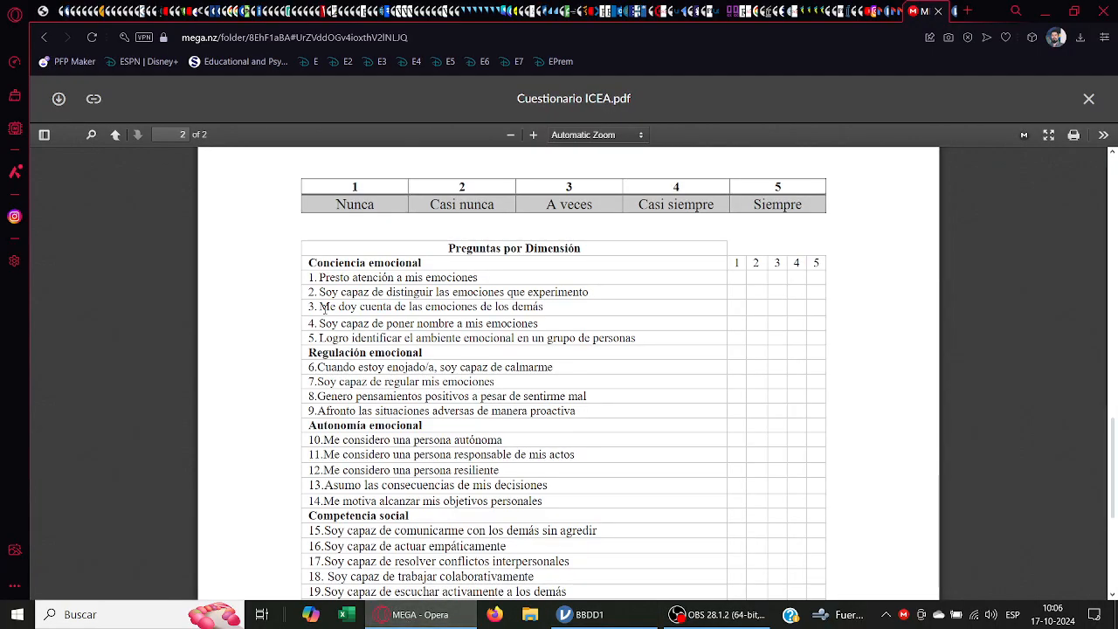
key(alt+Tab)
key(alt+Tab)
click(617, 615)
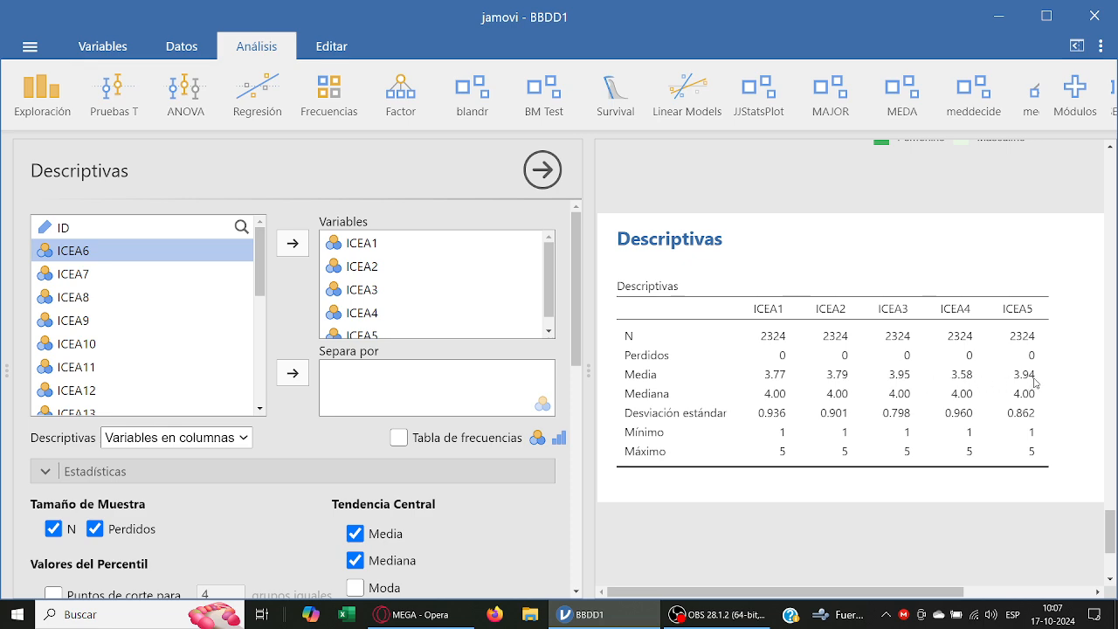
click(592, 614)
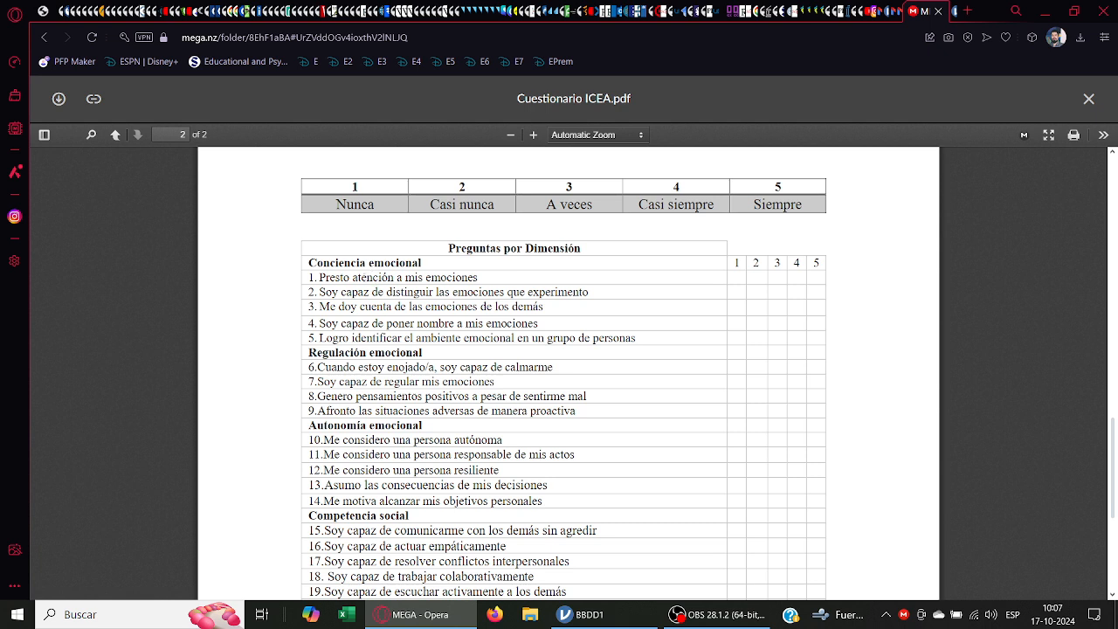
drag(569, 205, 461, 188)
click(559, 214)
click(581, 614)
Step: Add bar plots to the descriptives of ICEA1 to ICEA5 and review them in the results
scroll(291, 466, down, 4)
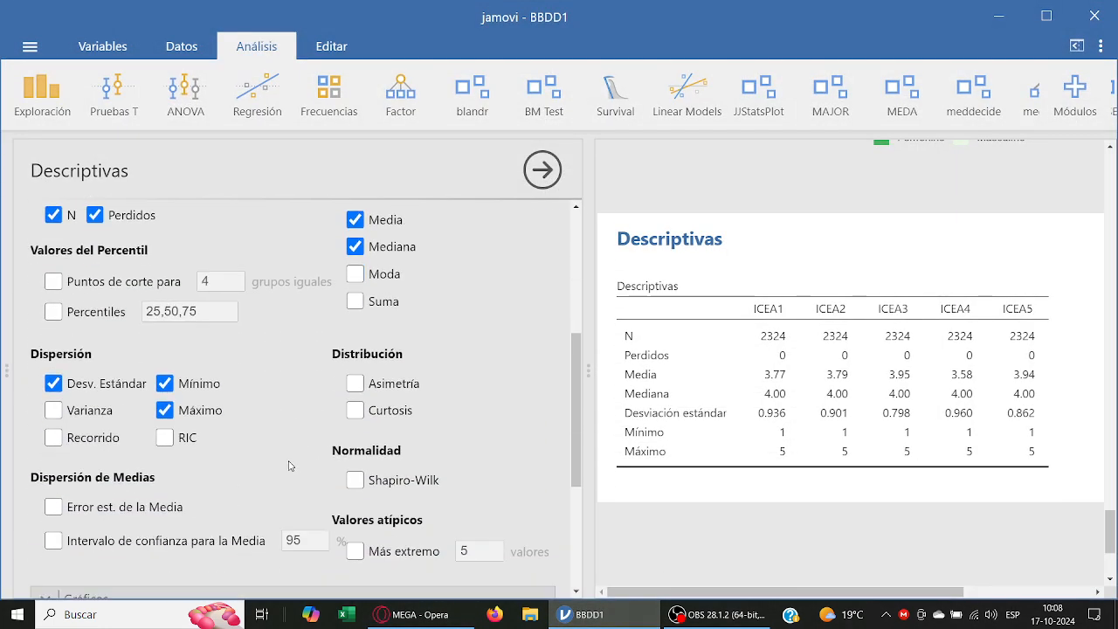
scroll(291, 467, down, 4)
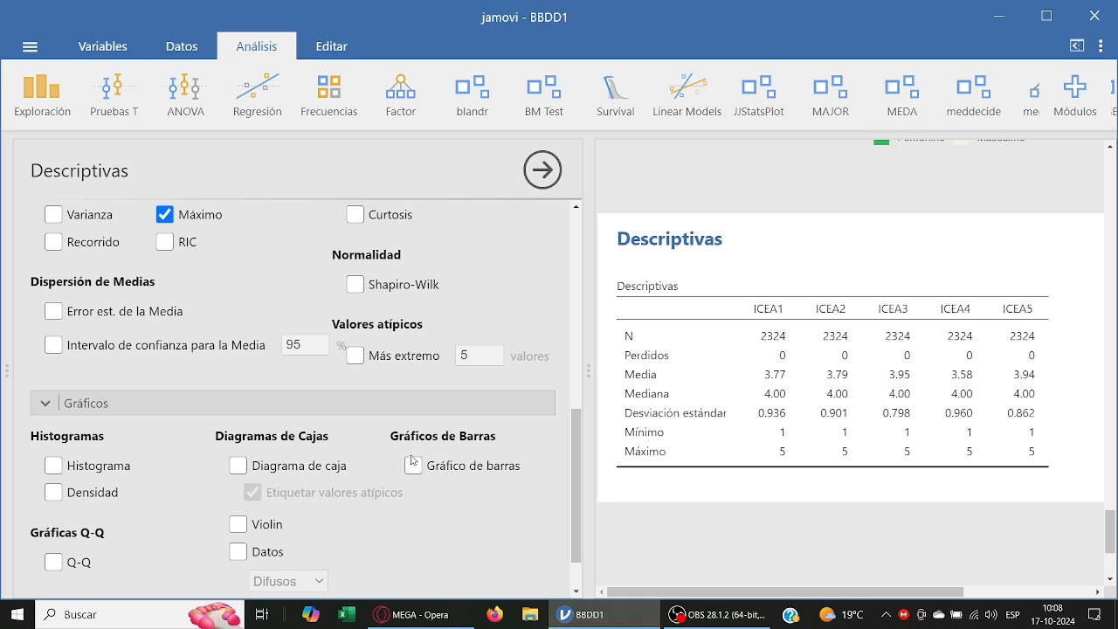
click(412, 465)
scroll(902, 394, down, 4)
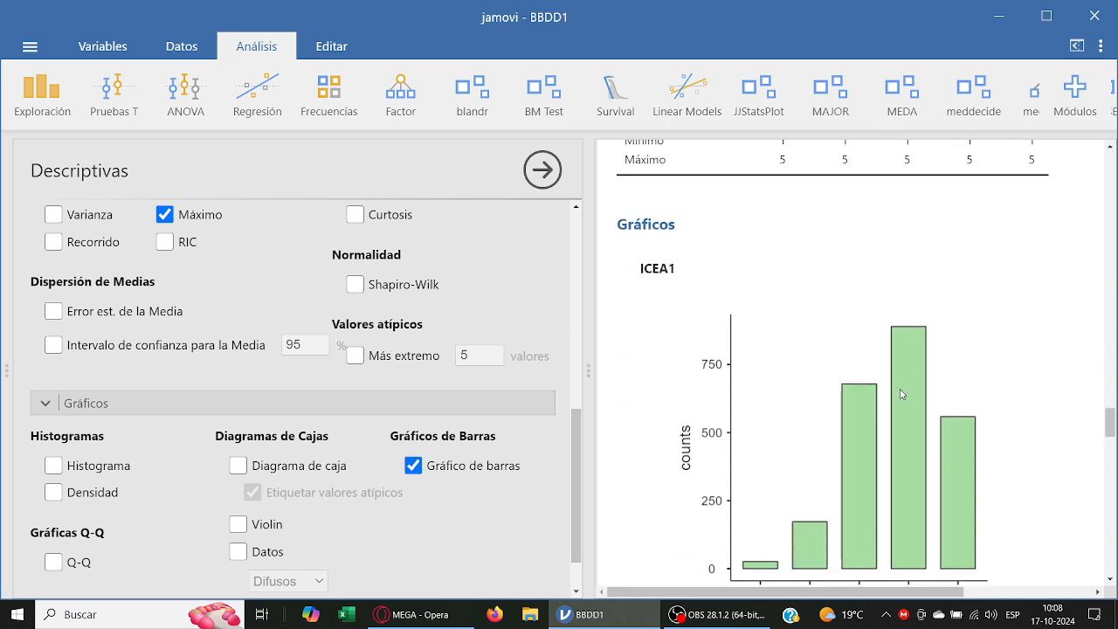
scroll(905, 402, down, 2)
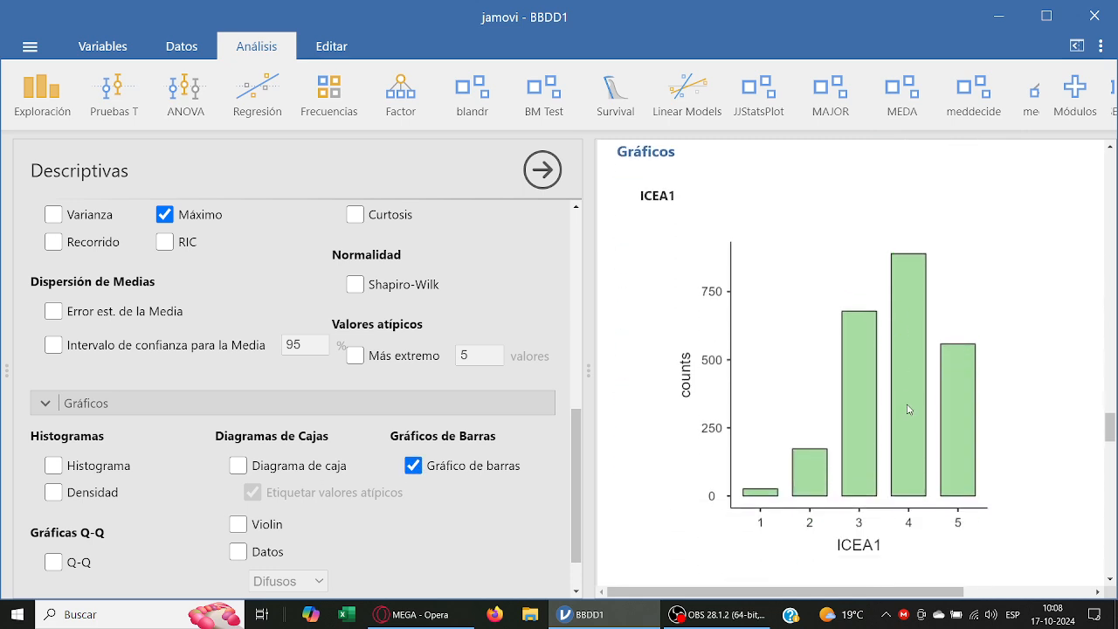
scroll(908, 410, down, 5)
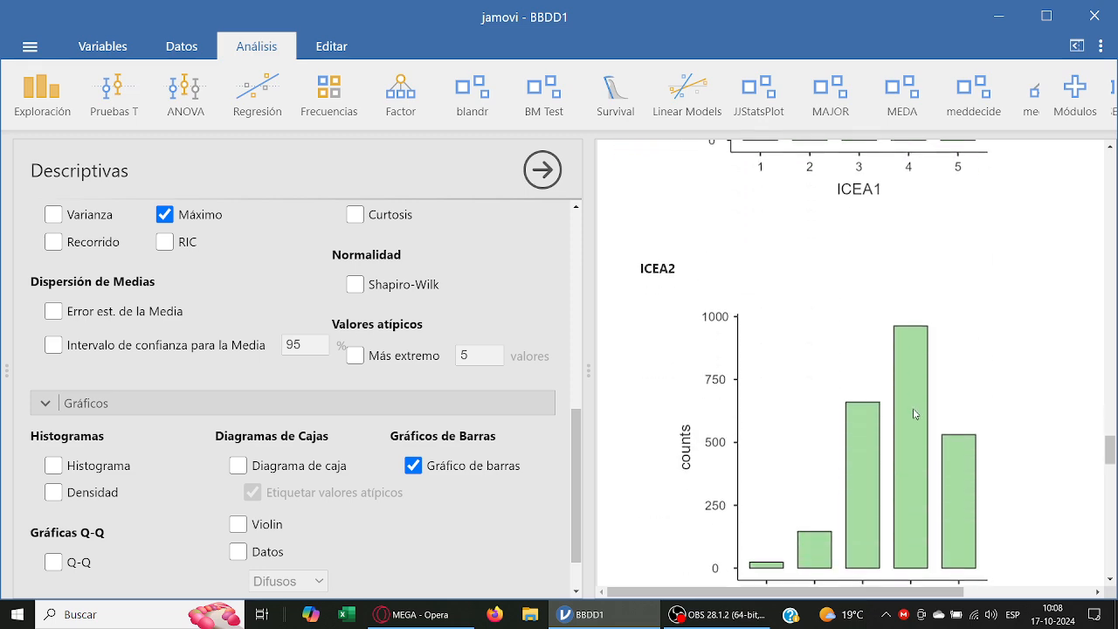
scroll(913, 413, down, 3)
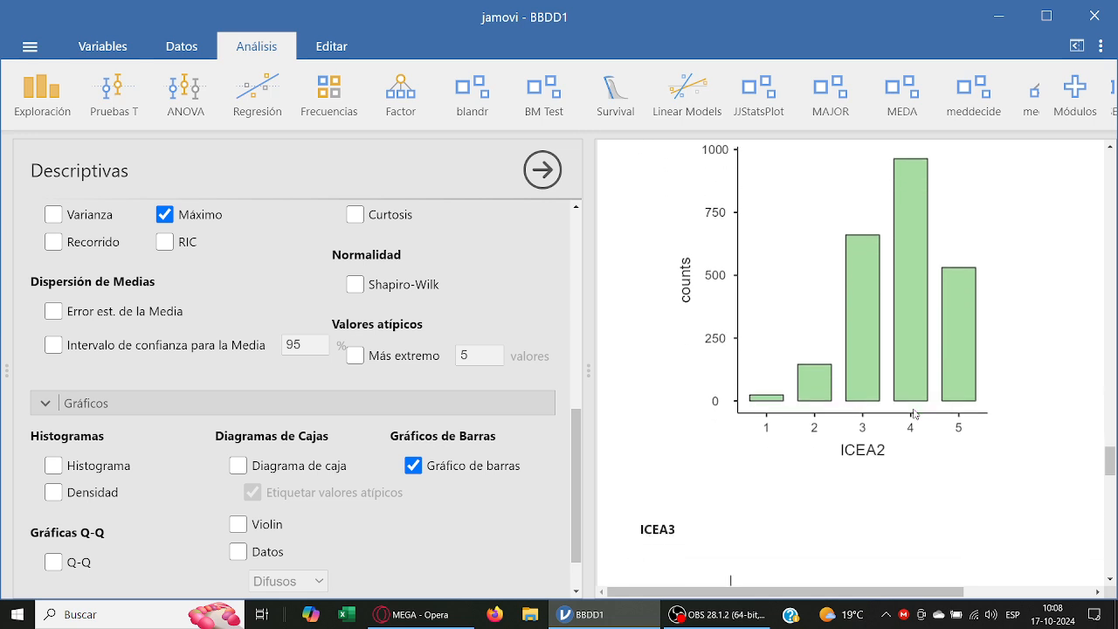
scroll(915, 414, down, 5)
scroll(890, 424, down, 5)
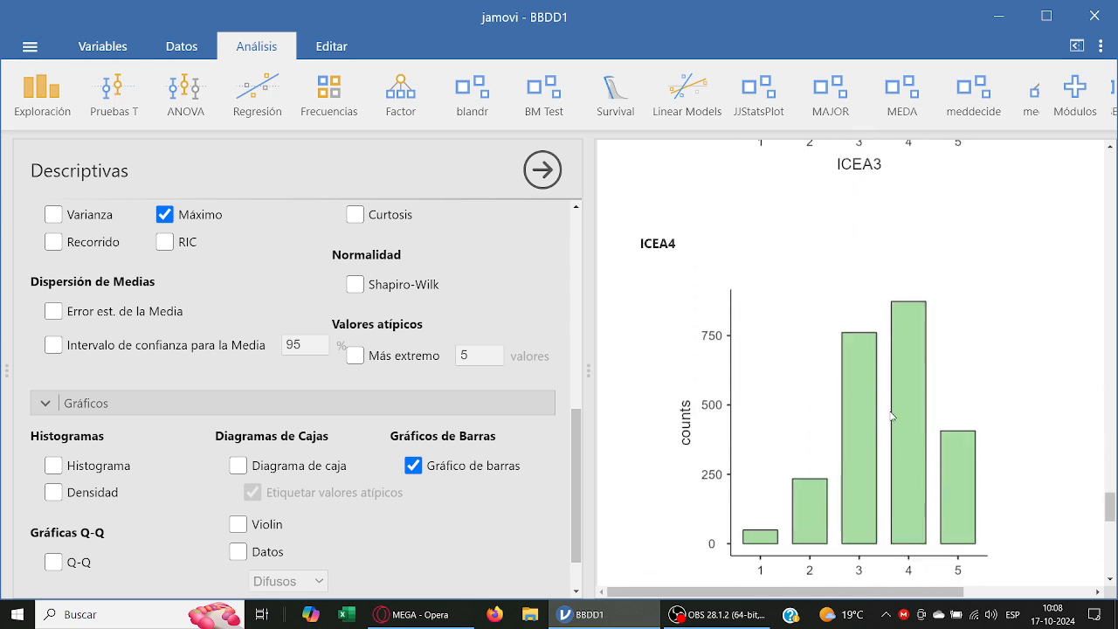
Step: Create a Survey Plots analysis with ICEA1 to ICEA5 as variables and review the resulting plots
click(79, 98)
click(87, 580)
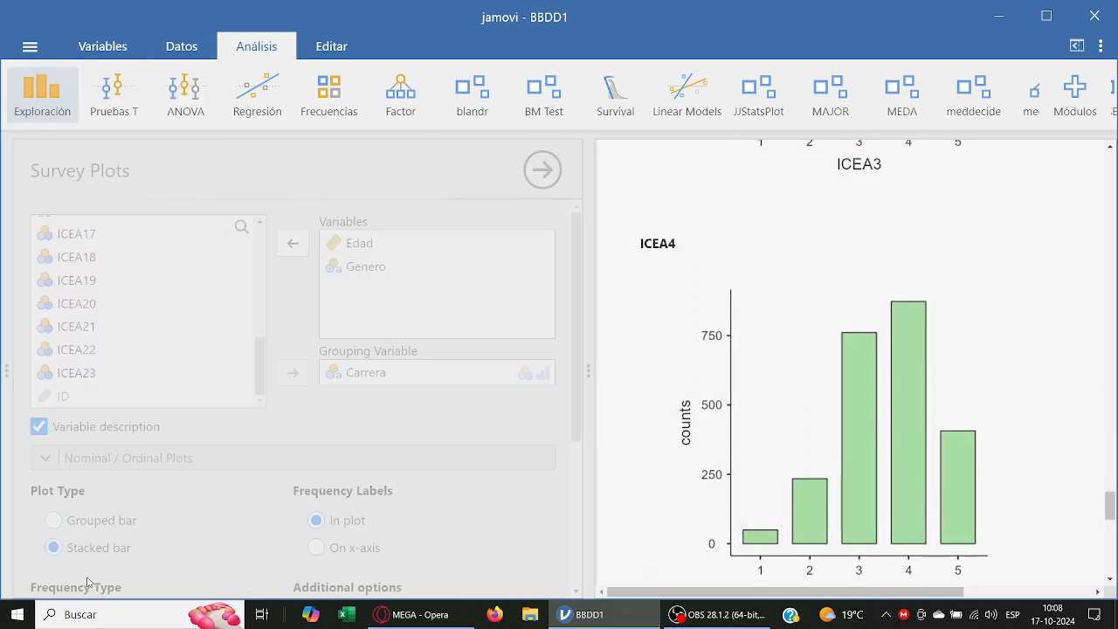
scroll(140, 297, up, 6)
click(111, 250)
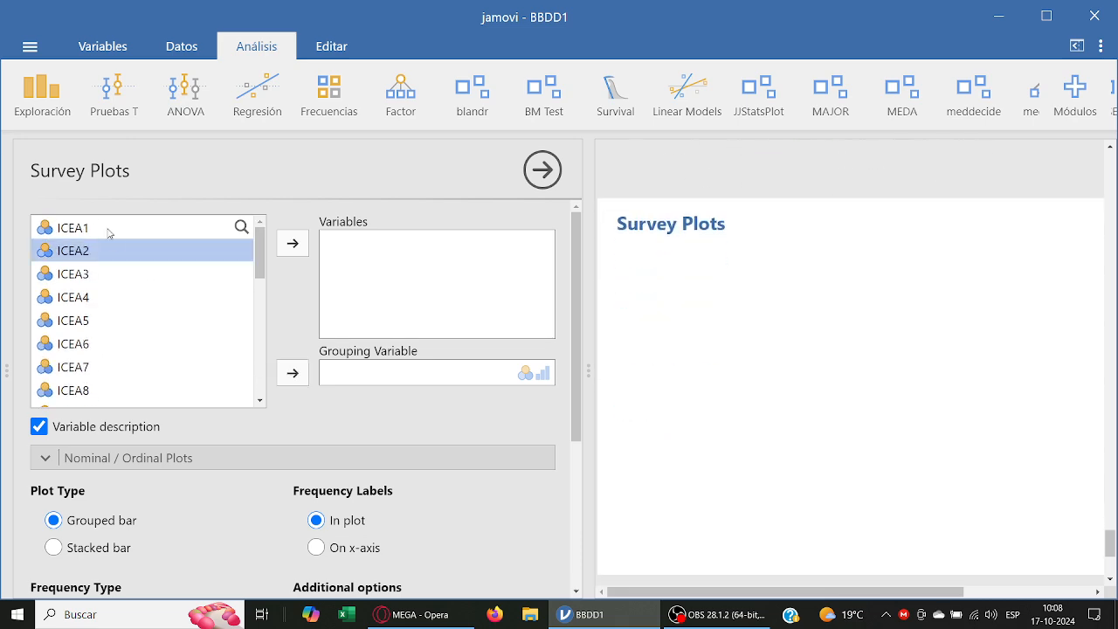
click(109, 228)
shift+click(114, 323)
click(292, 243)
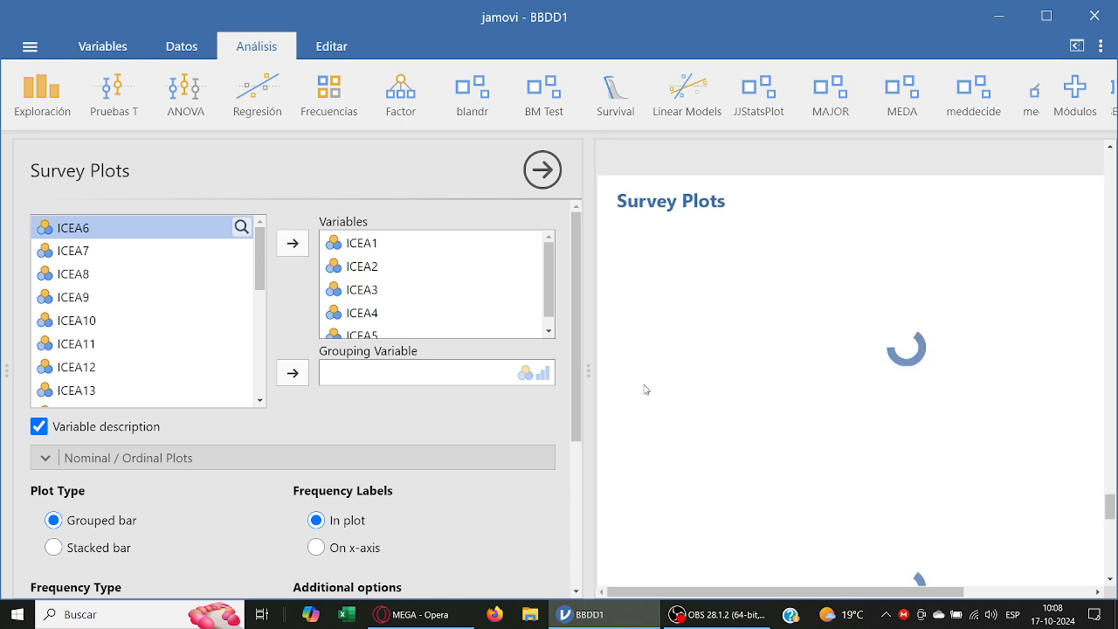
scroll(779, 403, down, 3)
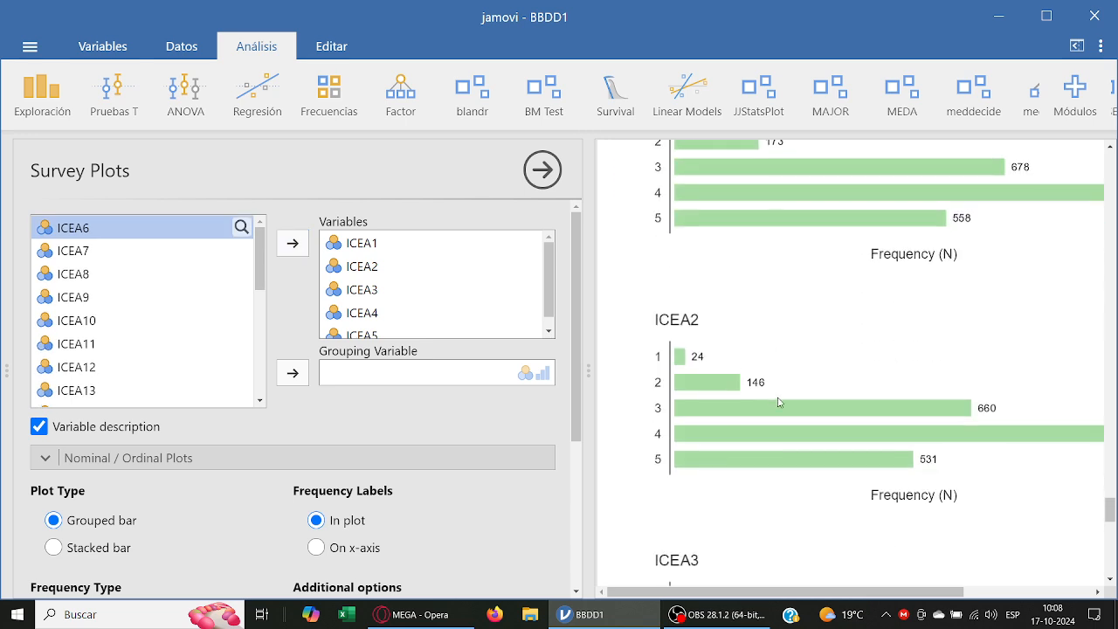
scroll(779, 402, down, 10)
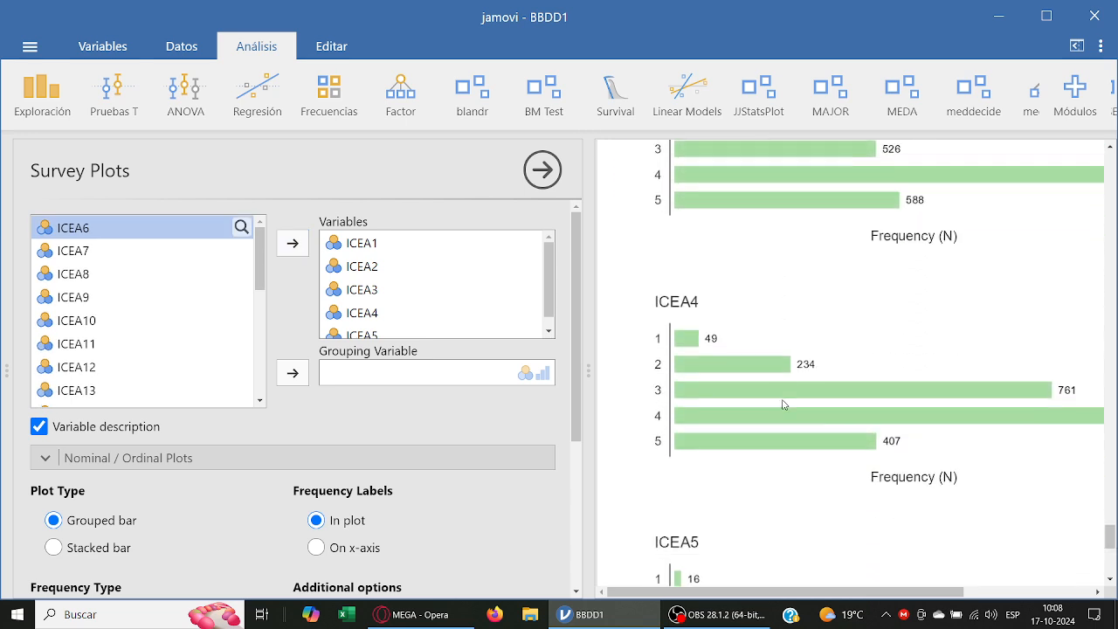
scroll(783, 404, down, 5)
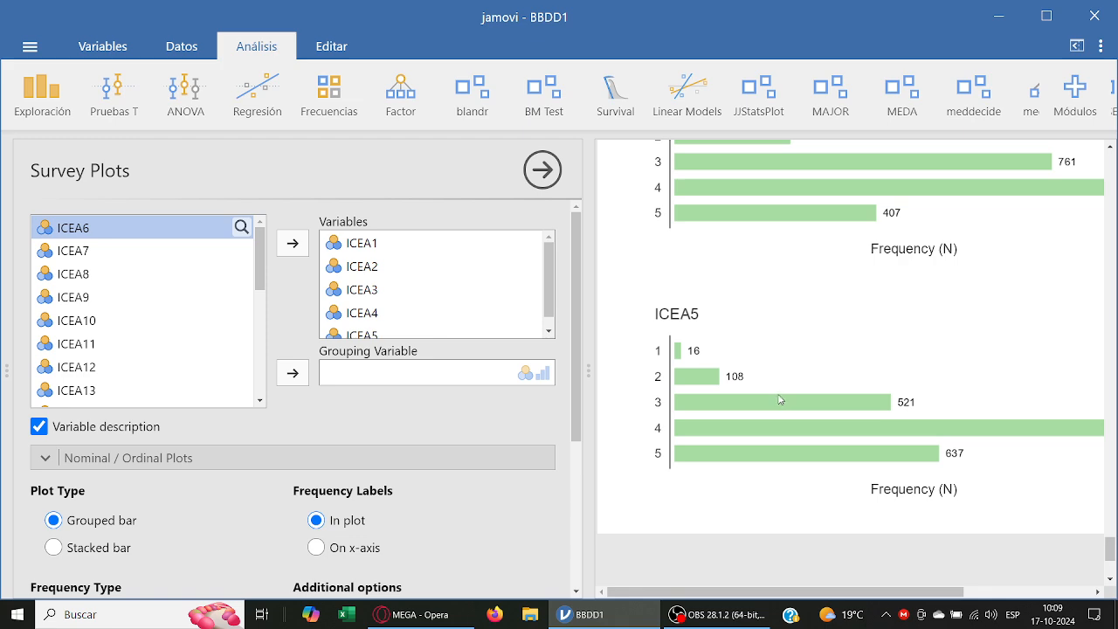
scroll(782, 402, up, 10)
scroll(780, 401, up, 8)
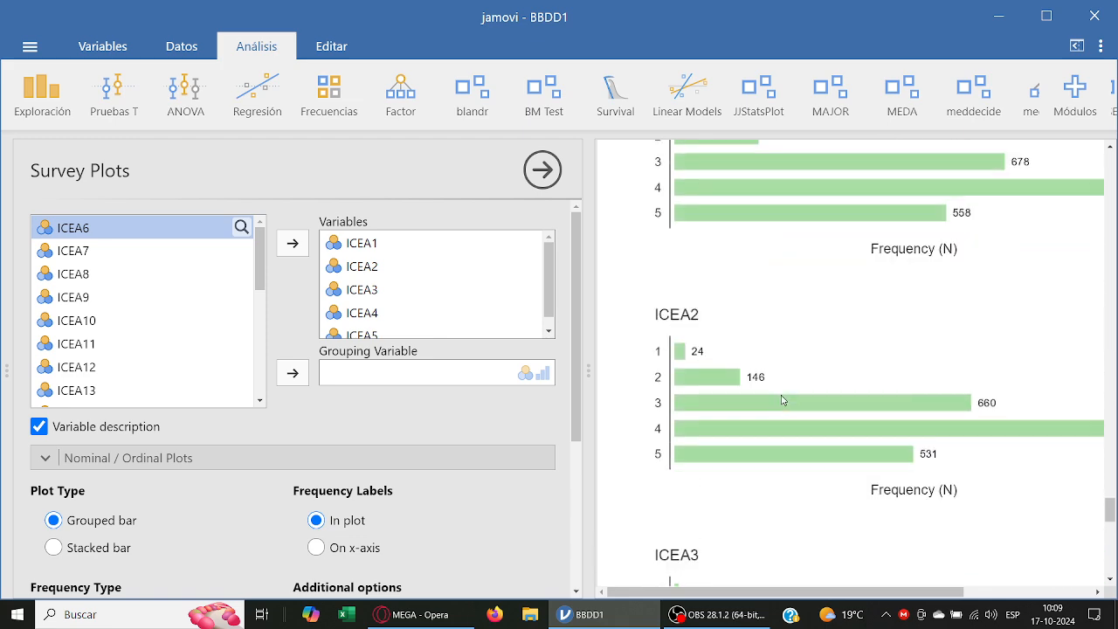
Step: Change the survey plots to stacked bars with percentages as the frequency type
scroll(175, 507, down, 3)
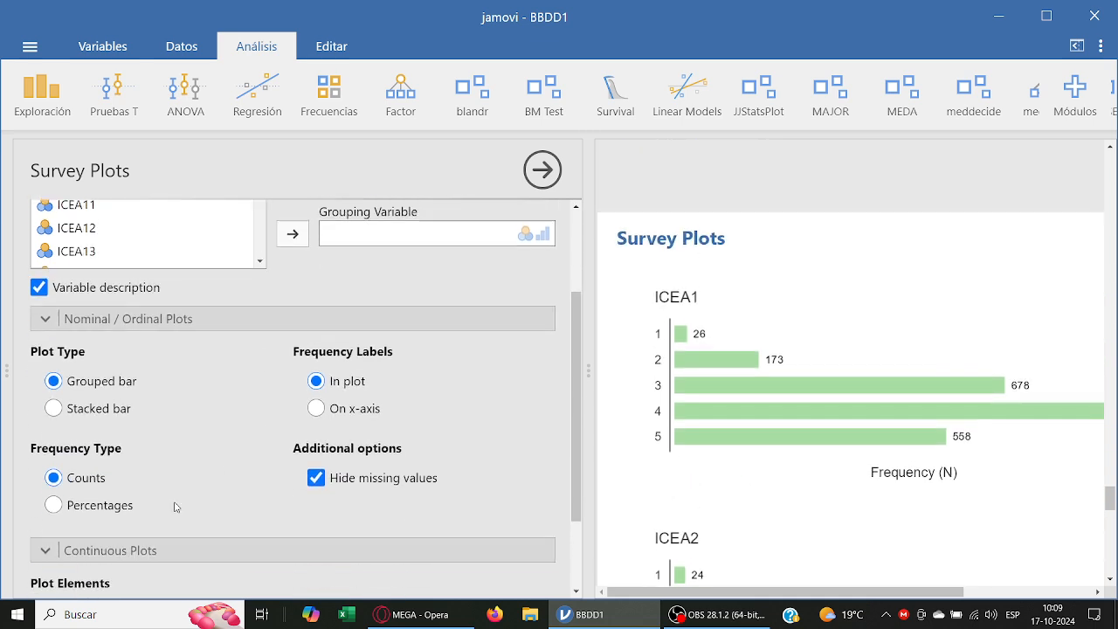
click(98, 405)
click(112, 500)
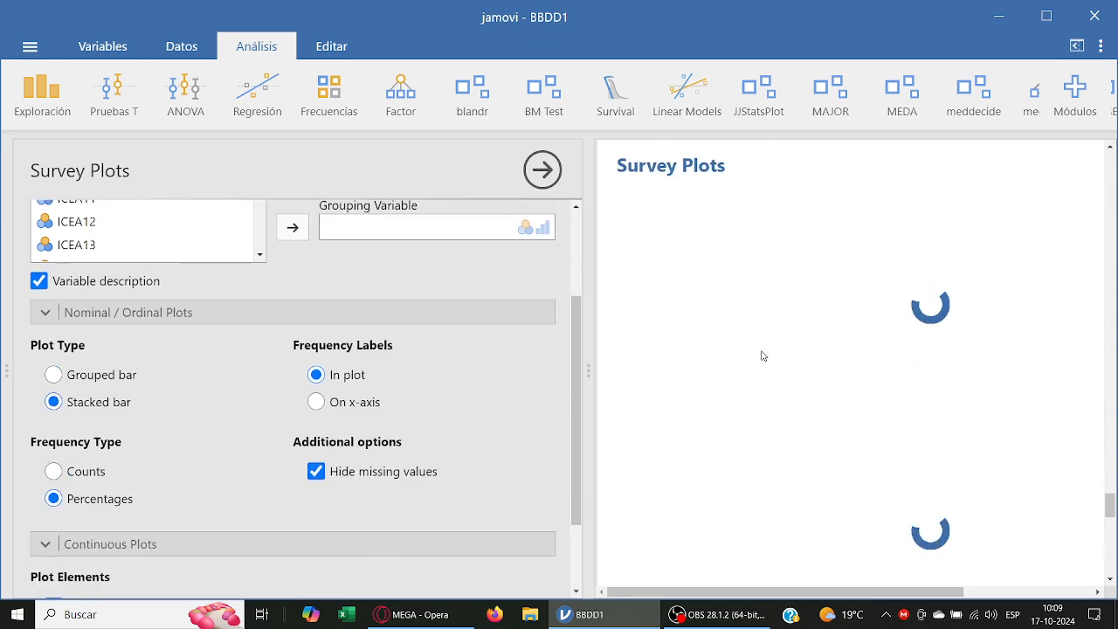
scroll(786, 367, down, 8)
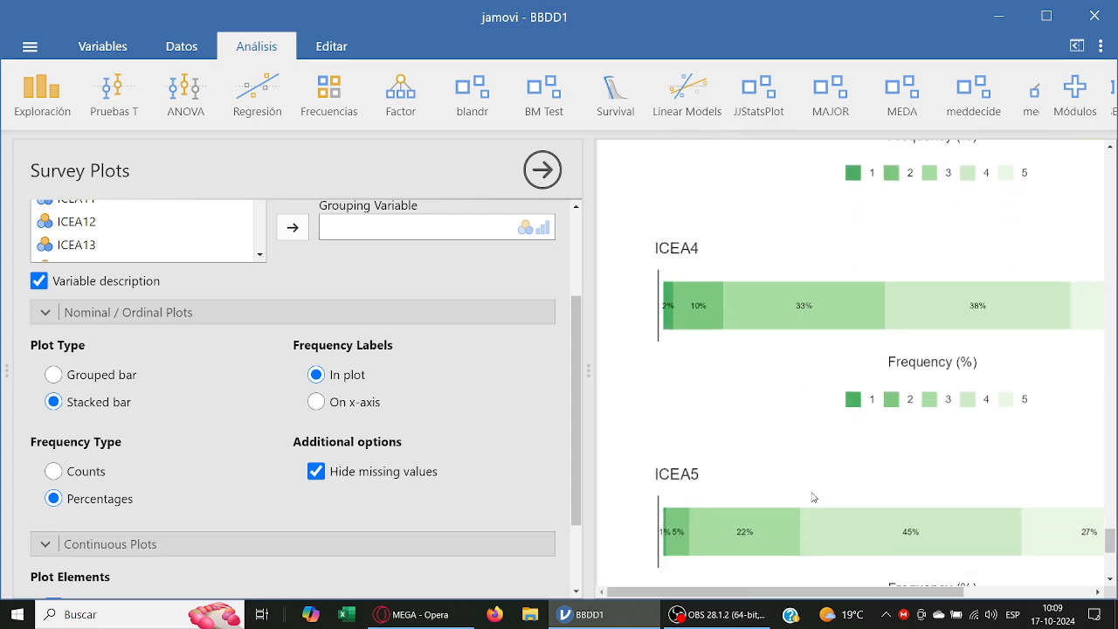
scroll(813, 497, up, 8)
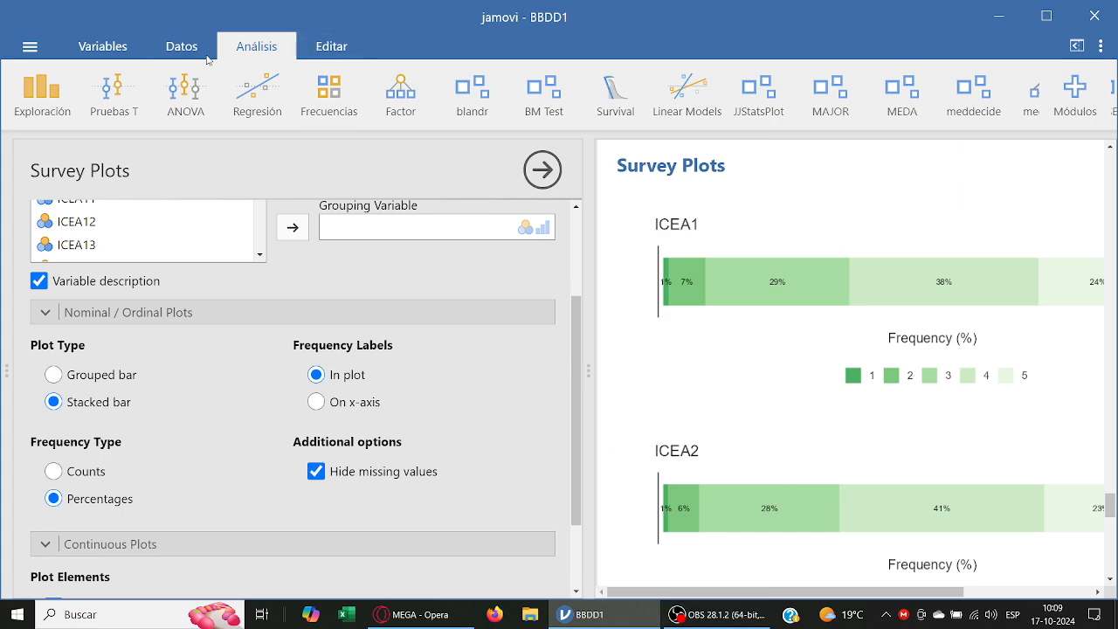
Step: Close the Survey Plots options to show the data sheet and widen the results area to fit the full plots
click(178, 49)
click(255, 50)
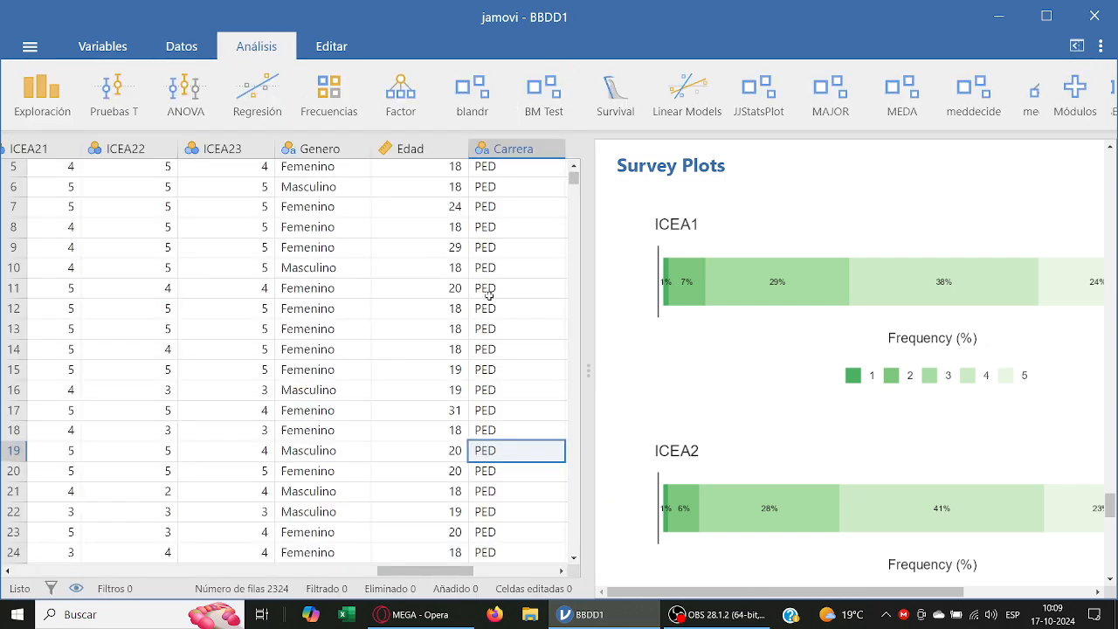
drag(588, 354, 231, 311)
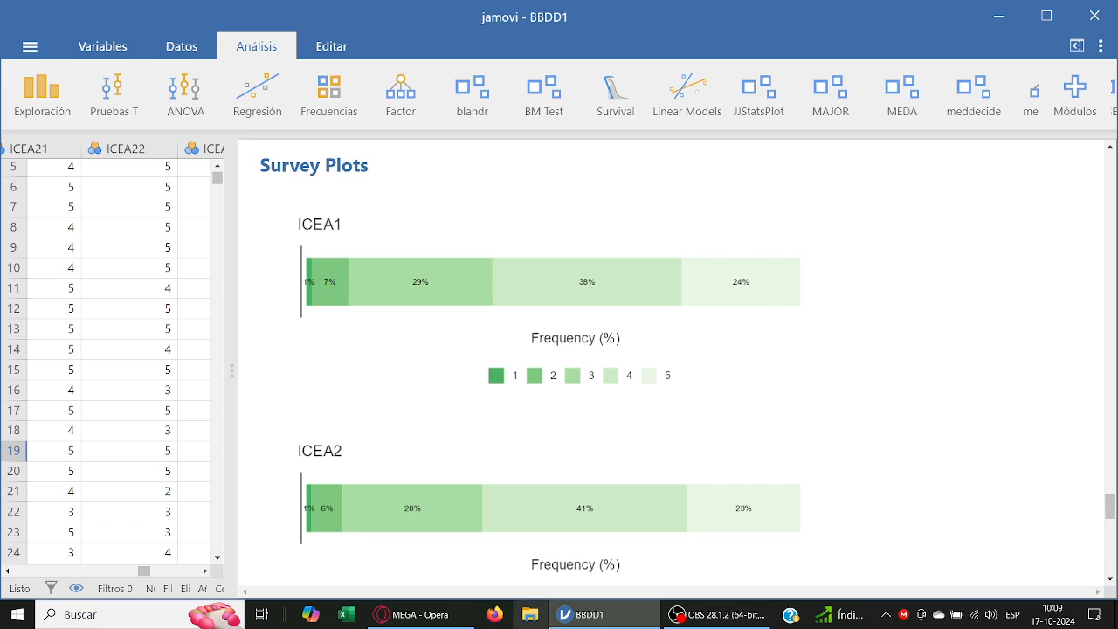
Step: Examine the stacked percentage plots of ICEA1 to ICEA5 and compare them with the earlier descriptive bar plots
scroll(624, 323, down, 3)
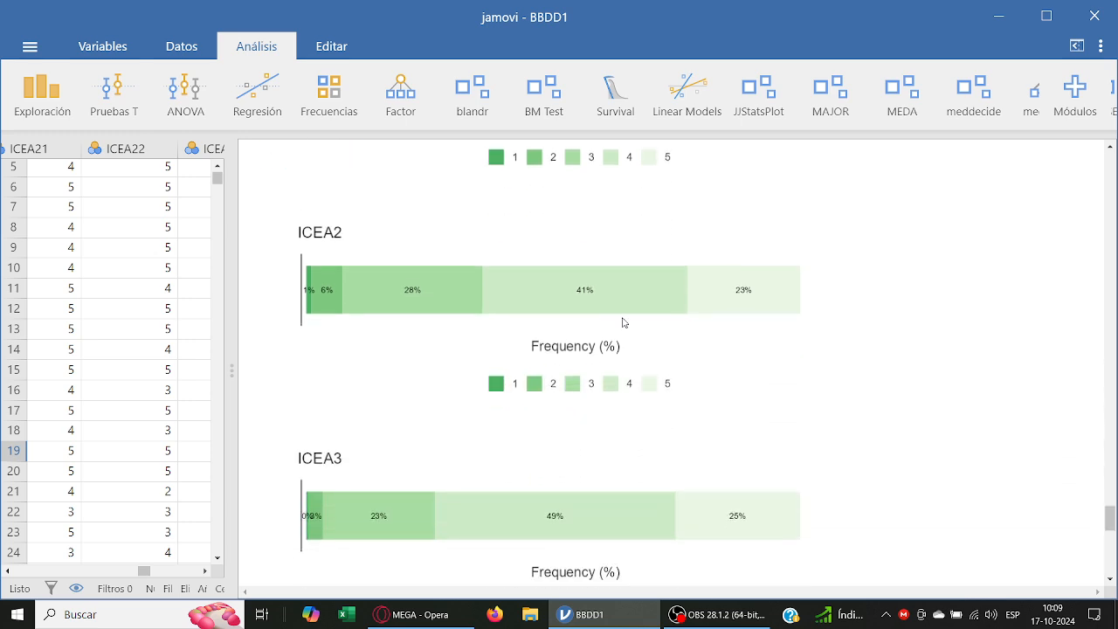
scroll(653, 361, down, 6)
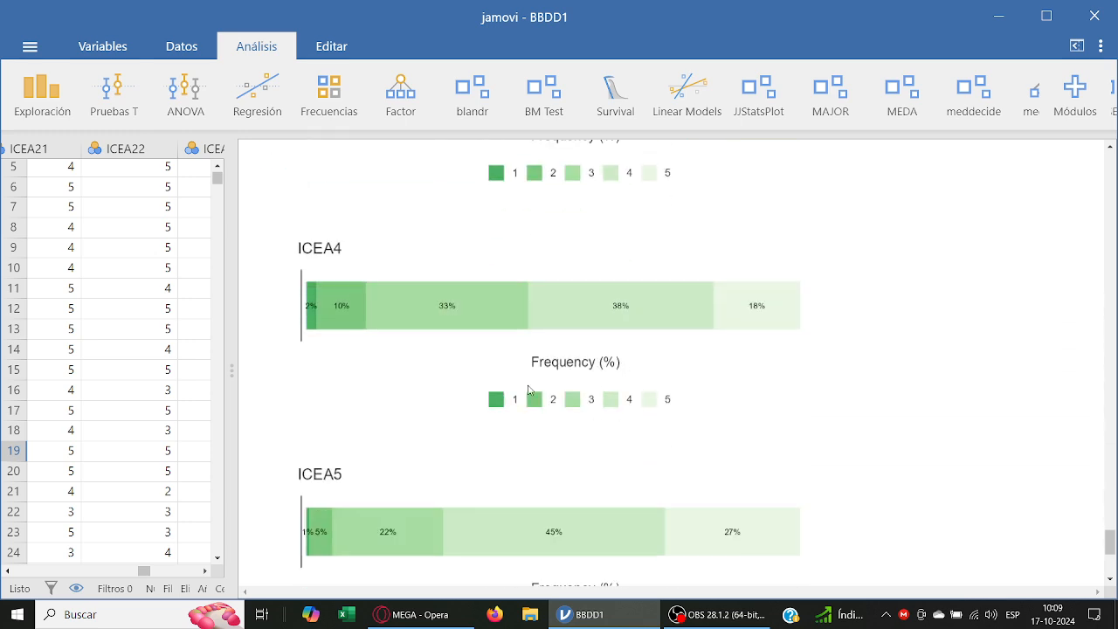
scroll(607, 358, down, 2)
scroll(602, 365, up, 10)
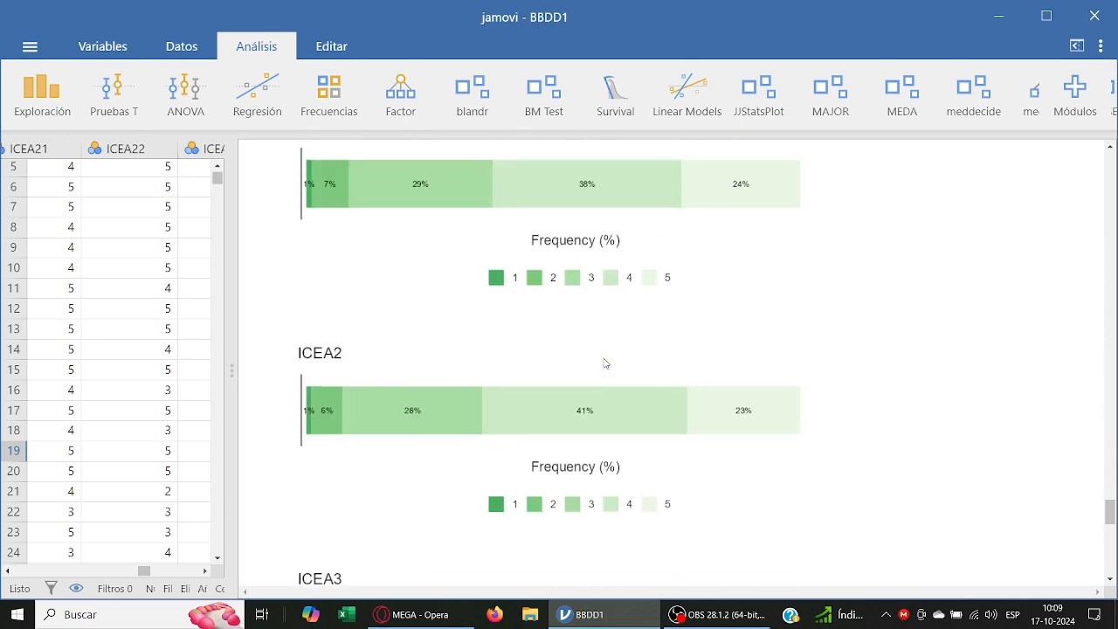
scroll(605, 363, up, 2)
scroll(584, 358, up, 1)
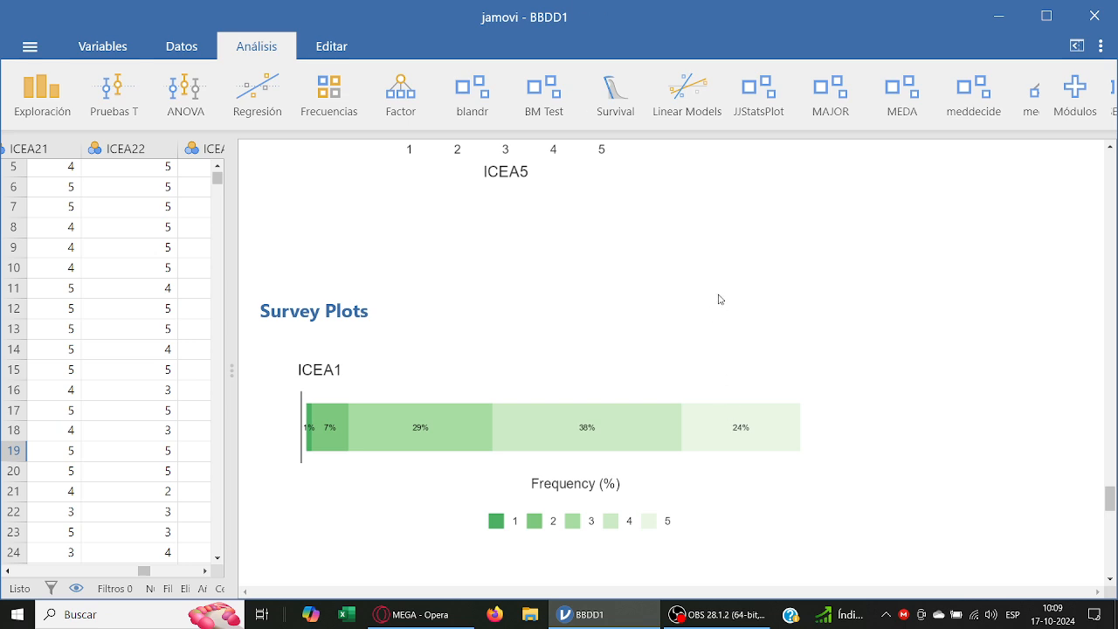
scroll(709, 324, down, 1)
scroll(709, 323, down, 8)
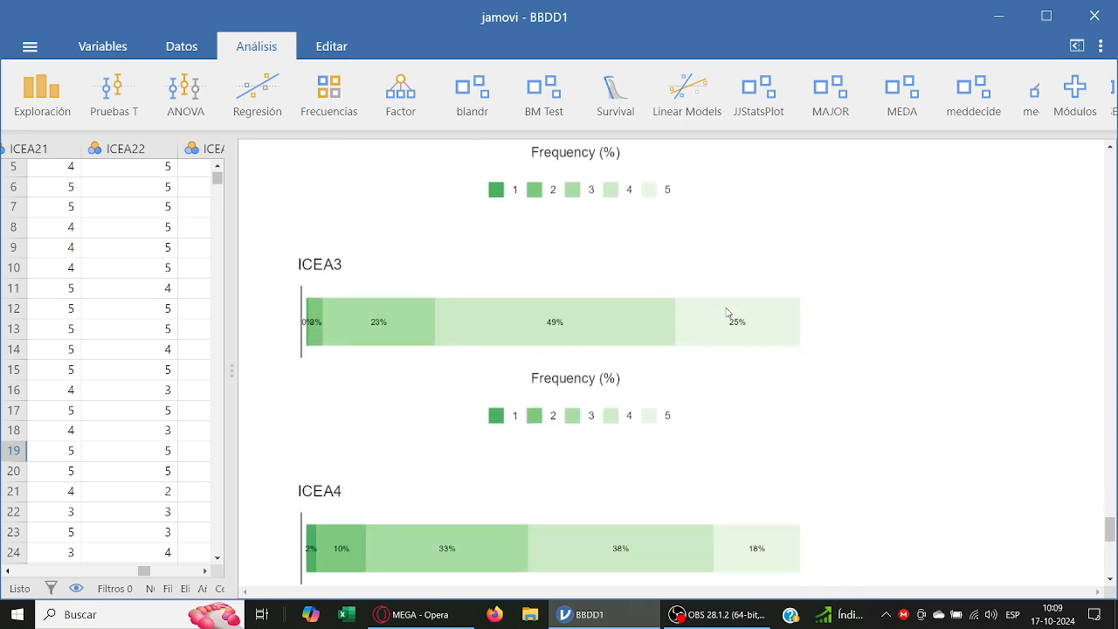
scroll(733, 311, down, 2)
scroll(742, 319, down, 2)
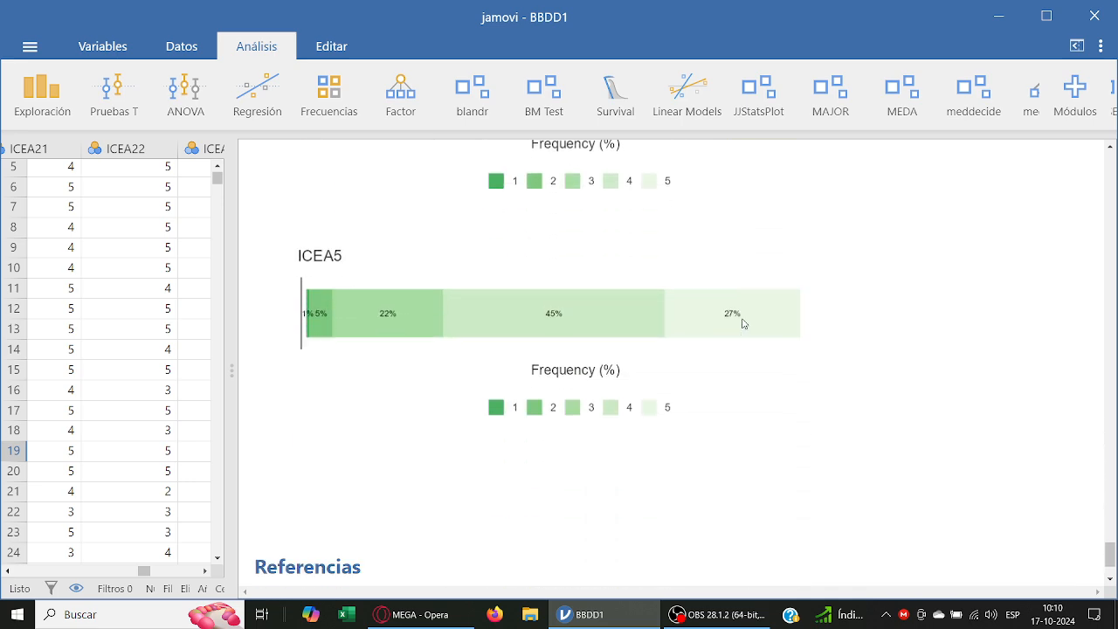
scroll(747, 323, down, 2)
scroll(748, 329, up, 3)
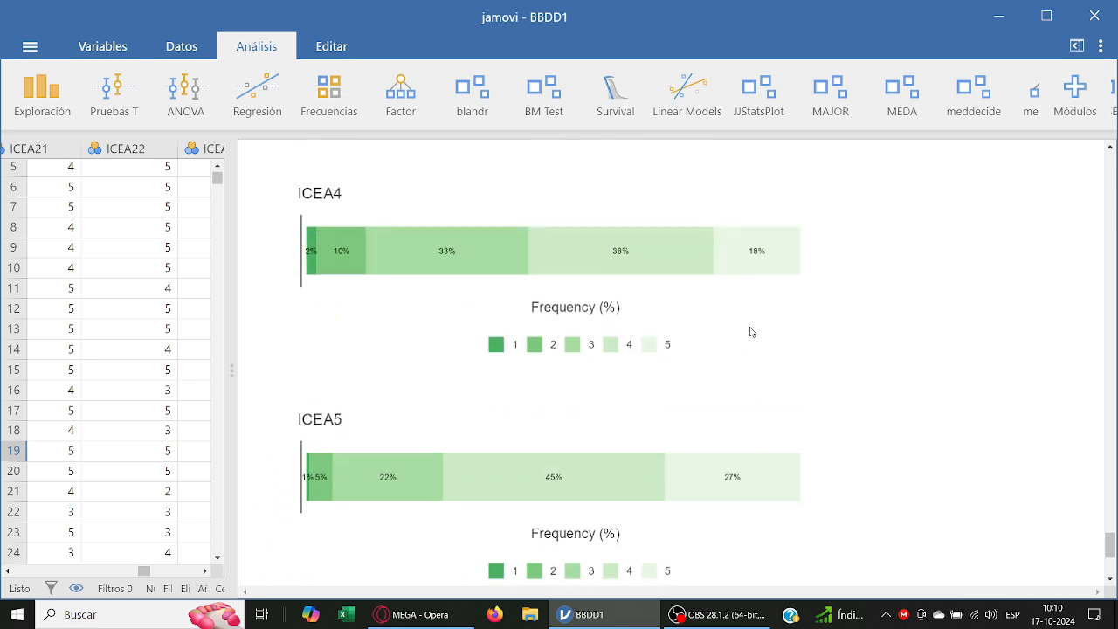
scroll(739, 456, up, 9)
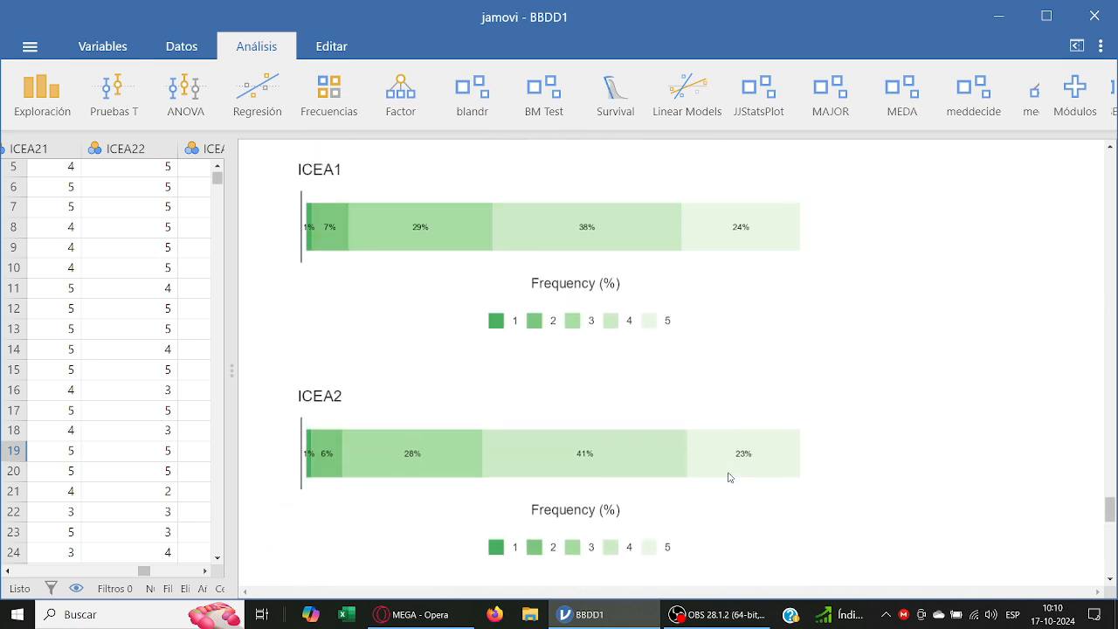
scroll(579, 373, up, 10)
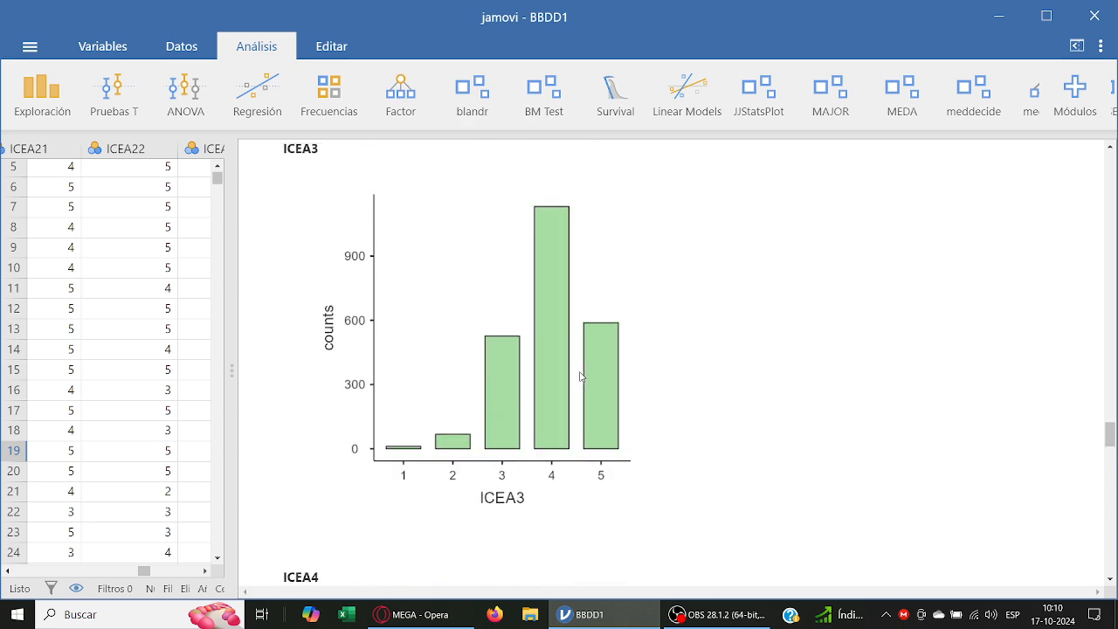
scroll(584, 376, up, 8)
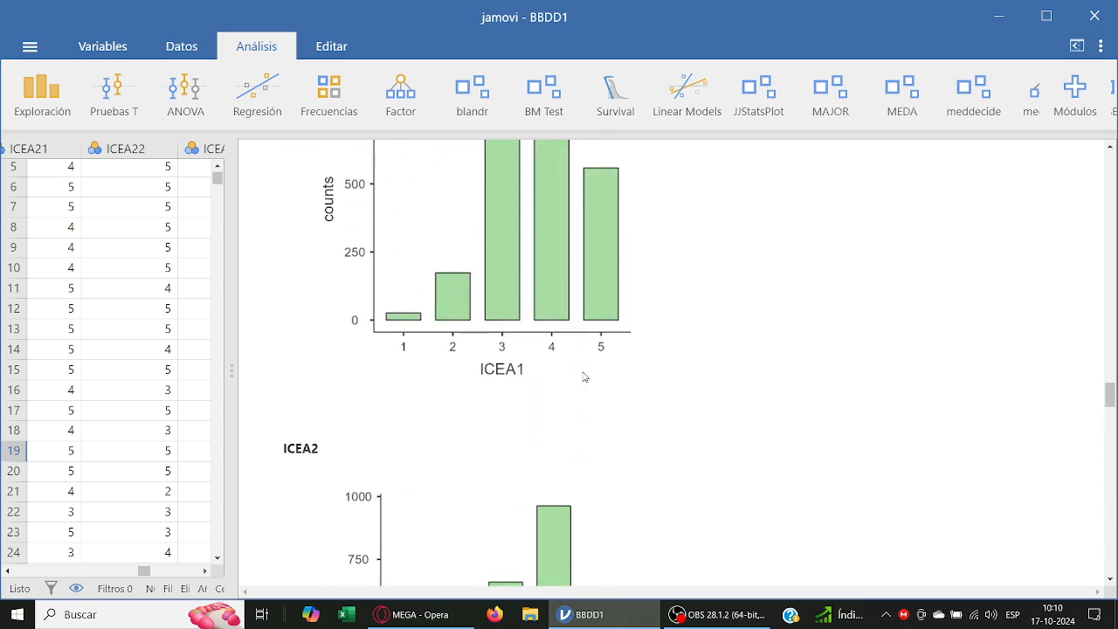
Step: Reopen the options of the Descriptives analysis of ICEA1 to ICEA5 from its results
scroll(584, 376, up, 1)
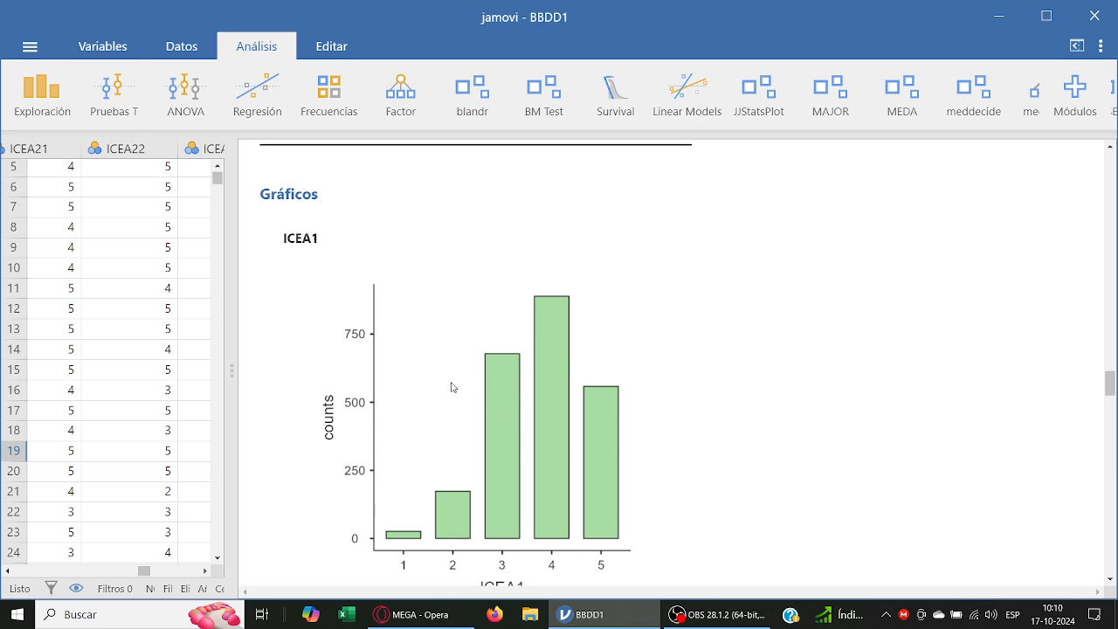
scroll(449, 387, up, 6)
click(477, 420)
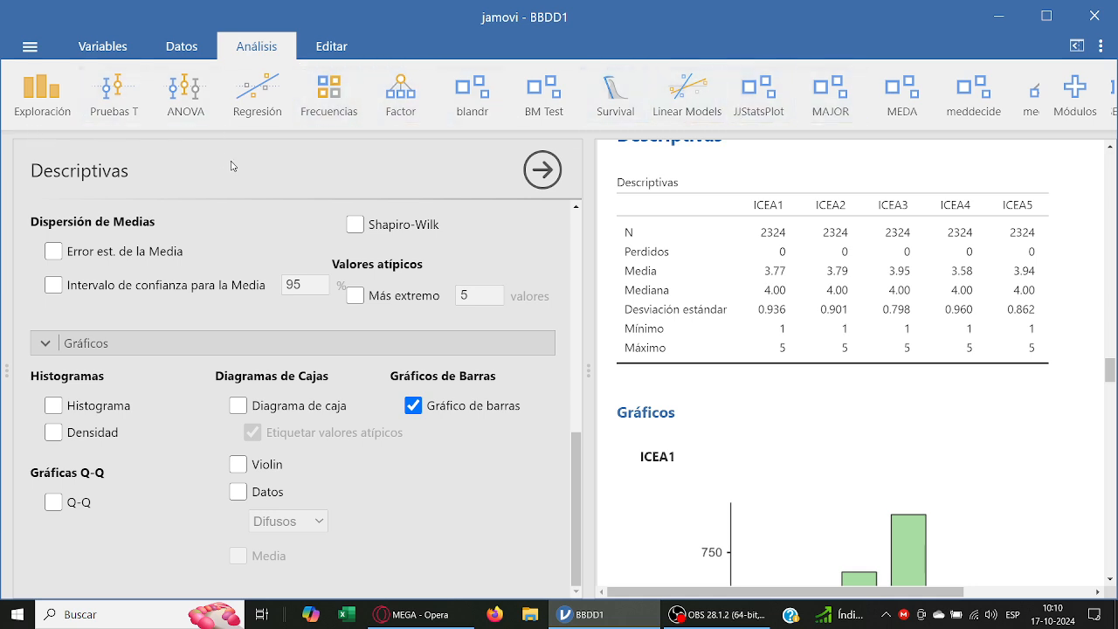
Step: Create a Reliability Analysis and look through its additional options, reverse-scaled items and save sections
click(404, 99)
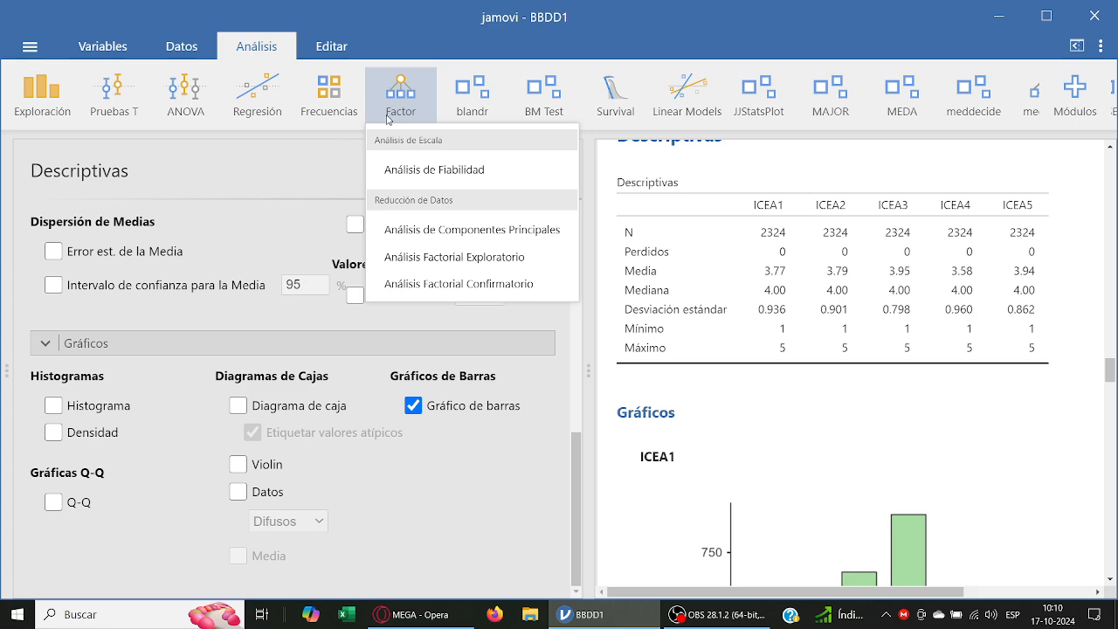
click(452, 171)
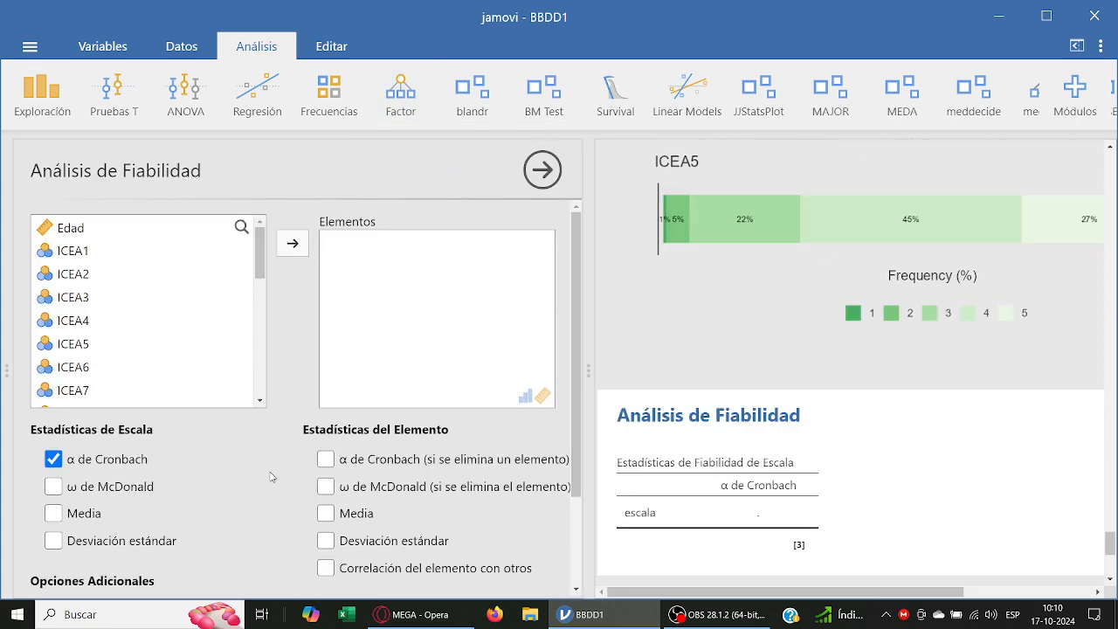
scroll(272, 474, down, 3)
click(218, 531)
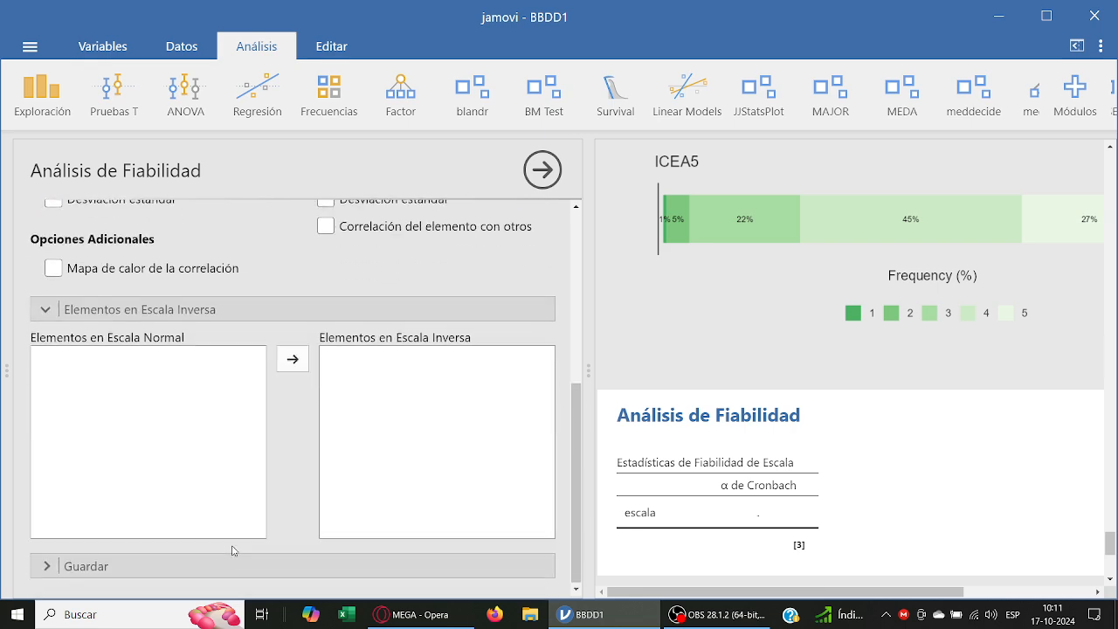
click(230, 565)
scroll(282, 580, up, 10)
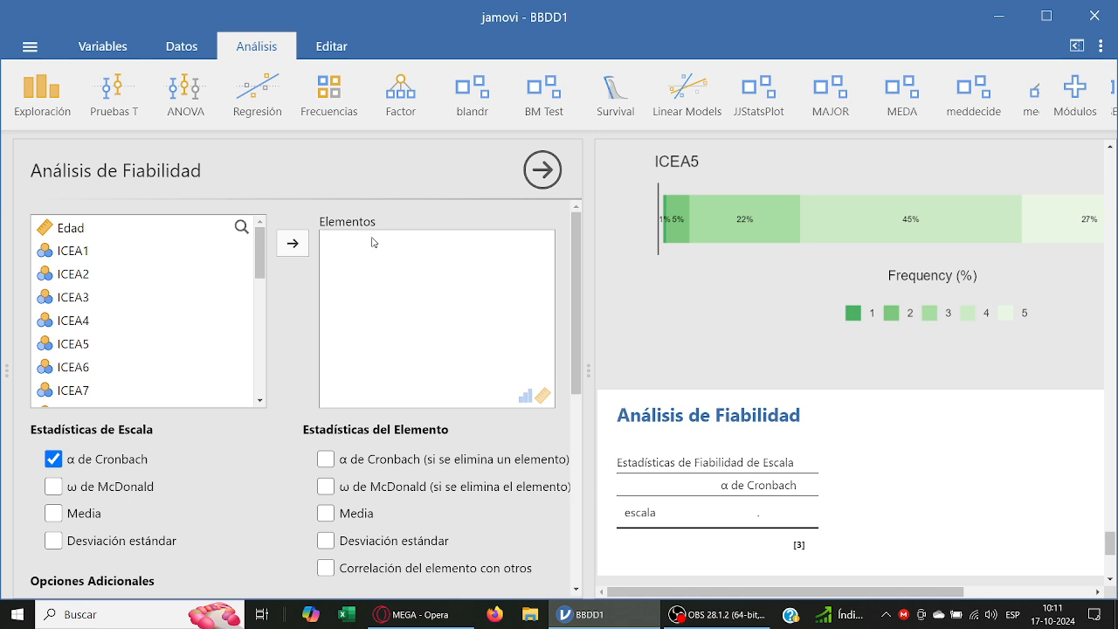
Step: Add ICEA1, ICEA2 and ICEA3 one at a time to the reliability items and take all three out again
drag(130, 254, 356, 293)
drag(210, 253, 358, 332)
drag(74, 250, 105, 335)
drag(387, 306, 131, 306)
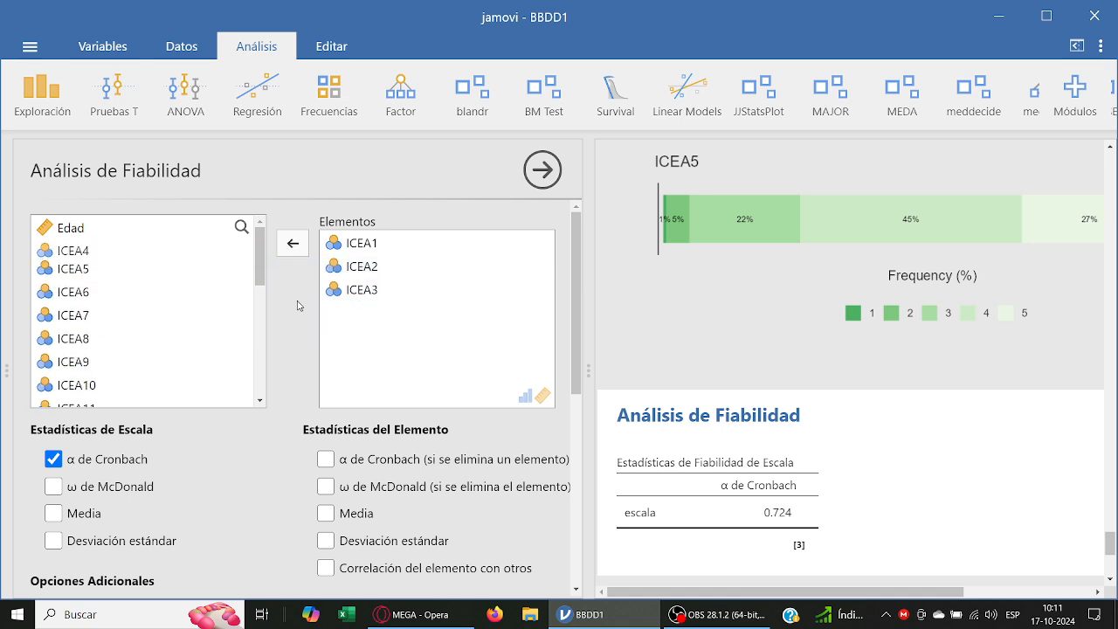
drag(367, 289, 140, 301)
drag(362, 265, 105, 267)
drag(362, 243, 92, 276)
Step: Assign ICEA1 to ICEA5 together as the items of the Reliability Analysis and look over the available statistics
click(97, 258)
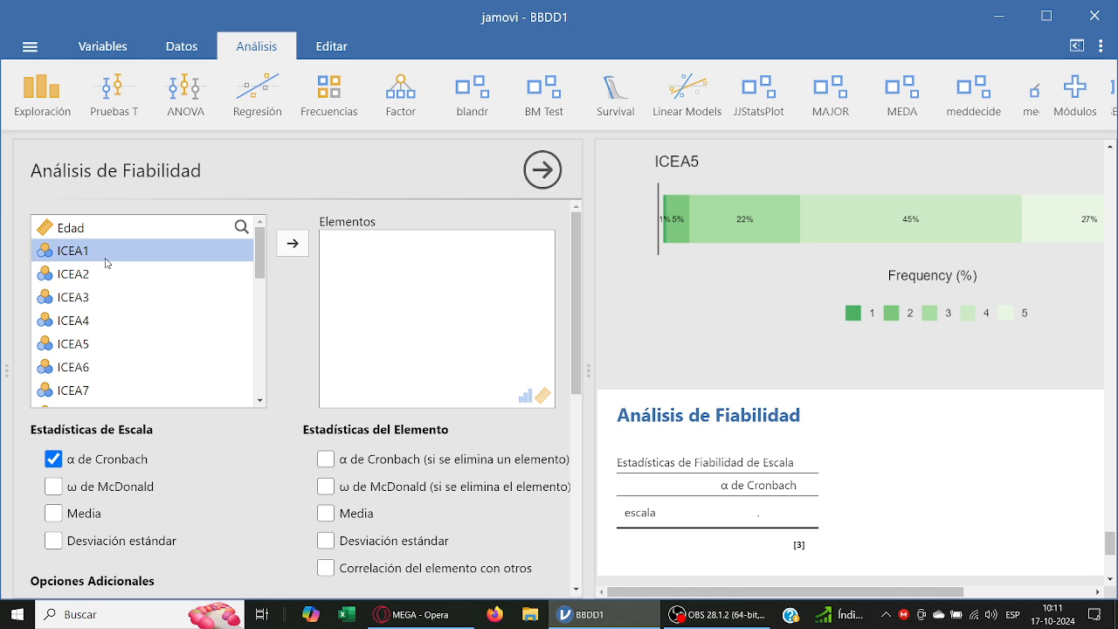
shift+click(117, 348)
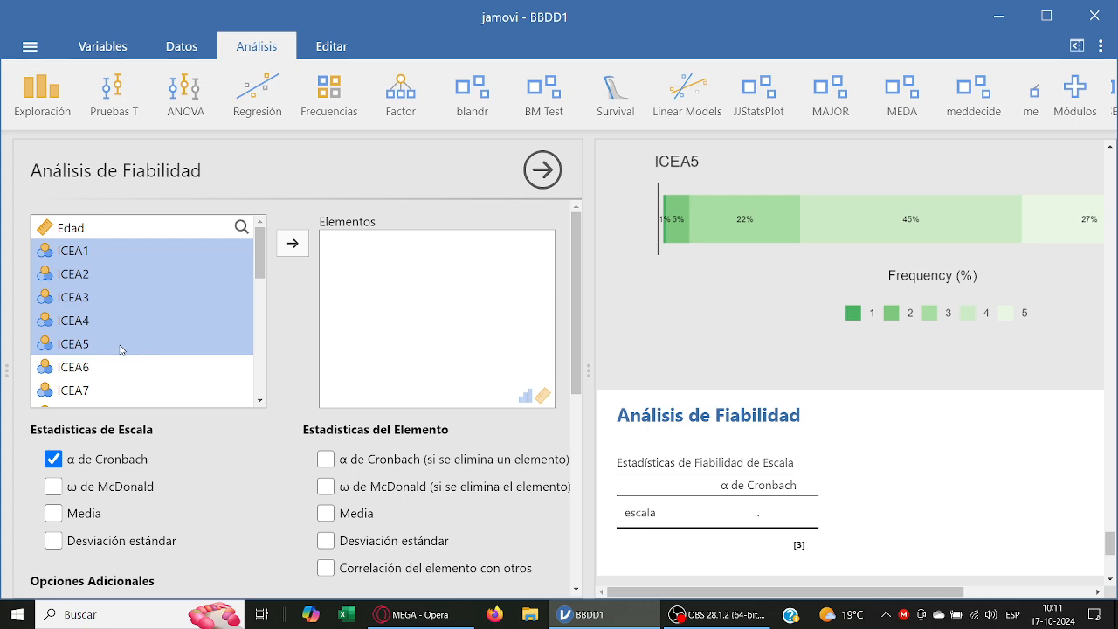
click(289, 247)
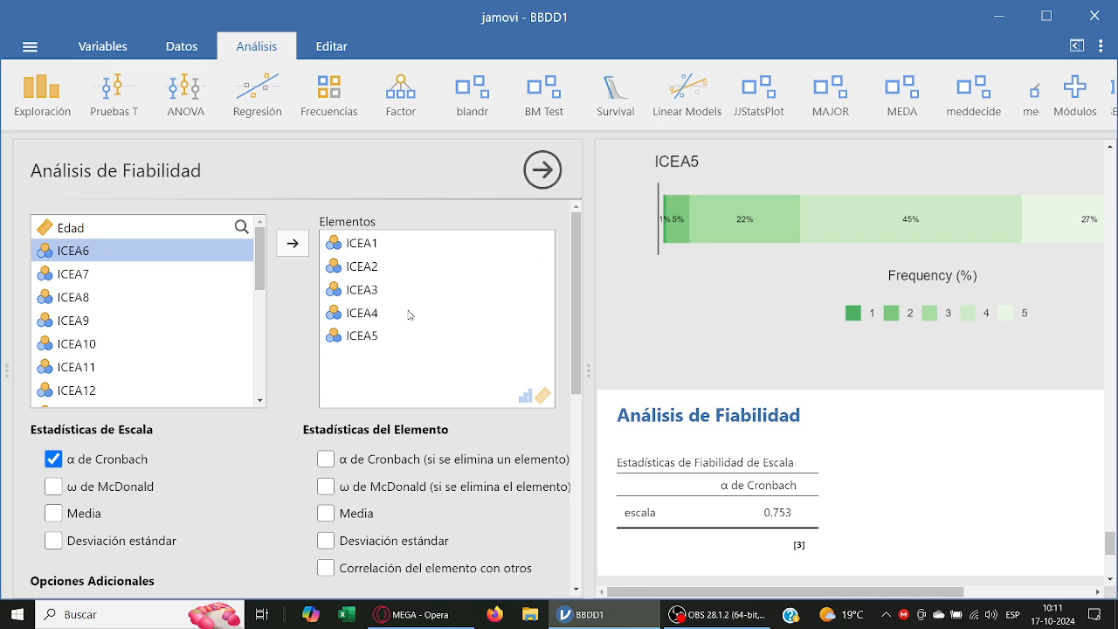
scroll(409, 365, down, 2)
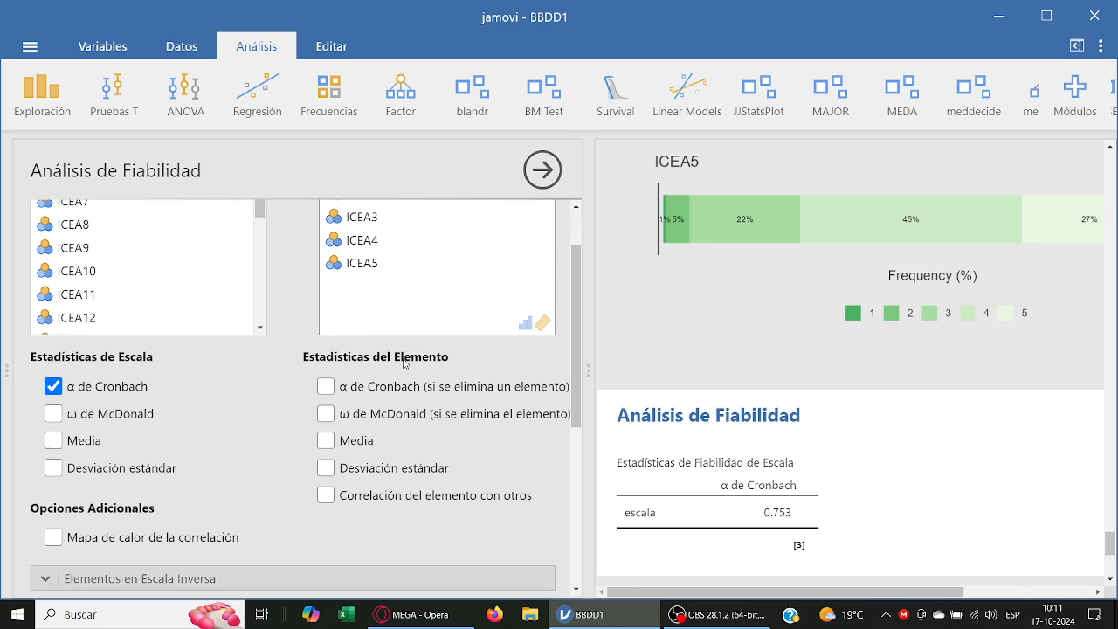
scroll(404, 363, up, 2)
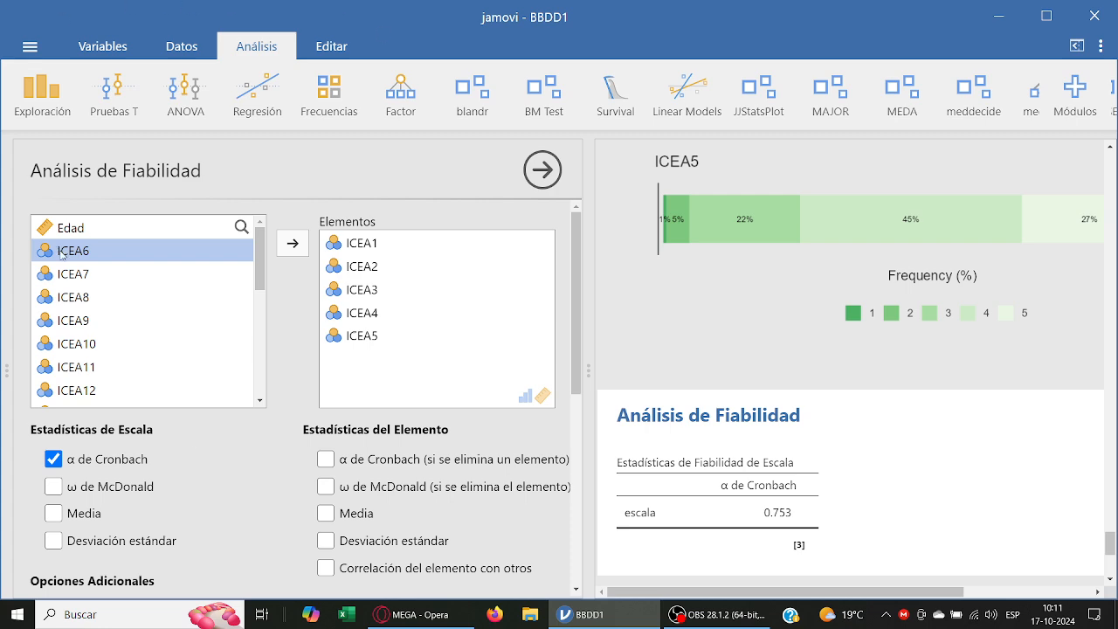
Step: Add McDonald's ω, the mean and the standard deviation to the scale statistics
click(150, 487)
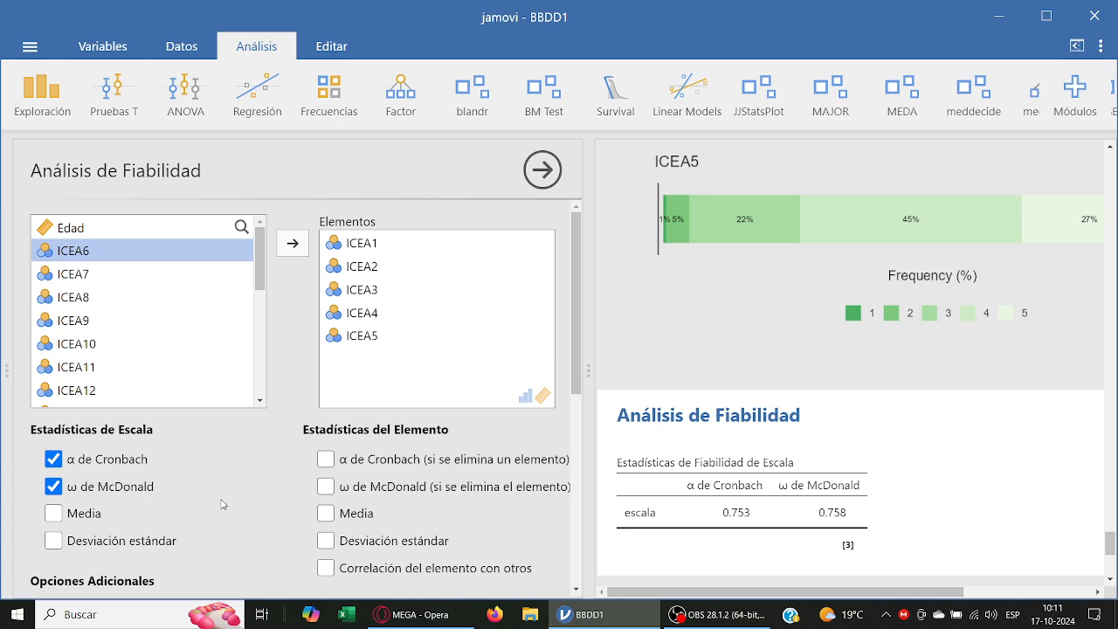
click(70, 516)
click(80, 543)
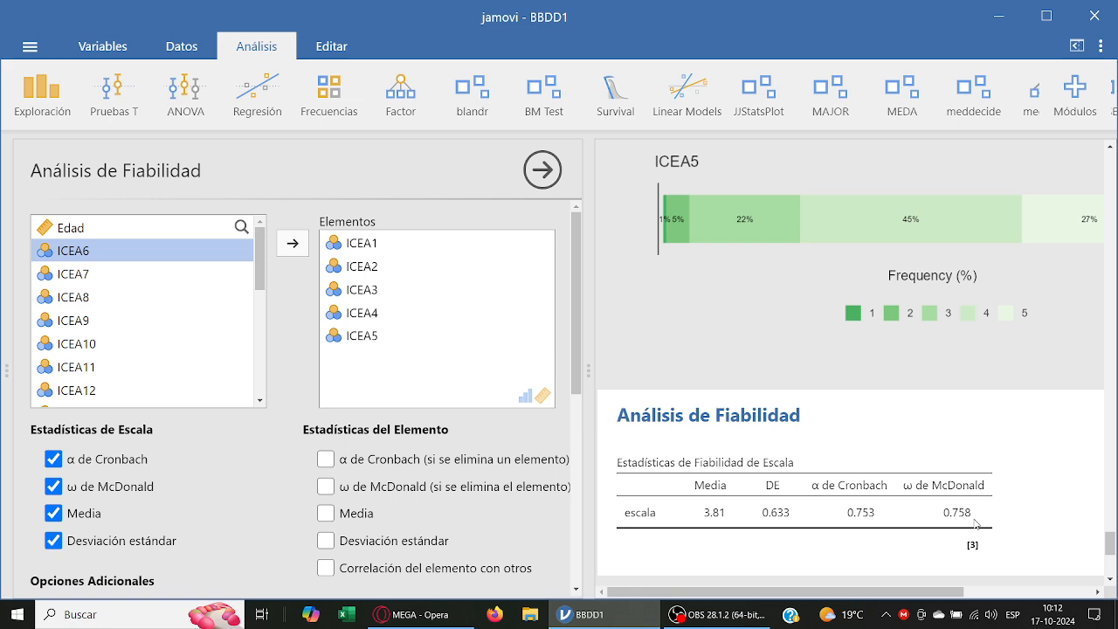
scroll(899, 489, down, 2)
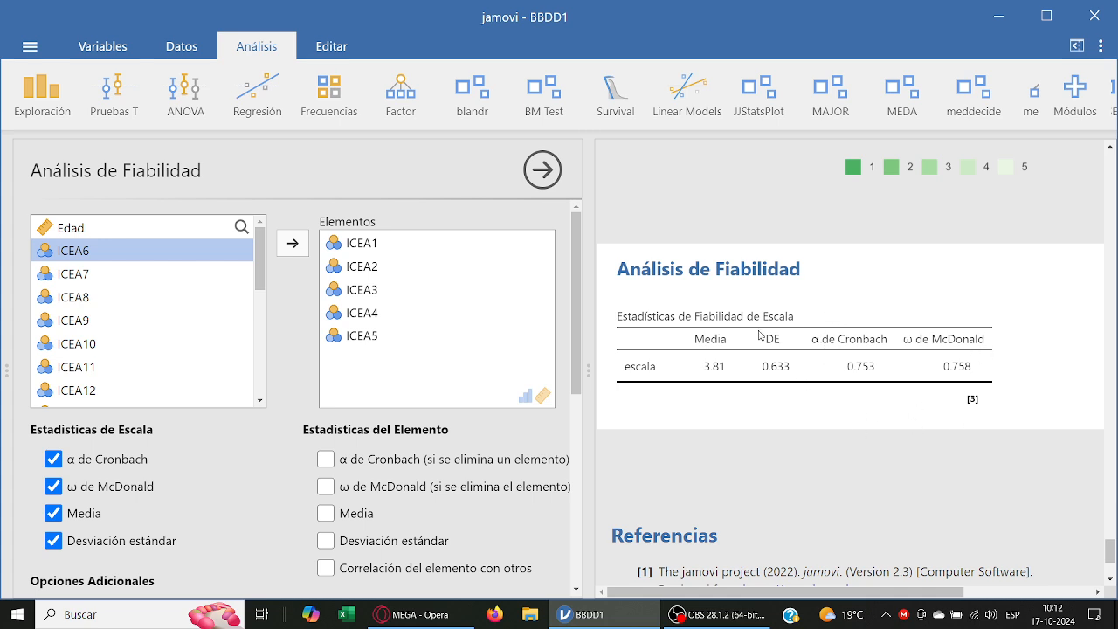
Step: Switch to Opera, search Google Images for "george and mallery" in a new tab and open the Cronbach's alpha internal consistency table
click(410, 614)
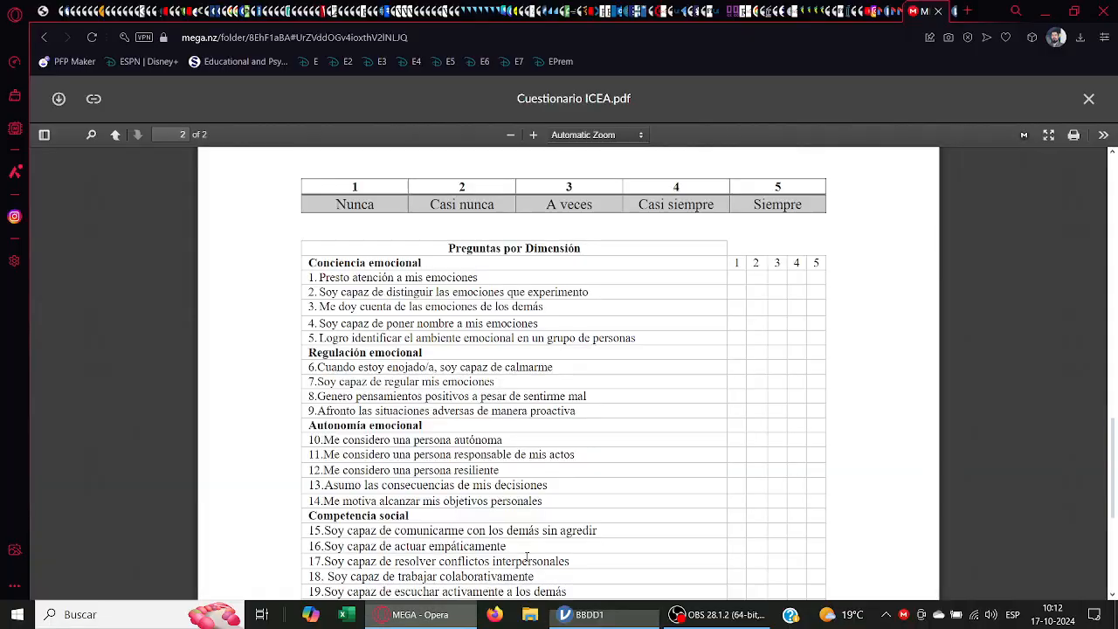
click(968, 14)
text(george and)
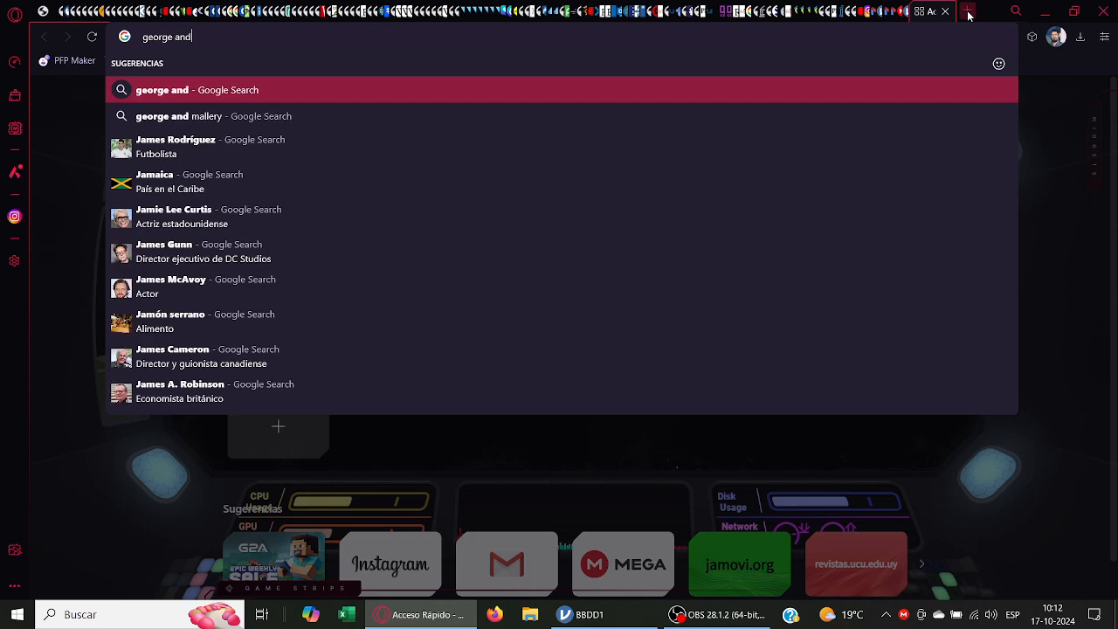
text( mallery)
key(Return)
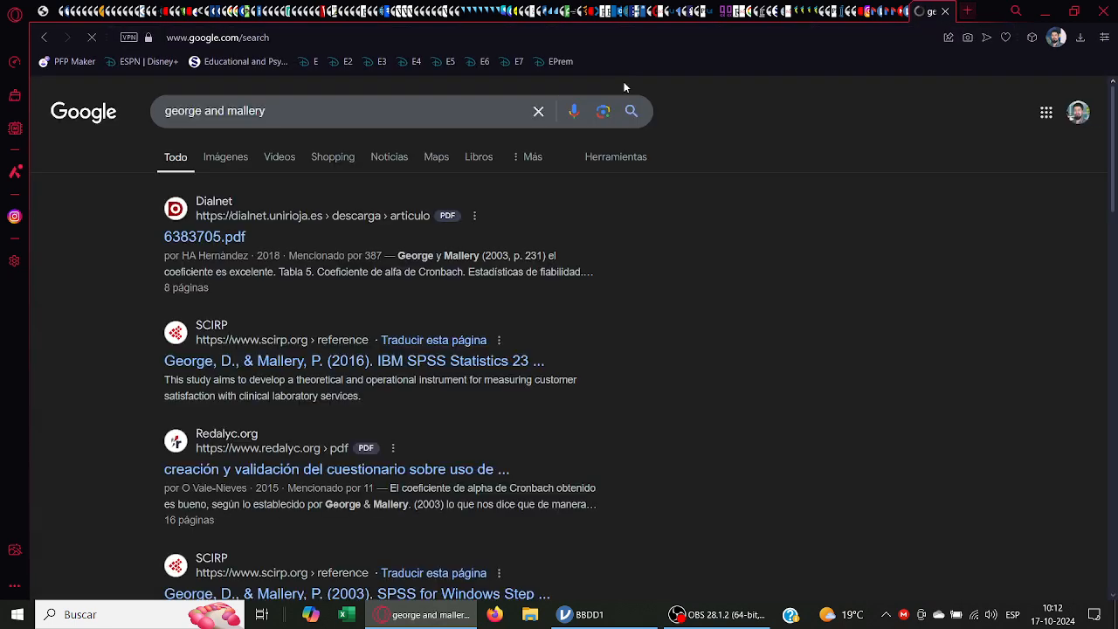
click(232, 152)
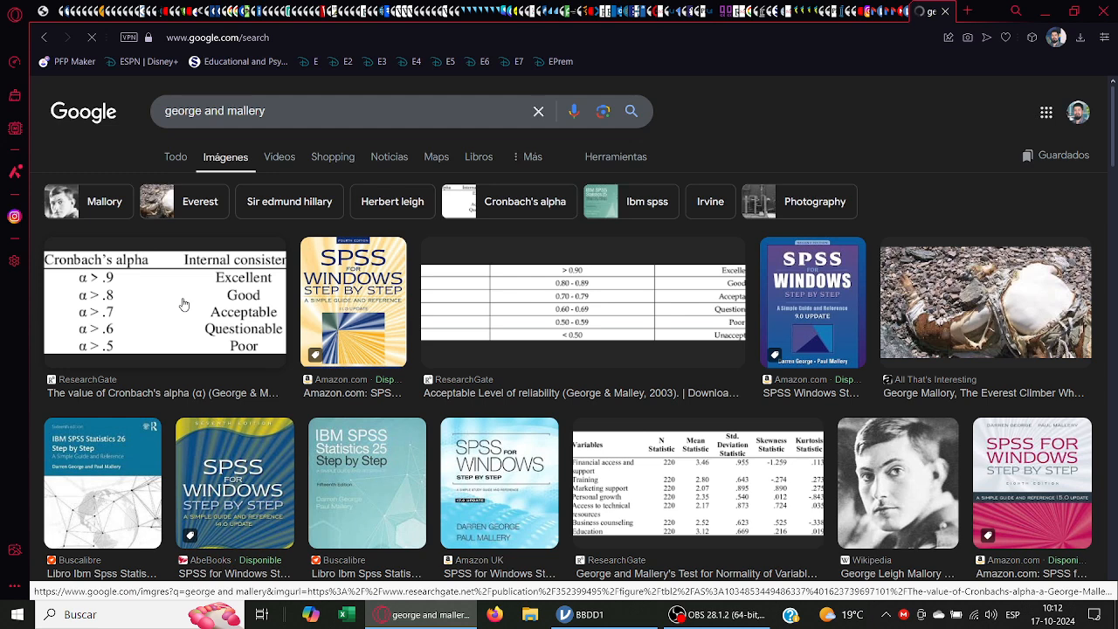
click(153, 348)
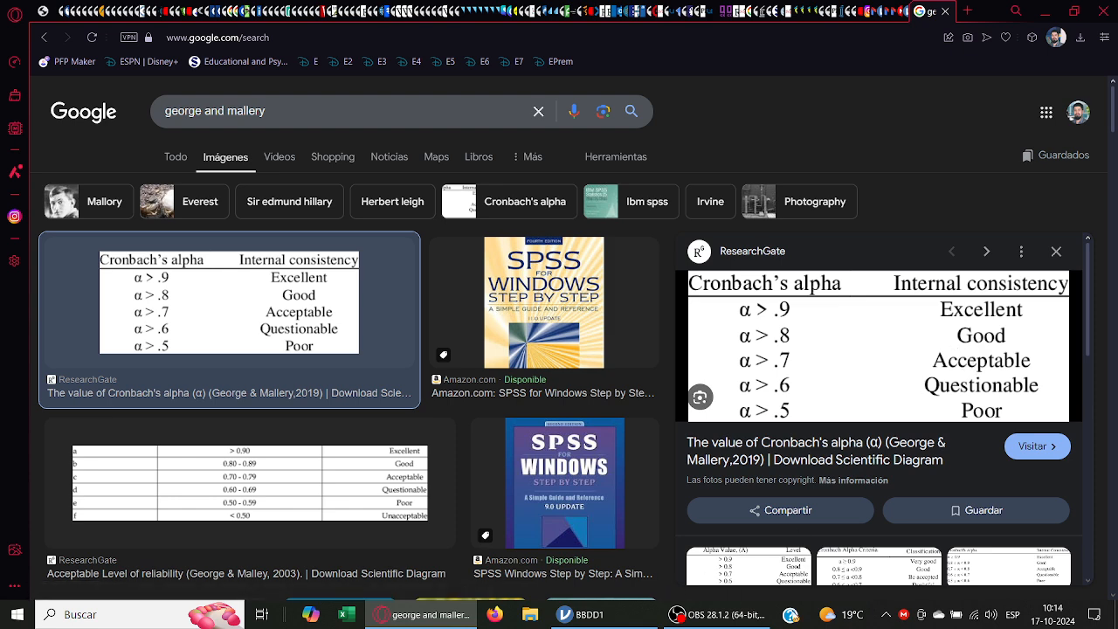
Step: Switch back to jamovi and add Cronbach's α and McDonald's ω if the item is dropped to the item statistics
click(581, 614)
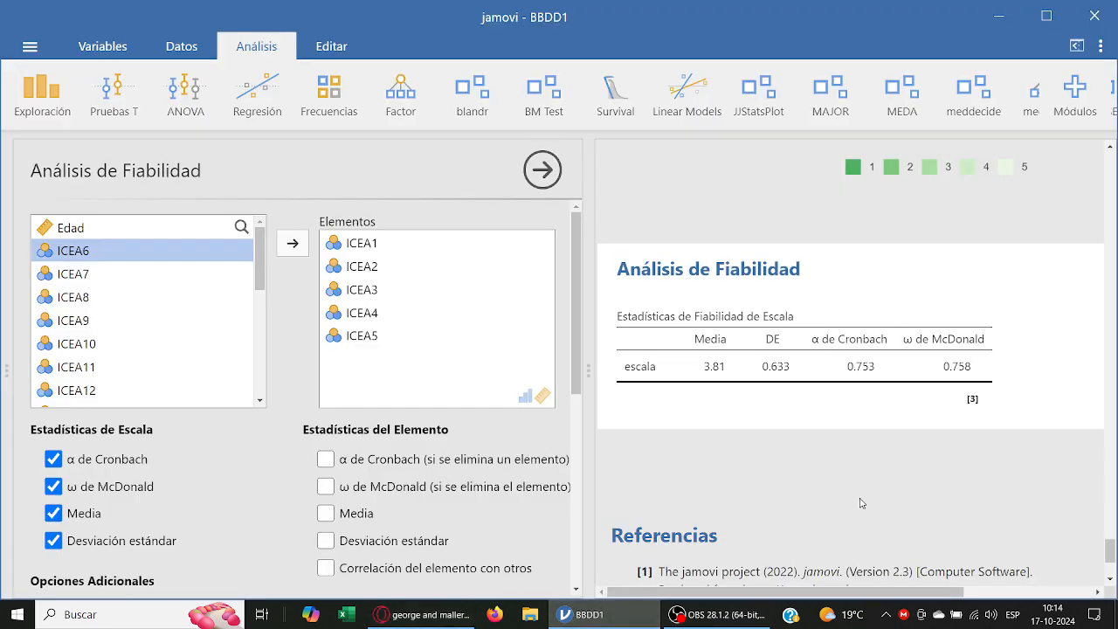
click(382, 460)
click(389, 487)
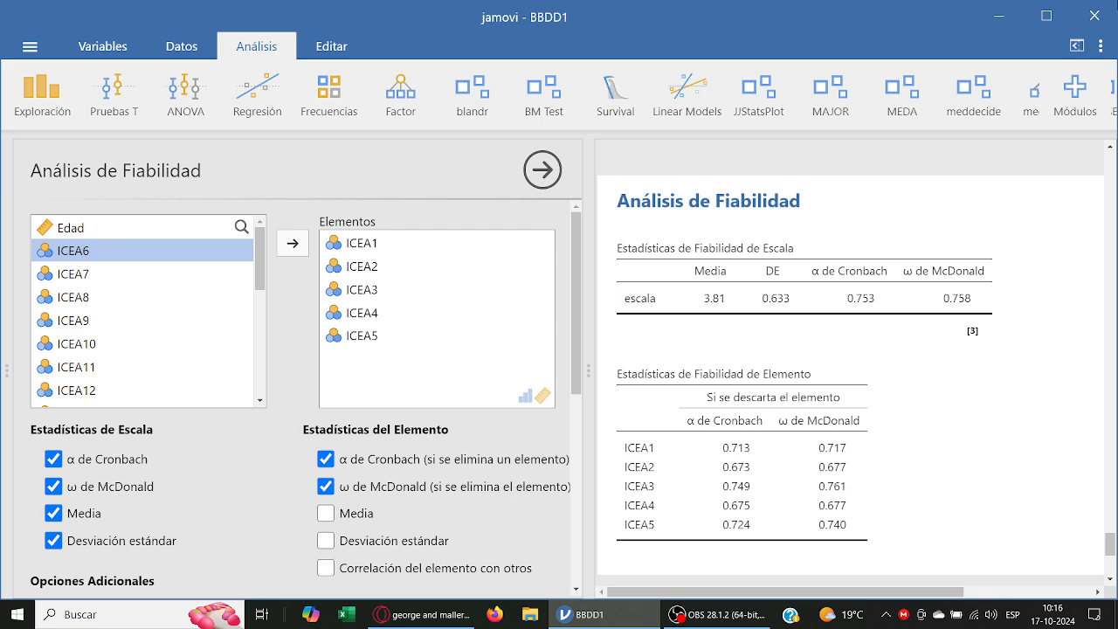
scroll(801, 447, down, 2)
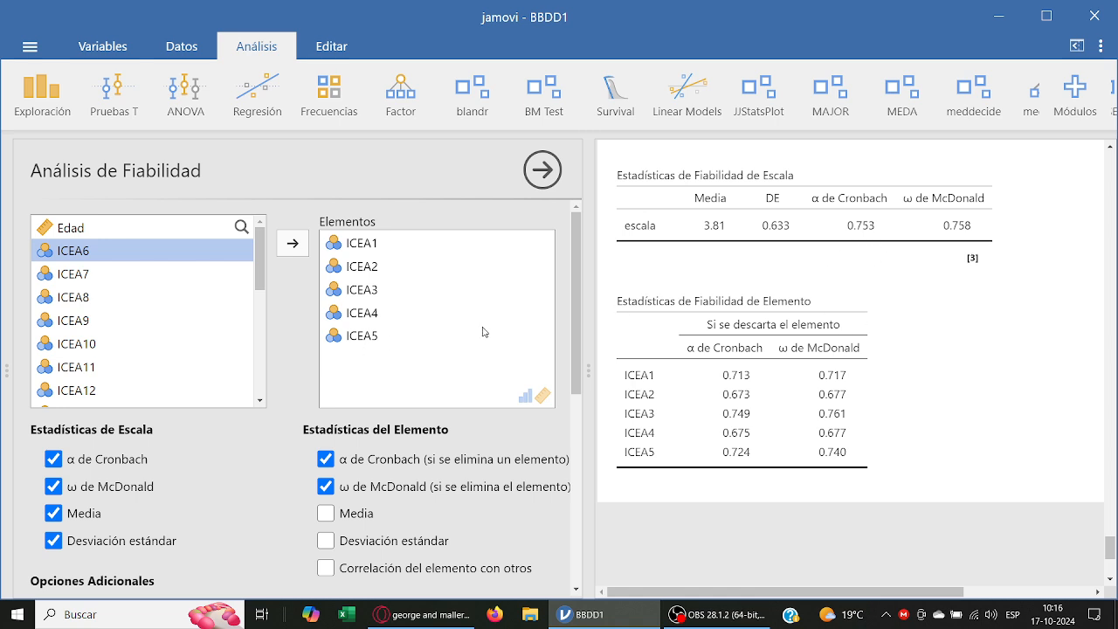
Step: Remove ICEA1 to ICEA5 as a group from the reliability items and add all five back
click(445, 253)
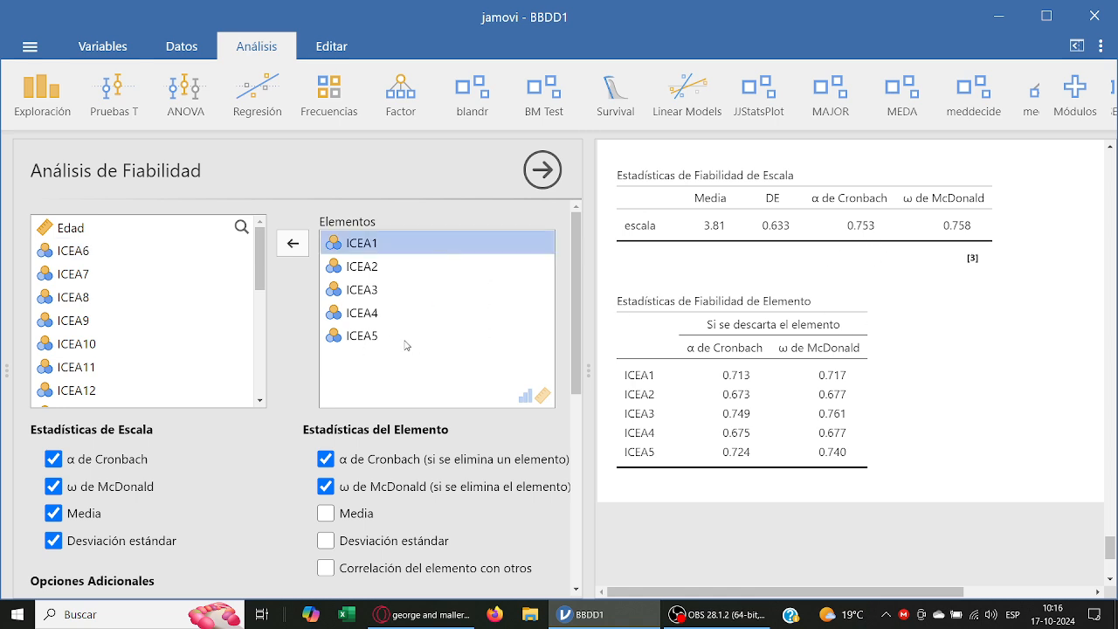
shift+click(407, 341)
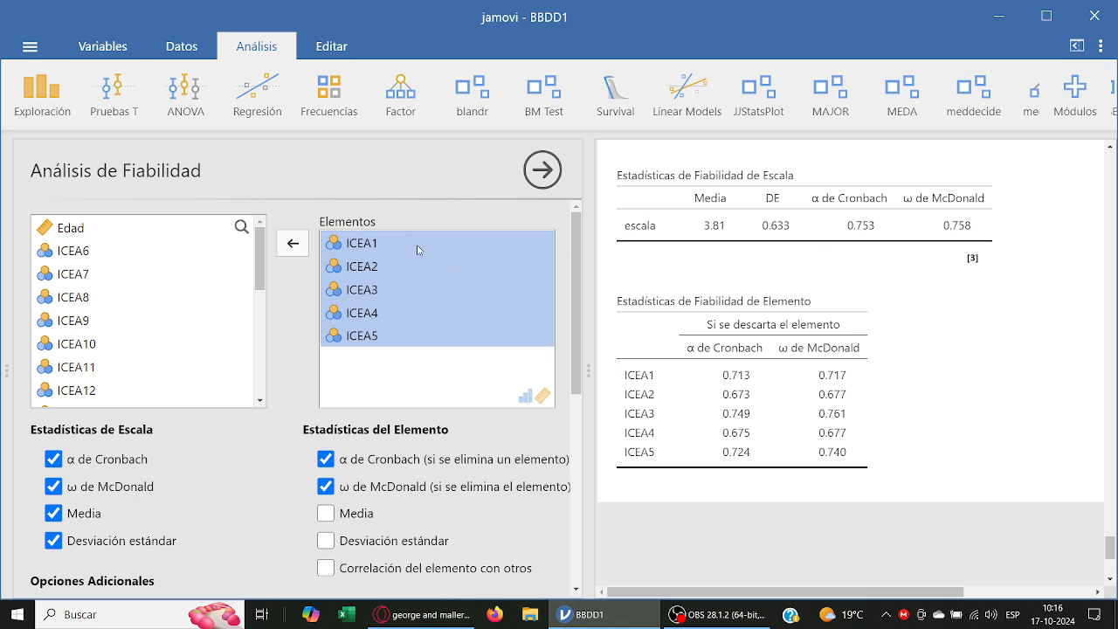
drag(419, 254, 213, 280)
click(93, 296)
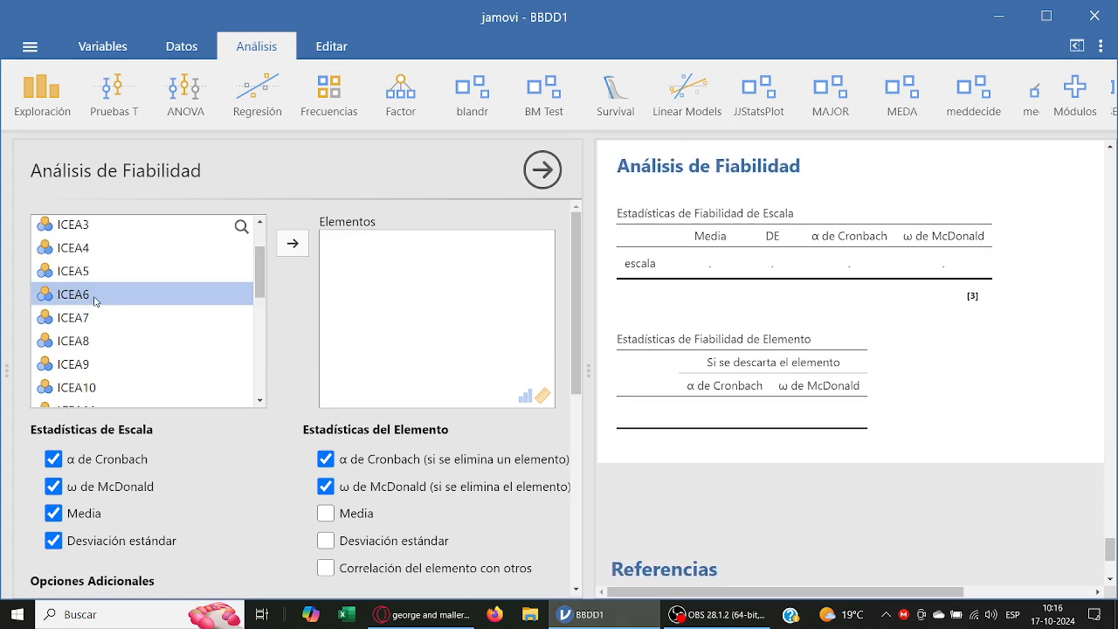
scroll(113, 312, up, 1)
scroll(121, 382, down, 1)
scroll(117, 367, up, 1)
click(104, 253)
shift+click(109, 341)
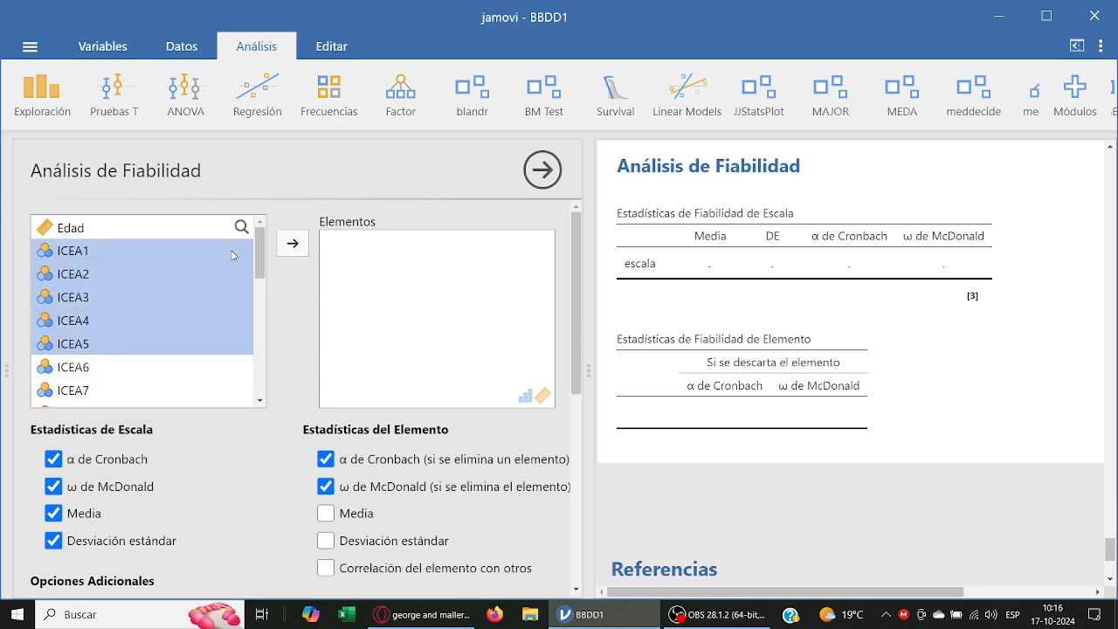
click(293, 243)
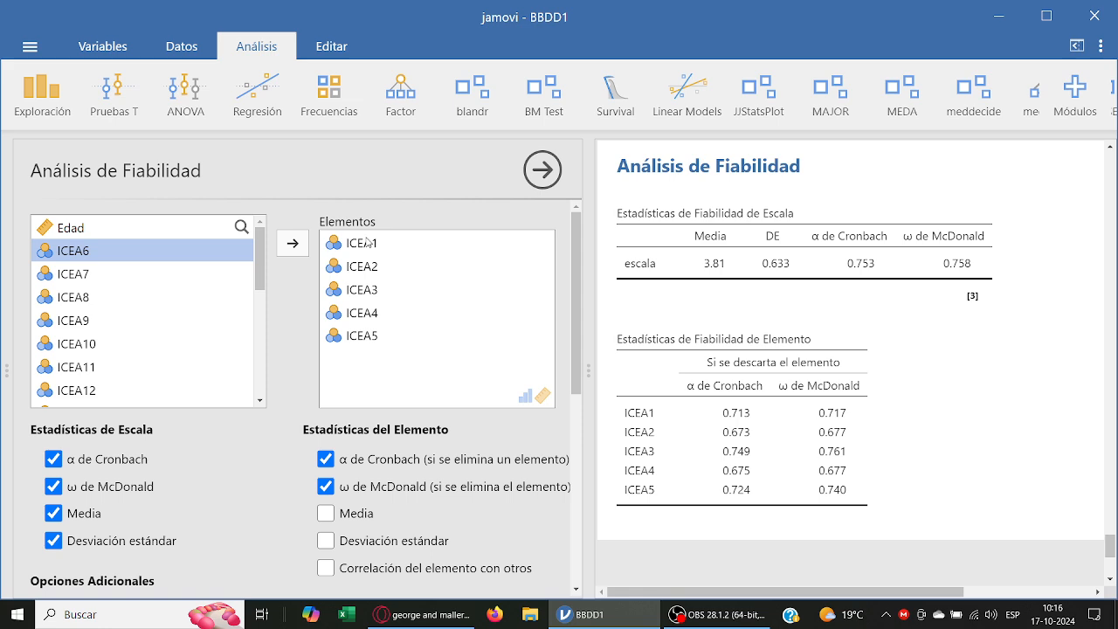
Step: Replace ICEA1 to ICEA5 with ICEA6 to ICEA9 as reliability items and consult the Cronbach's alpha table in Opera
click(414, 259)
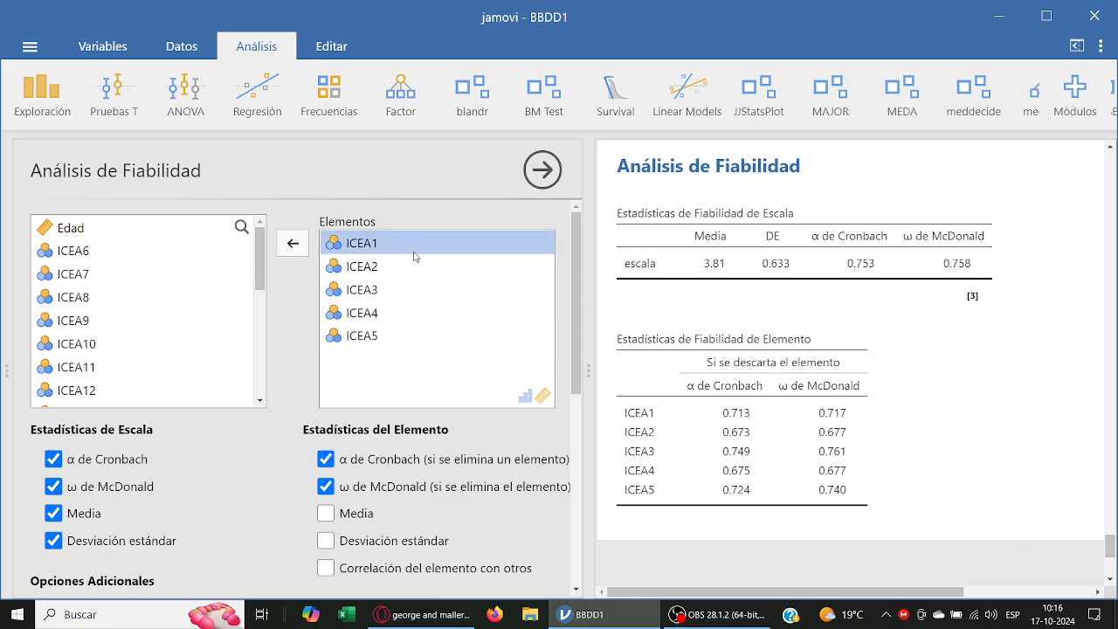
shift+click(412, 336)
drag(411, 336, 207, 355)
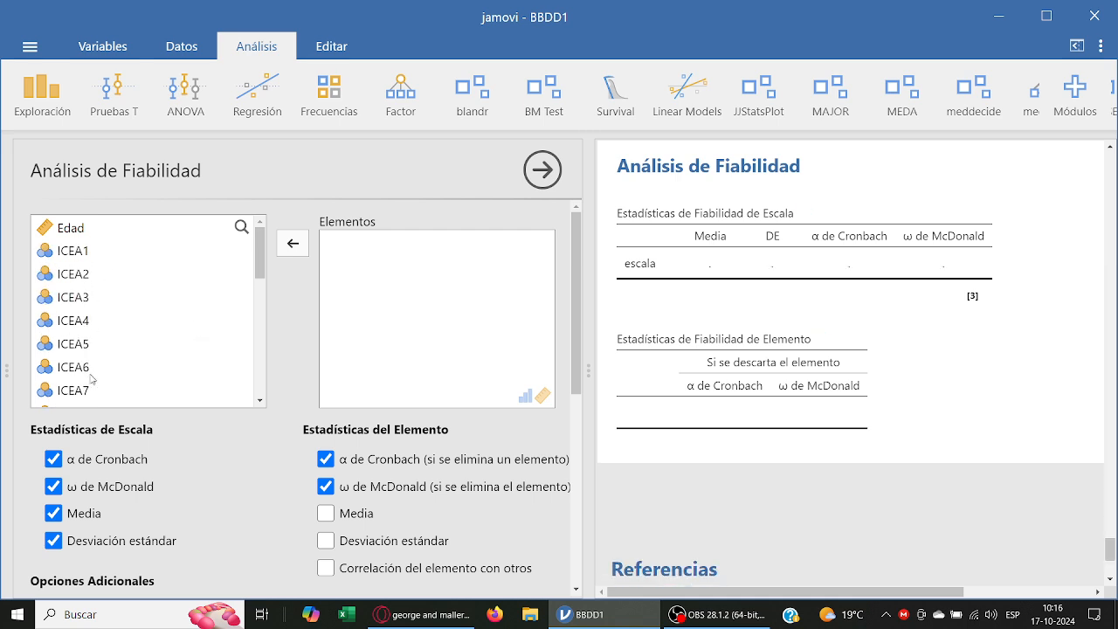
click(92, 367)
scroll(92, 367, down, 2)
shift+click(92, 291)
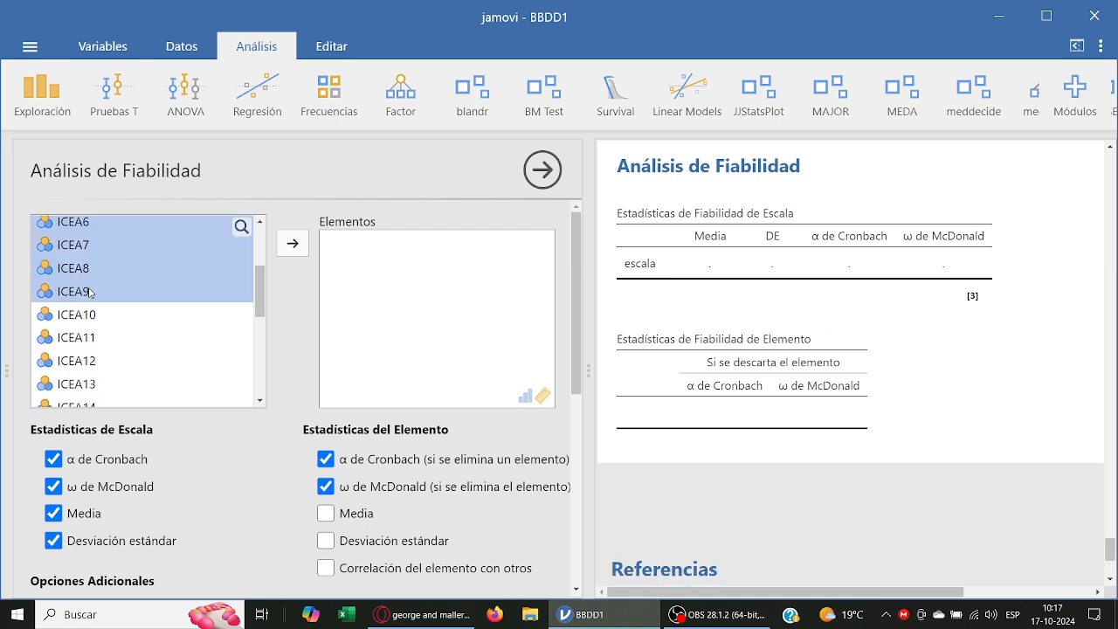
click(293, 245)
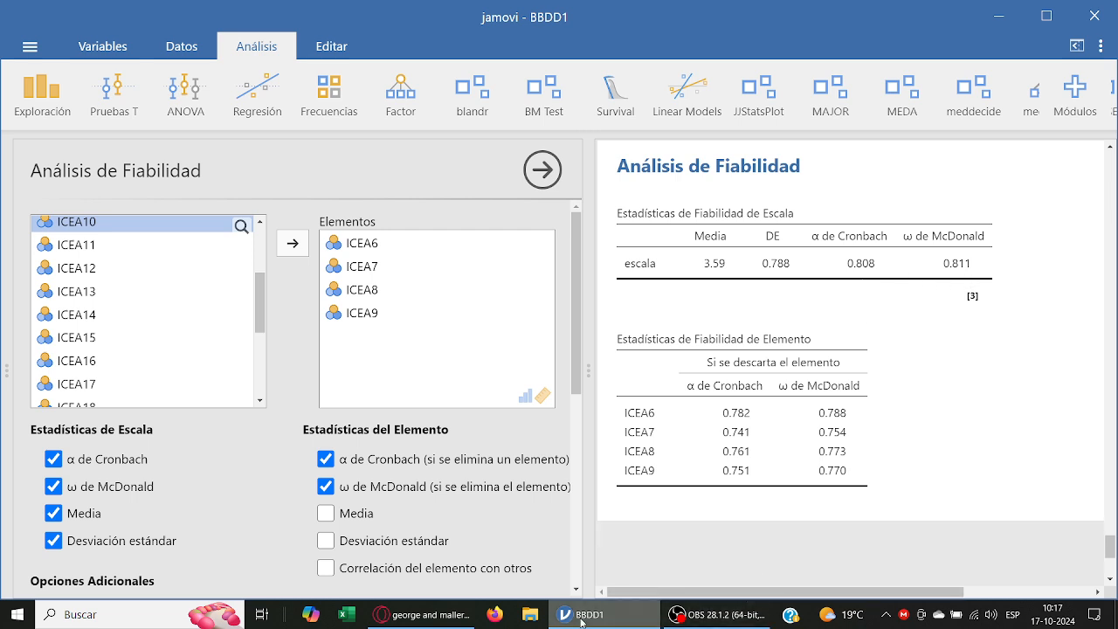
click(423, 614)
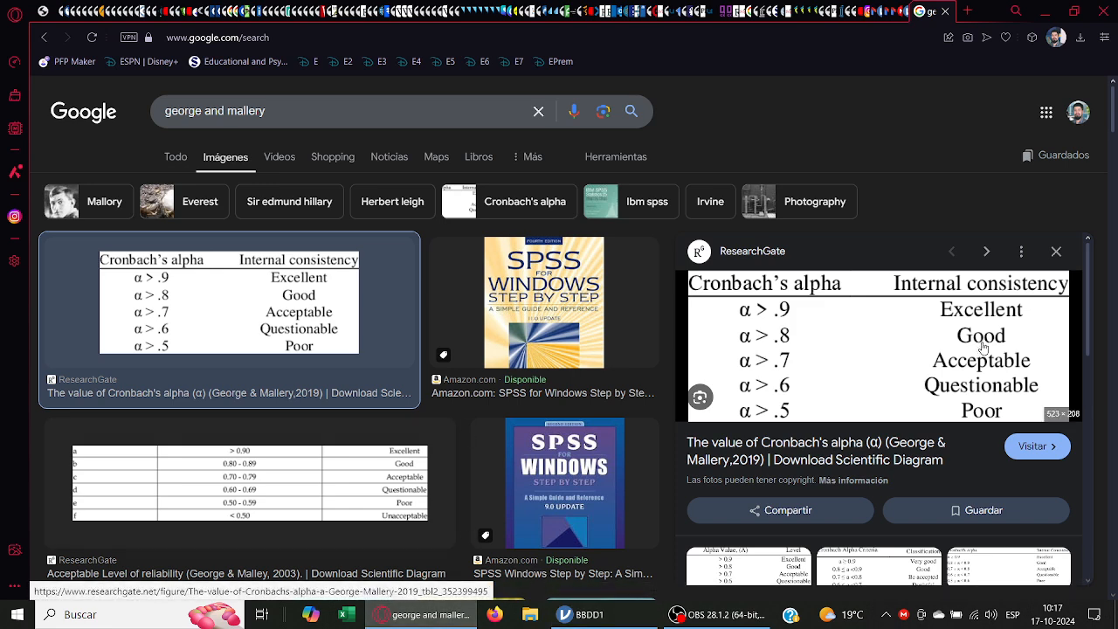
Step: Switch back to jamovi and replace ICEA6 to ICEA9 with ICEA10 to ICEA14 as the reliability items
click(583, 614)
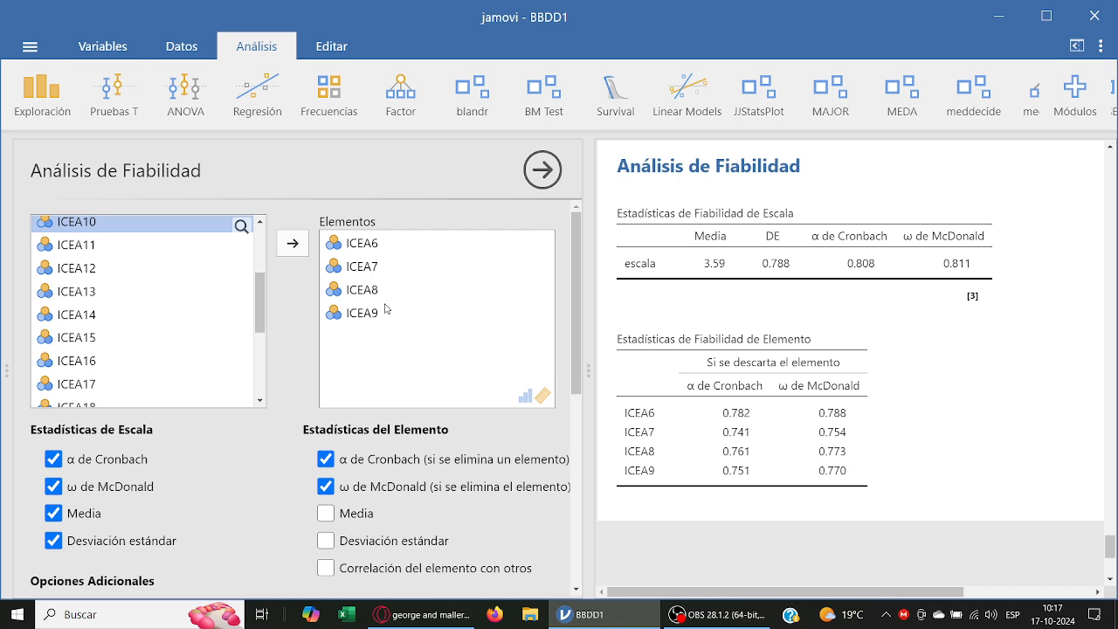
click(385, 245)
click(393, 251)
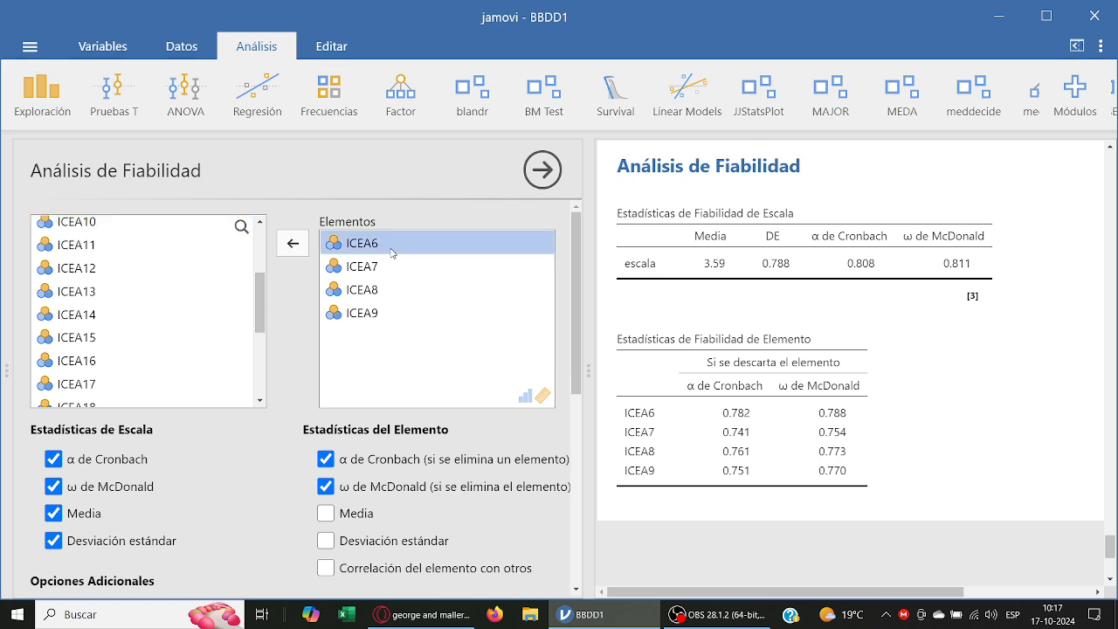
shift+click(392, 314)
drag(392, 315, 174, 315)
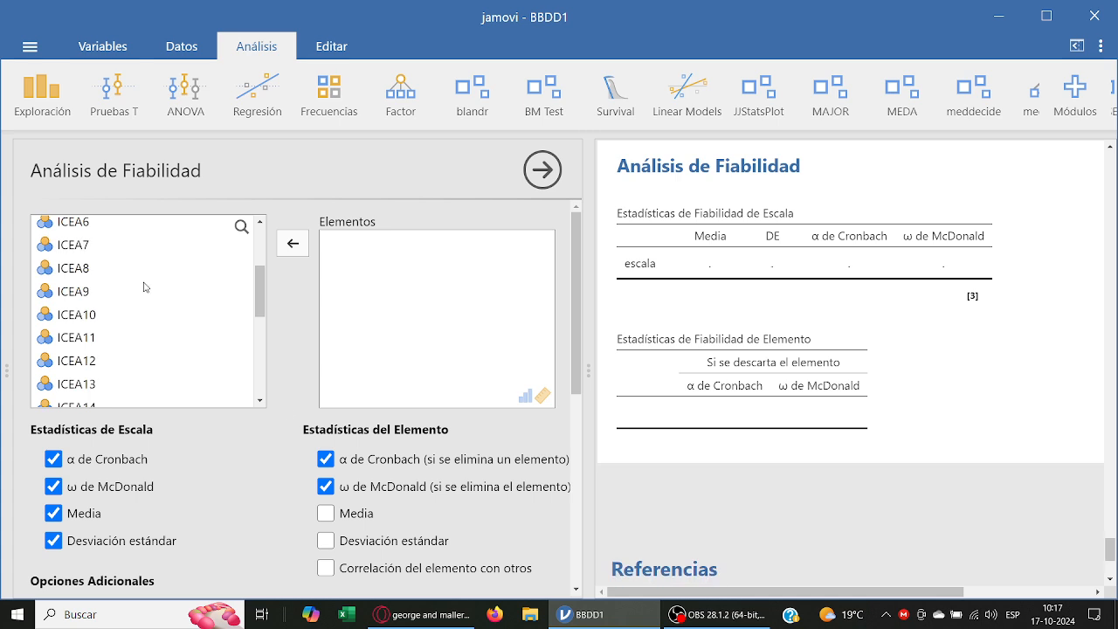
click(112, 323)
scroll(112, 324, down, 1)
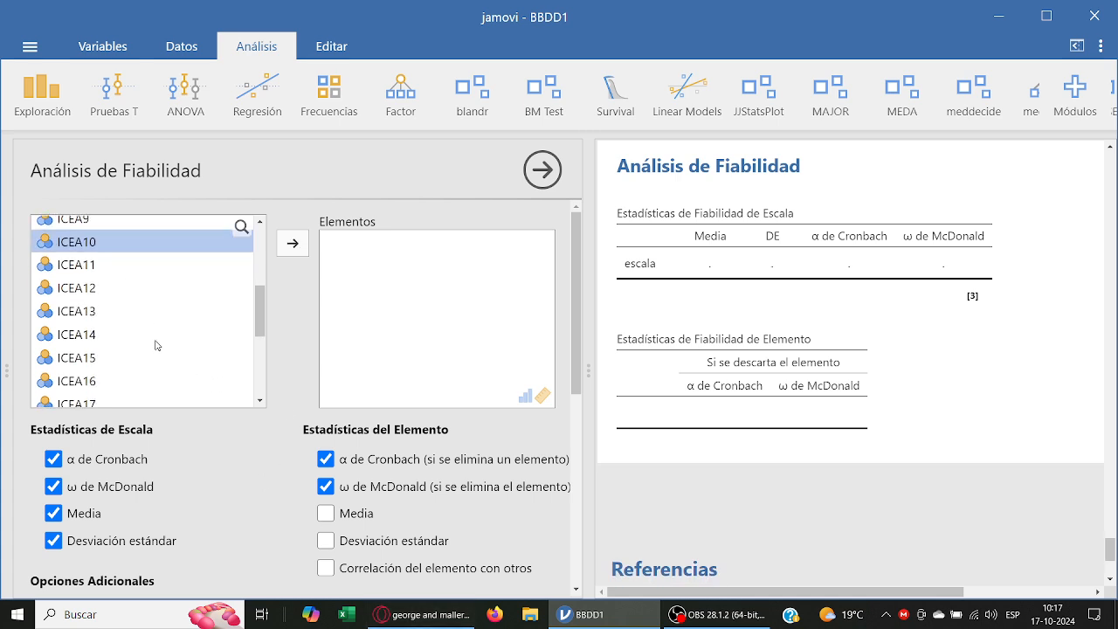
shift+click(150, 335)
click(293, 254)
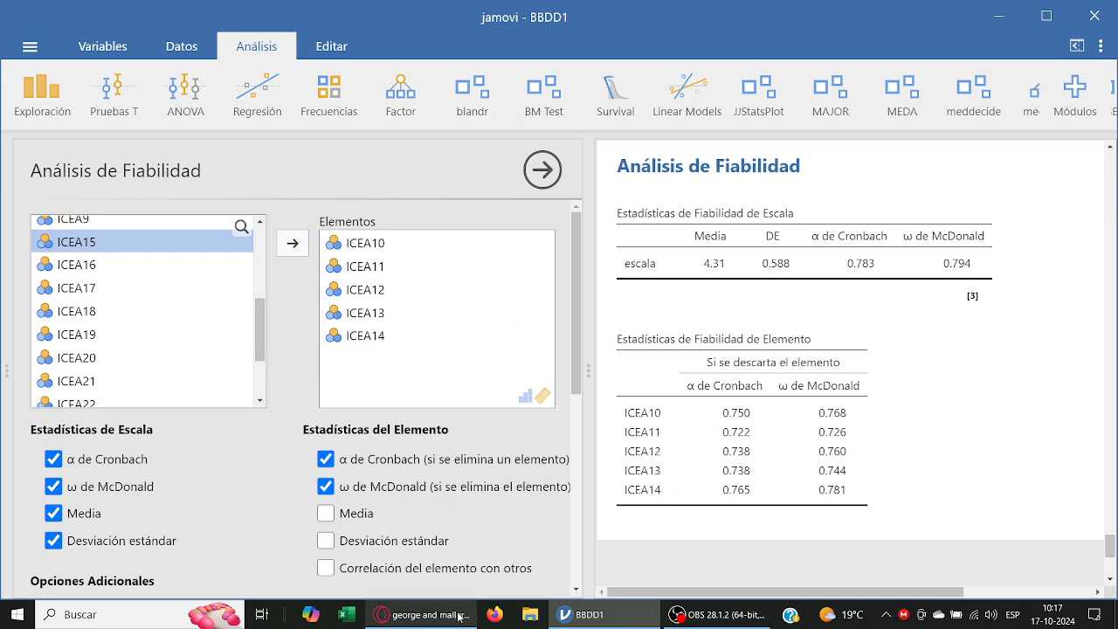
Step: Switch to Opera and consult the Cronbach's alpha table and the items per dimension in Cuestionario ICEA.pdf
mouse_move(457, 616)
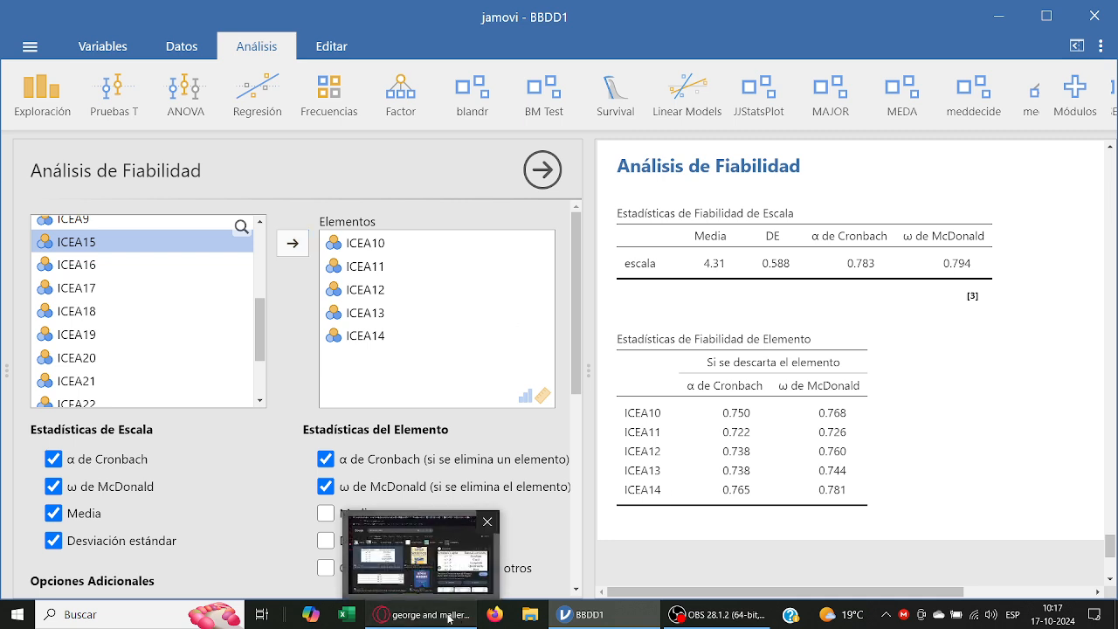
click(458, 616)
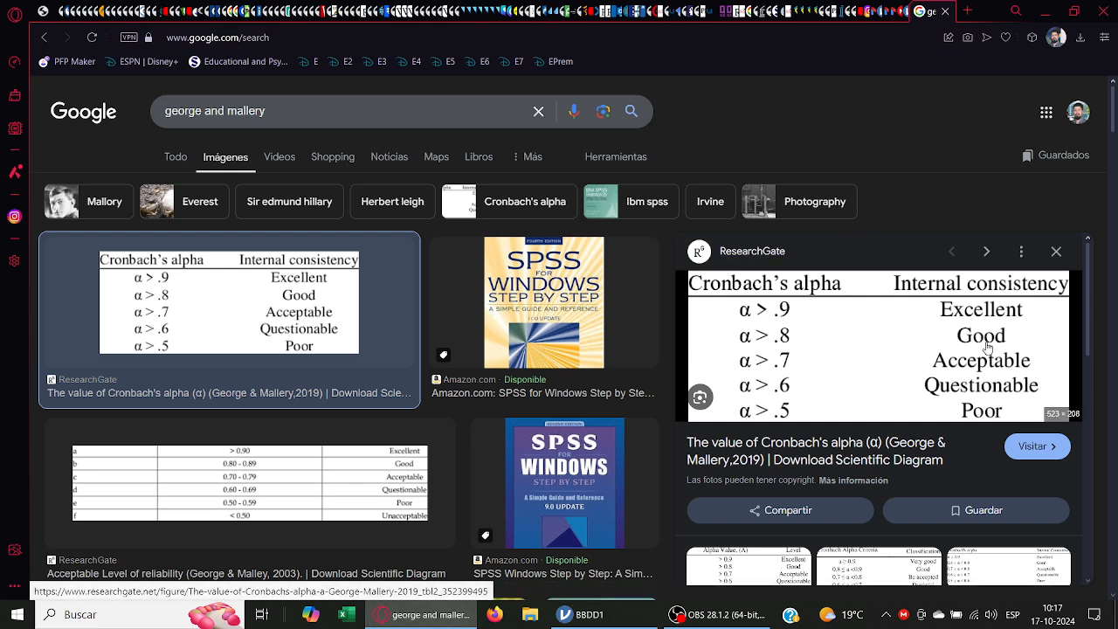
click(907, 14)
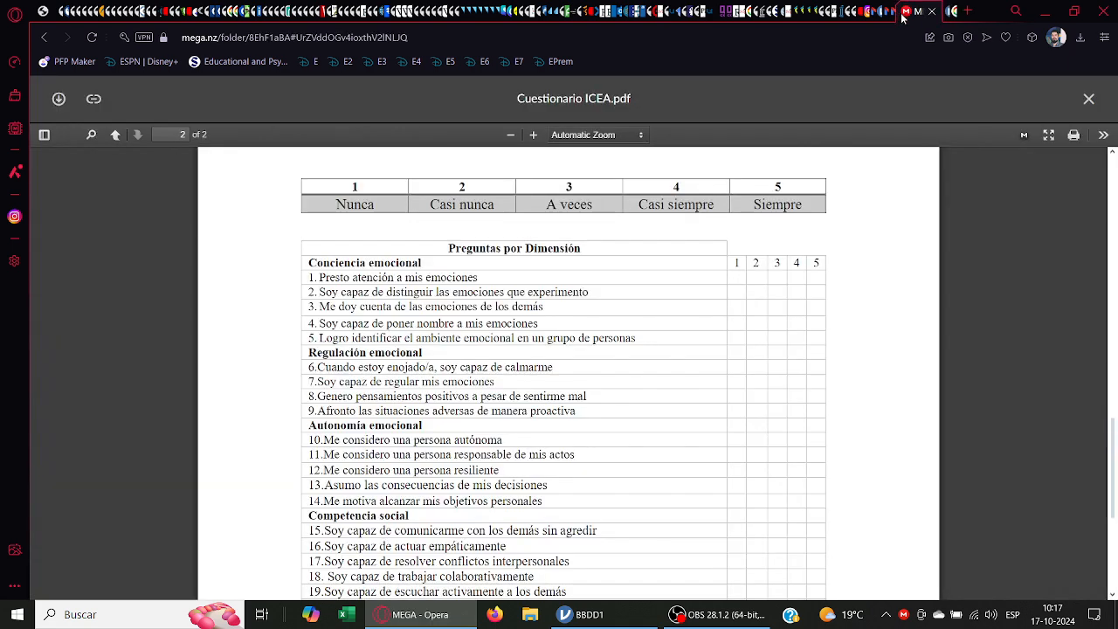
scroll(926, 166, down, 1)
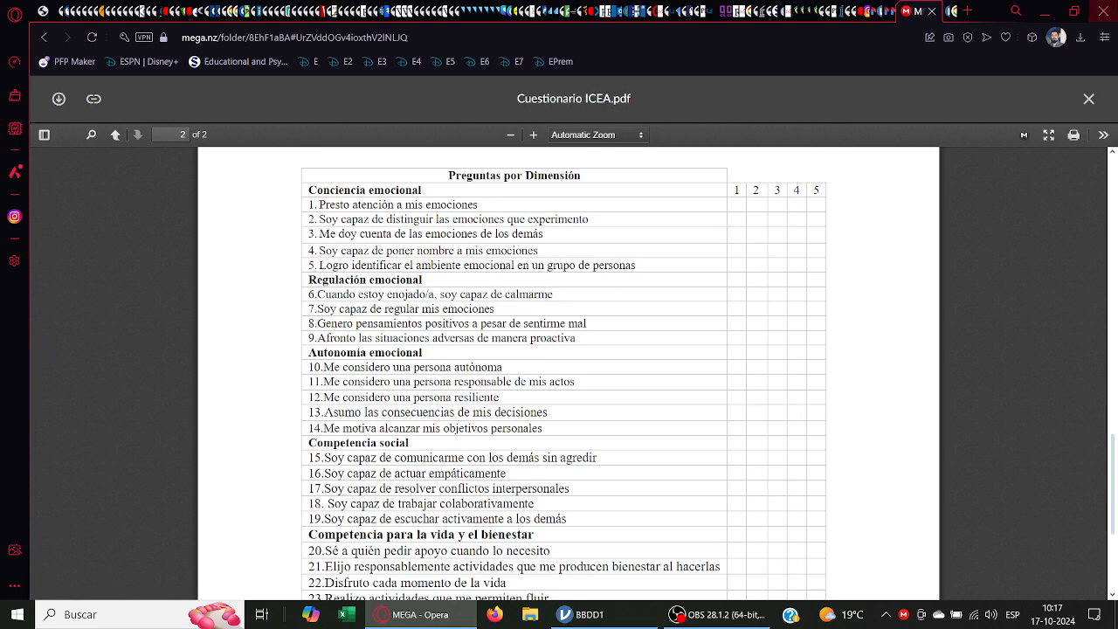
click(1036, 14)
Step: In jamovi, replace ICEA10 to ICEA14 with ICEA15 to ICEA19 as the reliability items
click(441, 244)
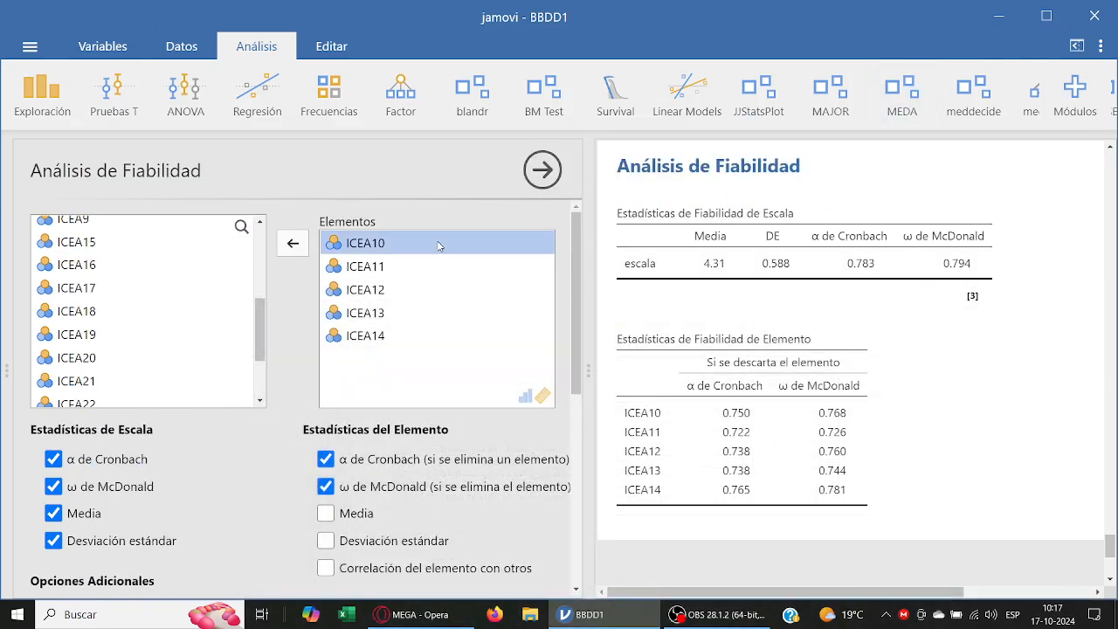
shift+click(412, 243)
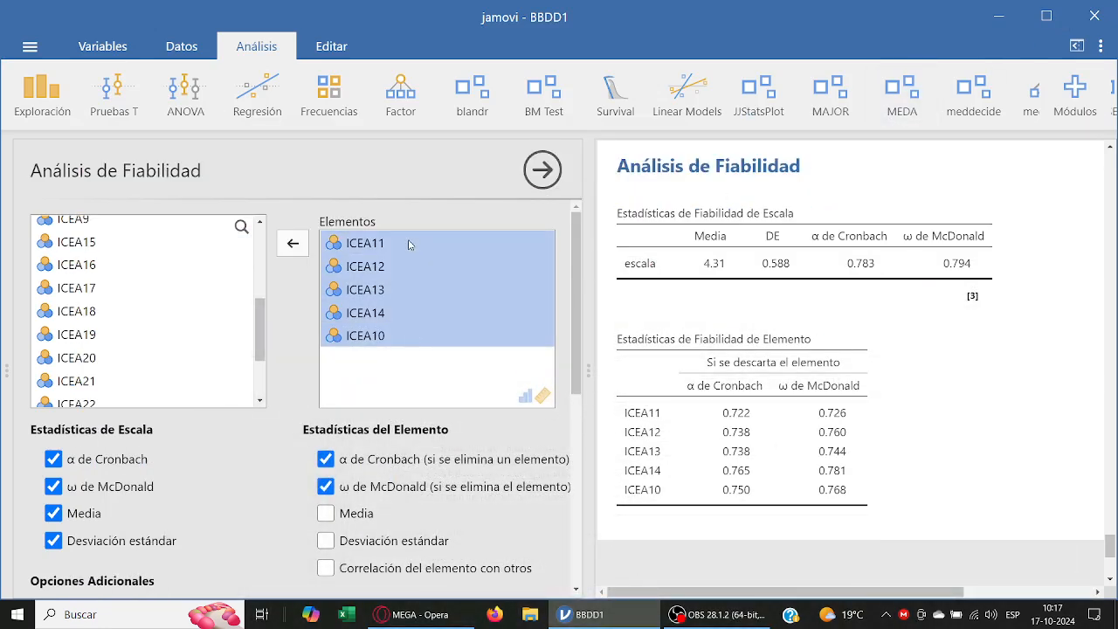
drag(412, 242, 210, 301)
click(149, 354)
scroll(149, 350, down, 3)
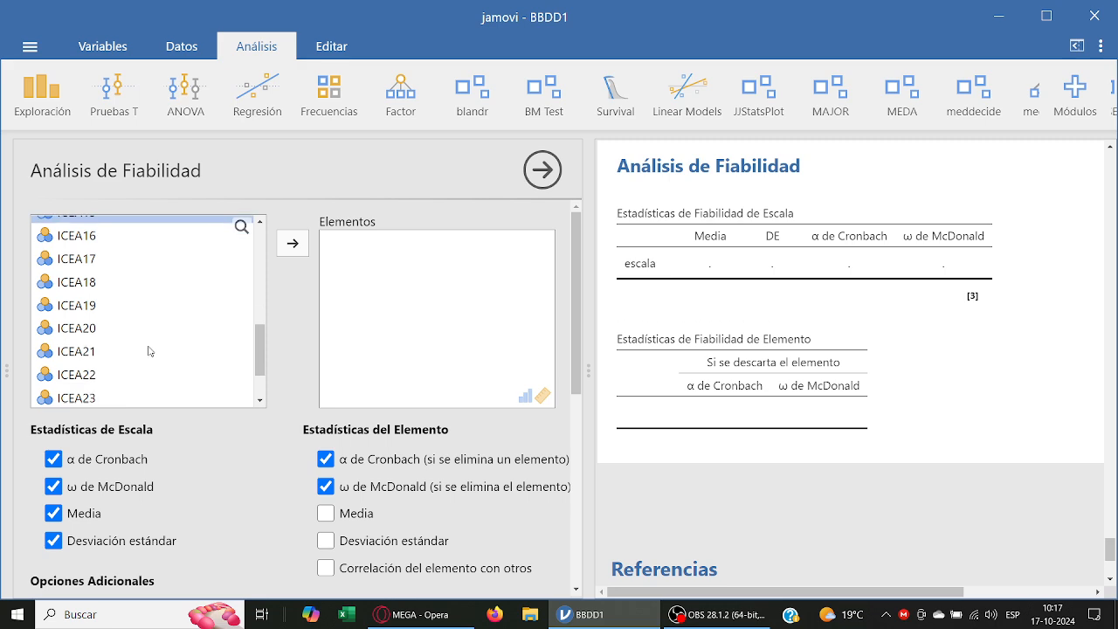
shift+click(151, 306)
click(295, 249)
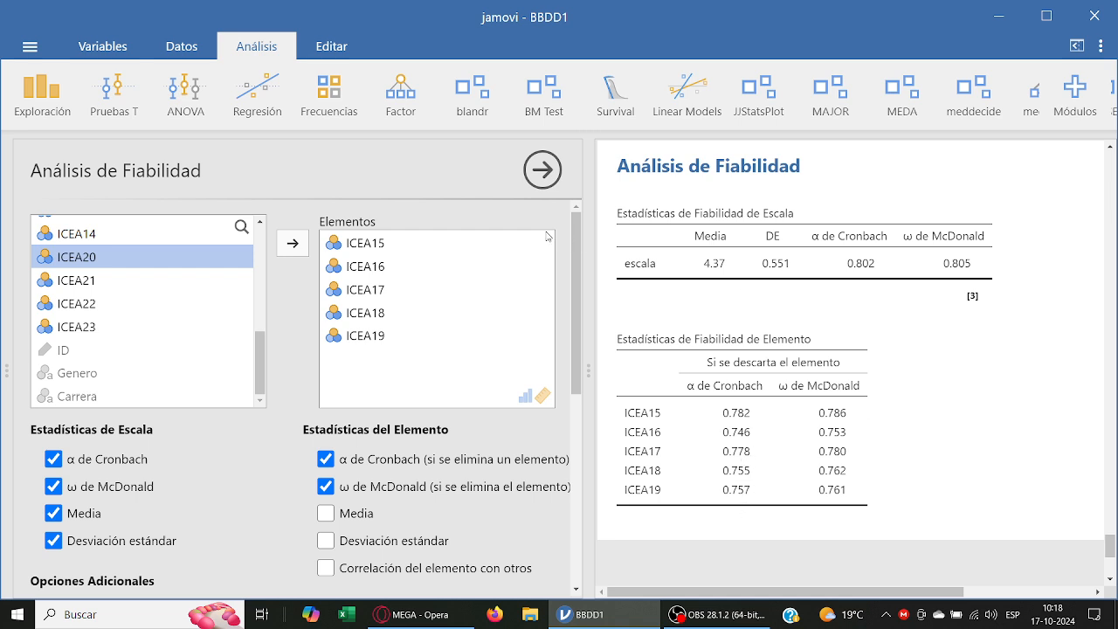
Step: Replace ICEA15 to ICEA19 with ICEA20 to ICEA23 as the reliability items
click(410, 243)
shift+click(402, 337)
drag(407, 303, 190, 317)
scroll(148, 341, down, 2)
click(119, 279)
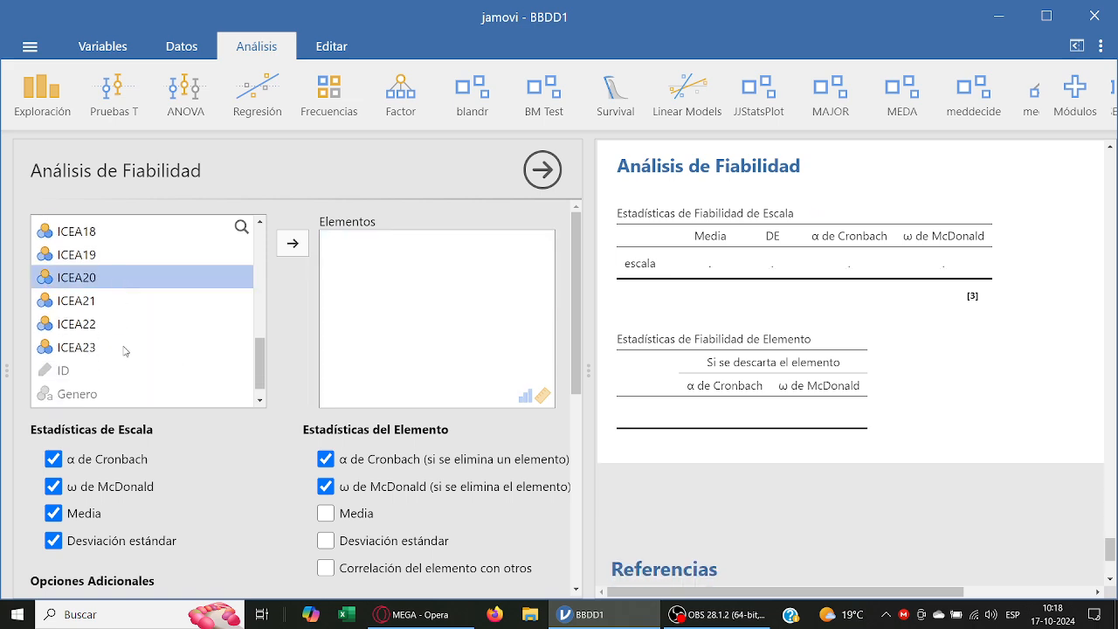
shift+click(126, 349)
click(293, 243)
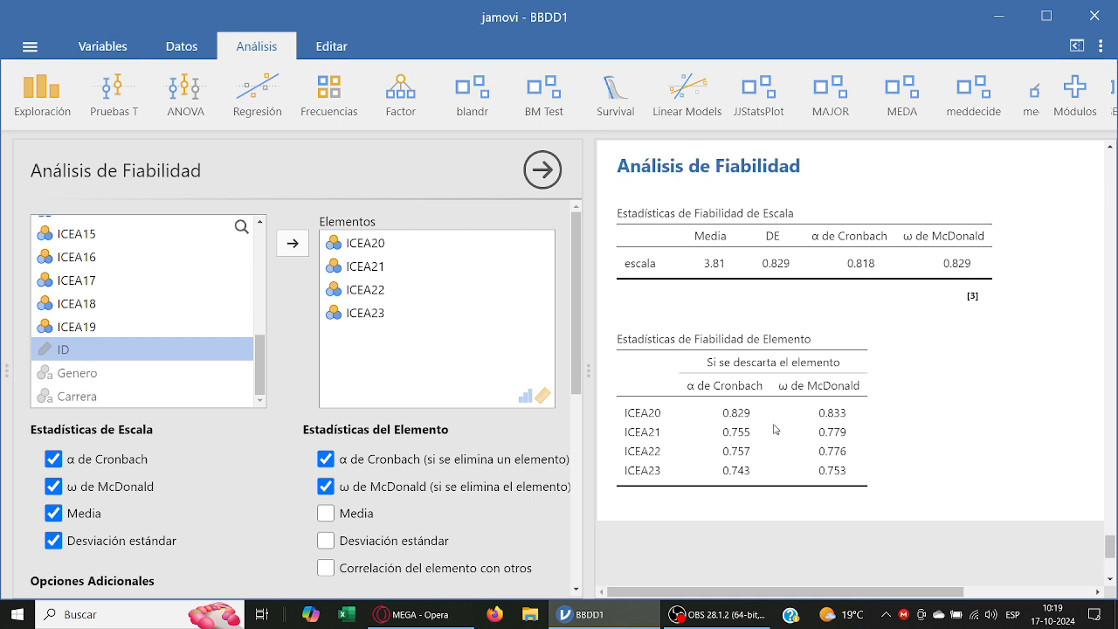
Step: Clear the reliability items and add all 23 questionnaire items, ICEA1 to ICEA23, to assess the full scale
drag(399, 315, 393, 245)
click(392, 246)
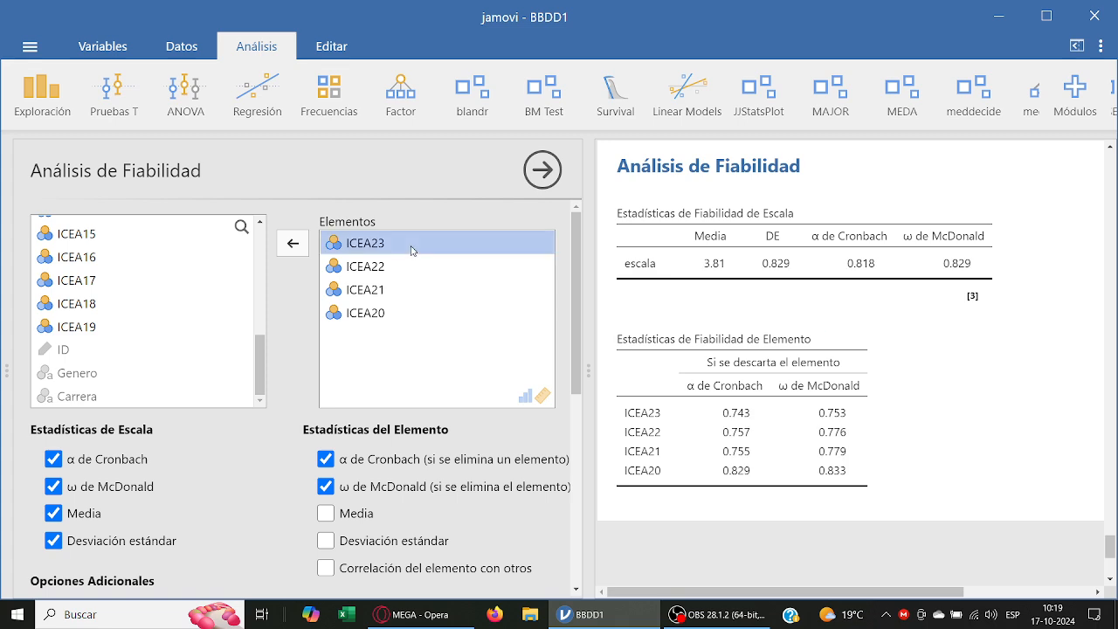
shift+click(412, 309)
drag(429, 302, 197, 317)
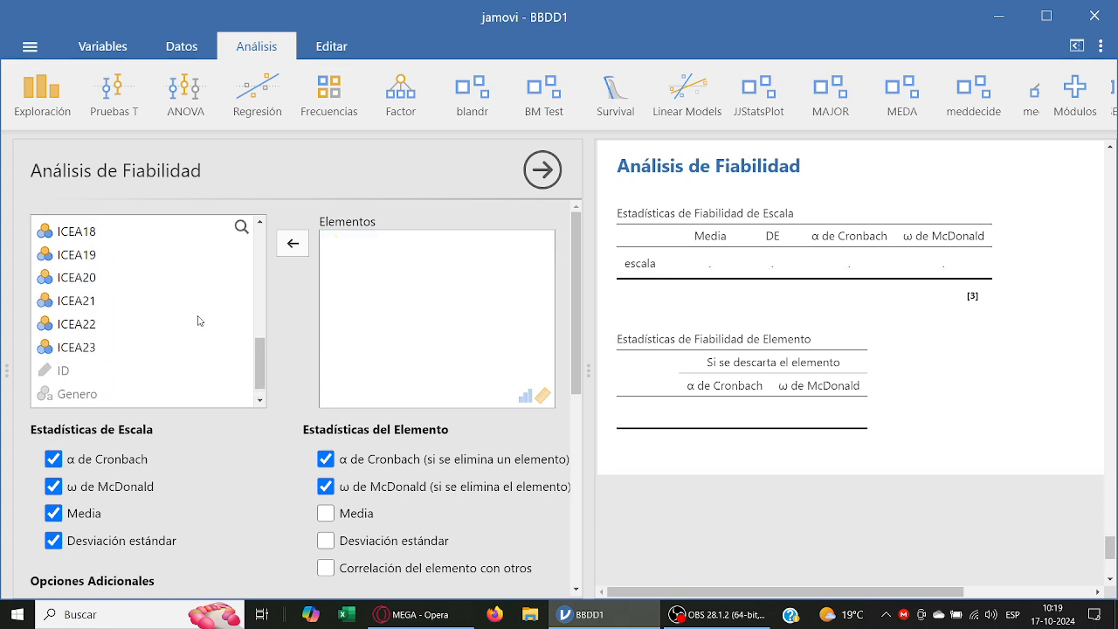
click(158, 354)
drag(266, 371, 264, 253)
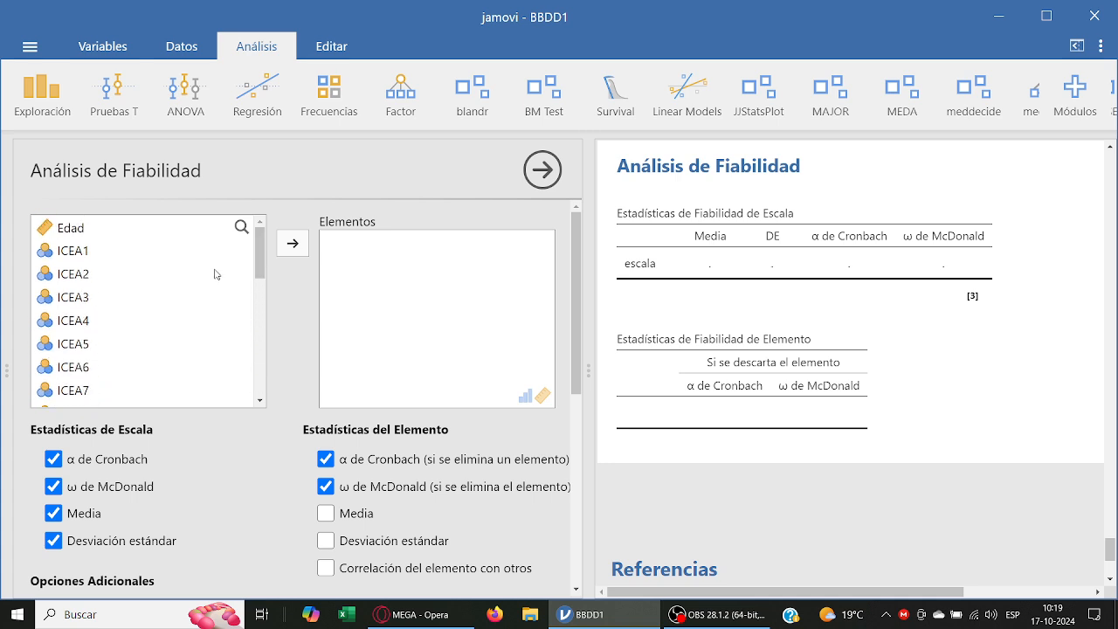
shift+click(127, 262)
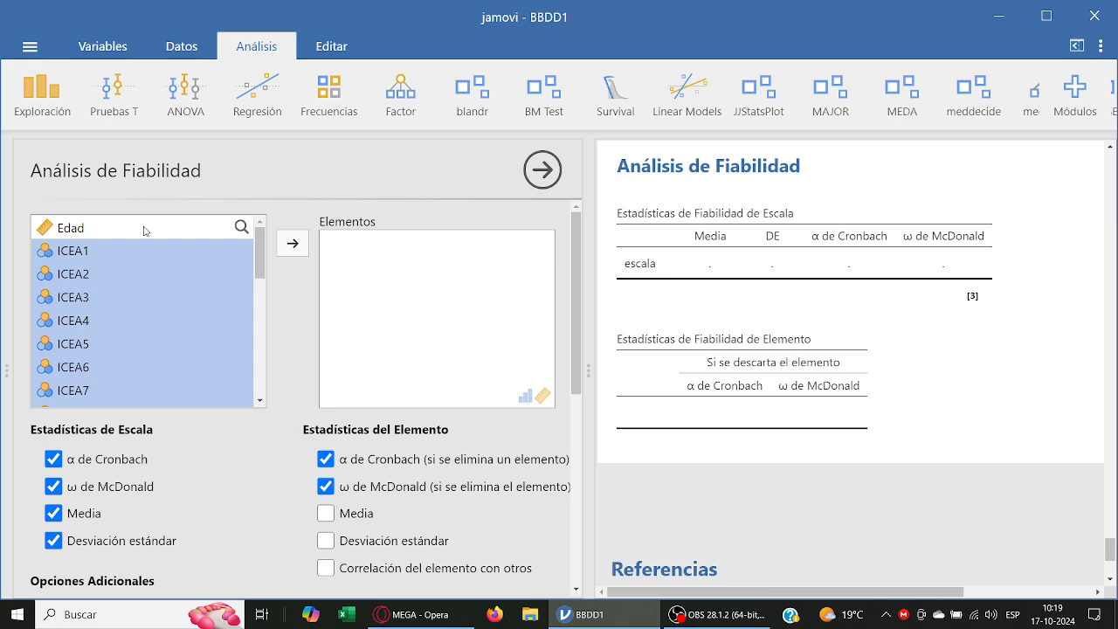
click(294, 246)
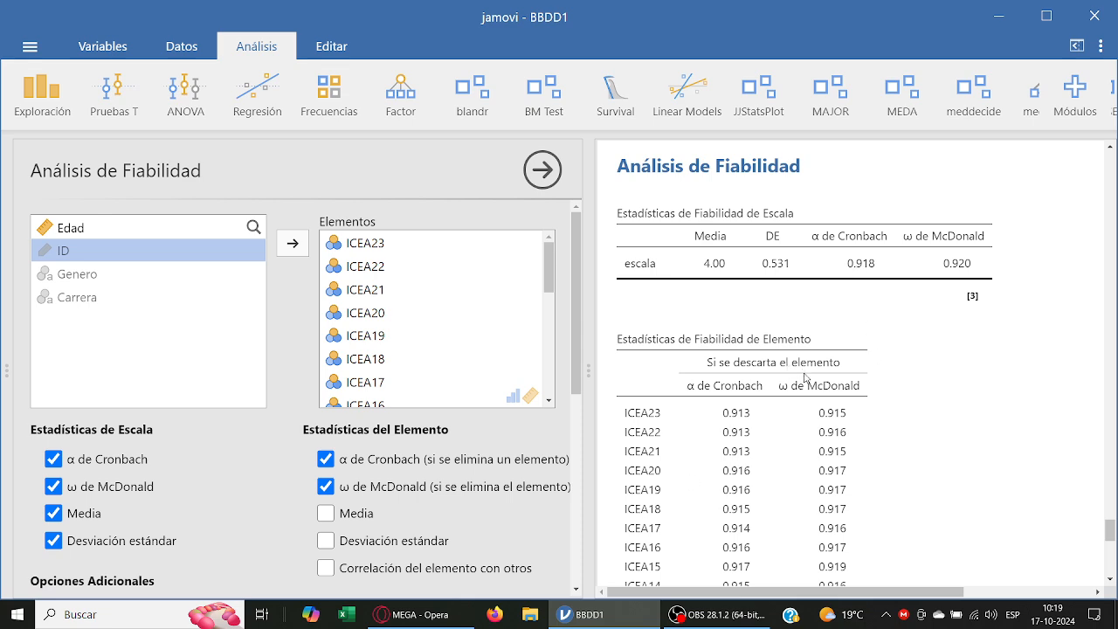
Step: Examine the full scale's α and ω and the values for each item if it is dropped
scroll(809, 383, down, 3)
scroll(808, 382, up, 5)
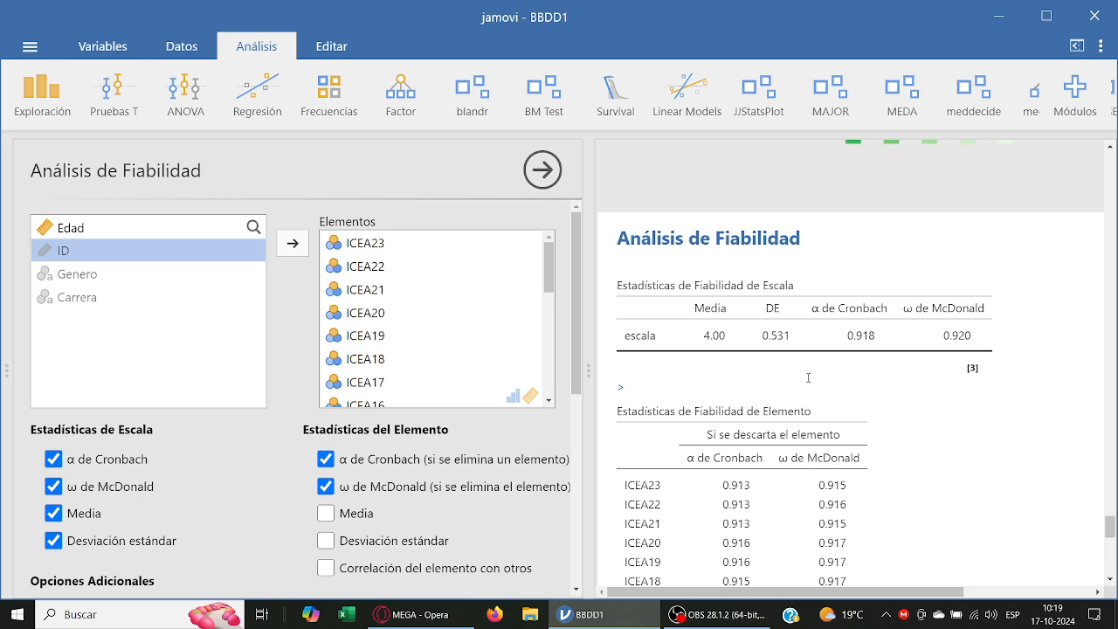
scroll(808, 377, down, 5)
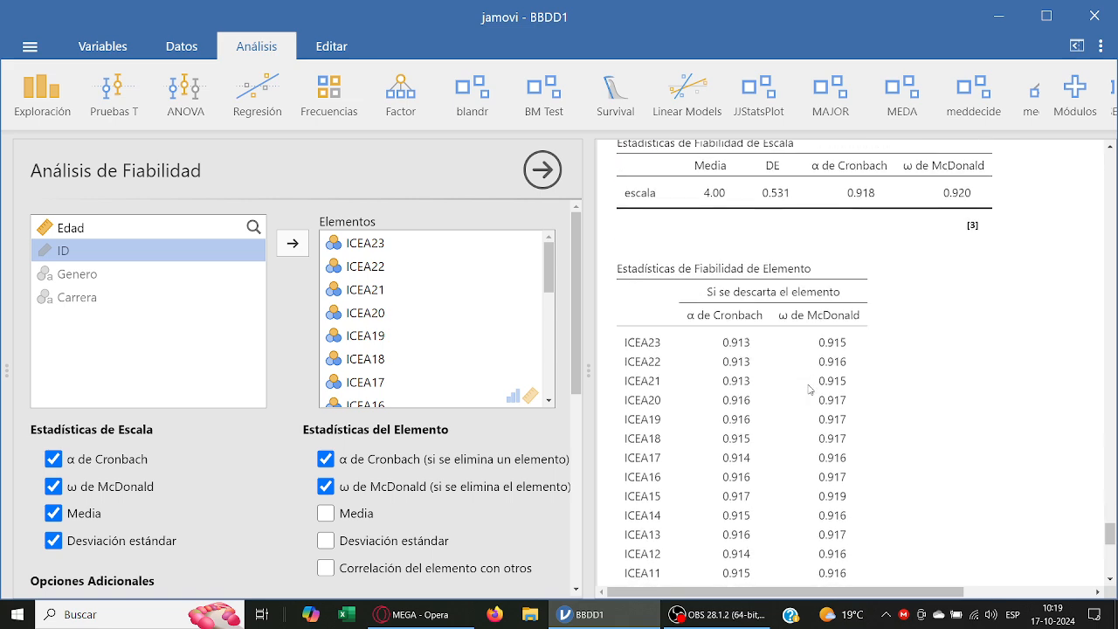
scroll(823, 387, down, 2)
scroll(823, 387, up, 2)
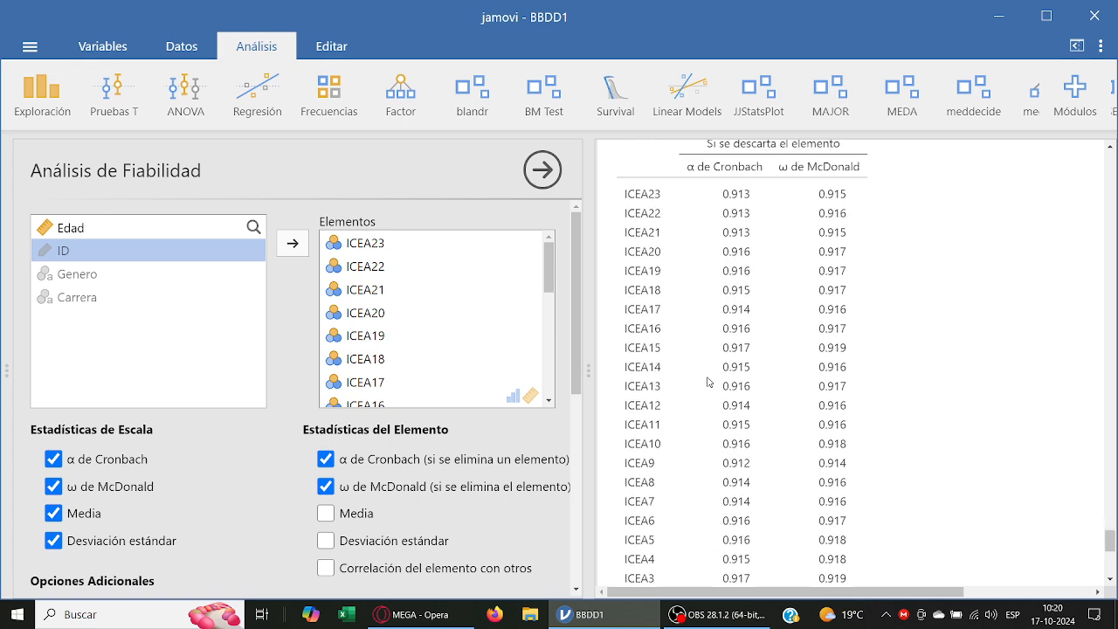
scroll(713, 382, down, 3)
scroll(282, 404, down, 1)
scroll(282, 404, down, 3)
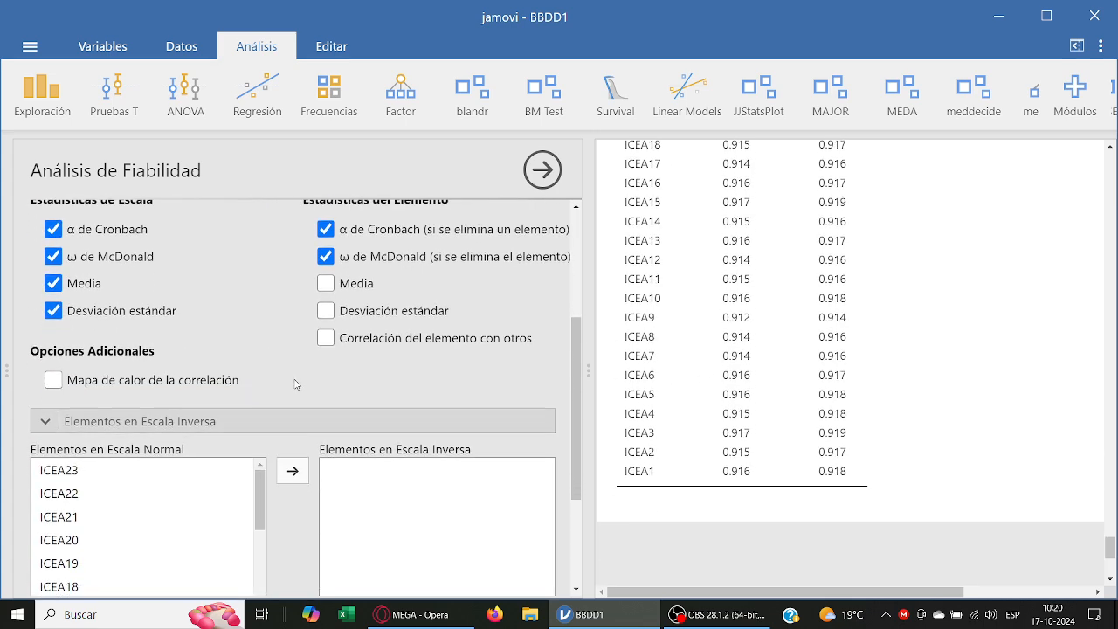
scroll(305, 379, up, 4)
scroll(753, 412, up, 3)
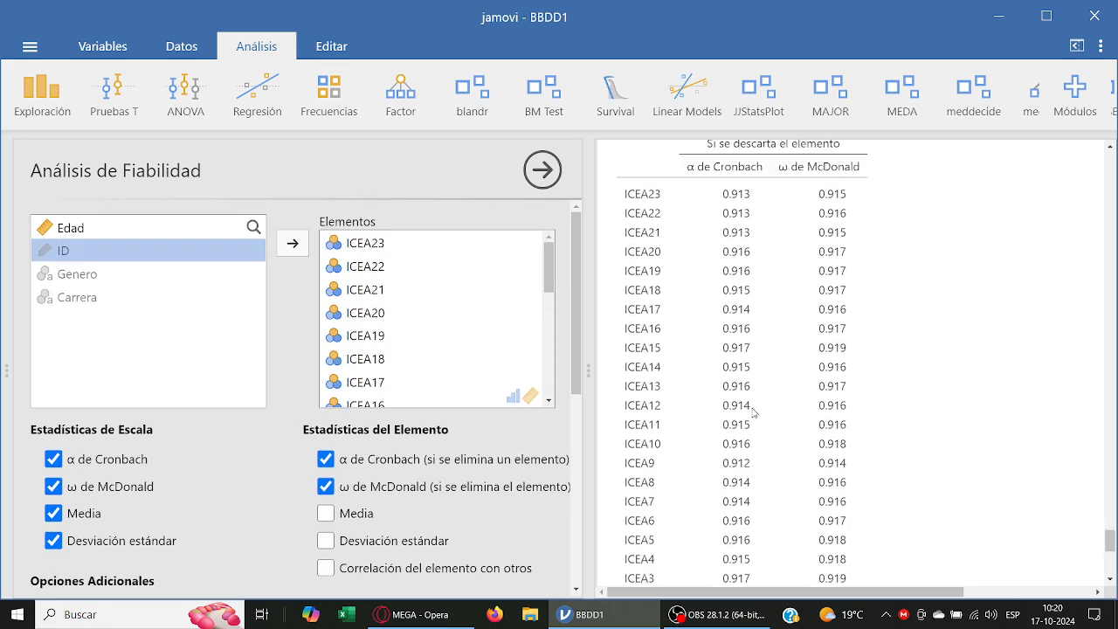
scroll(784, 420, up, 1)
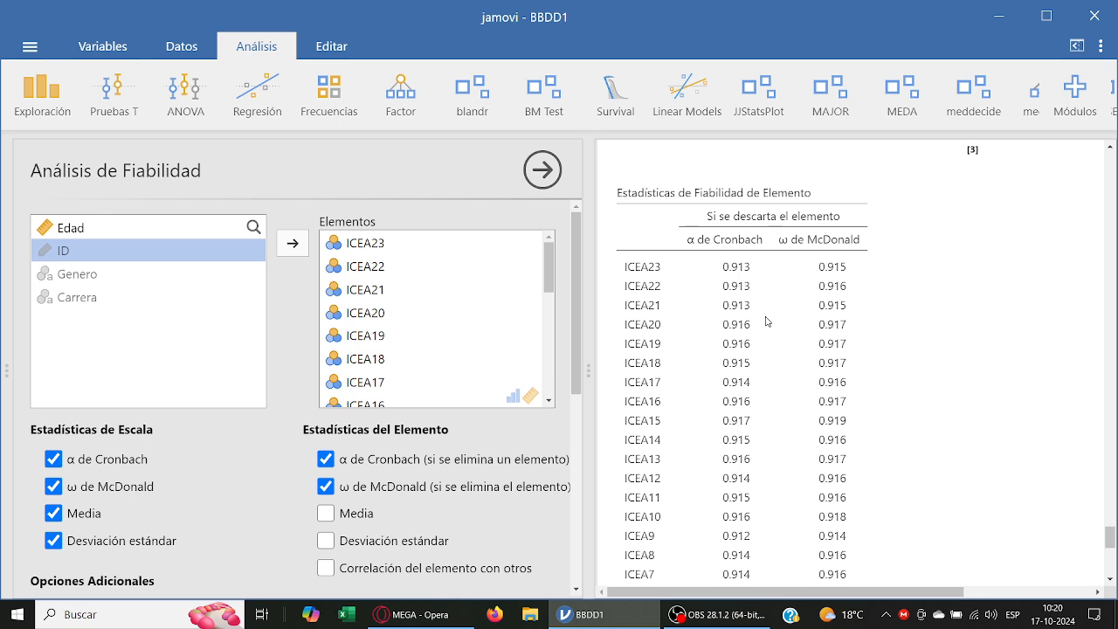
scroll(747, 297, down, 1)
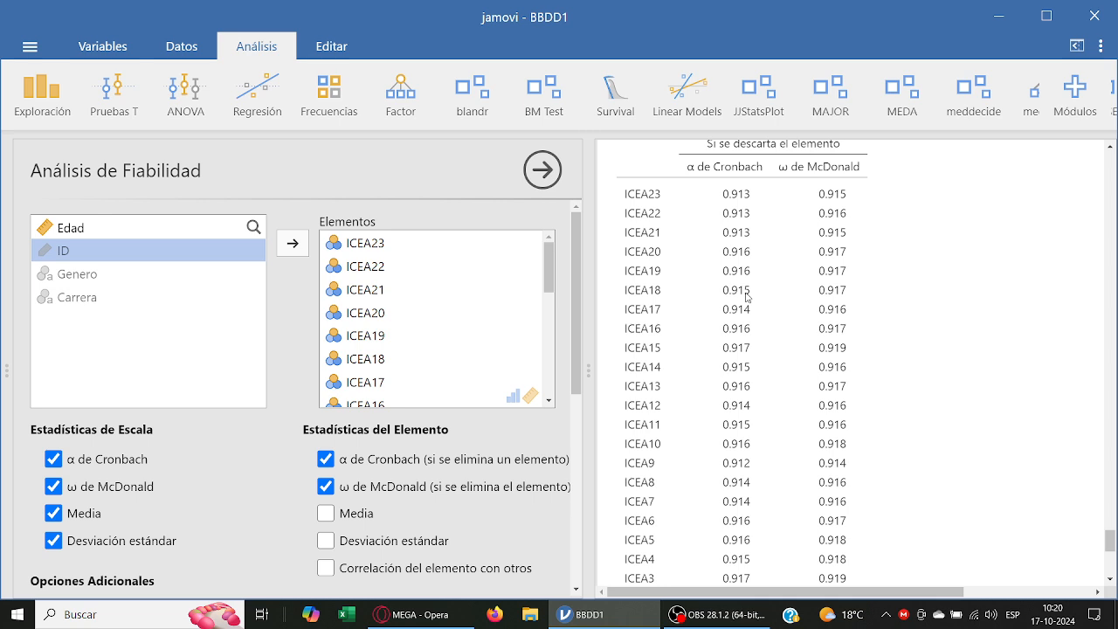
right_click(761, 297)
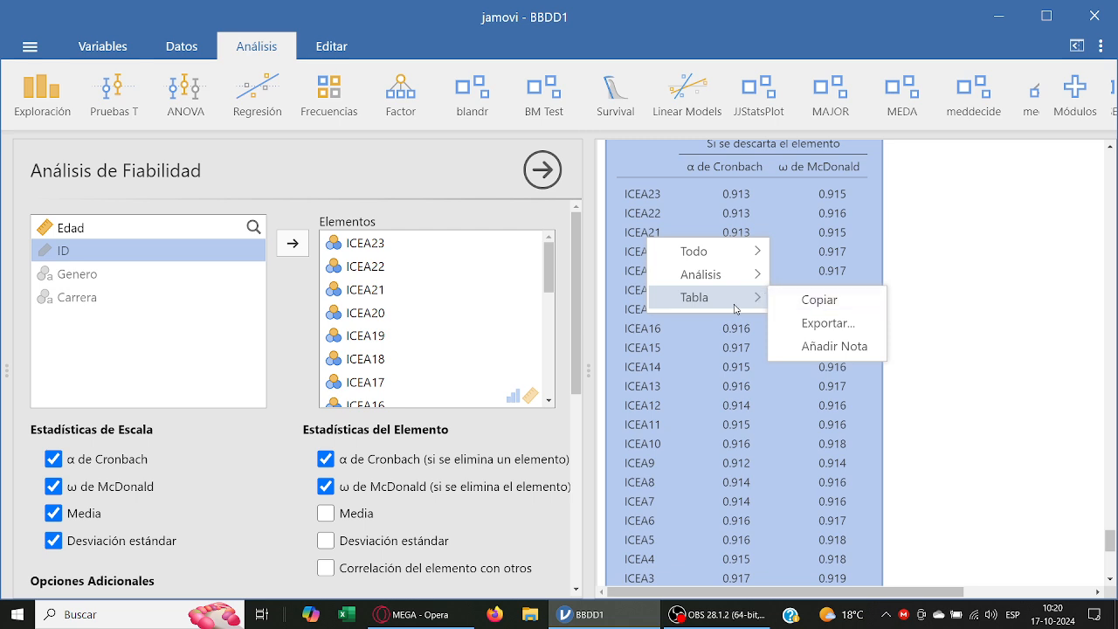
mouse_move(739, 288)
click(1011, 330)
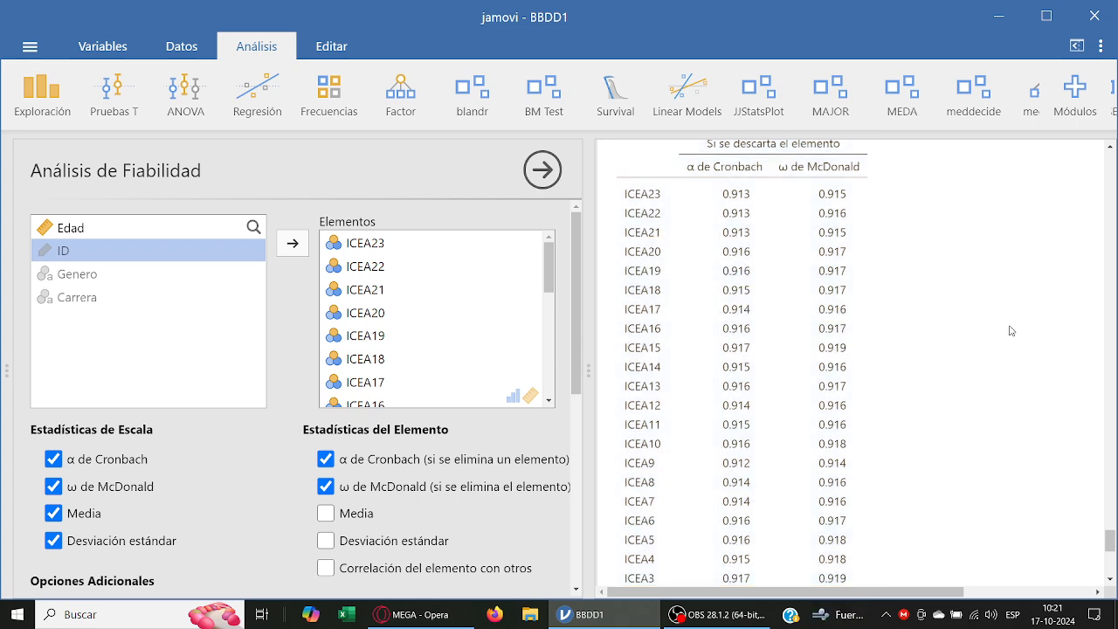
Step: Add the correlation heat map to the full-scale reliability analysis and bring it into view in the results
scroll(811, 348, down, 3)
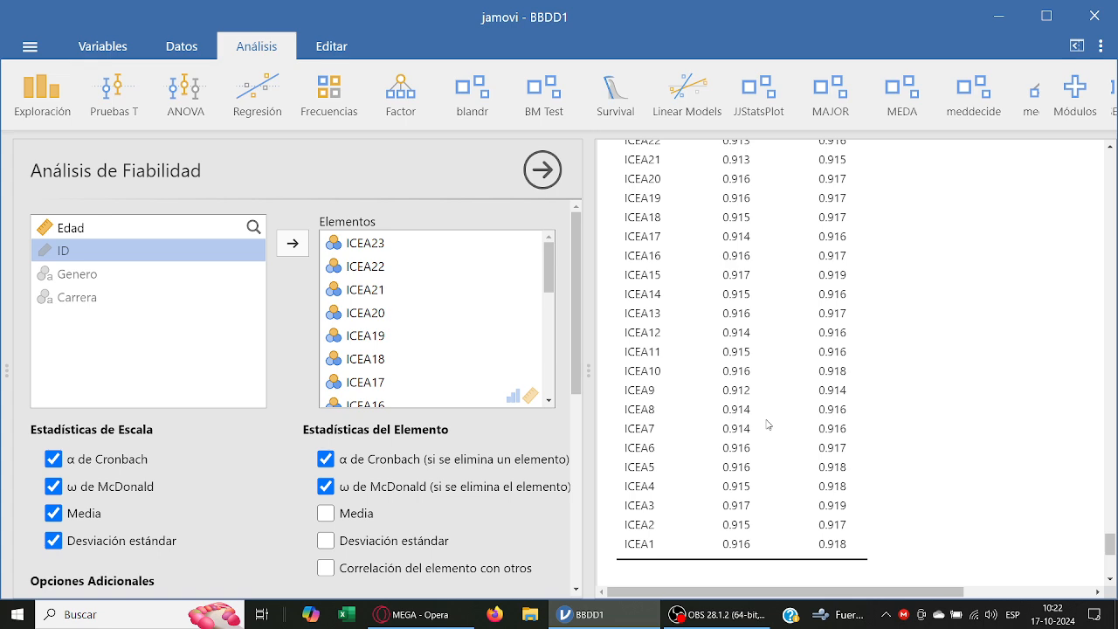
scroll(773, 424, down, 3)
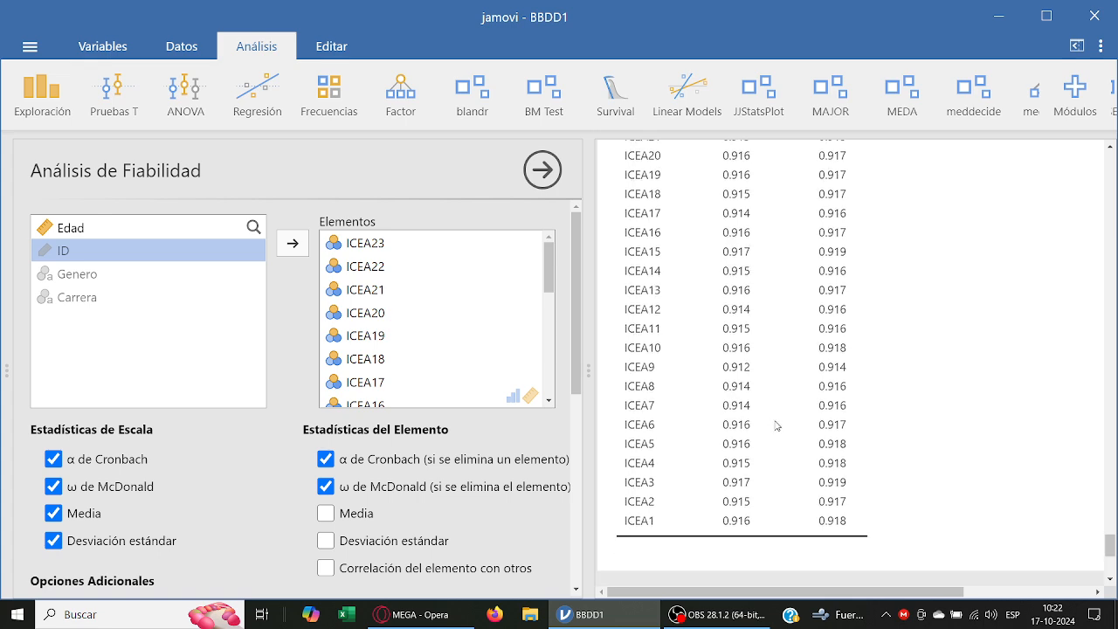
scroll(804, 412, up, 5)
scroll(805, 412, up, 5)
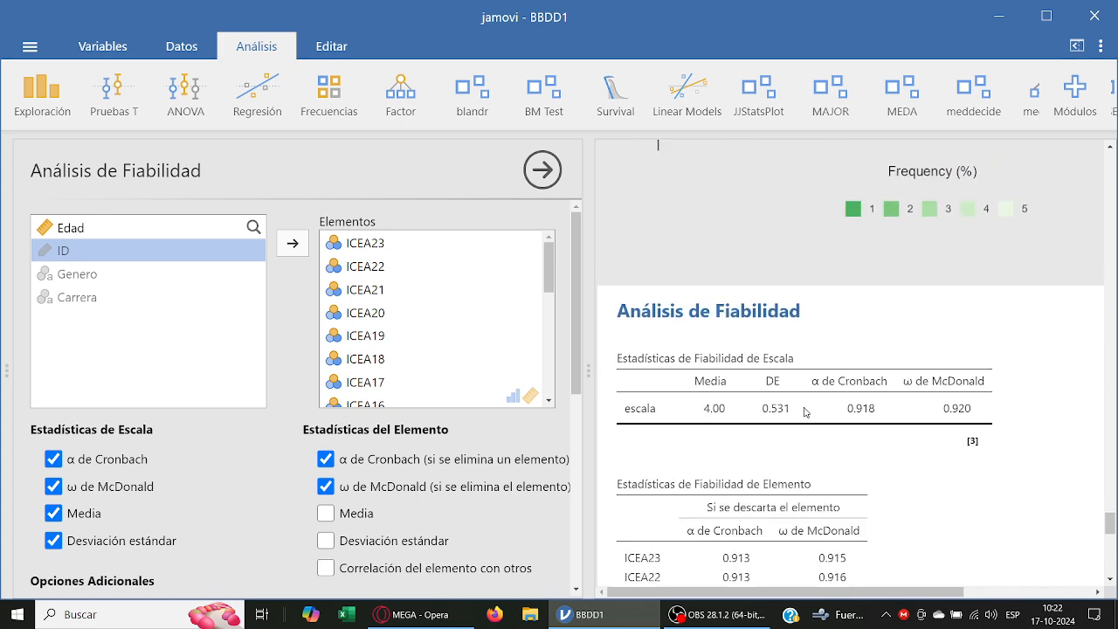
scroll(539, 465, down, 5)
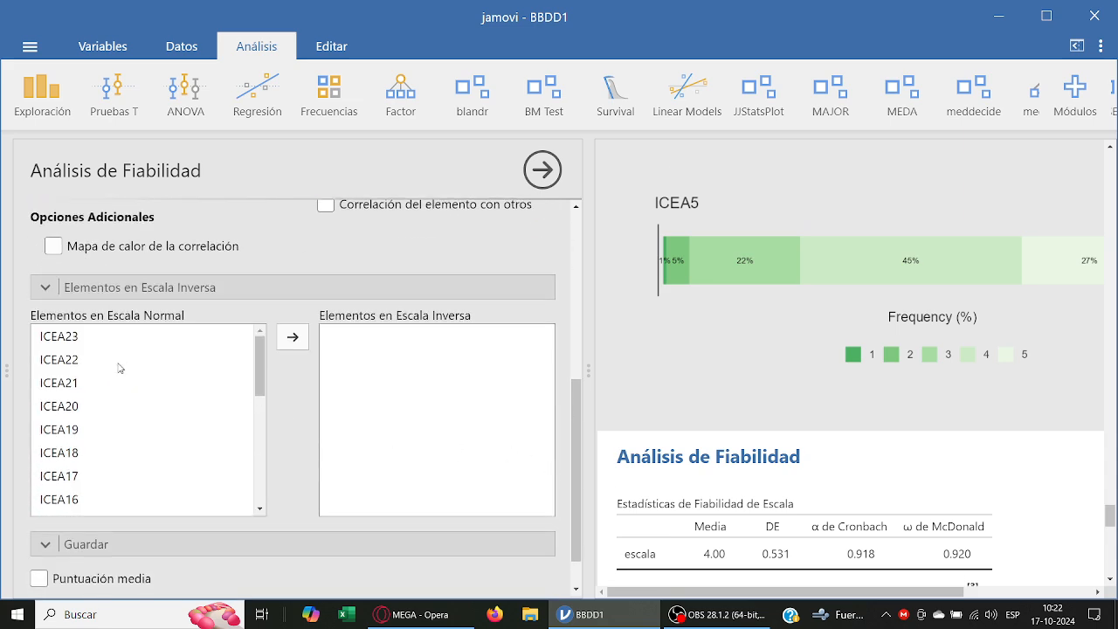
scroll(154, 316, up, 1)
click(112, 325)
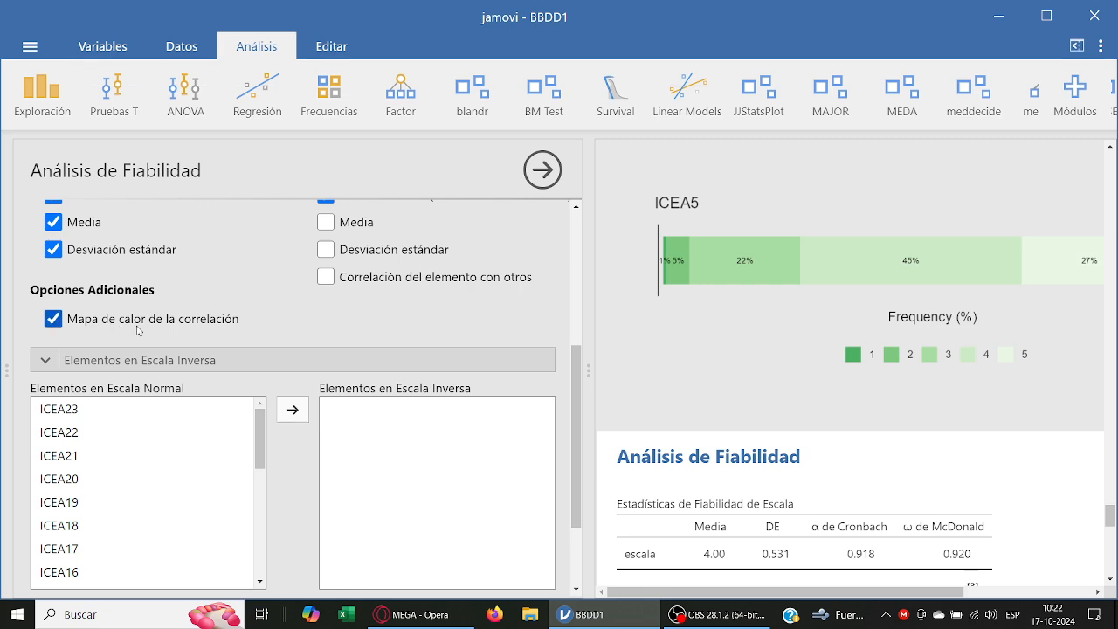
scroll(849, 334, down, 8)
scroll(849, 335, down, 8)
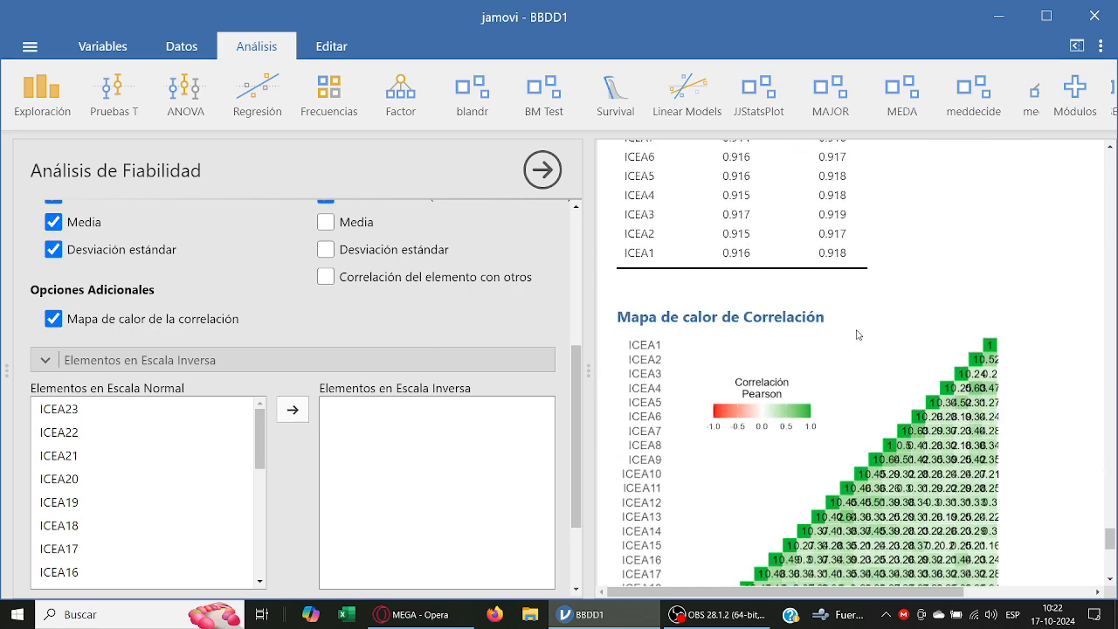
Step: Review the whole correlation heat map and check the items by dimension in the Cuestionario ICEA PDF in Opera
scroll(864, 346, up, 1)
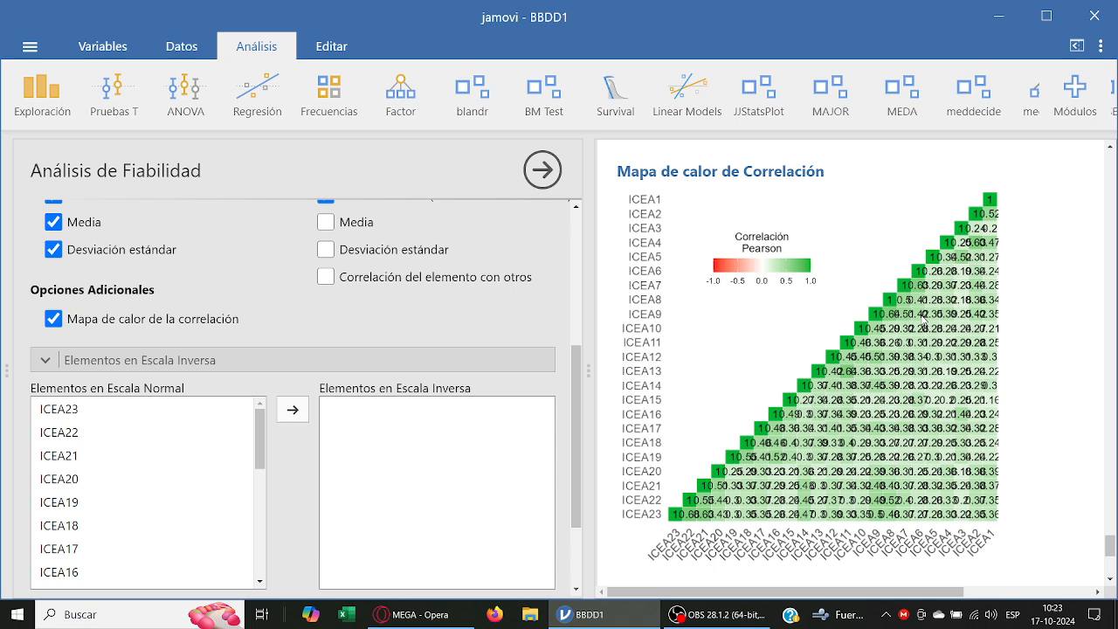
click(426, 617)
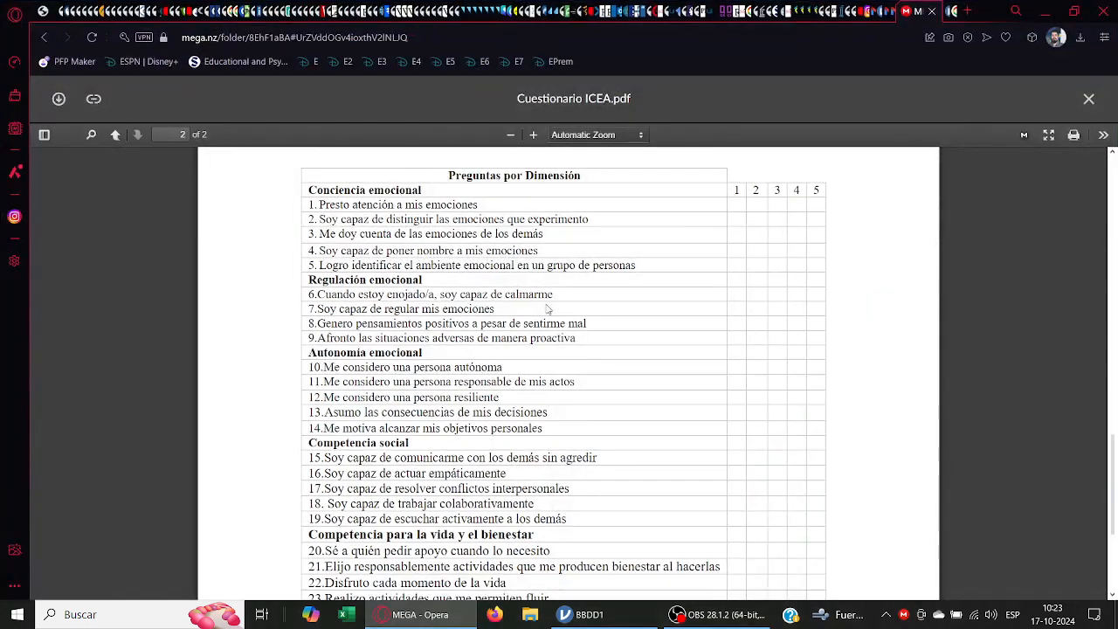
scroll(548, 324, down, 1)
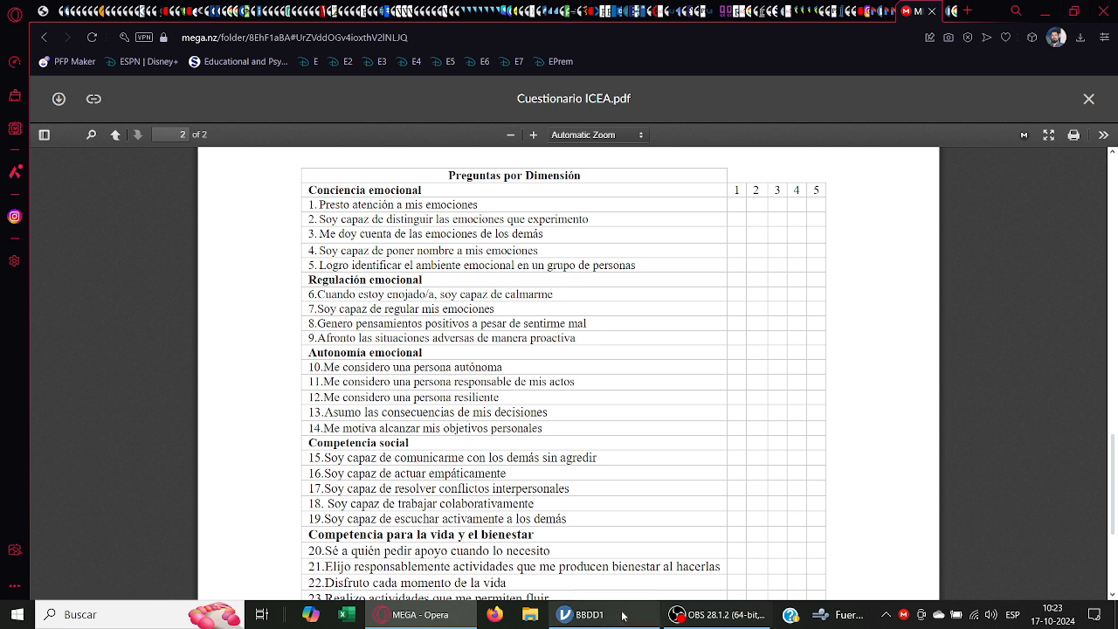
Step: Switch back to jamovi and set ICEA17 as a reverse-scaled item in the reliability analysis
click(581, 614)
scroll(157, 497, down, 1)
scroll(305, 495, down, 3)
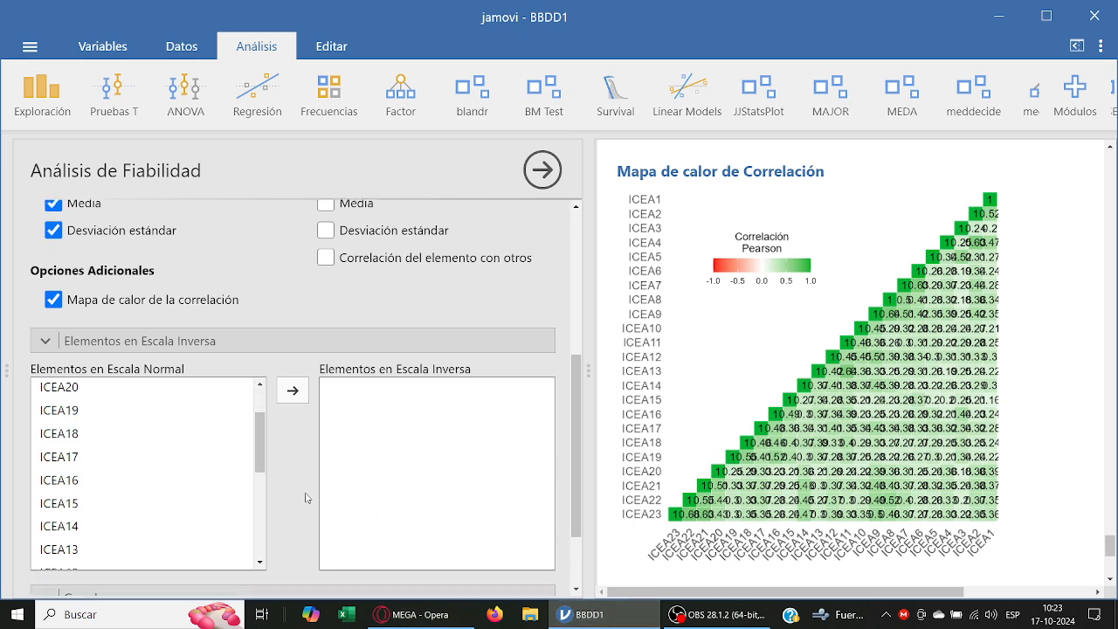
scroll(167, 424, up, 4)
scroll(136, 516, down, 1)
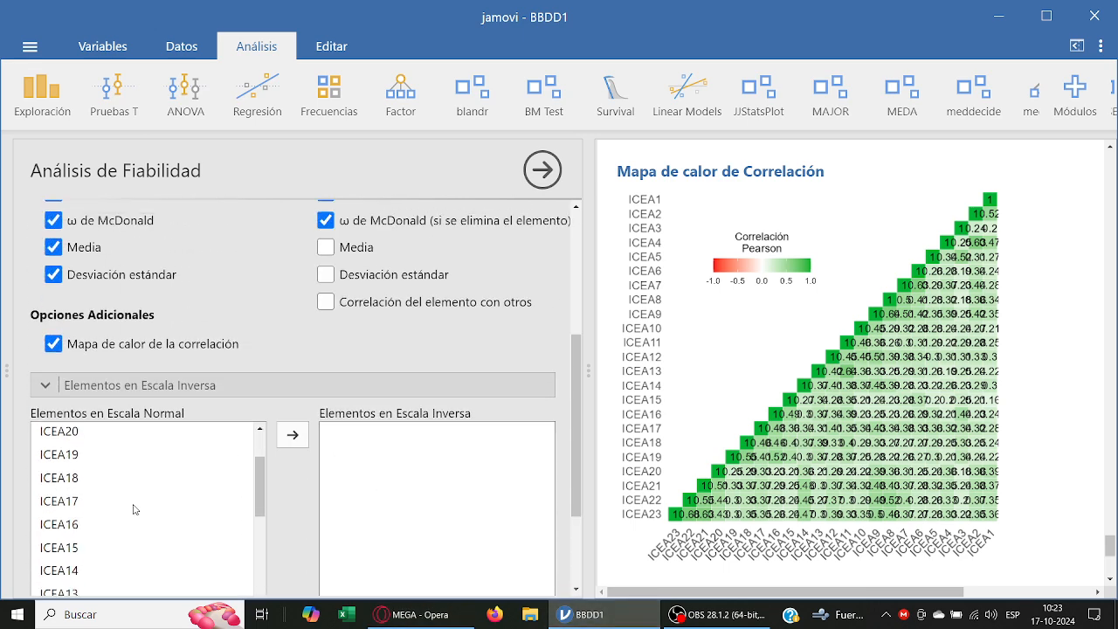
click(127, 504)
click(293, 435)
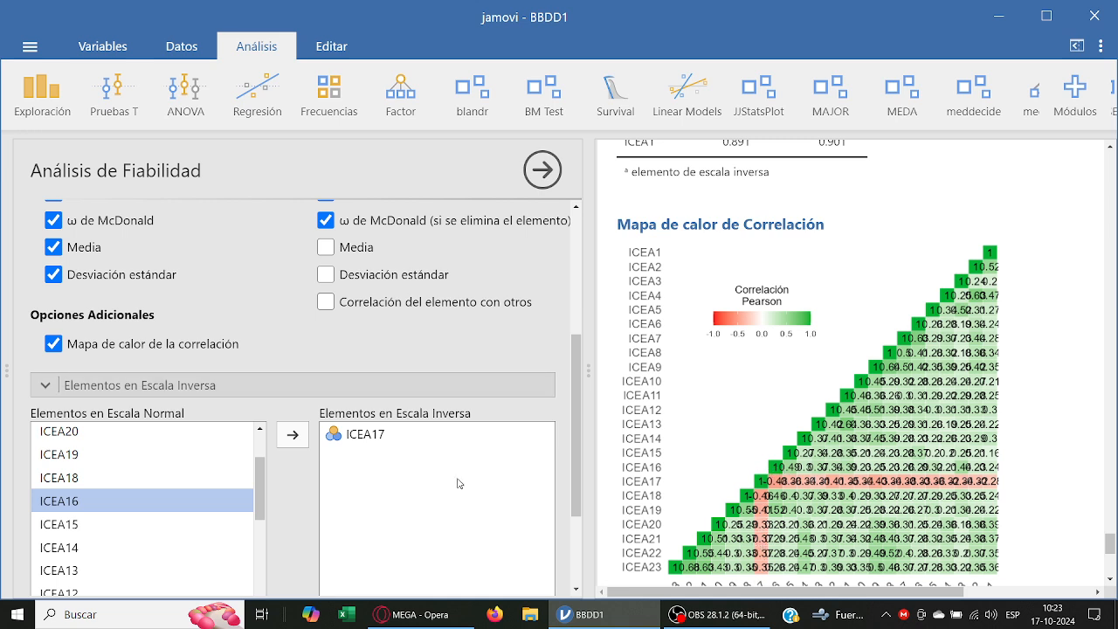
Step: Return ICEA17 from the reverse-scaled items to the normal-scaled items
click(438, 444)
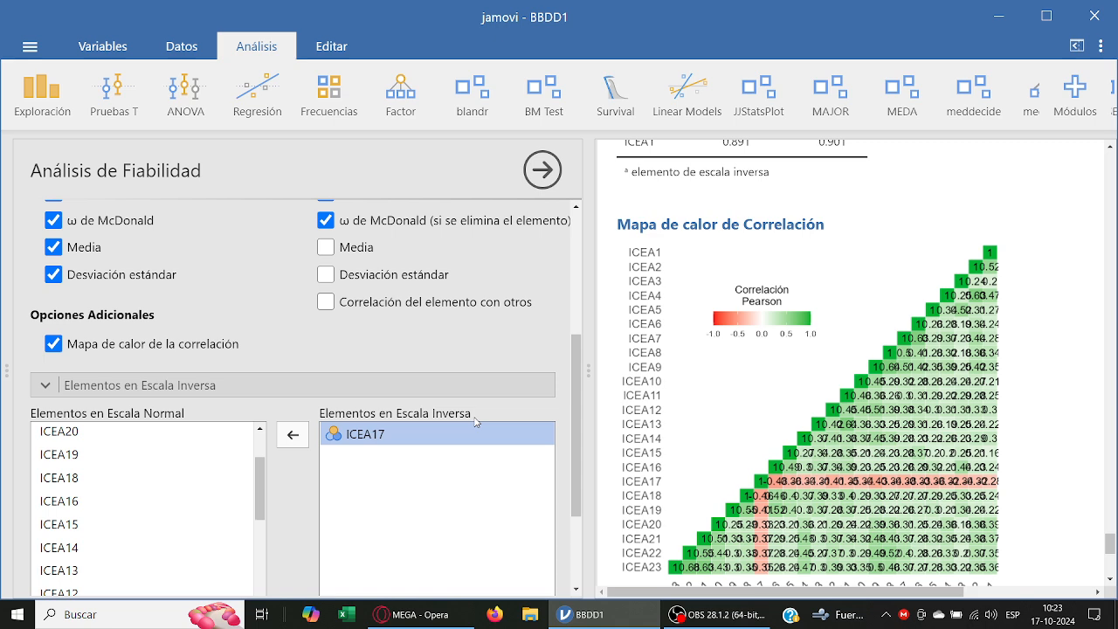
scroll(540, 455, down, 1)
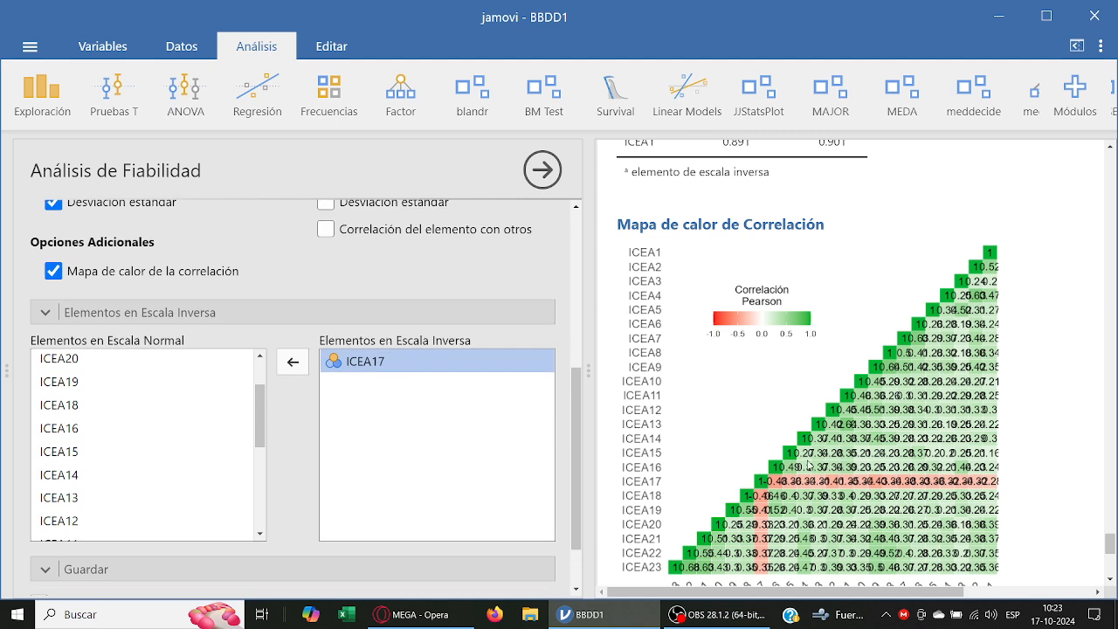
drag(459, 360, 208, 388)
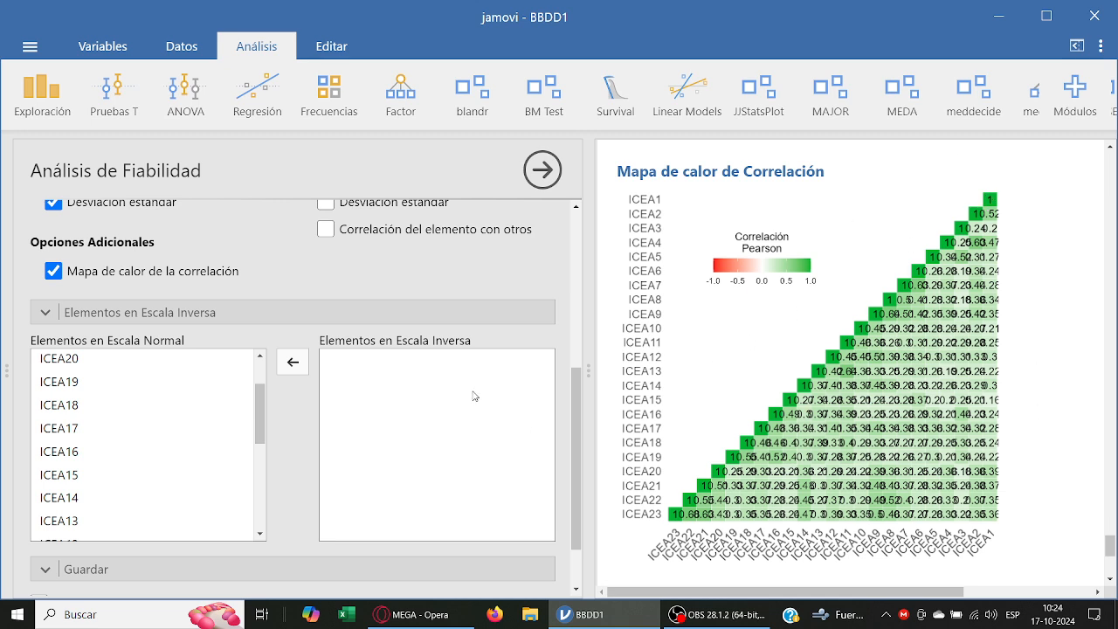
Step: Remove the correlation heat map from the full-scale analysis and collapse the reverse-scaled items section
click(159, 276)
click(295, 321)
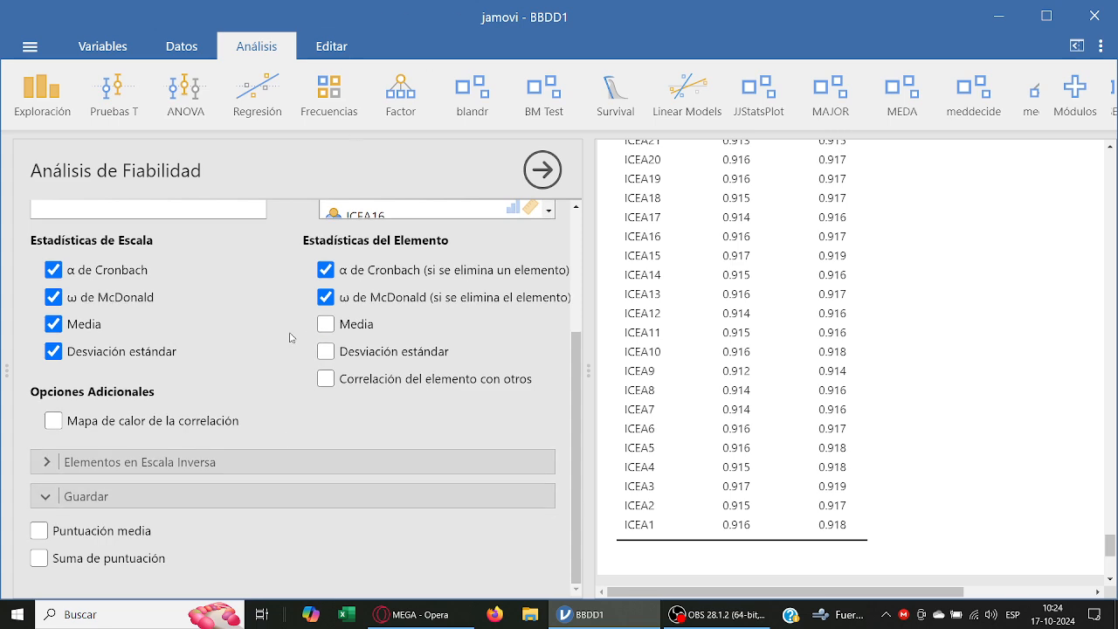
Step: Save the mean score of the full 23-item scale as a new variable in the dataset
click(106, 535)
scroll(836, 461, up, 5)
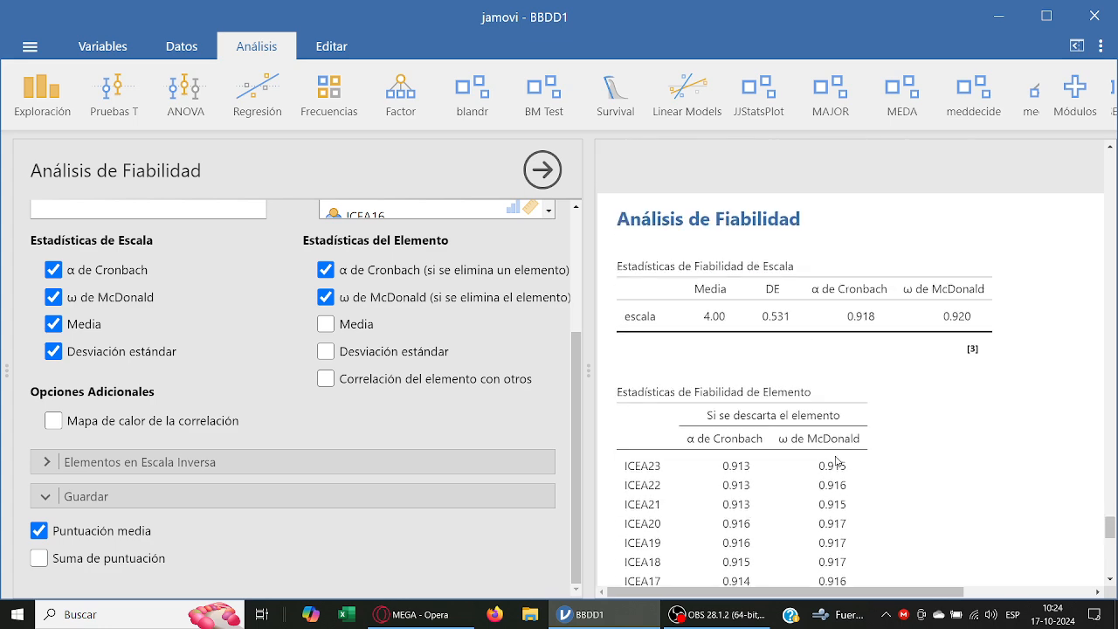
scroll(845, 459, down, 6)
scroll(801, 459, up, 3)
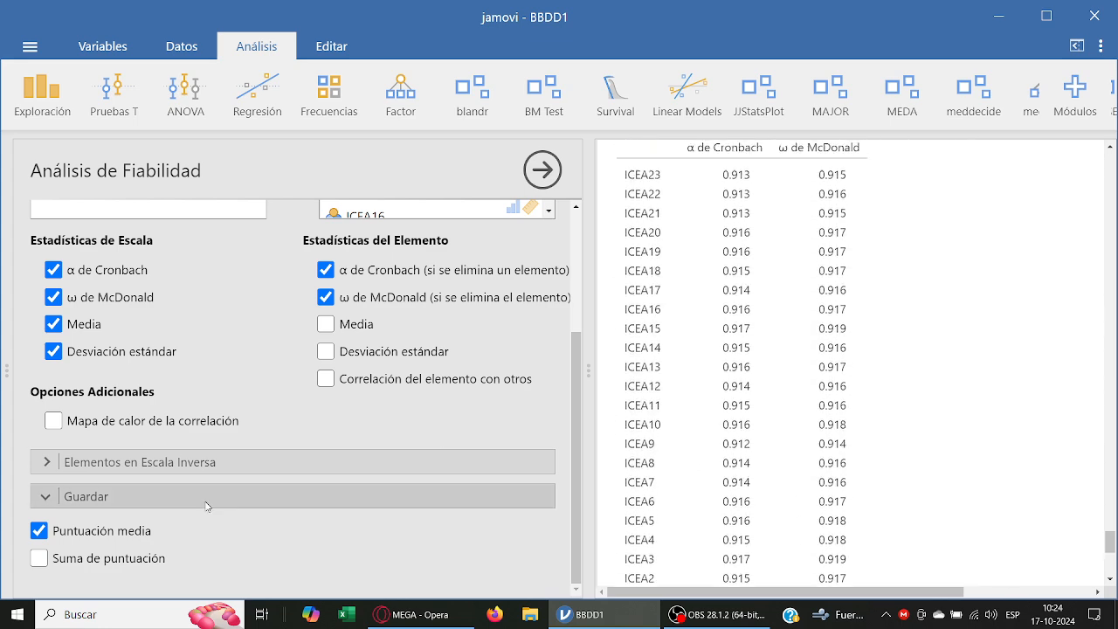
click(131, 535)
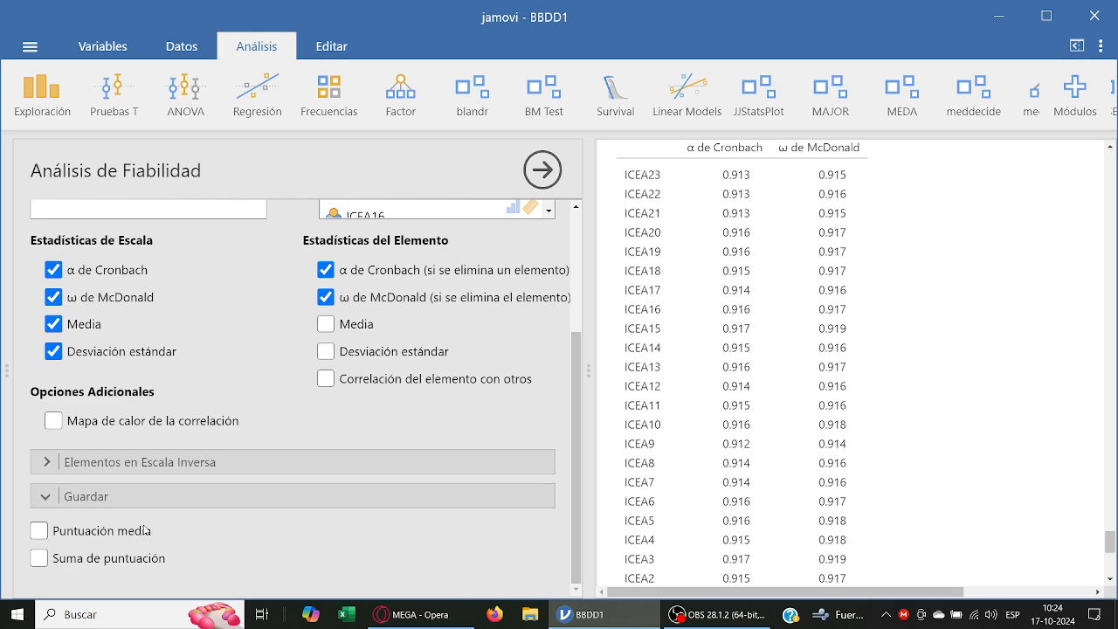
click(145, 530)
Step: Inspect the saved Mean Score column through the data rows and widen the data view to show it beside Carrera
click(182, 46)
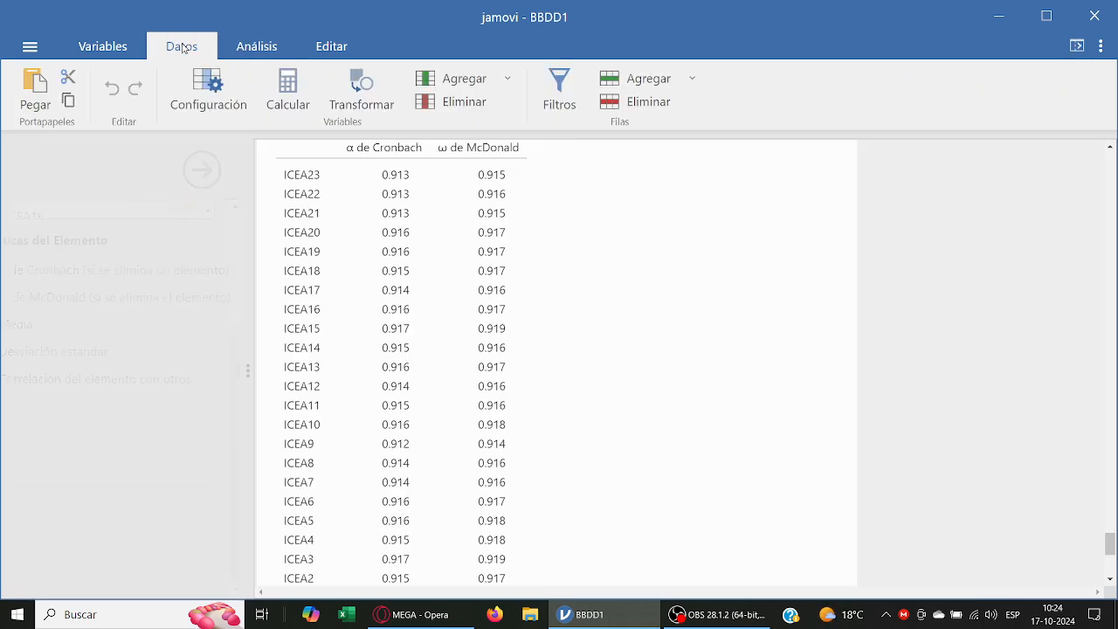
click(88, 46)
click(179, 47)
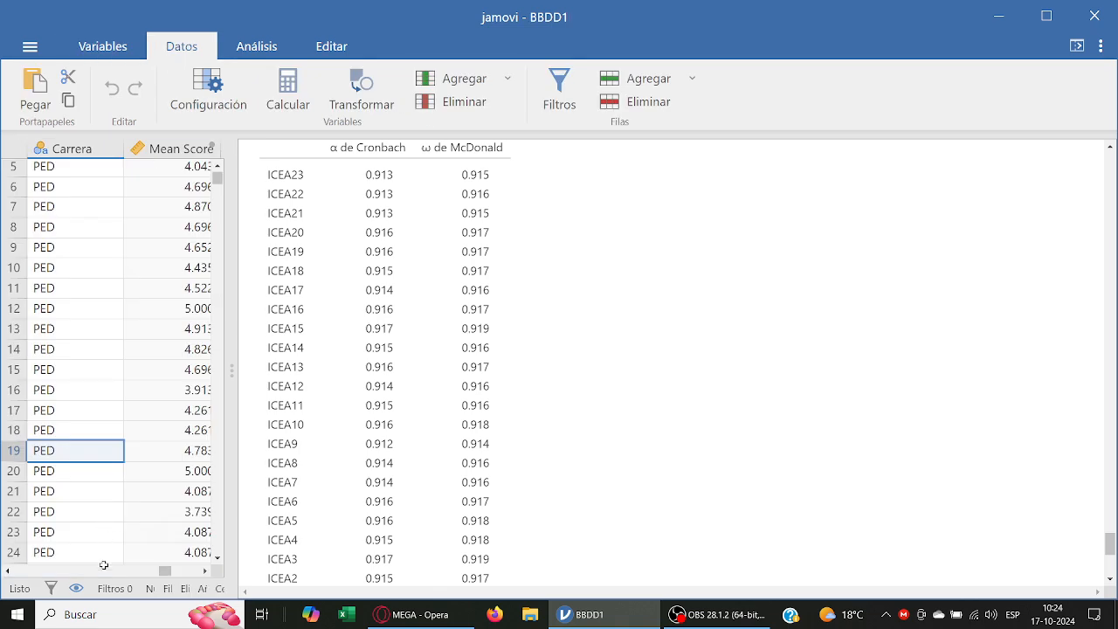
drag(164, 570, 176, 576)
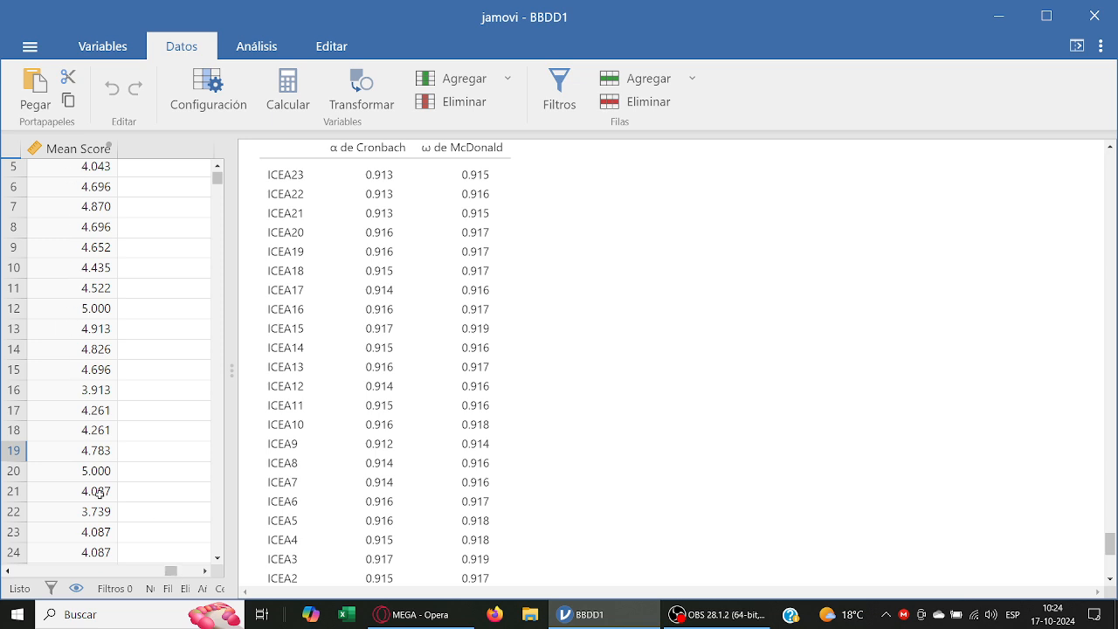
scroll(84, 325, down, 1)
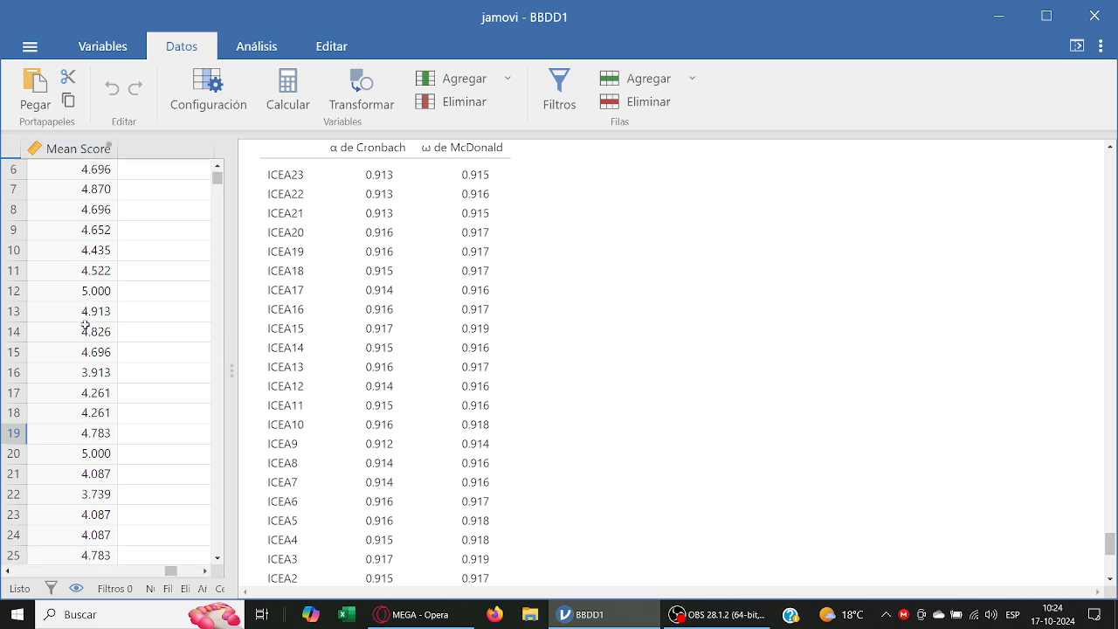
scroll(85, 325, down, 20)
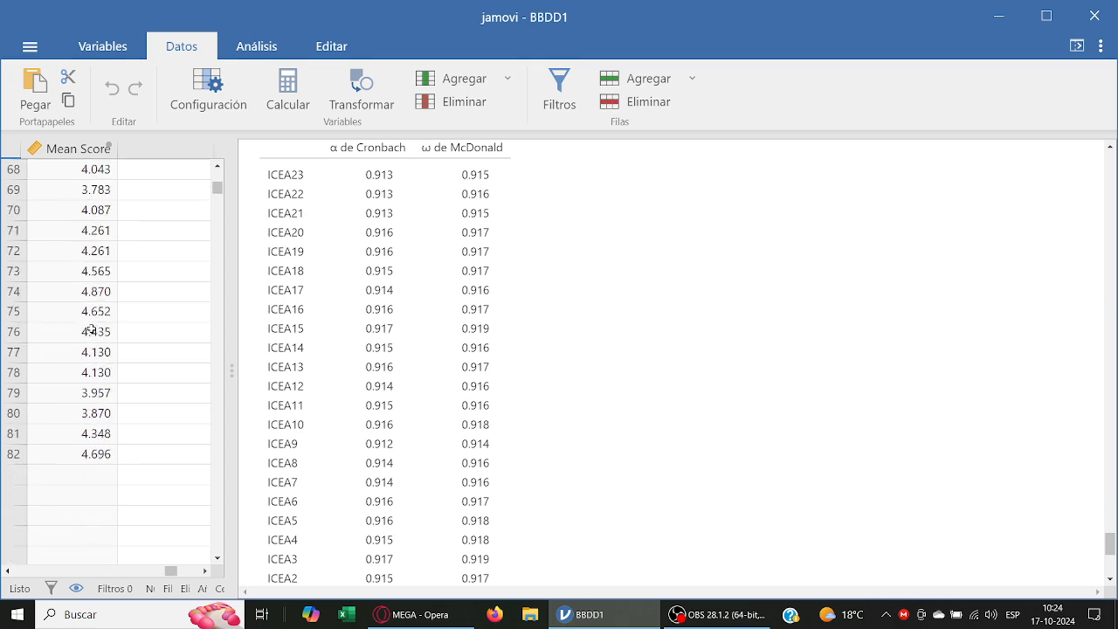
scroll(91, 330, down, 20)
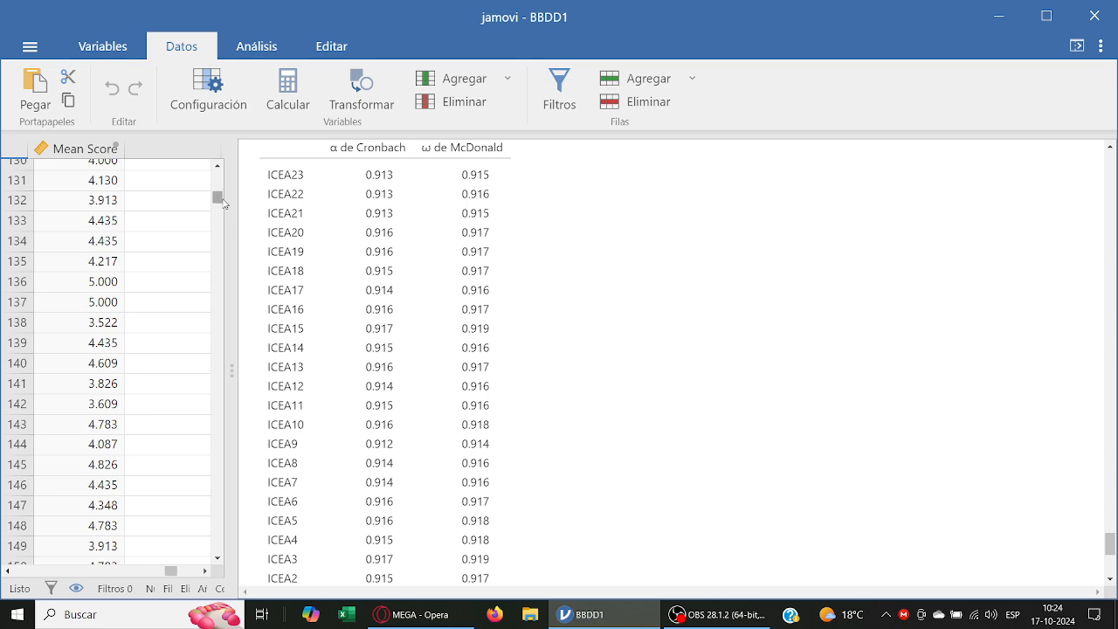
drag(218, 198, 220, 163)
drag(239, 522, 444, 524)
drag(345, 571, 333, 571)
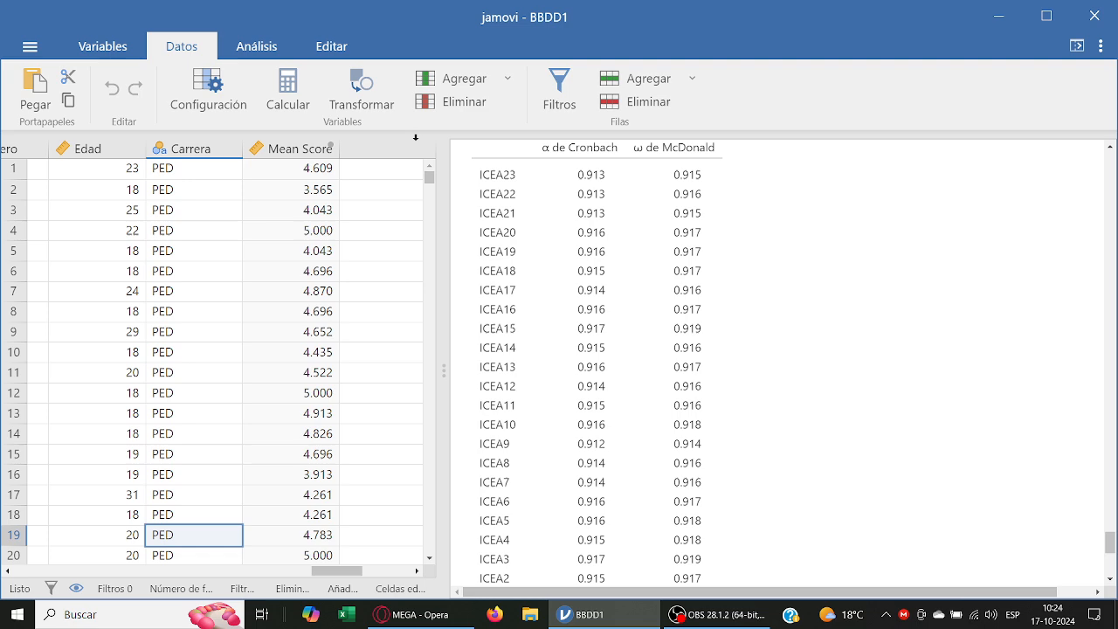
Step: Delete the full-scale Mean Score variable from the dataset
right_click(297, 150)
mouse_move(345, 250)
click(364, 273)
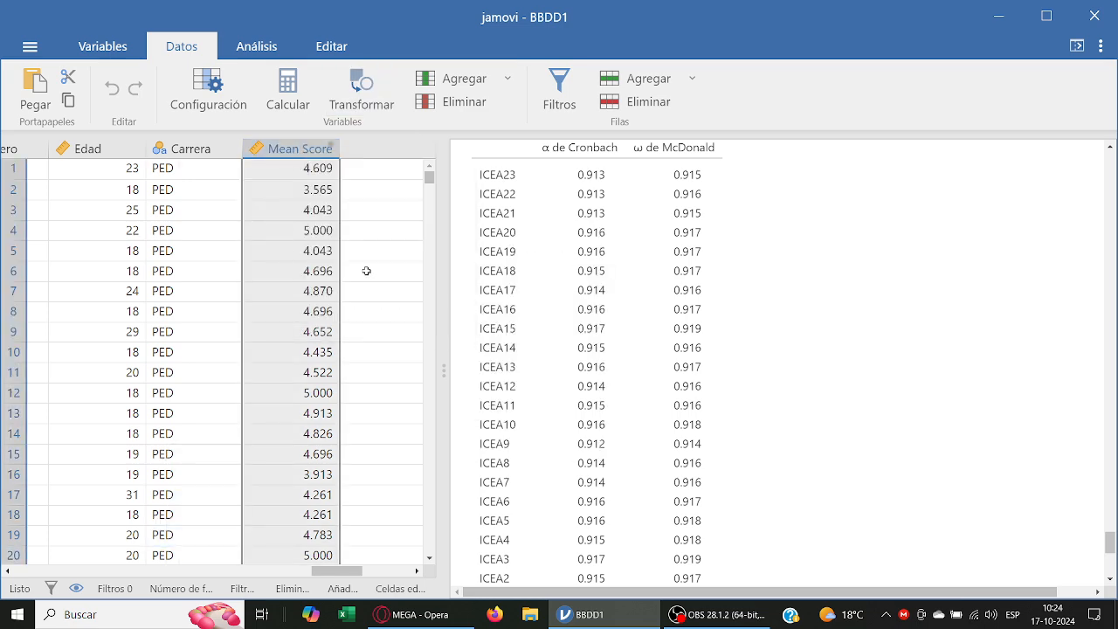
click(450, 155)
Step: Reopen the reliability analysis and replace its 23 items with ICEA1 to ICEA5
click(259, 45)
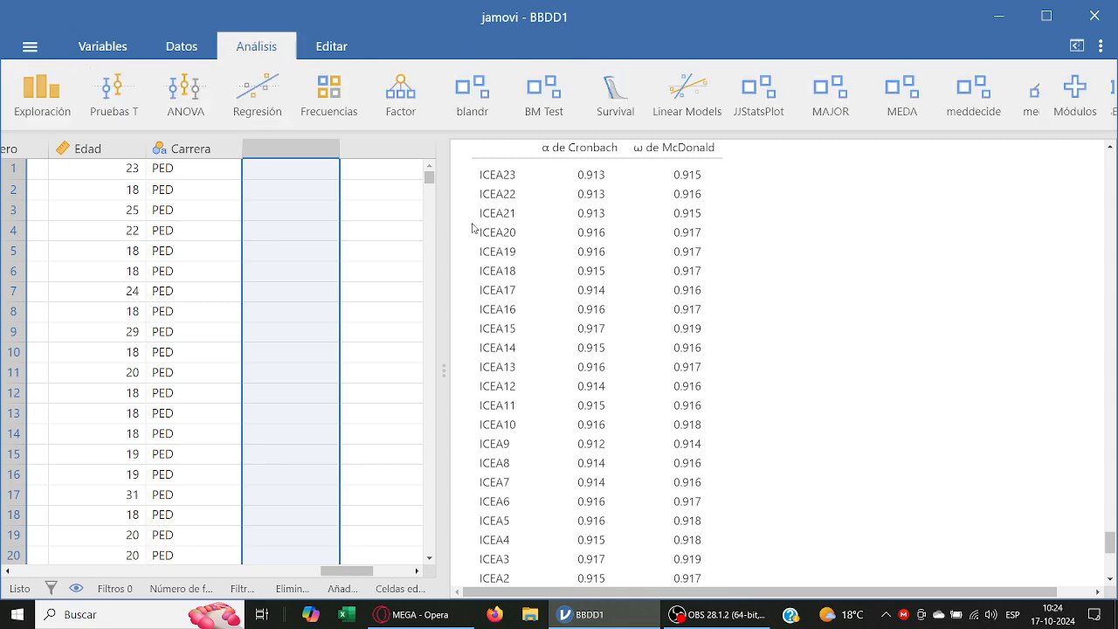
click(581, 282)
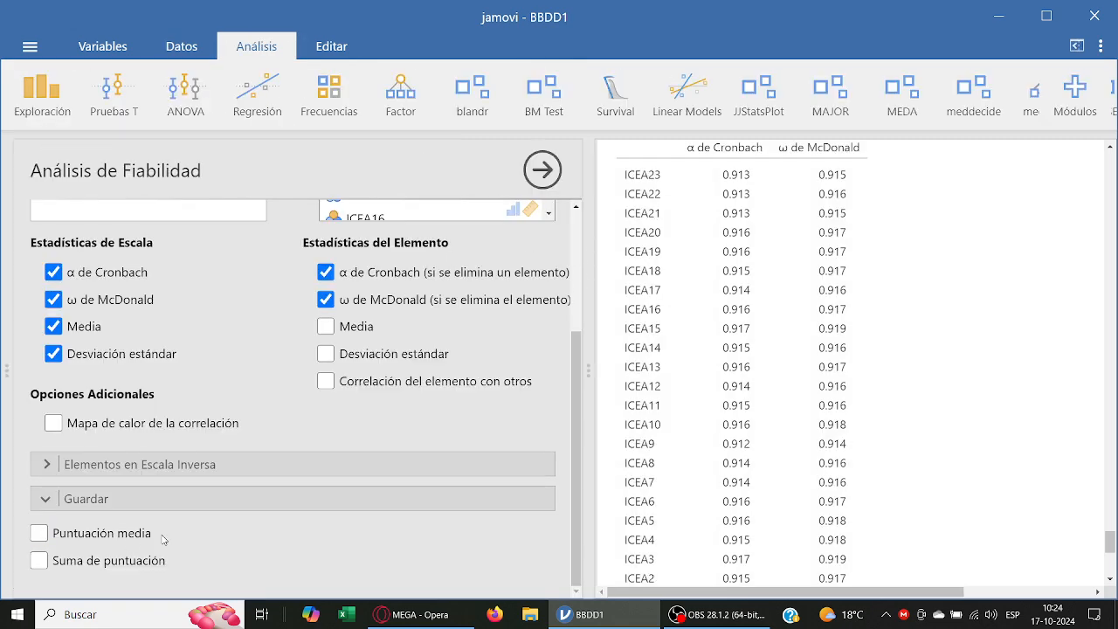
scroll(288, 349, up, 3)
click(405, 247)
scroll(416, 266, down, 5)
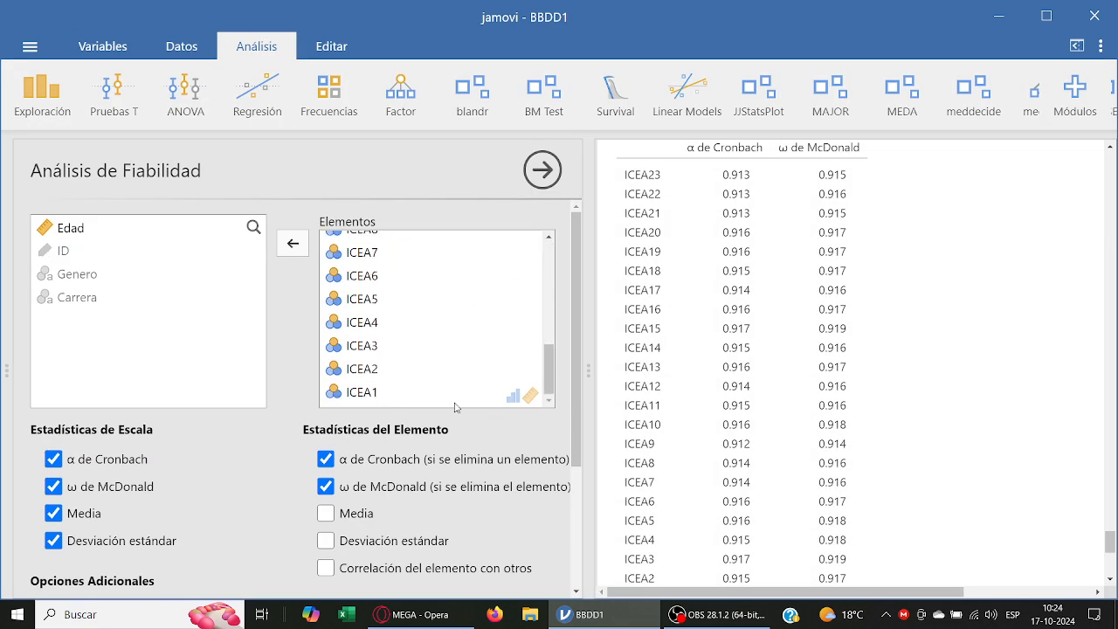
shift+click(444, 393)
click(293, 242)
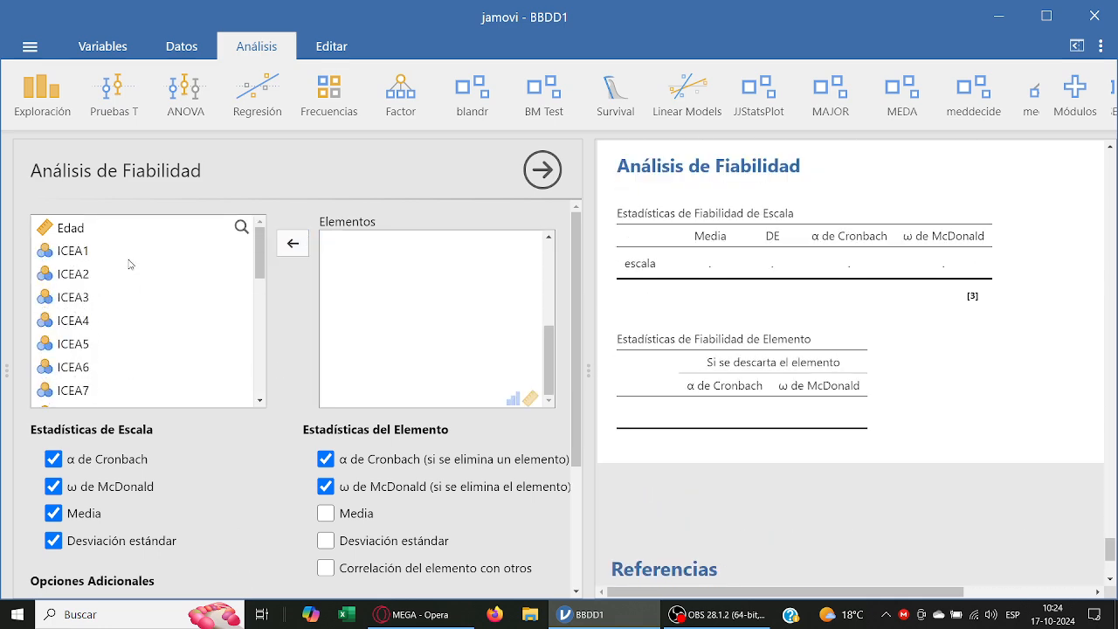
click(131, 251)
shift+click(151, 337)
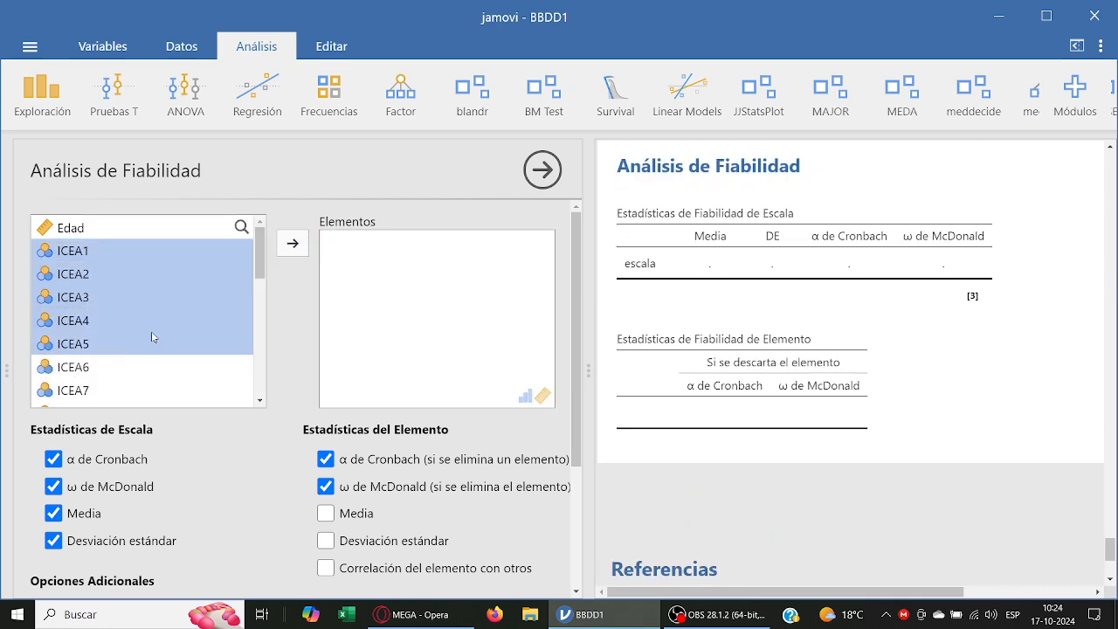
click(291, 245)
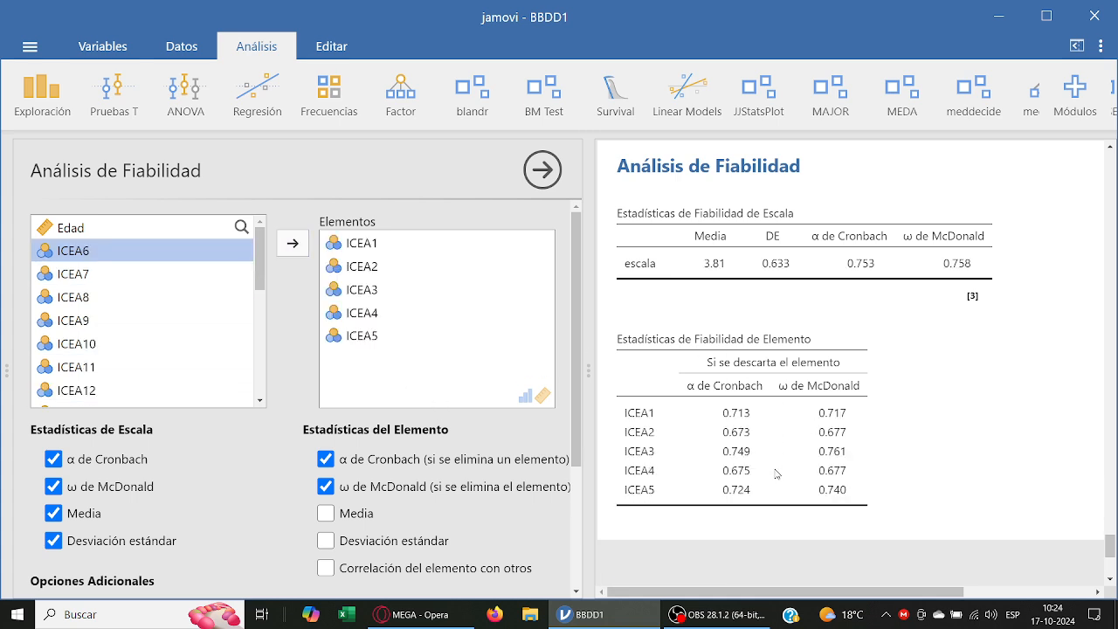
Step: Save the mean score of ICEA1 to ICEA5 as a variable and bring its column into view in the data
scroll(262, 436, down, 3)
click(200, 500)
click(39, 533)
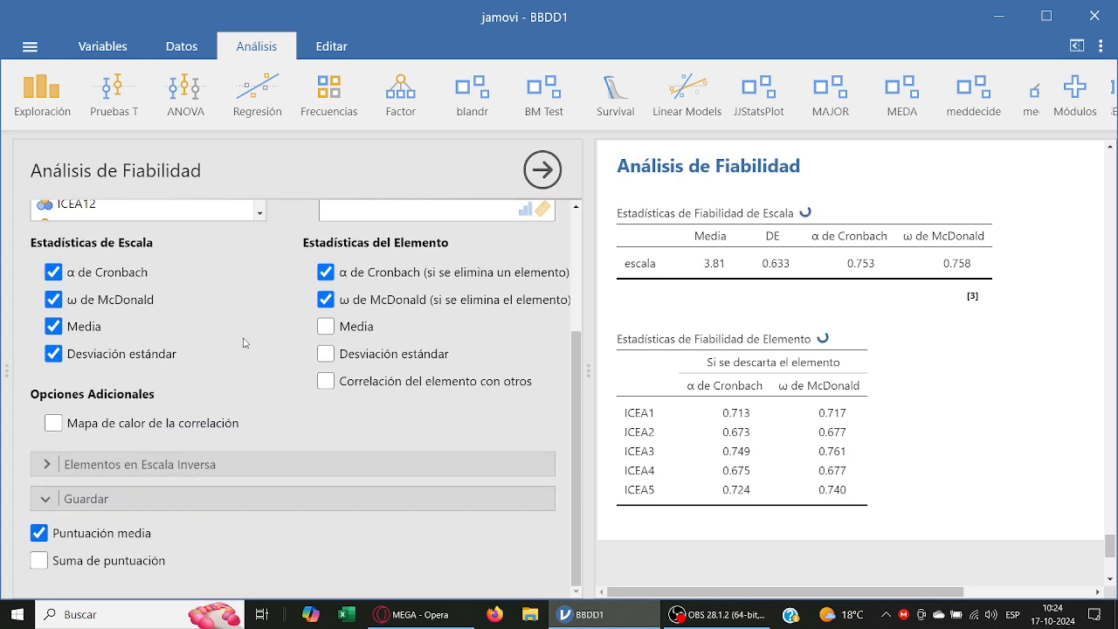
click(185, 40)
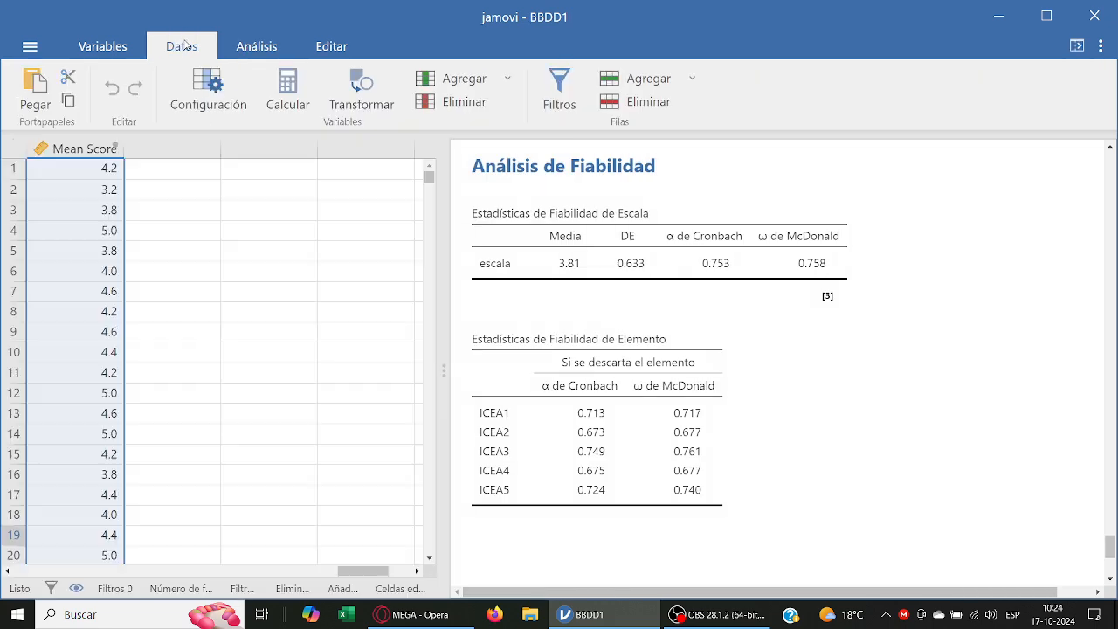
drag(365, 574, 342, 574)
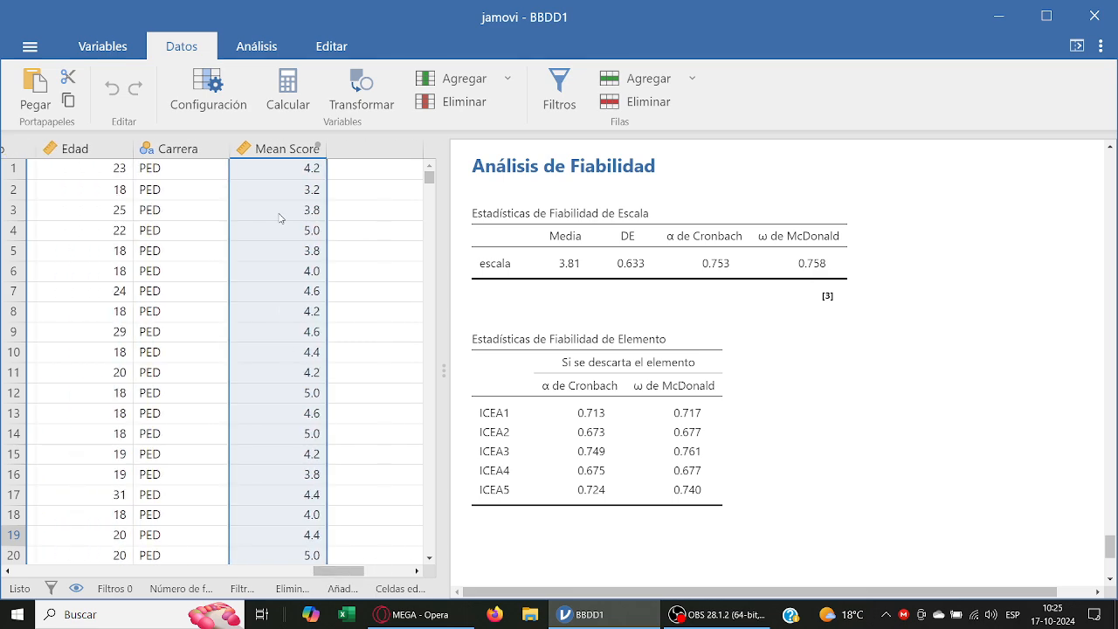
Step: Rename the new Mean Score variable as ConcEmoc and return to the reliability analysis options
double_click(288, 150)
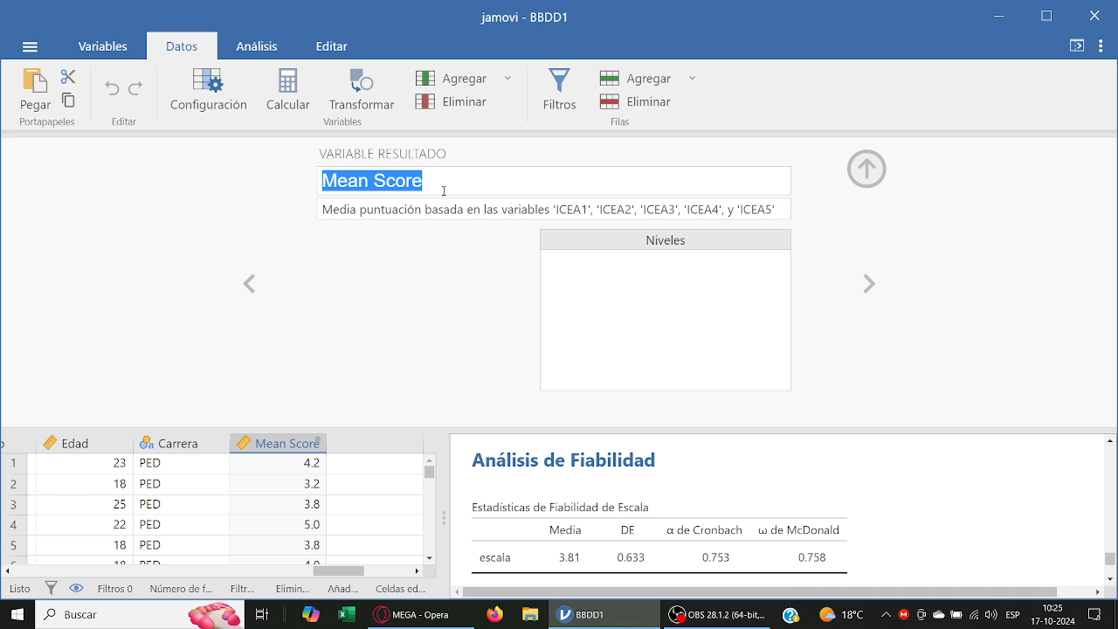
text(Dim1)
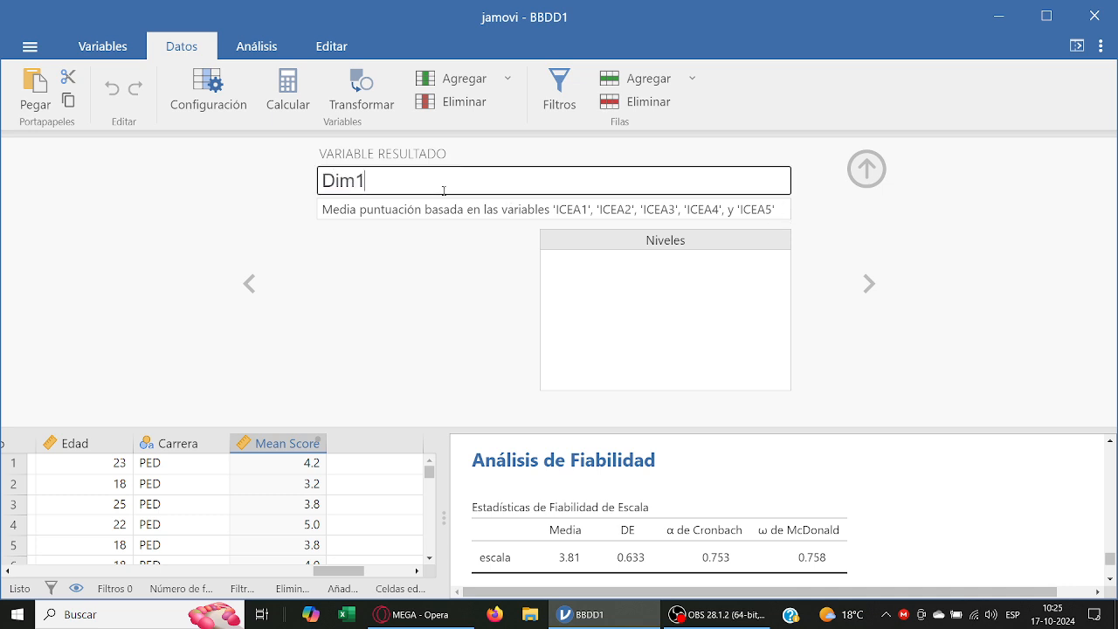
key(BackSpace)
key(BackSpace)
key(BackSpace)
key(BackSpace)
text(Comp)
key(BackSpace)
key(BackSpace)
text(ncEmoc)
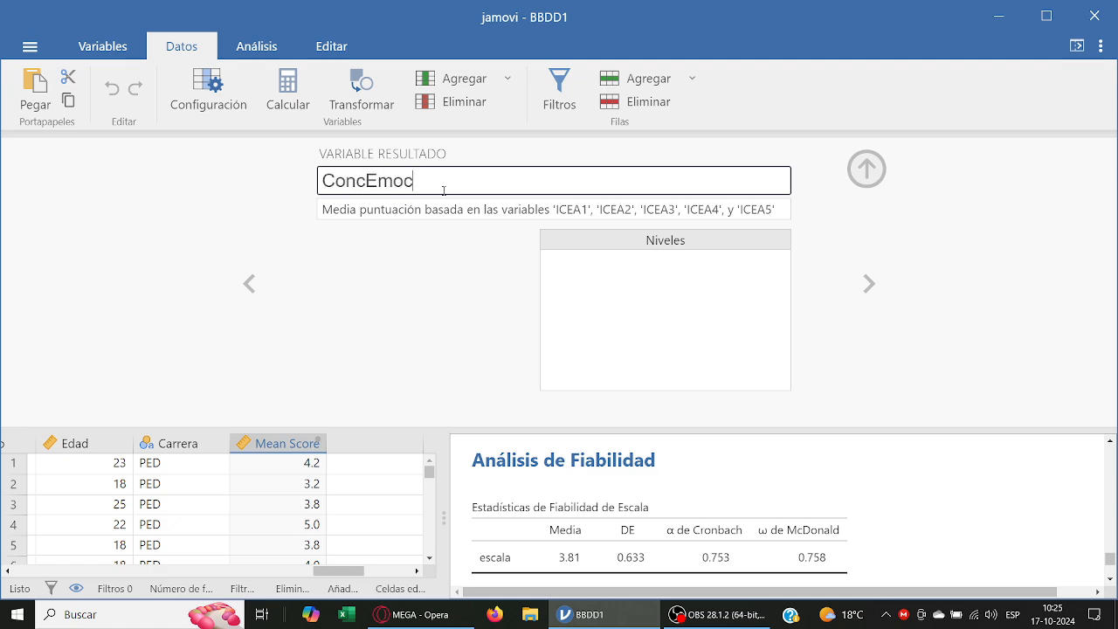
key(Return)
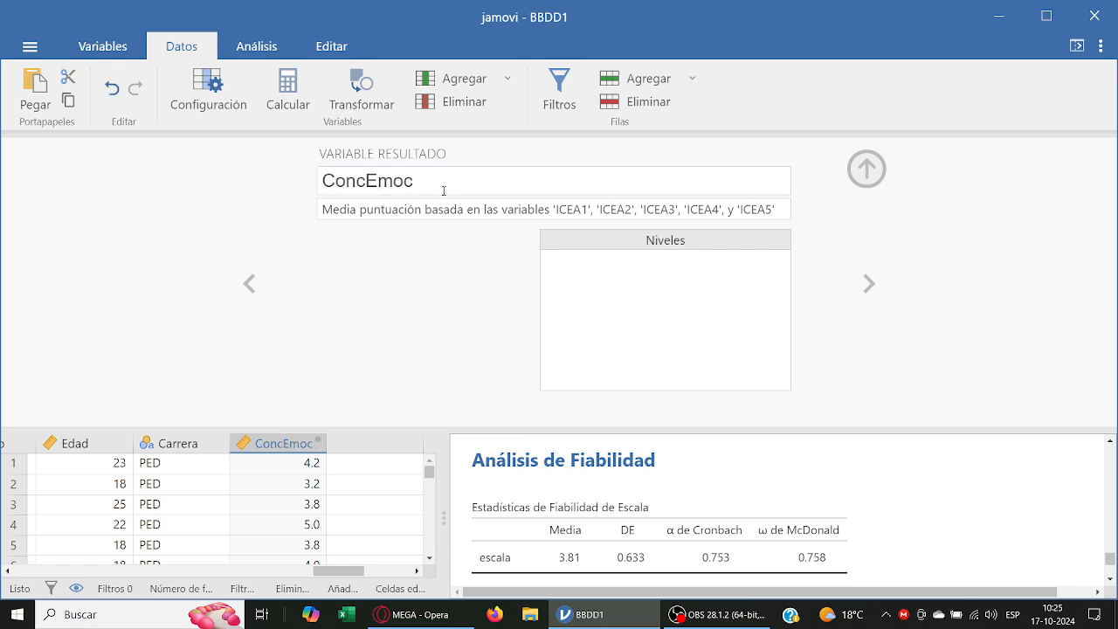
click(867, 168)
click(709, 279)
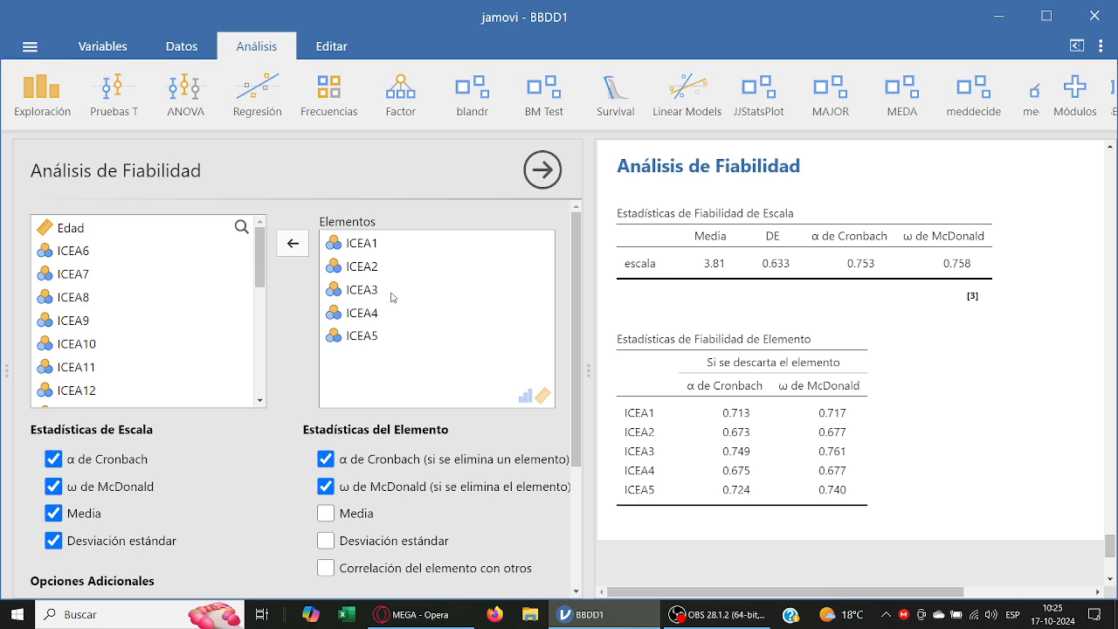
Step: Replace reliability items ICEA1 to ICEA5 with ICEA6 to ICEA9 and check the saved mean score column in the data
click(395, 336)
shift+click(382, 252)
drag(382, 252, 111, 337)
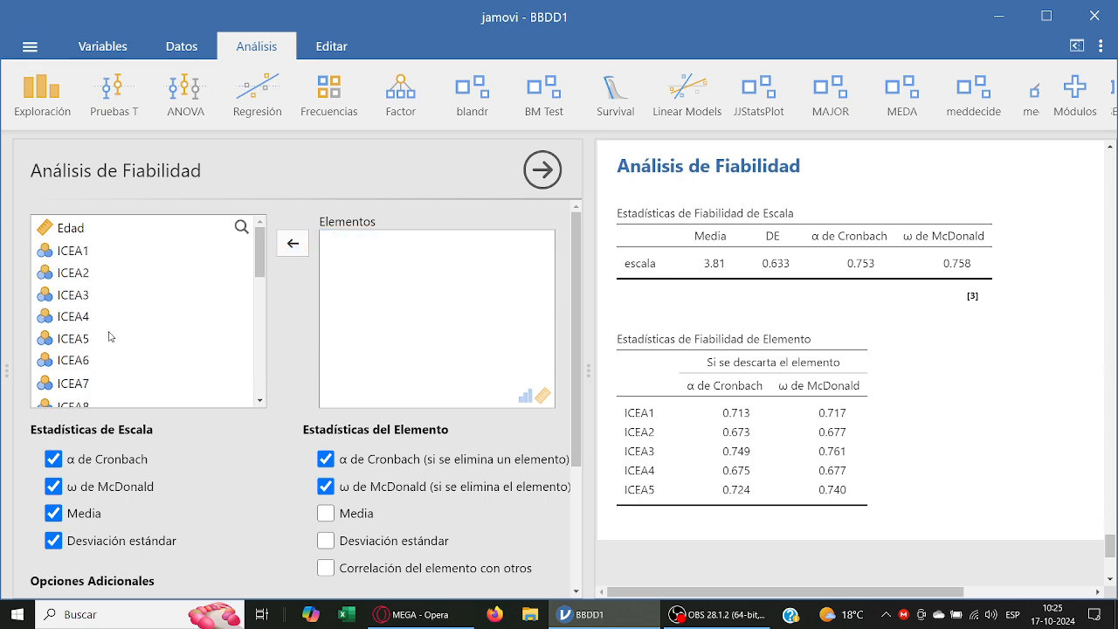
scroll(111, 337, down, 1)
click(112, 304)
shift+click(110, 365)
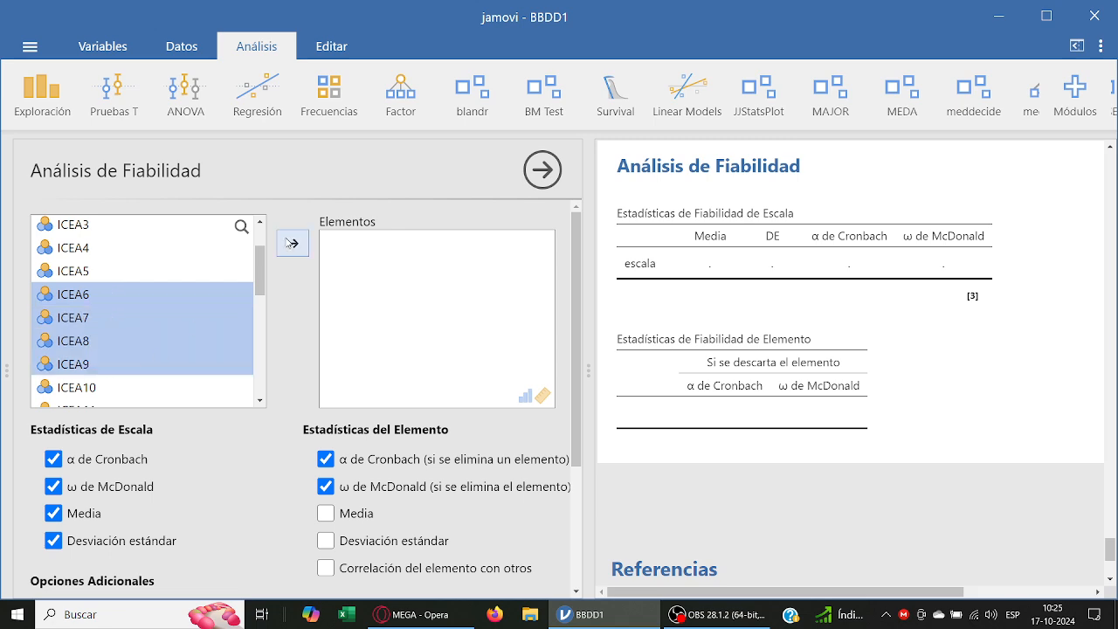
click(292, 244)
scroll(280, 420, down, 3)
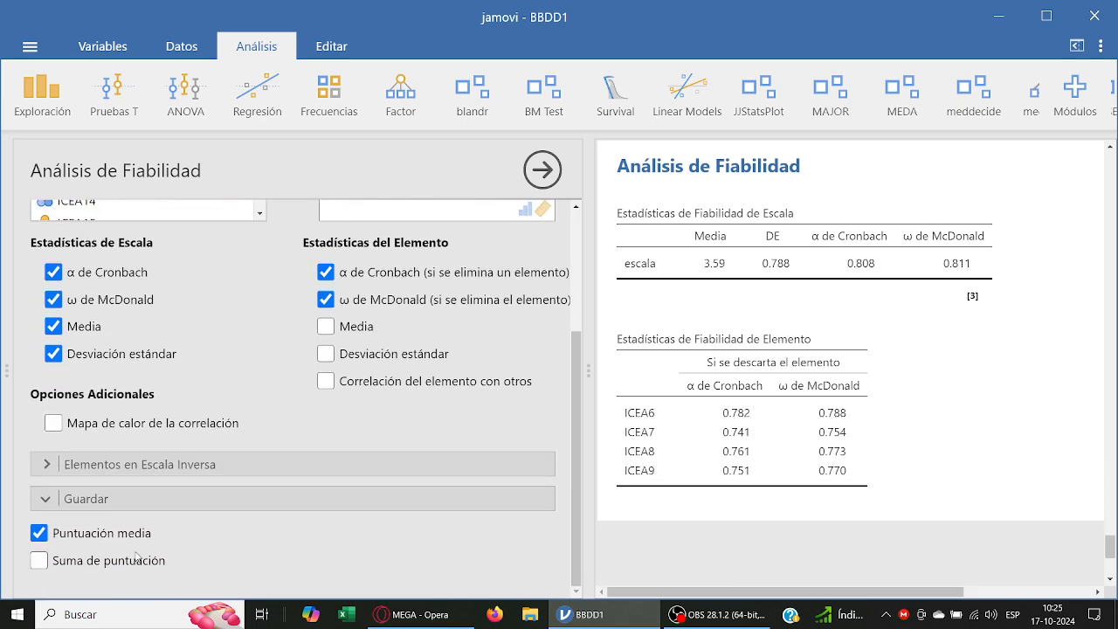
click(186, 55)
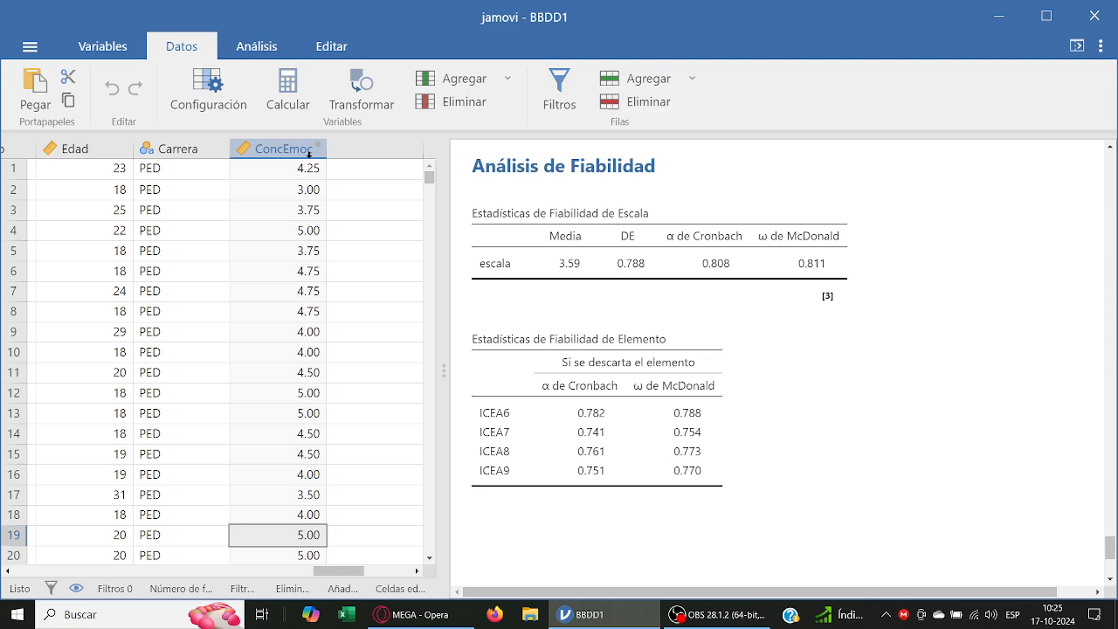
mouse_move(347, 571)
mouse_down()
mouse_move(370, 573)
mouse_move(349, 578)
mouse_up()
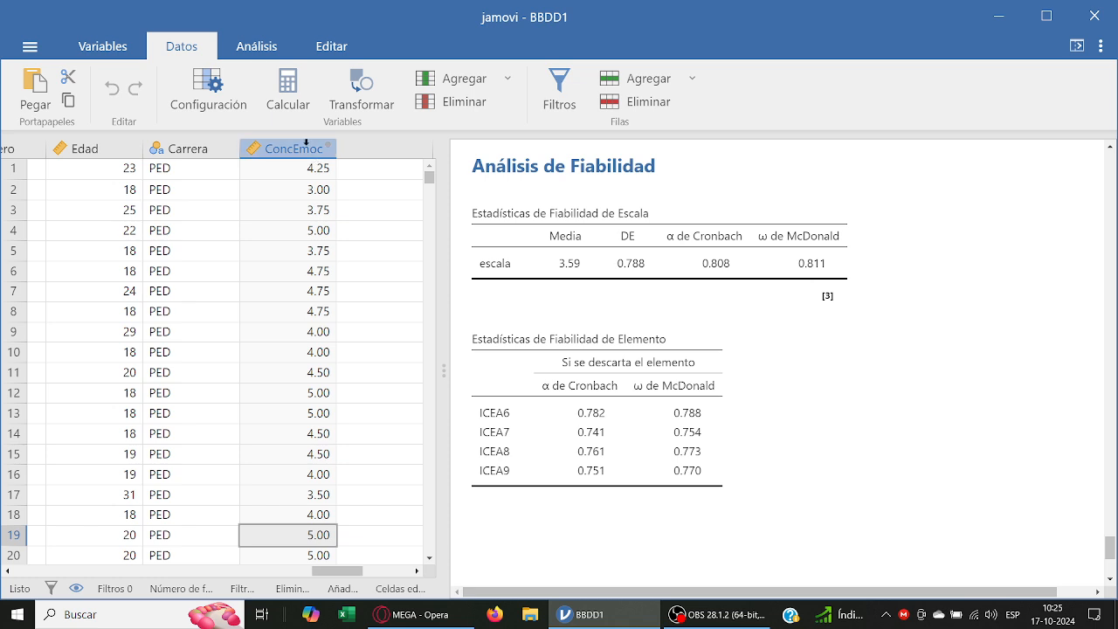
Step: Reopen the reliability analysis and swap ICEA6 to ICEA9 back for ICEA1 to ICEA5 as its items
click(269, 47)
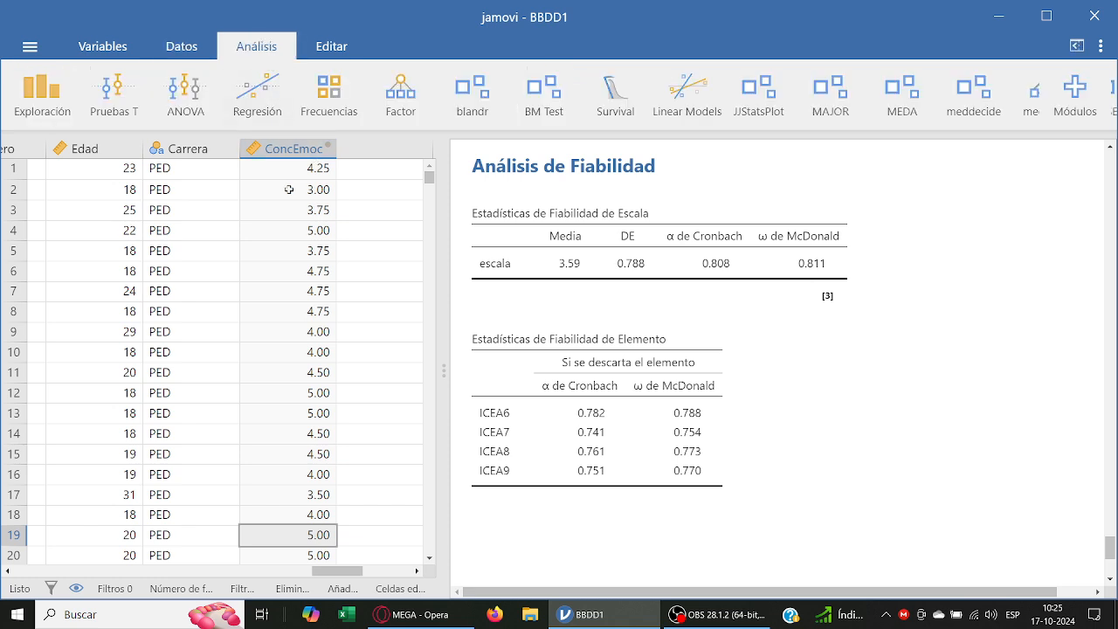
click(617, 239)
scroll(397, 262, up, 3)
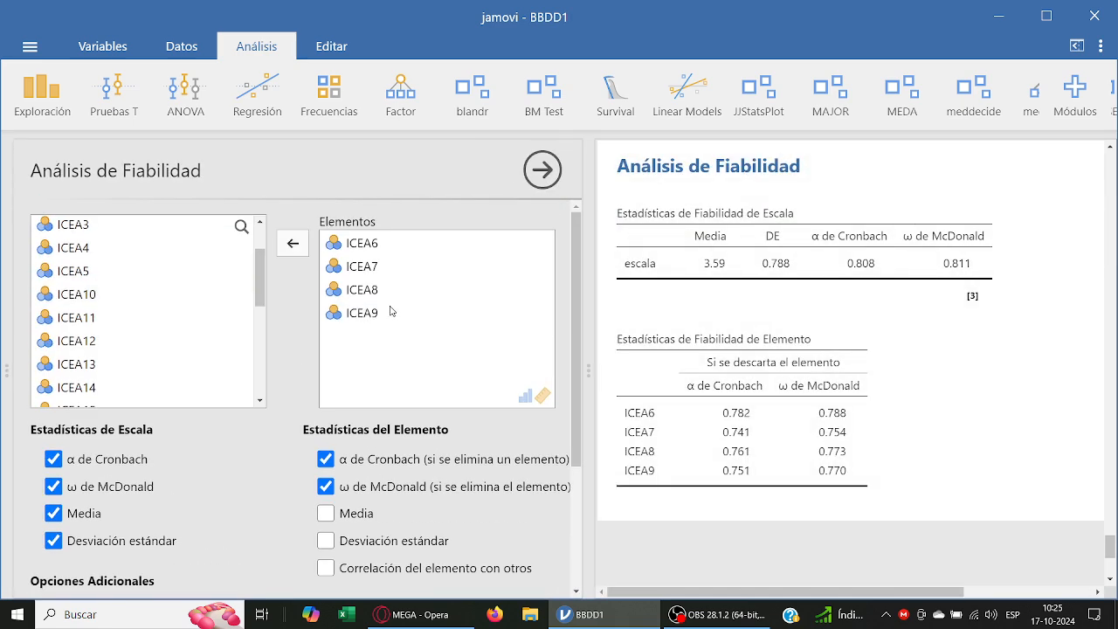
click(372, 321)
shift+click(371, 249)
drag(371, 248, 138, 310)
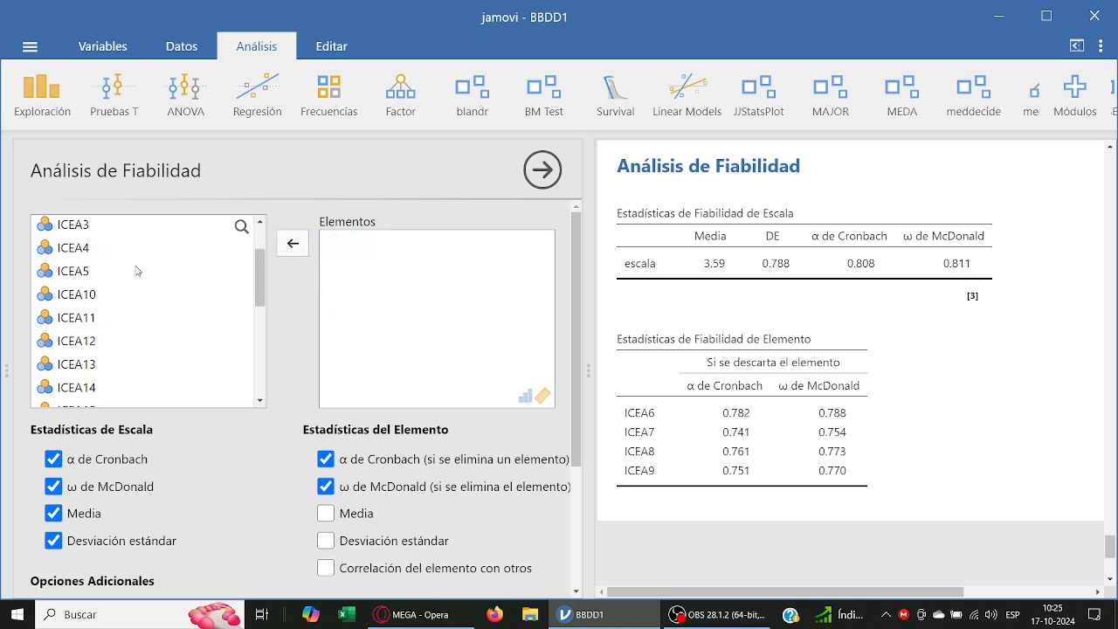
click(95, 342)
shift+click(99, 259)
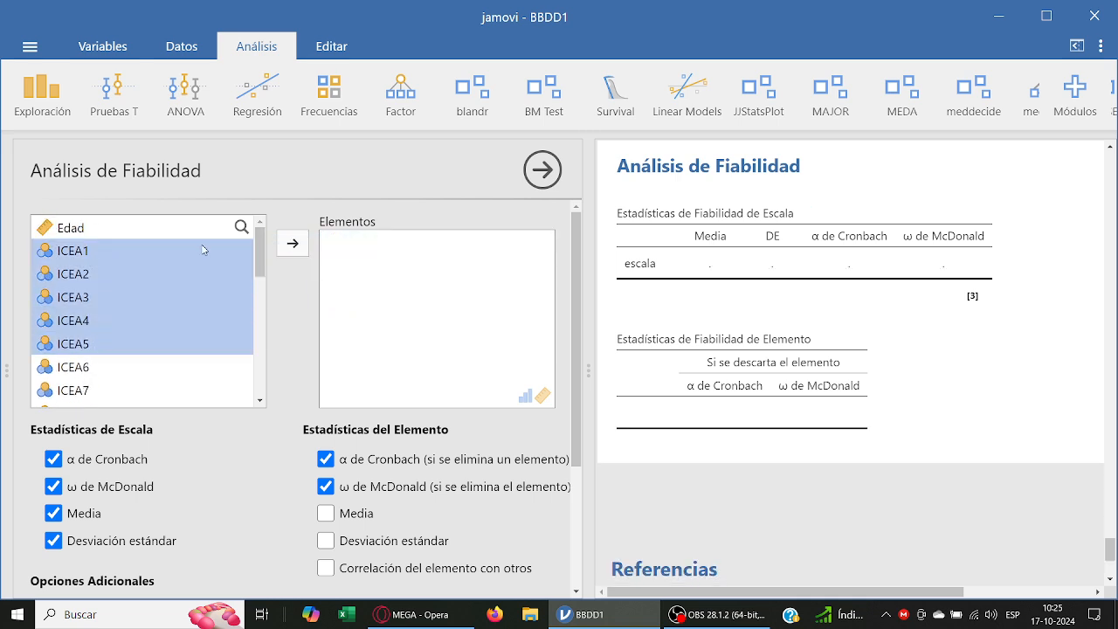
click(296, 246)
Step: Save the mean score of ICEA1 to ICEA5 again as a variable and show its column in the data
scroll(120, 535, down, 4)
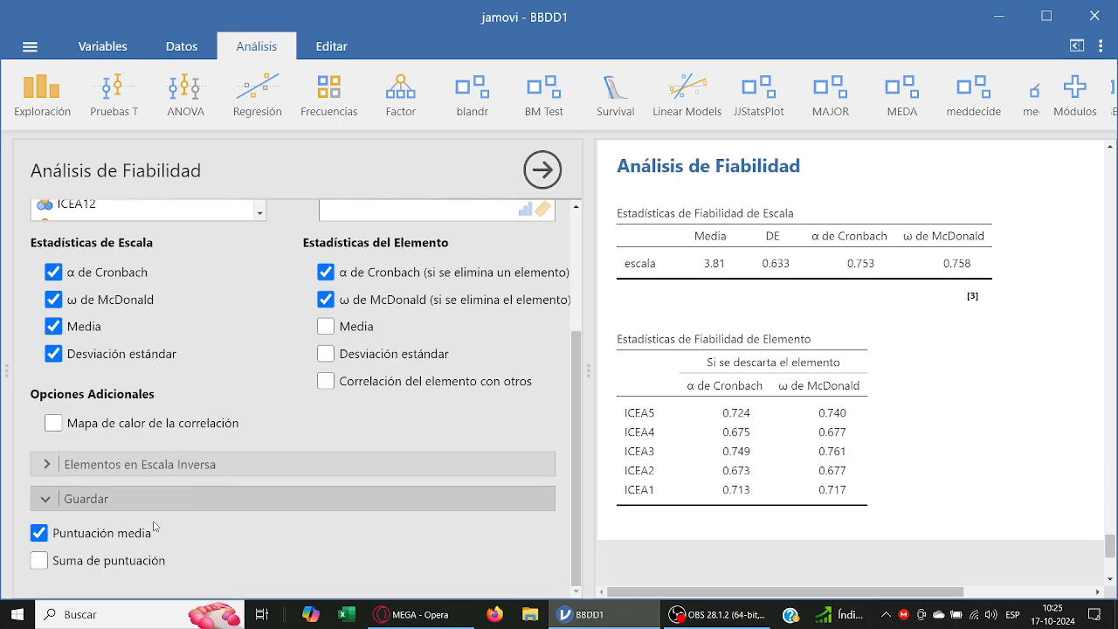
click(120, 535)
click(179, 48)
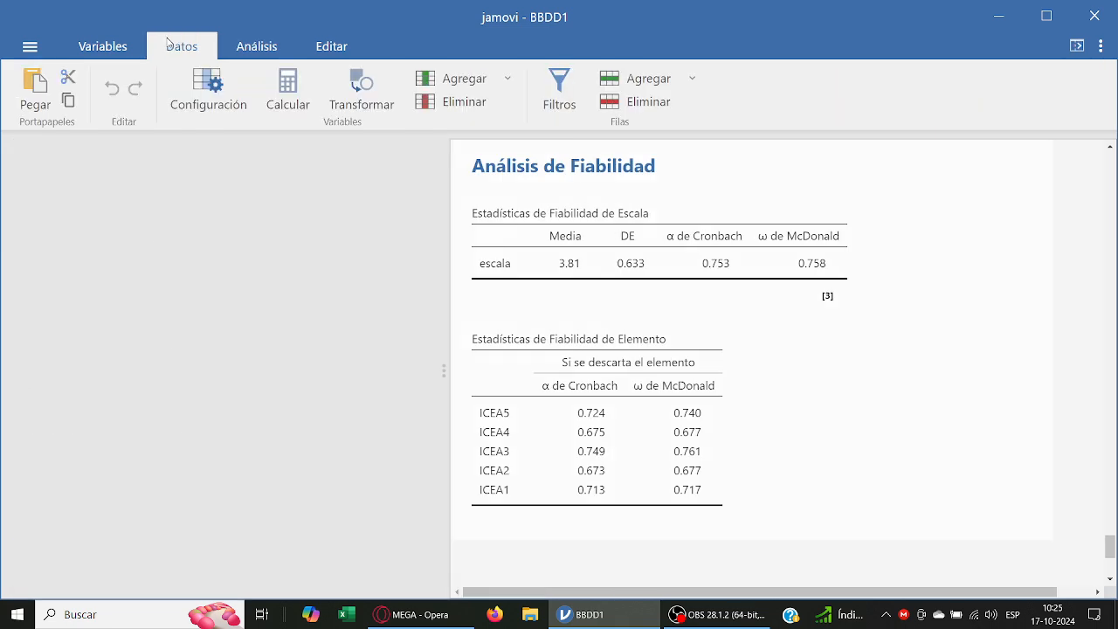
drag(374, 570, 360, 570)
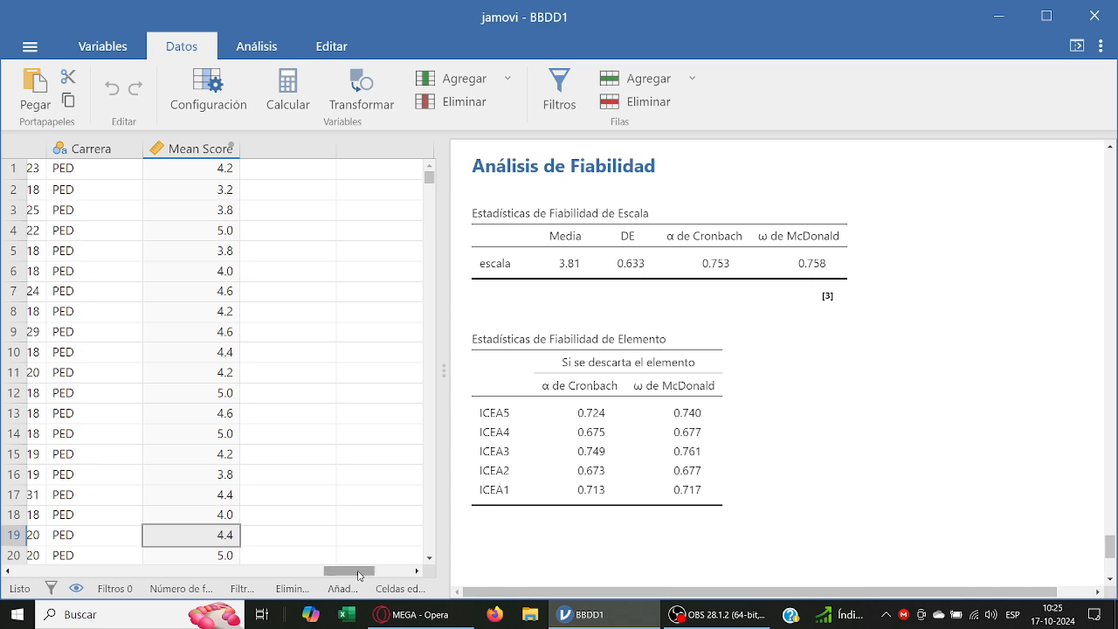
Step: Copy the Mean Score column and paste it into the empty column beside it
click(216, 150)
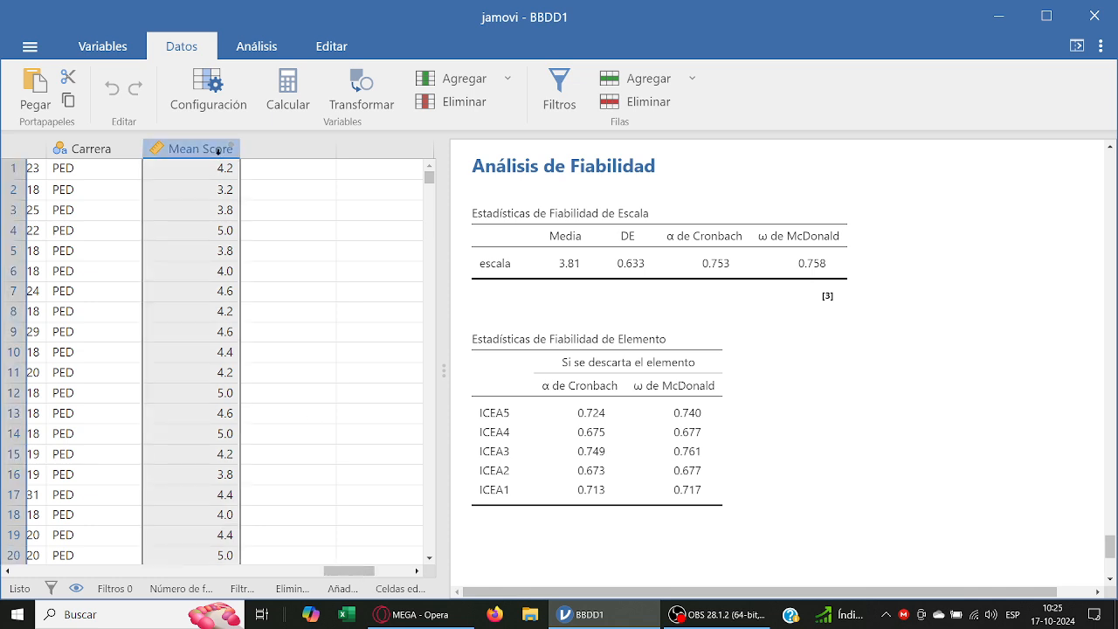
right_click(217, 151)
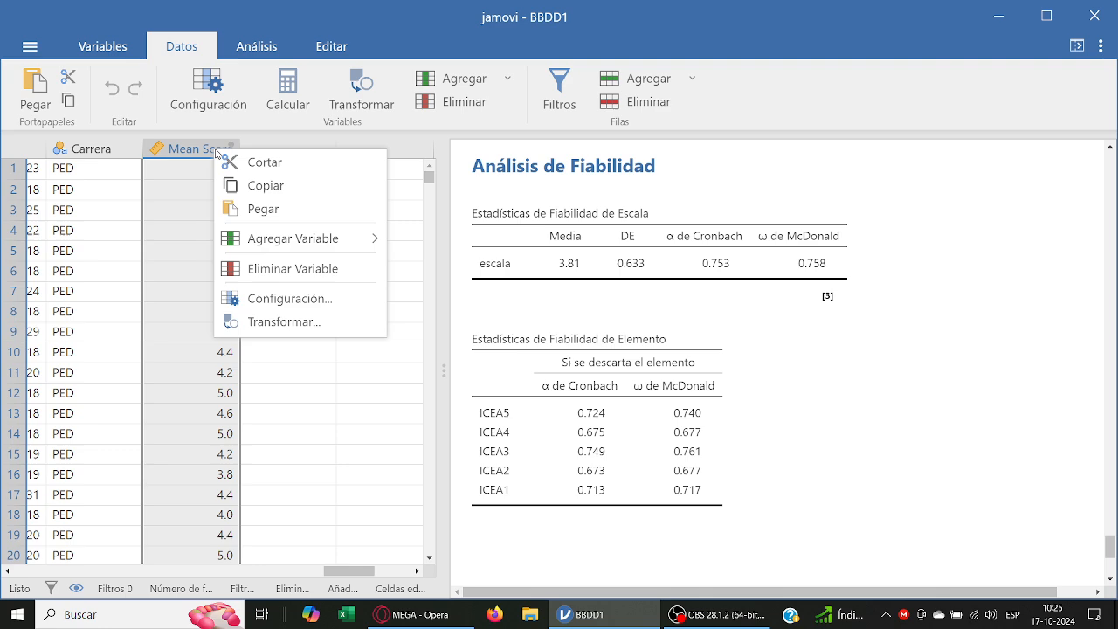
click(274, 194)
click(282, 155)
right_click(282, 155)
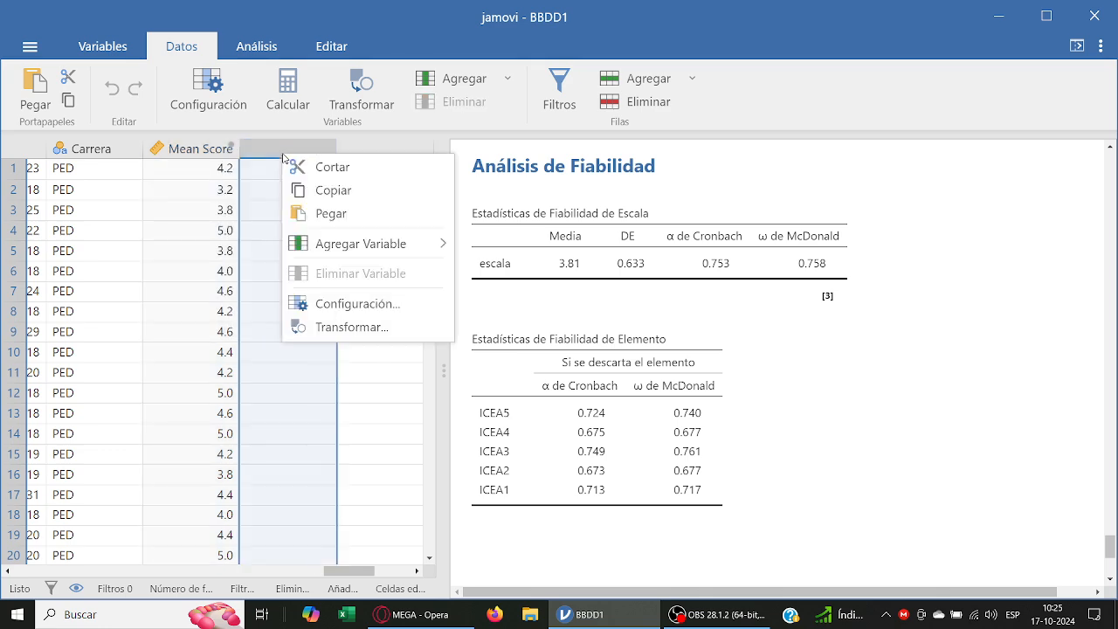
click(328, 213)
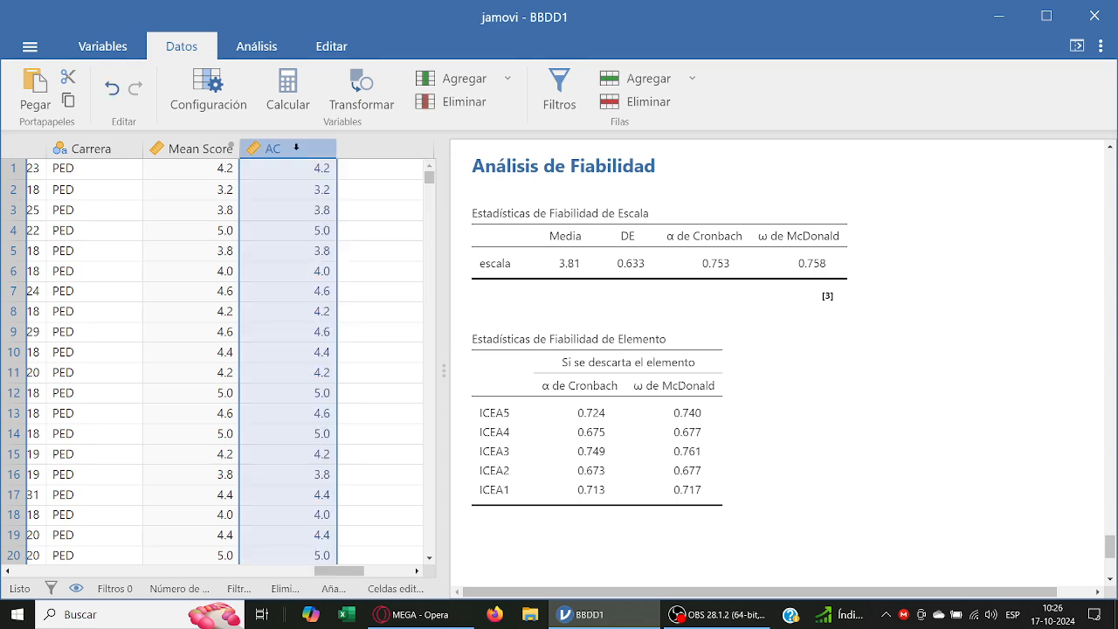
Step: Rename the pasted copy of the ICEA1 to ICEA5 mean score as ConcEmoc and close the variable settings
double_click(292, 146)
text(Conc)
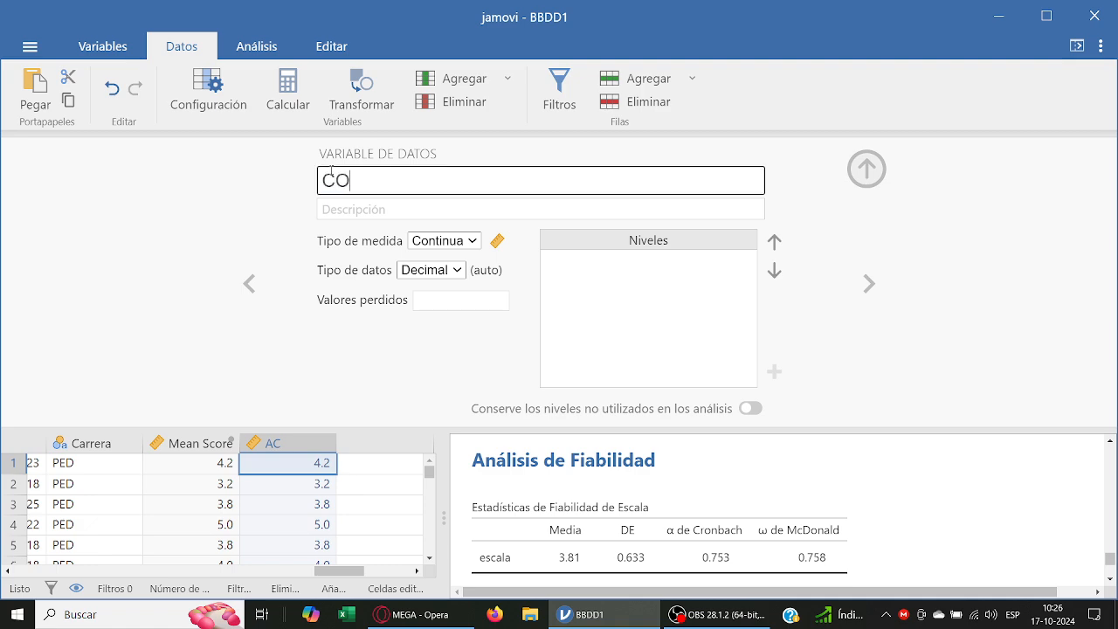
key(BackSpace)
key(BackSpace)
key(BackSpace)
text(opnc)
key(BackSpace)
key(BackSpace)
key(BackSpace)
text(ncEmoc)
key(Return)
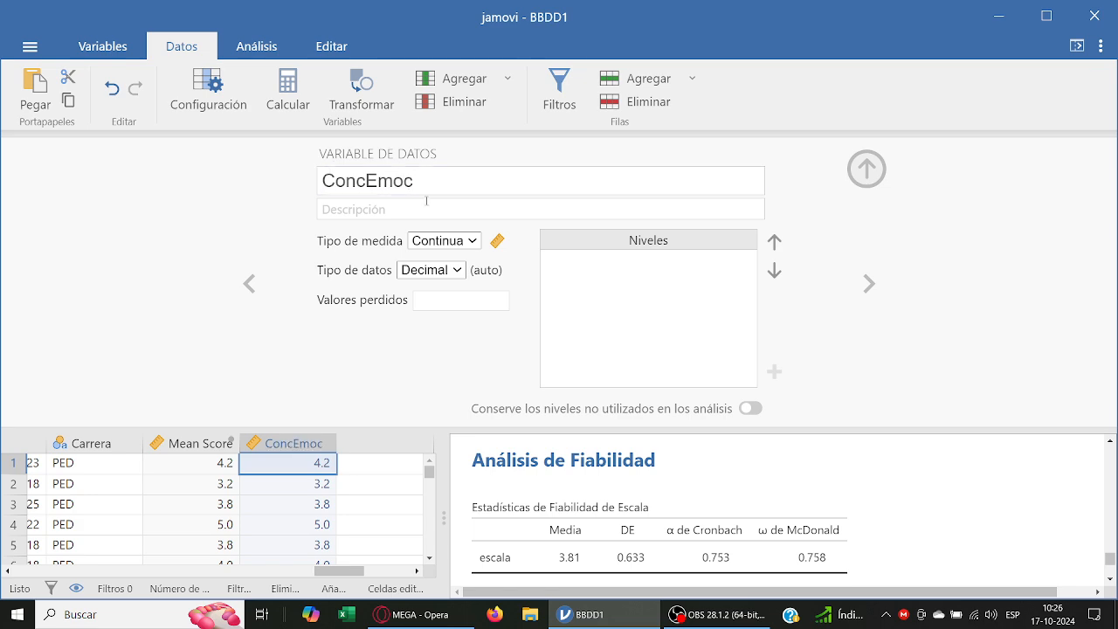
click(864, 170)
Step: Reopen the reliability analysis and replace items ICEA1 to ICEA5 with ICEA6 to ICEA9
click(611, 219)
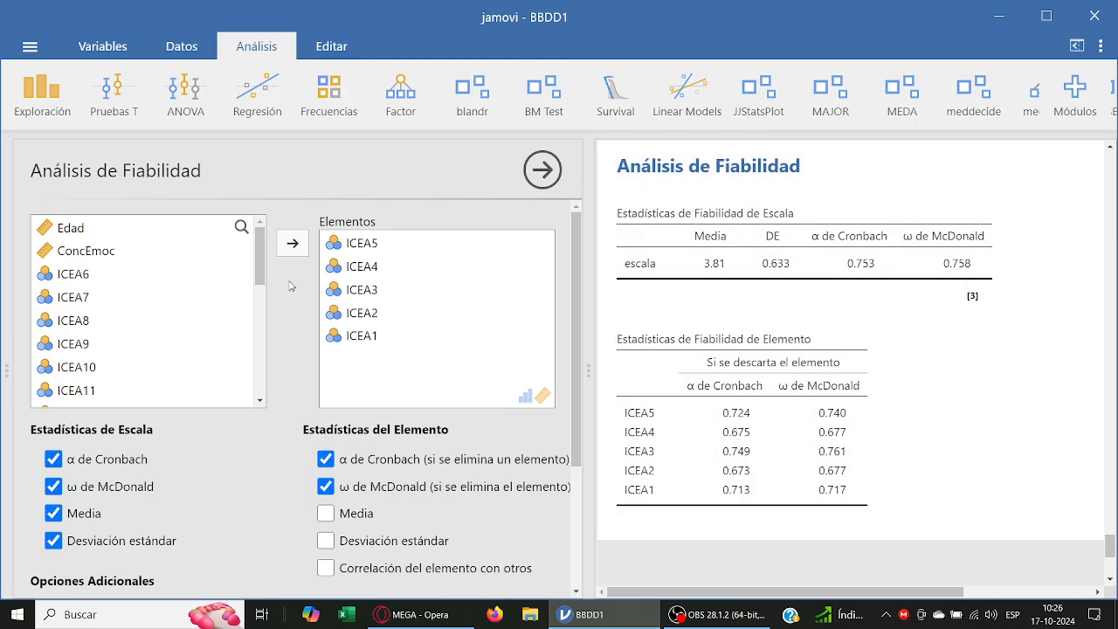
click(356, 253)
shift+click(382, 337)
drag(382, 336, 143, 328)
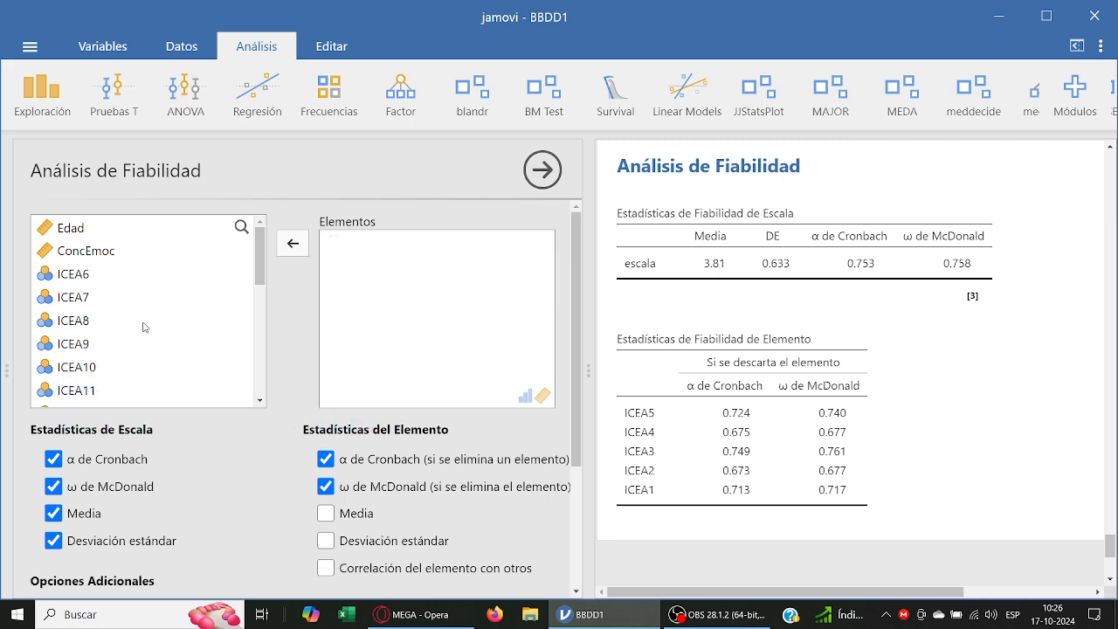
scroll(103, 347, down, 2)
click(112, 318)
shift+click(113, 384)
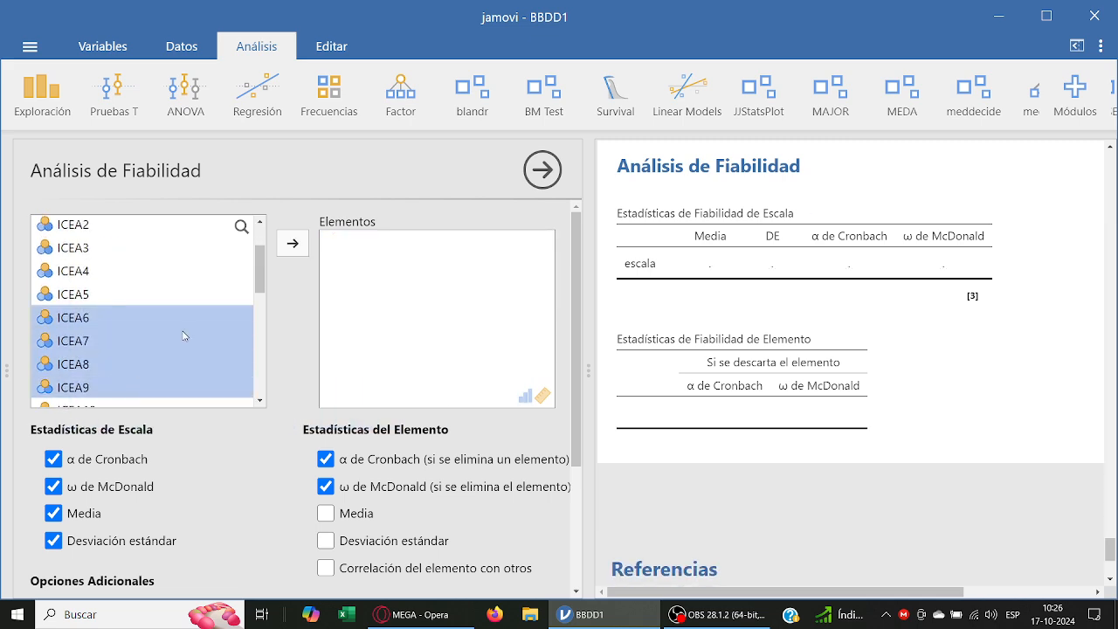
click(293, 243)
Step: Save the mean score of ICEA6 to ICEA9 as a new variable and show its column beside ConcEmoc
scroll(279, 393, down, 4)
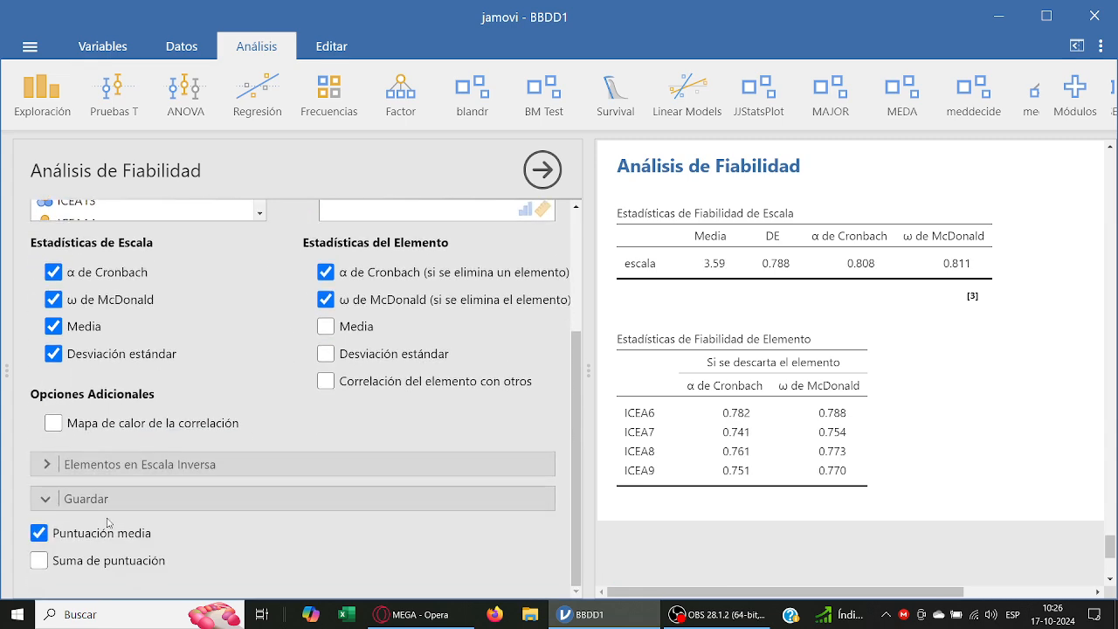
click(116, 536)
click(116, 537)
click(182, 47)
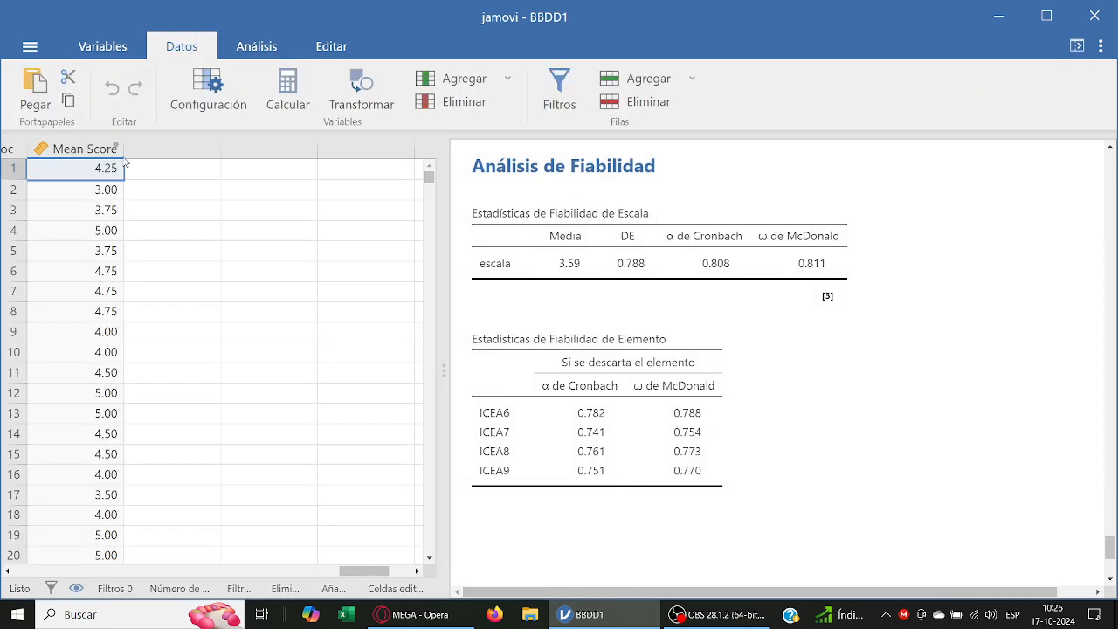
drag(364, 570, 336, 570)
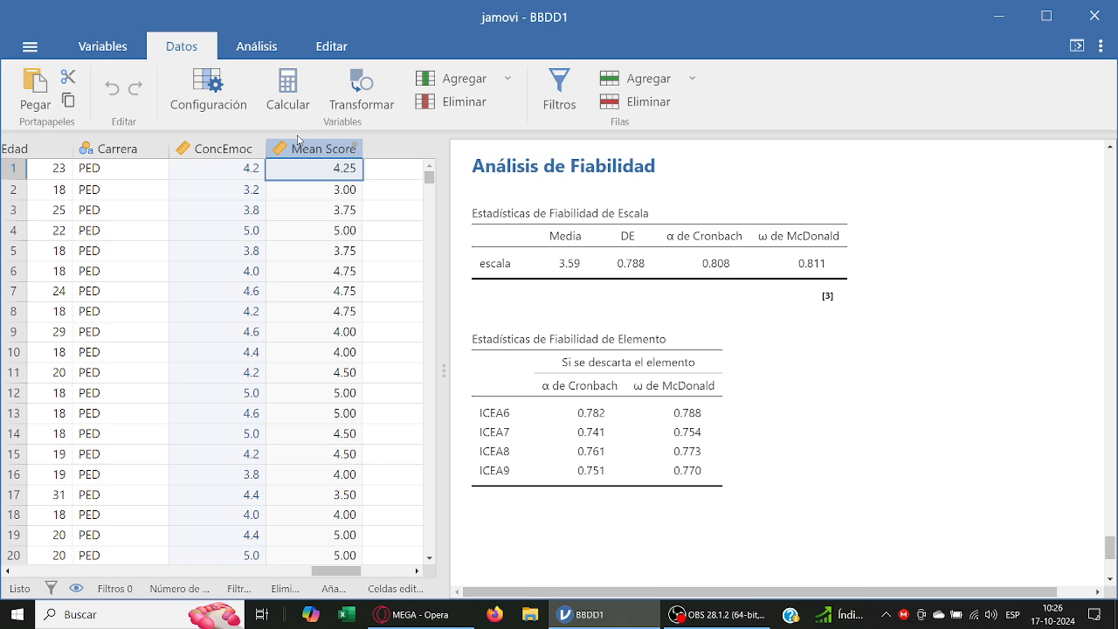
Step: Copy the ICEA6 to ICEA9 Mean Score column into the next empty column of the dataset
click(312, 149)
right_click(391, 149)
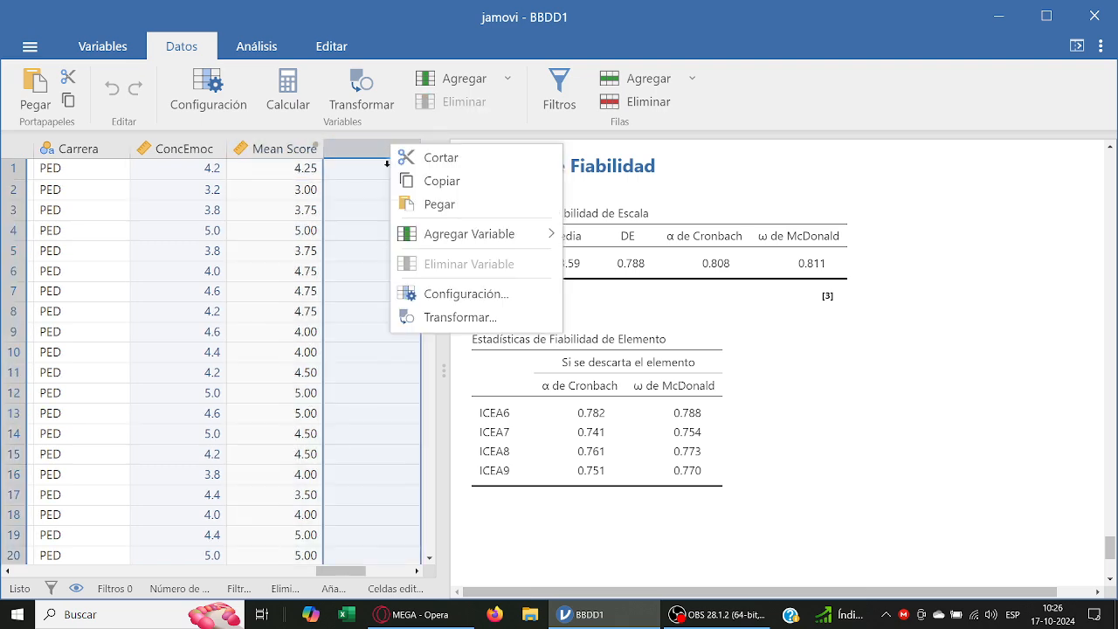
click(404, 212)
Step: Rename the pasted copy of the ICEA6 to ICEA9 mean score as RegEmoc and close the variable settings
double_click(355, 148)
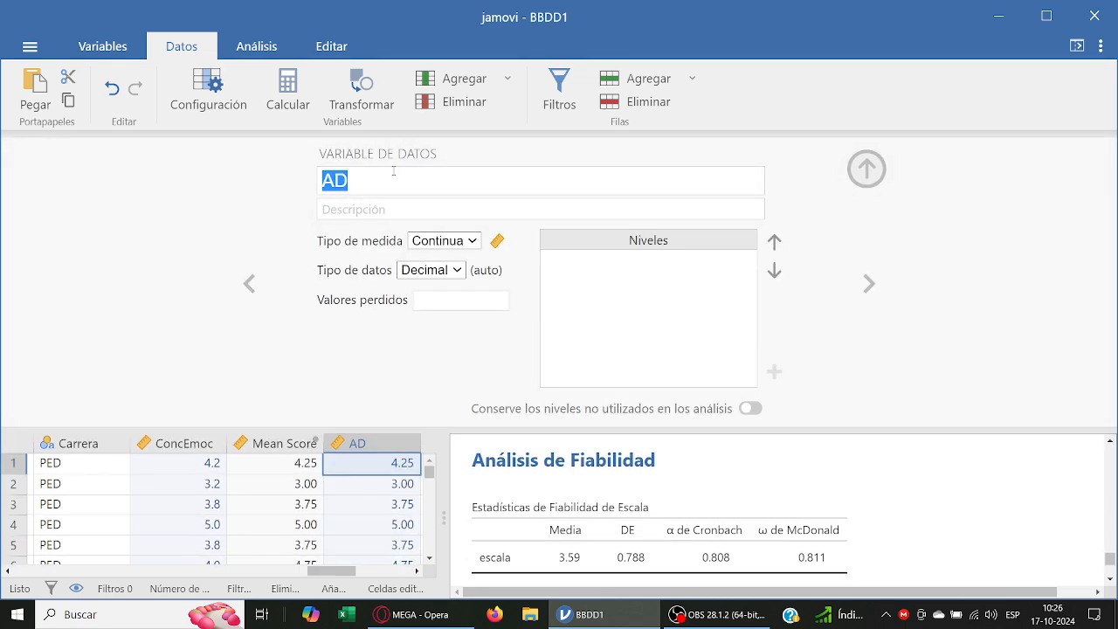
text(Regu)
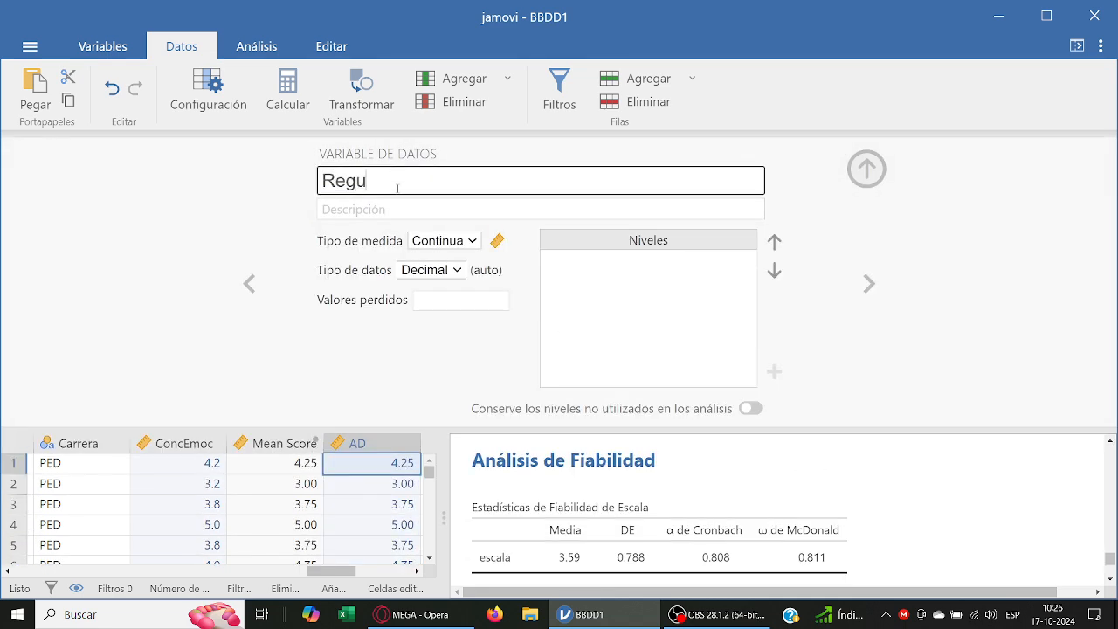
key(BackSpace)
text(Emoc)
key(Return)
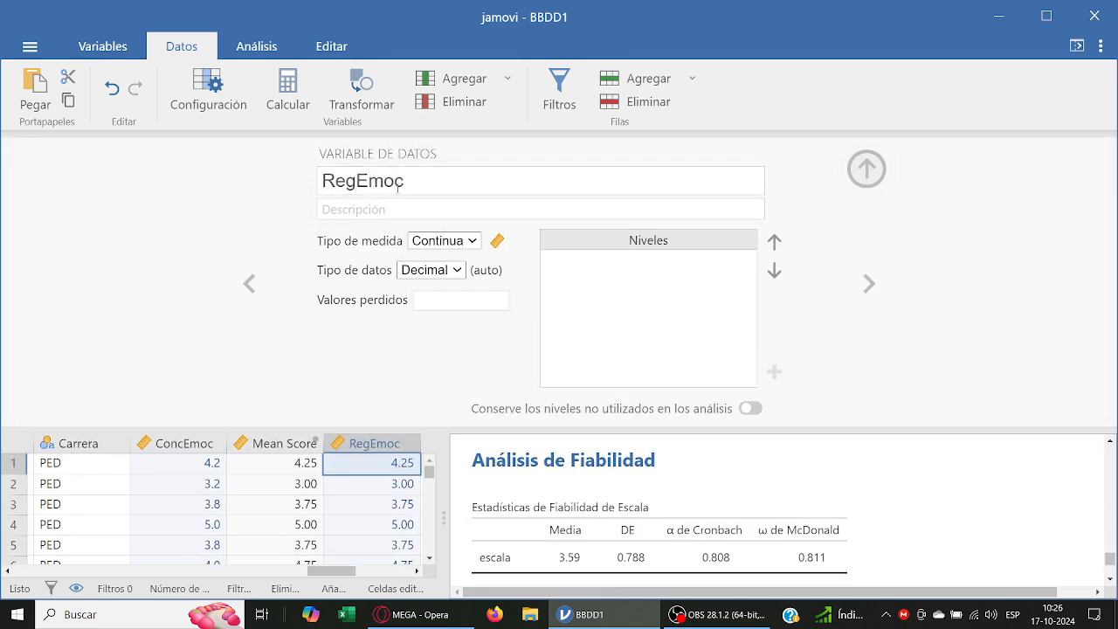
click(866, 168)
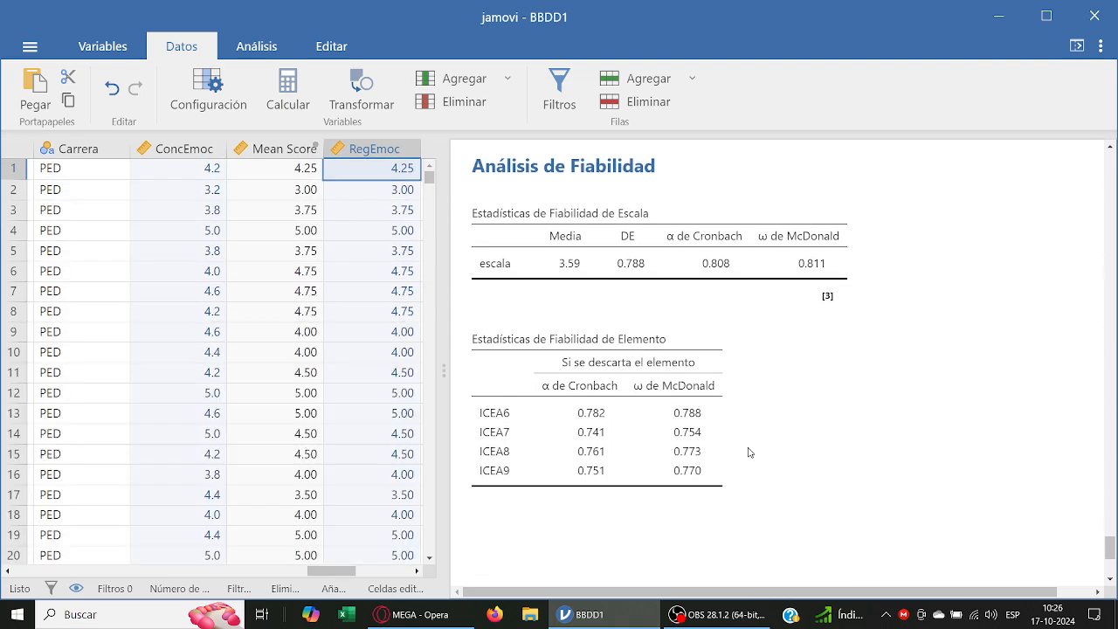
Step: Switch to Opera, check the dimensions and their items in Cuestionario ICEA.pdf, and return to jamovi
click(457, 626)
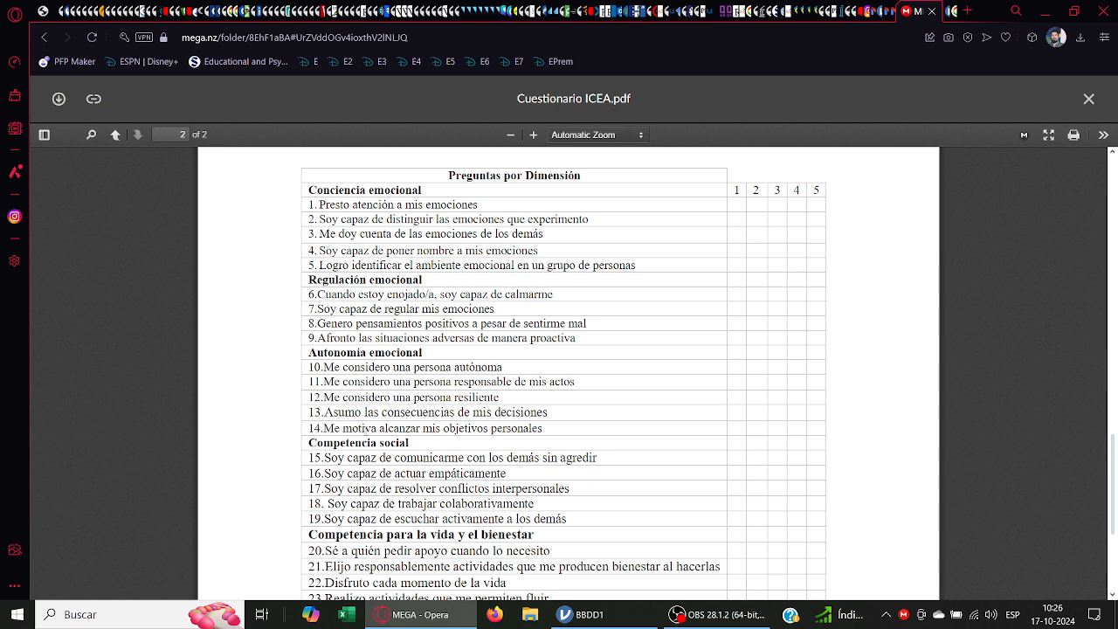
scroll(366, 430, down, 1)
scroll(301, 288, up, 1)
drag(311, 187, 316, 192)
click(316, 188)
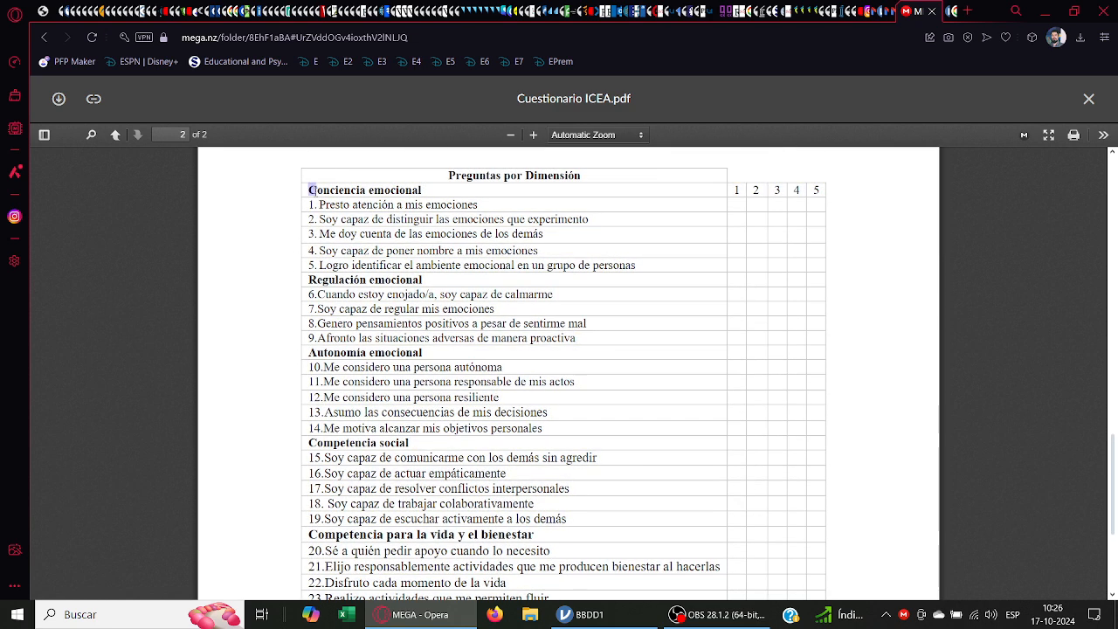
click(308, 282)
click(1046, 11)
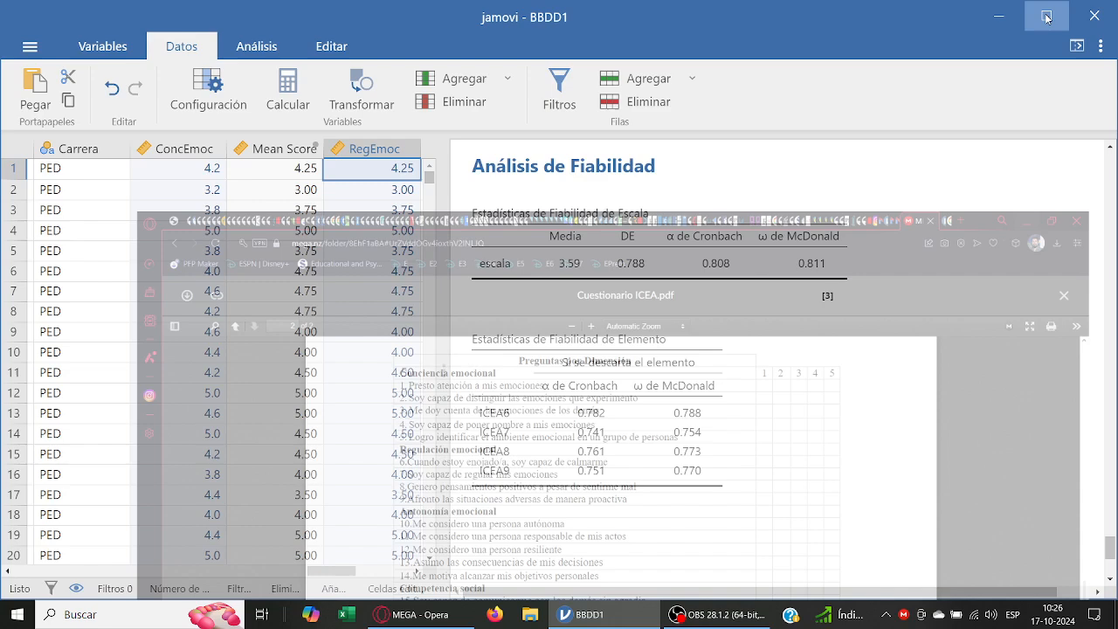
Step: Delete the Mean Score variable between ConcEmoc and RegEmoc from the dataset
click(291, 149)
drag(338, 571, 347, 571)
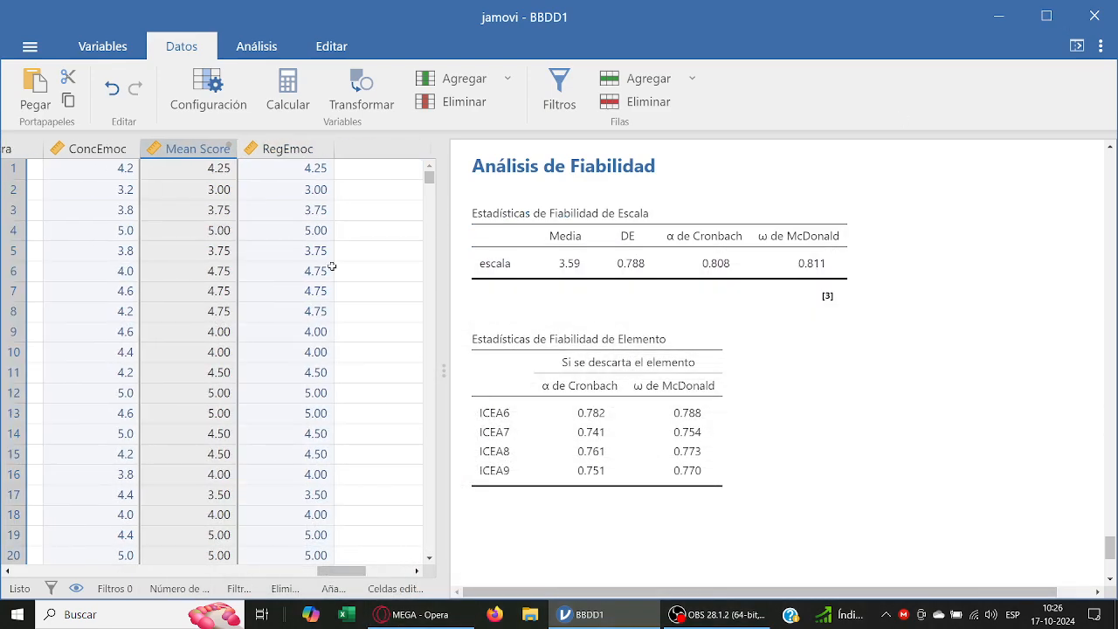
right_click(199, 158)
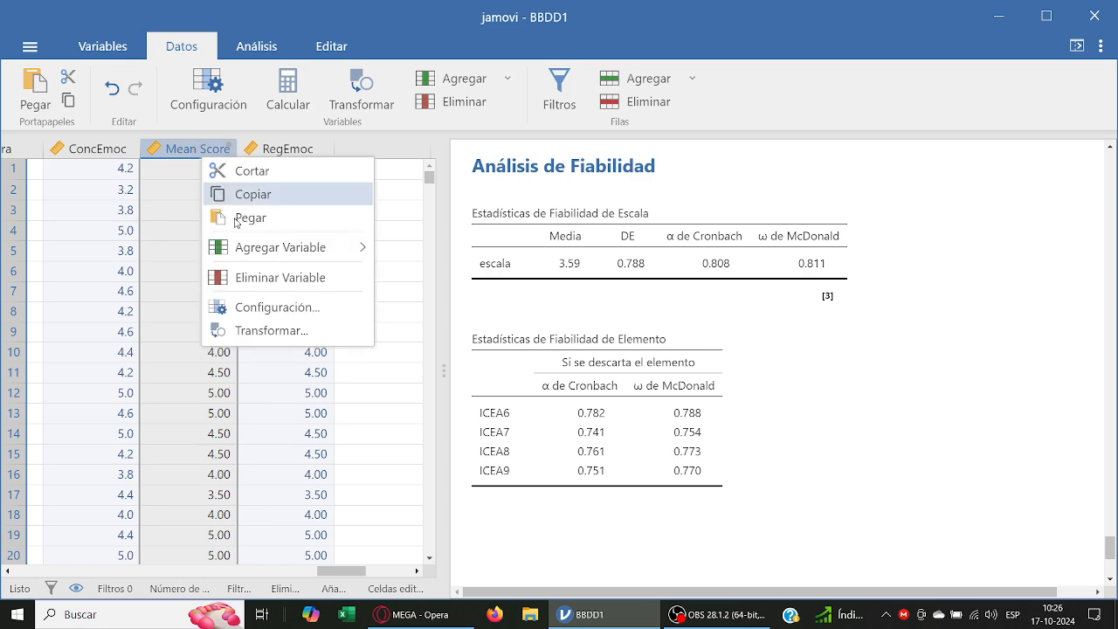
click(251, 278)
click(489, 158)
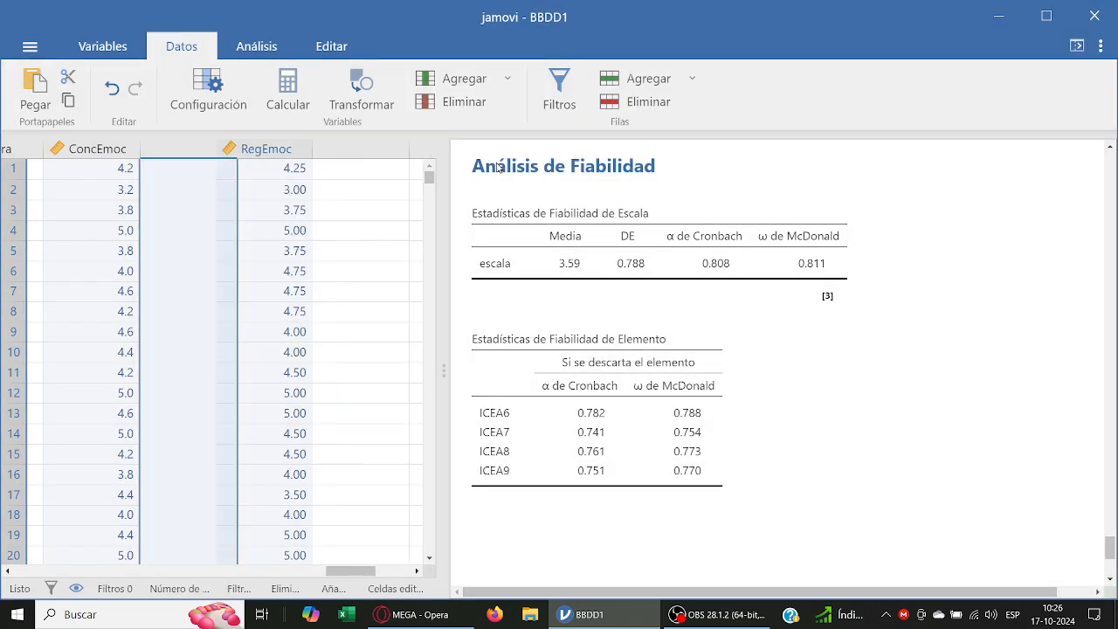
Step: Add a computed variable in the empty column after RegEmoc and name it AutEmoc
click(303, 148)
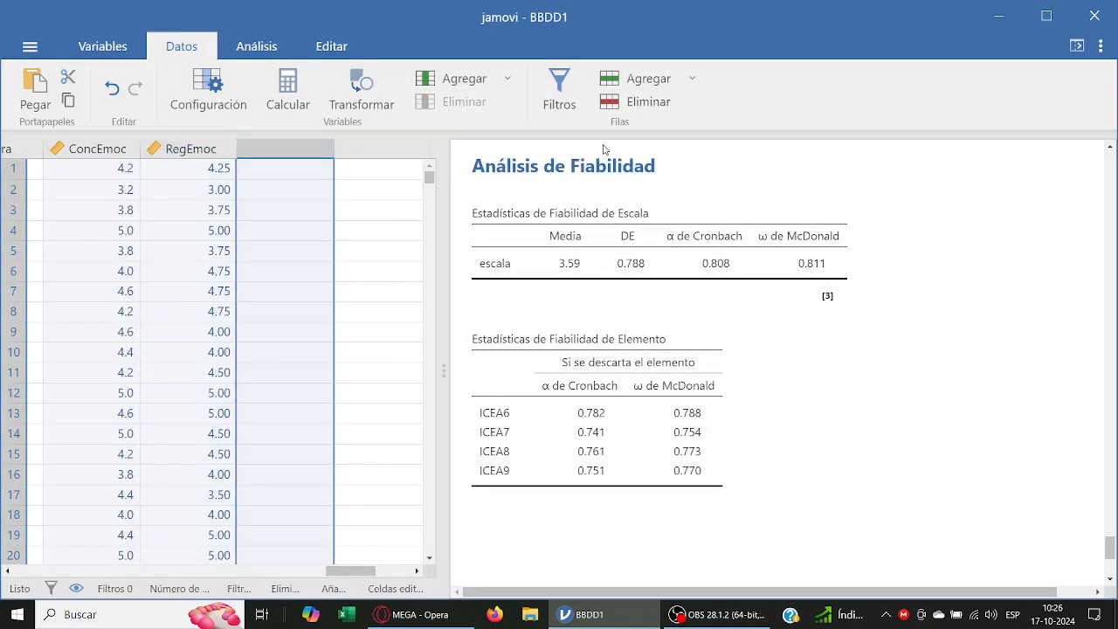
click(287, 88)
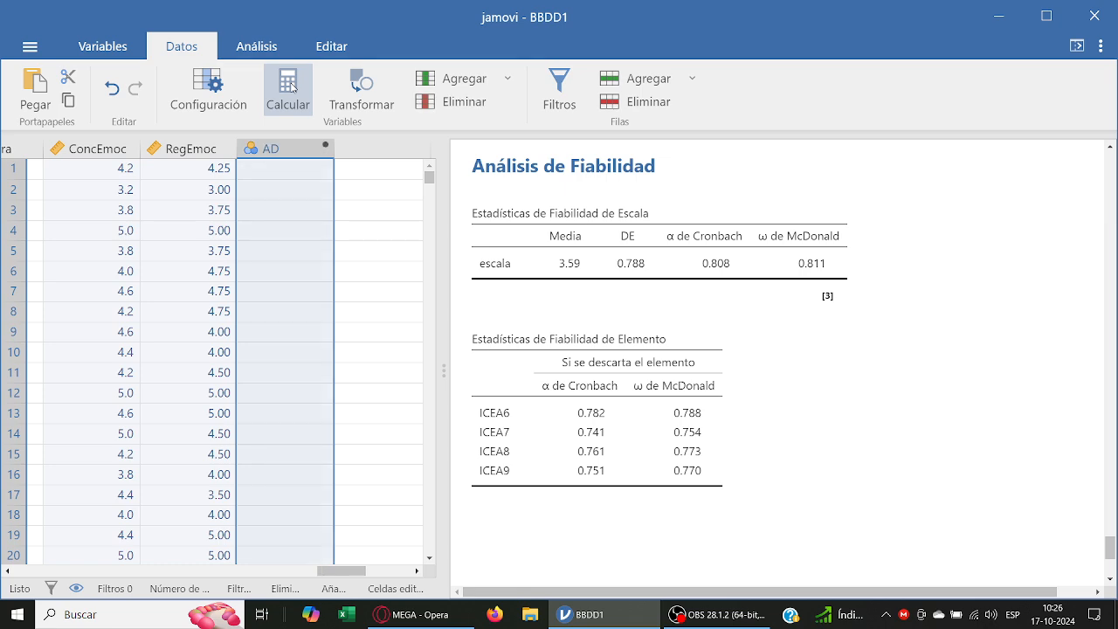
double_click(307, 150)
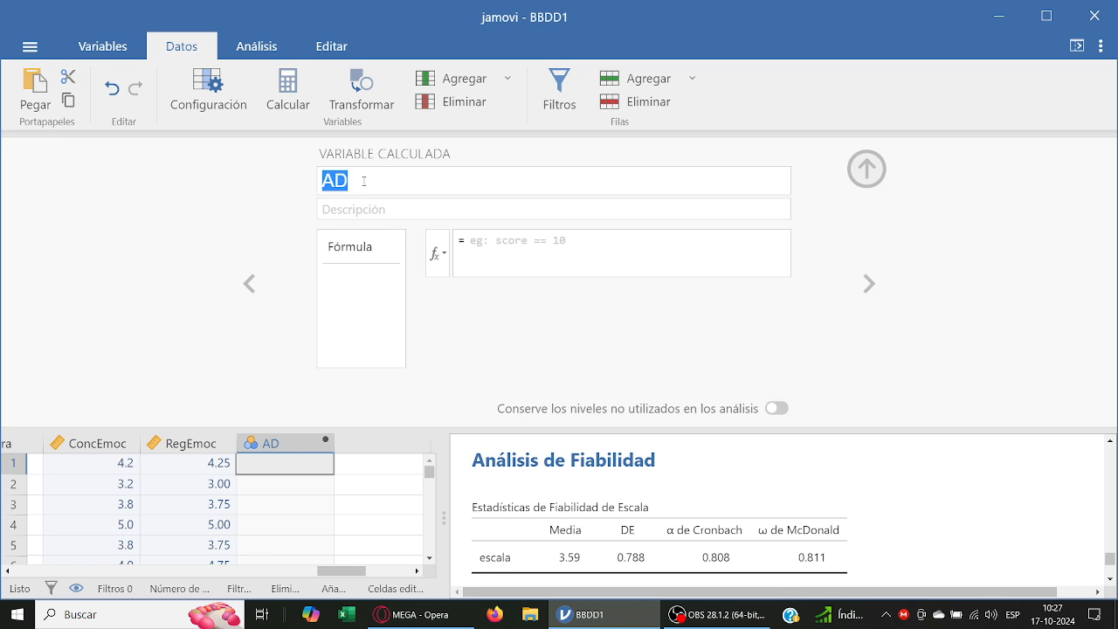
text(A8t)
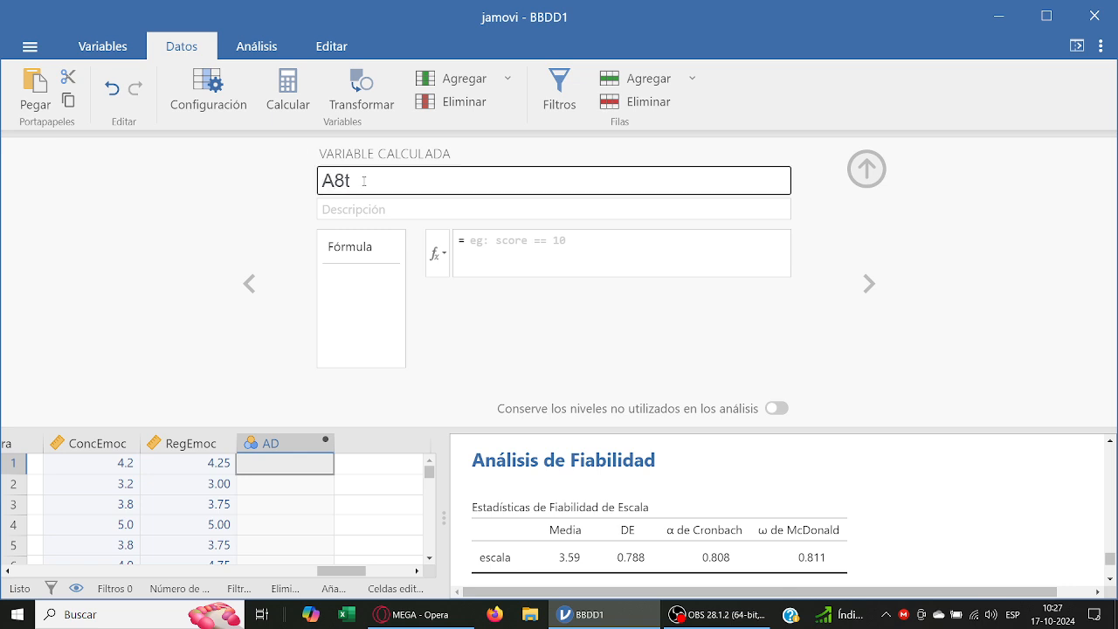
key(BackSpace)
key(BackSpace)
text(utN)
key(BackSpace)
text(Emoc)
Step: Look up the MEAN function for the AutEmoc formula and begin the formula with MEAN(
click(511, 240)
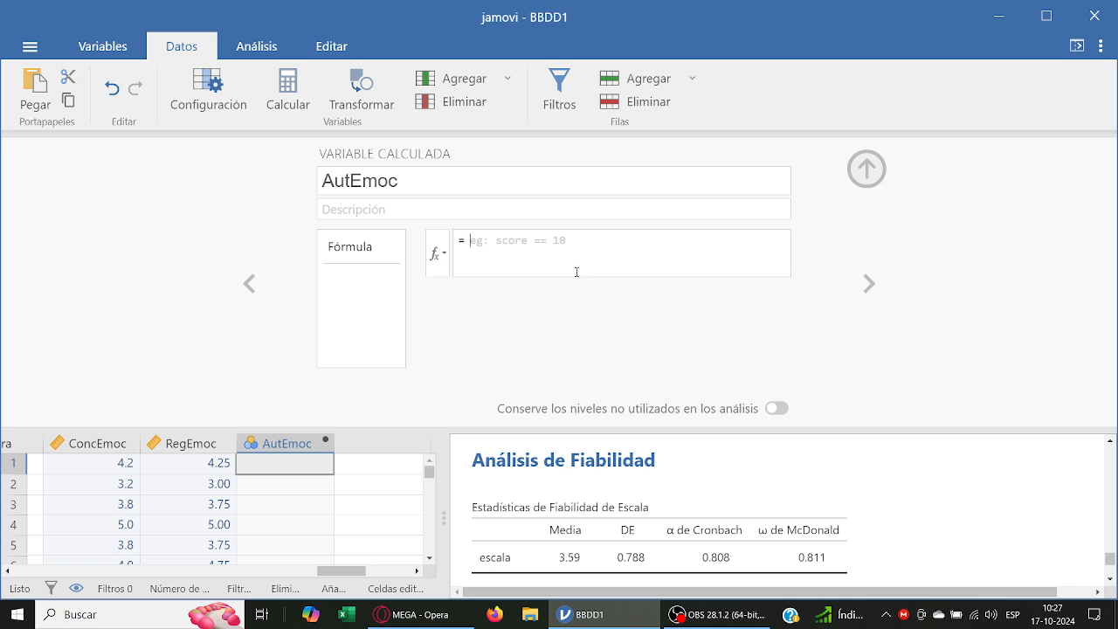
click(438, 257)
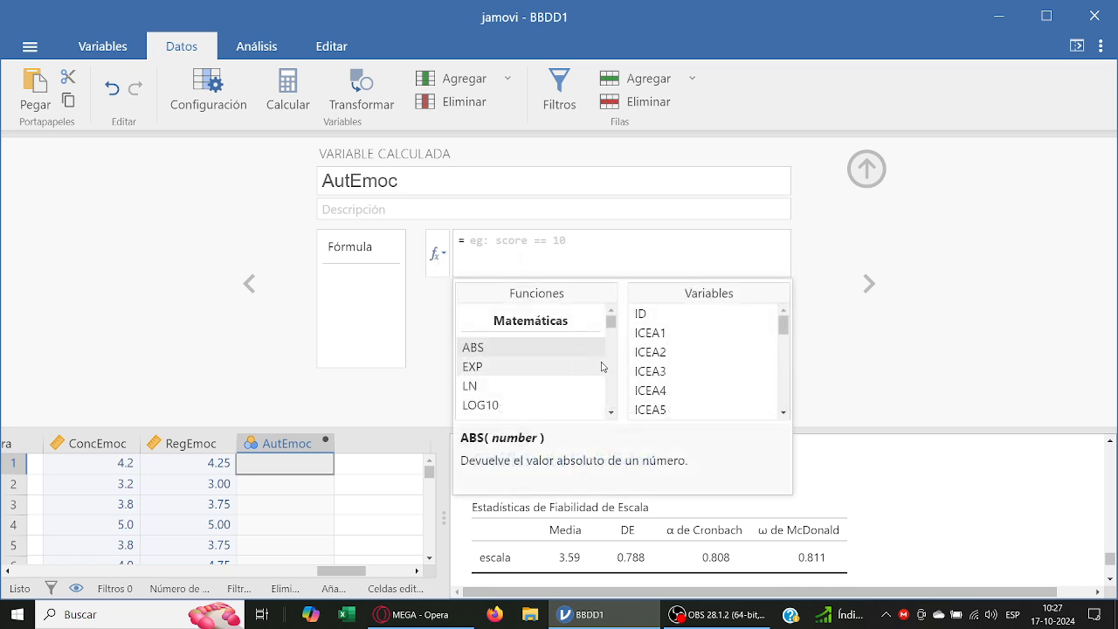
click(611, 412)
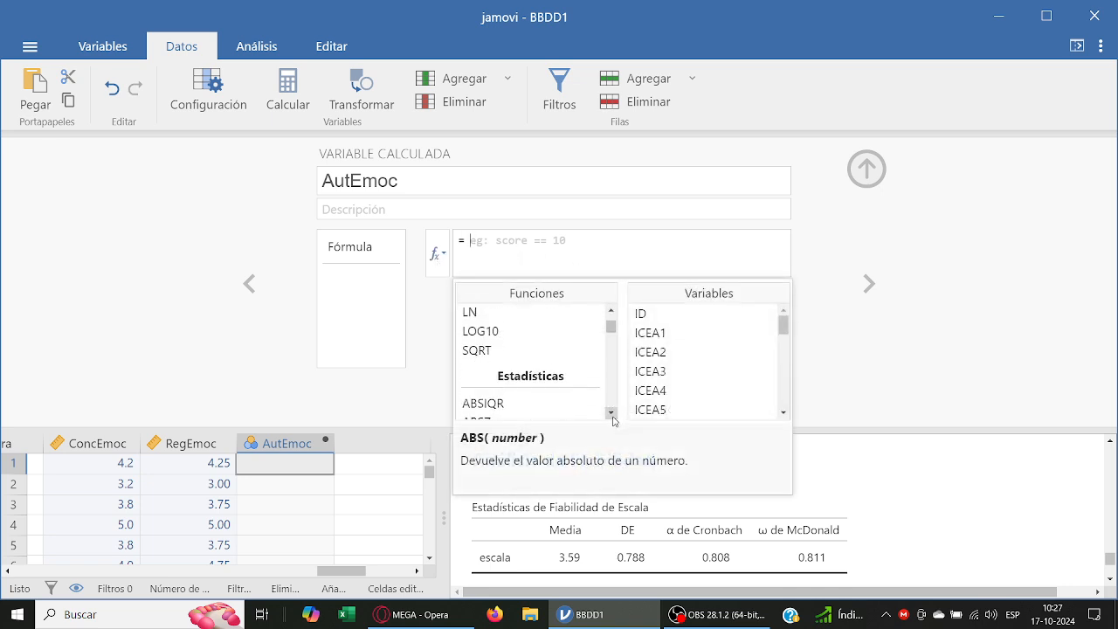
click(612, 414)
click(612, 414)
click(611, 414)
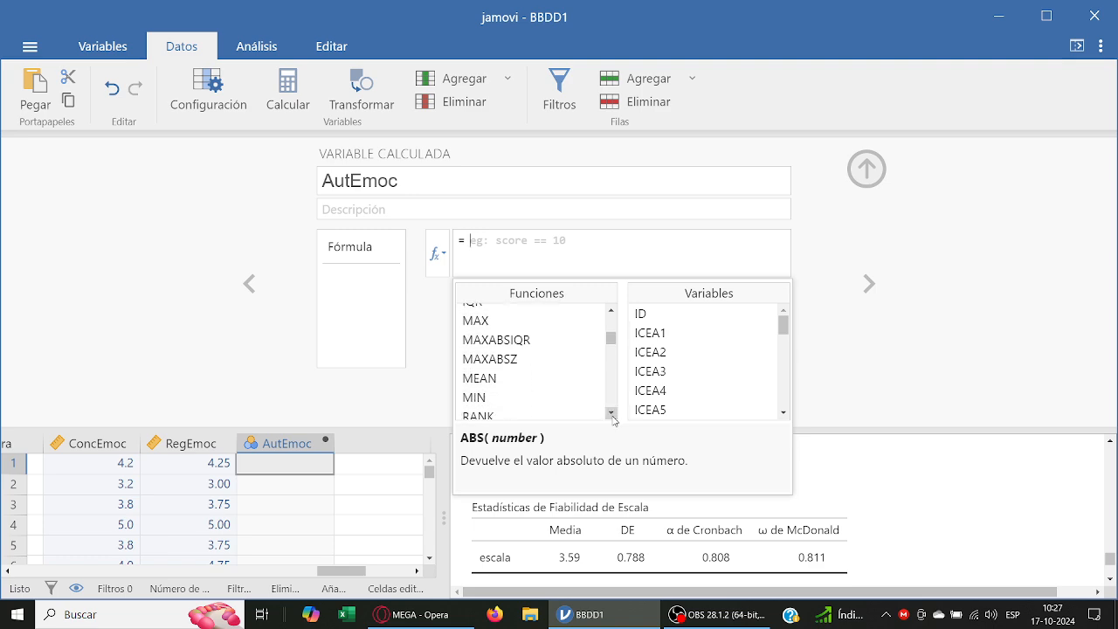
click(611, 414)
click(526, 350)
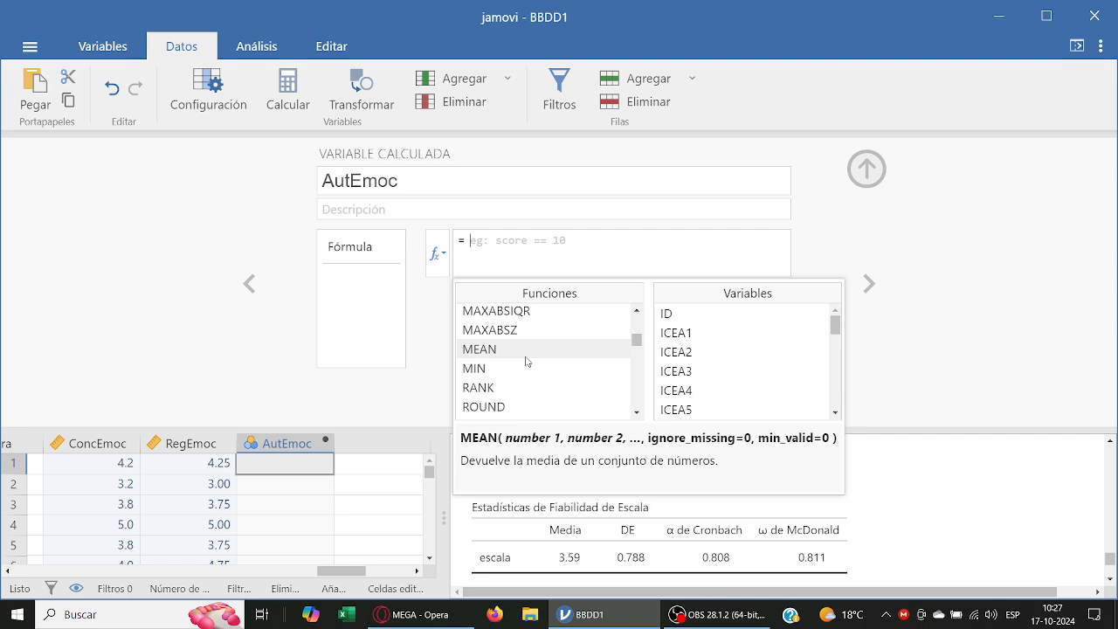
click(528, 361)
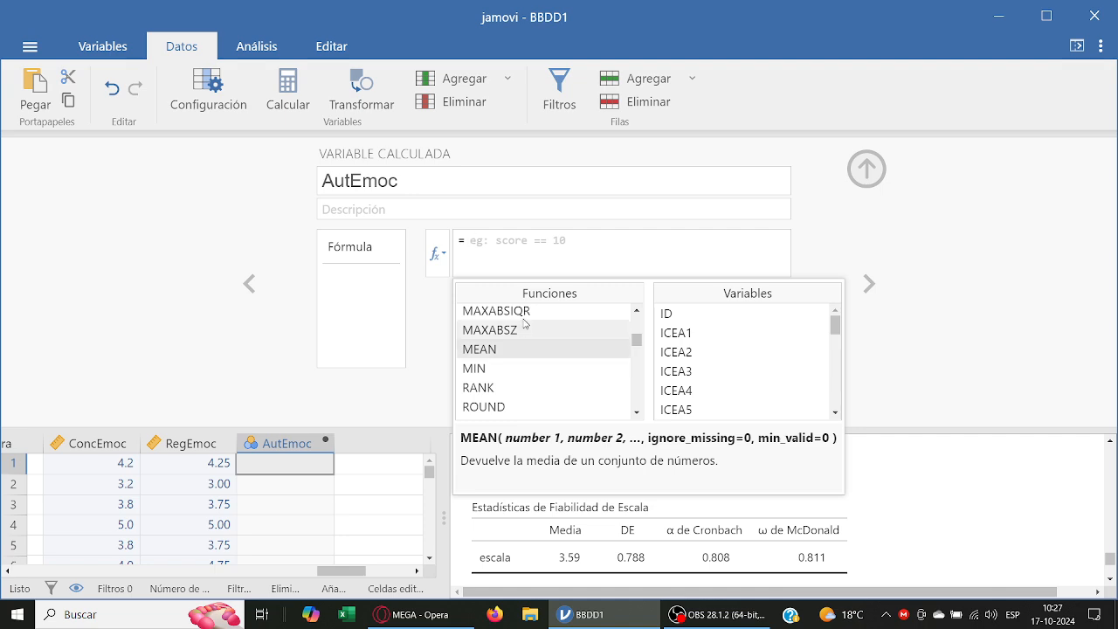
click(546, 253)
text(MEA)
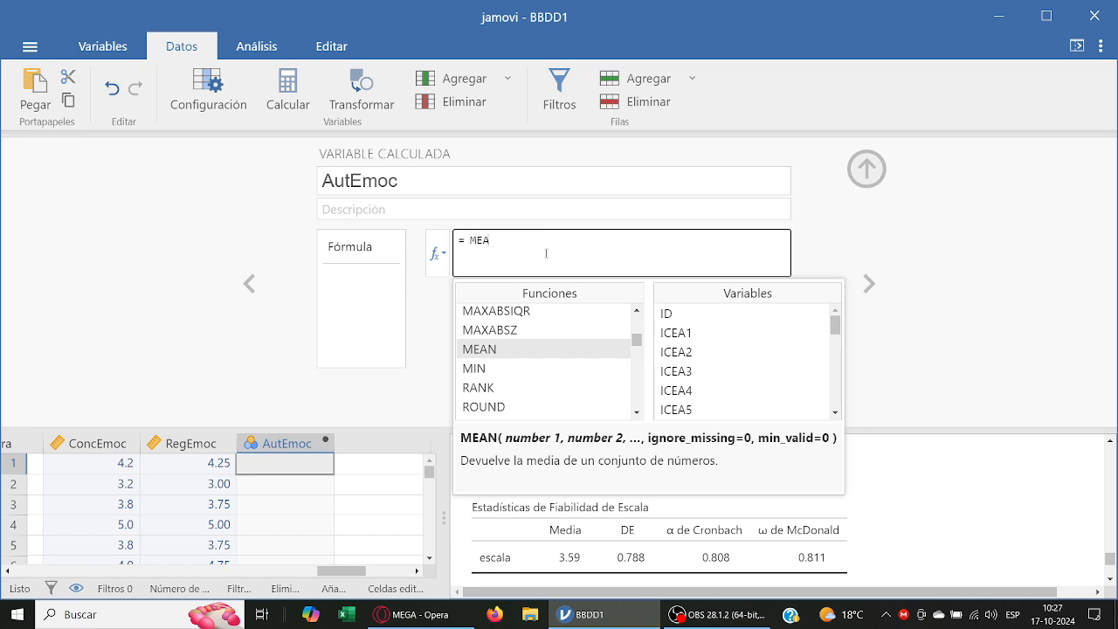
text(N()
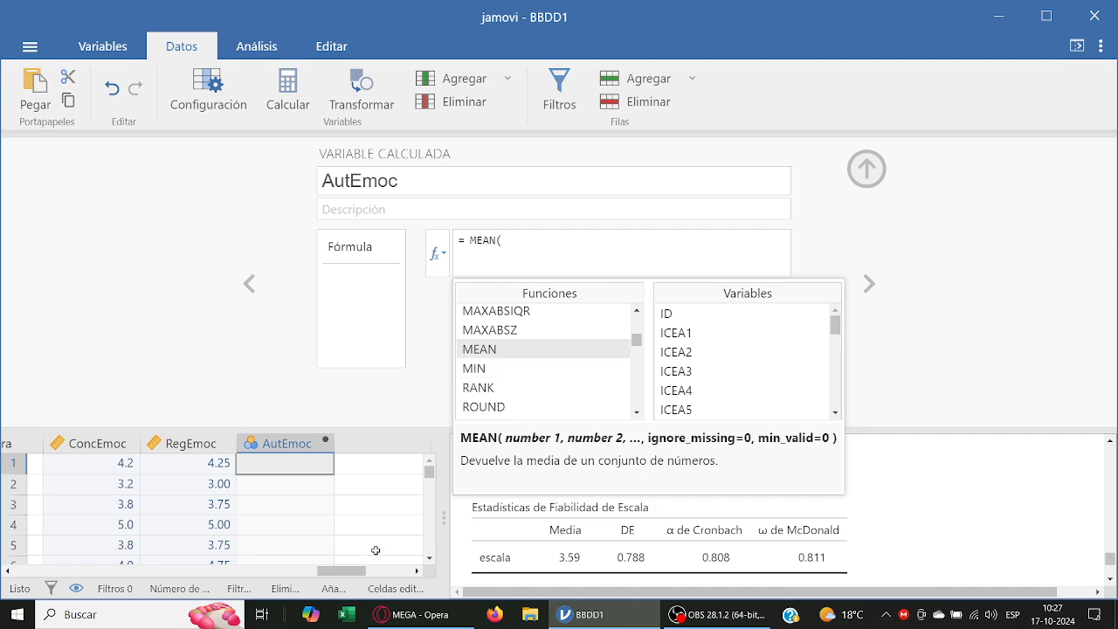
Step: Complete the AutEmoc formula as MEAN(ICEA10,ICEA11,ICEA12,ICEA13,ICEA14), apply it and close the variable settings
click(835, 413)
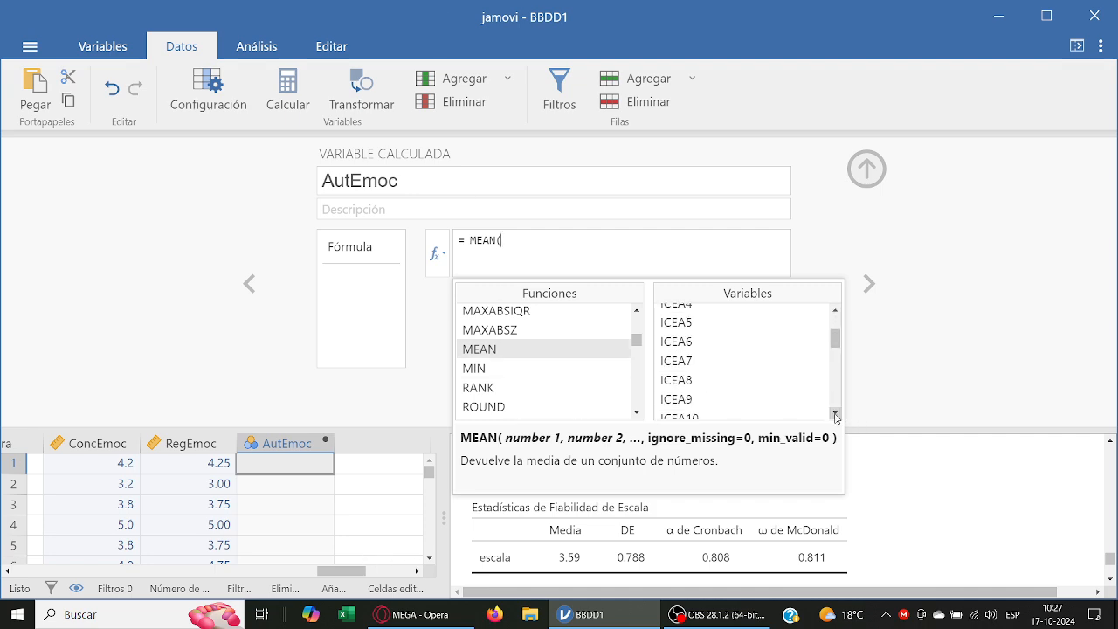
click(839, 416)
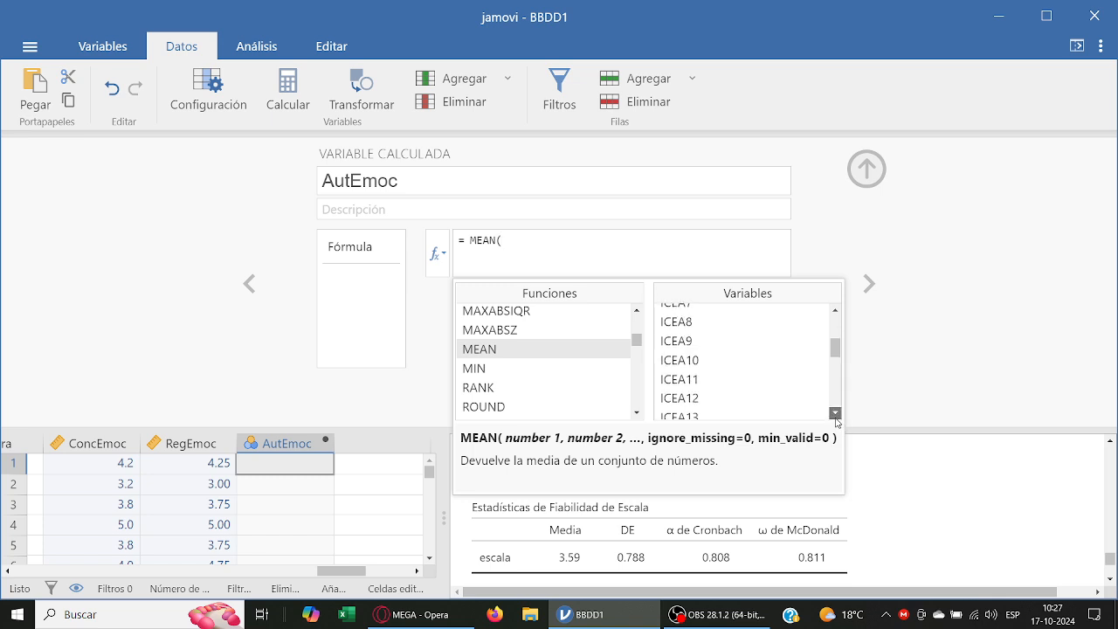
click(835, 413)
scroll(721, 323, up, 1)
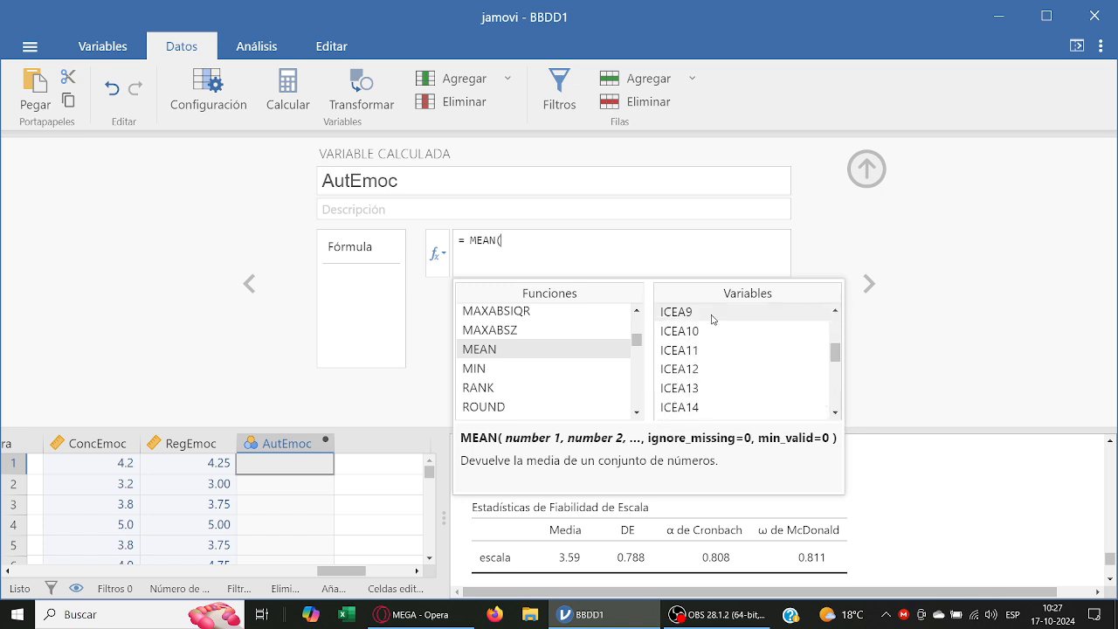
double_click(710, 333)
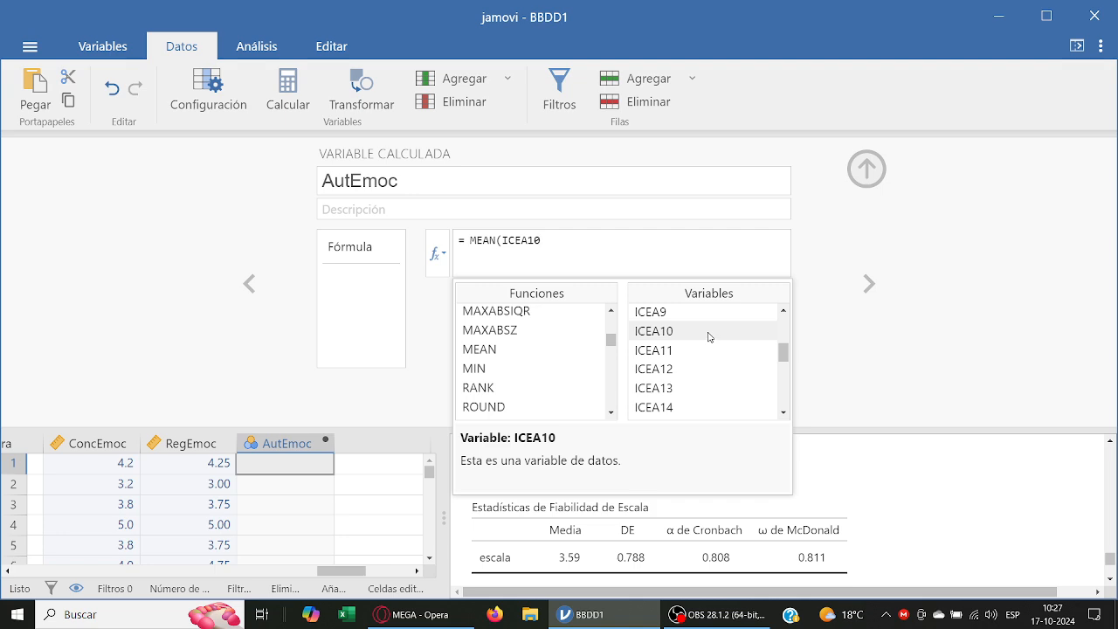
text(,)
double_click(696, 350)
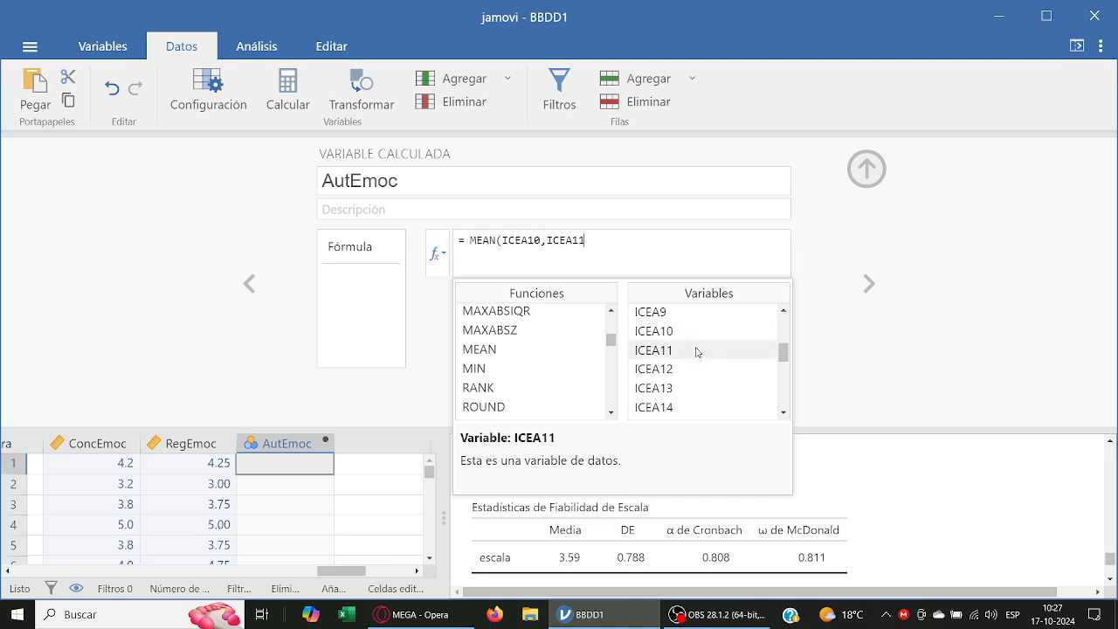
text(,)
click(697, 374)
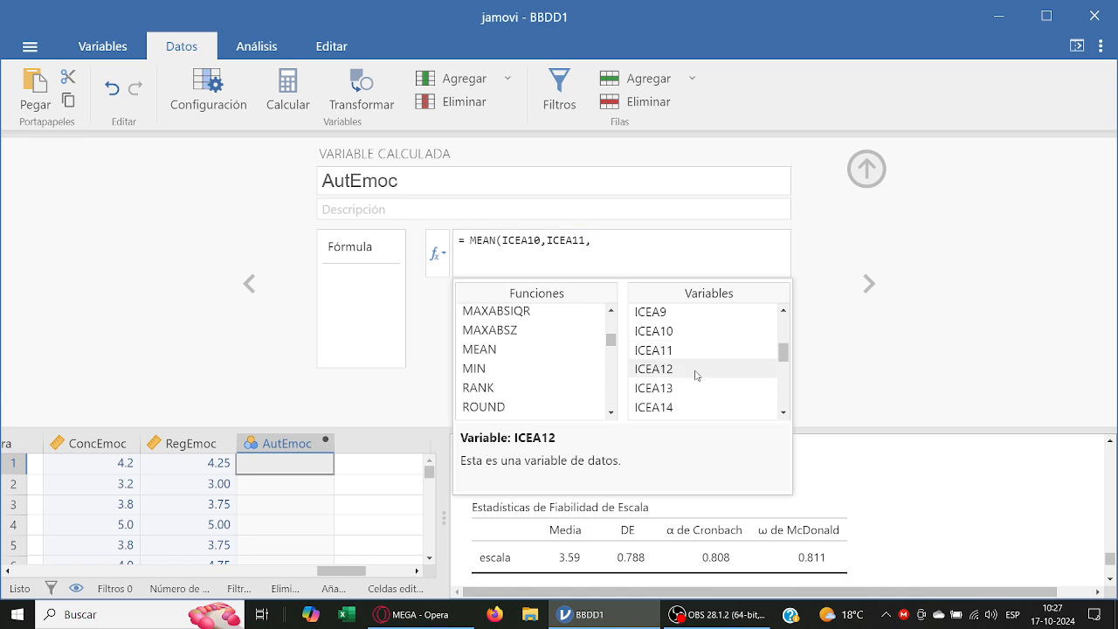
double_click(697, 374)
text(,)
double_click(697, 389)
text(,ICEA13,)
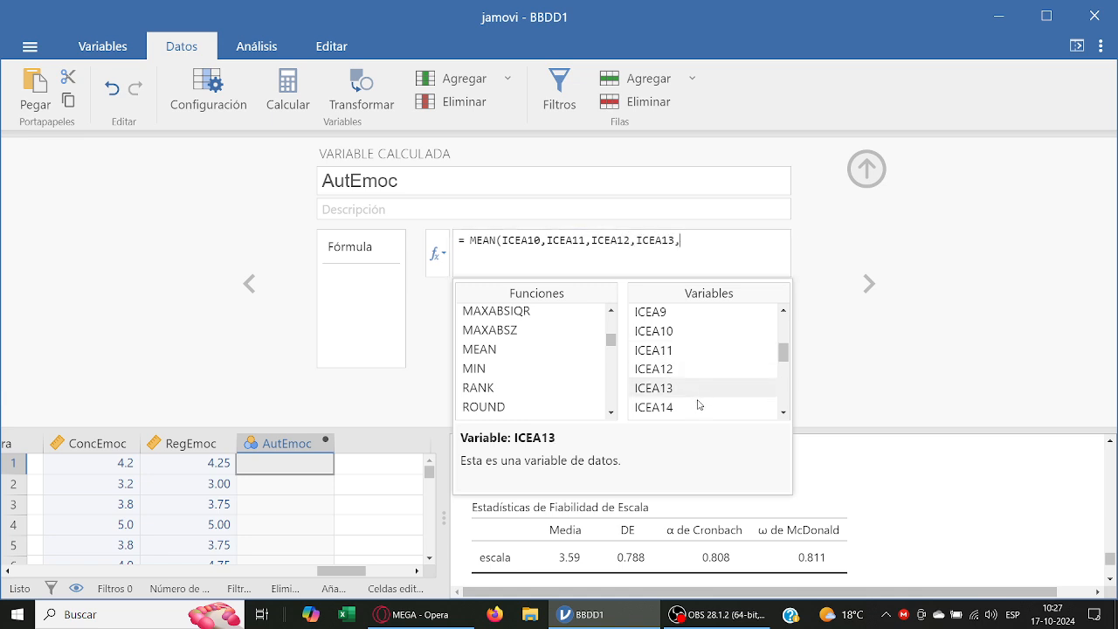
click(698, 407)
double_click(698, 407)
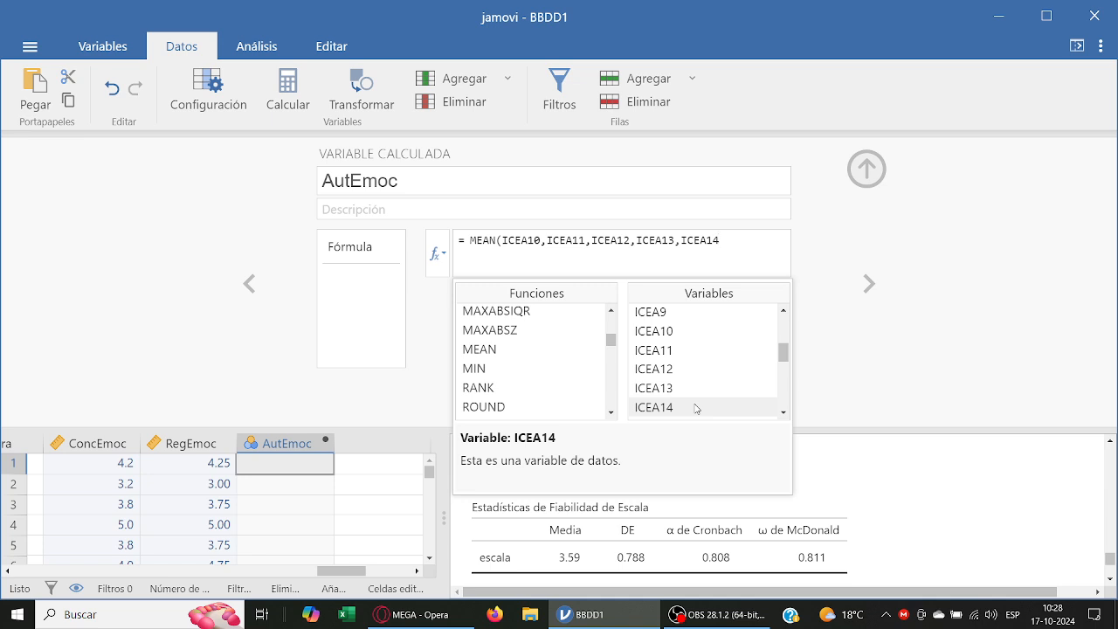
click(751, 246)
text())
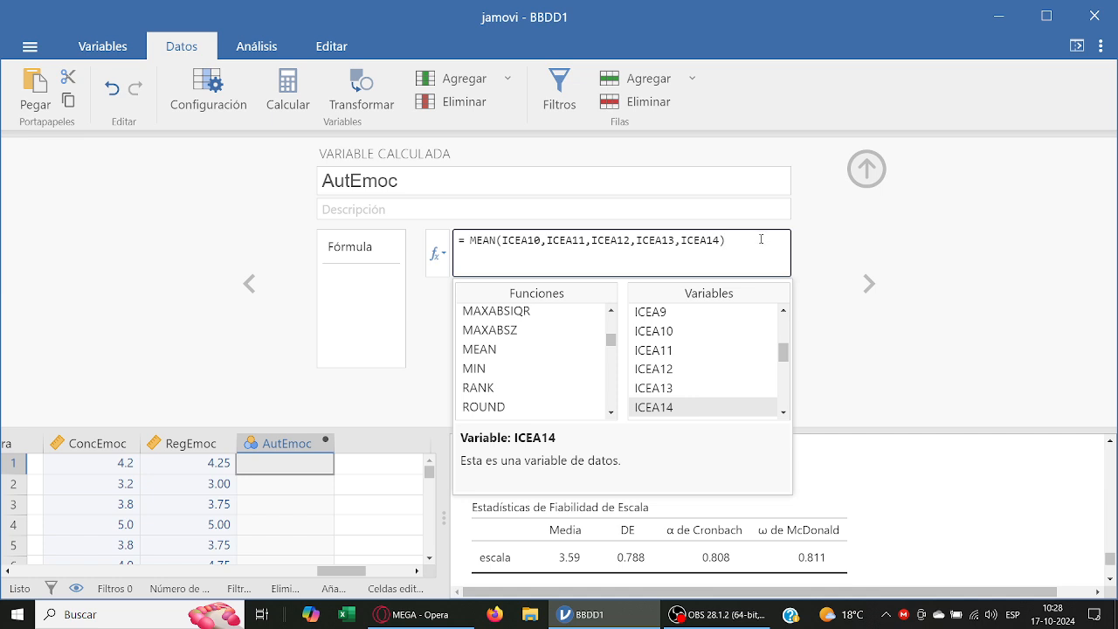
key(Return)
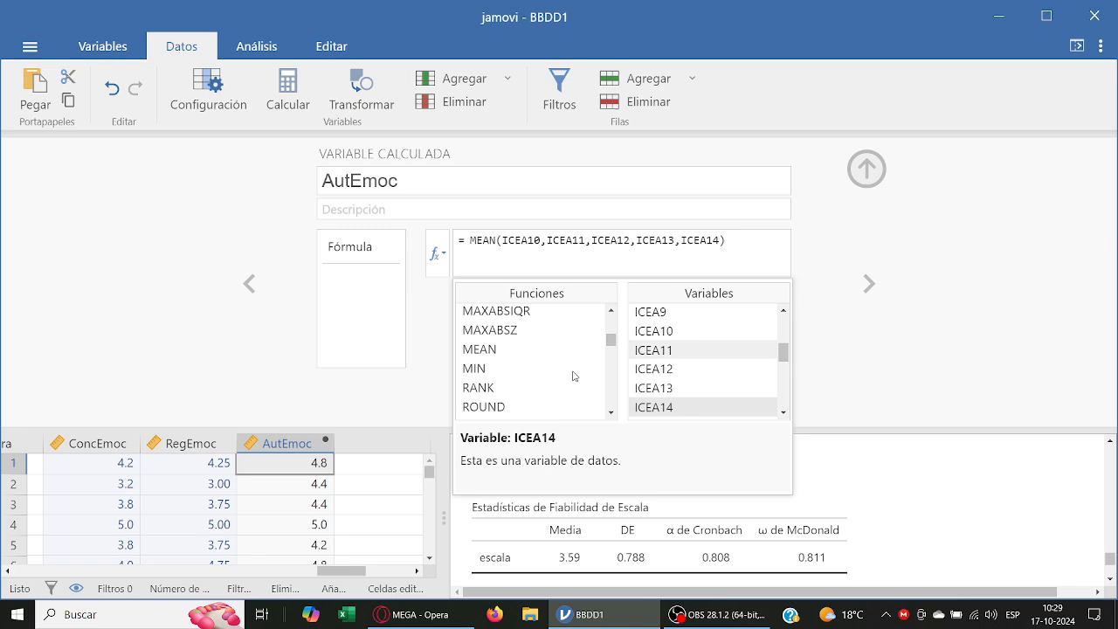
click(873, 179)
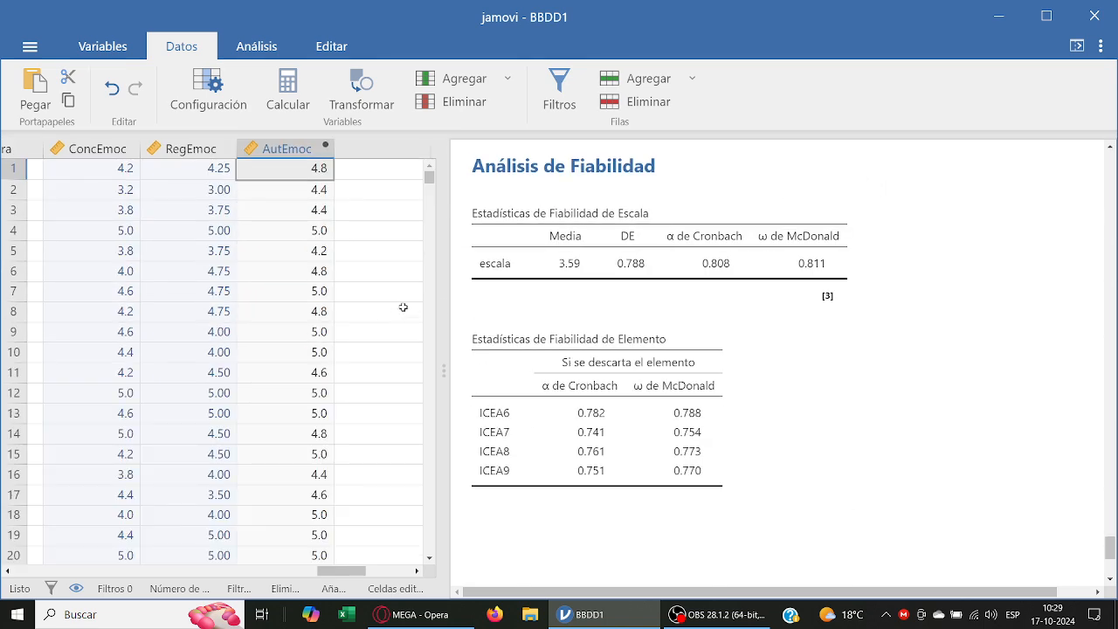
Step: Review the save options of the ICEA6 to ICEA9 reliability analysis and the formula of AutEmoc
click(259, 47)
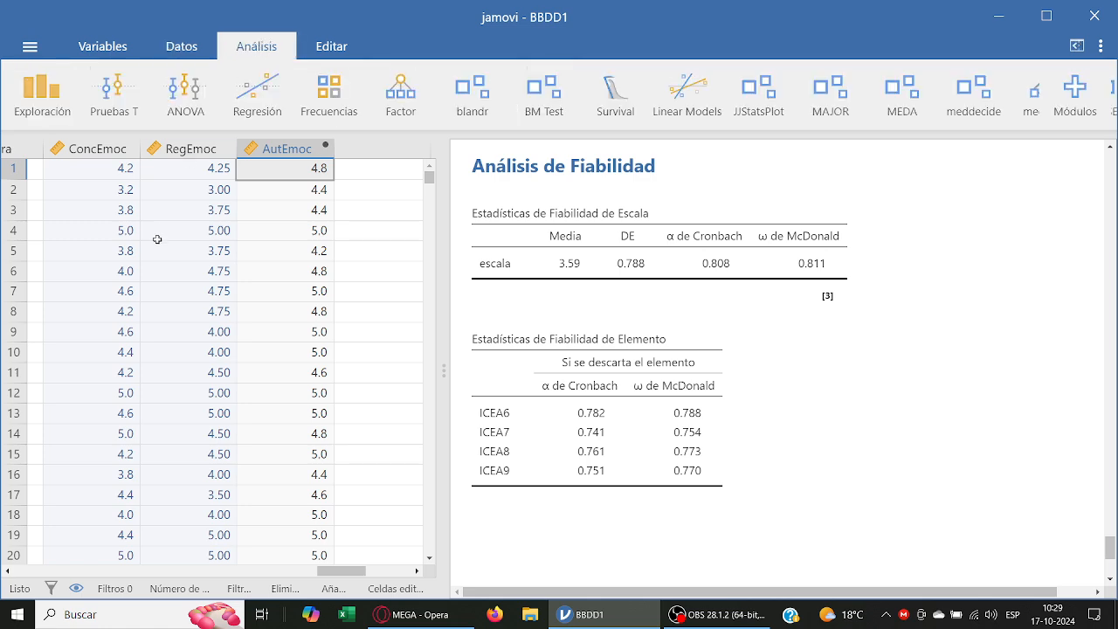
click(599, 439)
scroll(349, 489, down, 3)
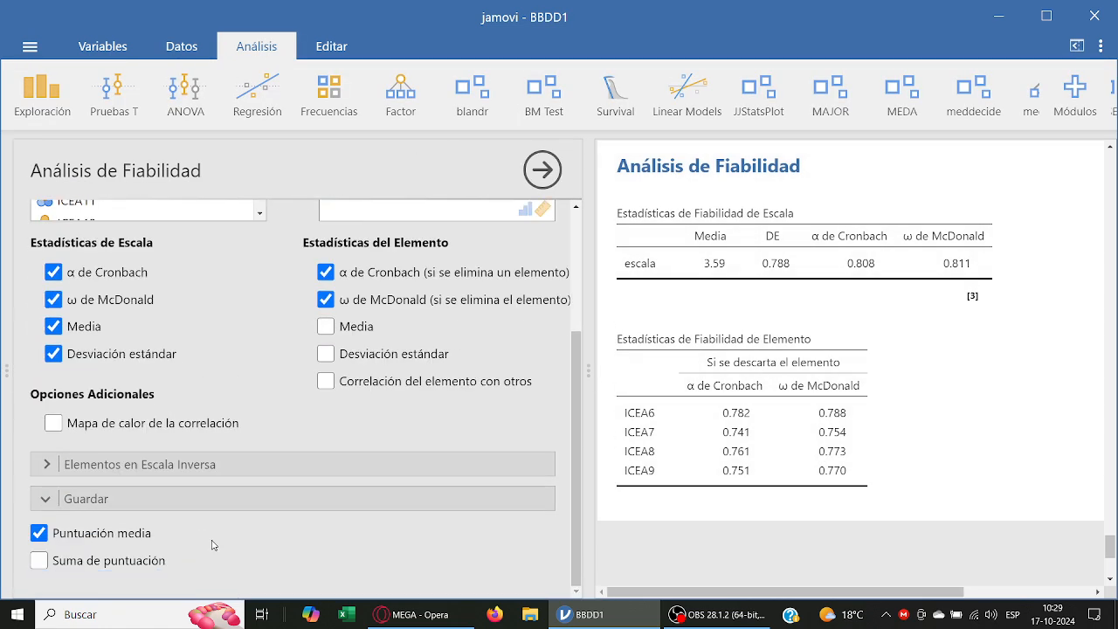
click(147, 533)
click(182, 46)
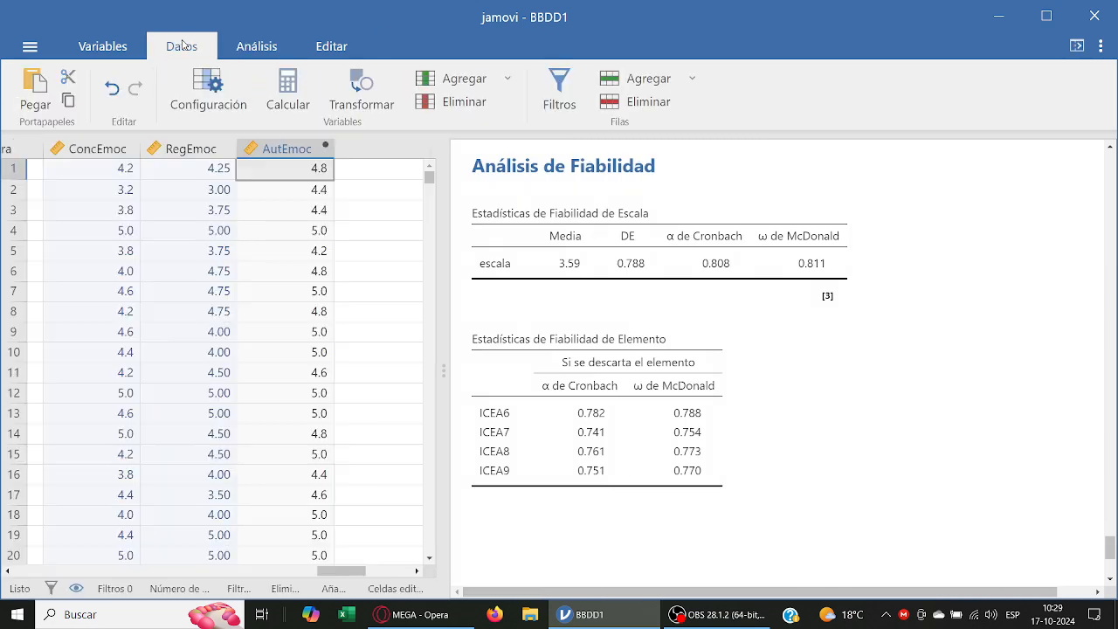
double_click(288, 148)
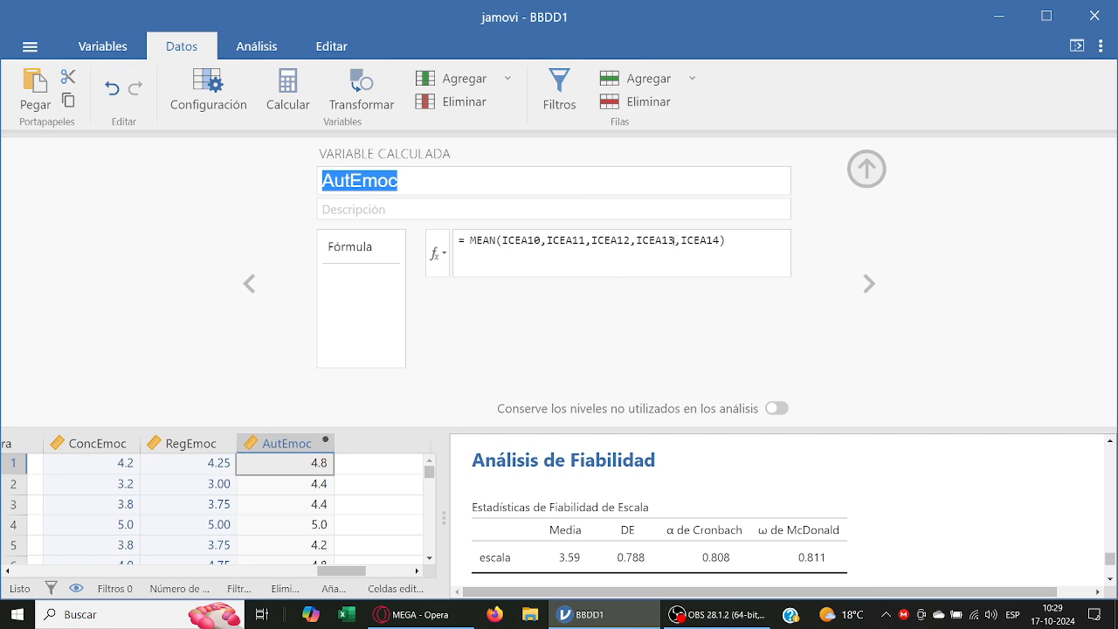
click(866, 168)
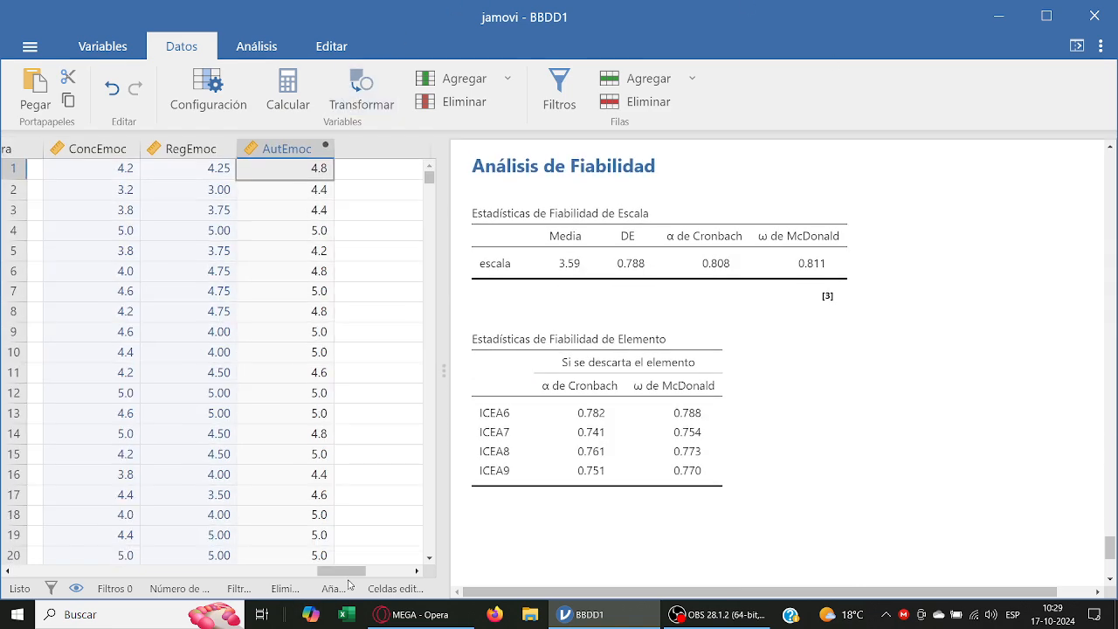
drag(352, 572, 359, 571)
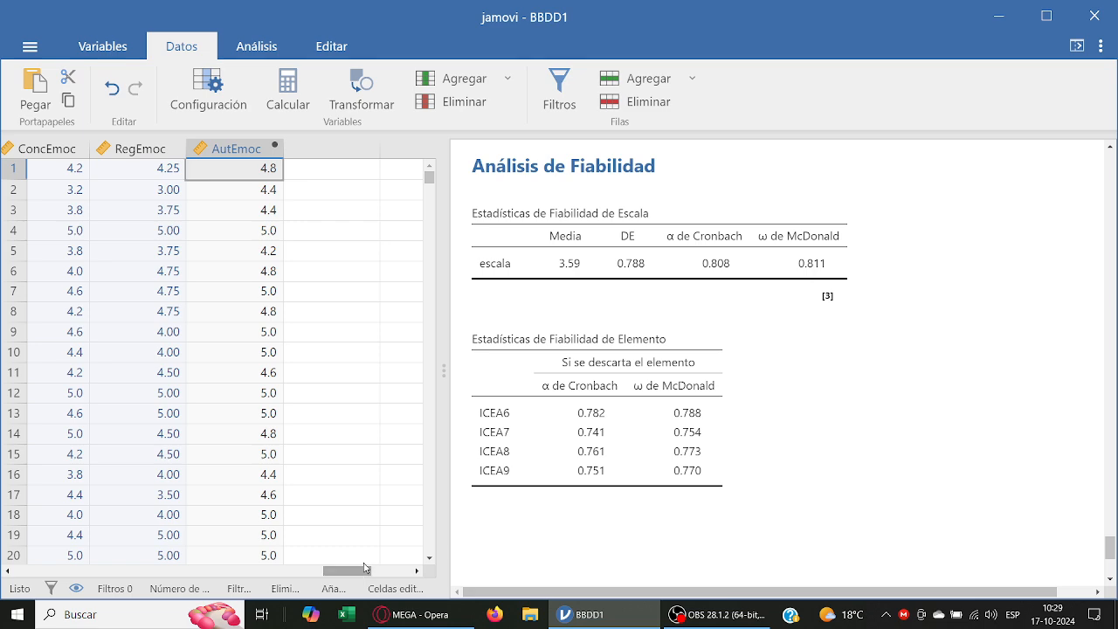
Step: Turn off saving the mean score (Puntuación media) in the ICEA6 to ICEA9 reliability analysis
click(532, 410)
click(133, 529)
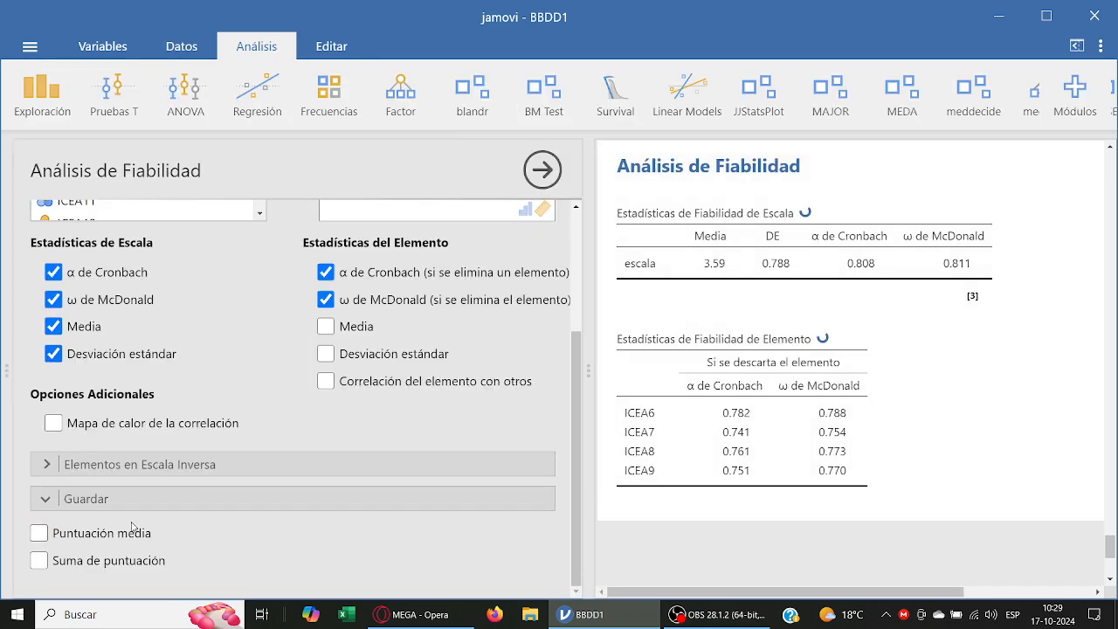
scroll(157, 489, up, 1)
scroll(182, 458, down, 1)
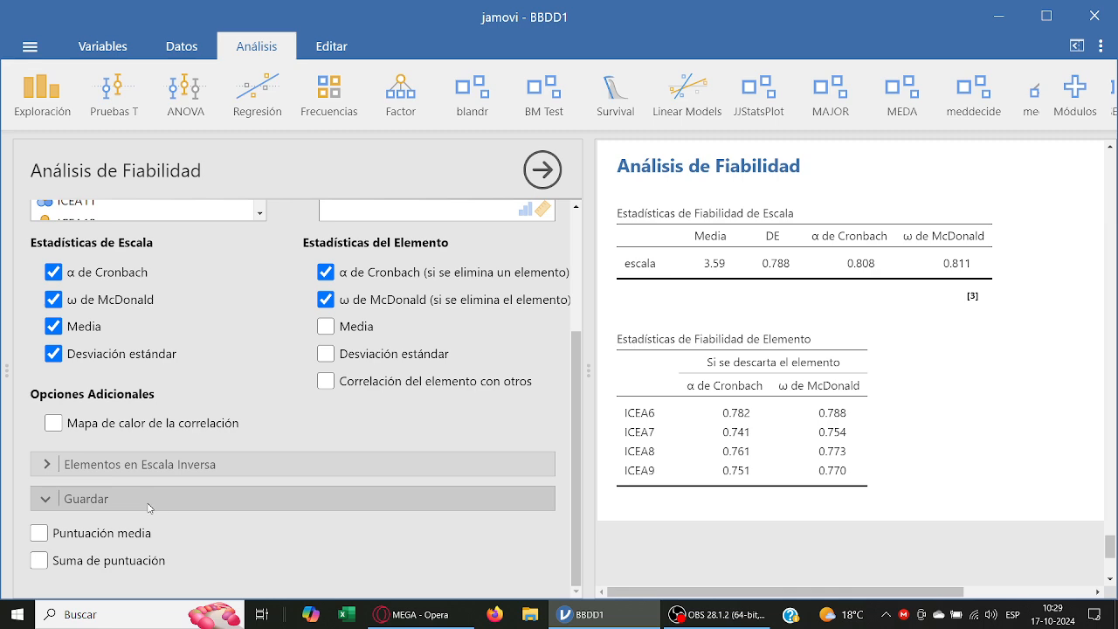
scroll(148, 507, up, 3)
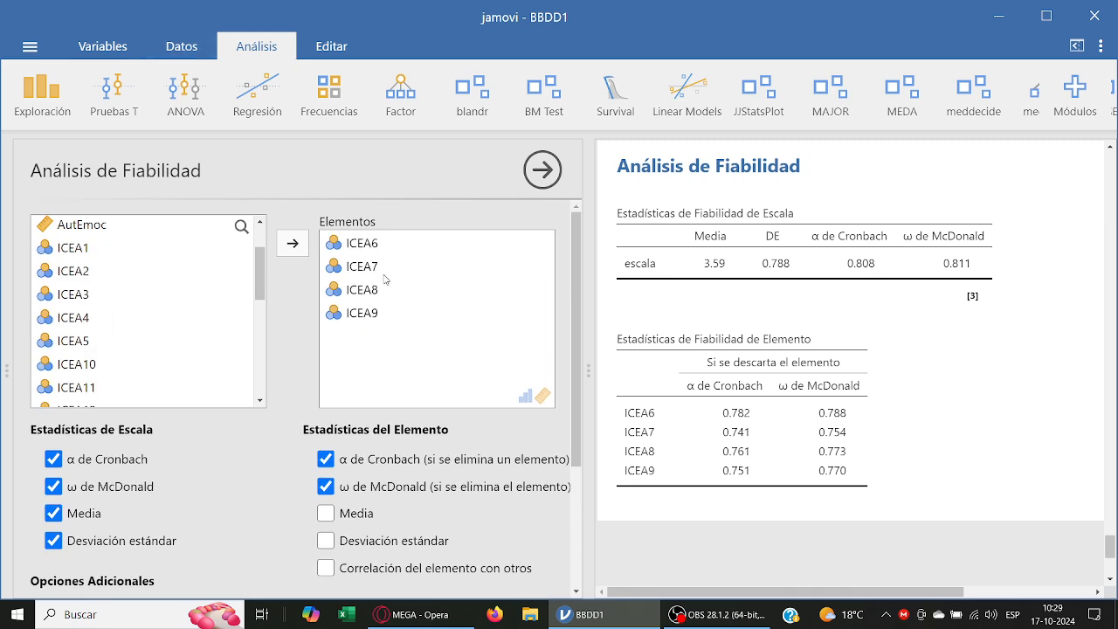
Step: Reopen the reliability analysis and remove ICEA6 to ICEA9 from its items
click(270, 49)
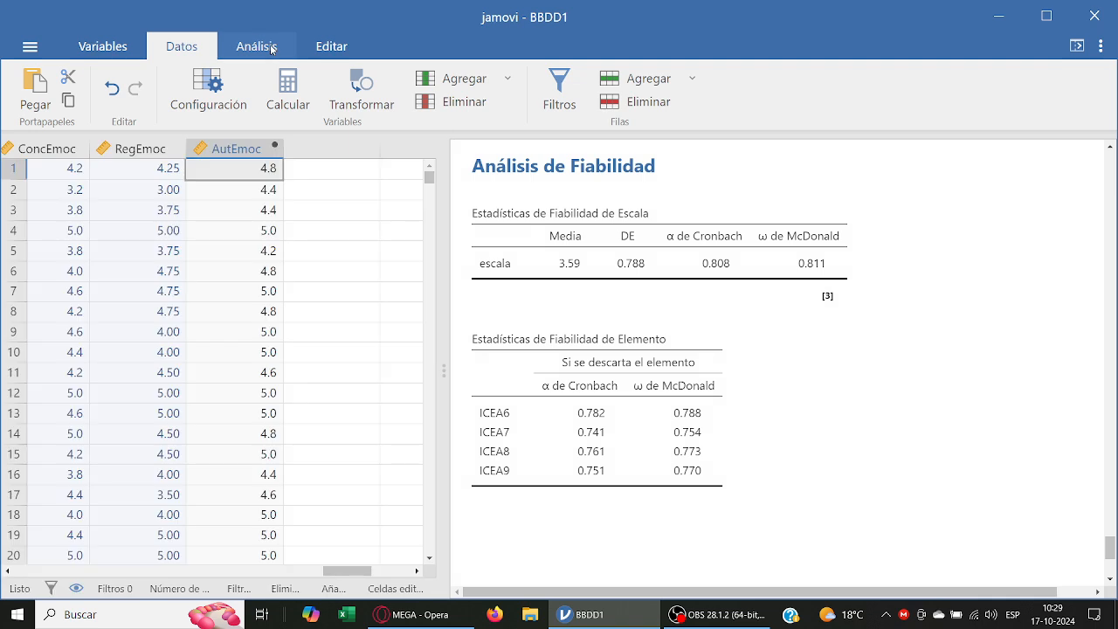
click(269, 49)
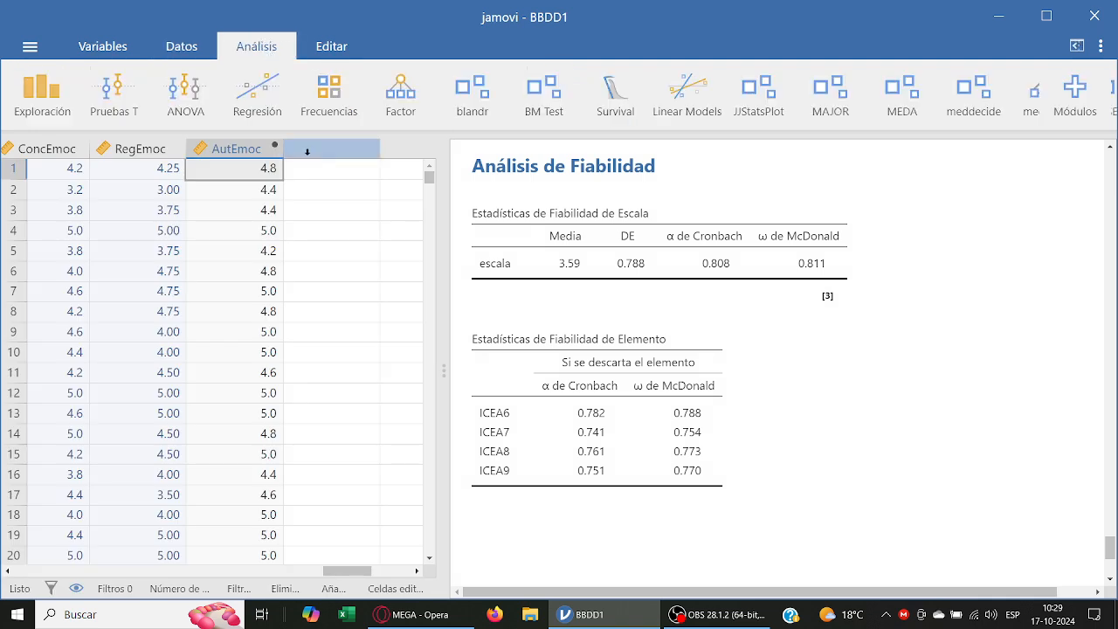
click(601, 405)
shift+click(373, 314)
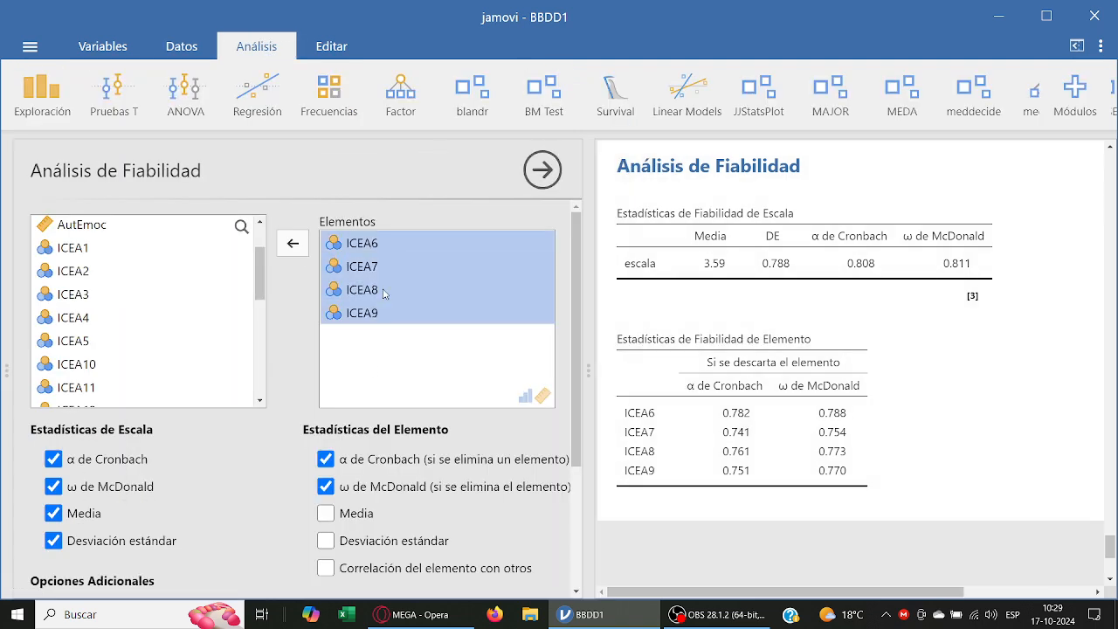
drag(386, 295, 165, 320)
Step: Add ICEA15 to ICEA19 to the reliability items and turn on saving the mean score (Puntuación media)
scroll(97, 360, down, 3)
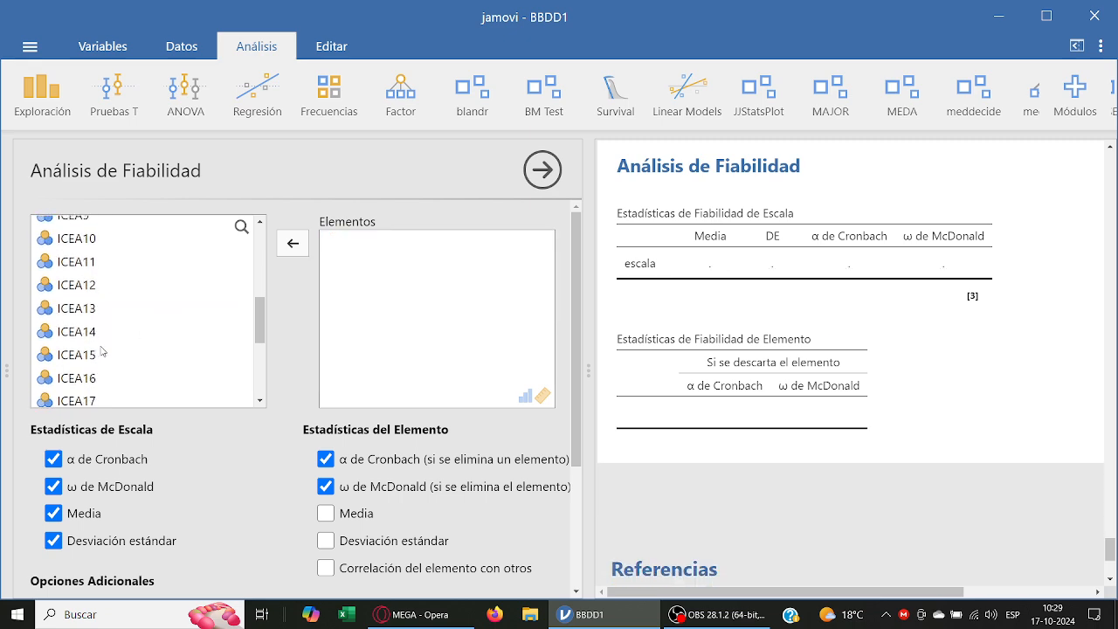
click(103, 374)
click(100, 358)
scroll(110, 362, down, 2)
shift+click(110, 374)
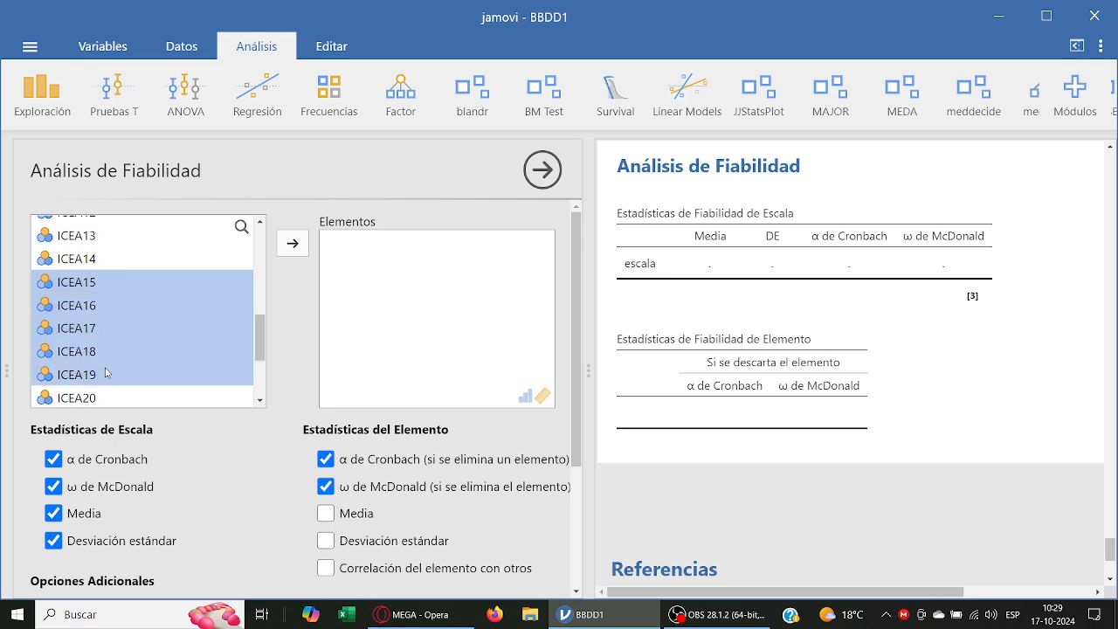
click(293, 242)
scroll(133, 524, down, 4)
click(133, 536)
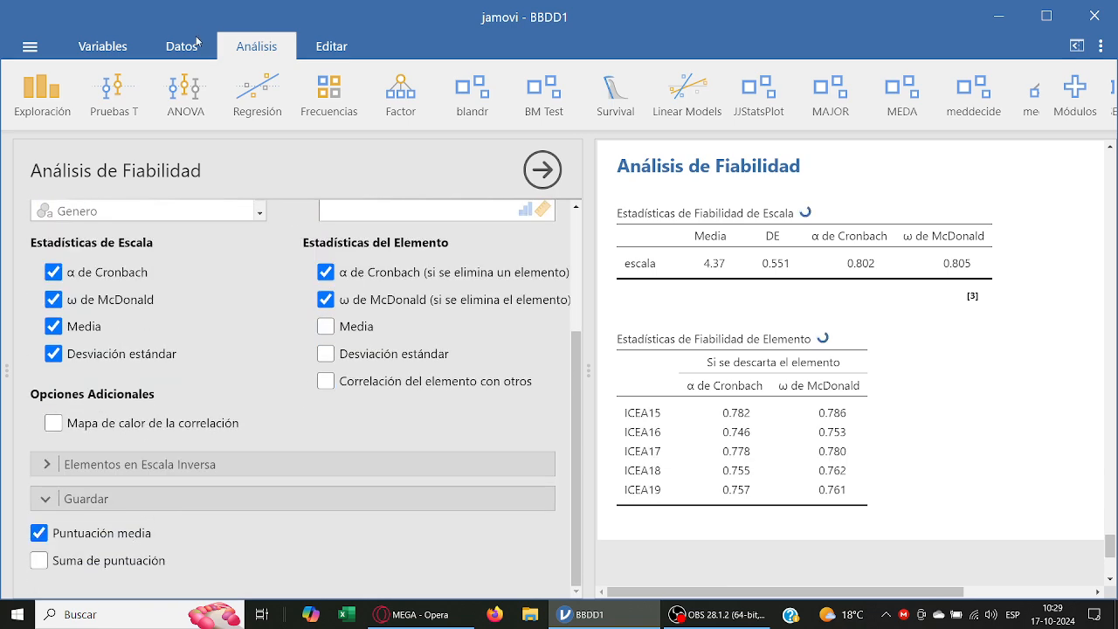
Step: Copy the Mean Score column of ICEA15 to ICEA19 into the empty data column beside it
click(182, 47)
click(364, 150)
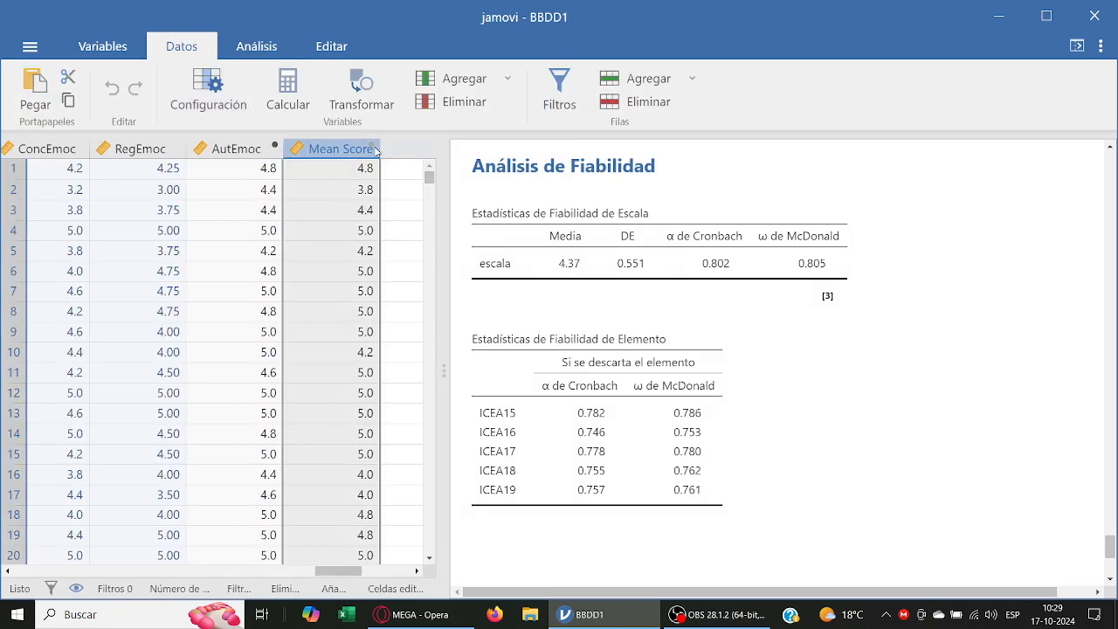
right_click(387, 154)
click(407, 210)
Step: Rename the pasted copy of the mean score as CompSoc and close the variable settings
double_click(354, 150)
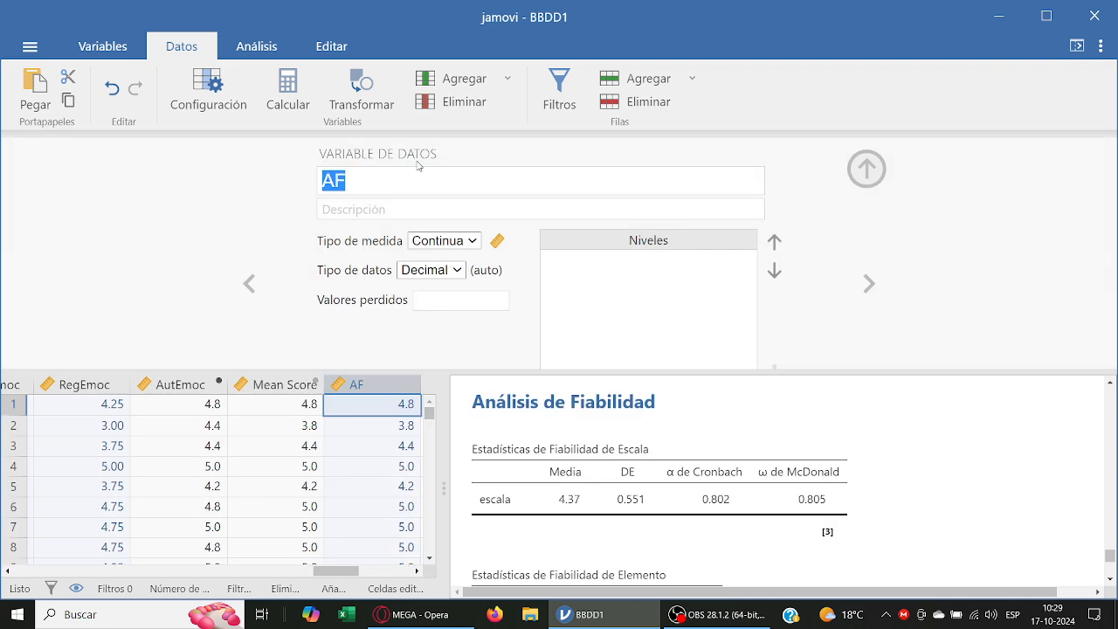
text(CompSoc4)
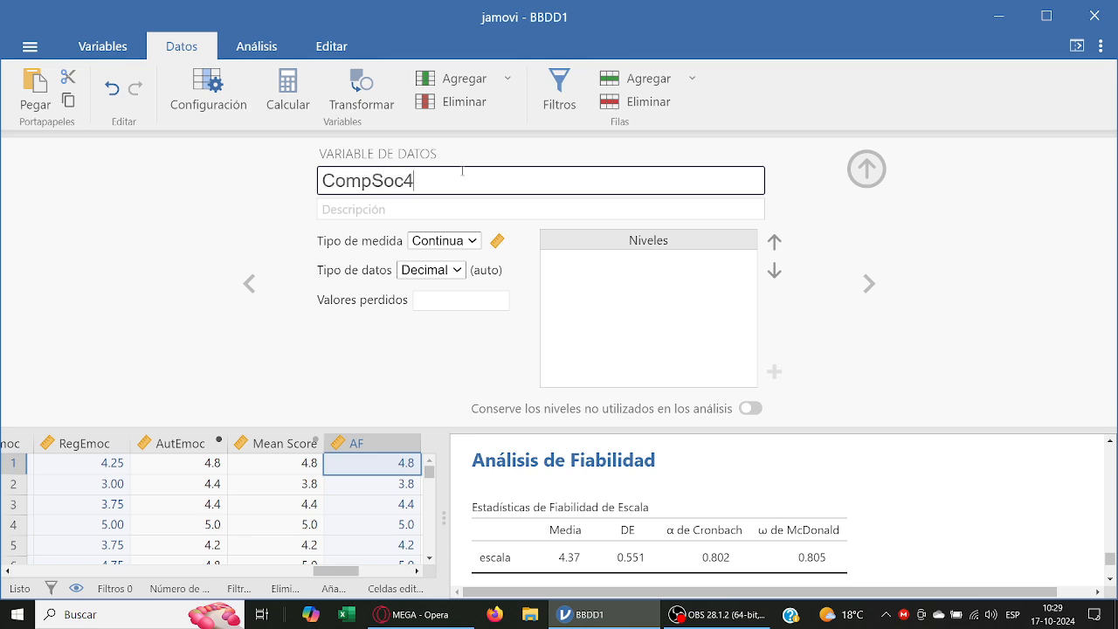
key(BackSpace)
key(Return)
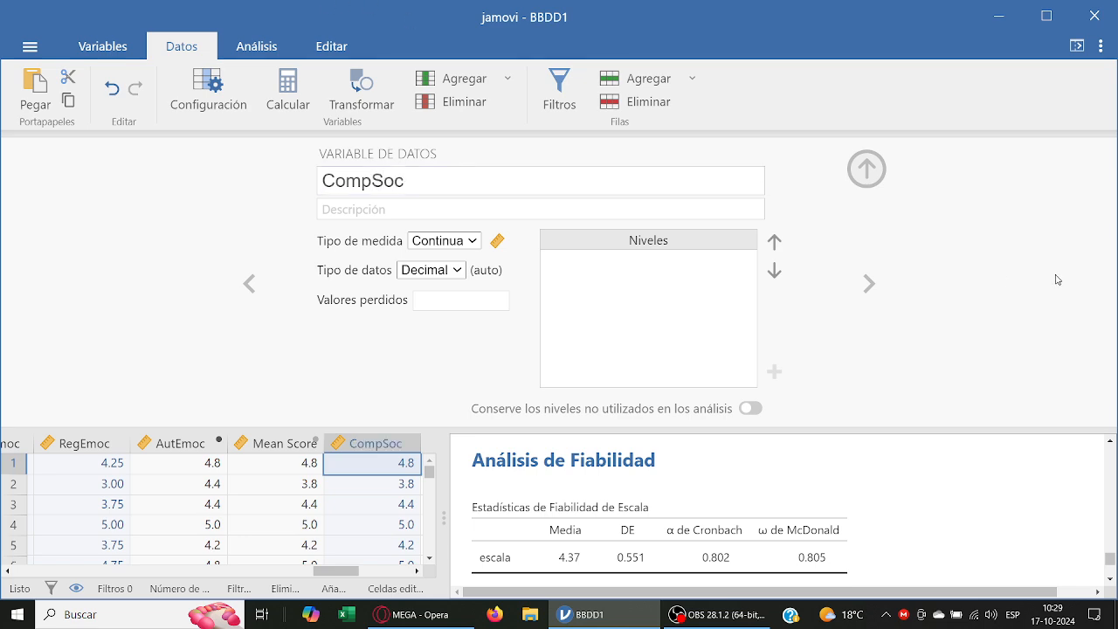
click(867, 168)
Step: Replace ICEA15 to ICEA19 with ICEA20 to ICEA23 in the reliability analysis, keeping the mean score saved
click(524, 214)
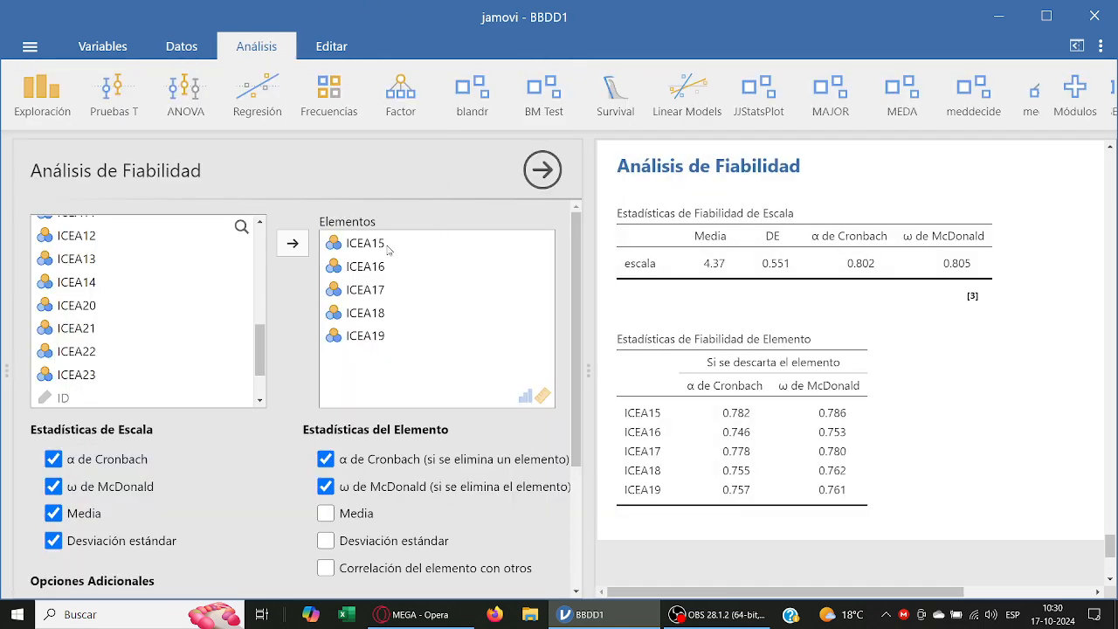
click(389, 250)
shift+click(393, 335)
drag(393, 334, 128, 324)
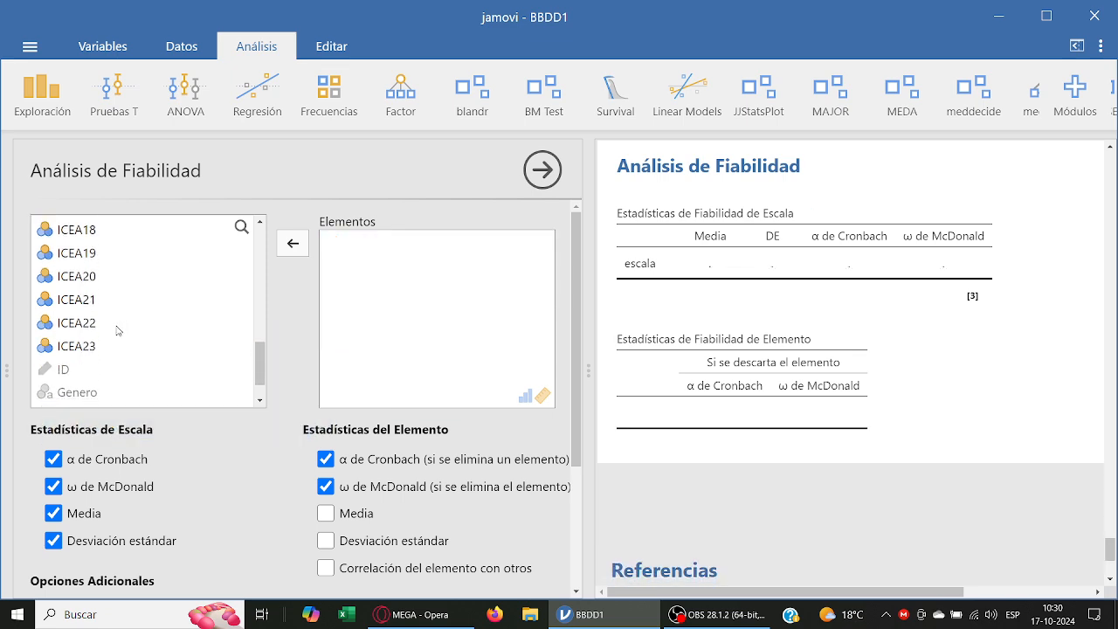
click(120, 278)
shift+click(123, 348)
click(293, 243)
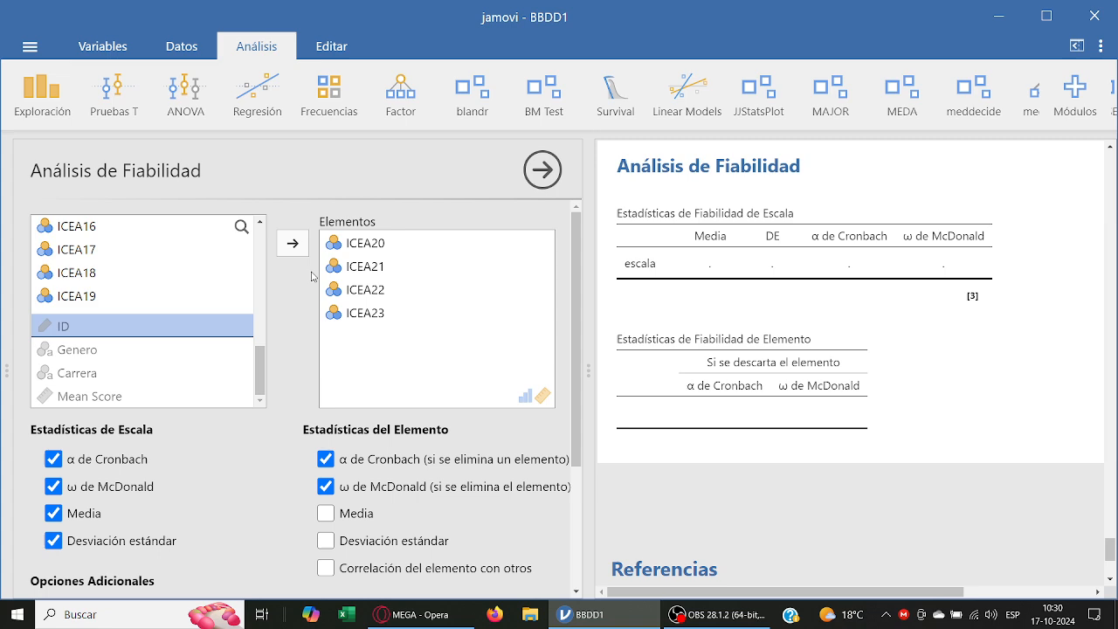
scroll(288, 394, down, 3)
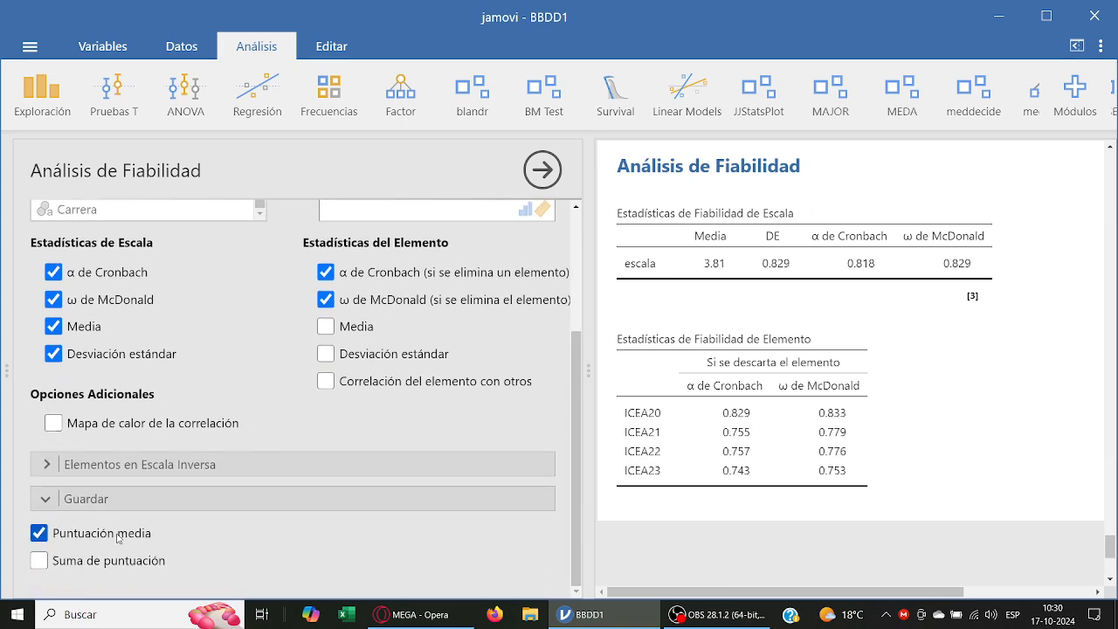
Step: Copy the Mean Score column of ICEA20 to ICEA23 into the empty data column beside it
click(182, 47)
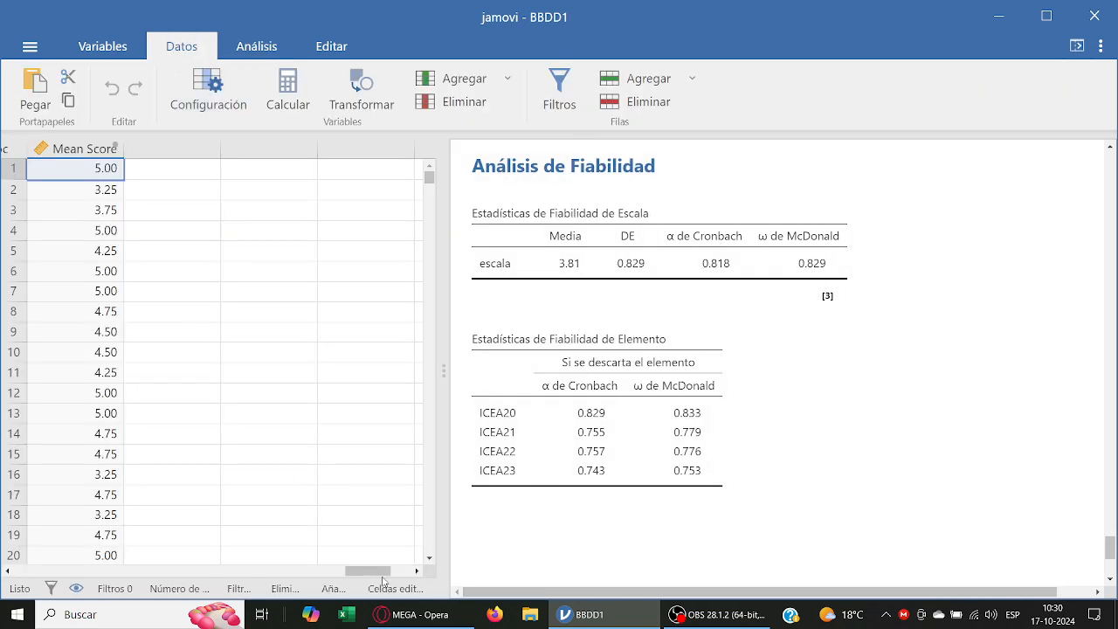
drag(382, 574, 364, 574)
click(230, 149)
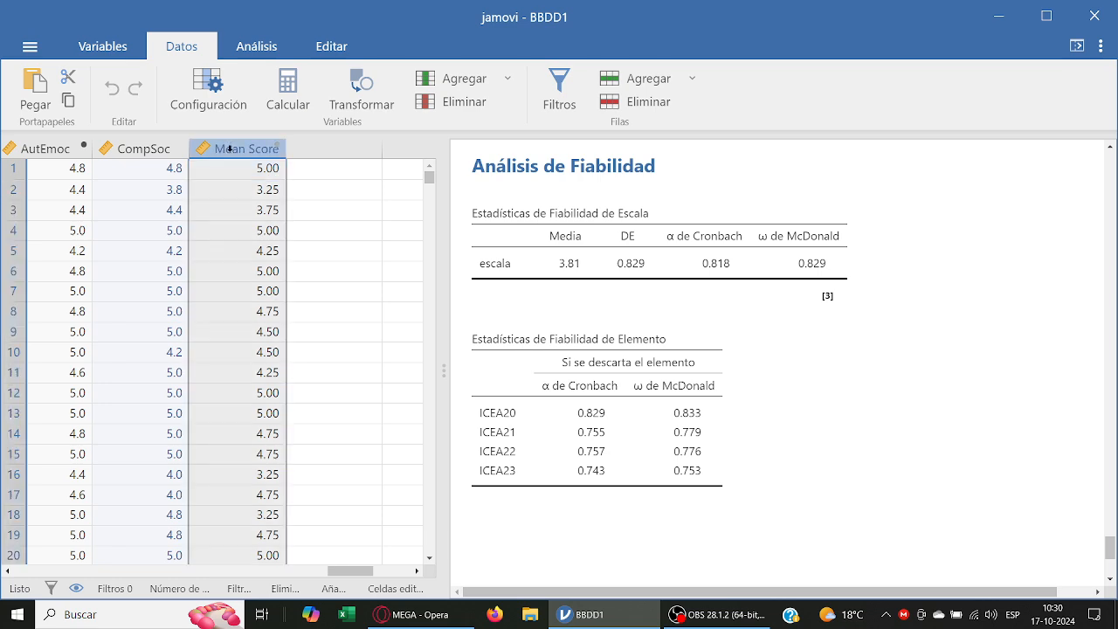
key(ctrl+c)
right_click(323, 150)
click(339, 210)
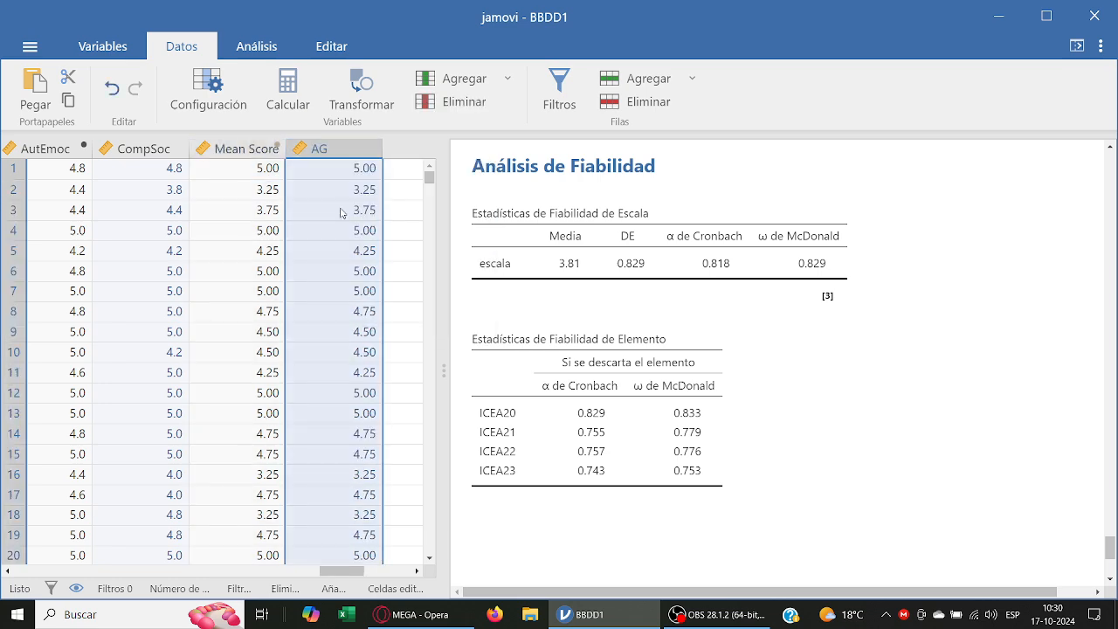
Step: Rename the pasted copy of the mean score as HabVB and close the variable settings
double_click(341, 150)
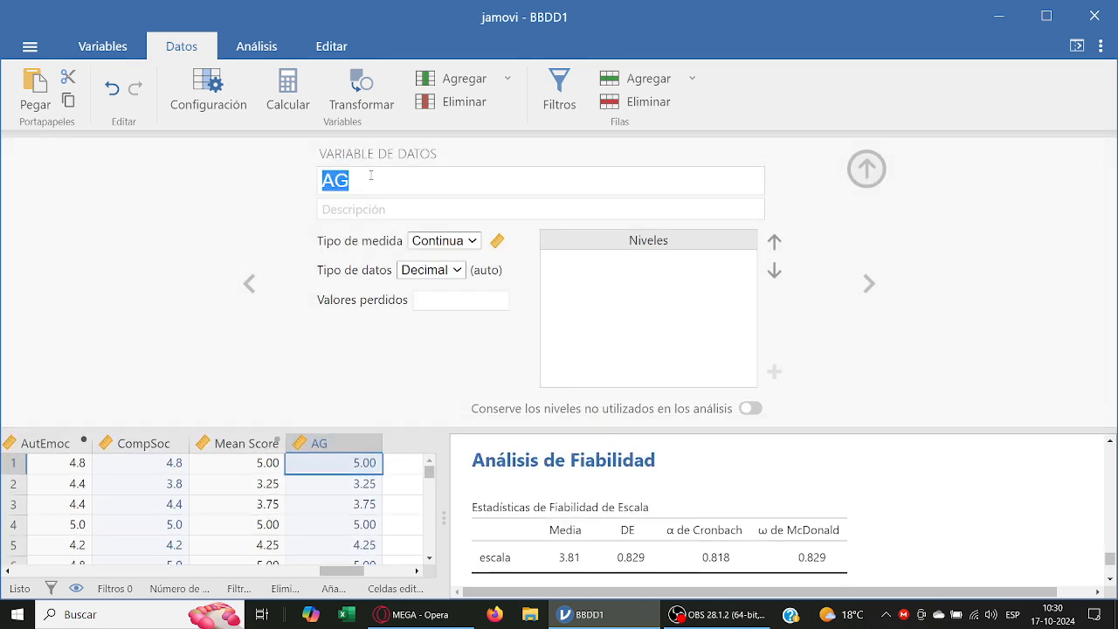
text(HabVB)
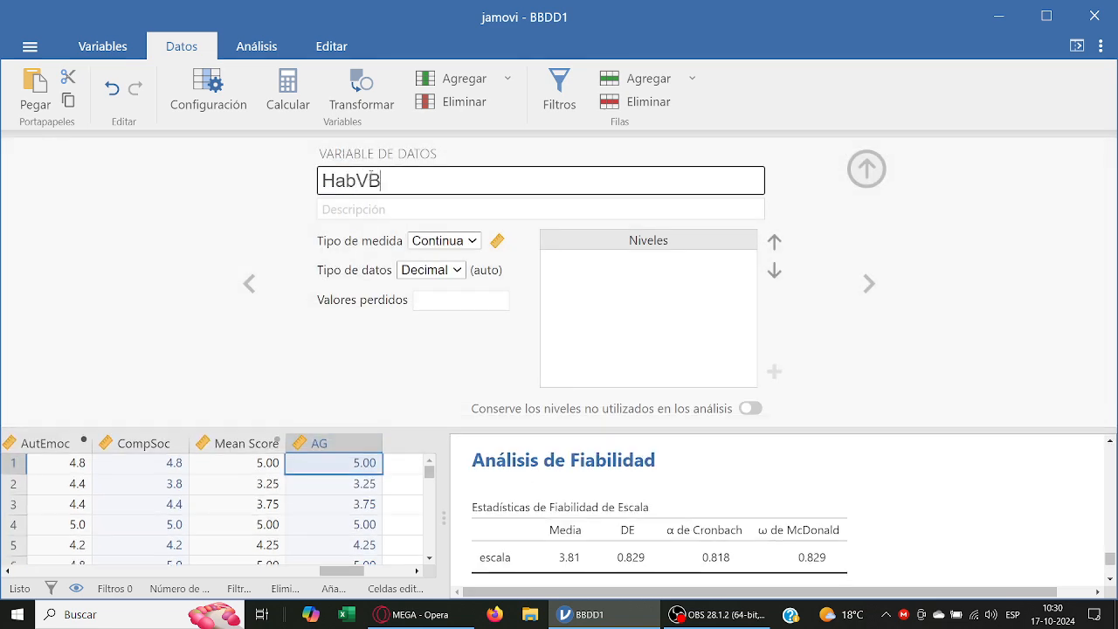
key(Return)
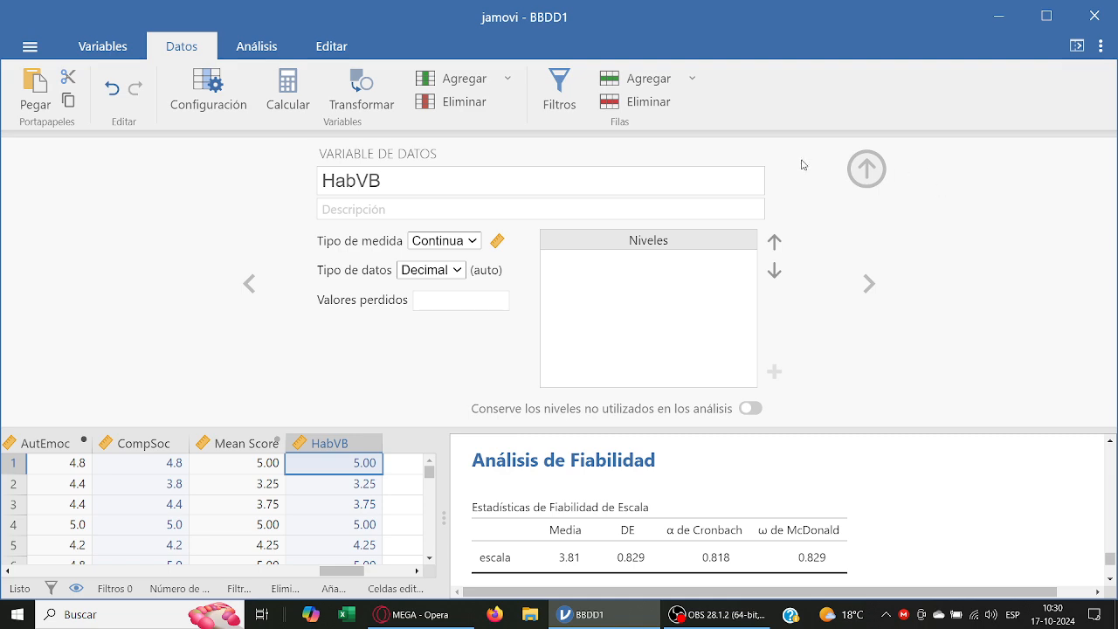
click(866, 168)
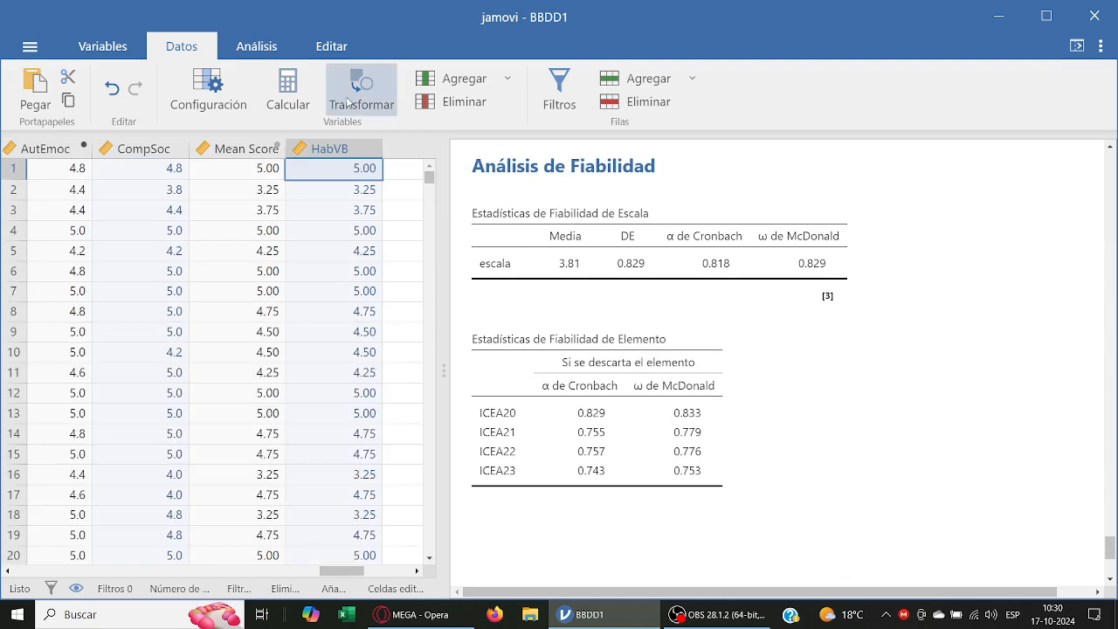
Step: Delete the Mean Score column between CompSoc and HabVB from the data set
right_click(244, 150)
click(297, 273)
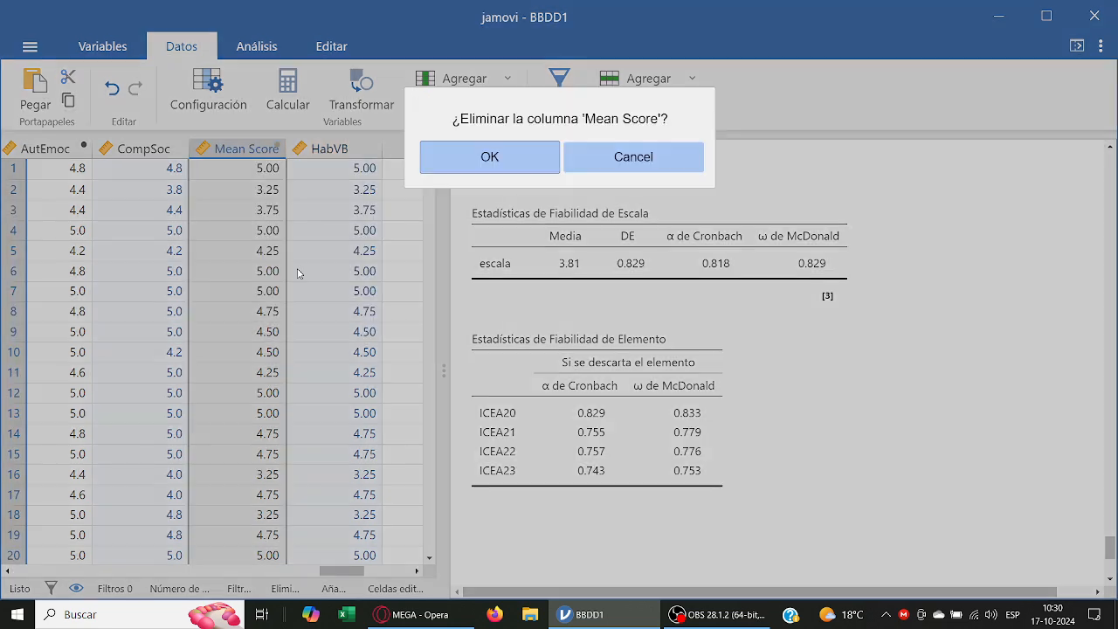
click(507, 156)
click(332, 164)
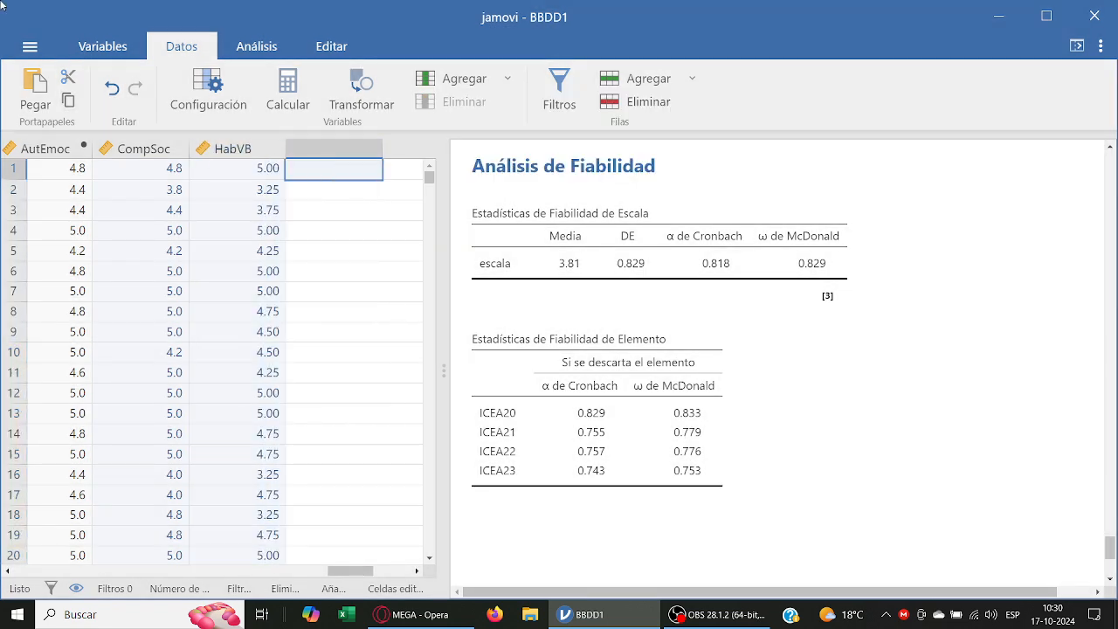
Step: Start saving the project under a new name as a jamovi (.omv) file, browsing for its location
click(30, 46)
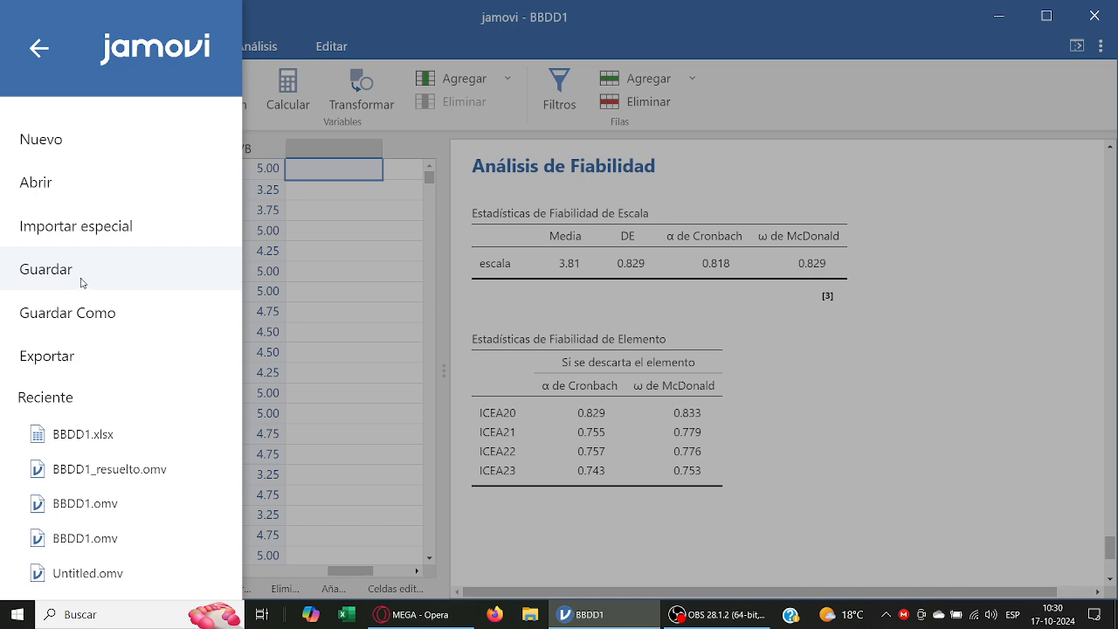
click(83, 313)
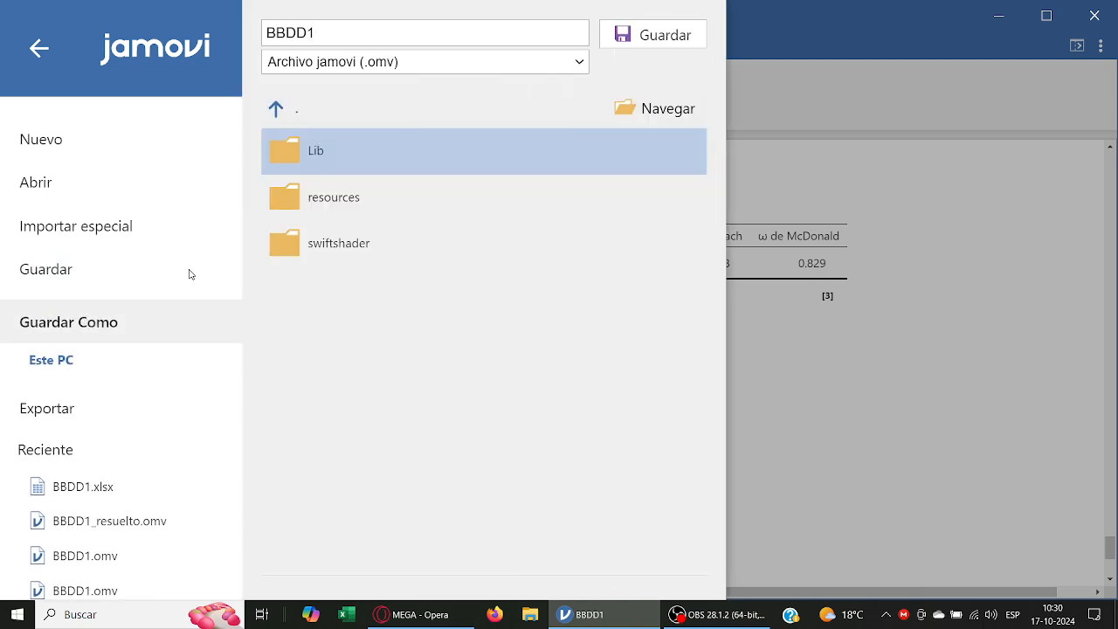
click(668, 110)
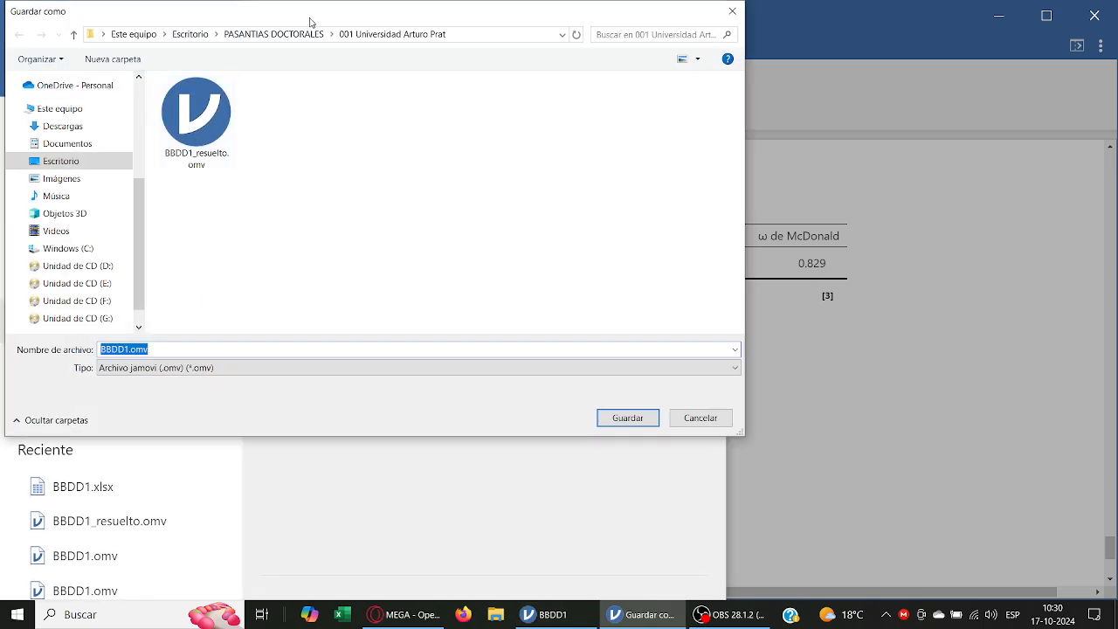
Step: Choose the second person-named folder inside Escritorio > DOCTORADO > INV. EDUCATIVA II as the save location
click(190, 35)
scroll(227, 196, down, 4)
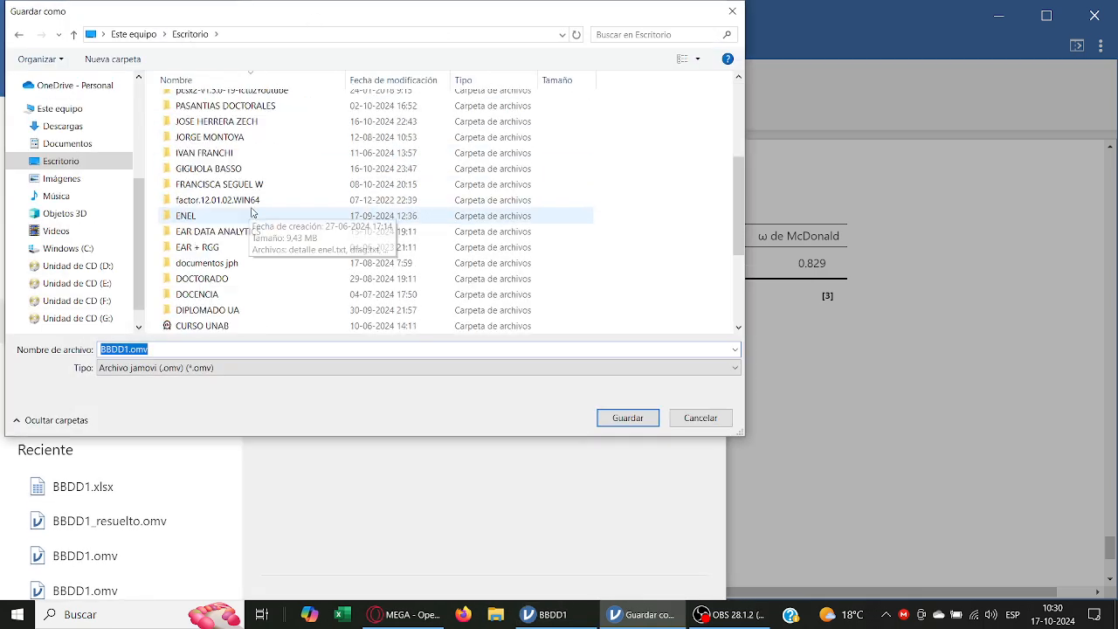
scroll(231, 255, up, 2)
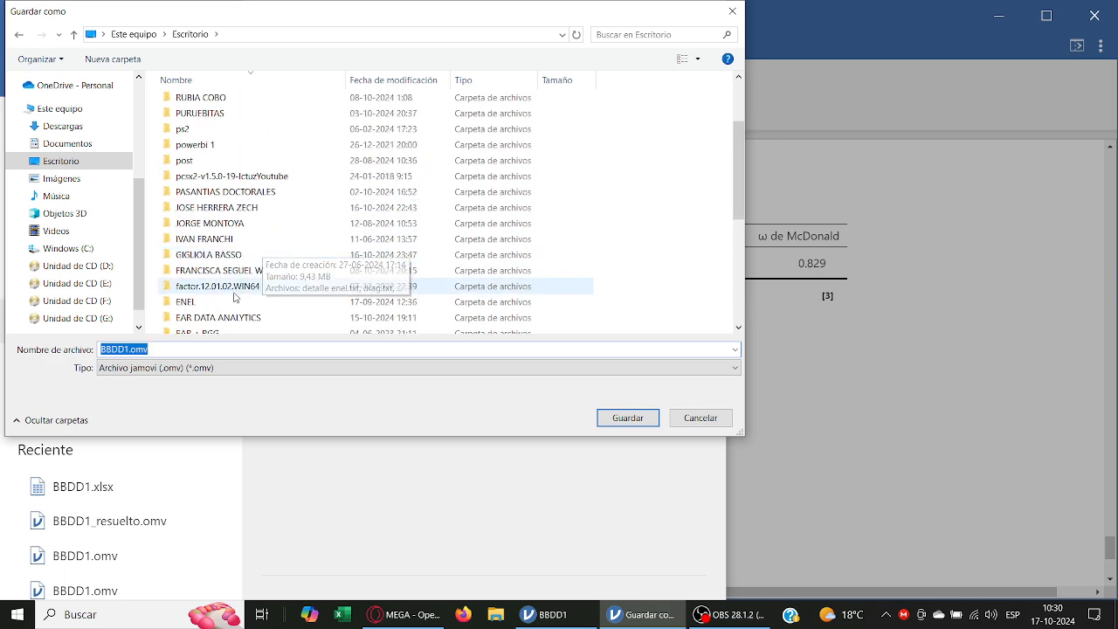
scroll(231, 262, down, 2)
click(223, 278)
double_click(225, 279)
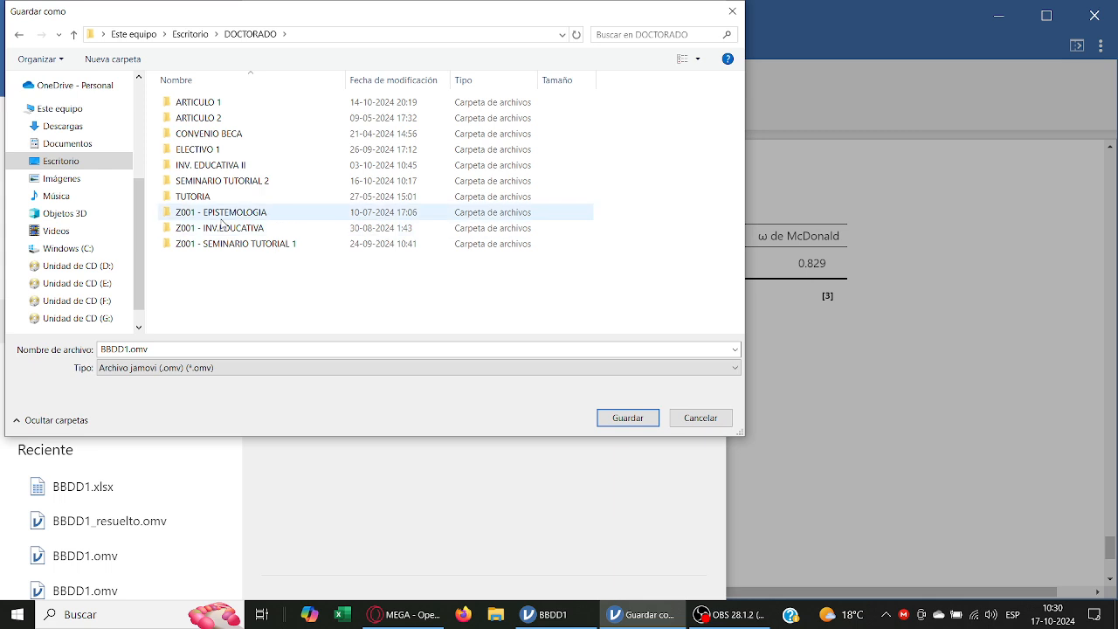
double_click(232, 166)
click(217, 120)
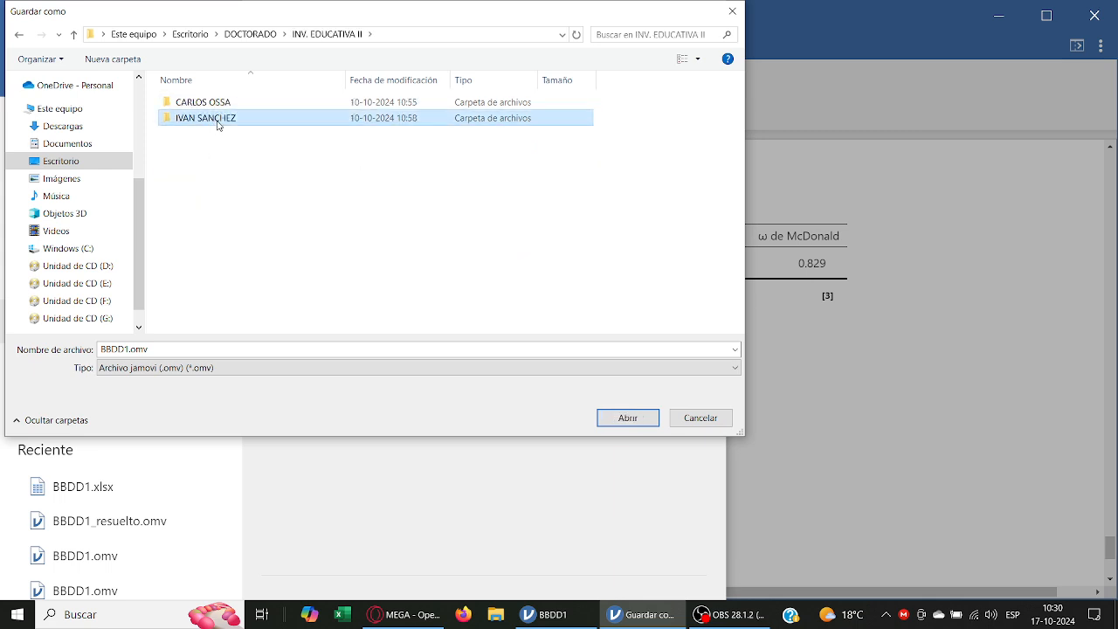
click(219, 119)
click(266, 105)
double_click(280, 119)
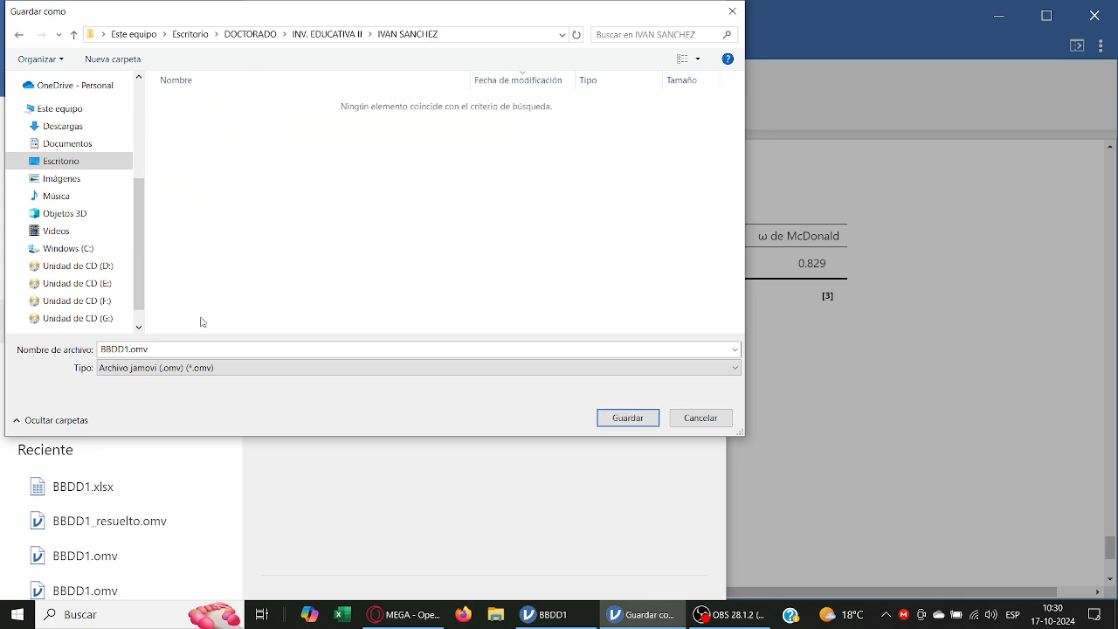
Step: Name the file BBDD1_resuelto_2 and save it
click(131, 349)
click(129, 349)
text(_)
text(resul)
text(elto)
text(_2)
key(Return)
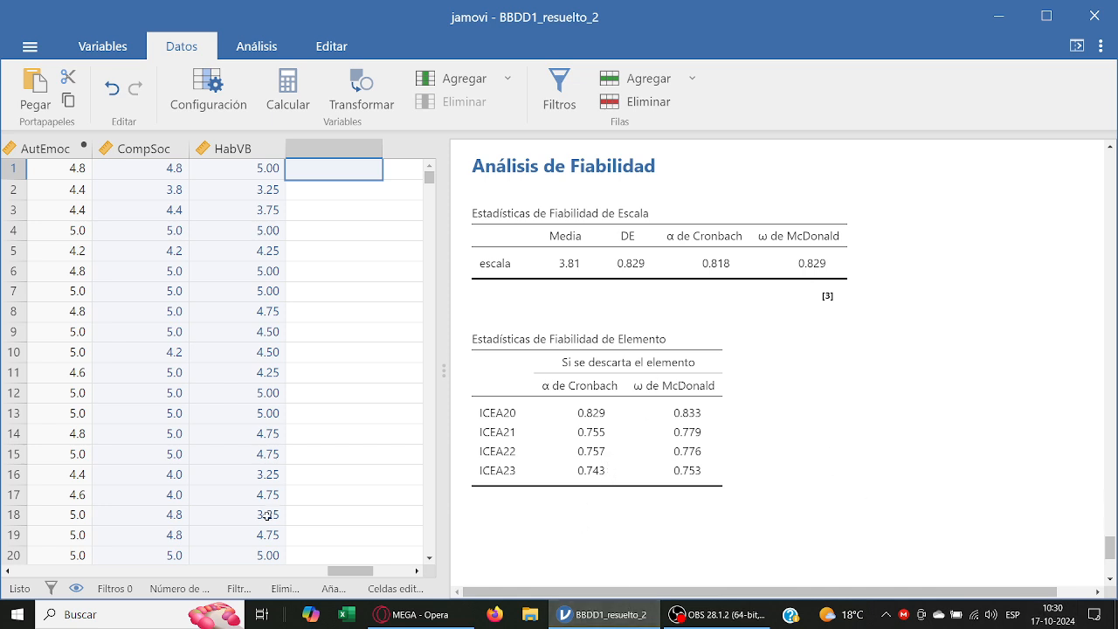
drag(368, 572, 40, 577)
scroll(614, 439, up, 3)
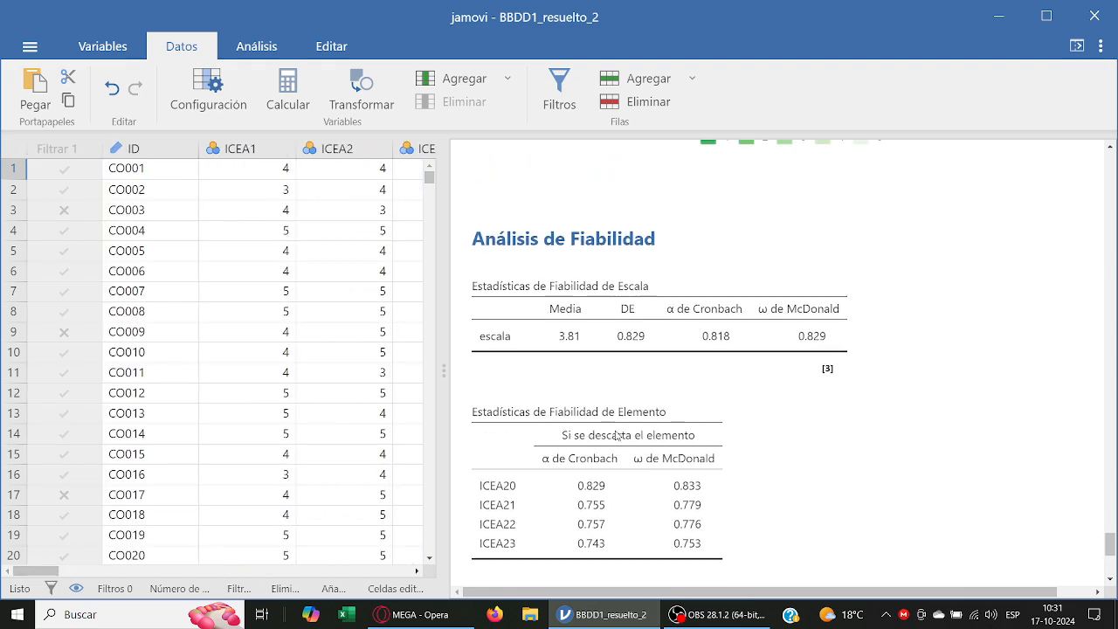
scroll(633, 438, down, 3)
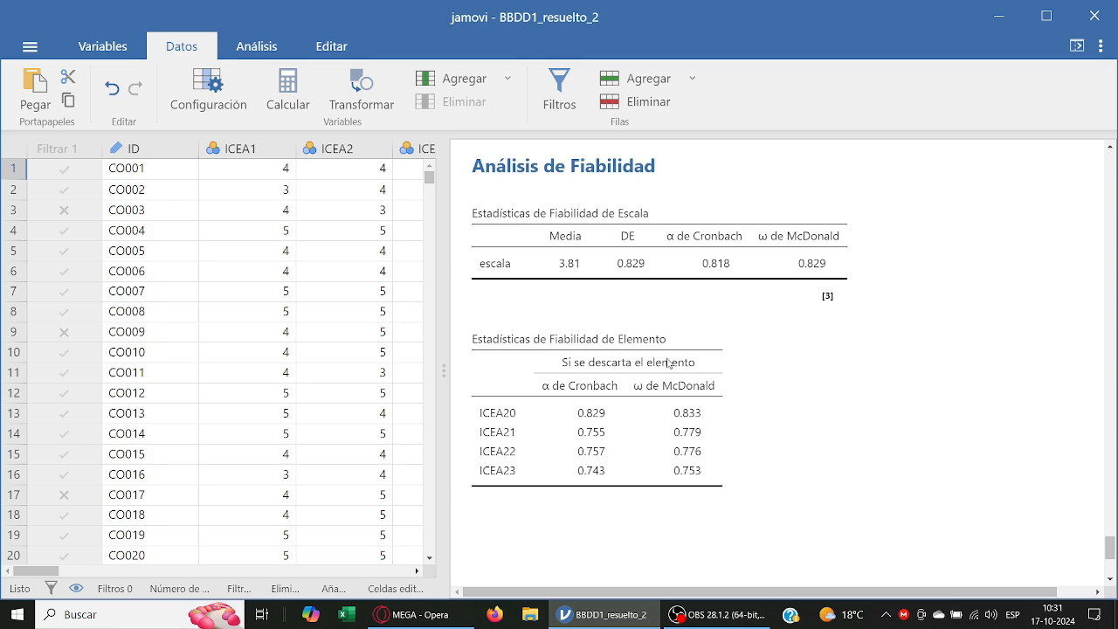
click(249, 49)
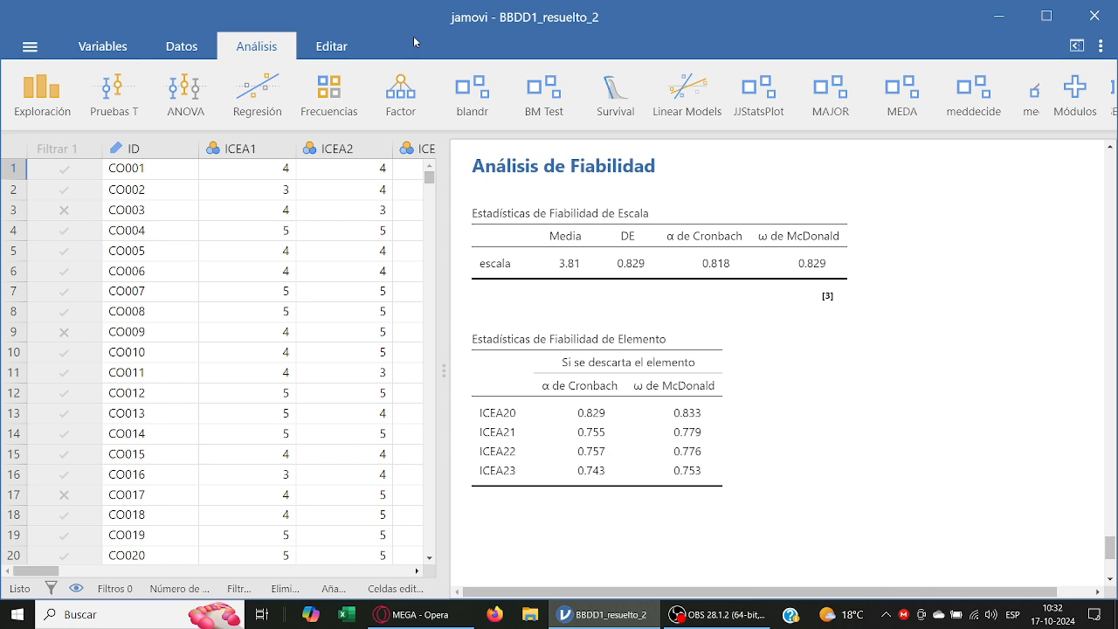
Step: Create a correlation matrix of Edad, ConcEmoc, RegEmoc, AutEmoc, CompSoc and HabVB
click(286, 97)
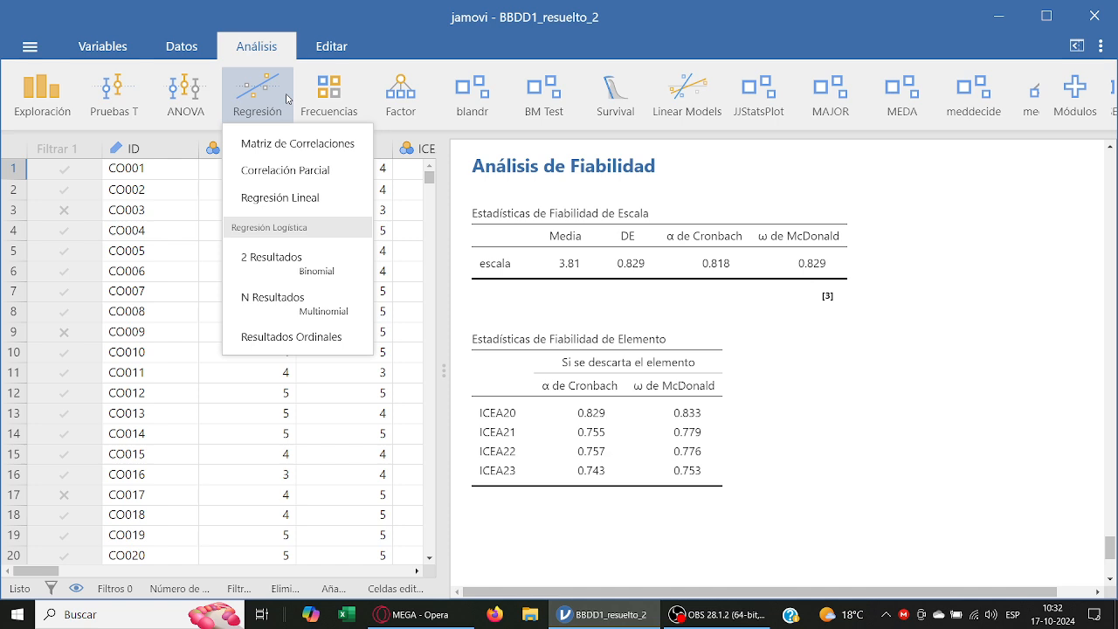
click(278, 155)
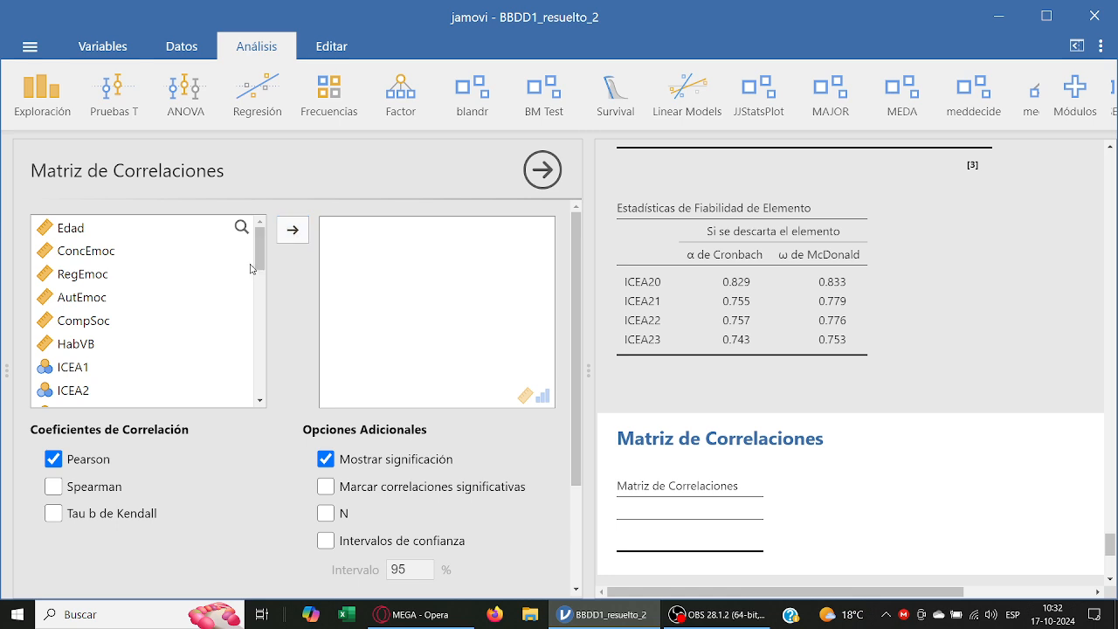
scroll(258, 269, down, 1)
scroll(260, 269, down, 2)
scroll(259, 269, up, 4)
click(138, 255)
click(127, 234)
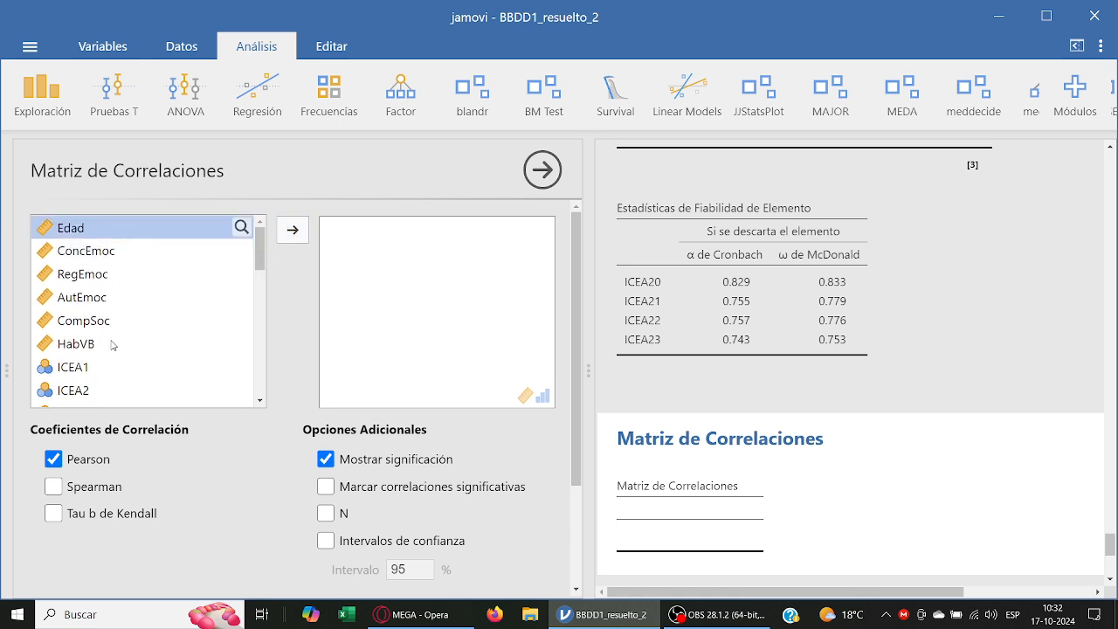
shift+click(122, 345)
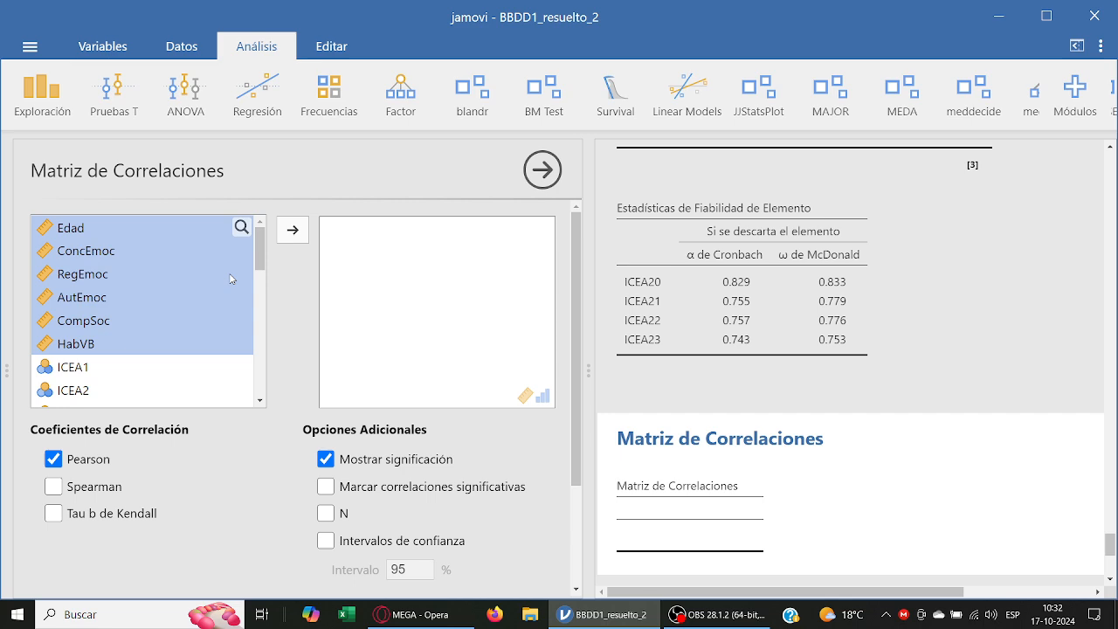
click(292, 231)
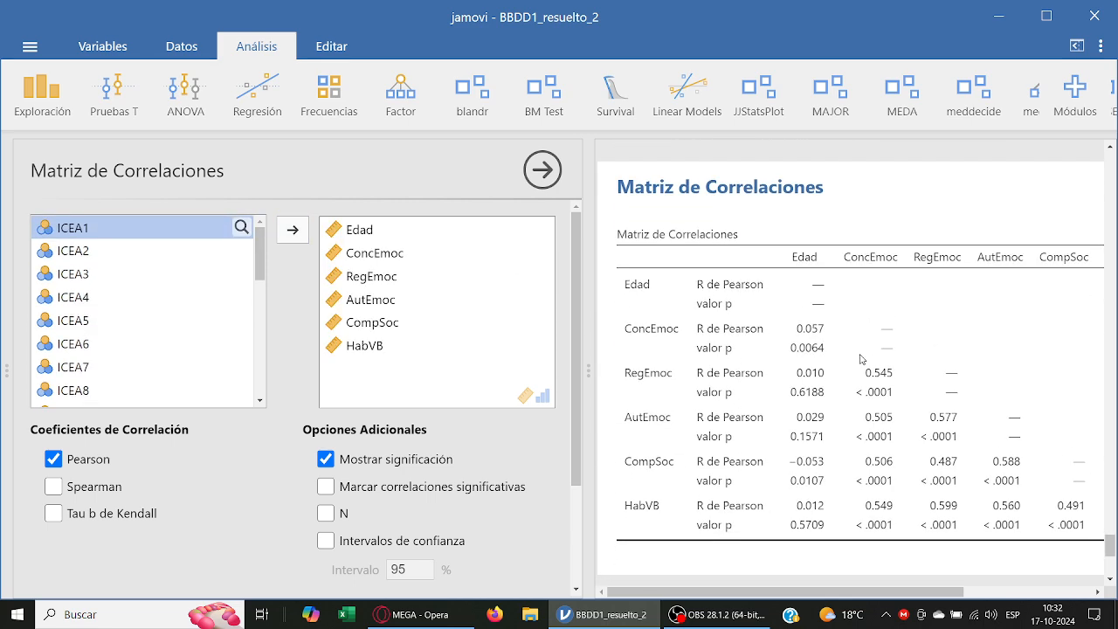
Step: Set the number format of the results to two decimal places (2 dp)
click(1100, 45)
click(1058, 188)
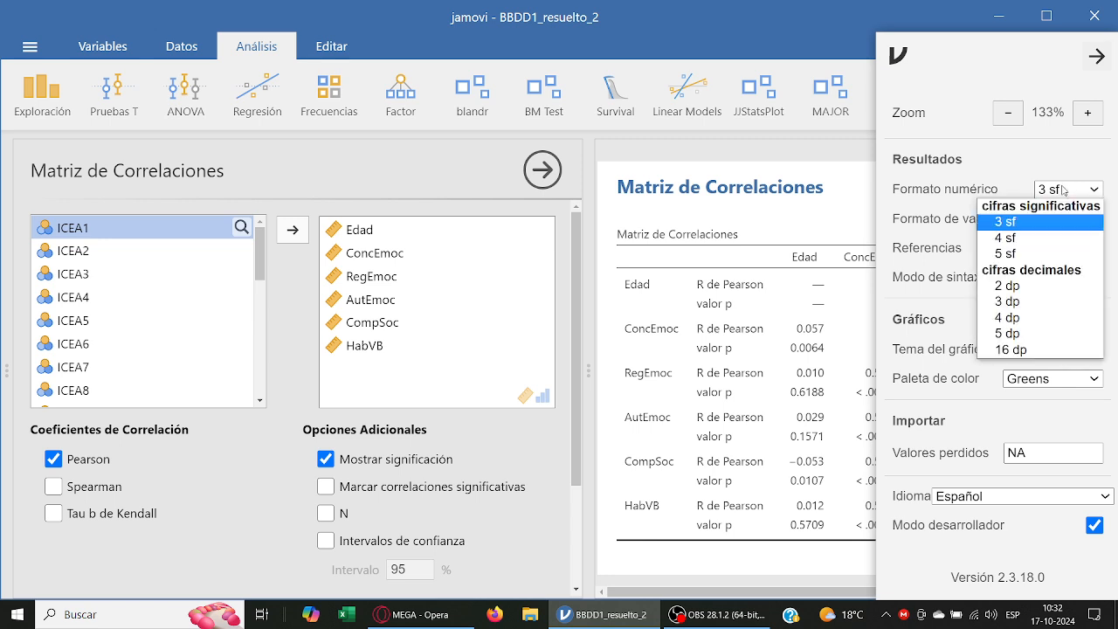
click(1049, 286)
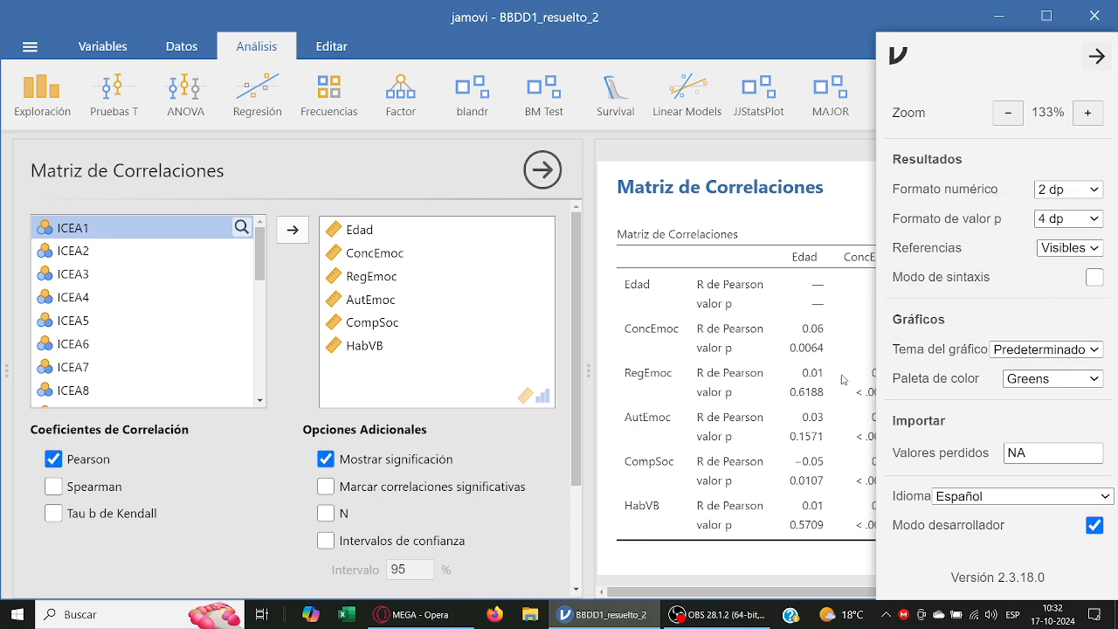
click(403, 189)
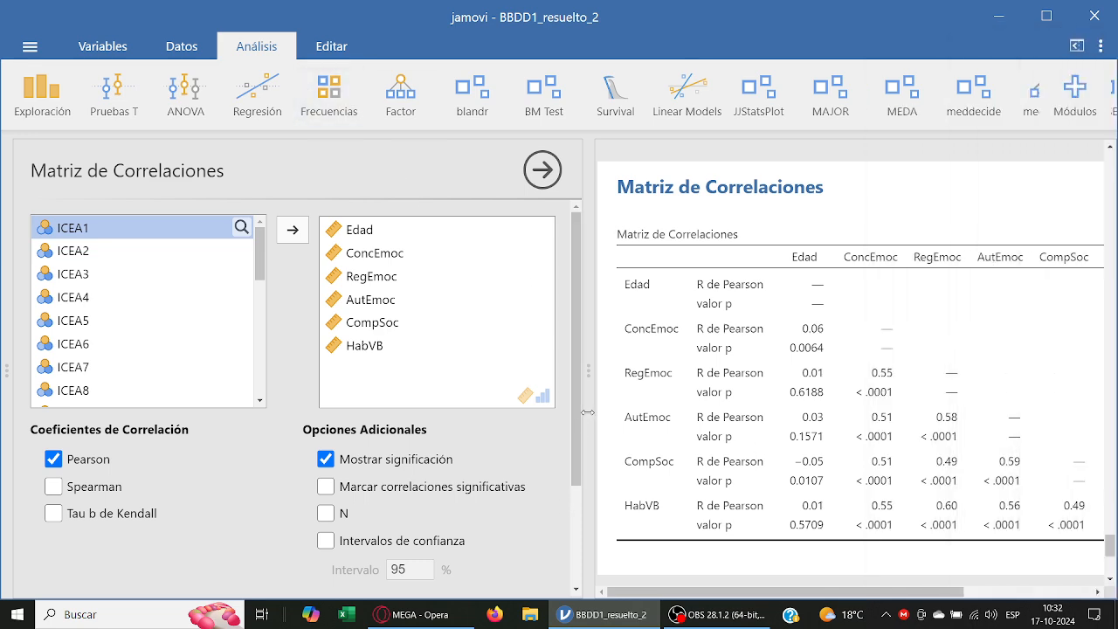
Step: Enlarge the results area to view the full Pearson correlation matrix, including the HabVB column
drag(754, 593, 787, 590)
click(194, 47)
click(242, 45)
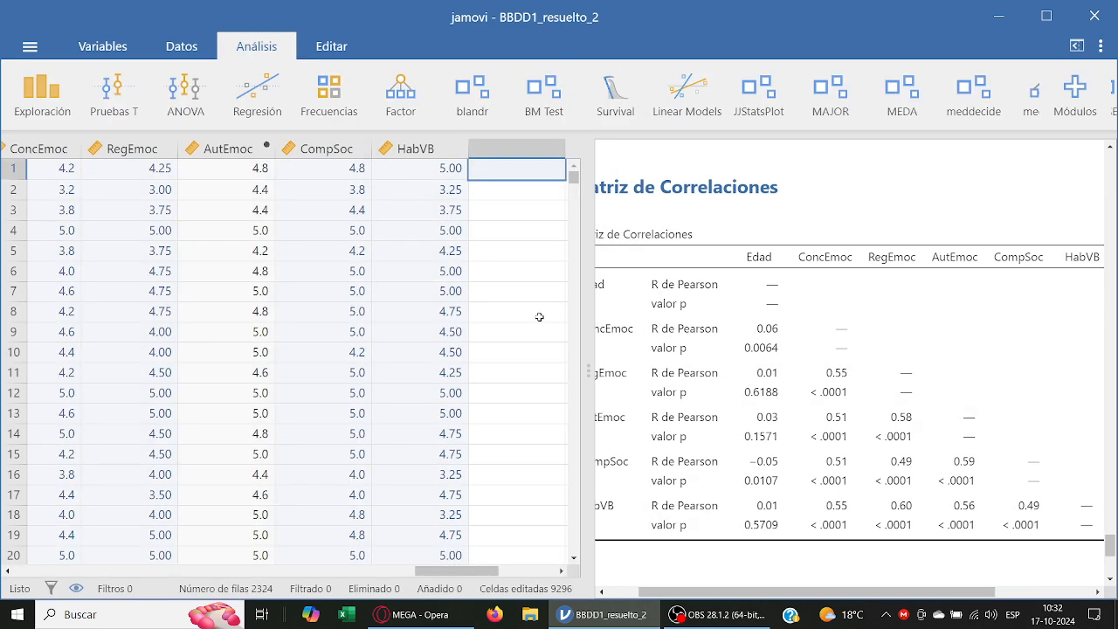
drag(589, 339, 345, 333)
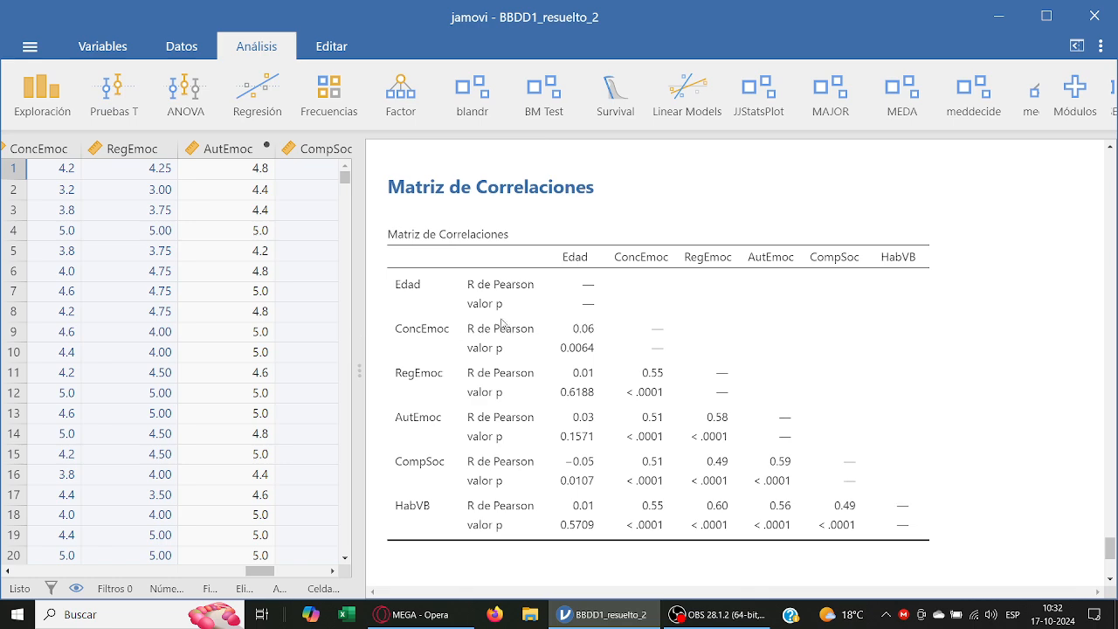
Step: Add Spearman coefficients to the correlation matrix and compare them with the Pearson coefficients and p-values across the variables
click(551, 325)
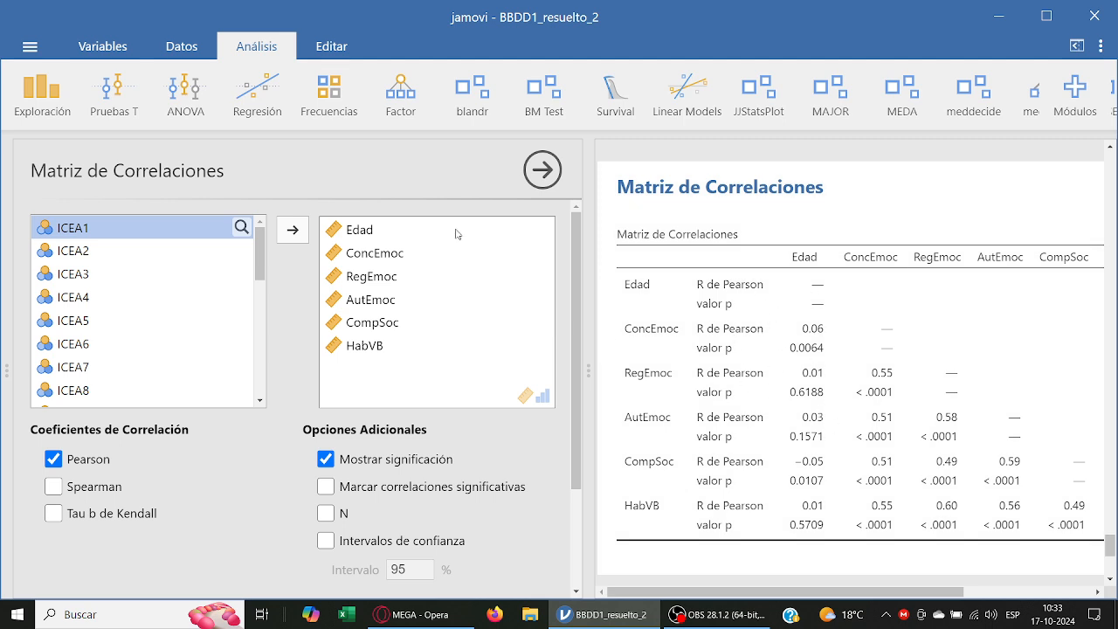
click(54, 487)
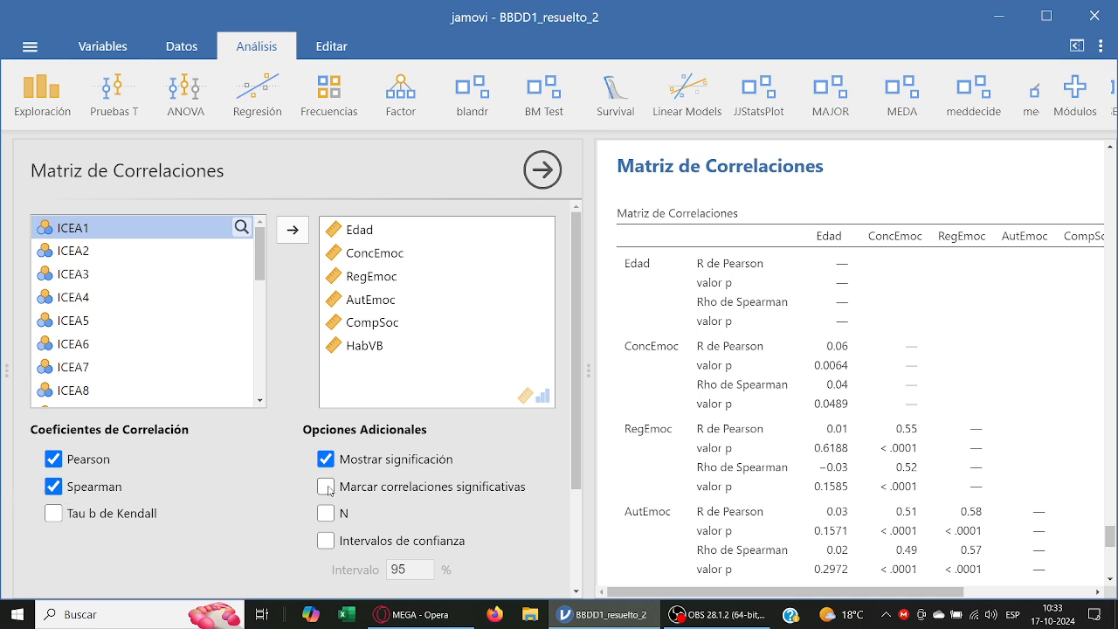
scroll(869, 349, down, 3)
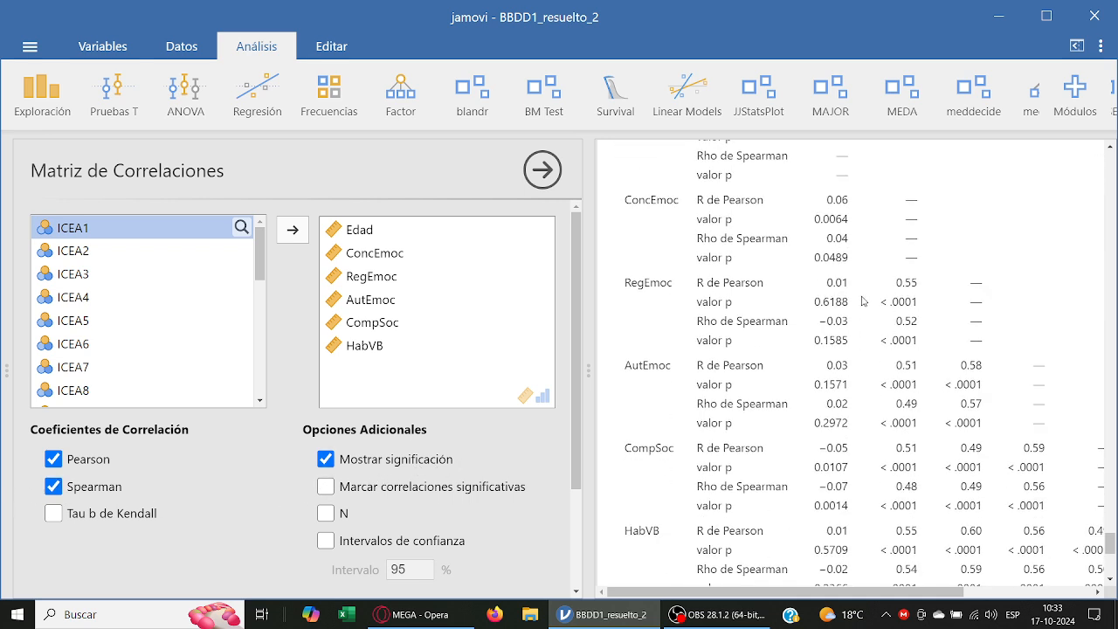
scroll(865, 303, up, 2)
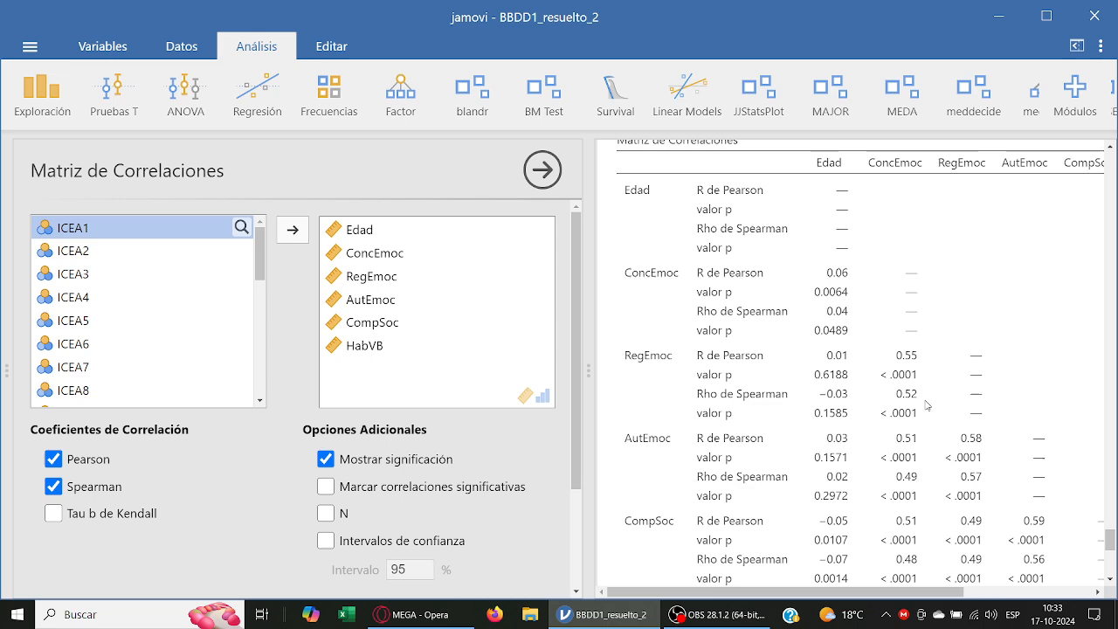
scroll(925, 403, down, 2)
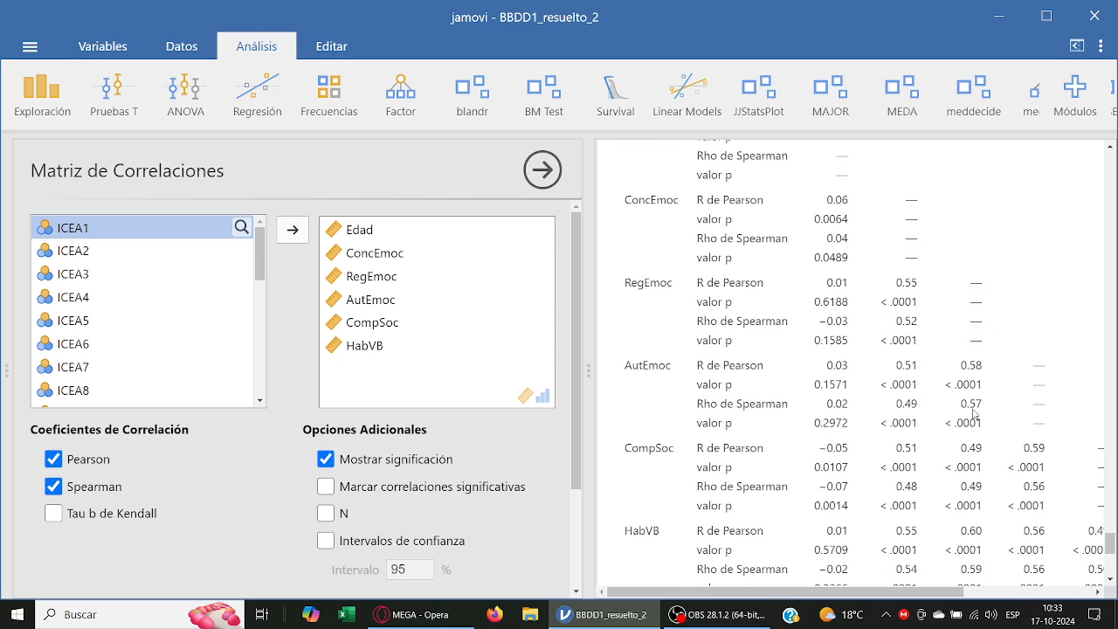
scroll(832, 454, down, 2)
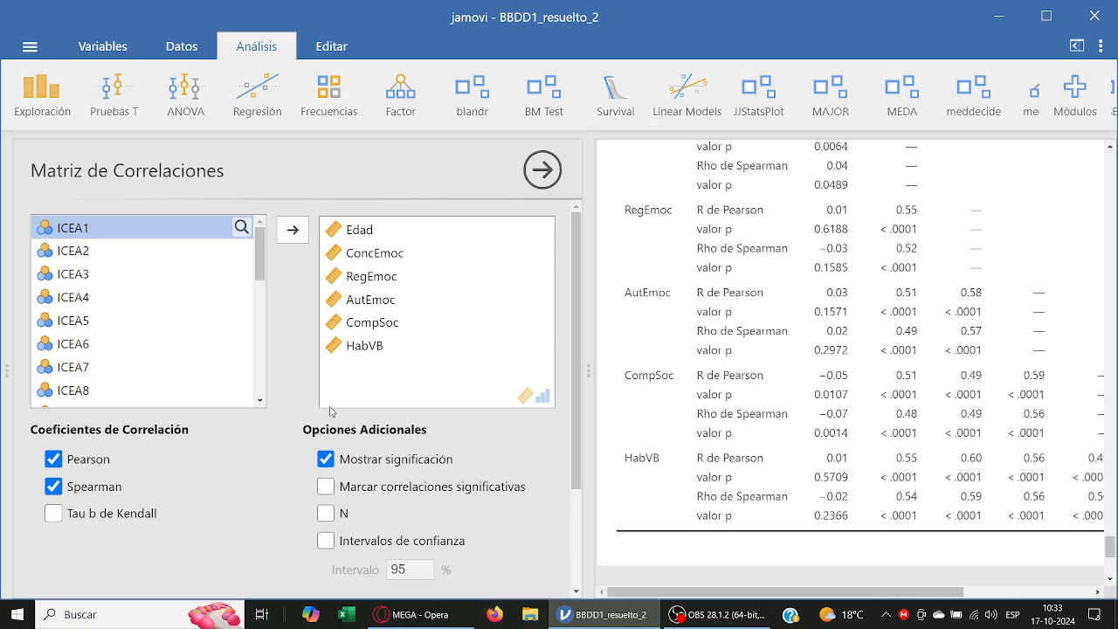
scroll(961, 428, up, 3)
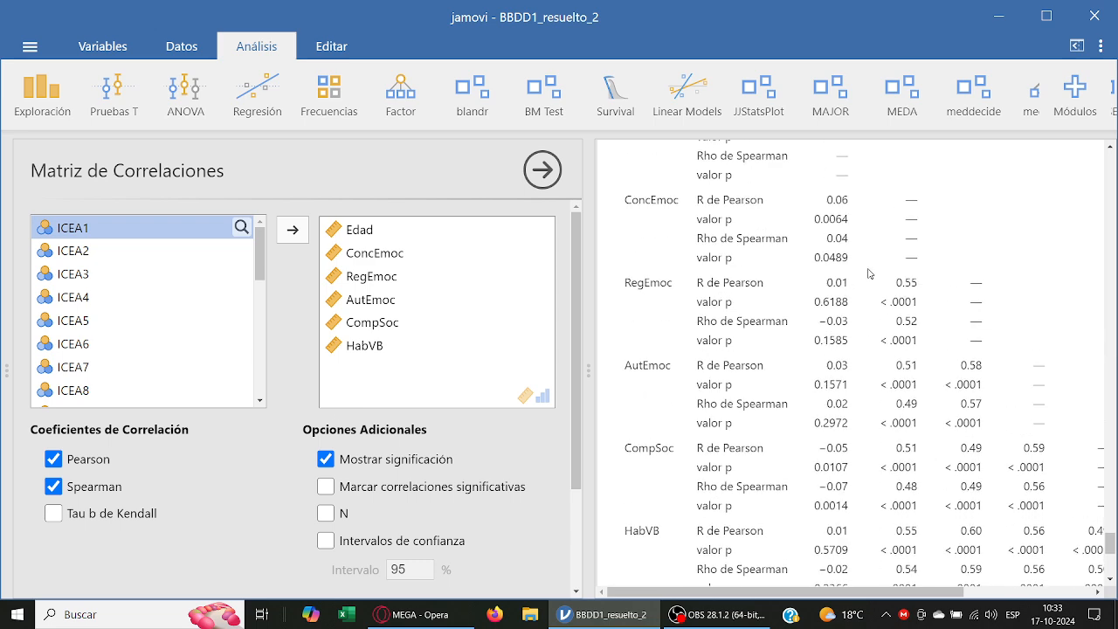
scroll(917, 267, up, 1)
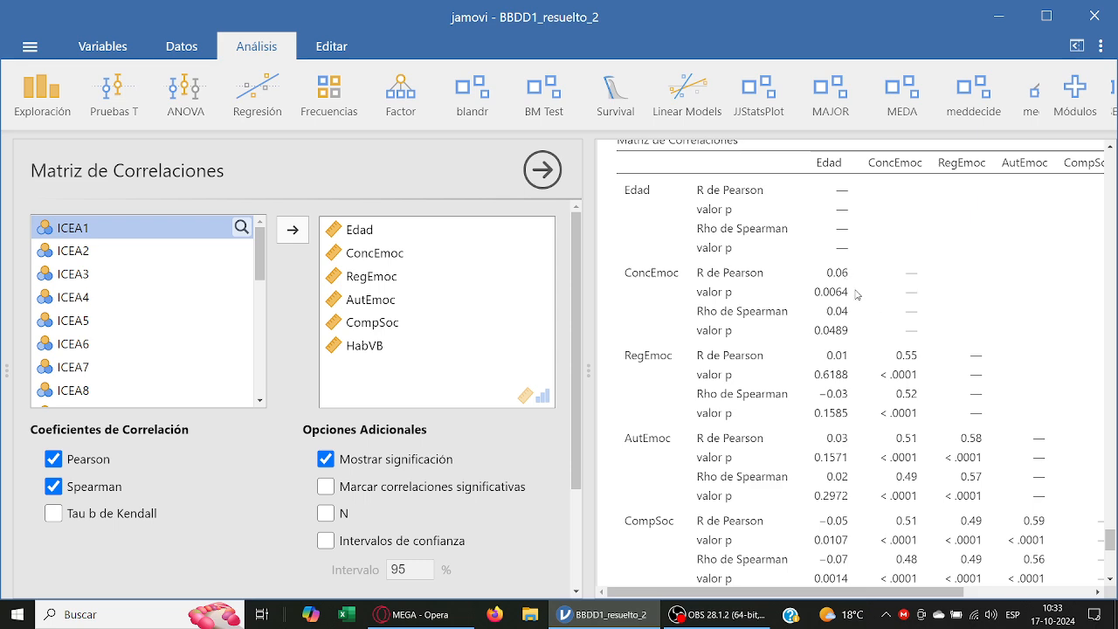
scroll(855, 297, down, 2)
scroll(878, 415, down, 2)
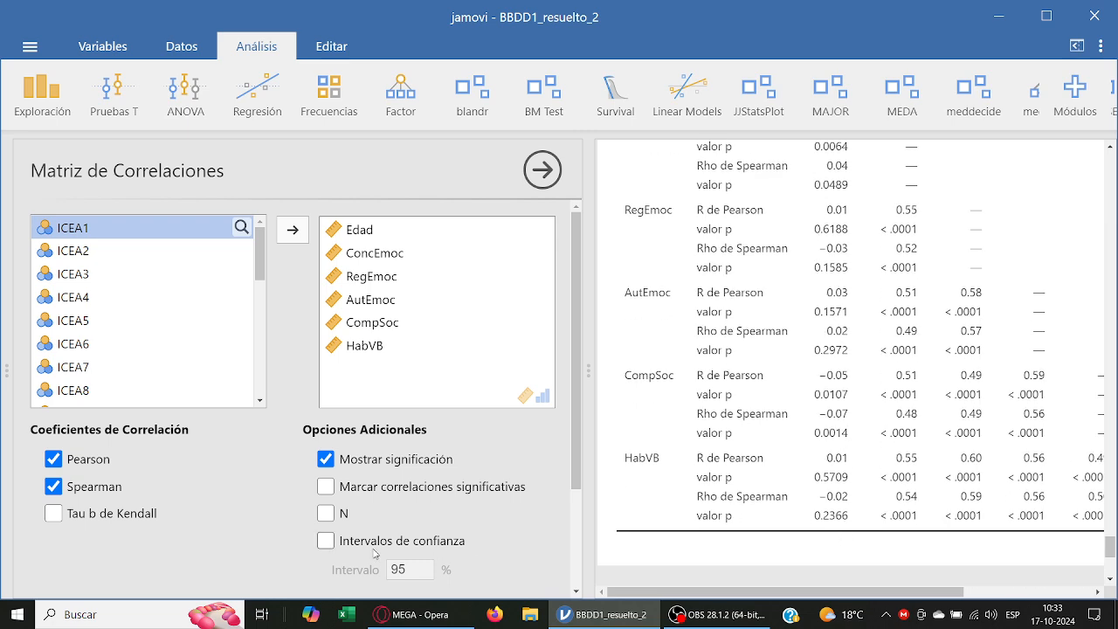
Step: Remove the Pearson coefficients from the correlation matrix and review the Spearman values through HabVB
click(103, 461)
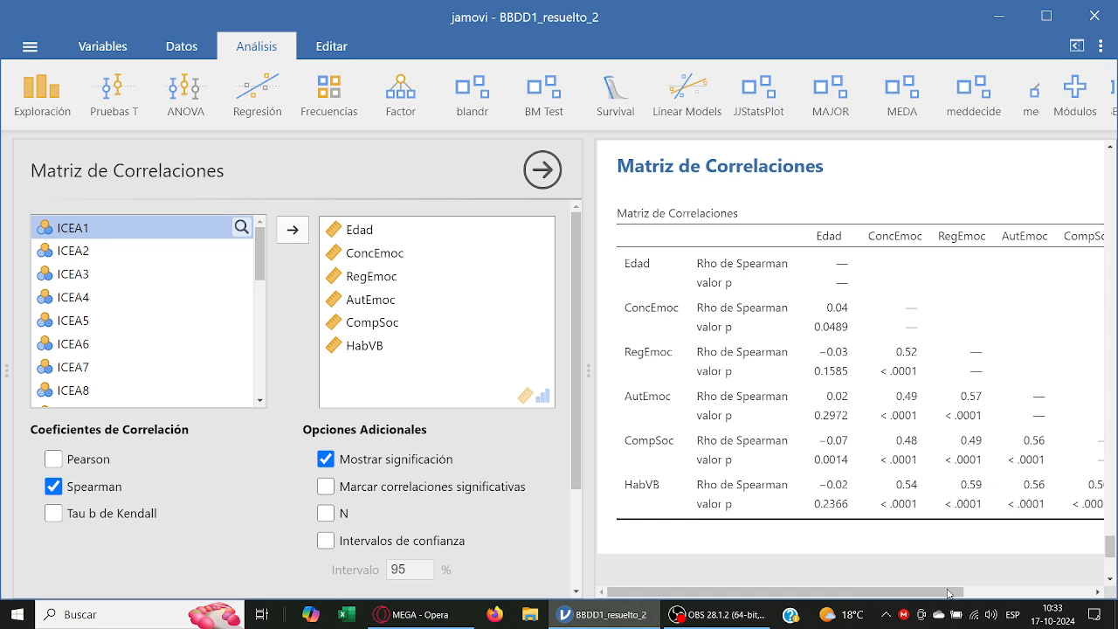
drag(904, 592, 976, 596)
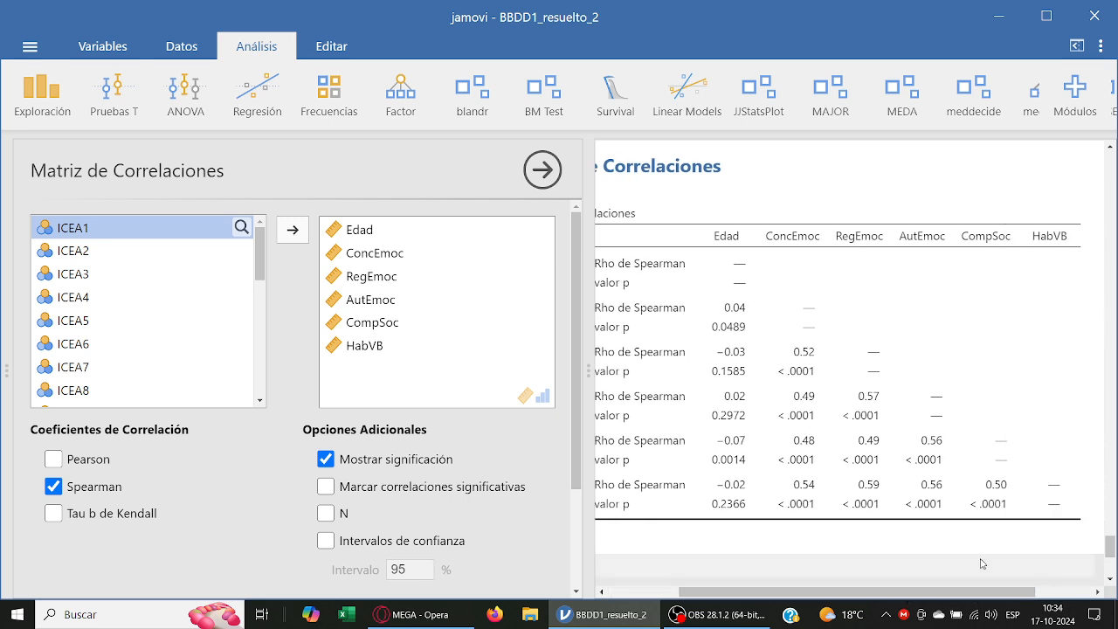
drag(893, 594, 871, 614)
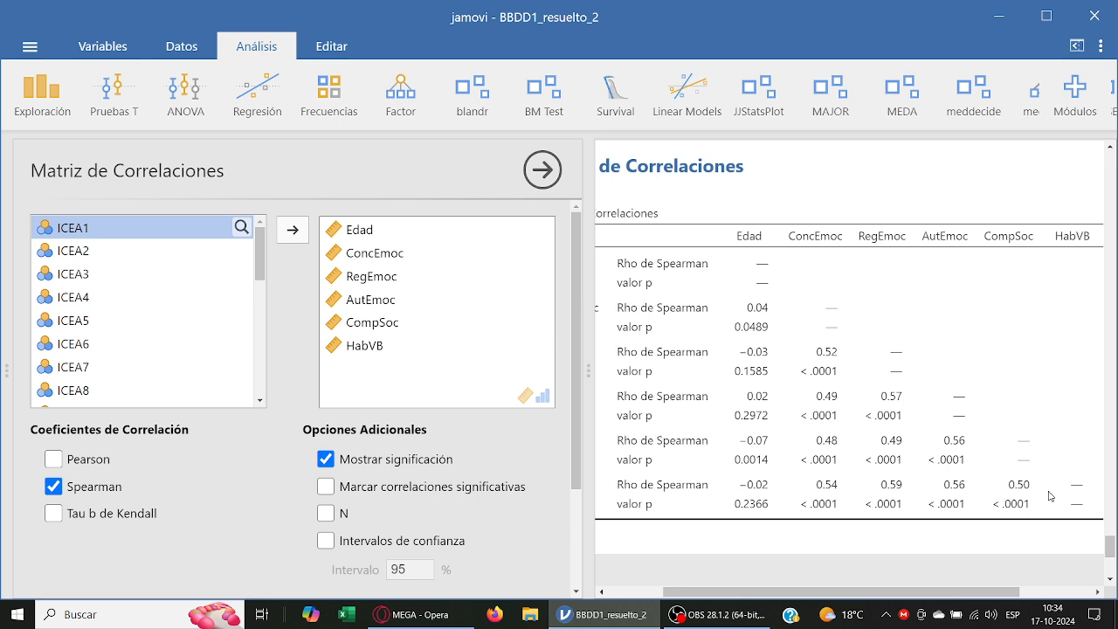
Step: Add the correlation matrix plot to the analysis and examine the scatterplots for all variable pairs
scroll(781, 429, down, 1)
scroll(234, 521, down, 3)
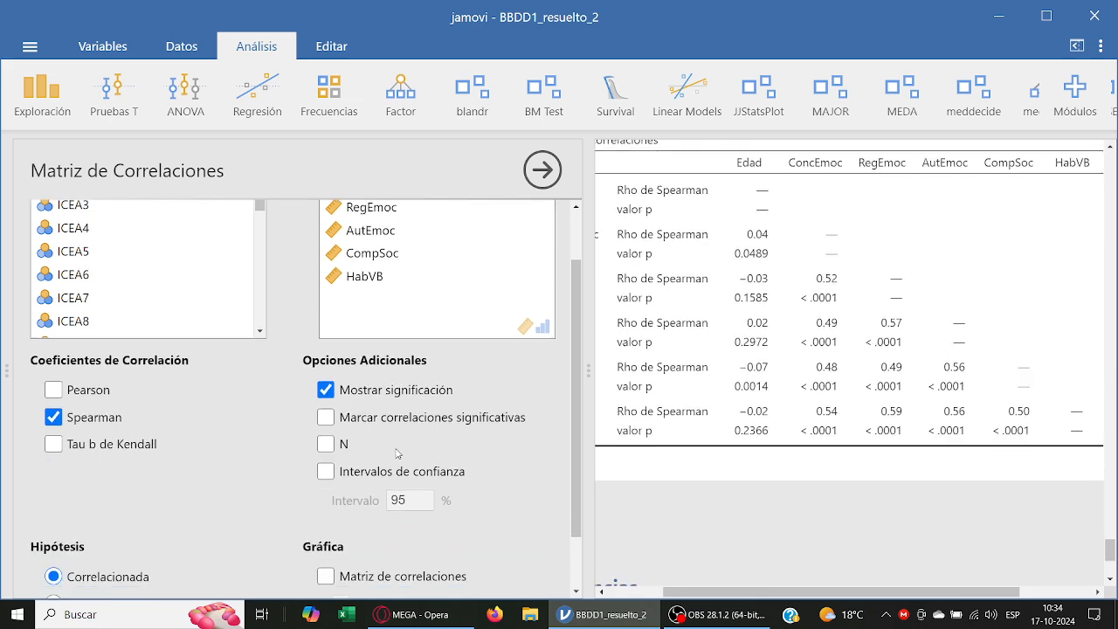
click(325, 506)
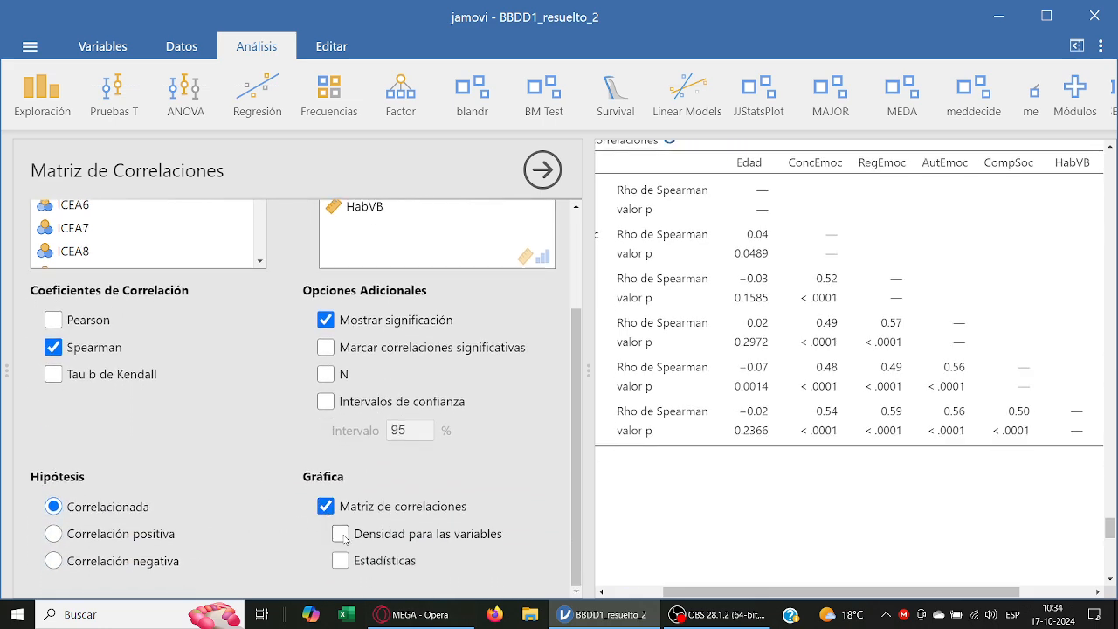
scroll(771, 476, down, 3)
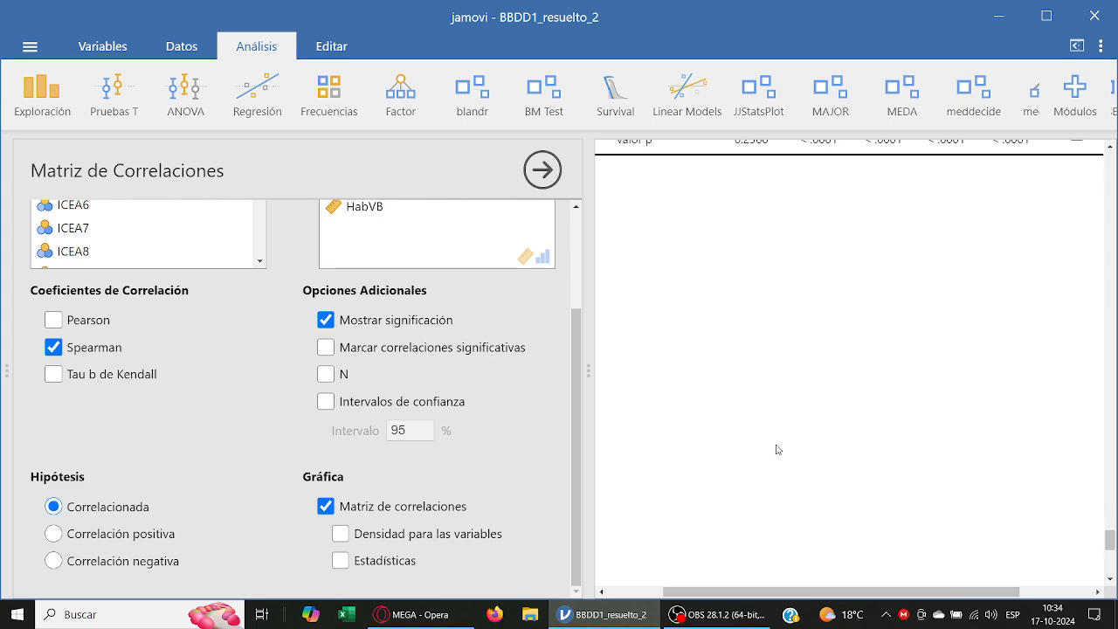
scroll(776, 469, down, 2)
drag(814, 593, 751, 595)
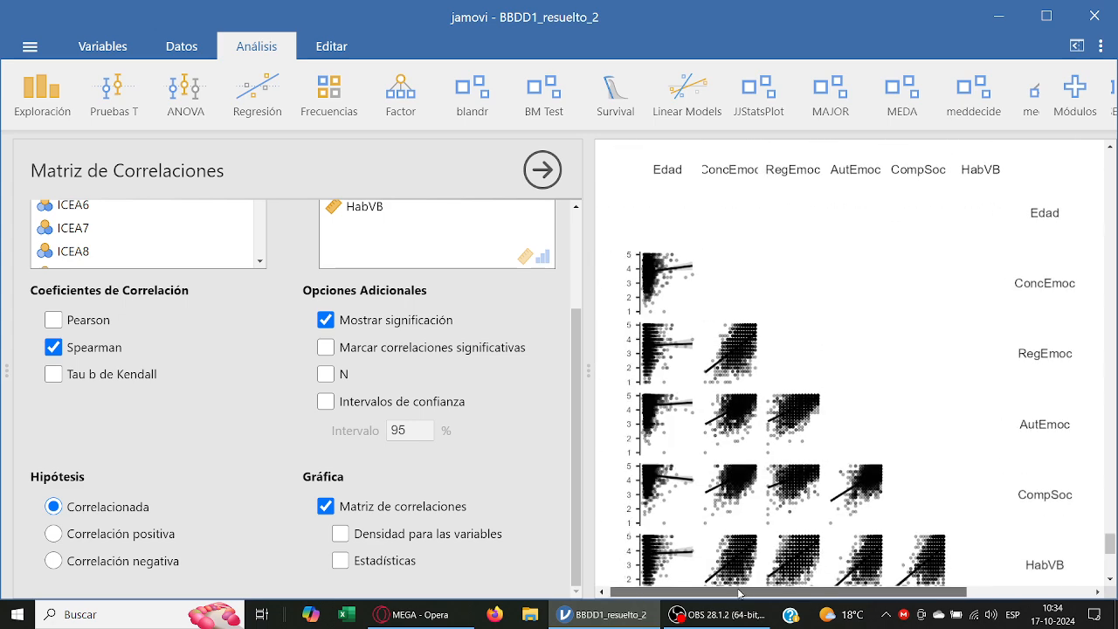
scroll(768, 489, down, 2)
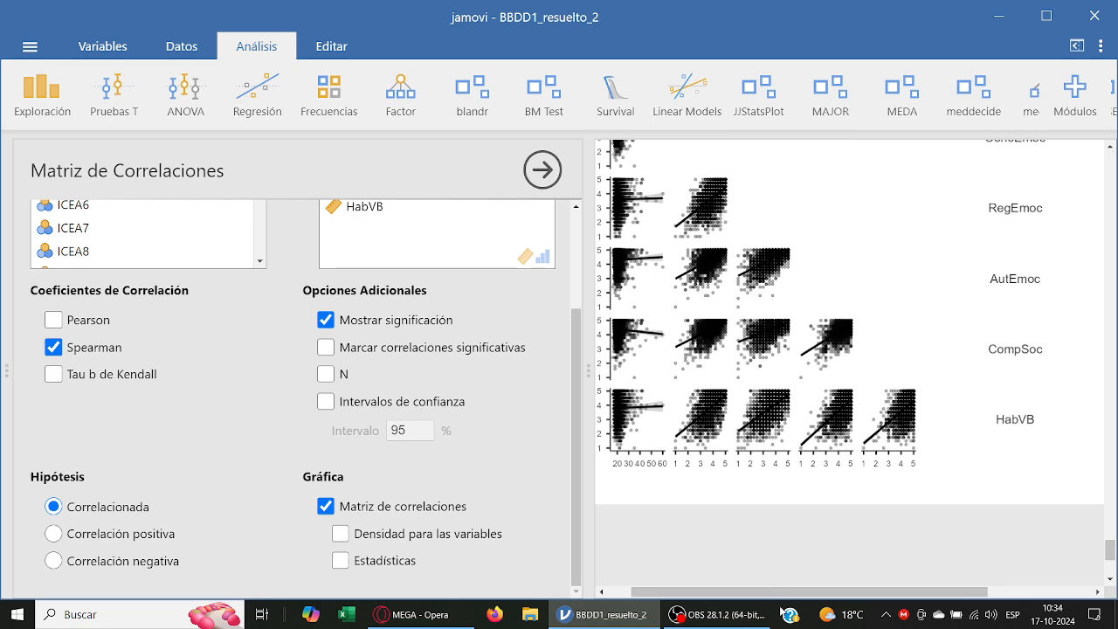
drag(764, 597, 752, 595)
scroll(759, 539, up, 1)
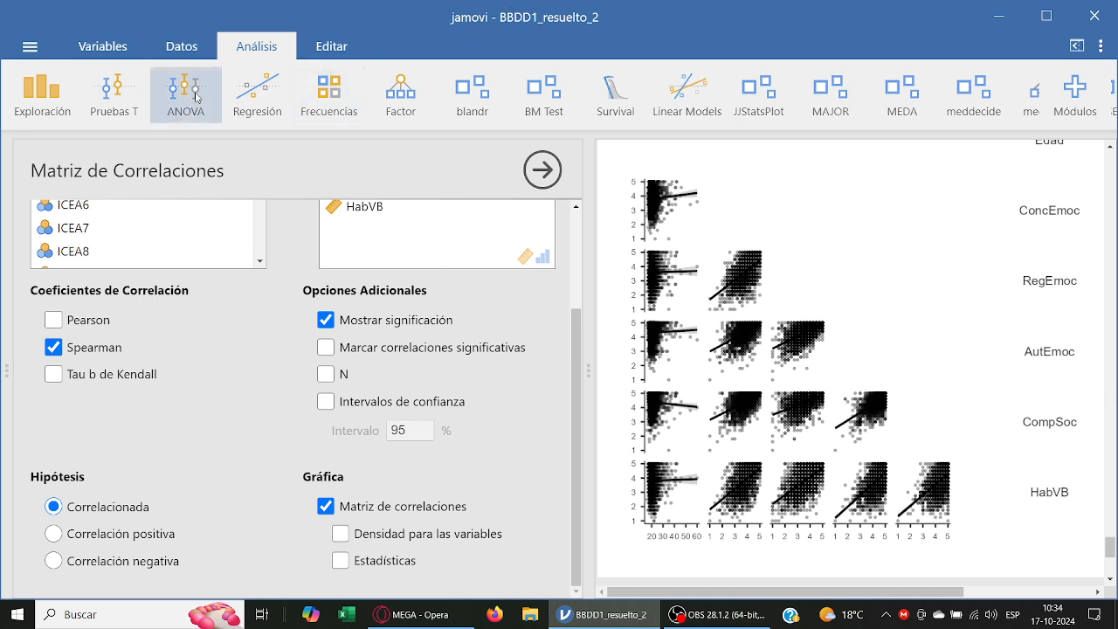
Step: Create a reliability analysis with ConcEmoc, RegEmoc, AutEmoc, CompSoc and HabVB as its items
click(381, 112)
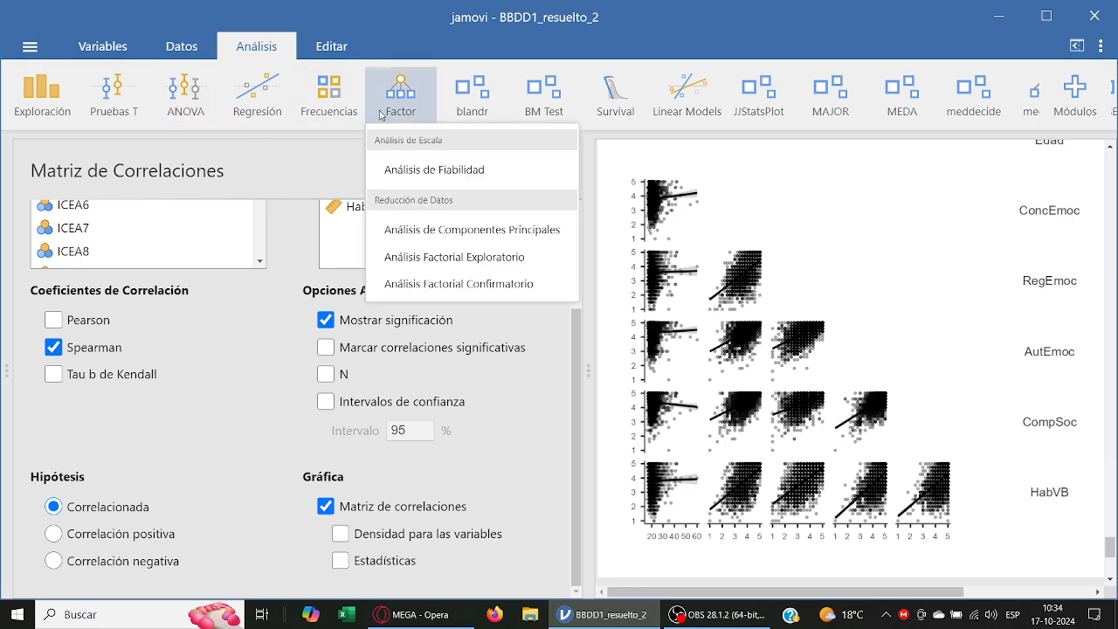
click(434, 169)
scroll(130, 341, down, 2)
scroll(140, 329, up, 5)
scroll(140, 330, up, 3)
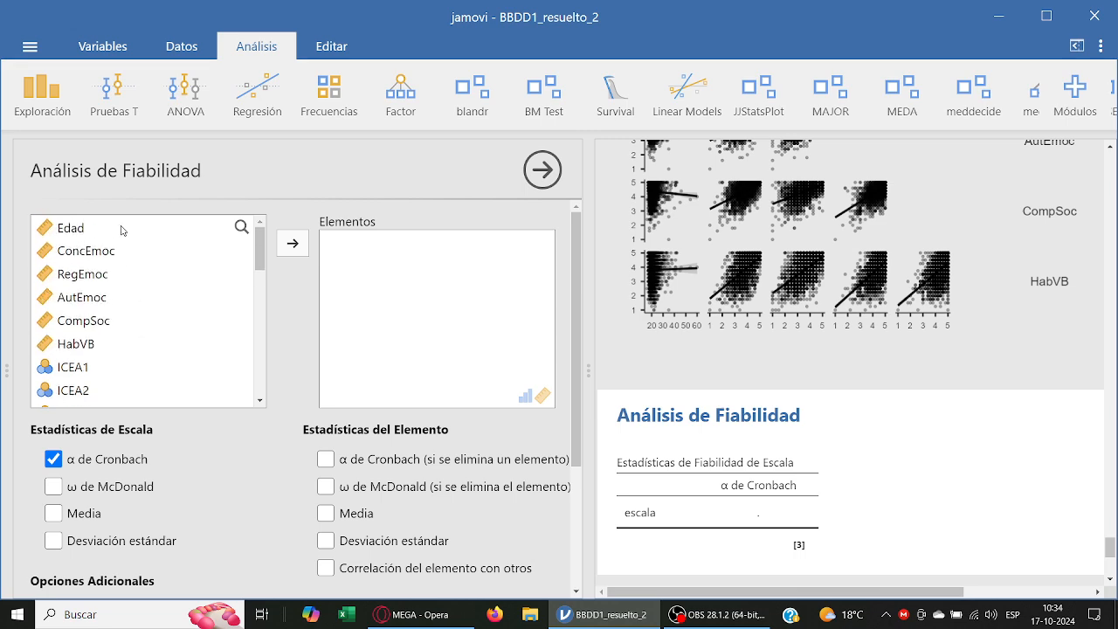
click(125, 252)
shift+click(145, 356)
click(292, 243)
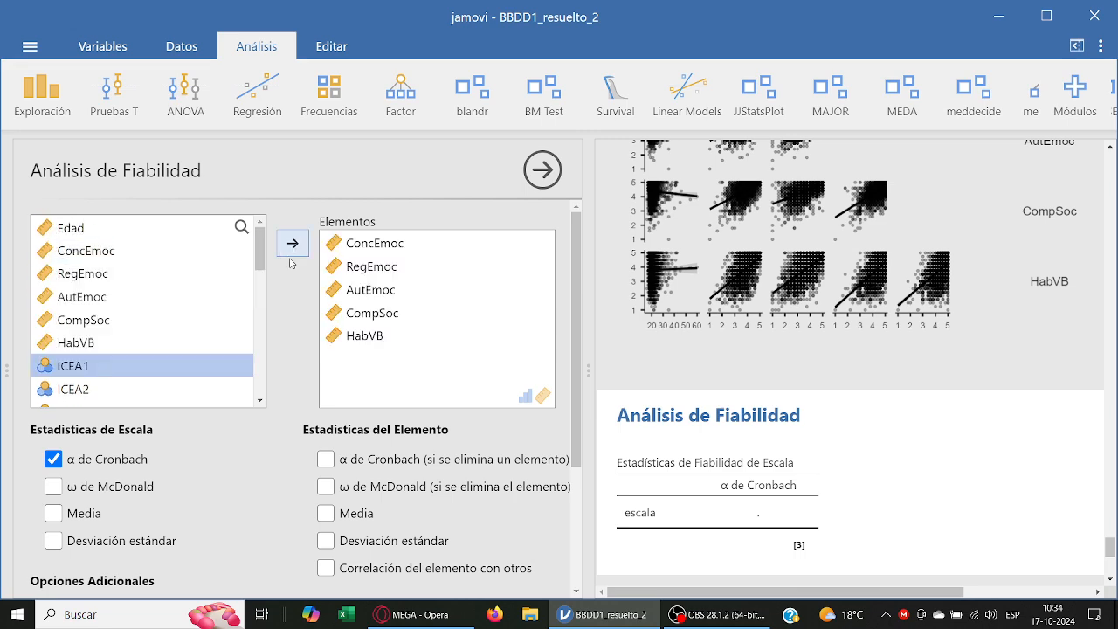
Step: Add the correlation heat map to the reliability analysis and examine the coefficients between the five dimensions
scroll(131, 367, down, 3)
click(160, 465)
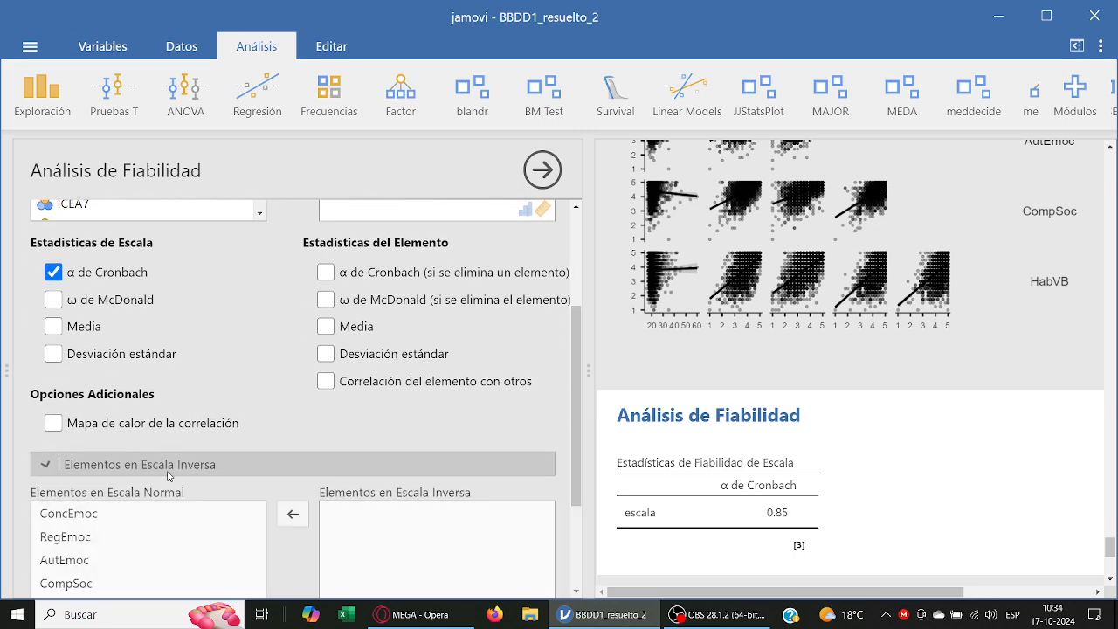
scroll(227, 389, up, 2)
click(206, 358)
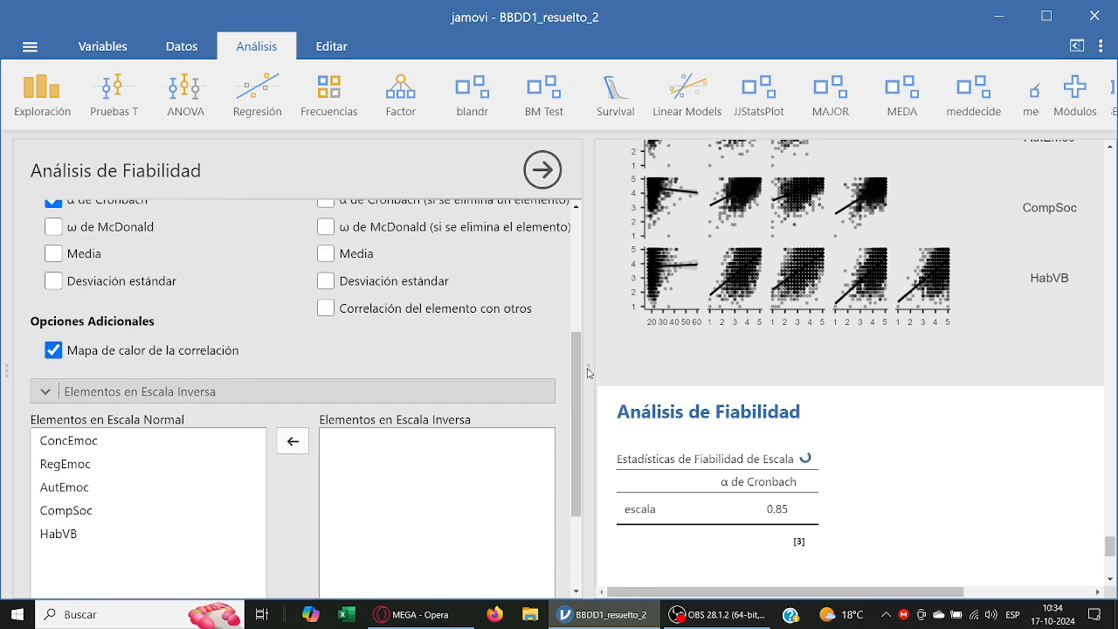
scroll(873, 393, down, 5)
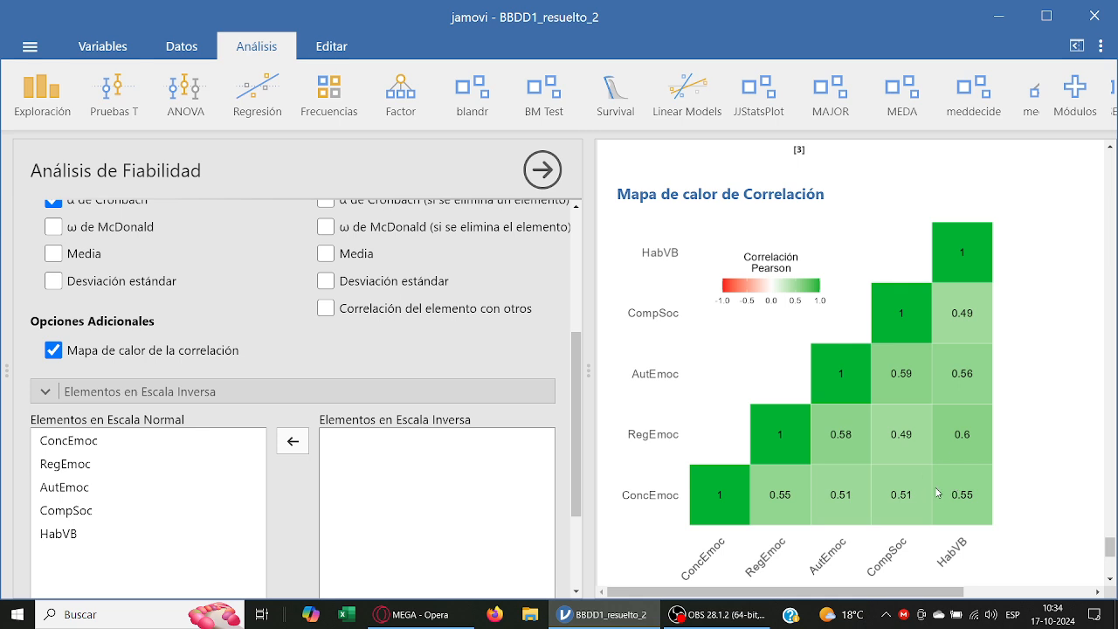
scroll(939, 489, down, 2)
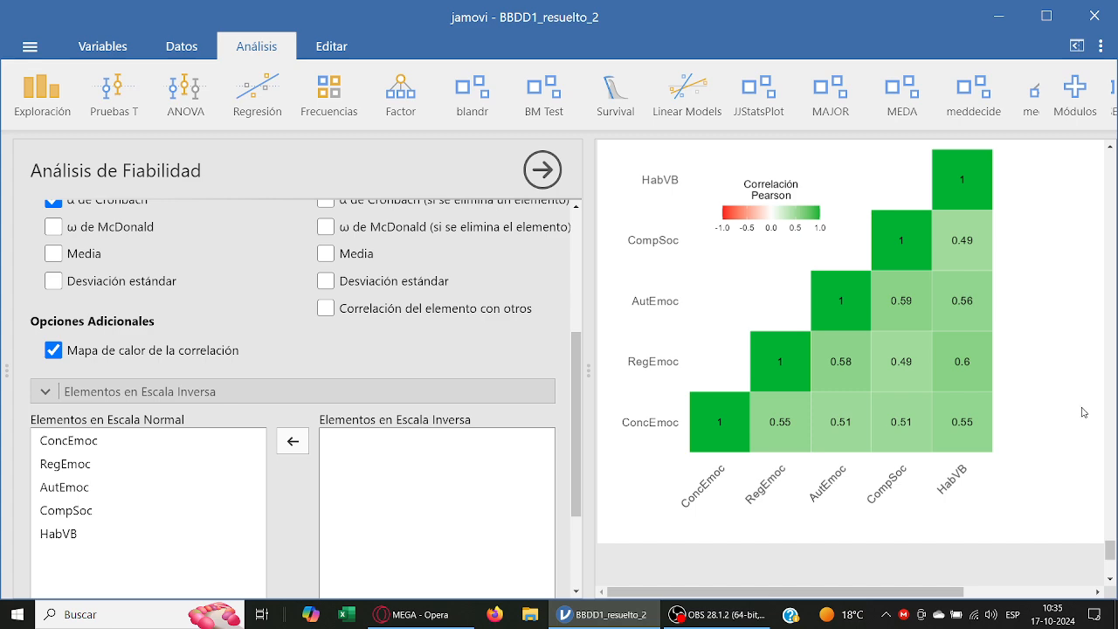
Step: Enlarge the interface zoom to 170%, hide the reliability analysis options and examine the correlation heat map
click(1099, 91)
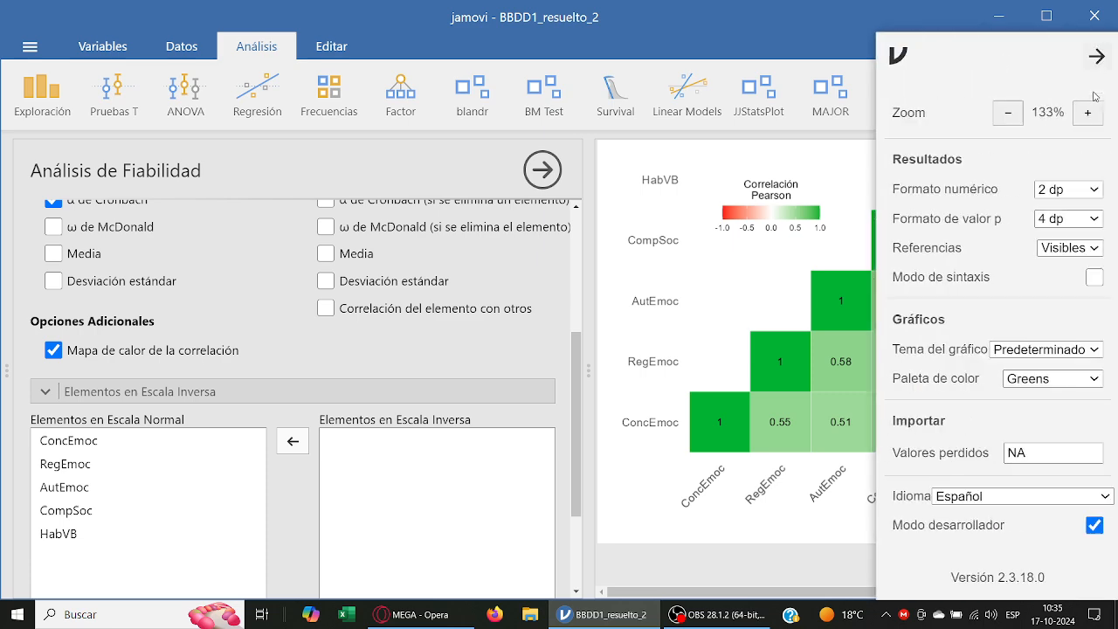
click(1087, 113)
click(1087, 114)
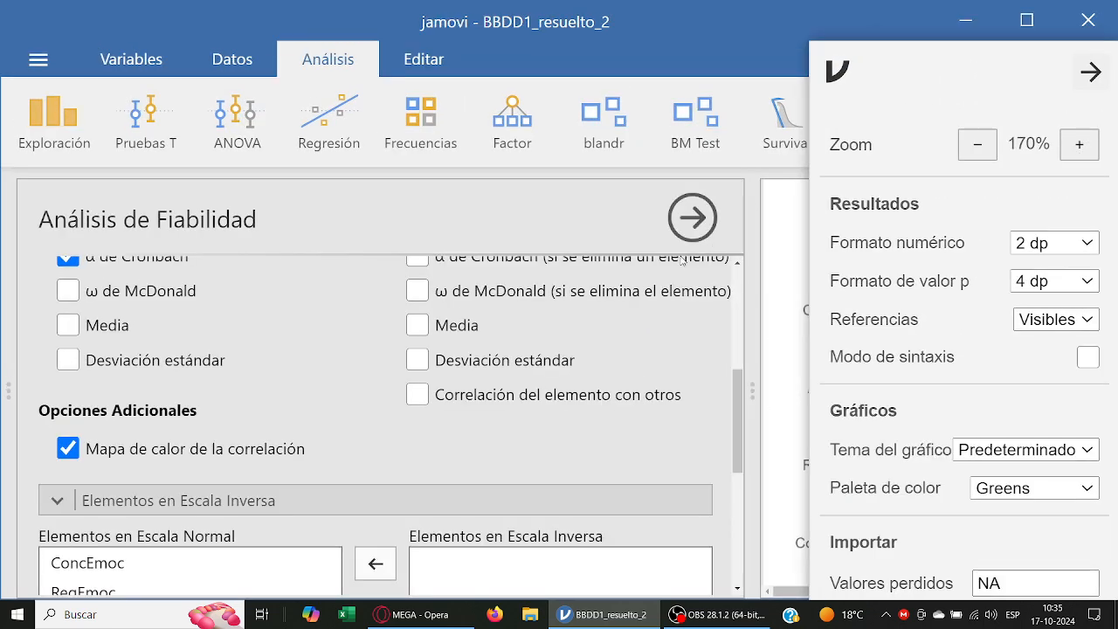
click(308, 63)
scroll(942, 326, down, 1)
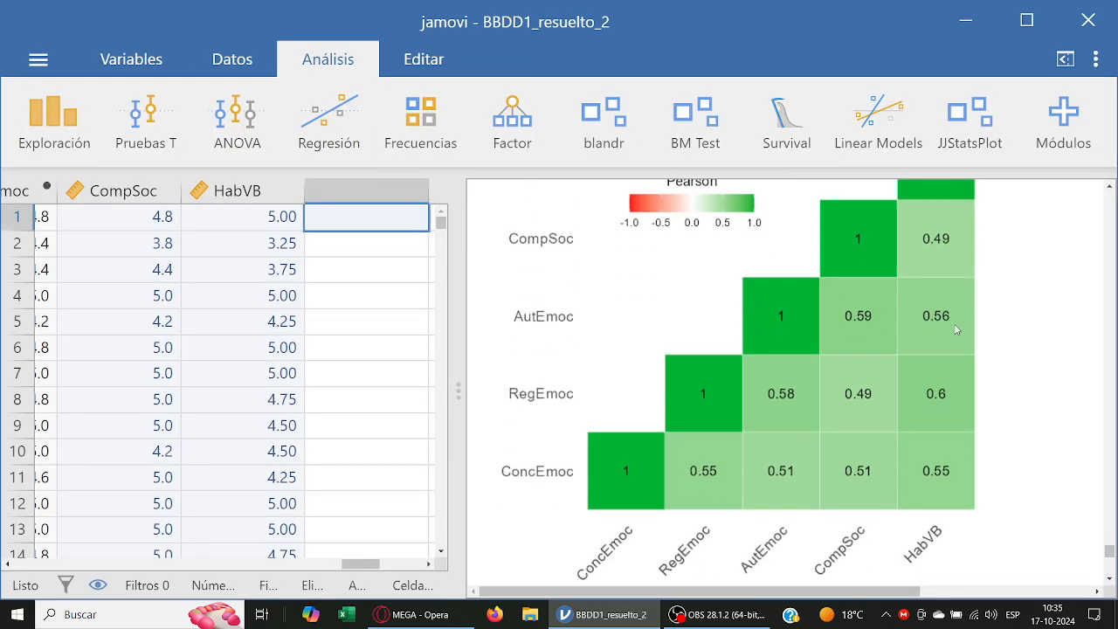
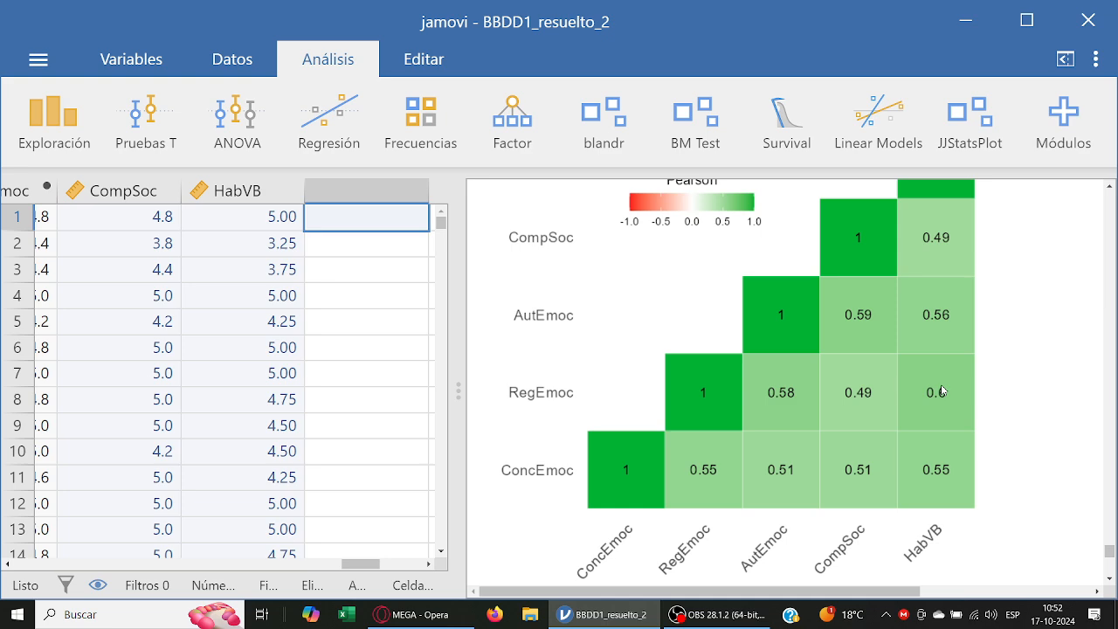
Step: Reduce the interface zoom by three levels so more of the data and results fit on screen
click(1096, 61)
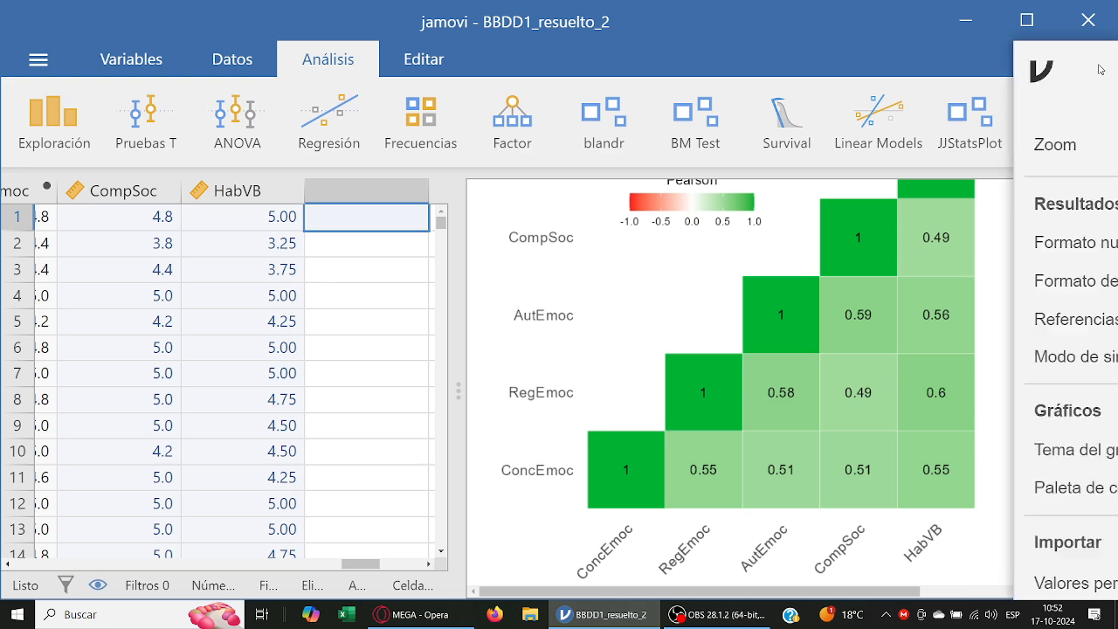
click(989, 143)
click(988, 142)
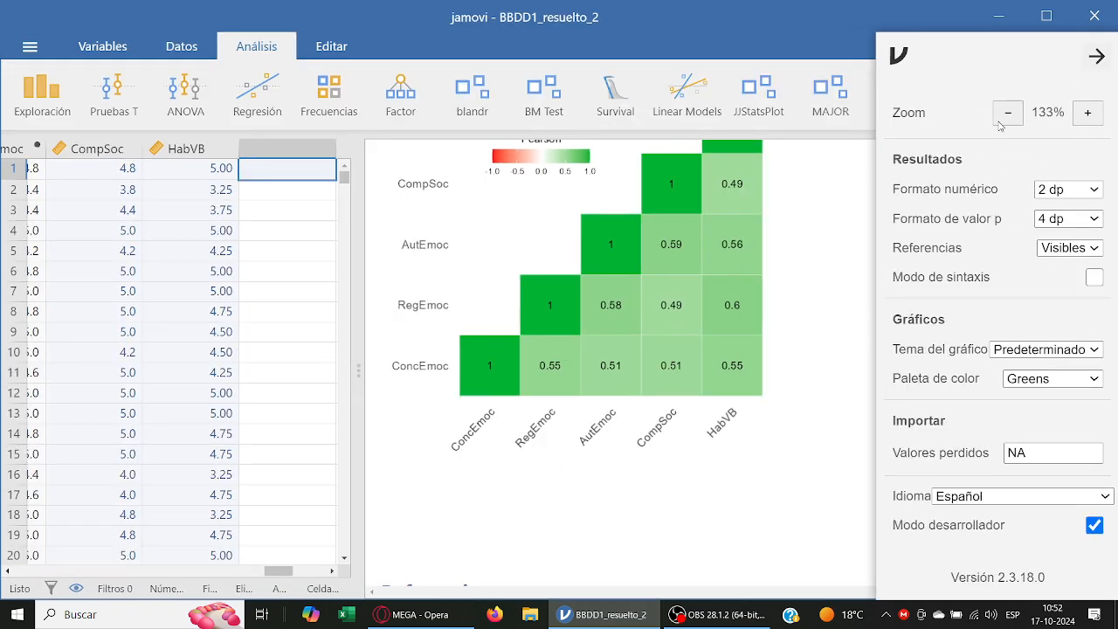
click(1006, 112)
Step: Look over the copy, export and note options for the correlation heat map image
scroll(611, 262, up, 2)
right_click(483, 266)
mouse_move(584, 319)
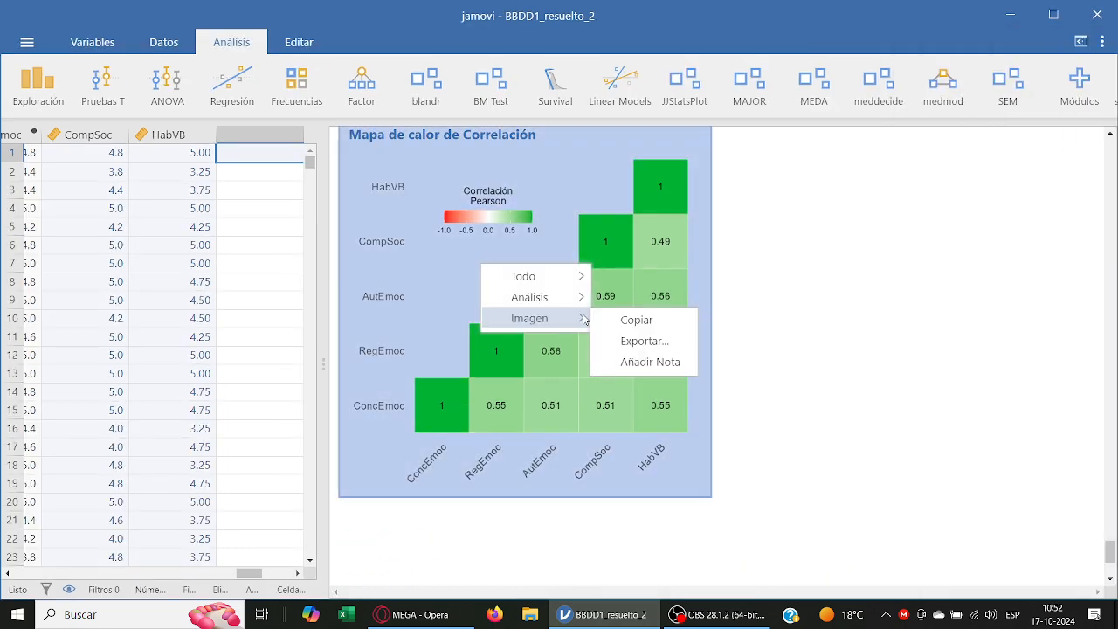
click(787, 288)
Step: Look over the copy, duplicate and export options for the whole reliability analysis, without applying any
scroll(619, 320, up, 1)
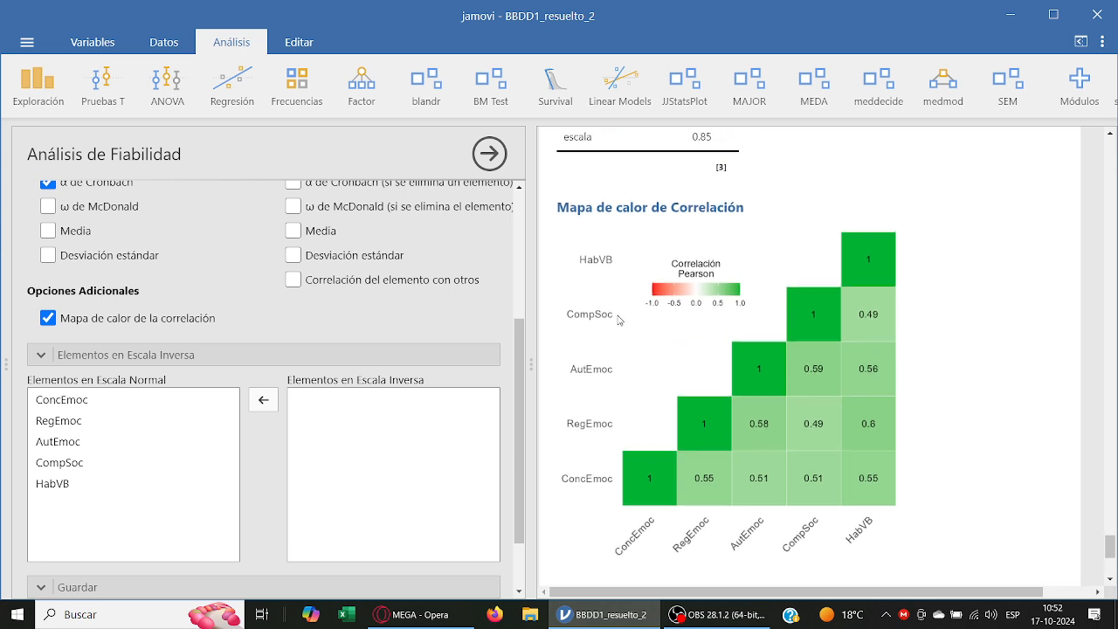
scroll(667, 251, up, 2)
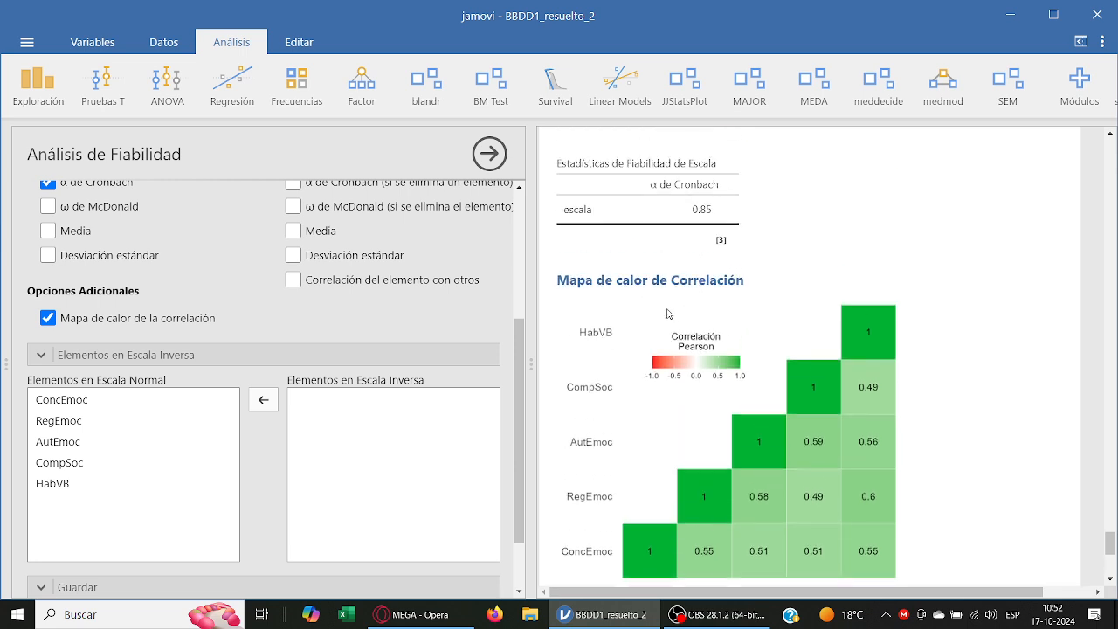
right_click(667, 313)
mouse_move(646, 310)
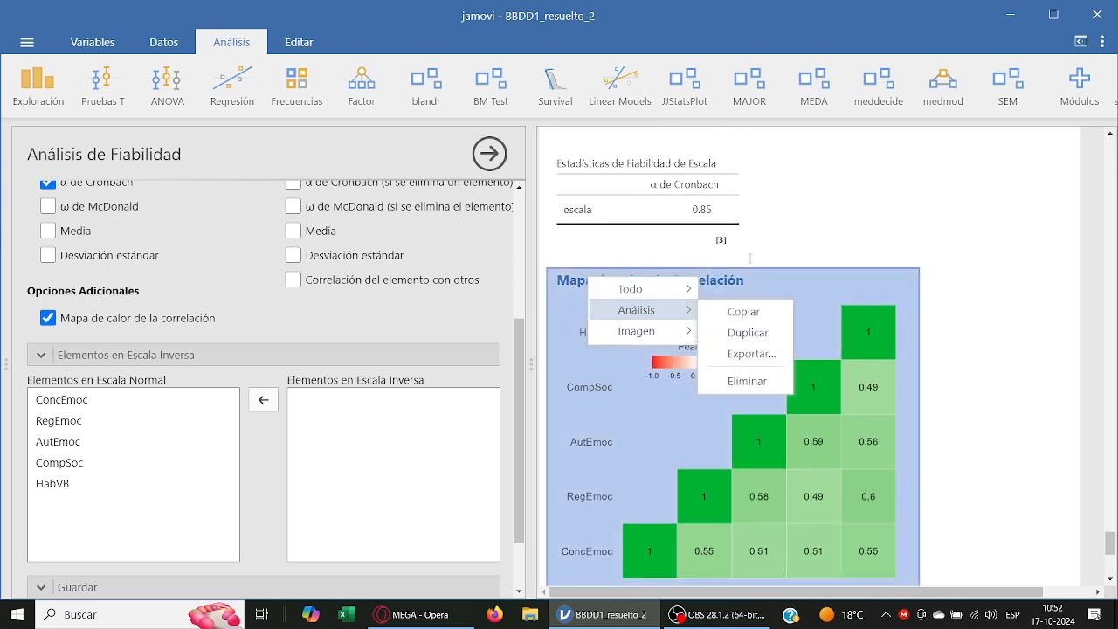
click(749, 257)
scroll(813, 289, up, 4)
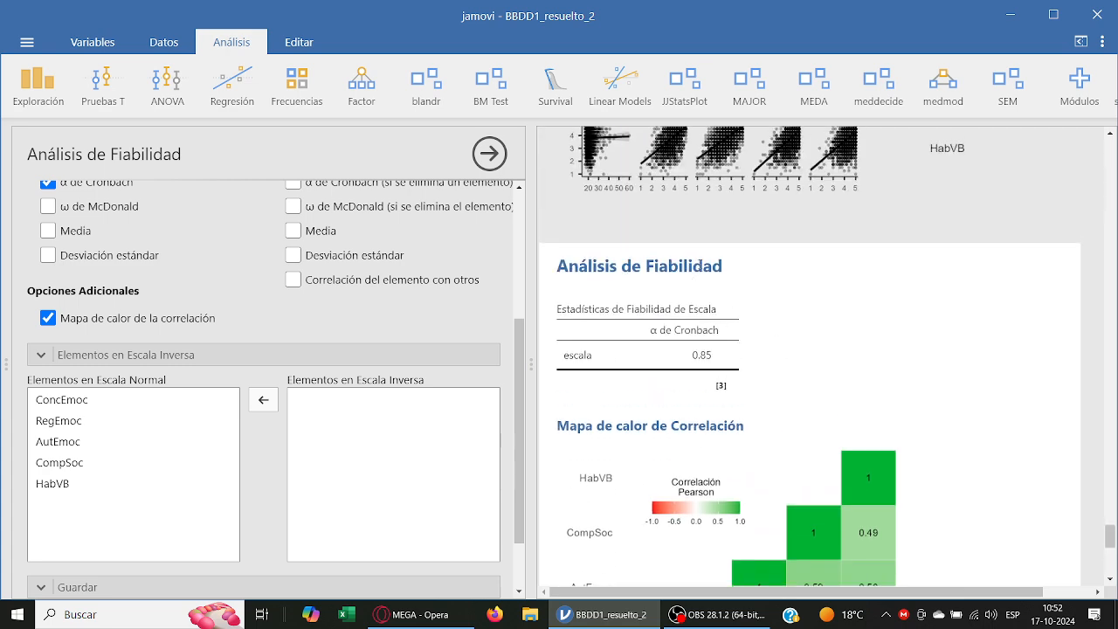
click(724, 306)
click(705, 217)
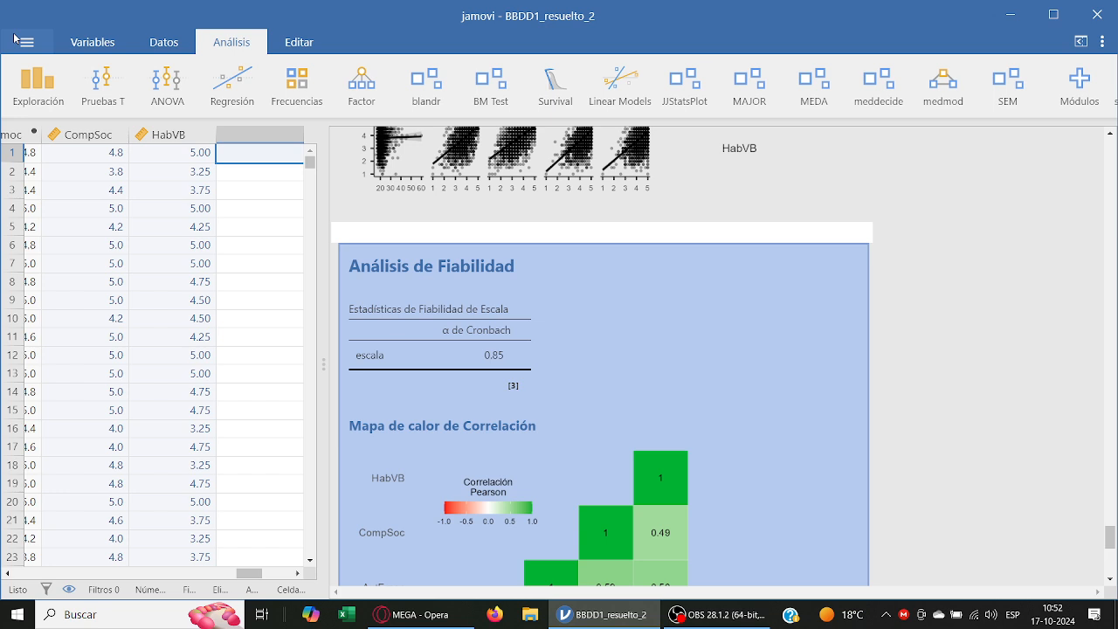
Step: Save the BBDD1_resuelto_2 file with its analyses and close it
click(15, 38)
click(78, 250)
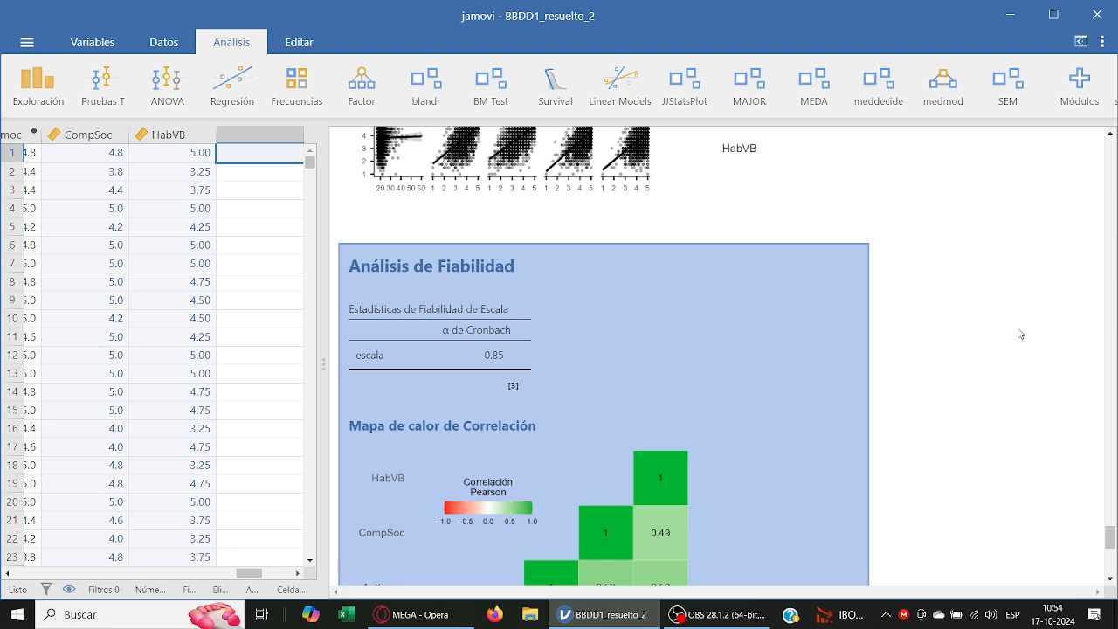
click(1097, 15)
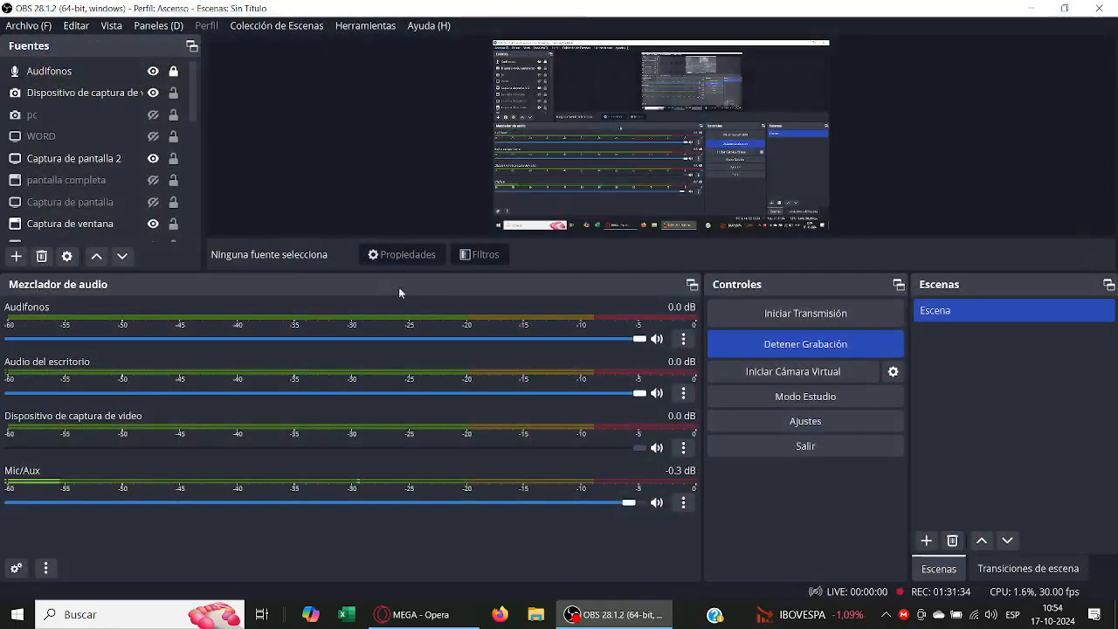